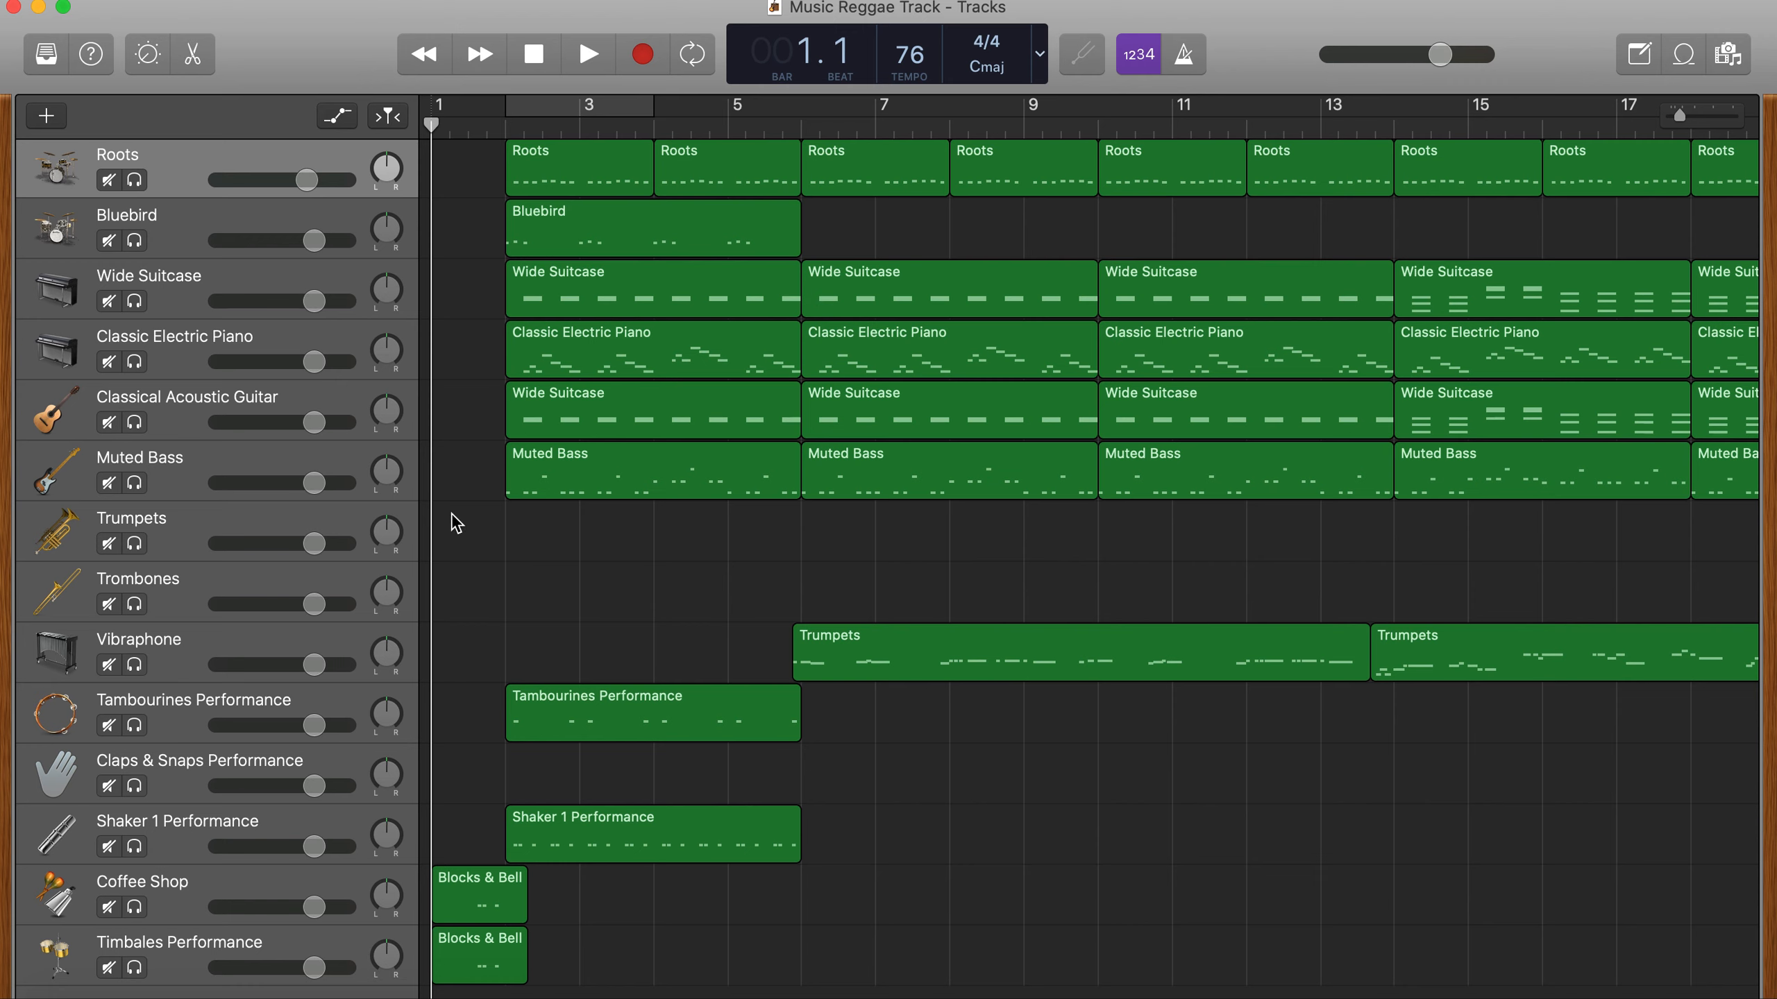
- Play the reggae arrangement from the start and stop playback at about bar 39
key(space)
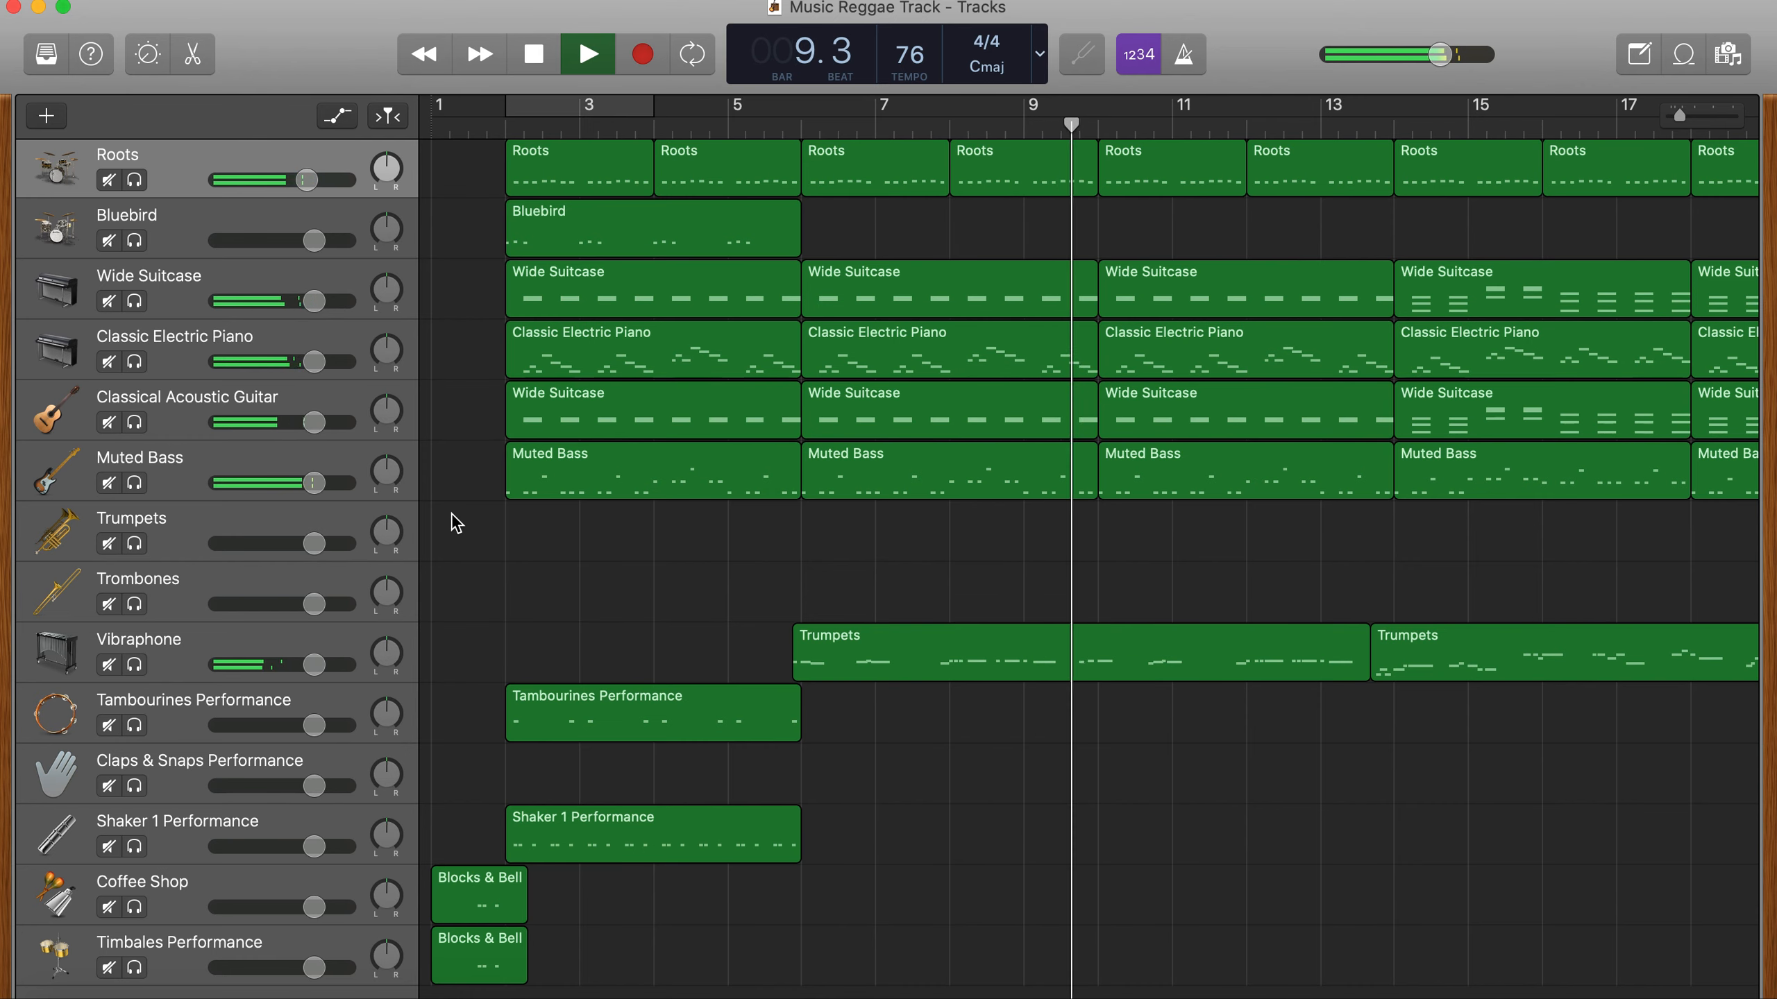
scroll(451, 523, right, 1)
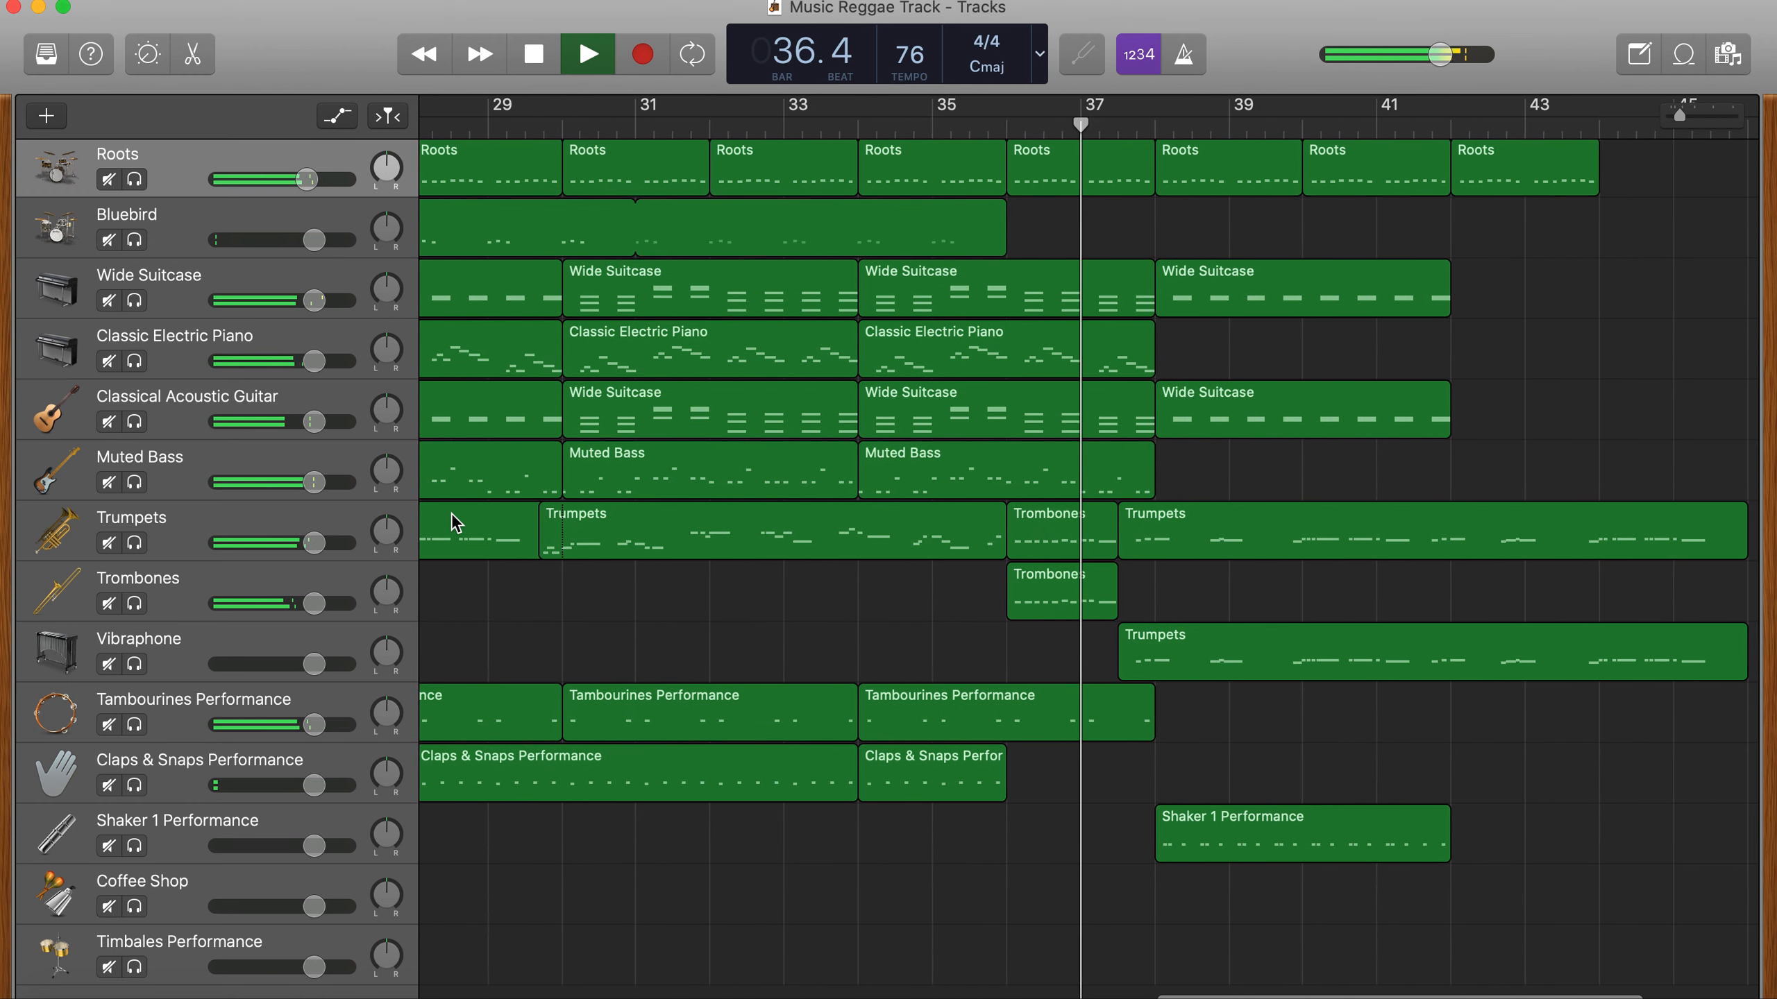
click(533, 55)
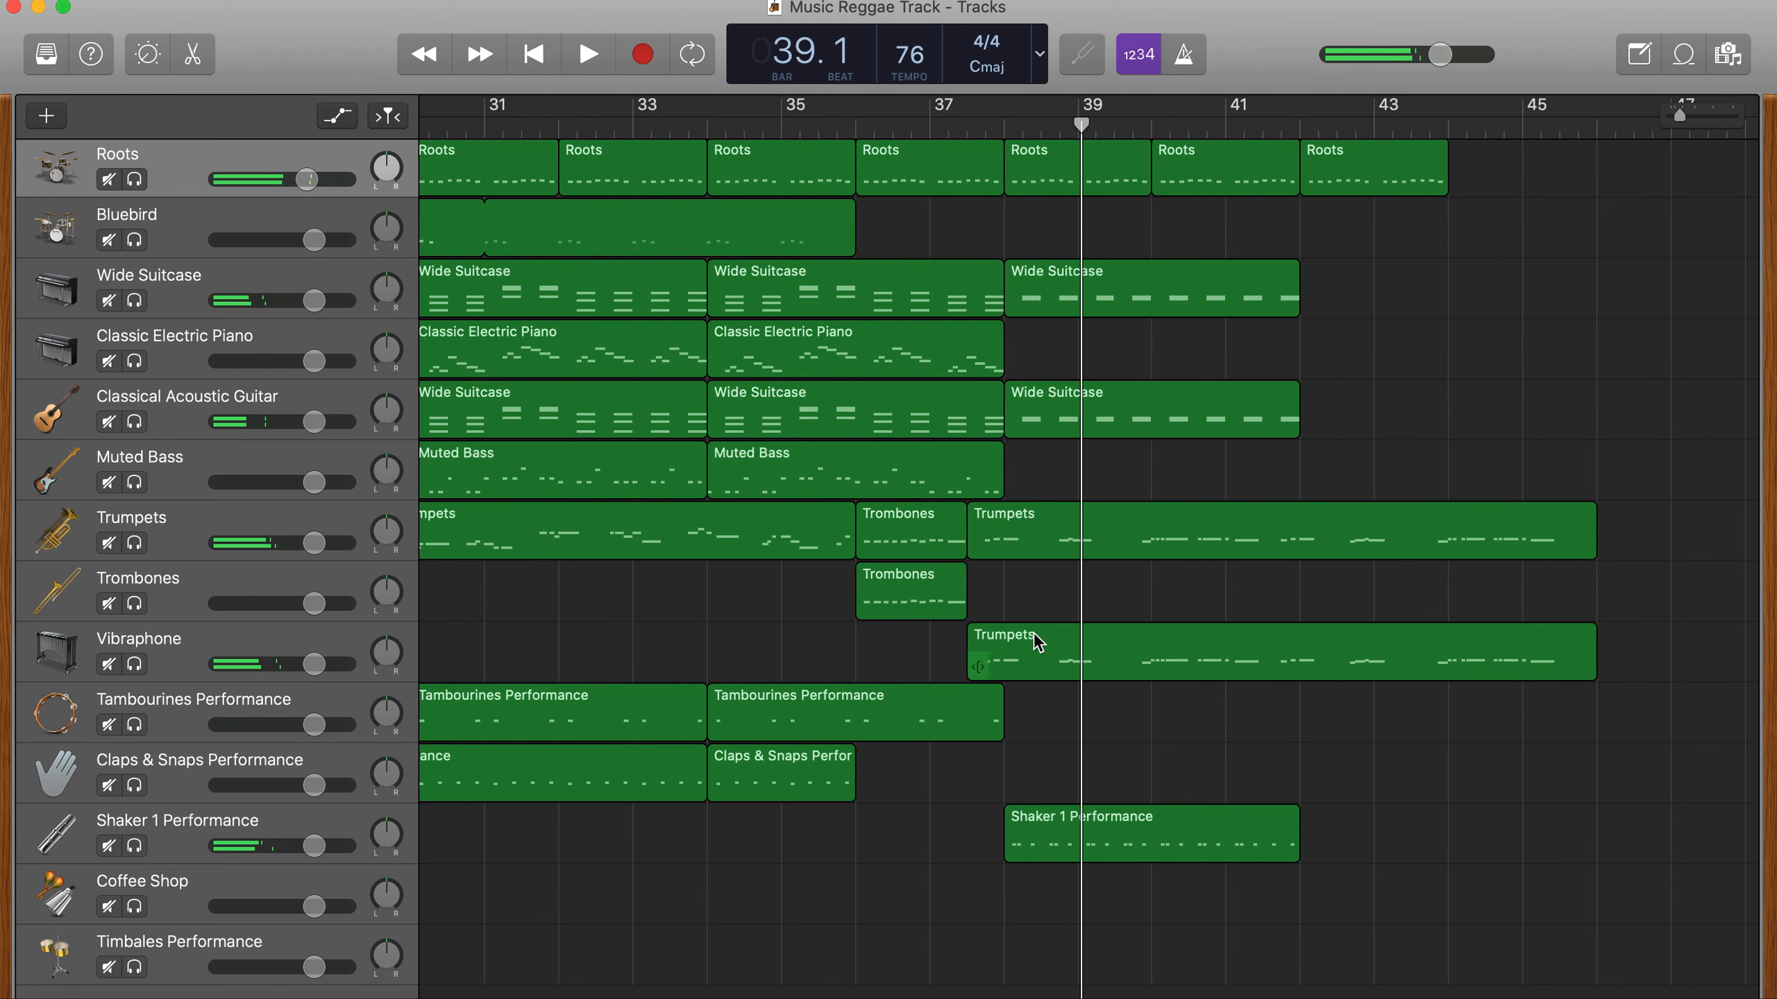
- Examine the arrangement from bar 1 onward, checking where each instrument's regions start and end
scroll(1497, 488, left, 15)
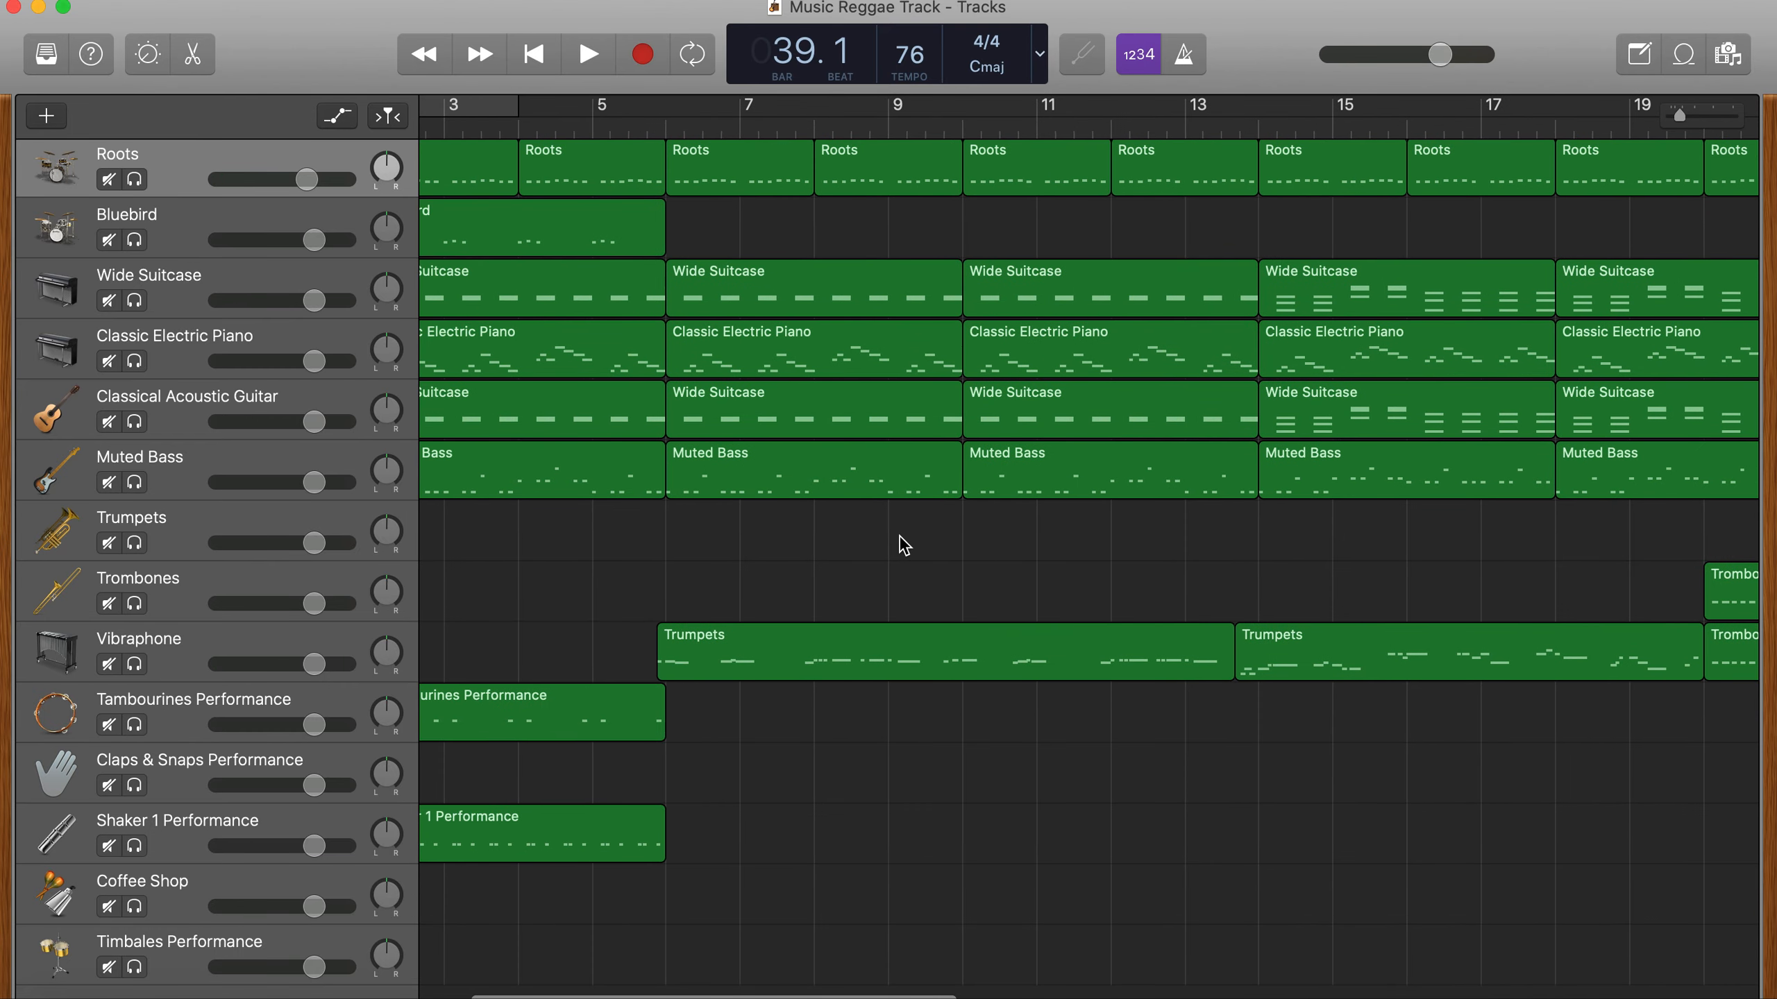
scroll(898, 544, left, 2)
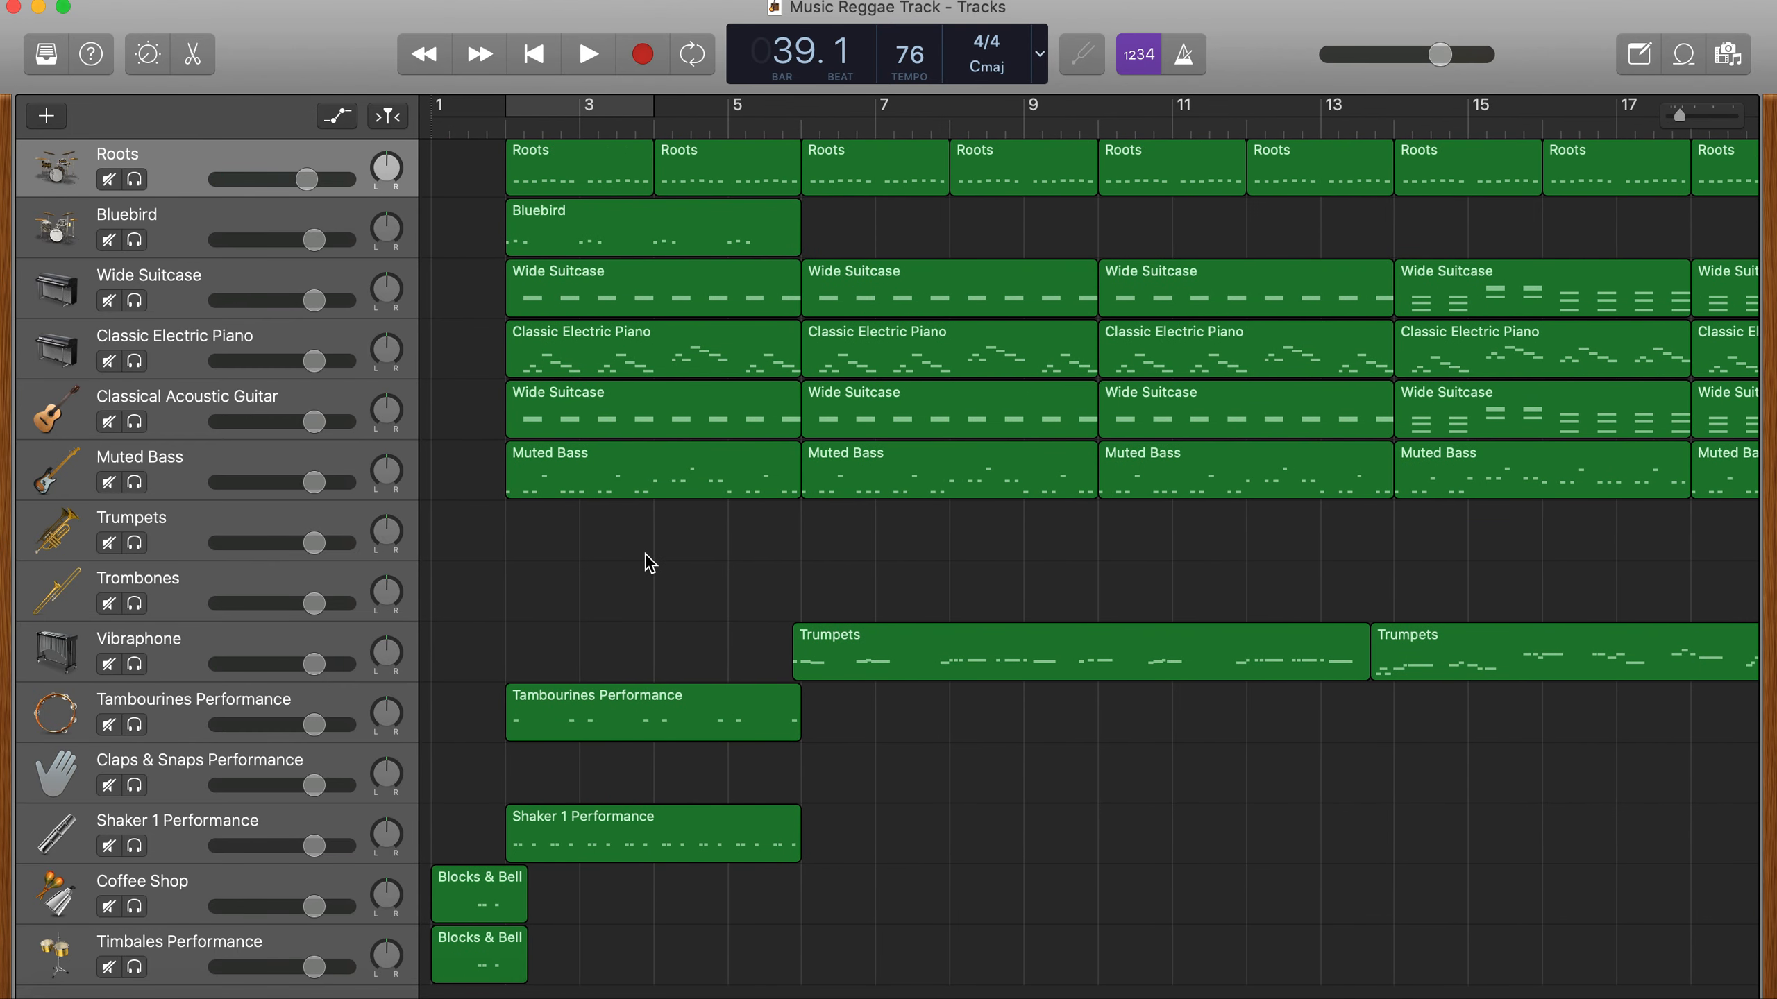
scroll(740, 577, down, 3)
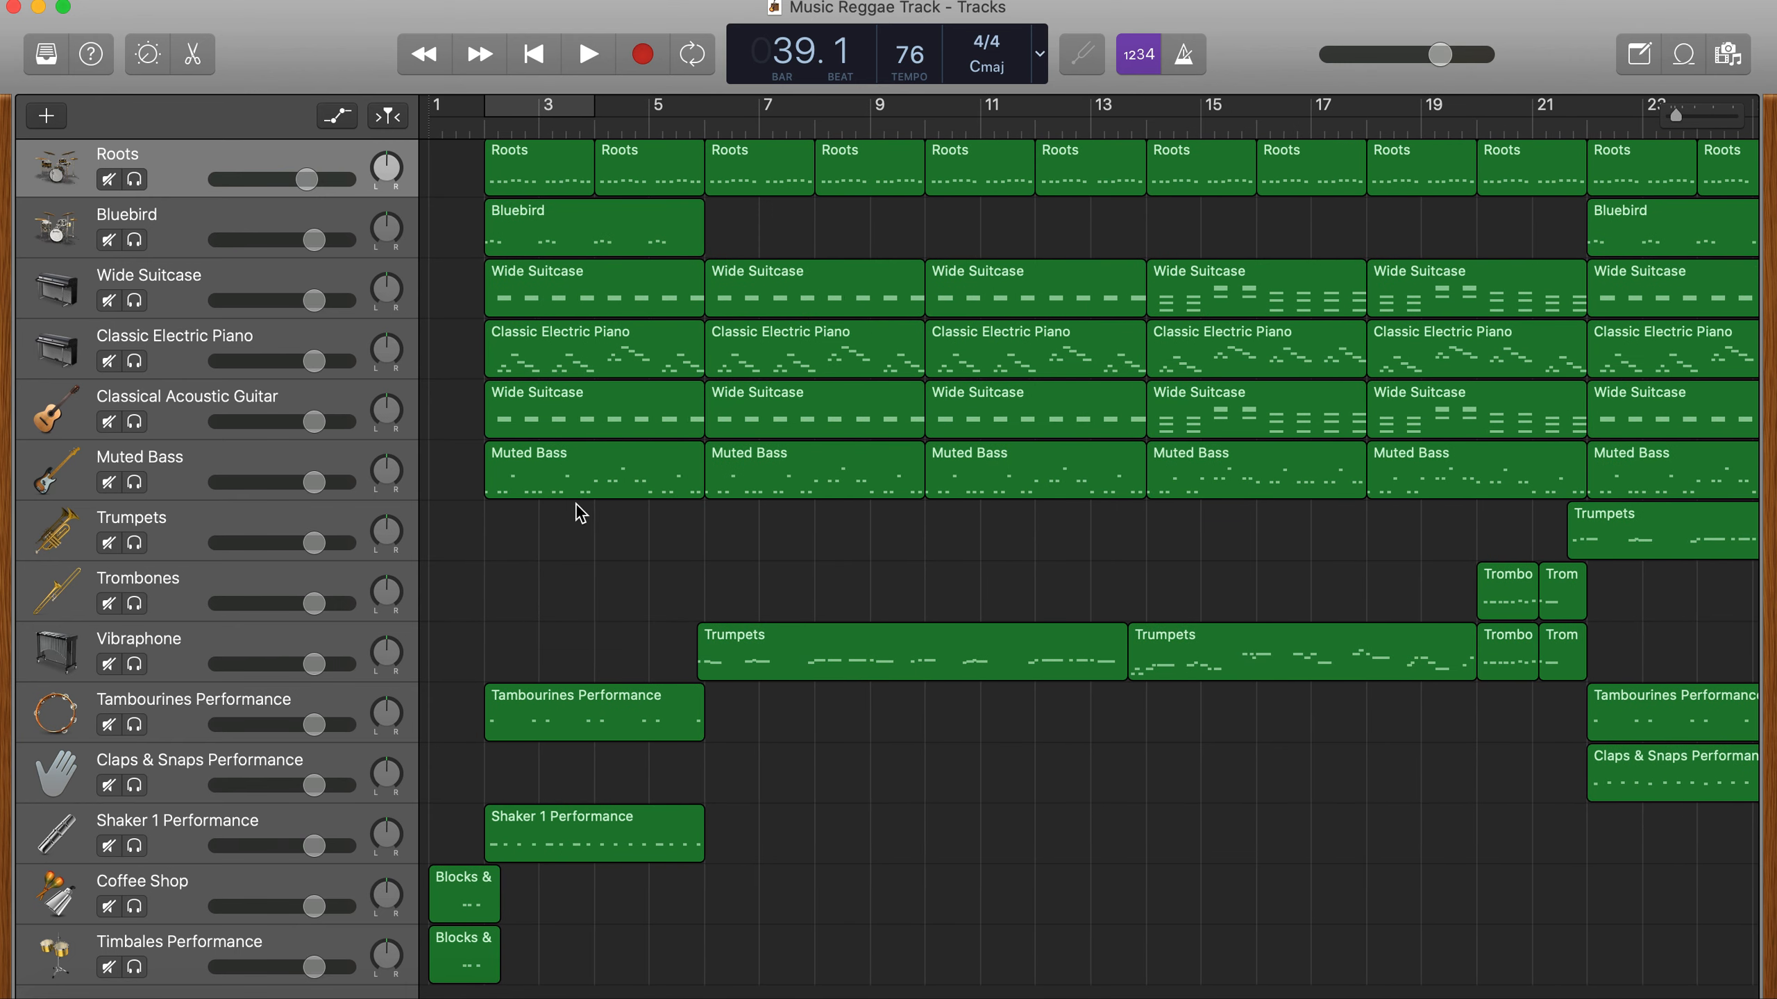
scroll(765, 535, right, 4)
scroll(768, 540, left, 4)
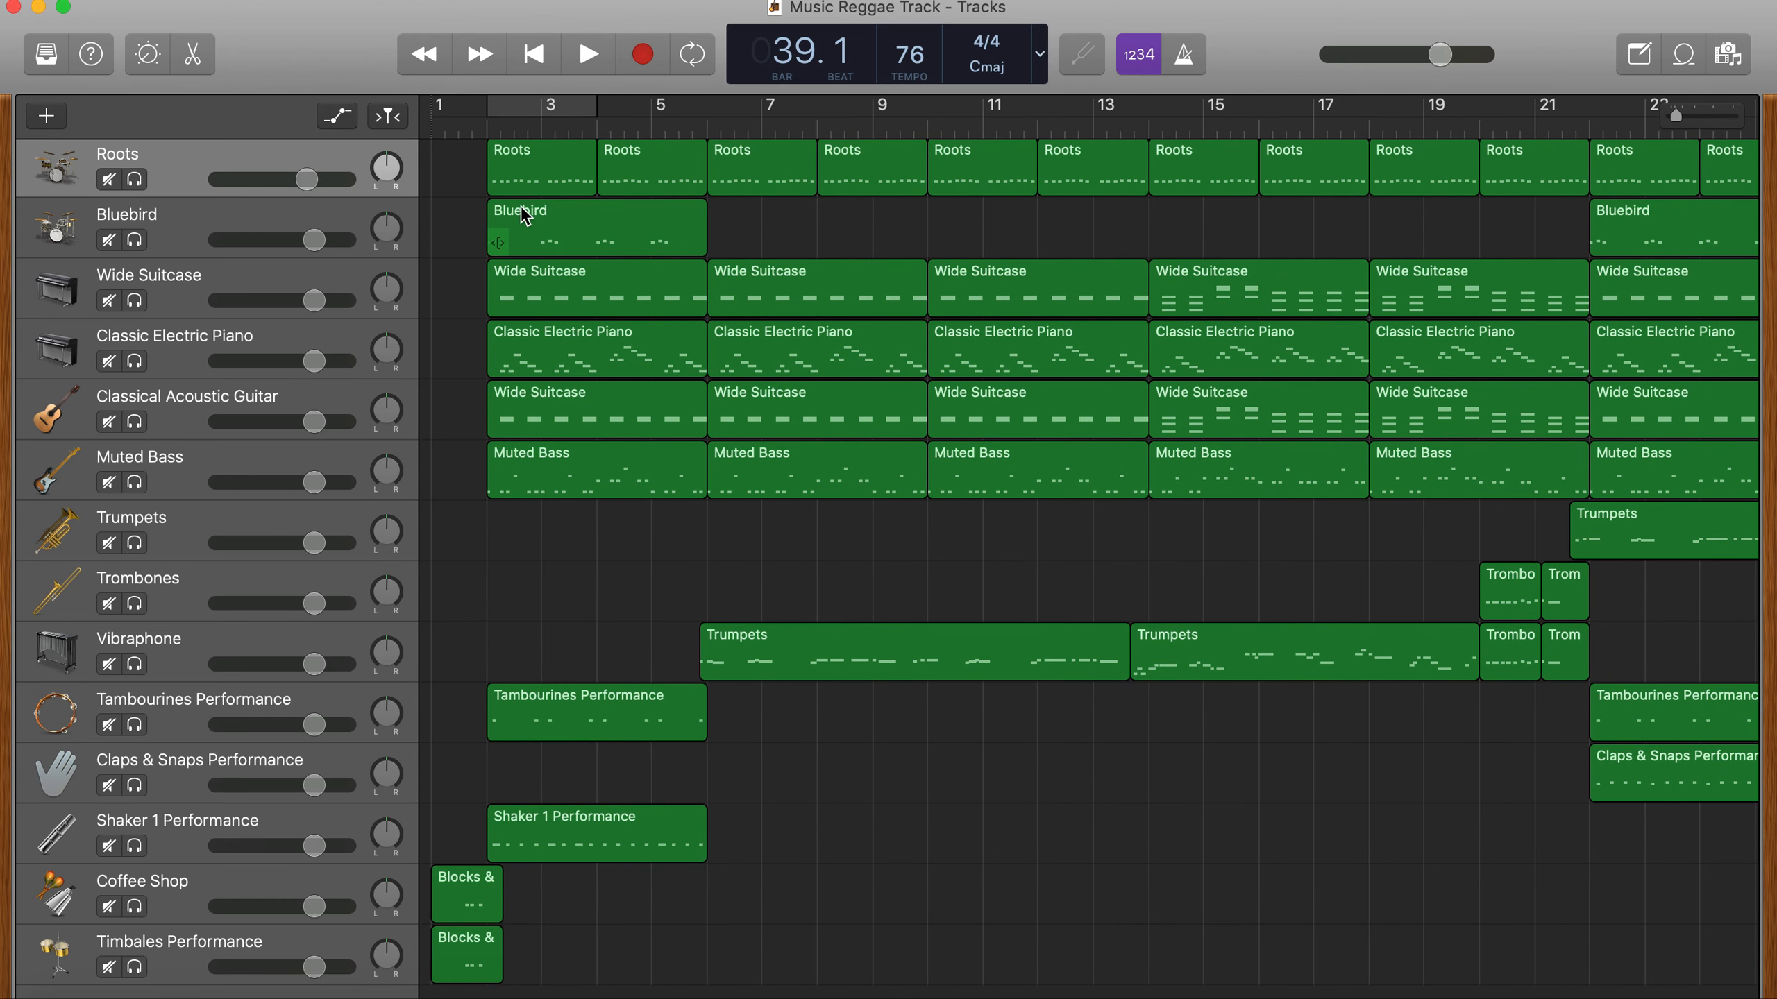
scroll(1441, 246, right, 8)
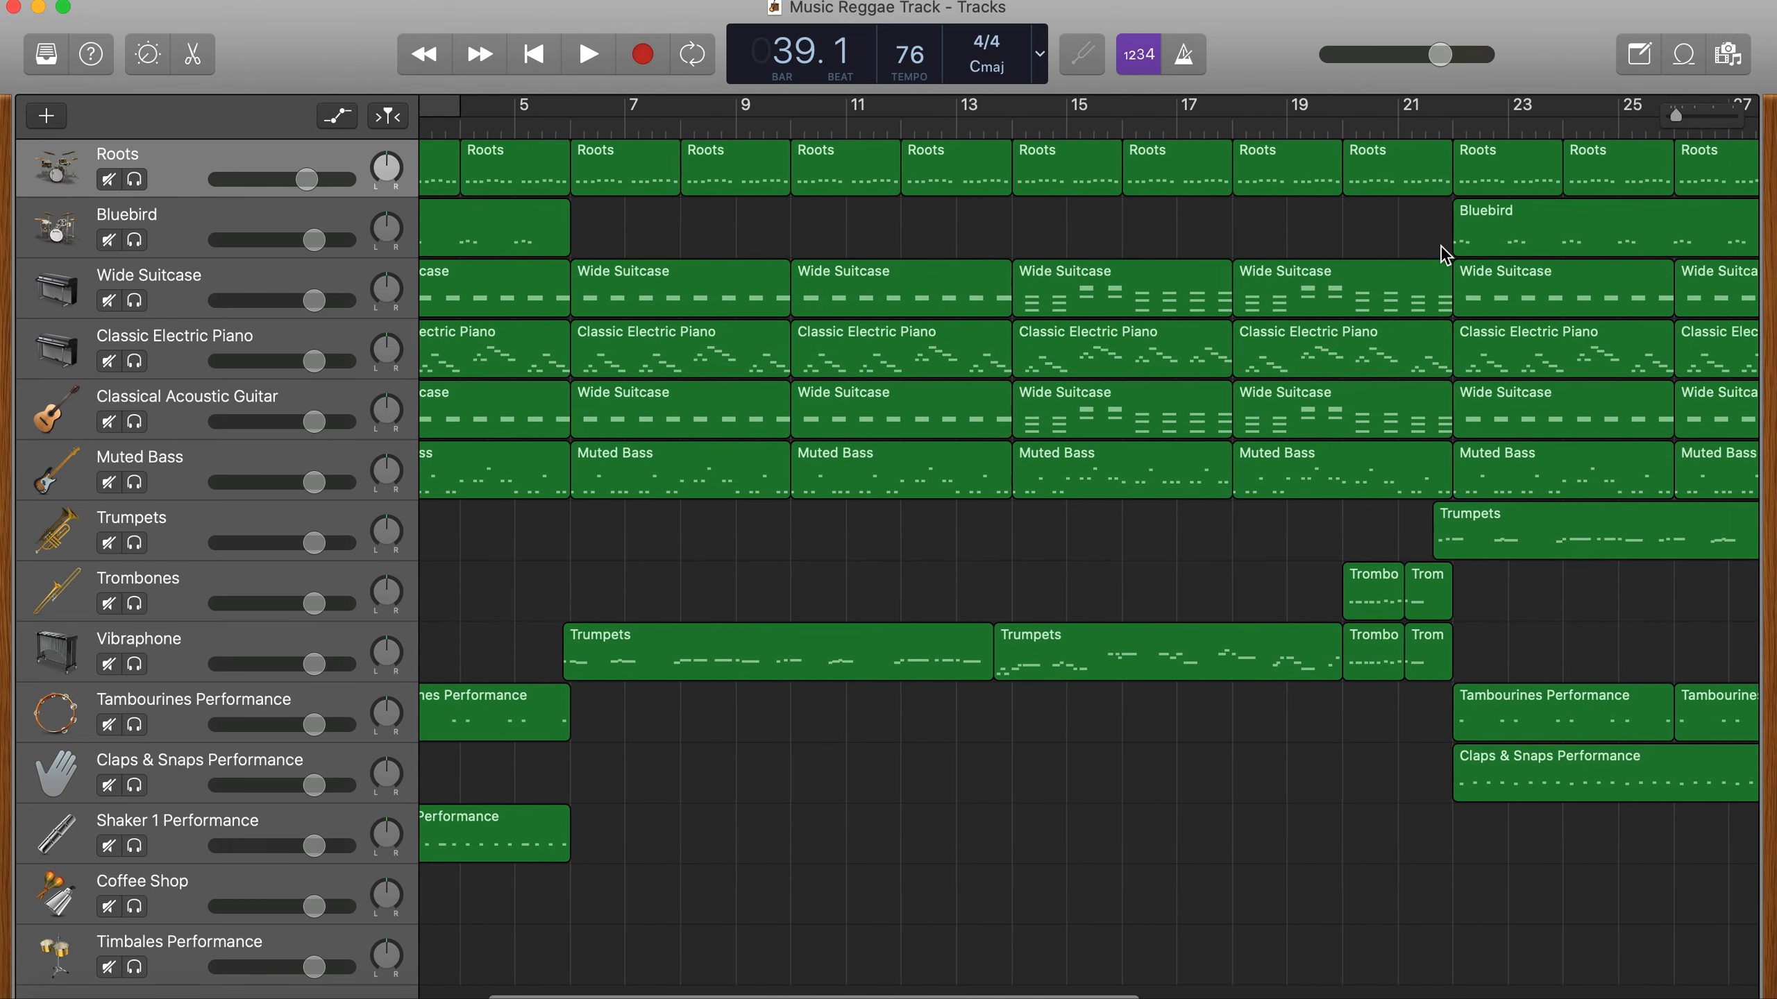
scroll(1441, 244, right, 5)
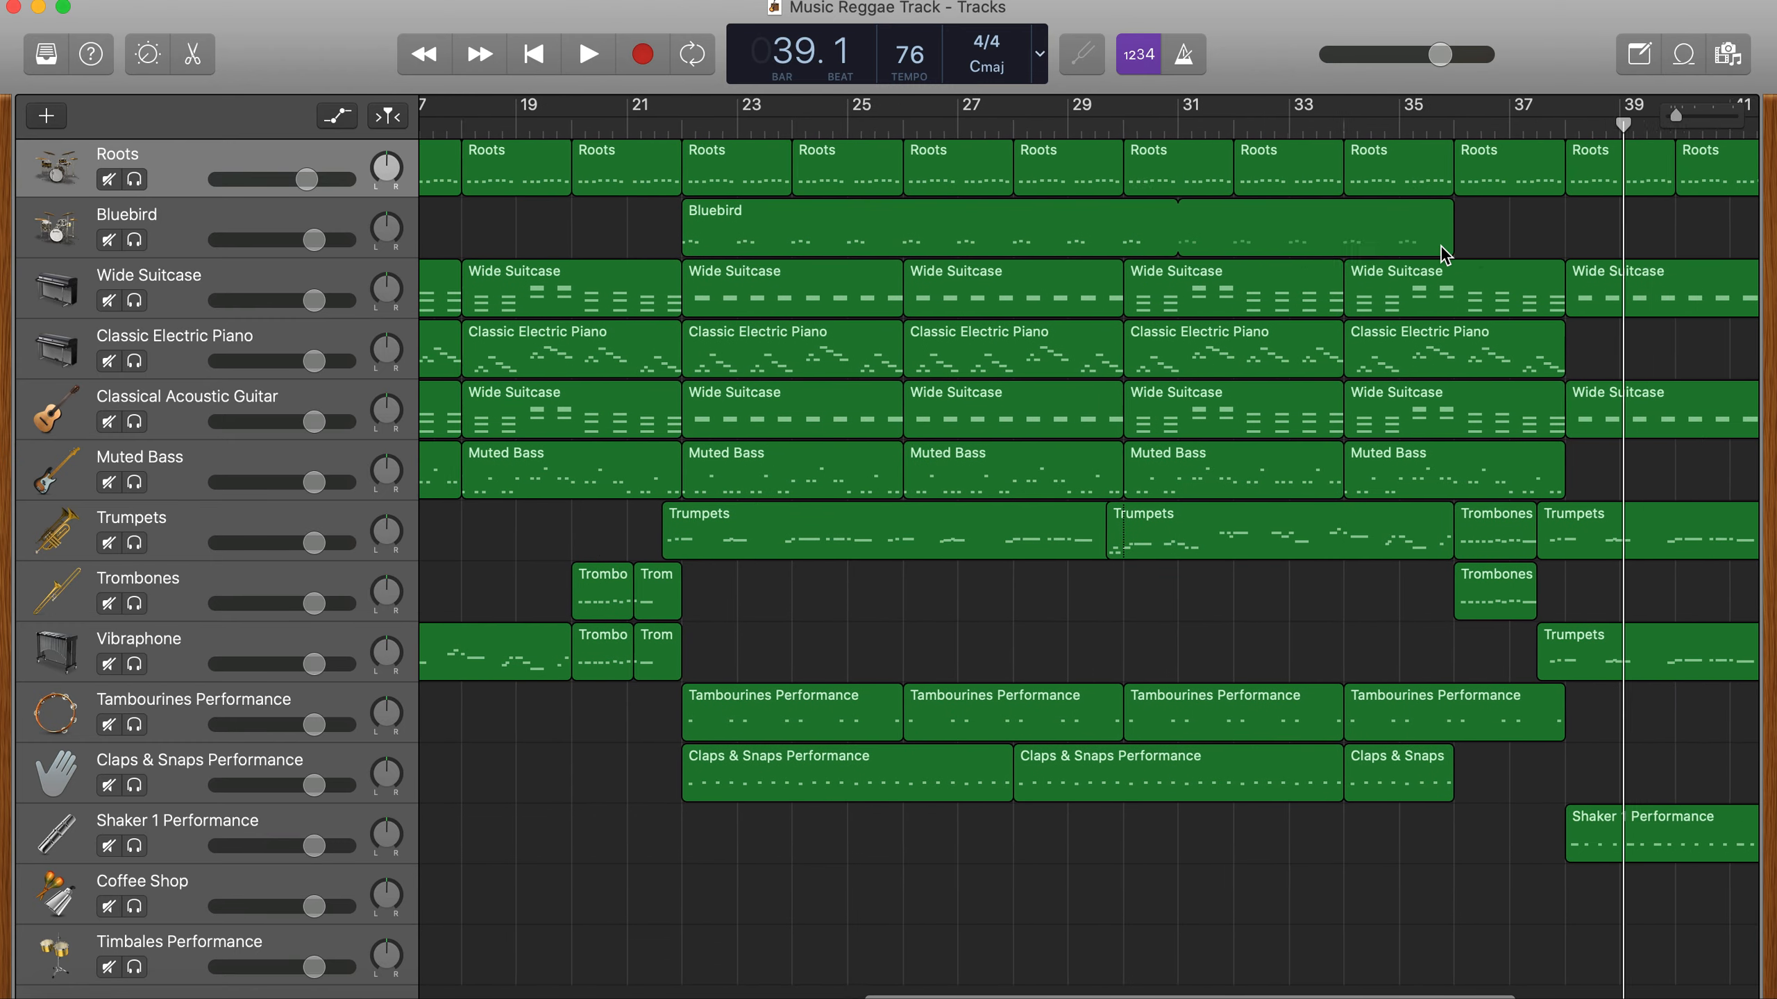
scroll(1441, 247, left, 12)
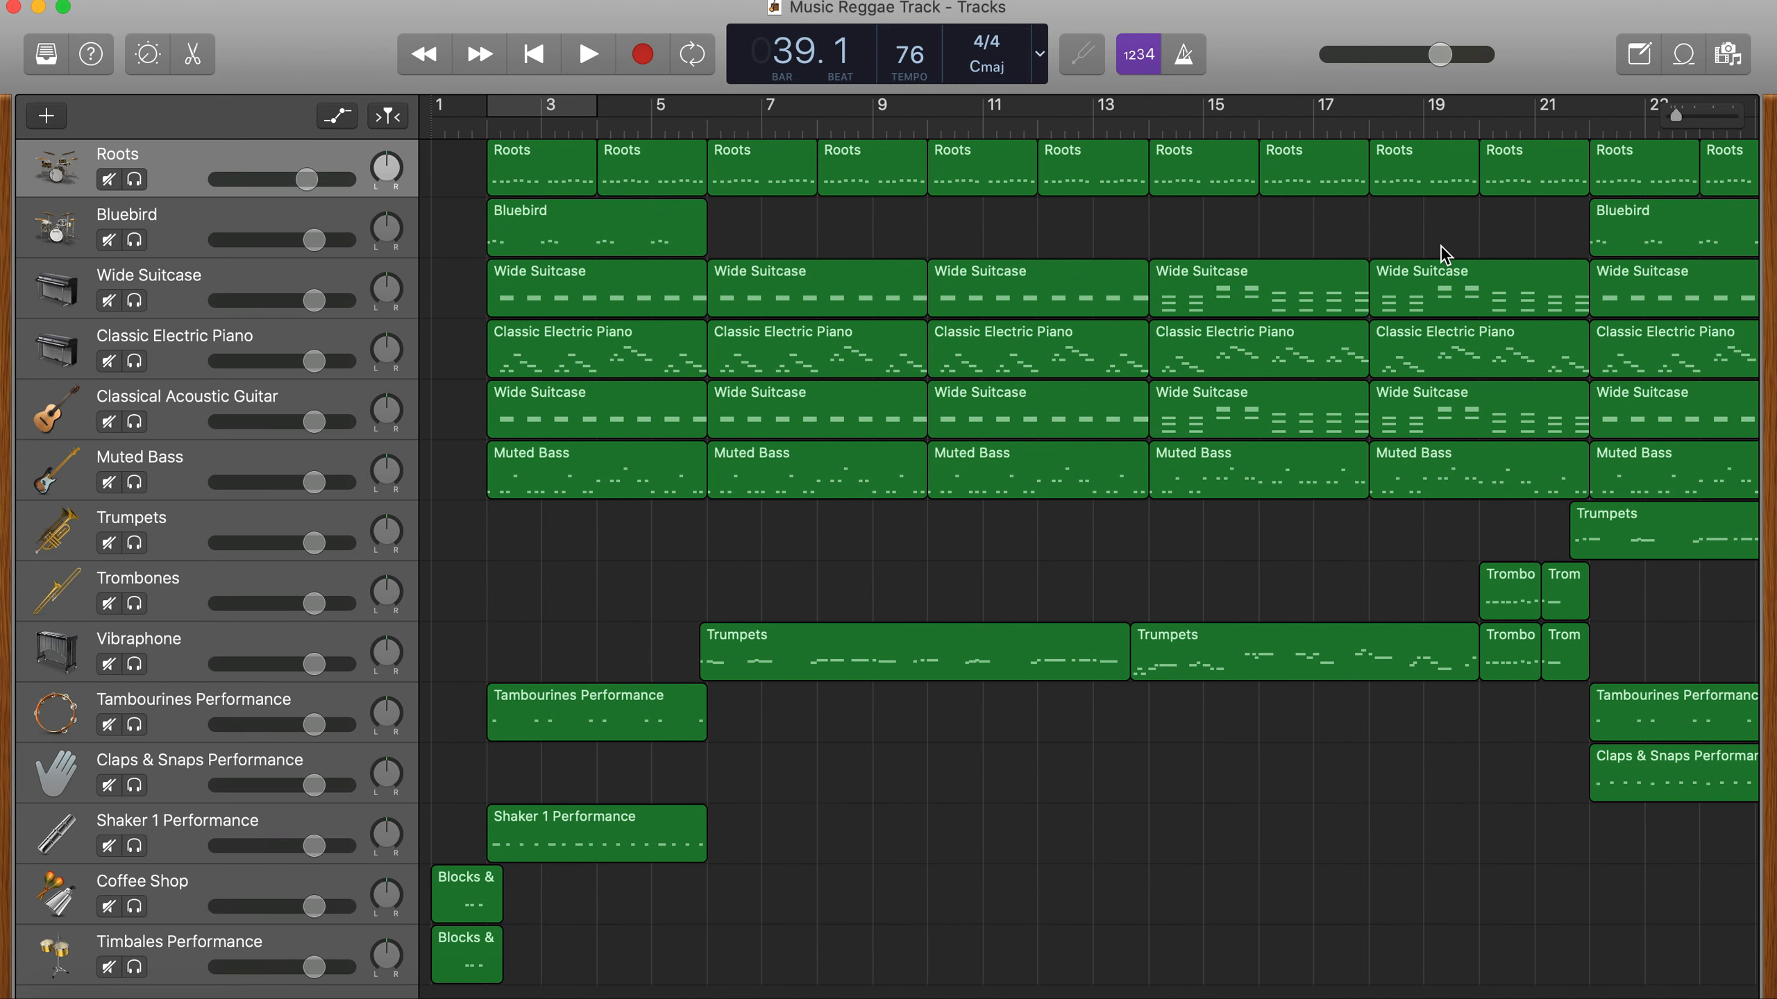
- Play the percussion intro from the middle of bar 1 up to the start of bar 2
click(456, 130)
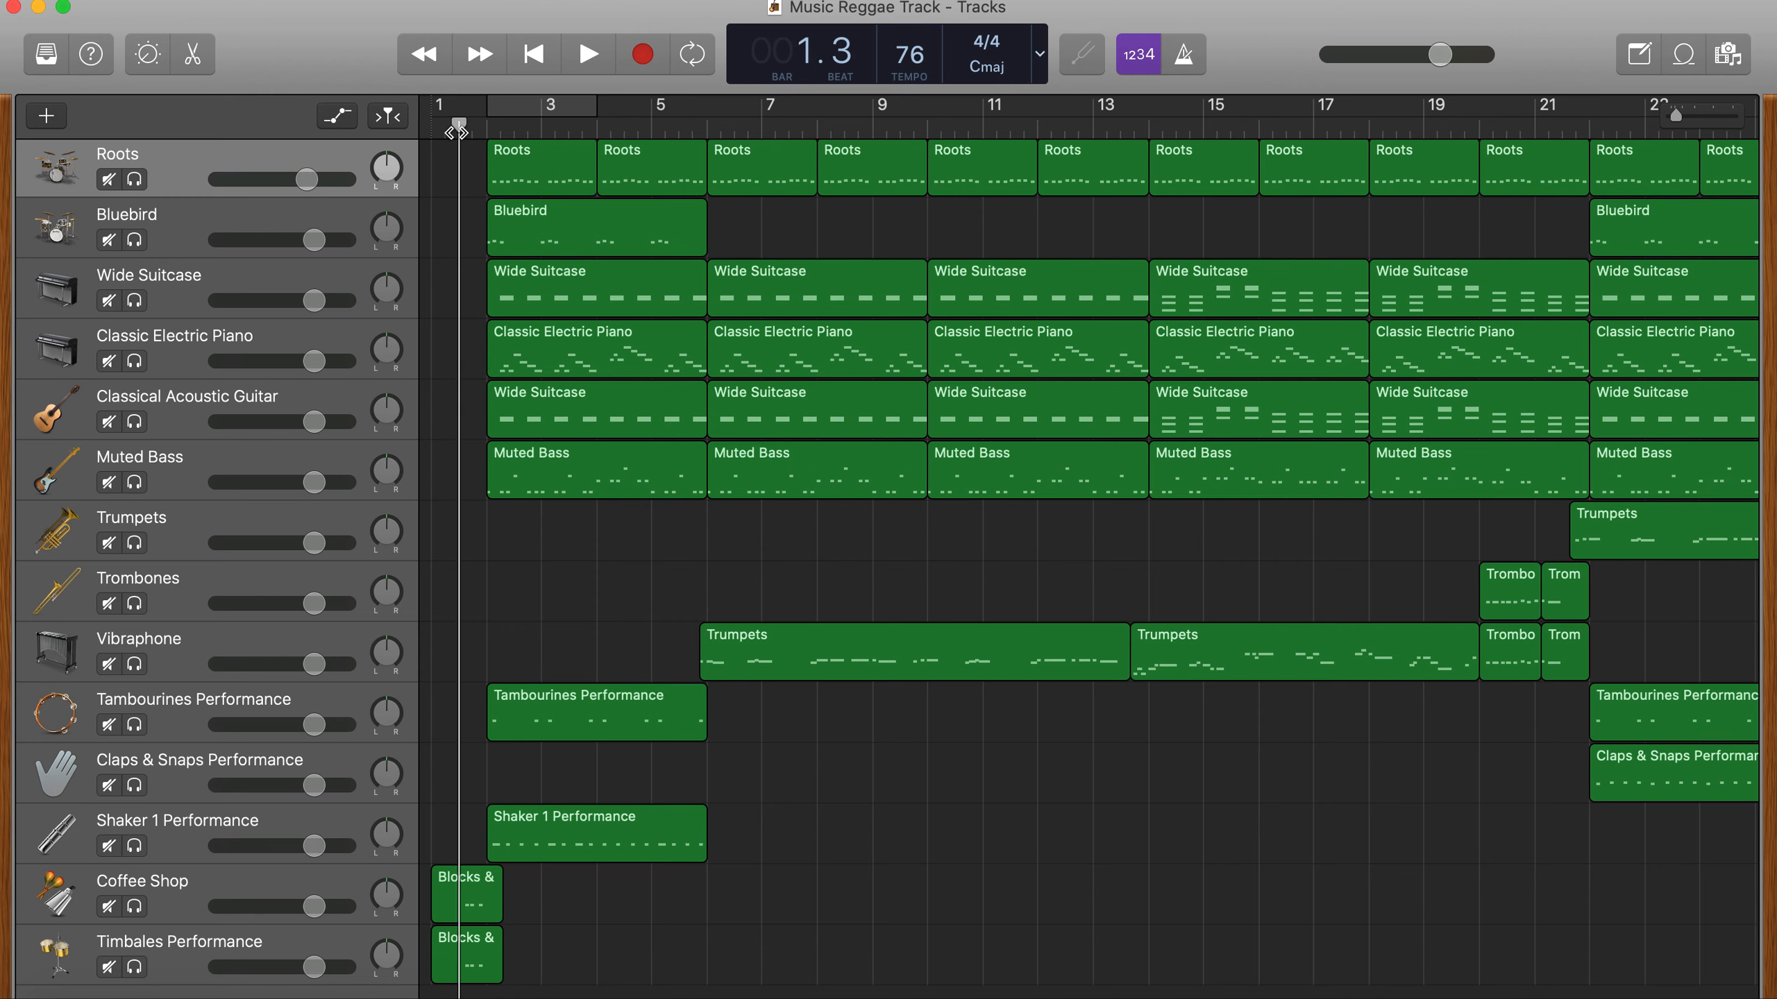
key(space)
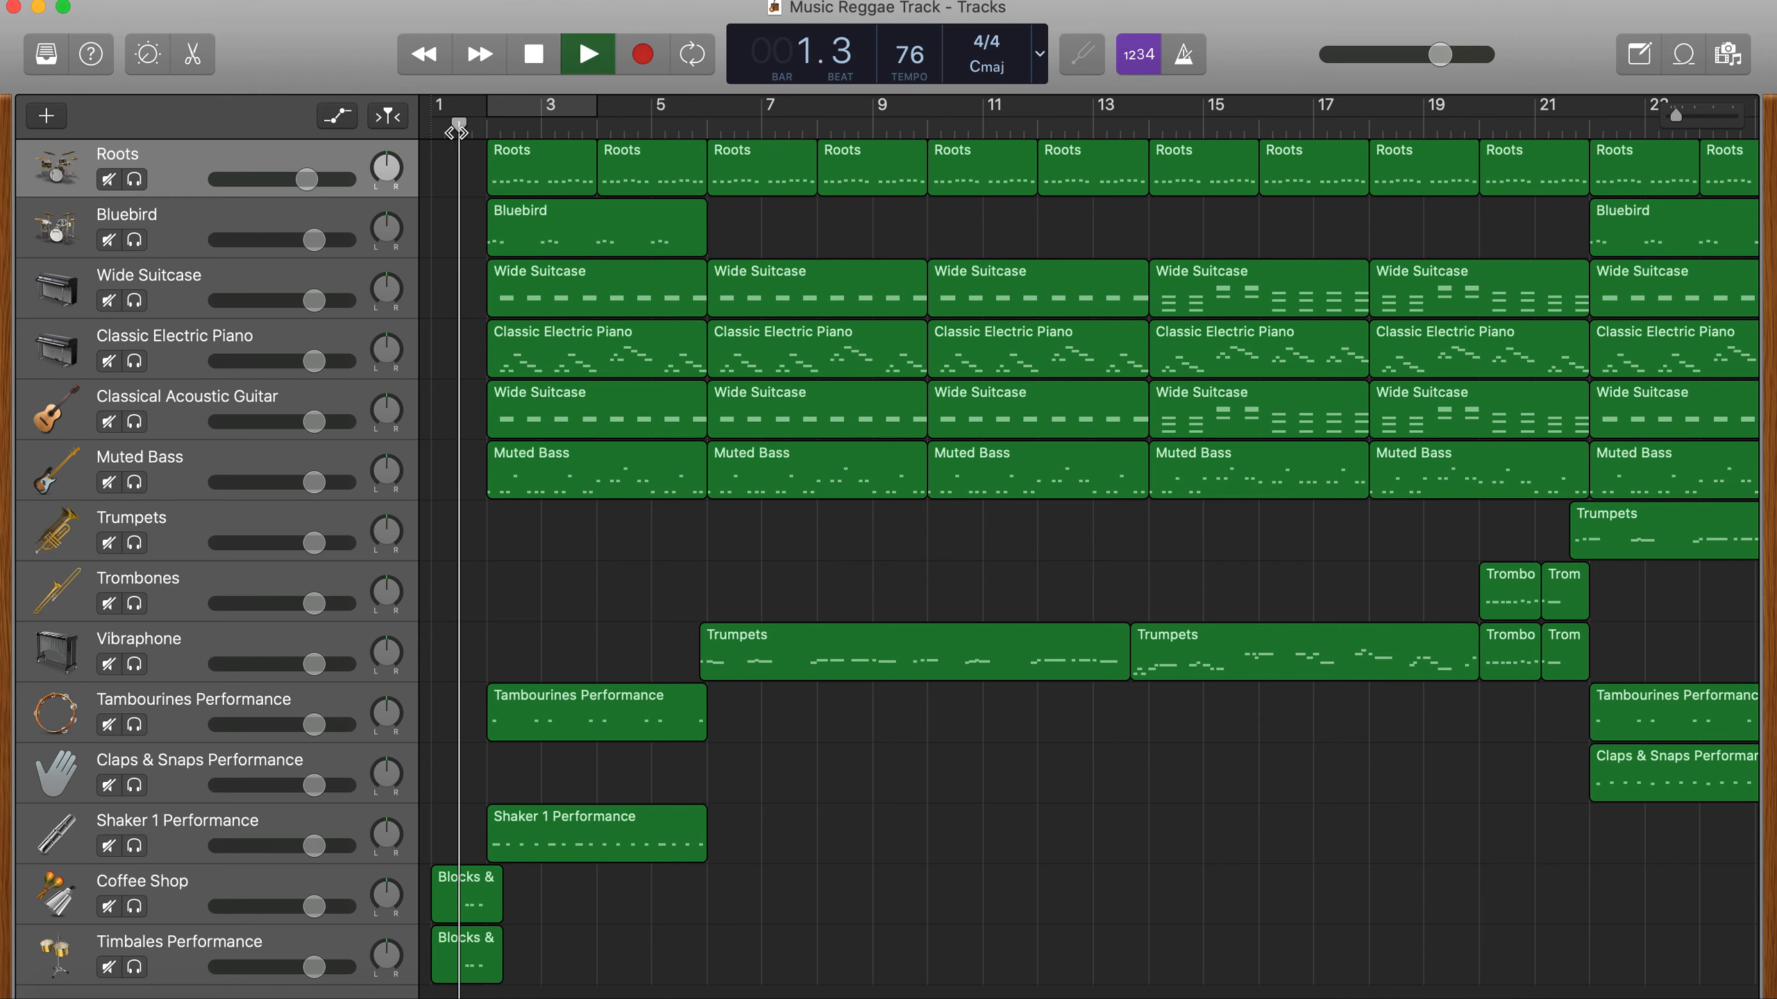
key(space)
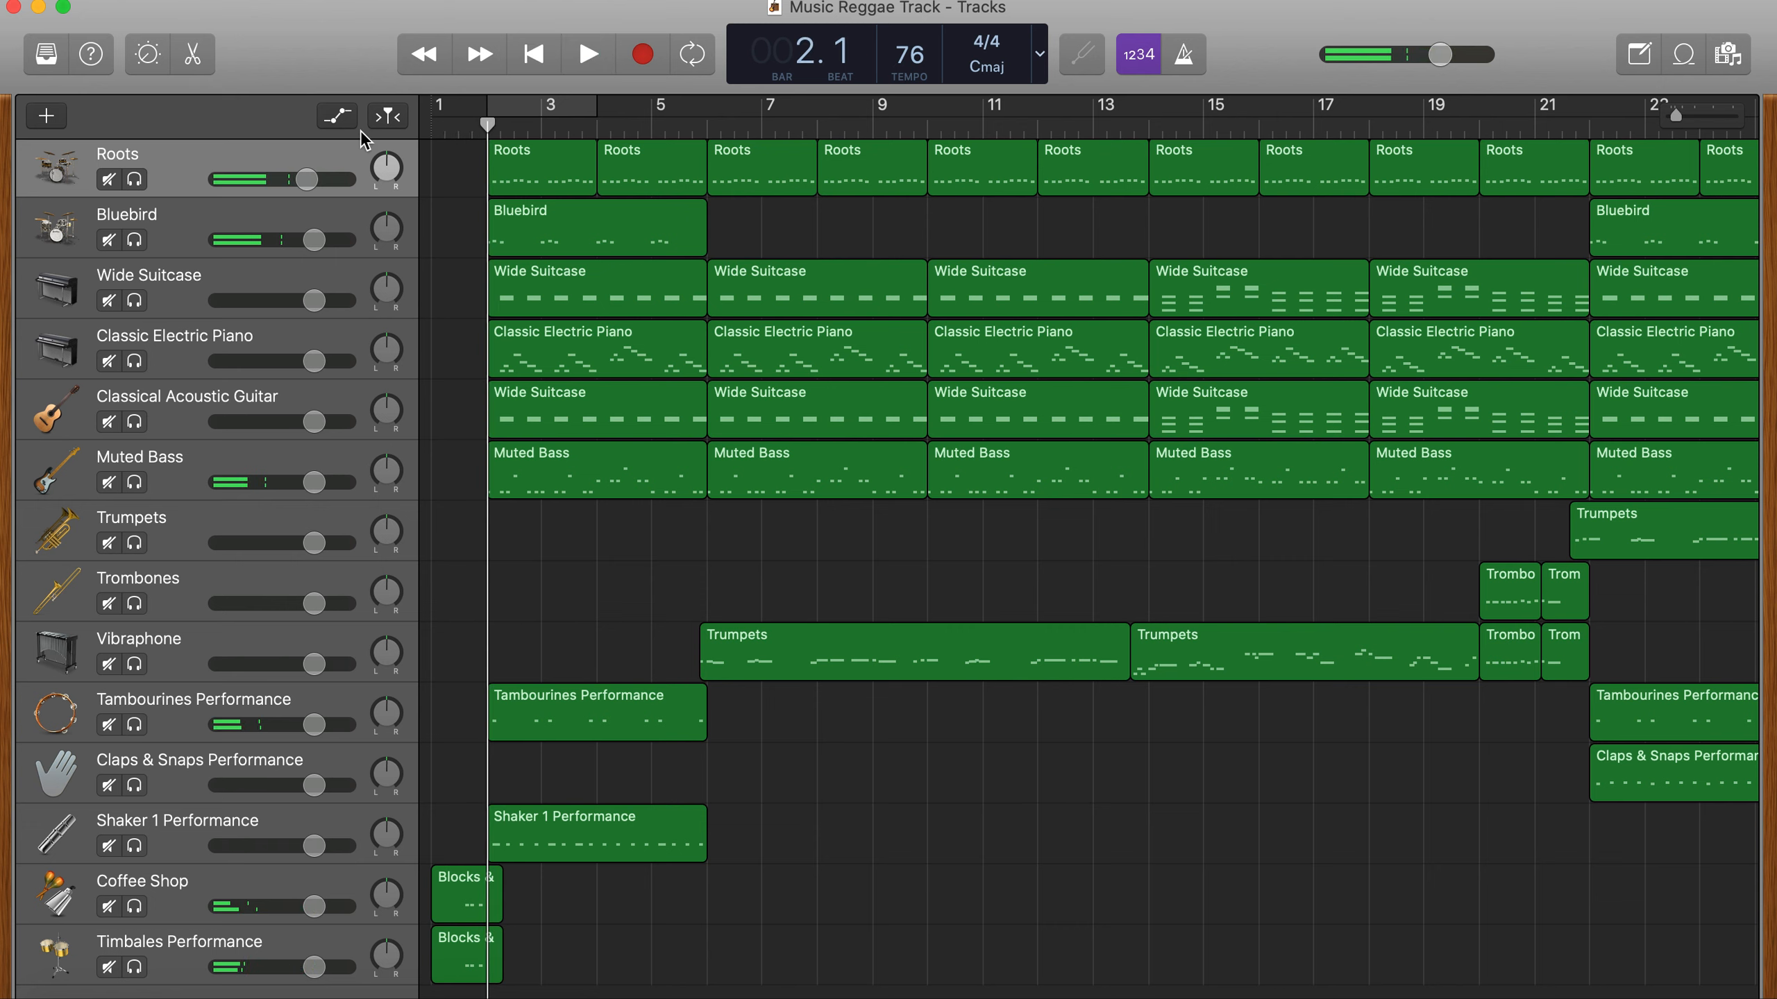
- Cycle bars 2 to 4 and play the loop with Roots, Bluebird, Tambourines Performance and Shaker 1 Performance soloed
drag(492, 117, 596, 116)
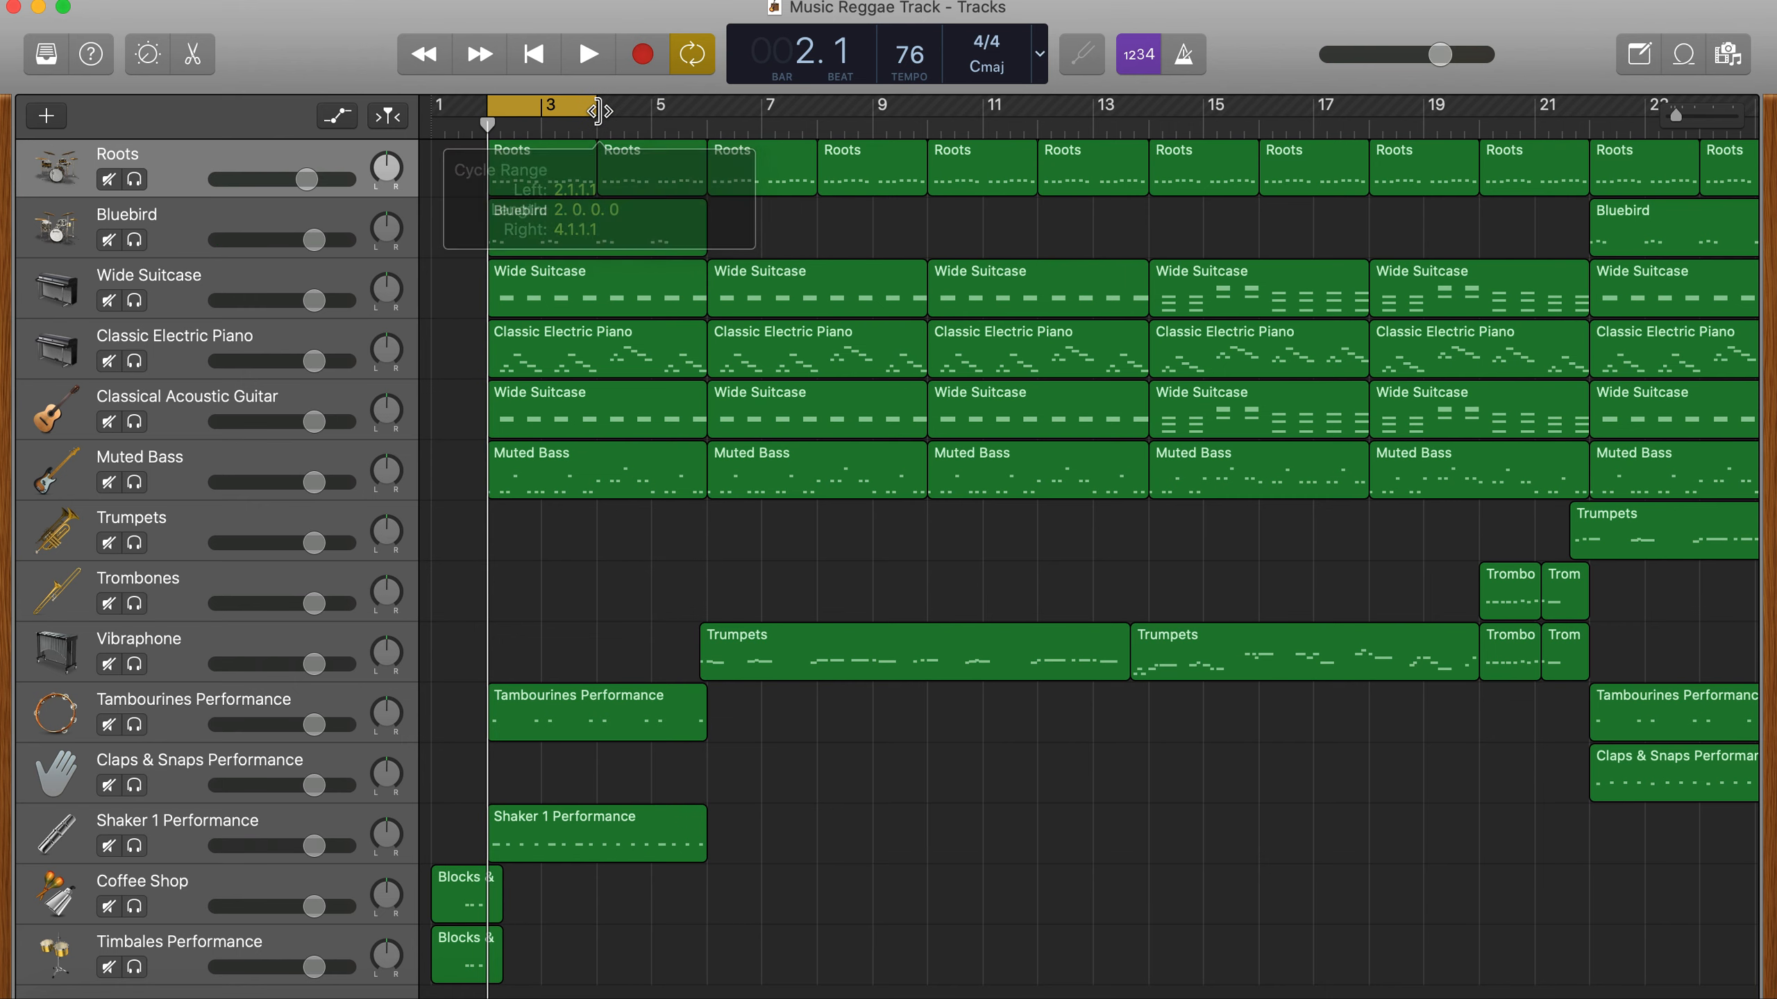
click(135, 180)
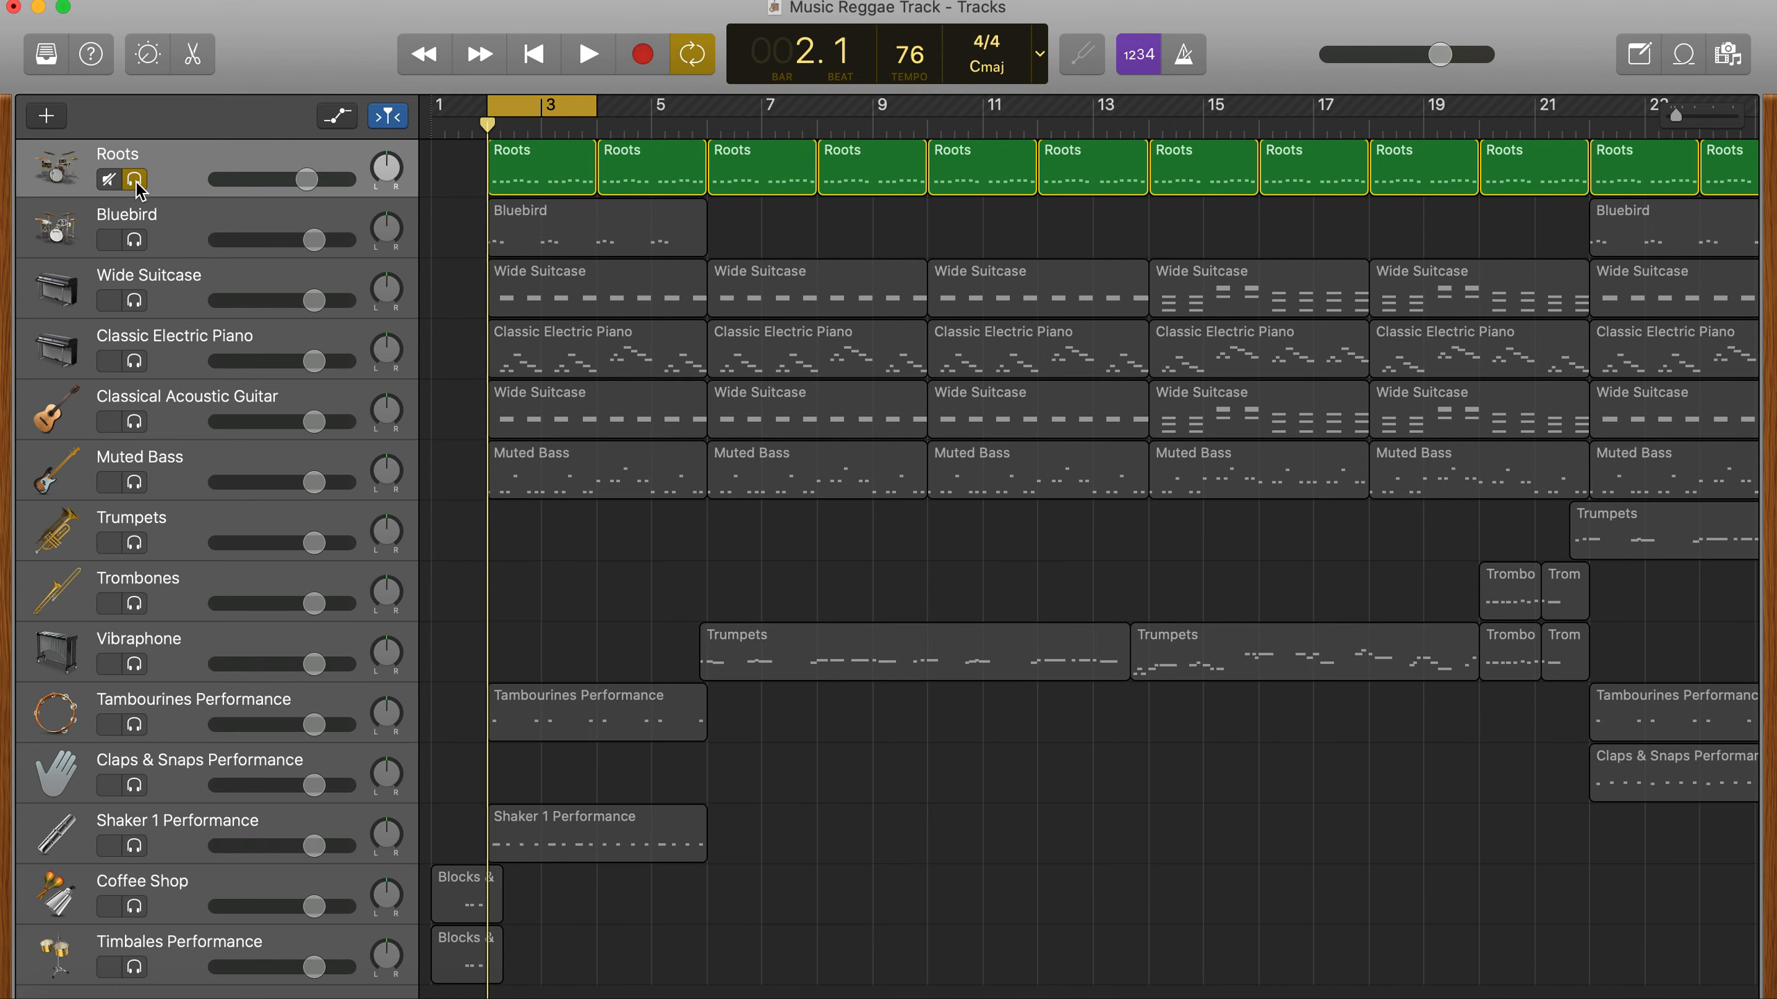
key(space)
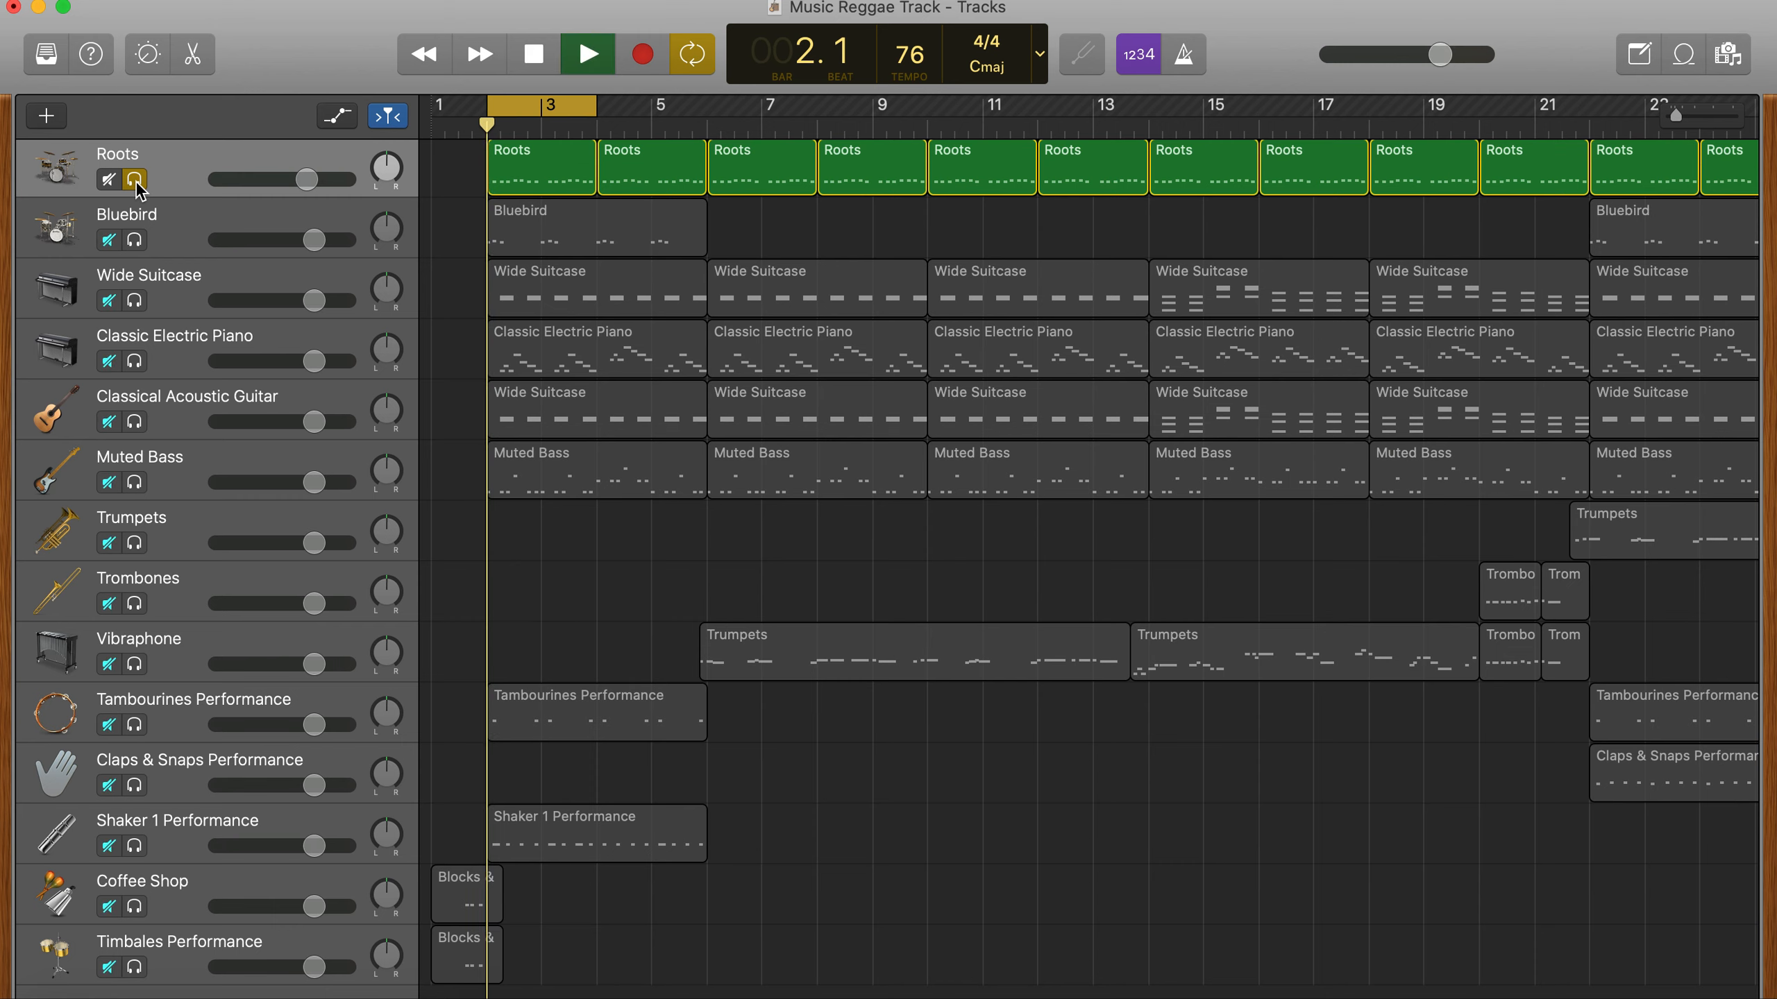
click(135, 240)
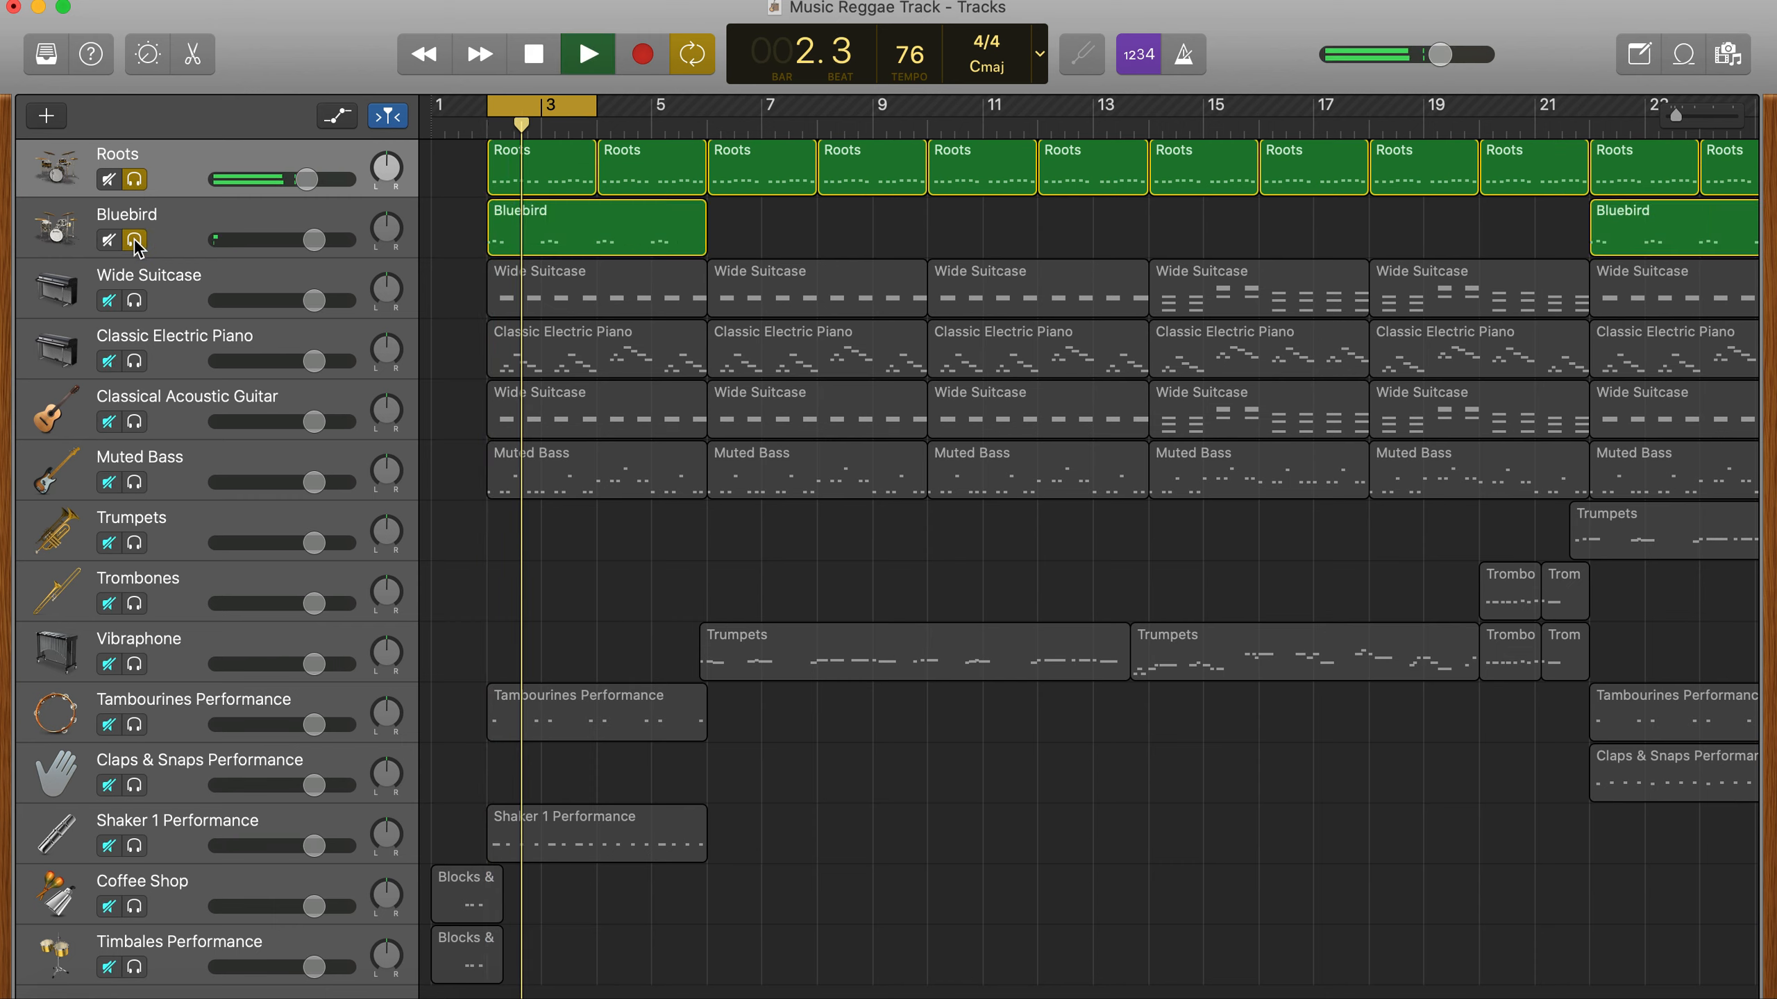
click(136, 726)
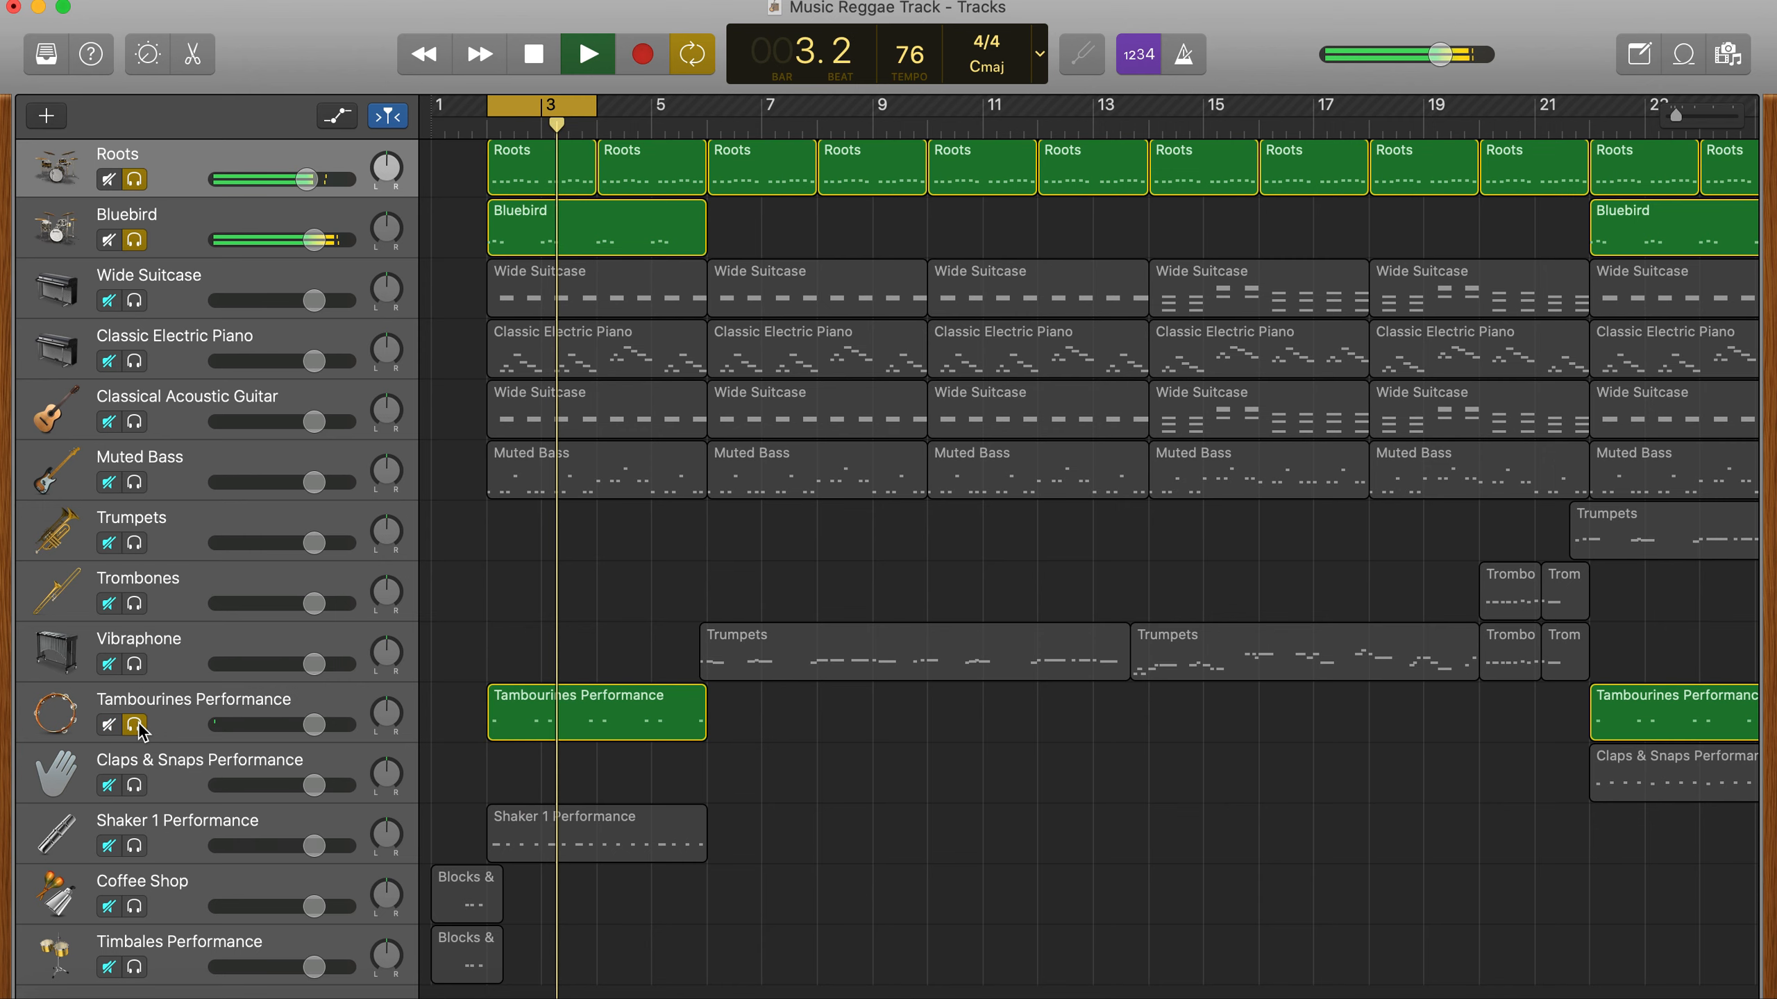
click(136, 847)
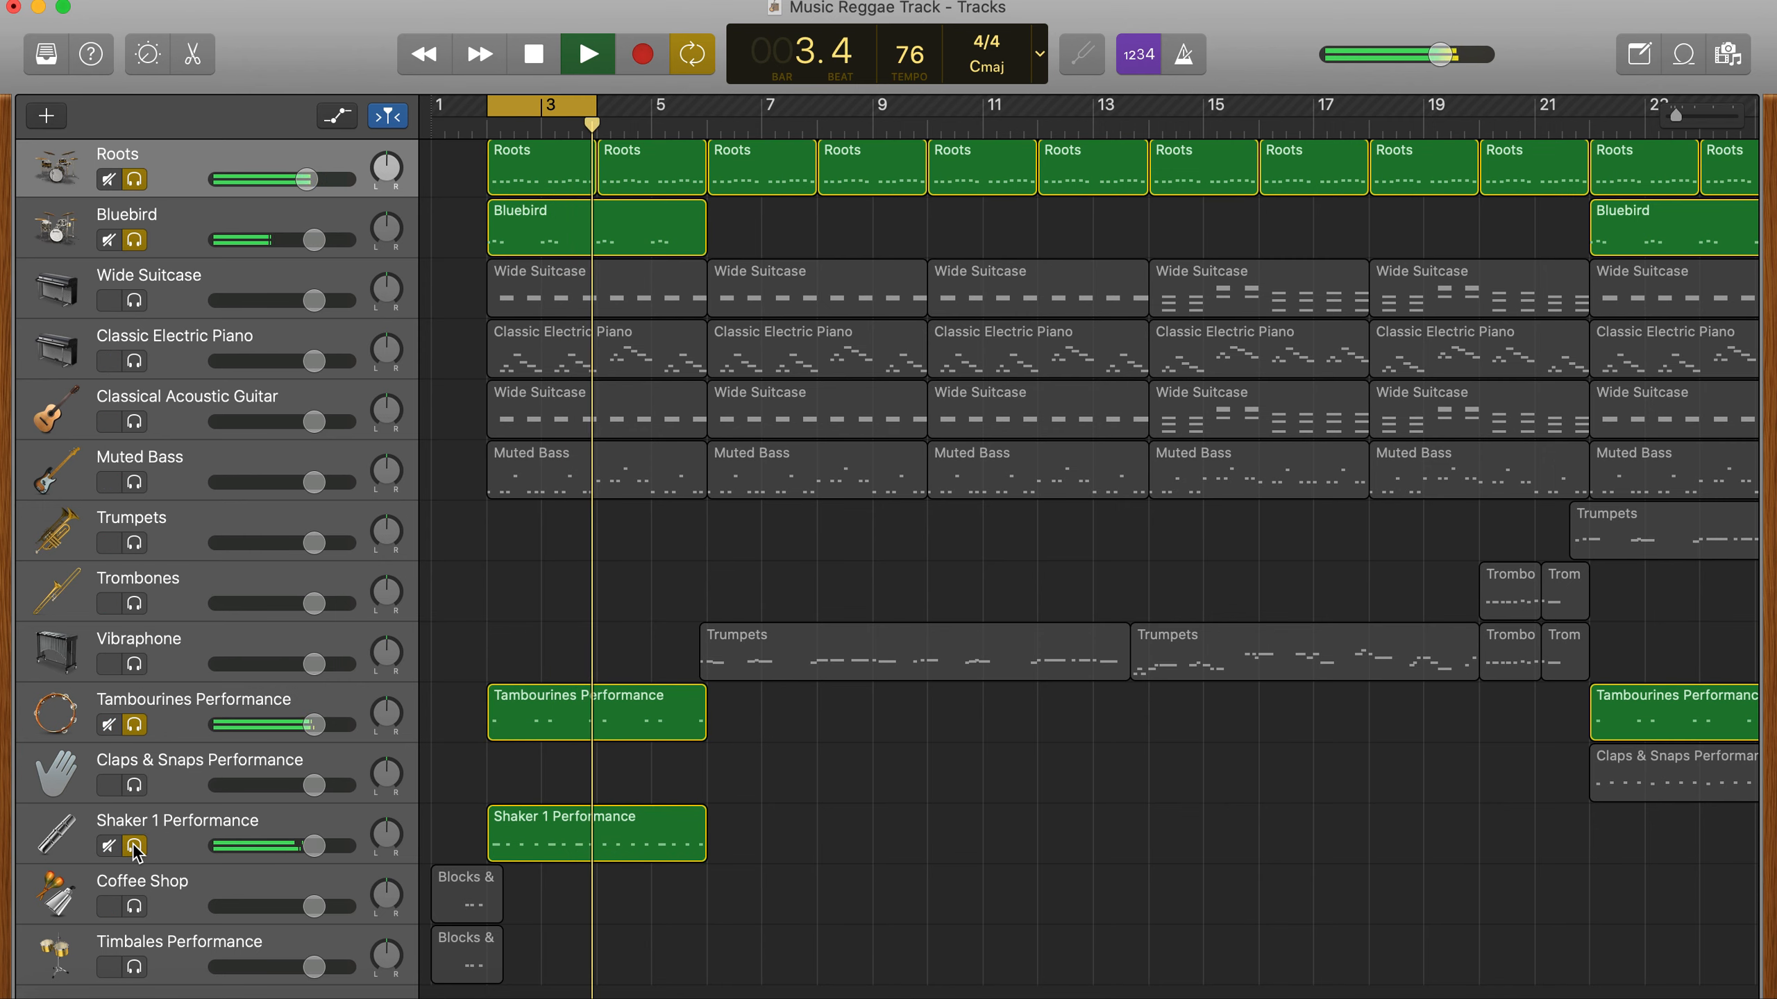
key(space)
- Remove the solo from Tambourines Performance and Shaker 1 Performance and play the loop with only Roots and Bluebird
scroll(896, 883, right, 15)
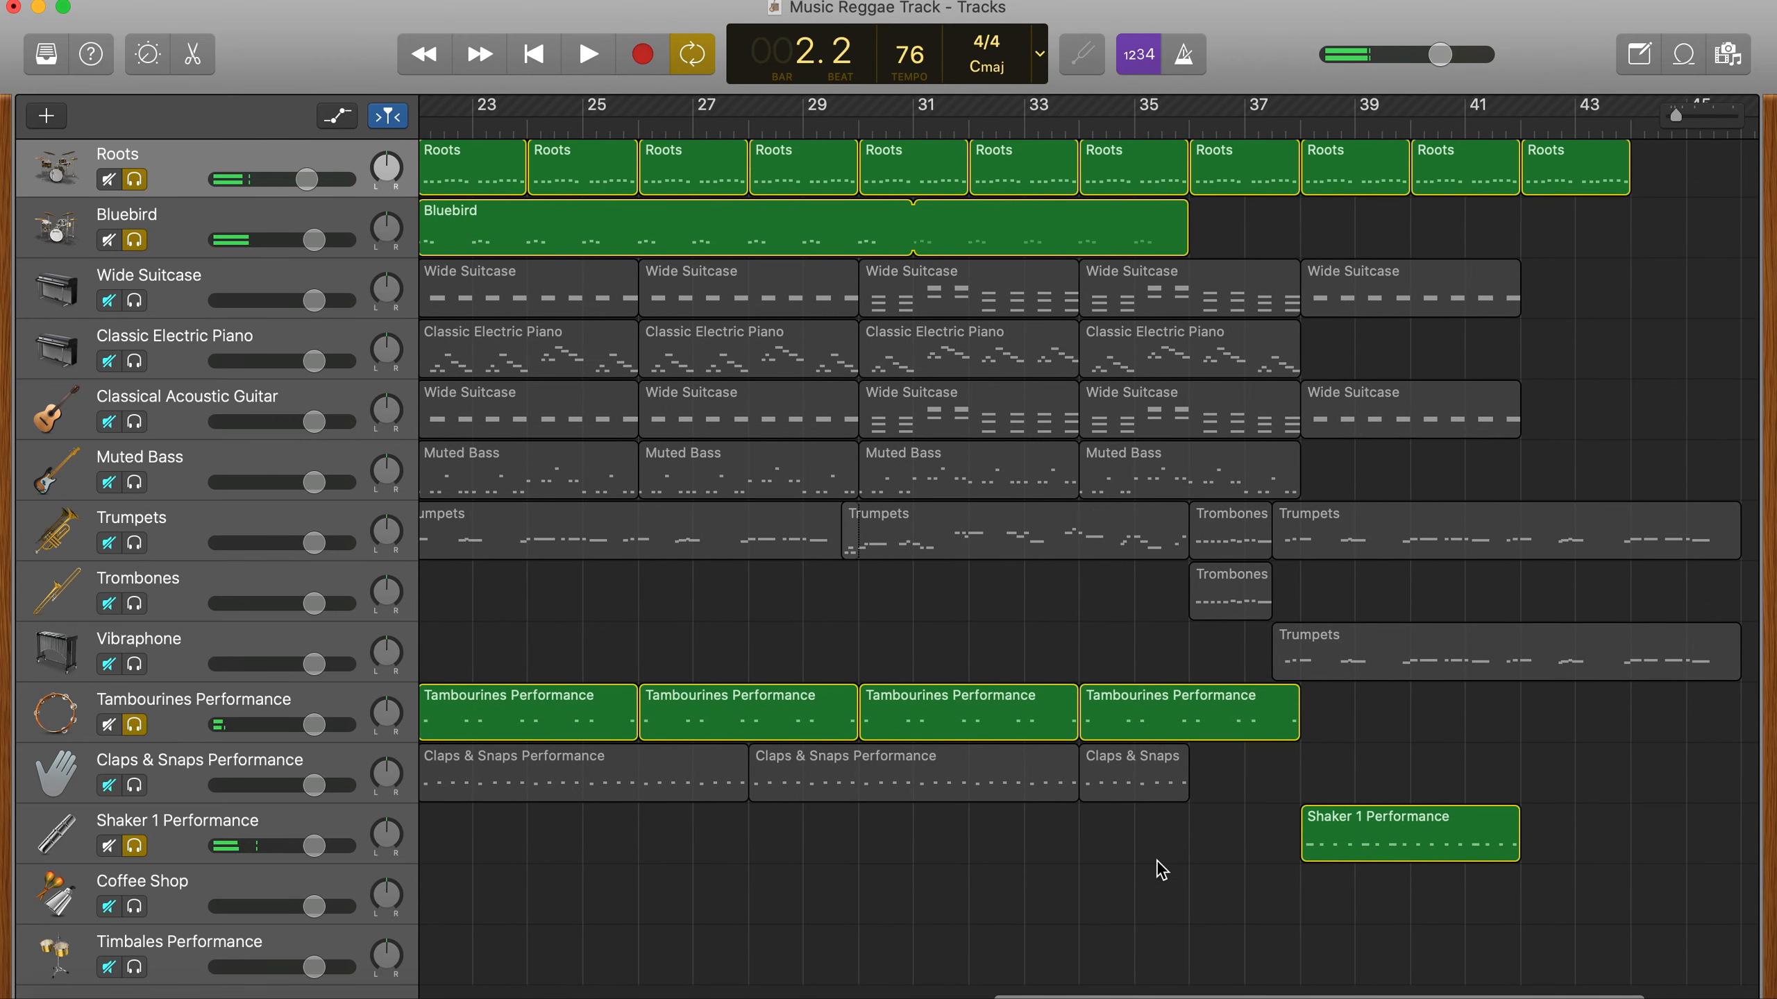
scroll(1011, 880, left, 15)
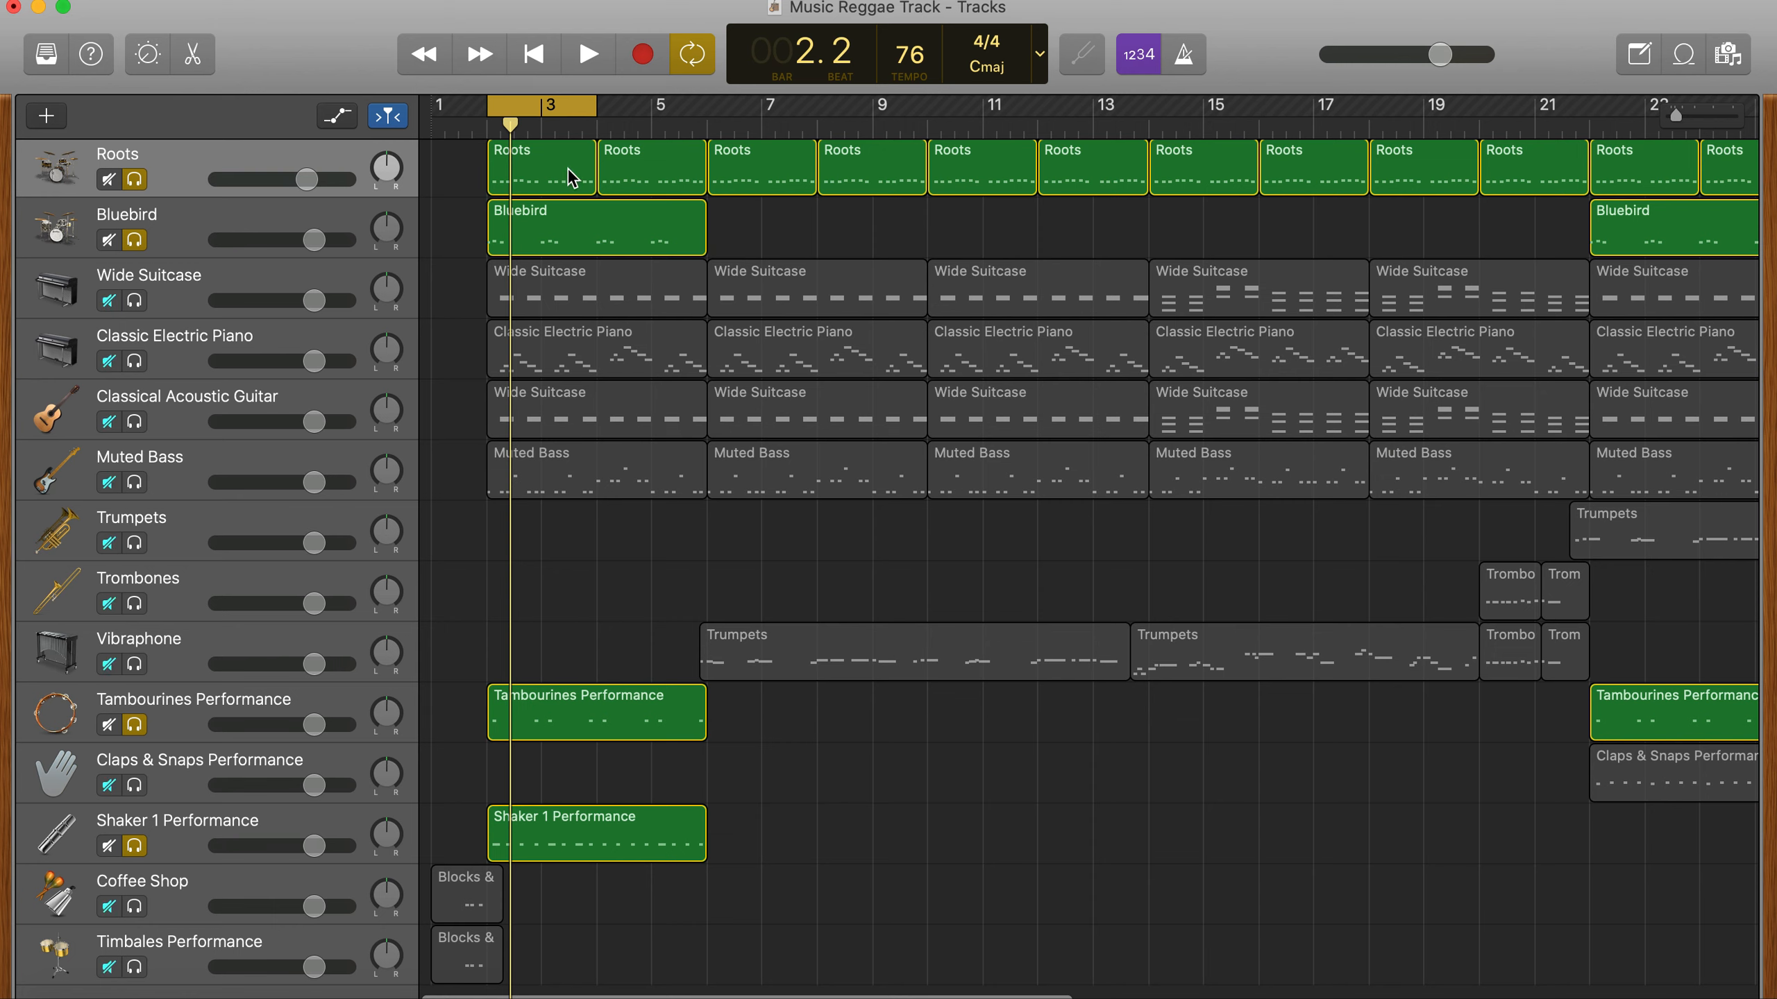
click(135, 726)
click(136, 846)
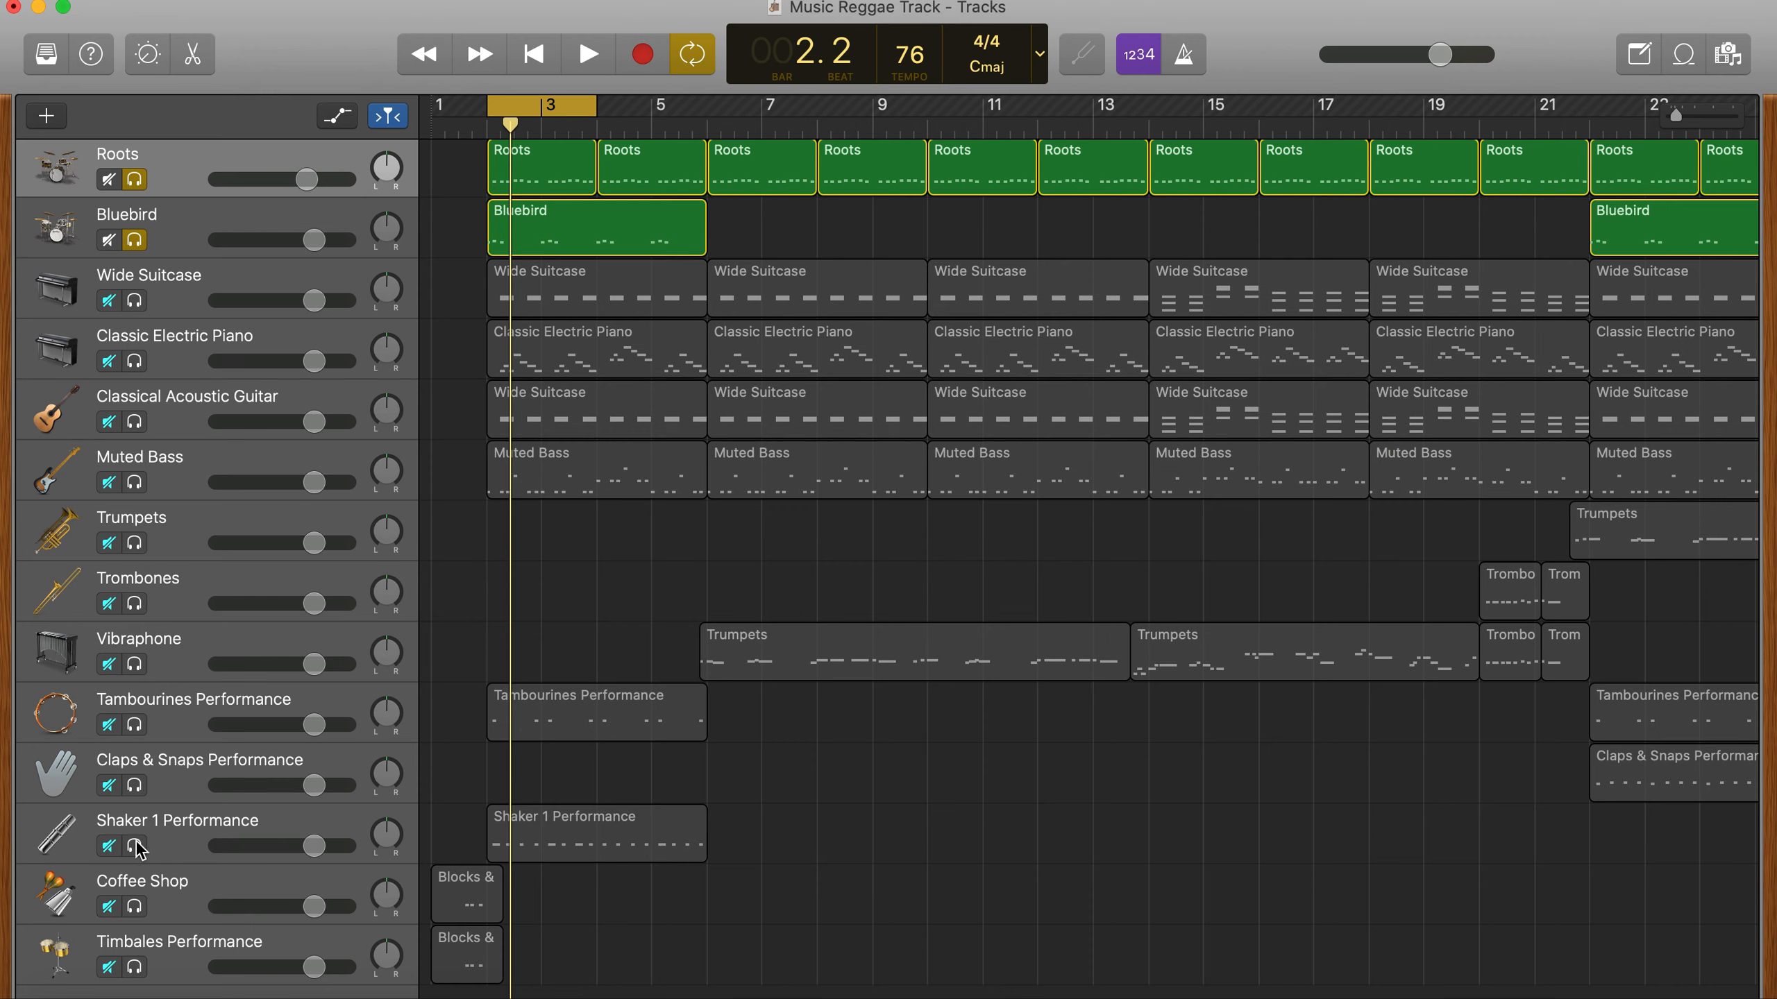
key(space)
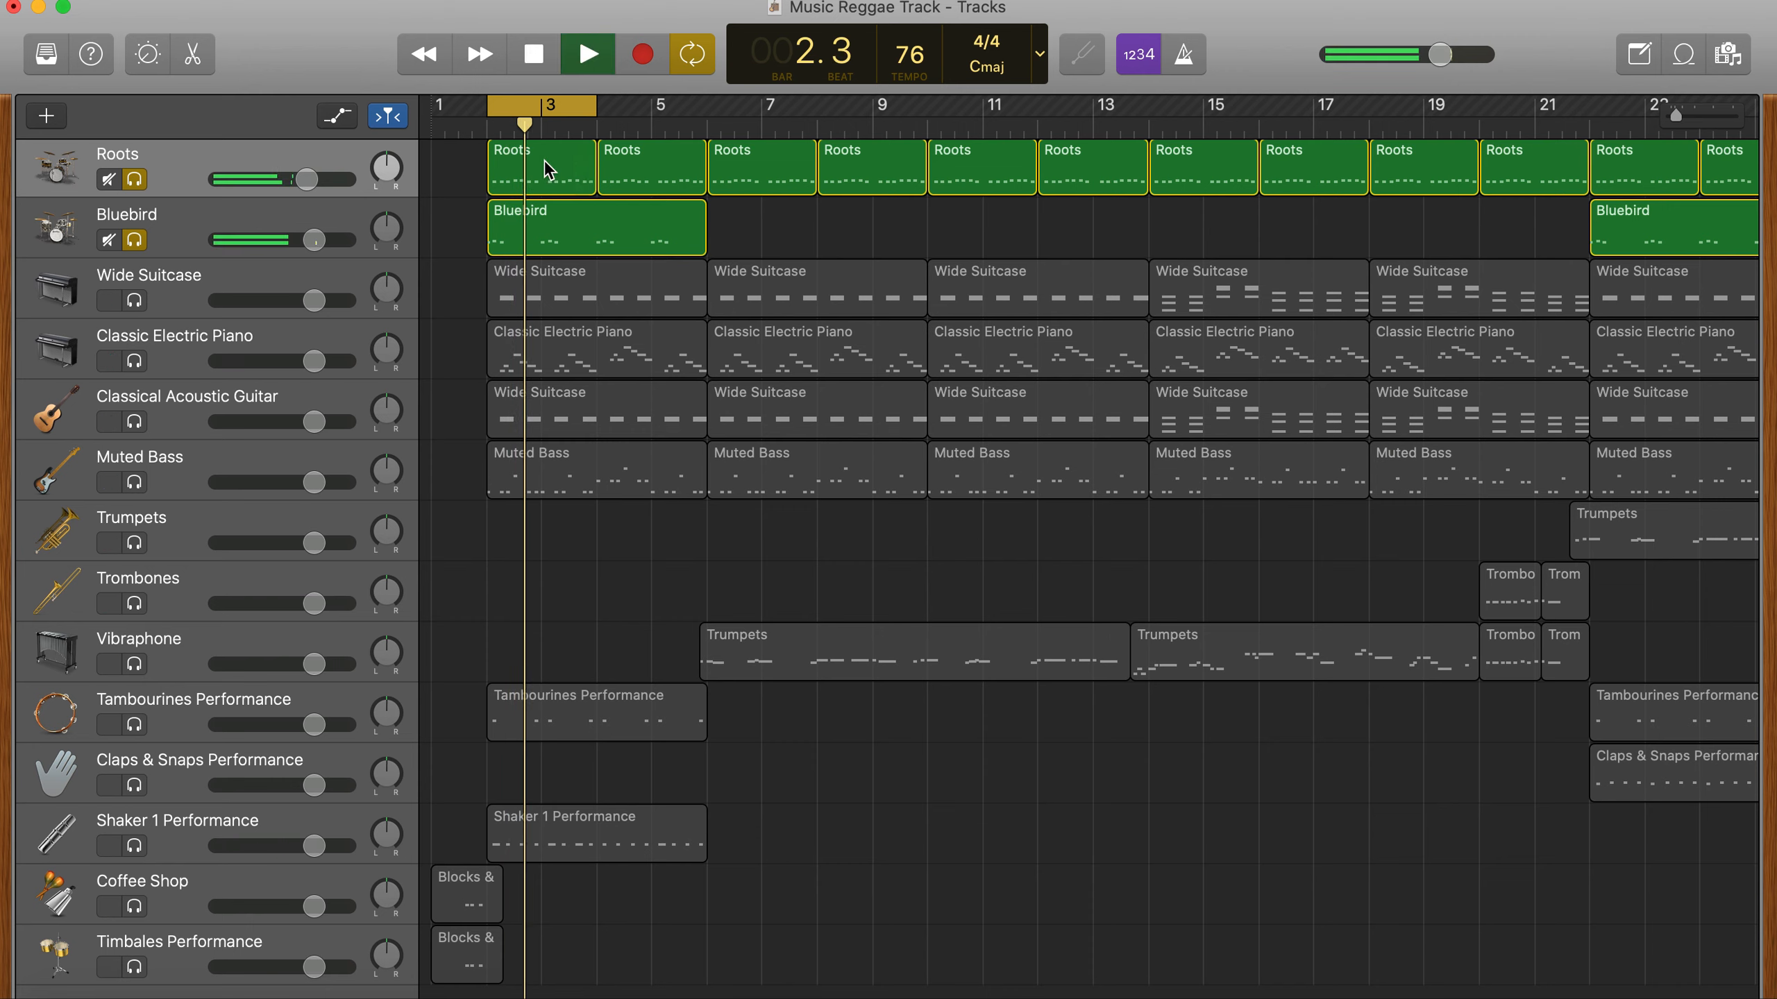
key(space)
- In the first Roots region's piano roll, lower the pair of A#1 notes in bar 2 to F#1 and play the loop
click(540, 181)
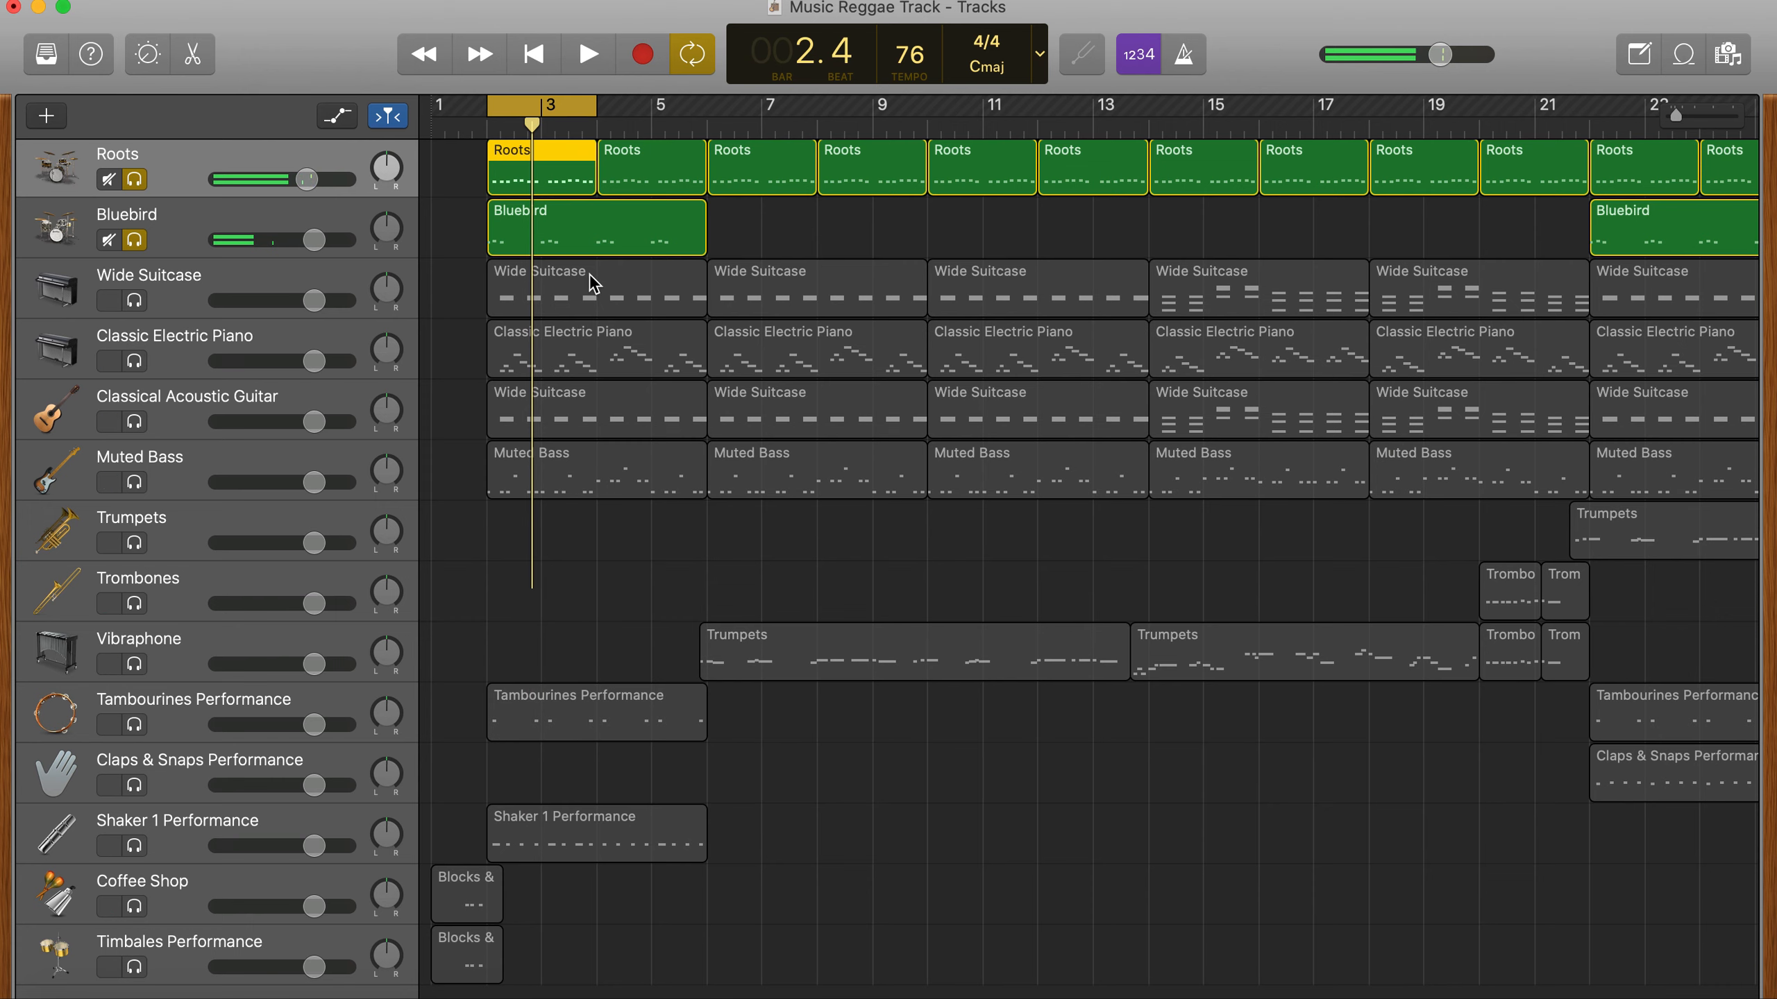
double_click(558, 176)
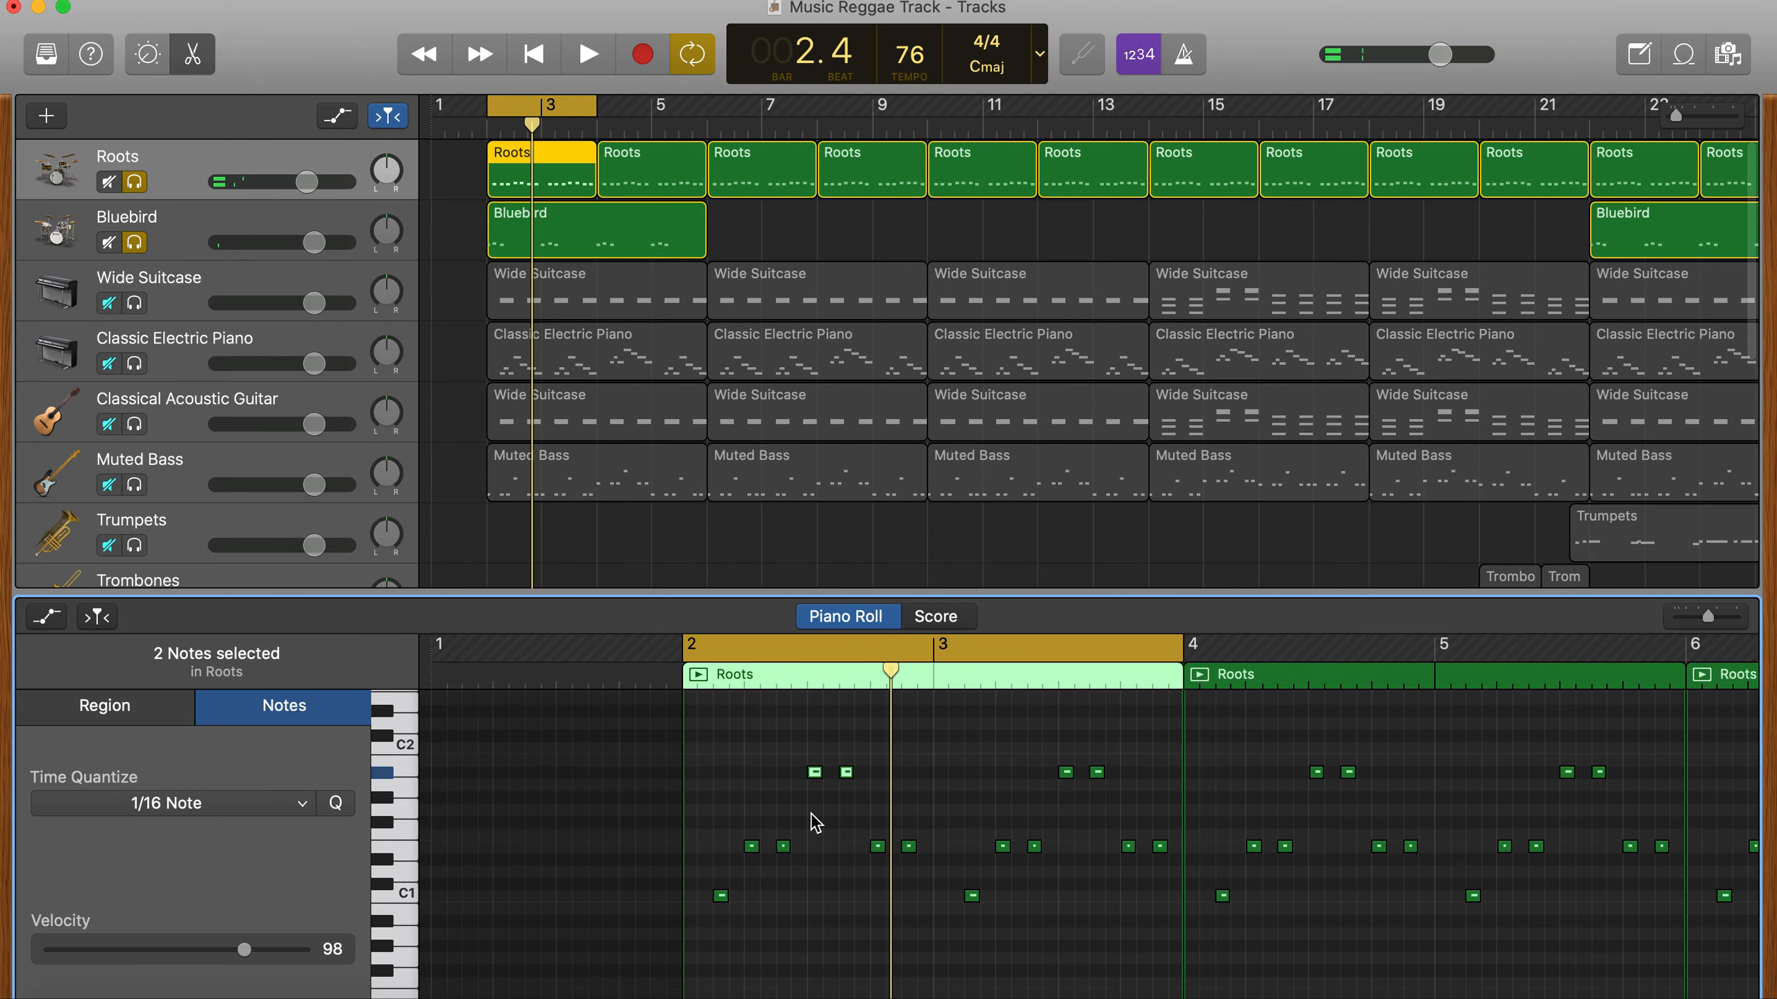
click(799, 793)
drag(837, 785, 815, 823)
key(space)
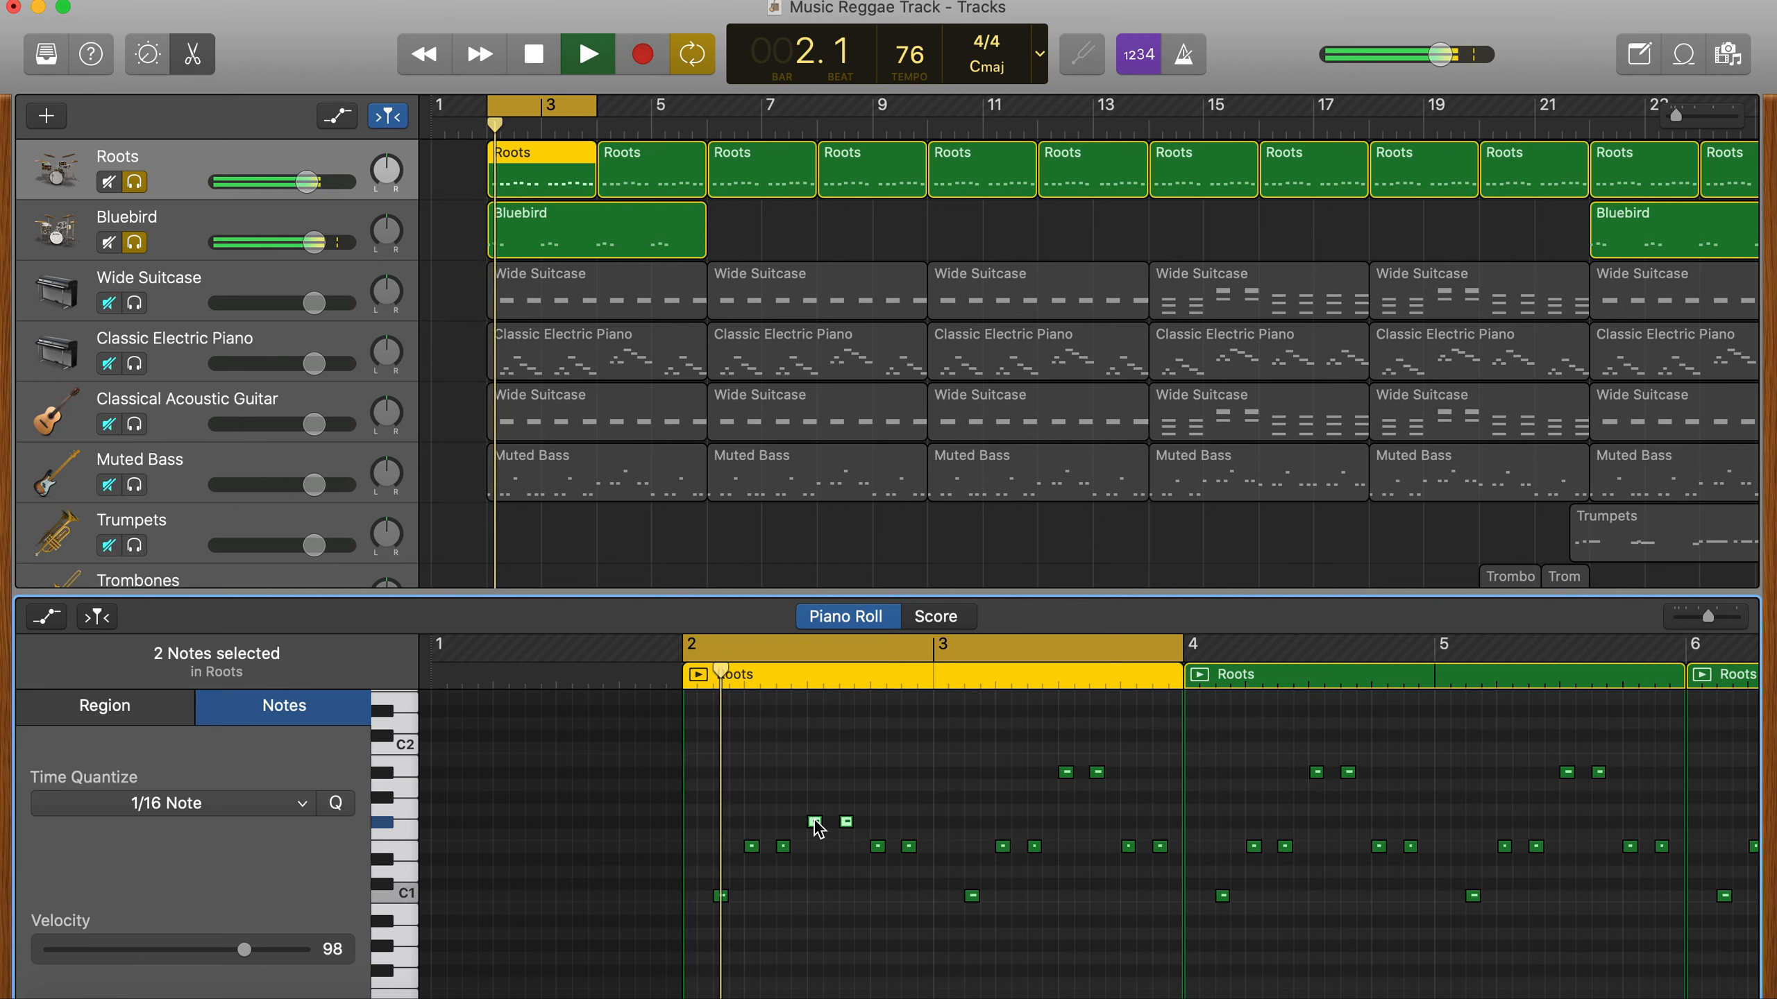
- Lower the pair of A#1 notes in bar 3 of the first Roots region to F#1 and play the loop
click(1061, 760)
key(space)
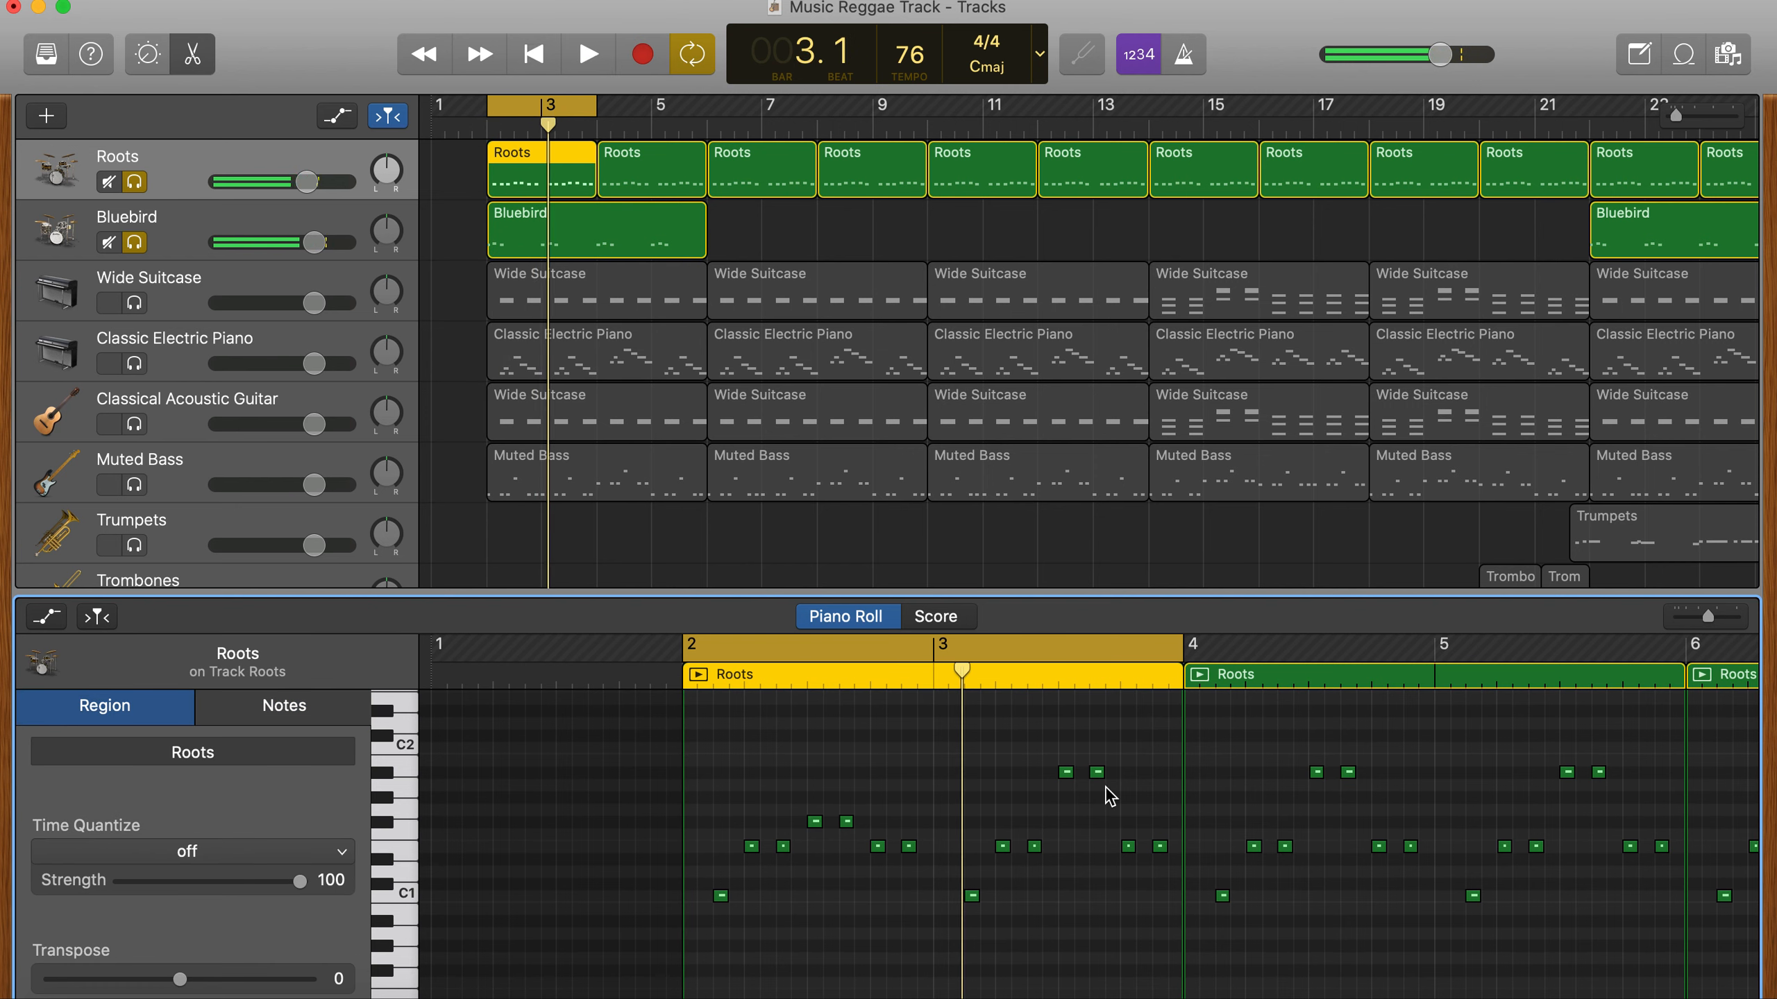
drag(1068, 779, 1066, 824)
key(space)
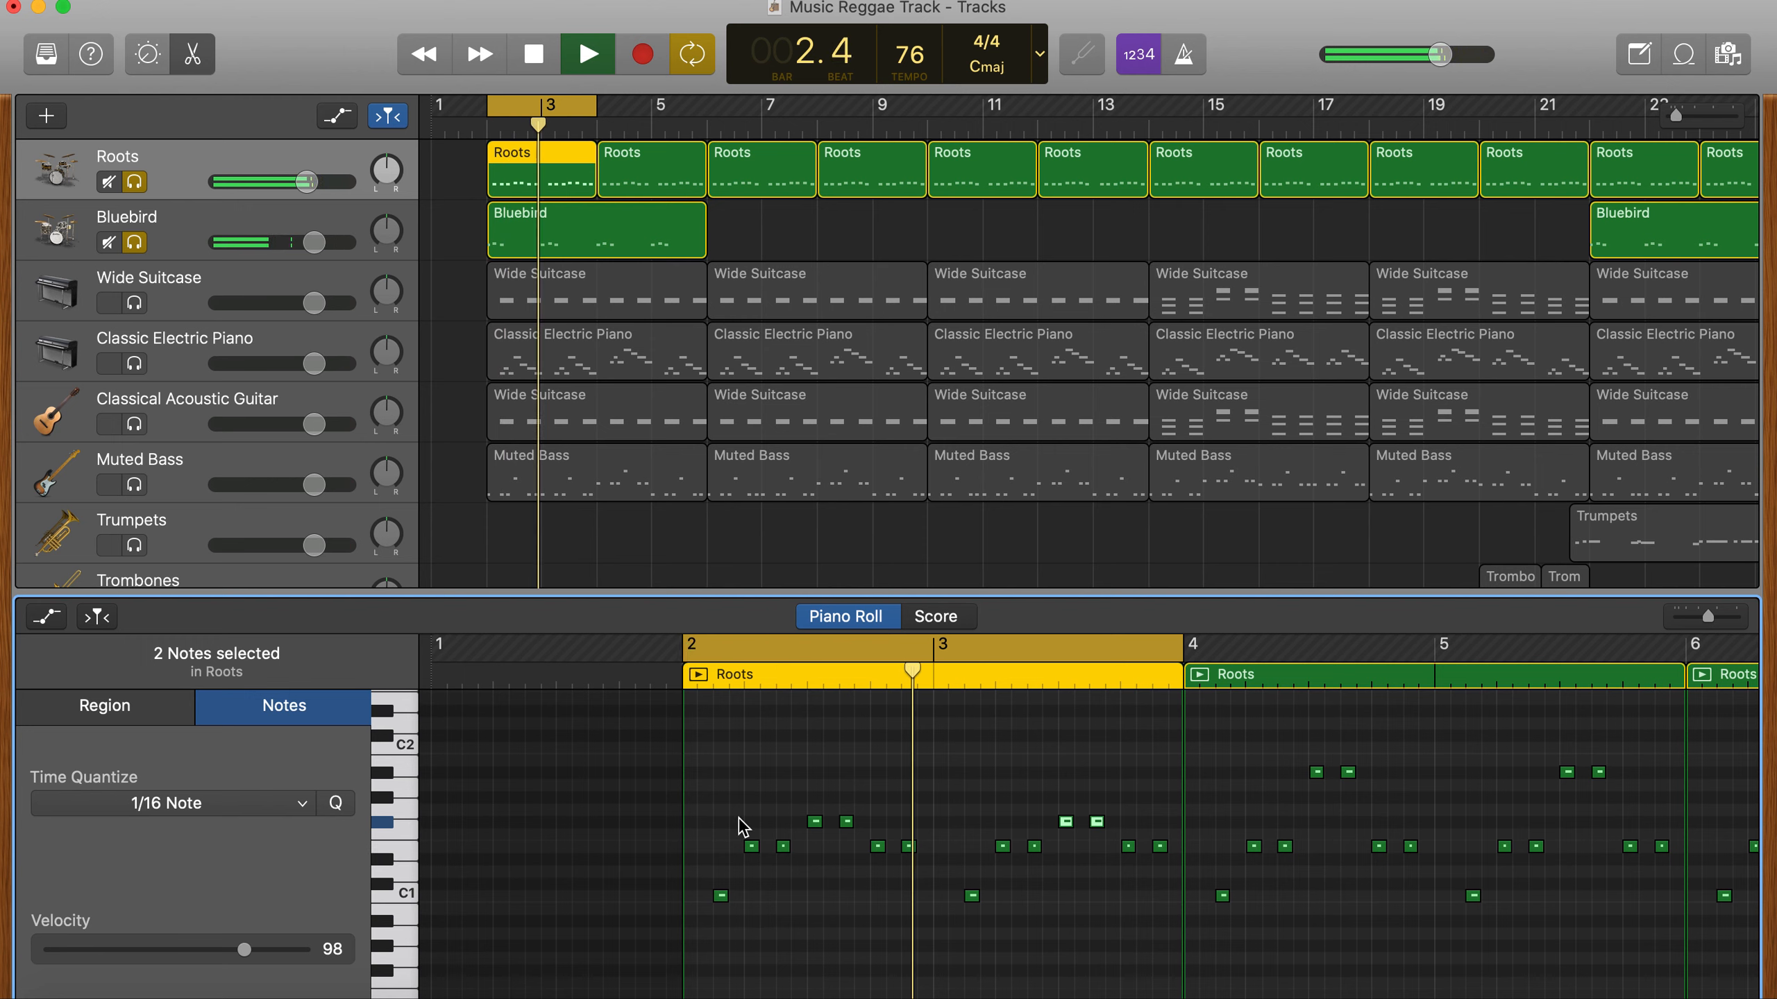
key(space)
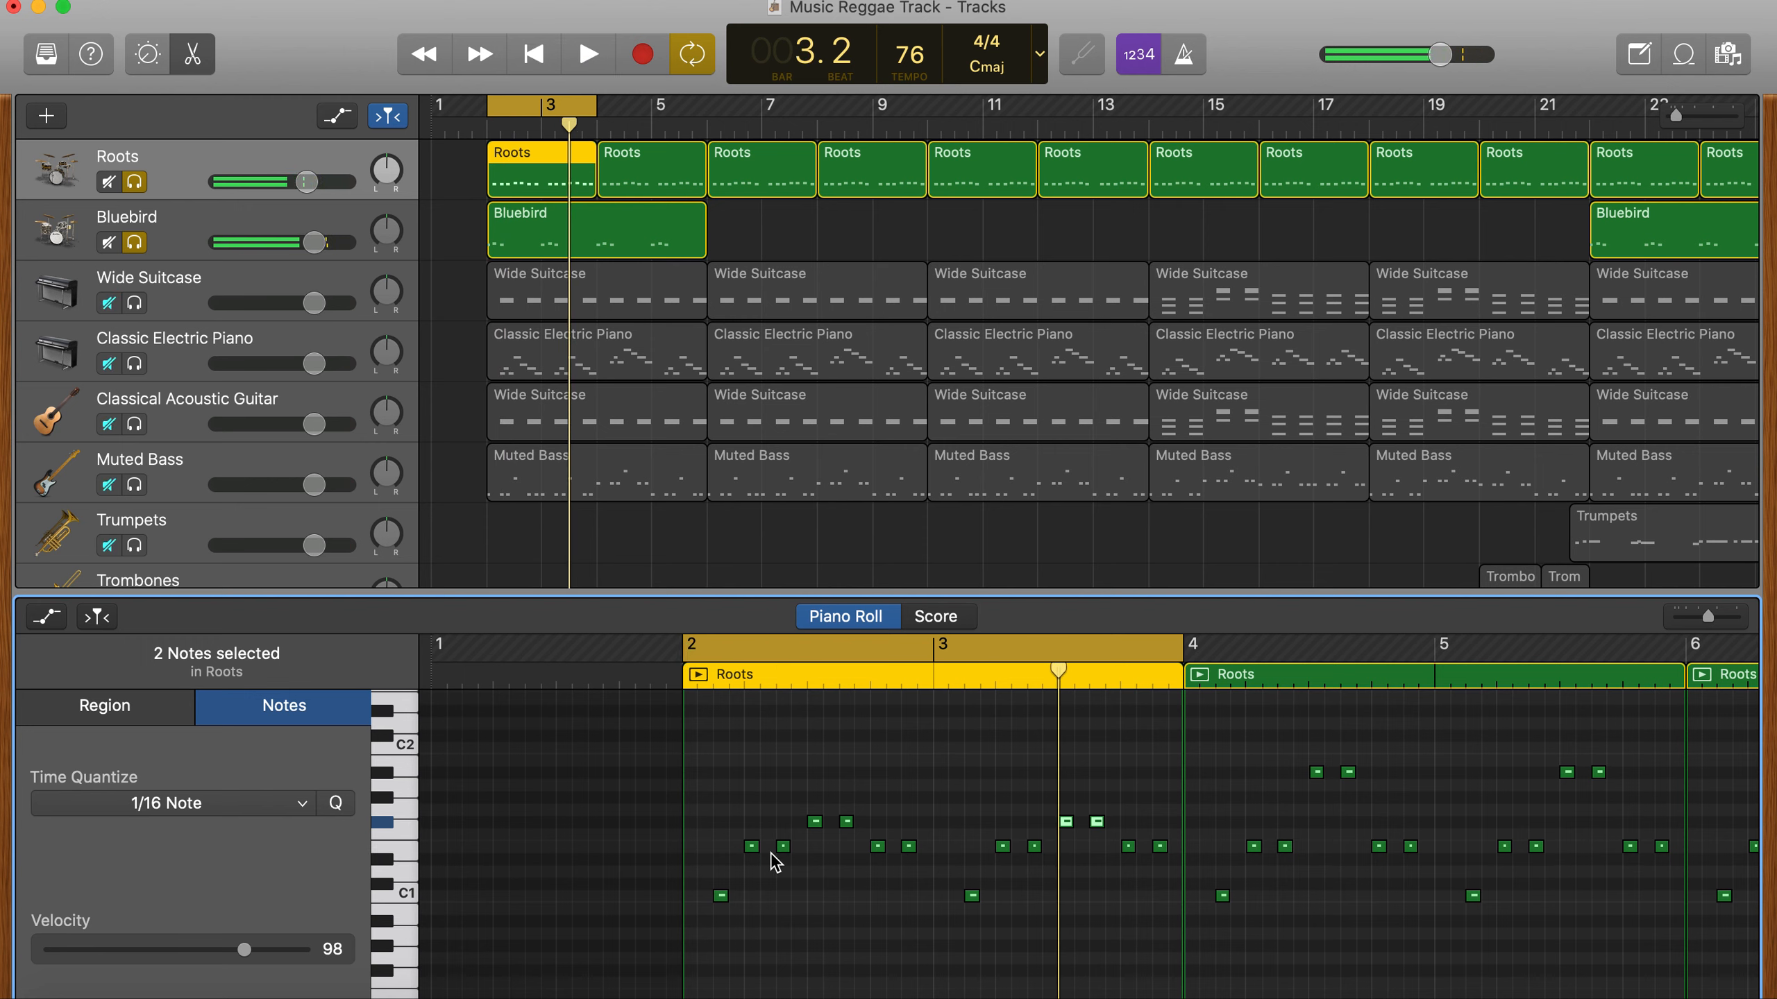
- Delete the second E1 note in bar 2 of the Roots region and lower that bar's last note to C#1
key(Delete)
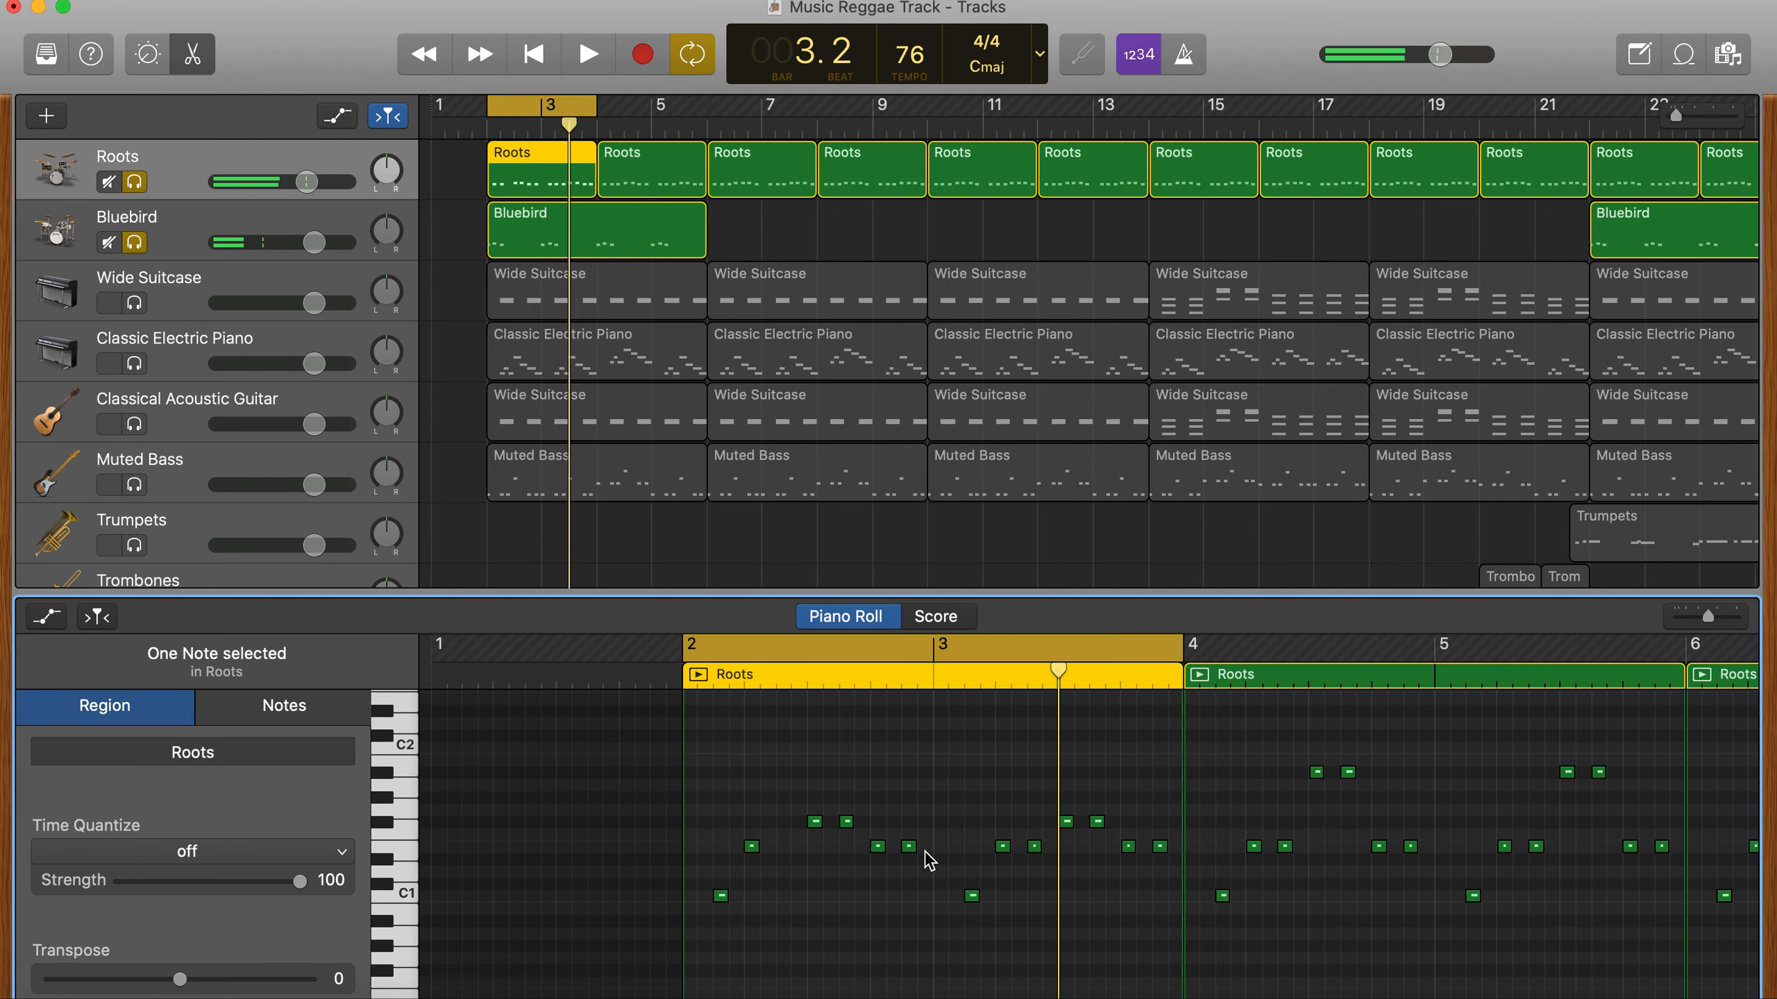
drag(908, 847, 909, 872)
key(space)
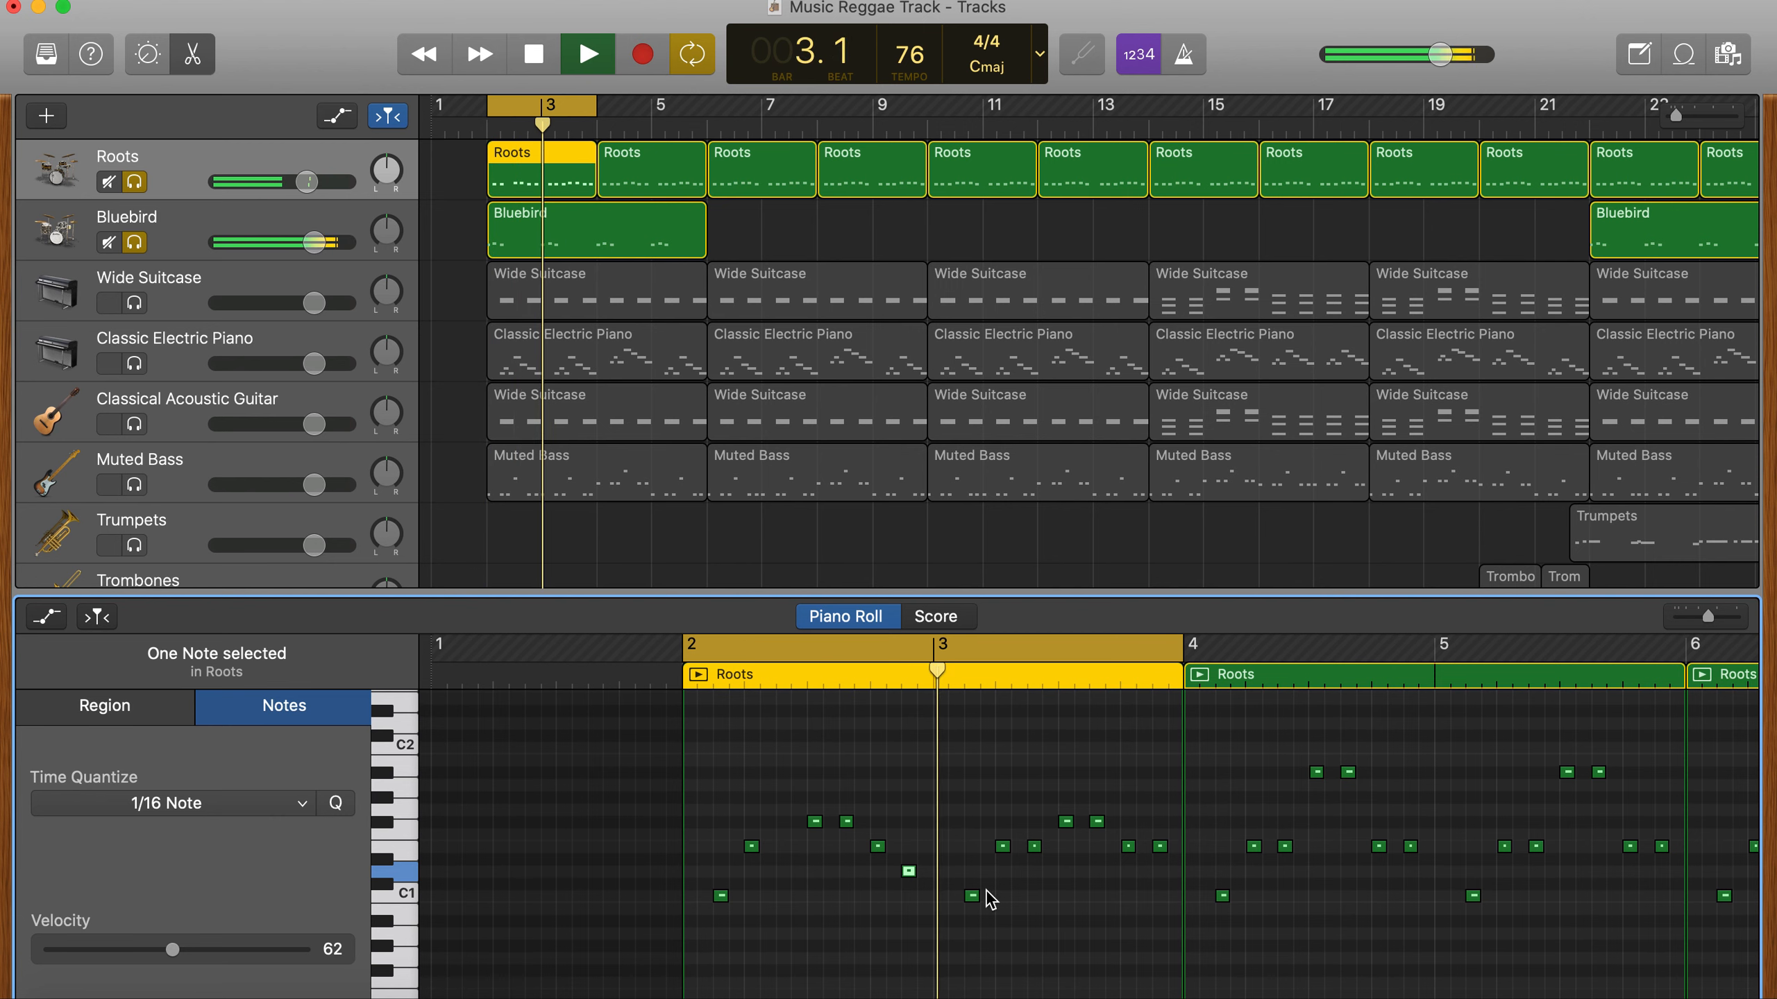
key(space)
drag(914, 879, 910, 892)
key(space)
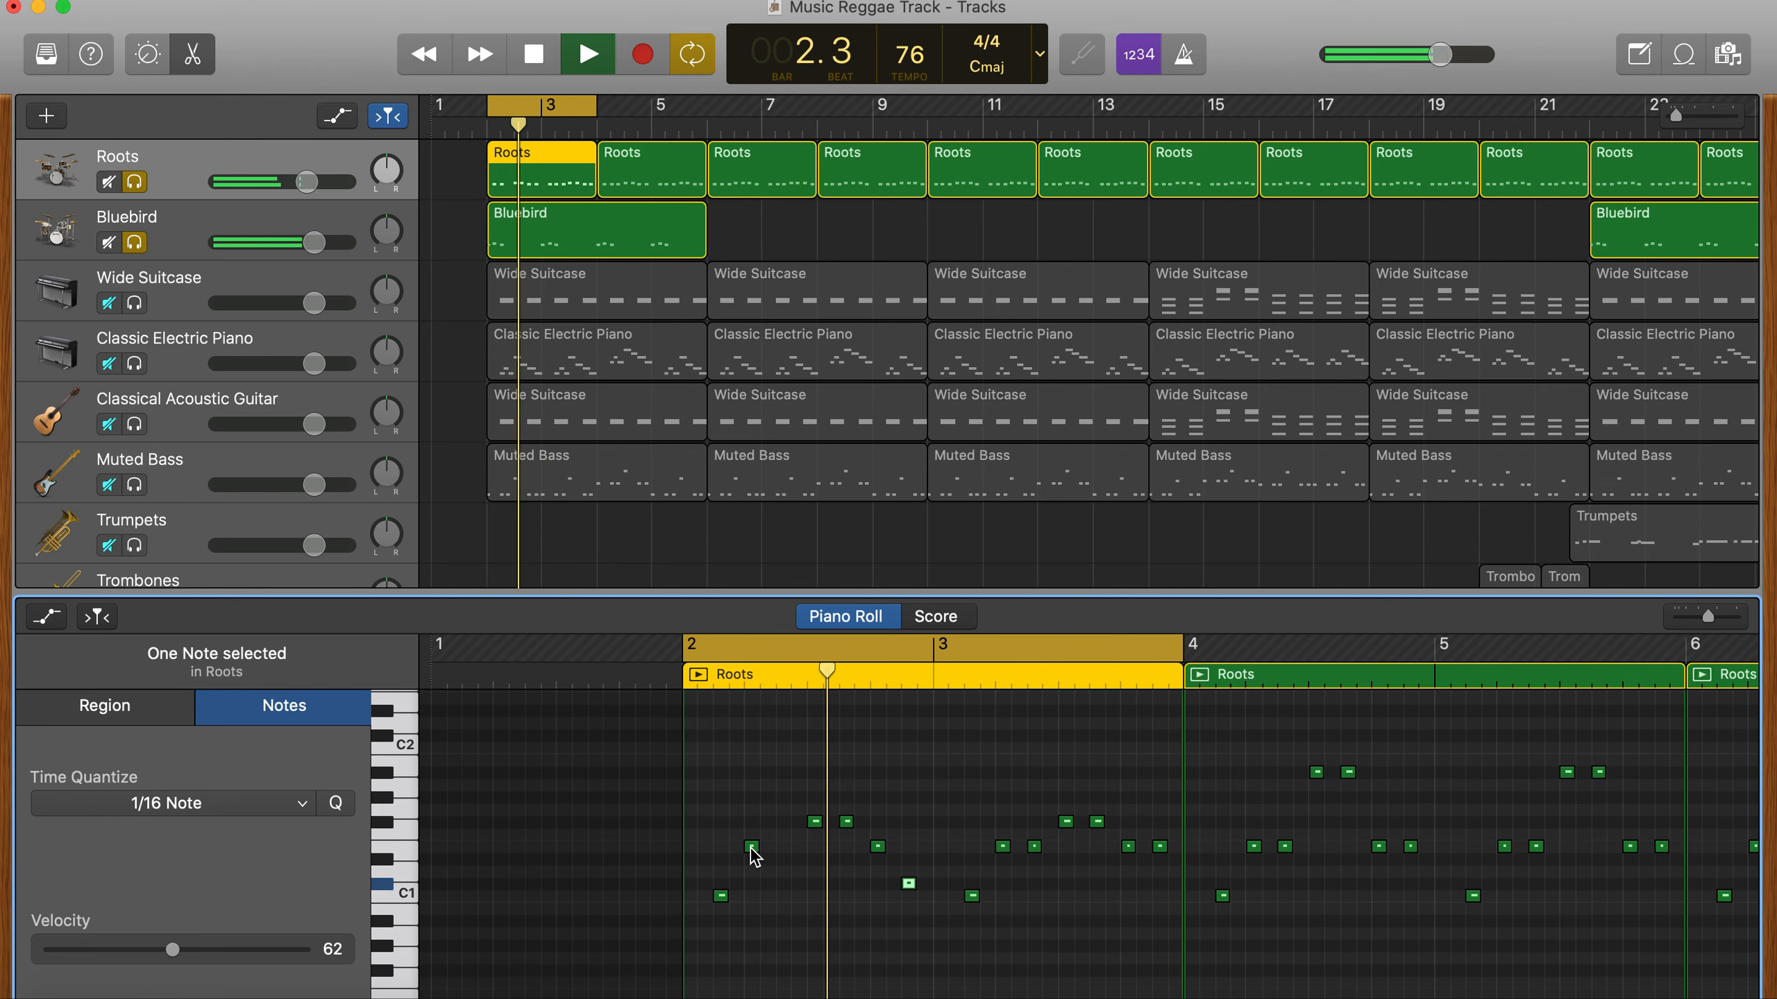
- Check the pitch of the first E1 note in bar 2 and lower the first two E1 notes in bar 3 to C#1
mouse_move(751, 857)
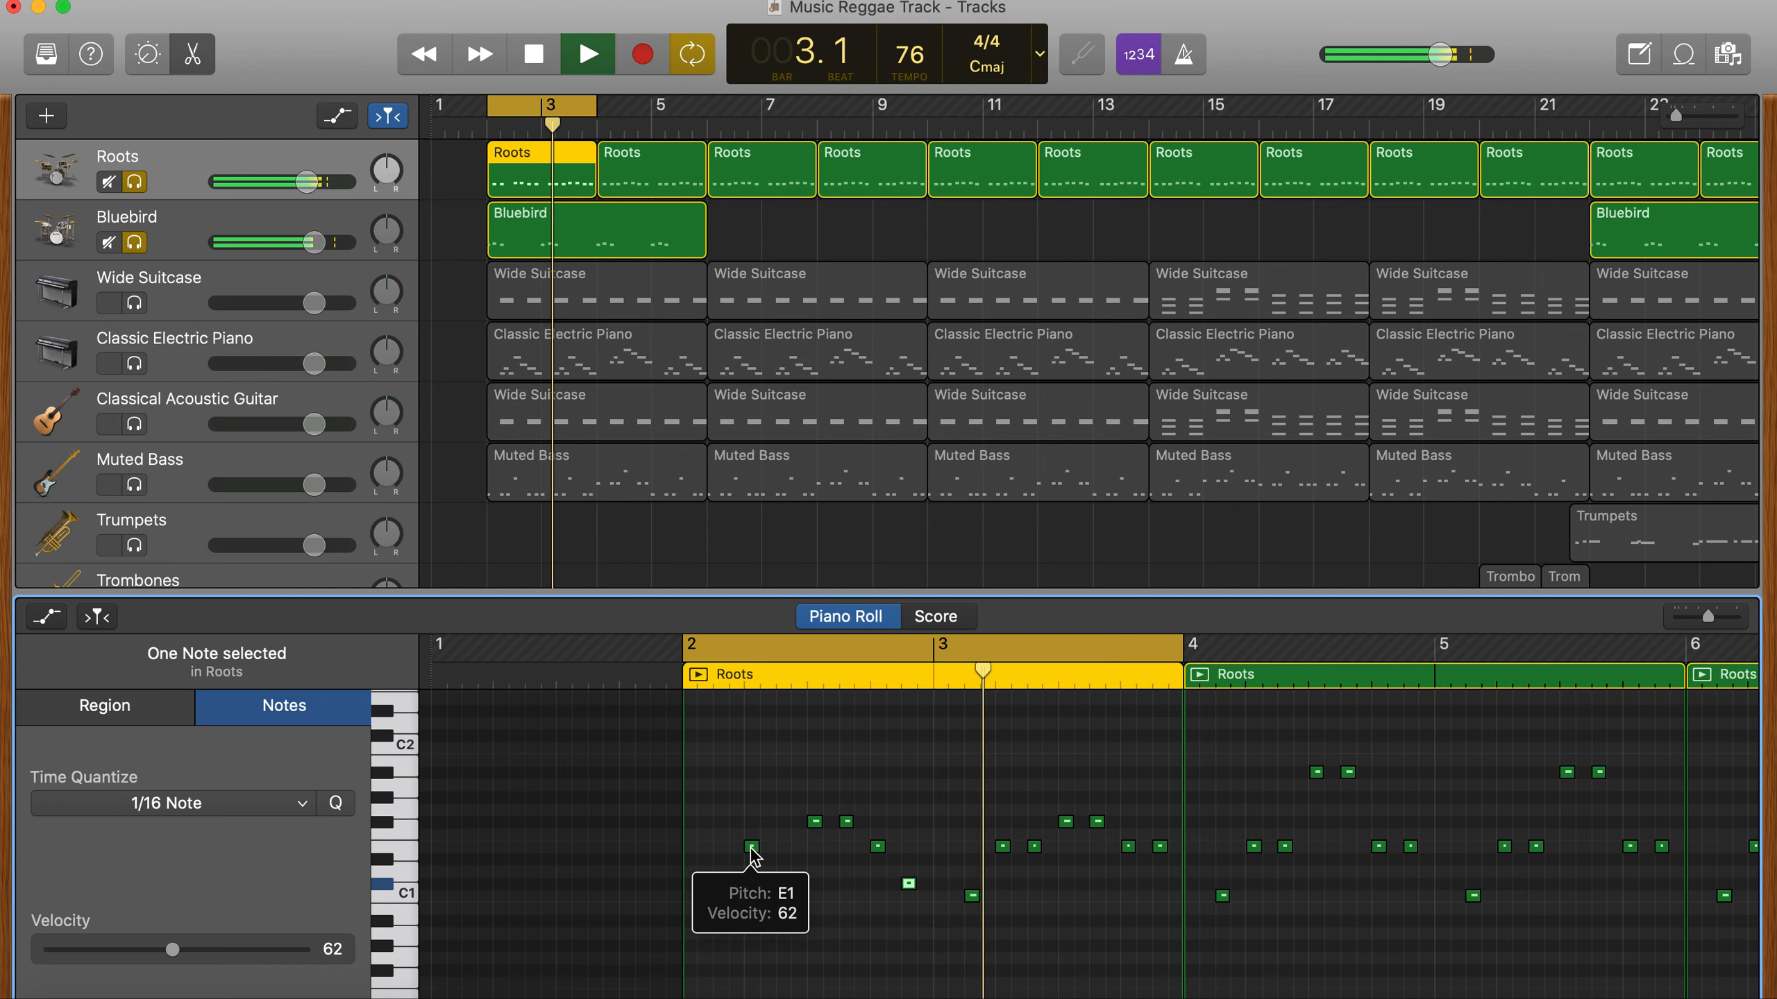
key(space)
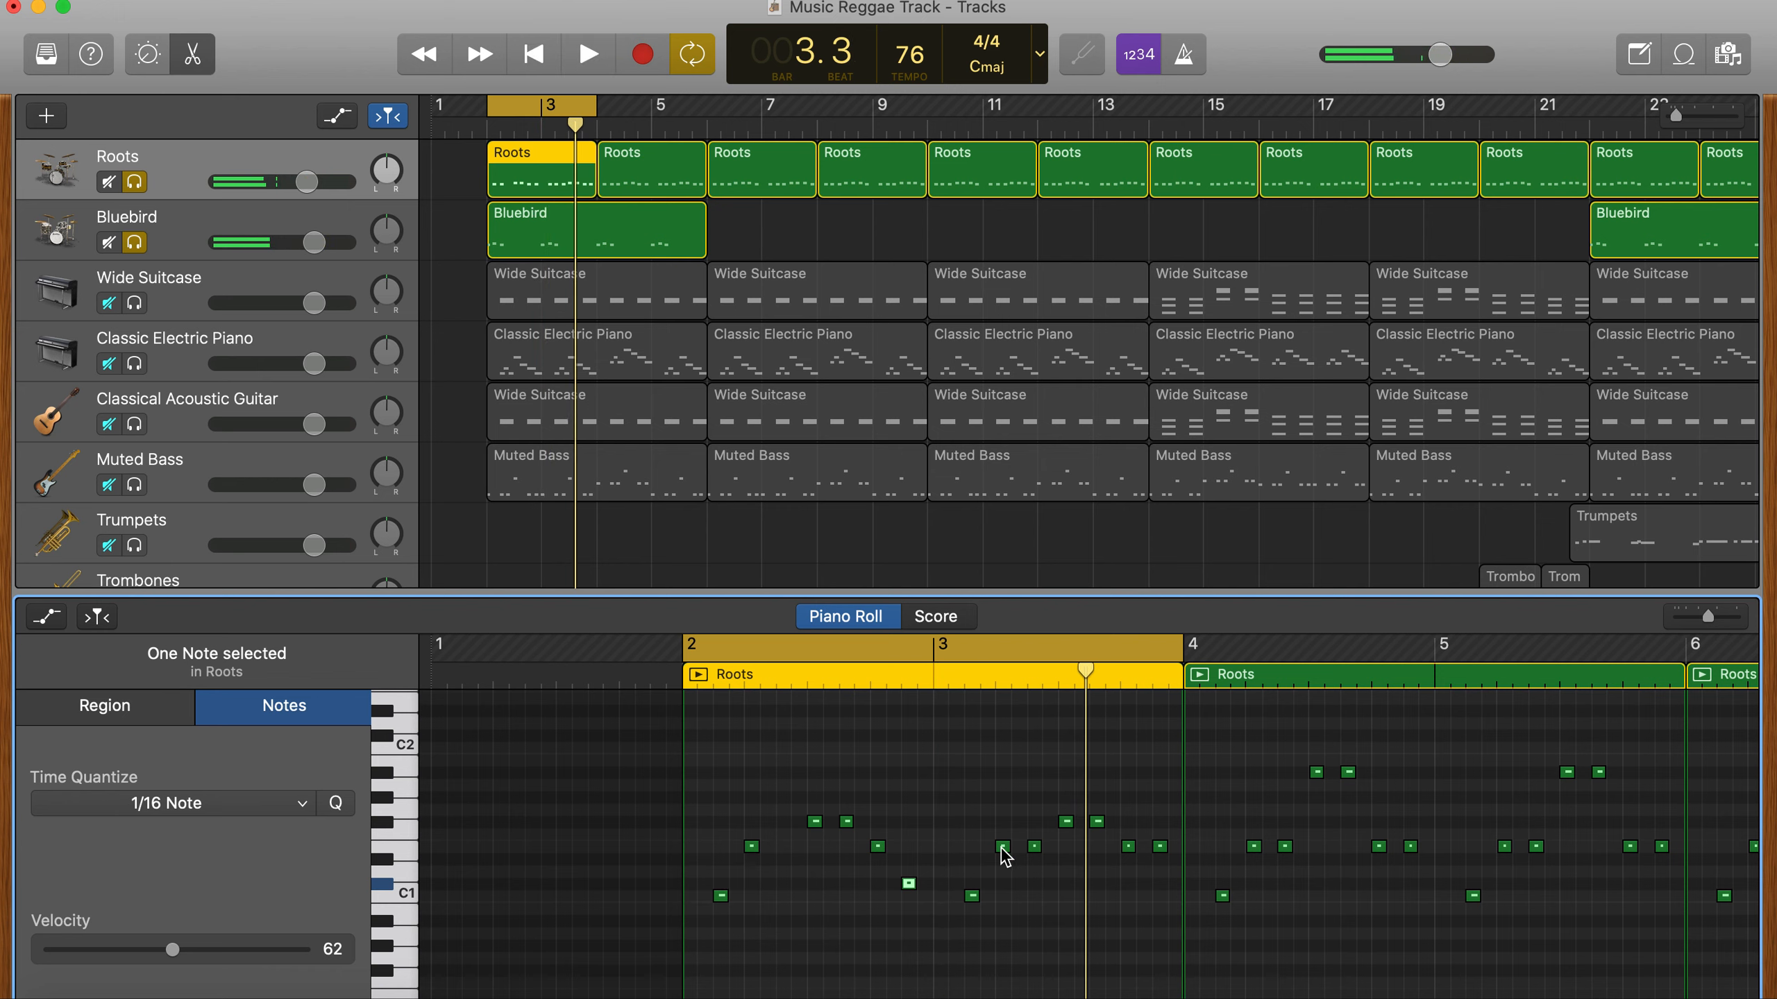
drag(1003, 846, 1035, 884)
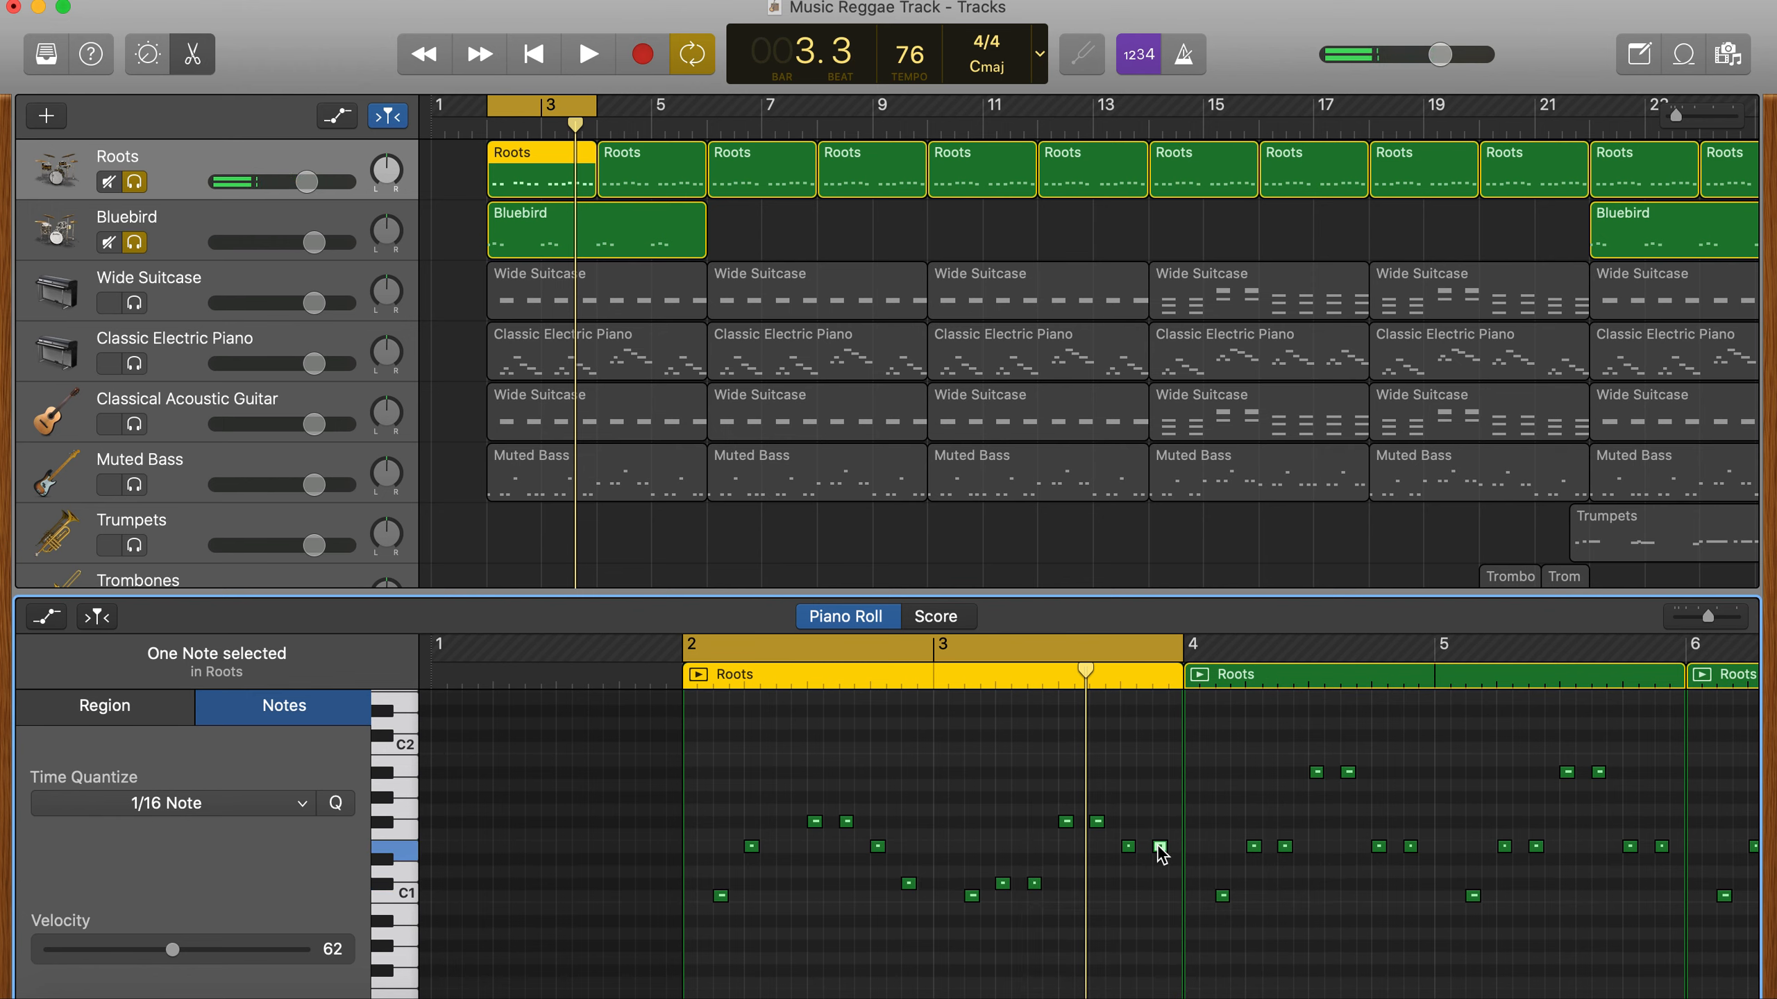
- Lower the last E1 note in bar 3 of the first Roots region to C#1 and play the loop
drag(1159, 846, 1160, 885)
key(space)
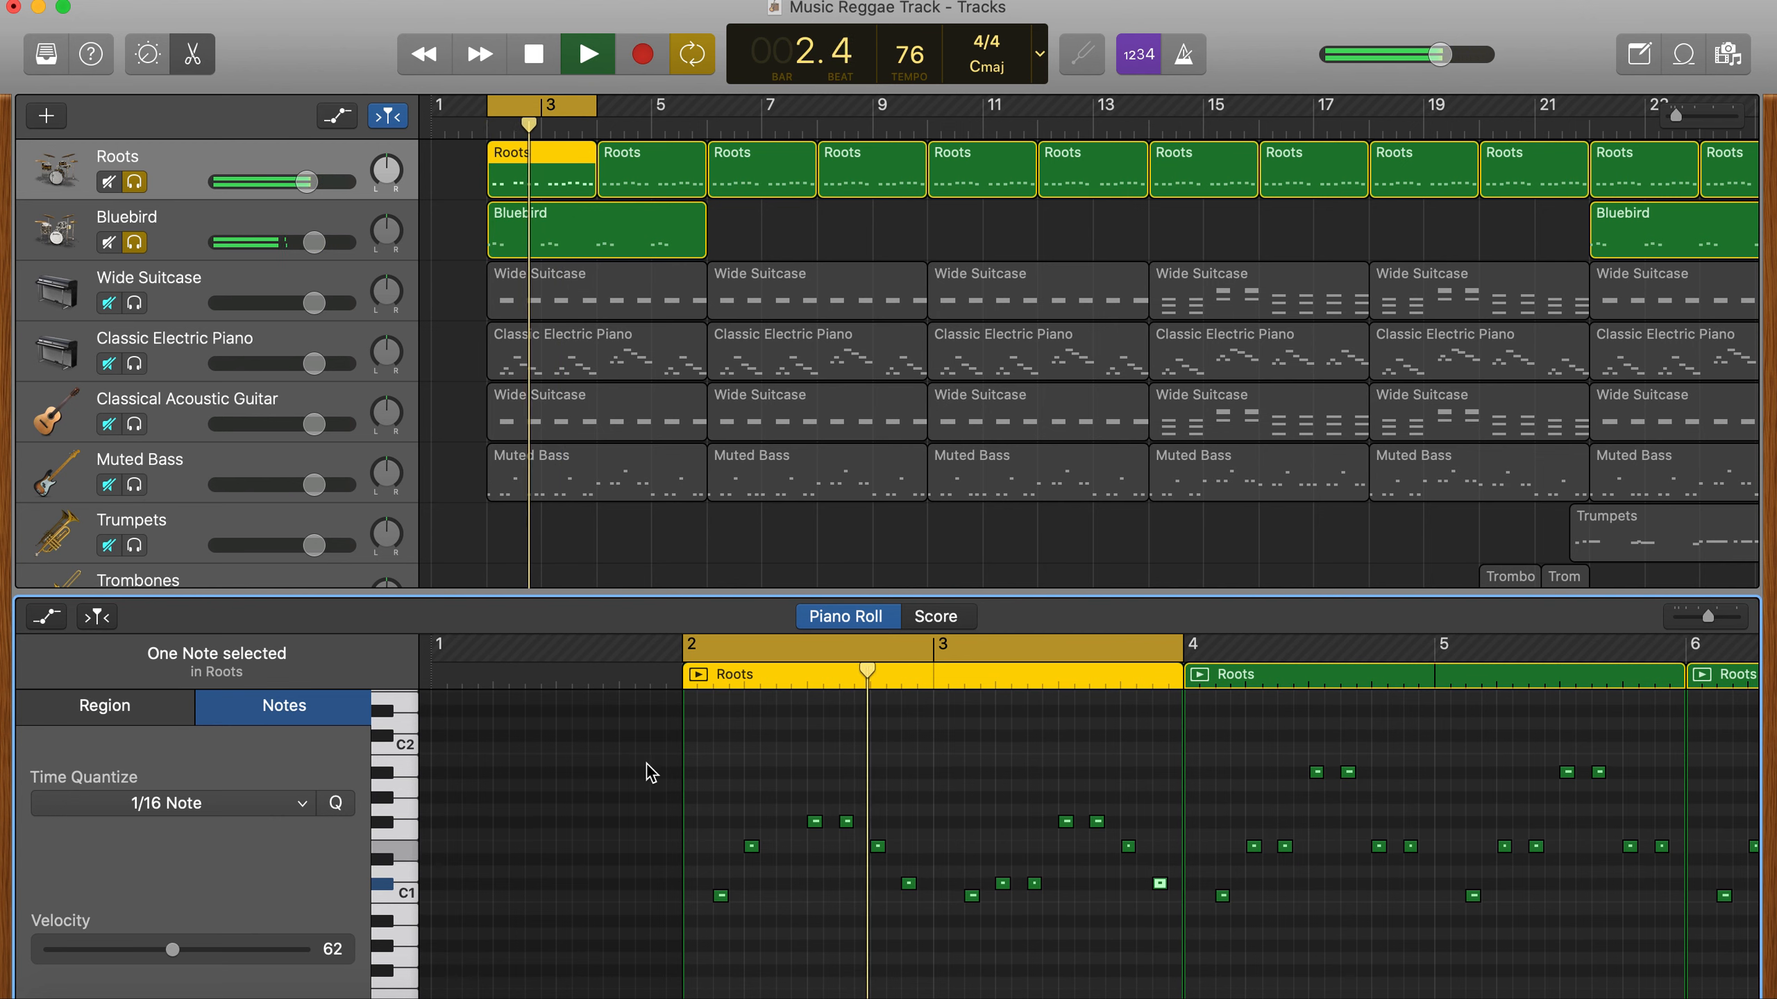
key(space)
- Fill bars 2 and 3 of the first Roots region with additional F#1 notes and play the loop
click(812, 833)
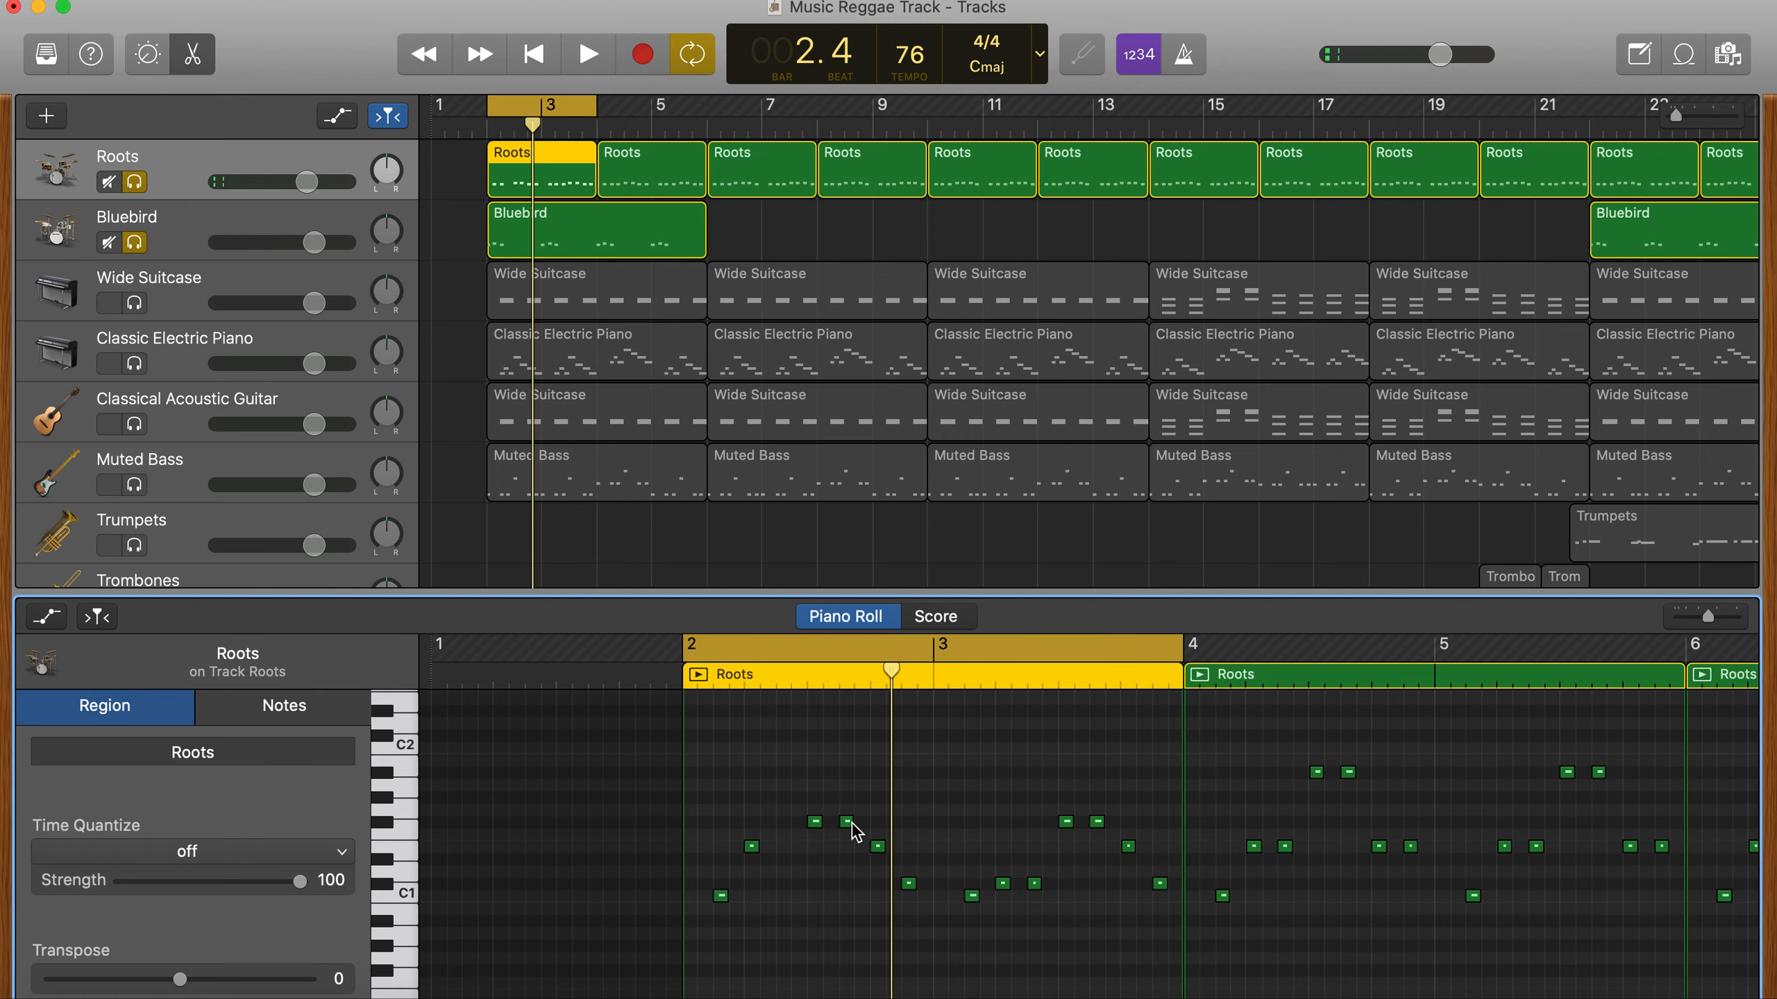
drag(819, 826, 1129, 829)
key(space)
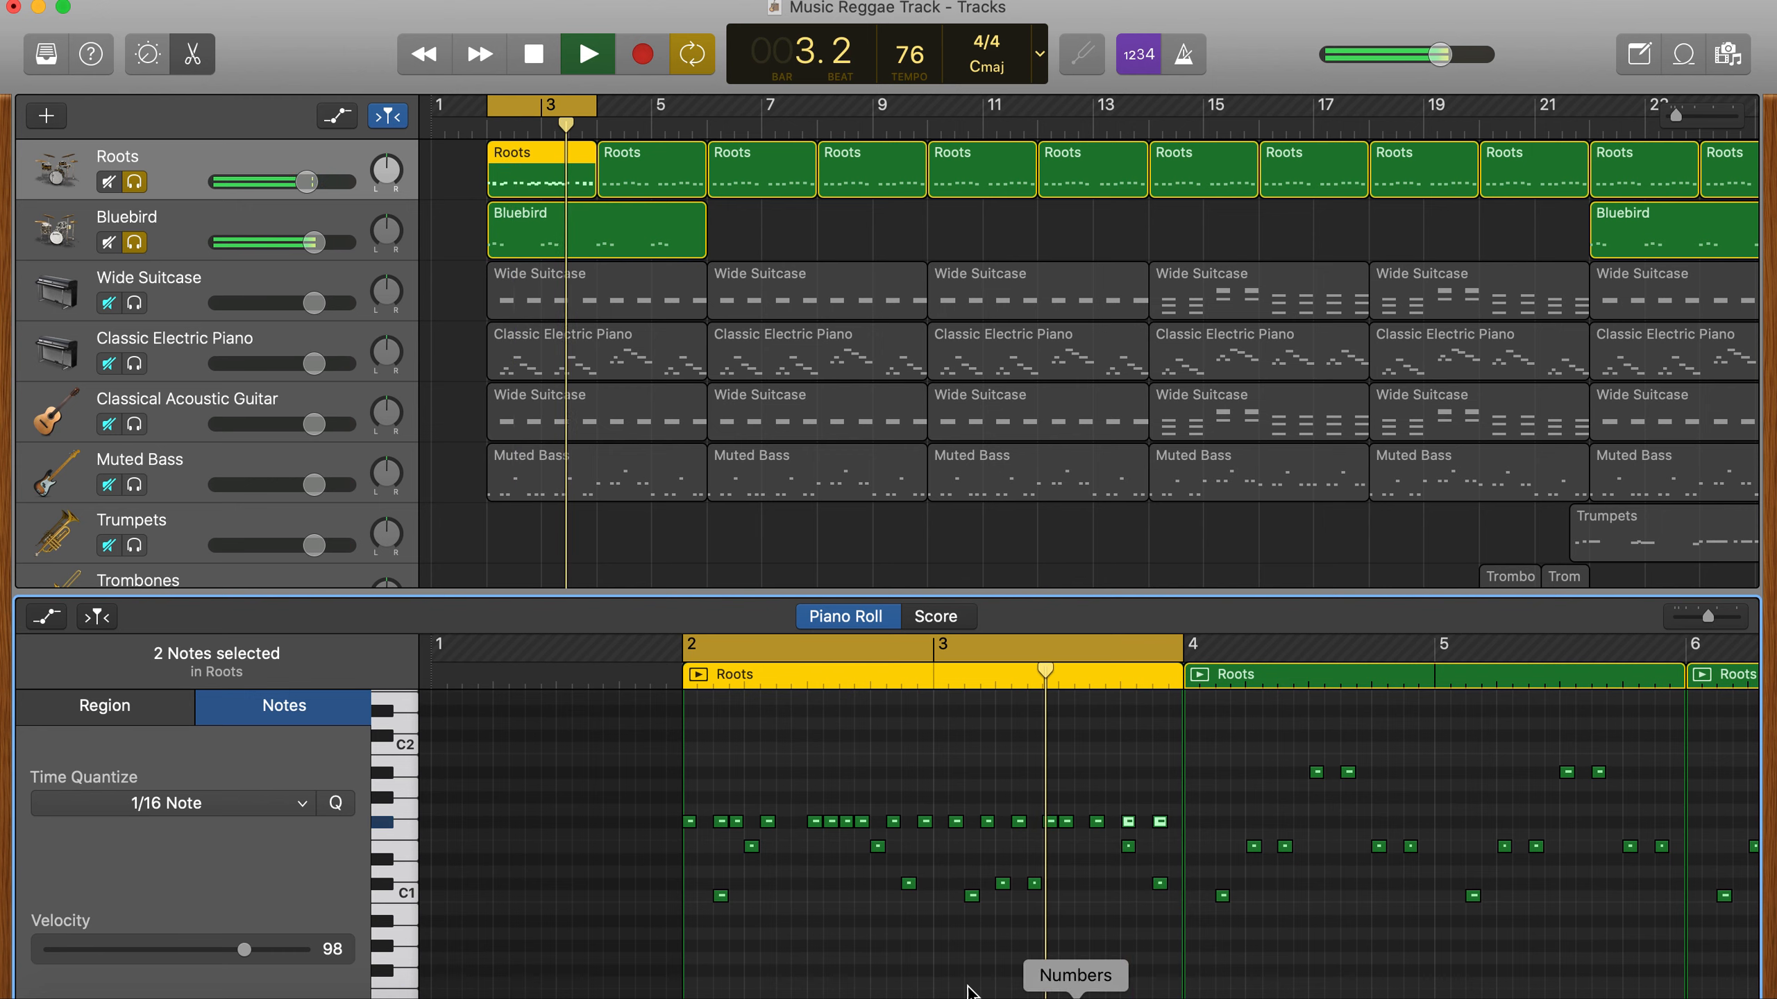
key(space)
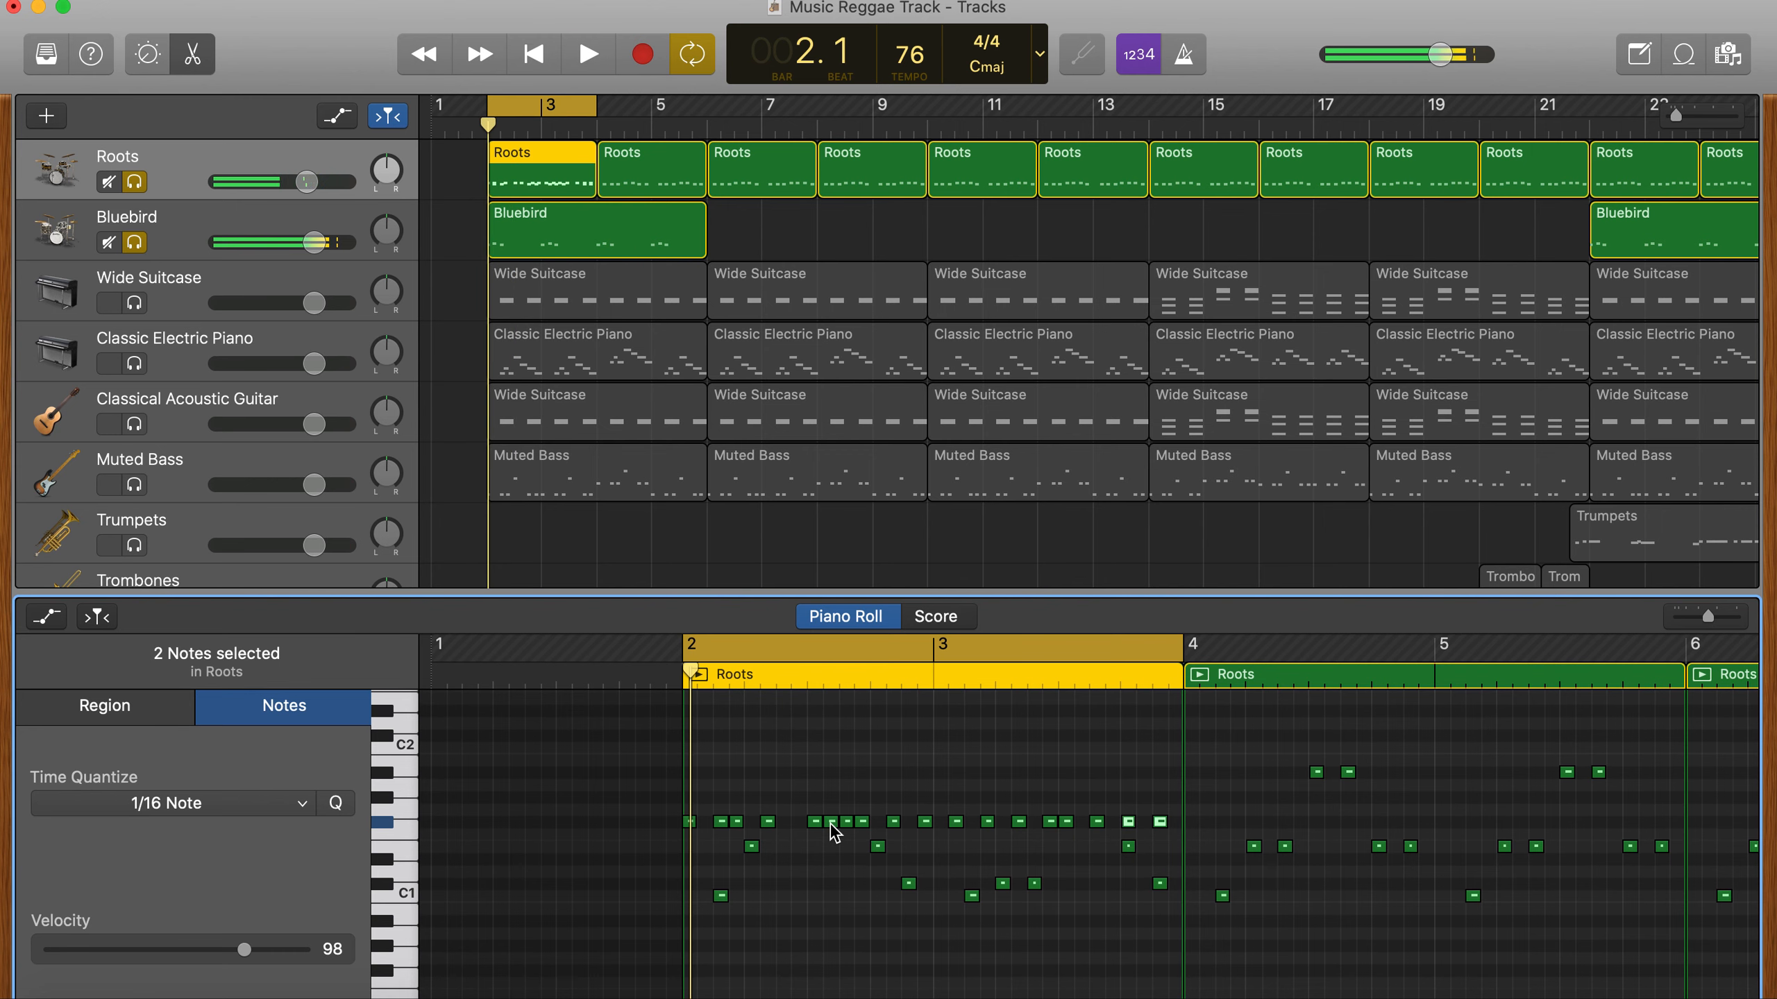
- Delete the second of the four closely spaced F#1 notes in the middle of bar 2 and play the loop
key(Delete)
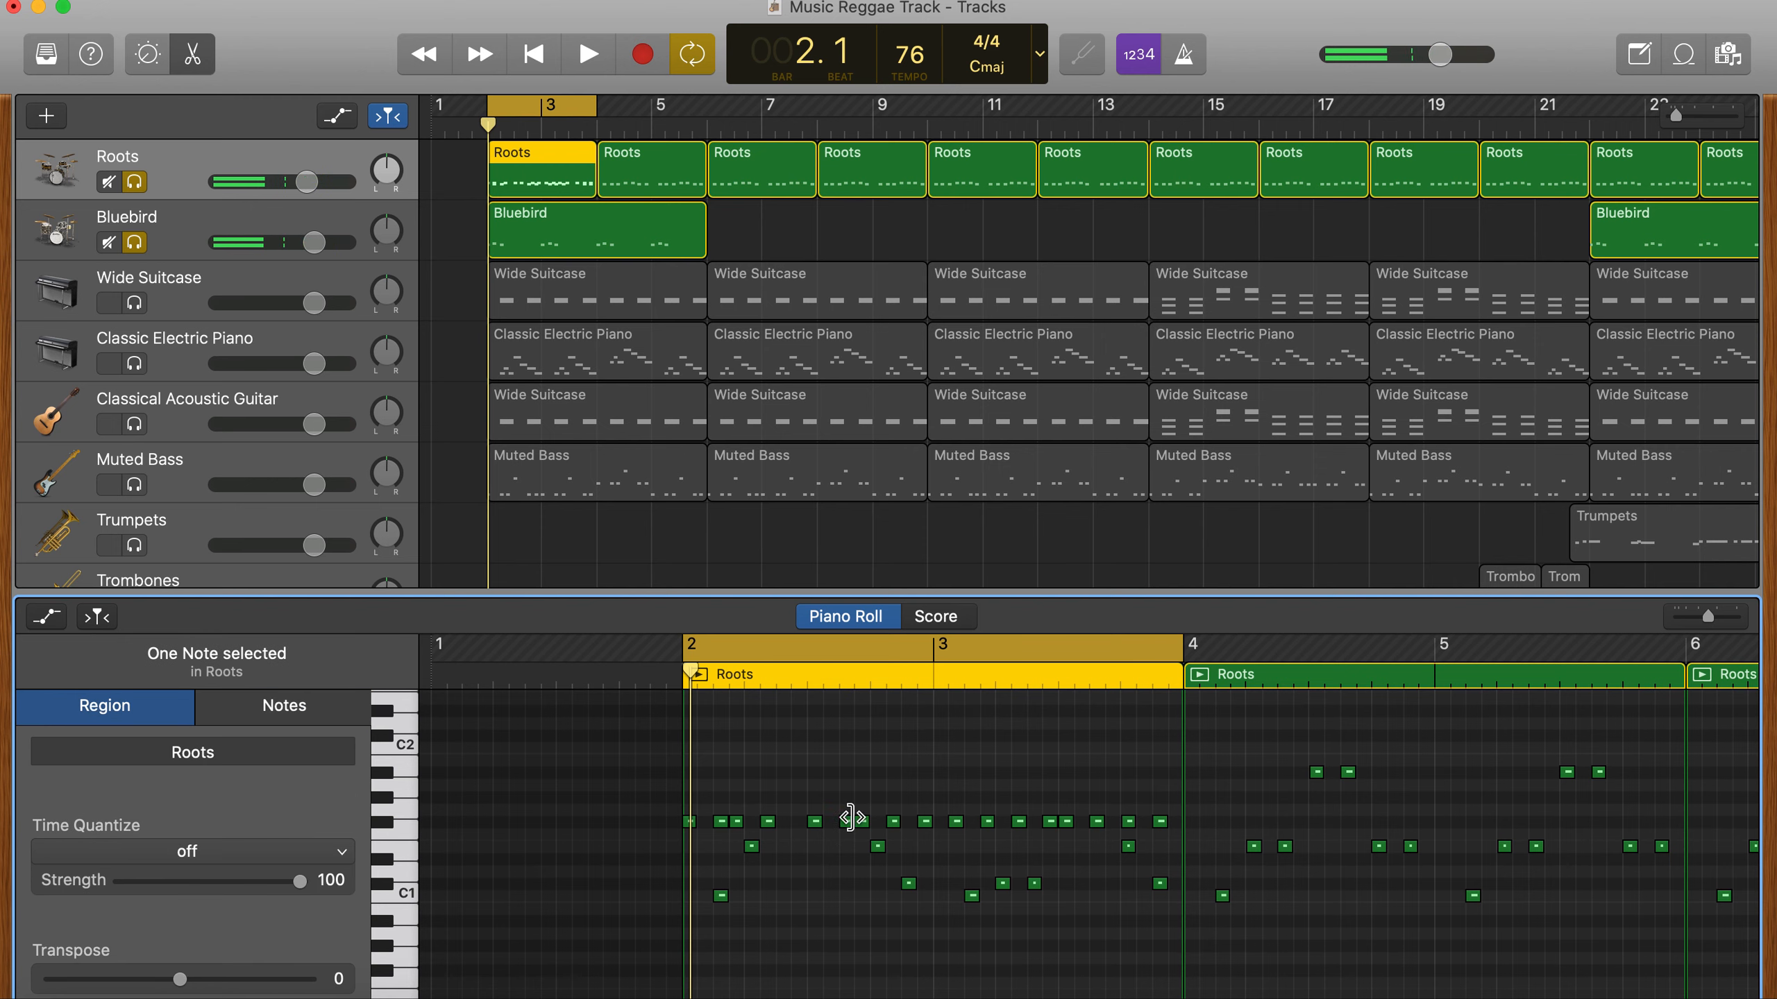
key(space)
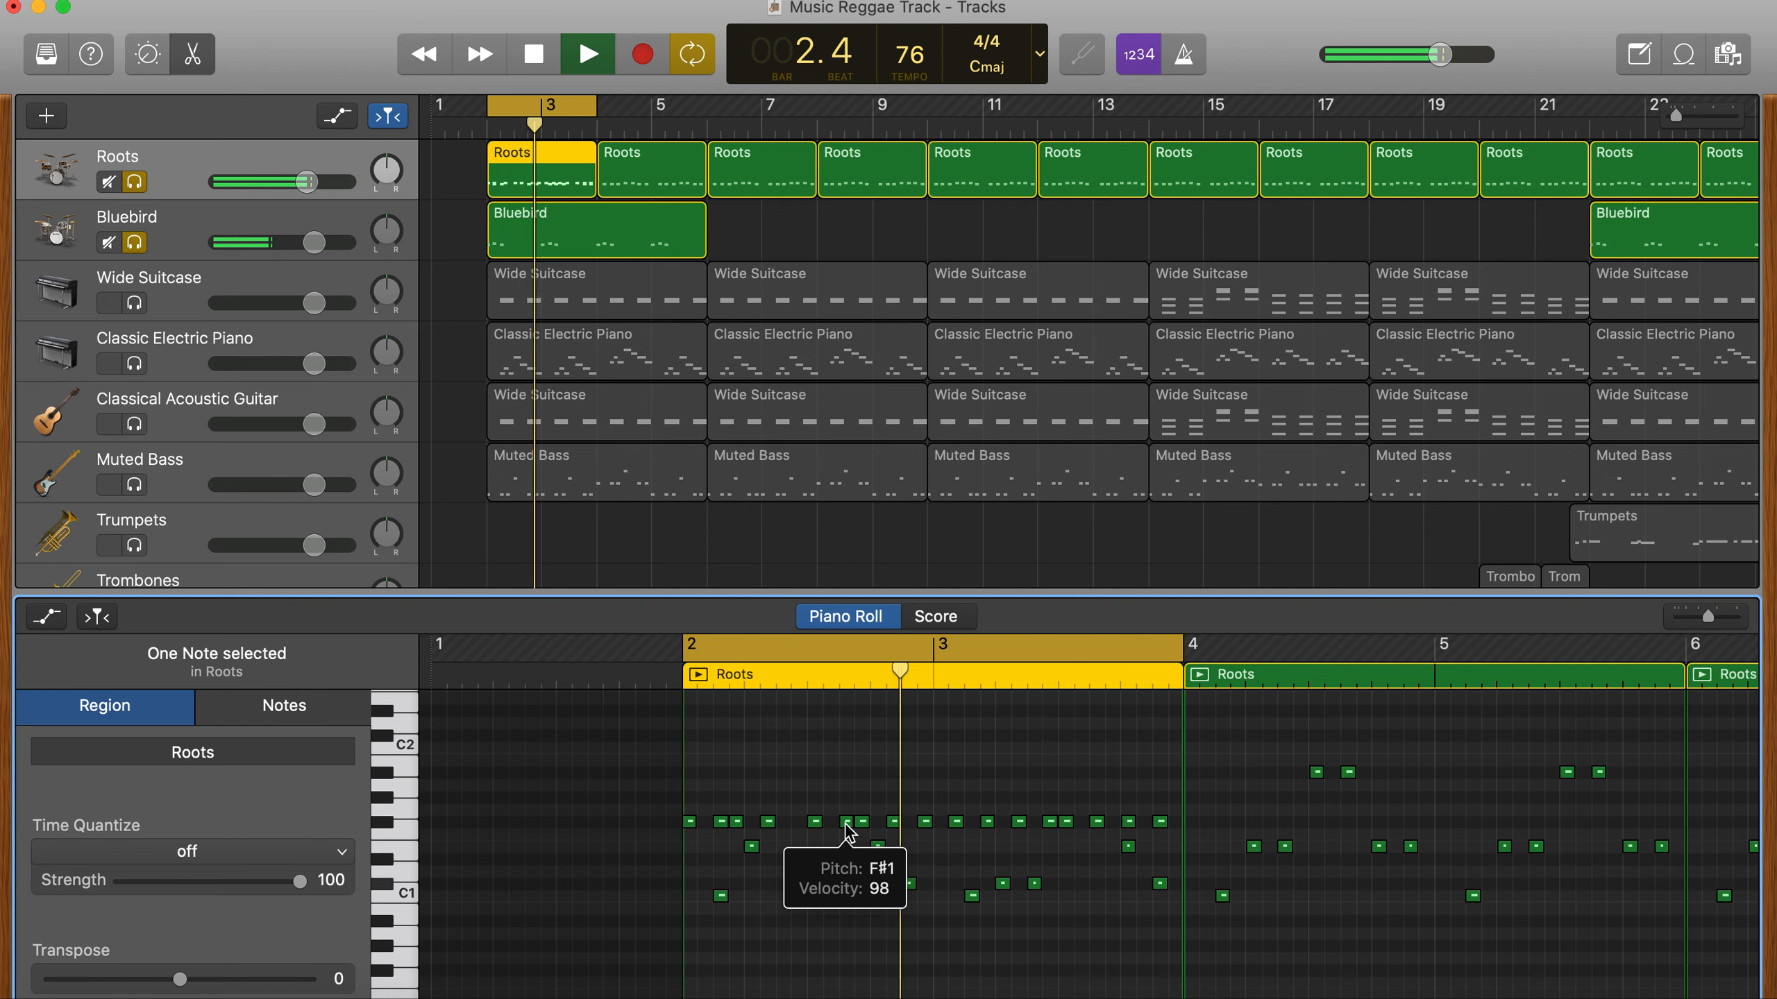
key(space)
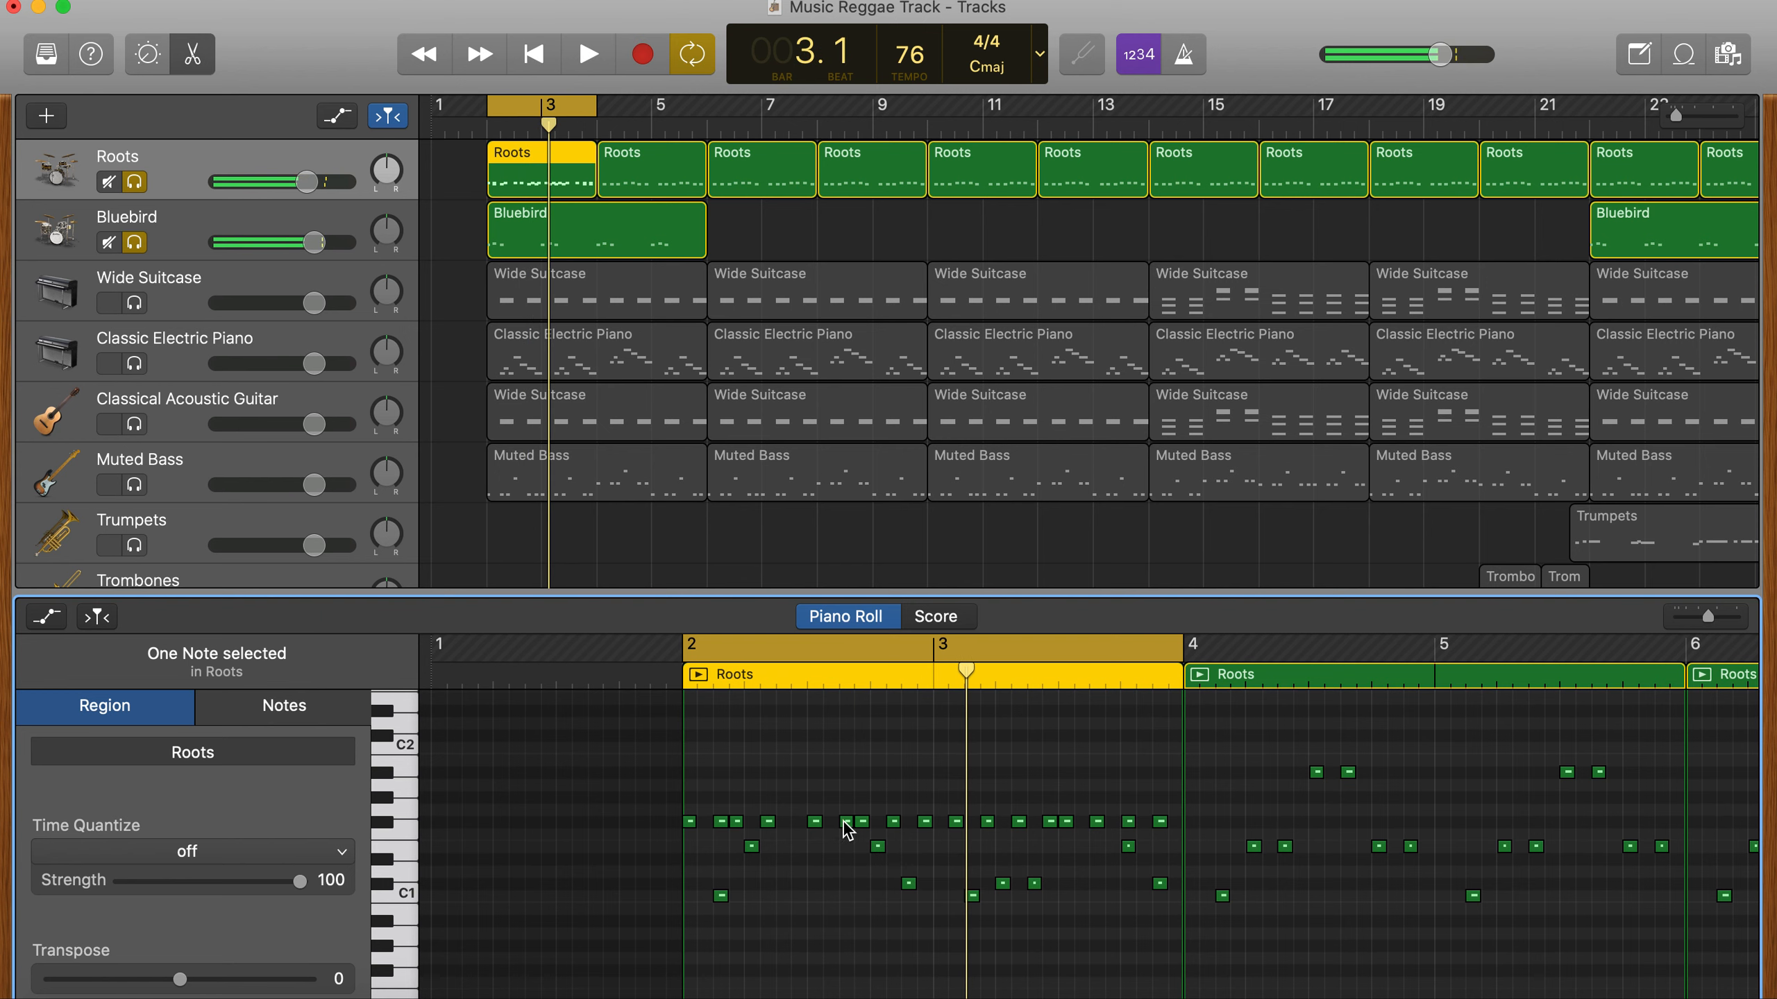
- Raise two F#1 notes in bar 2 and two in bar 3, including the last, to G#1 and play the loop
drag(845, 823, 845, 805)
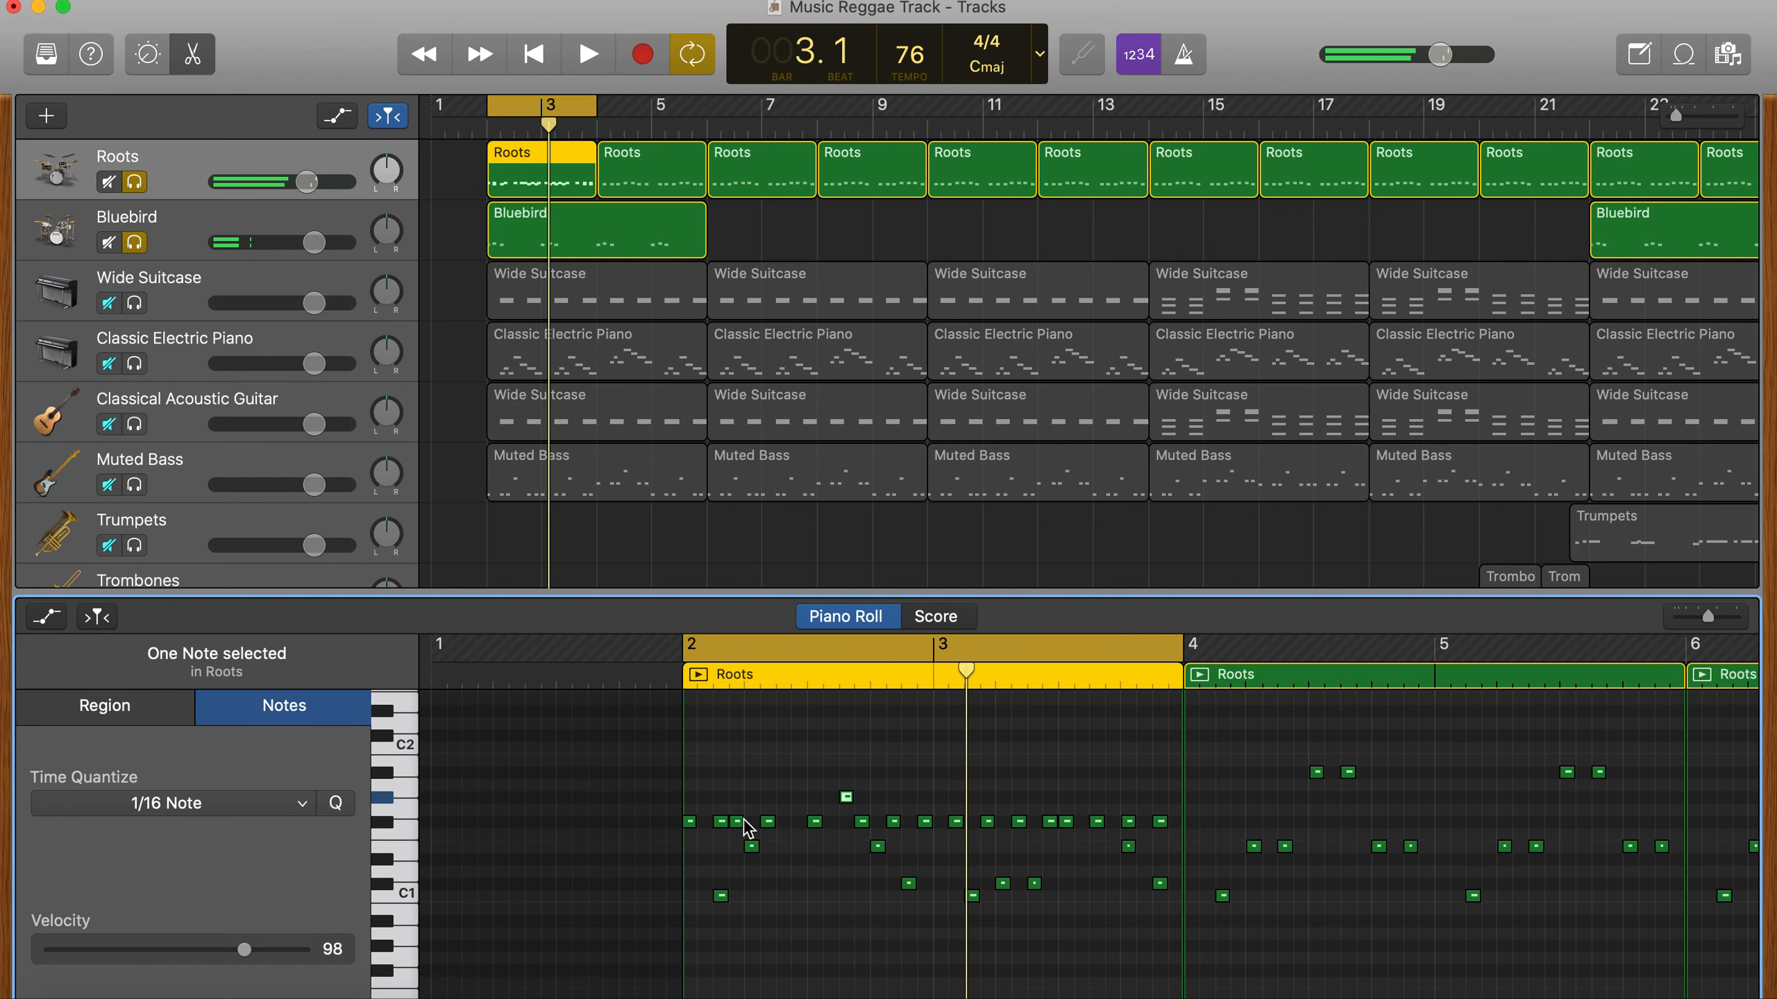
drag(737, 821, 737, 805)
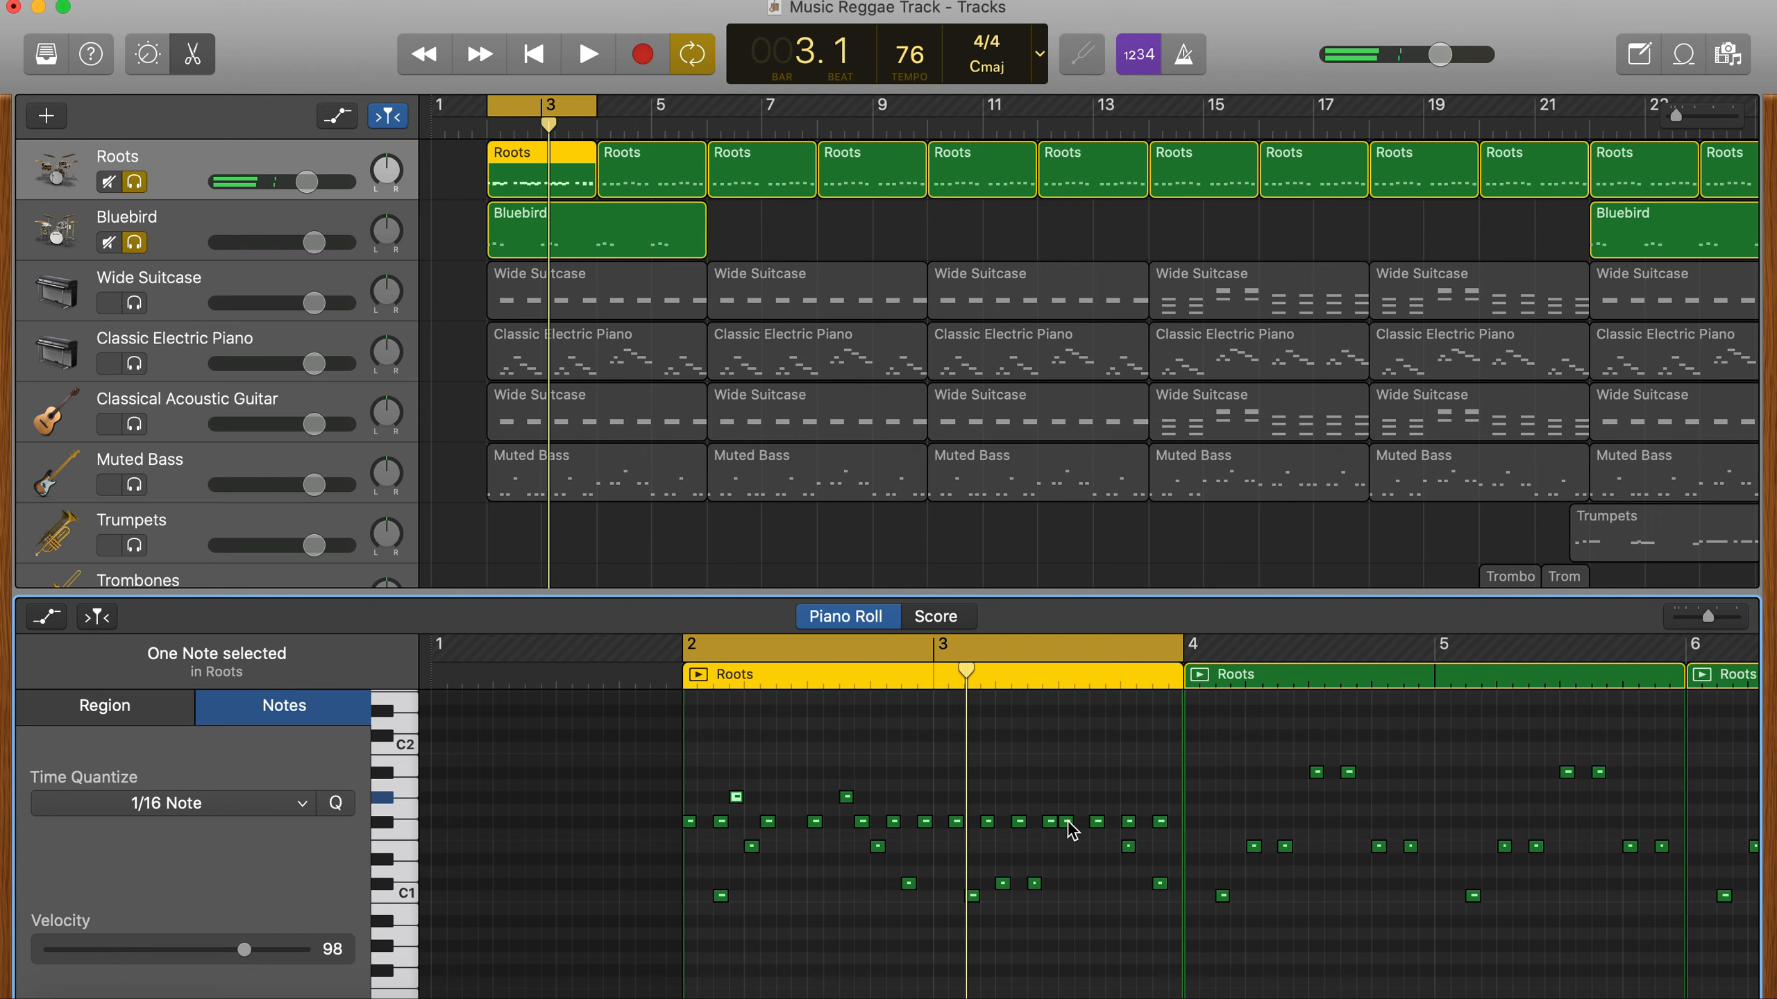
drag(1066, 821, 1161, 805)
key(space)
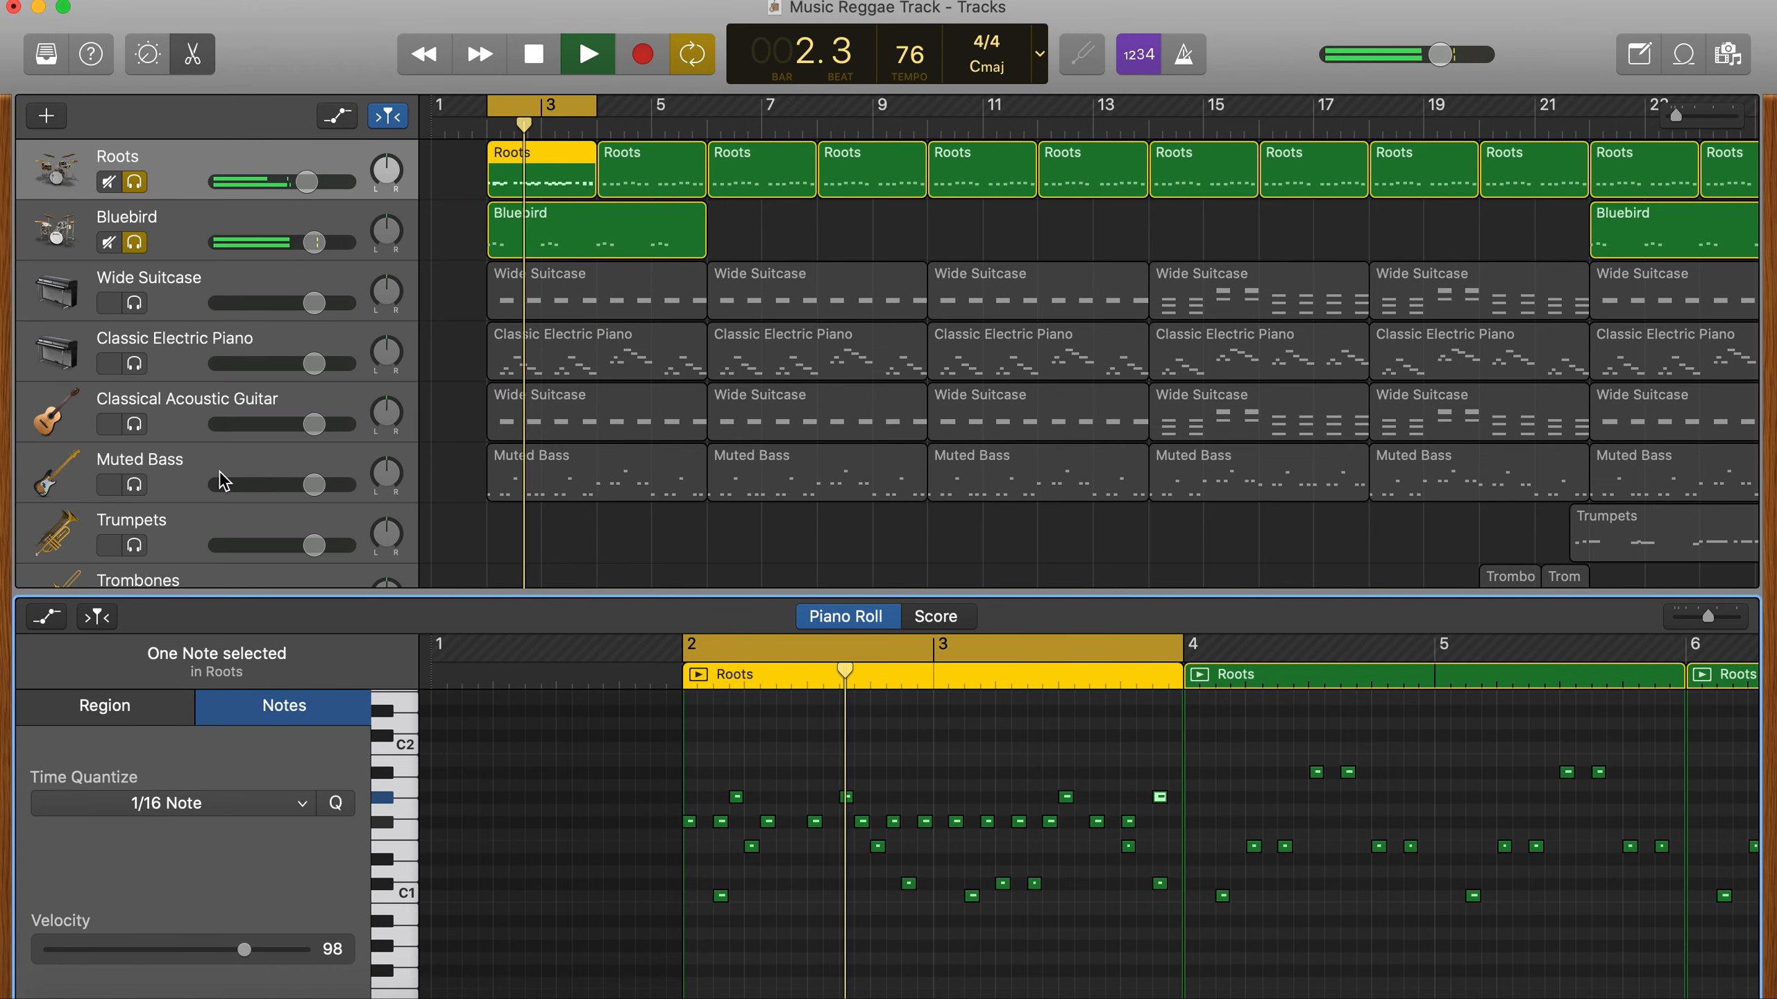
- Listen to the Tambourines Performance and Shaker 1 Performance tracks by soloing them briefly, and remove both solos
scroll(222, 482, down, 6)
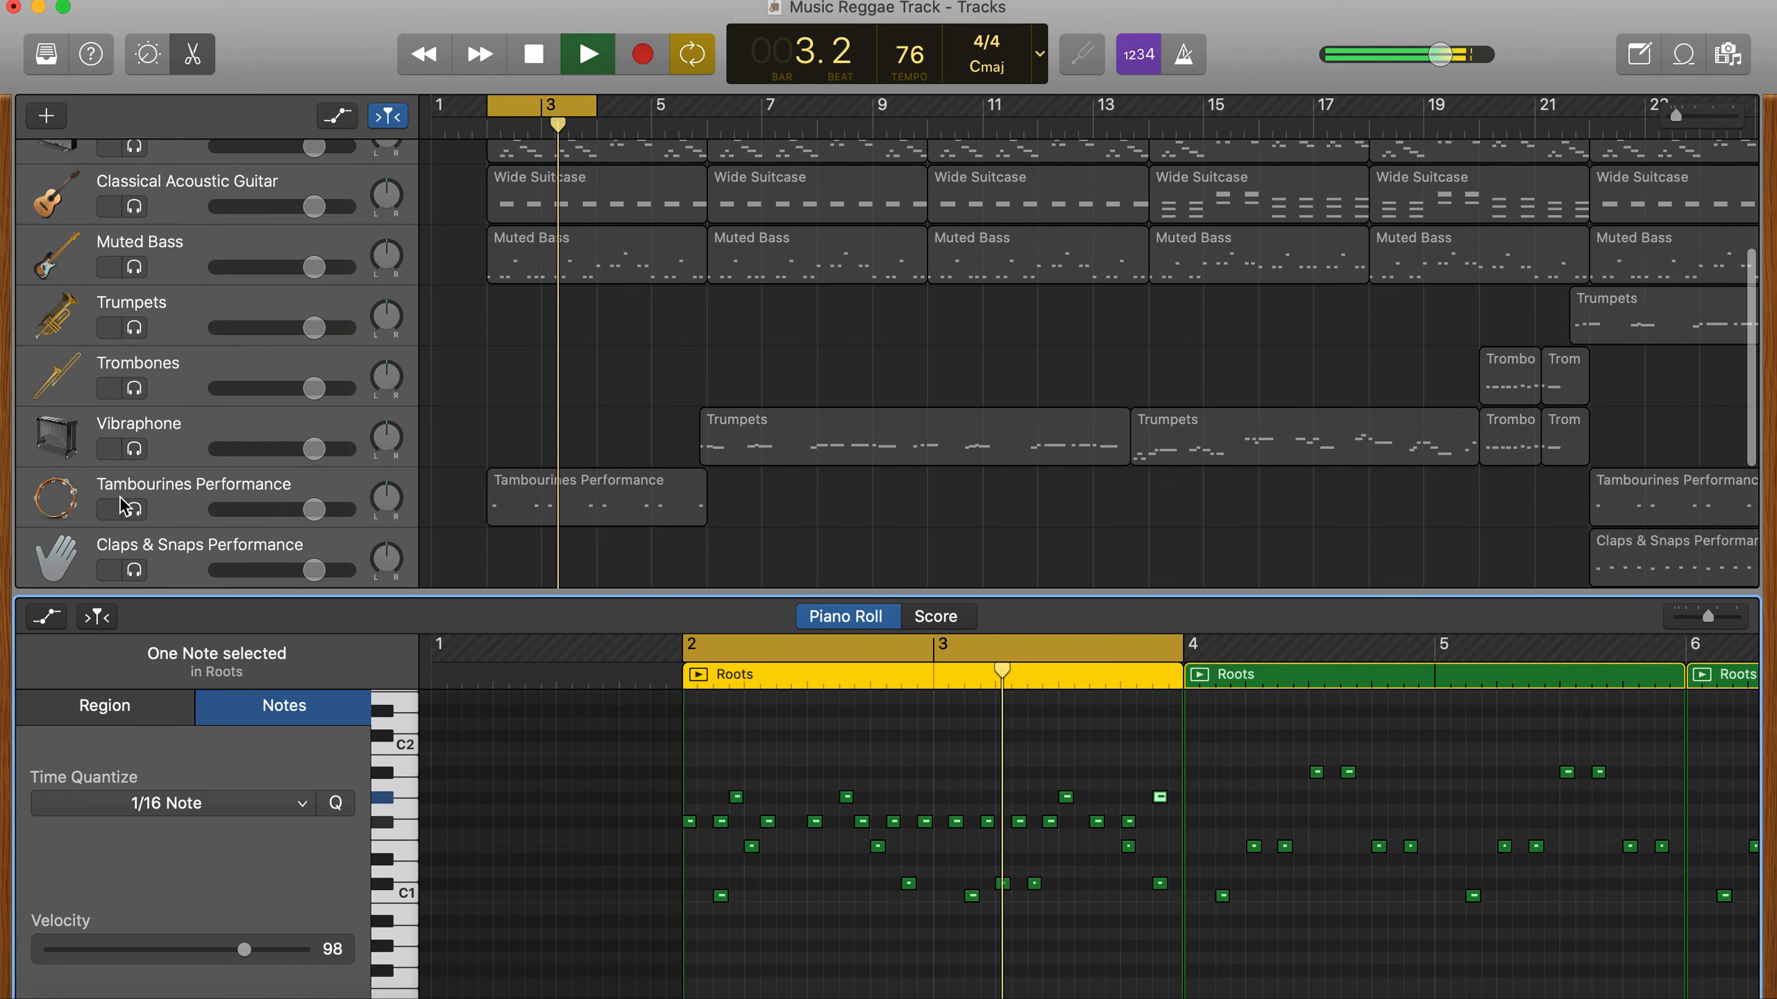
click(138, 511)
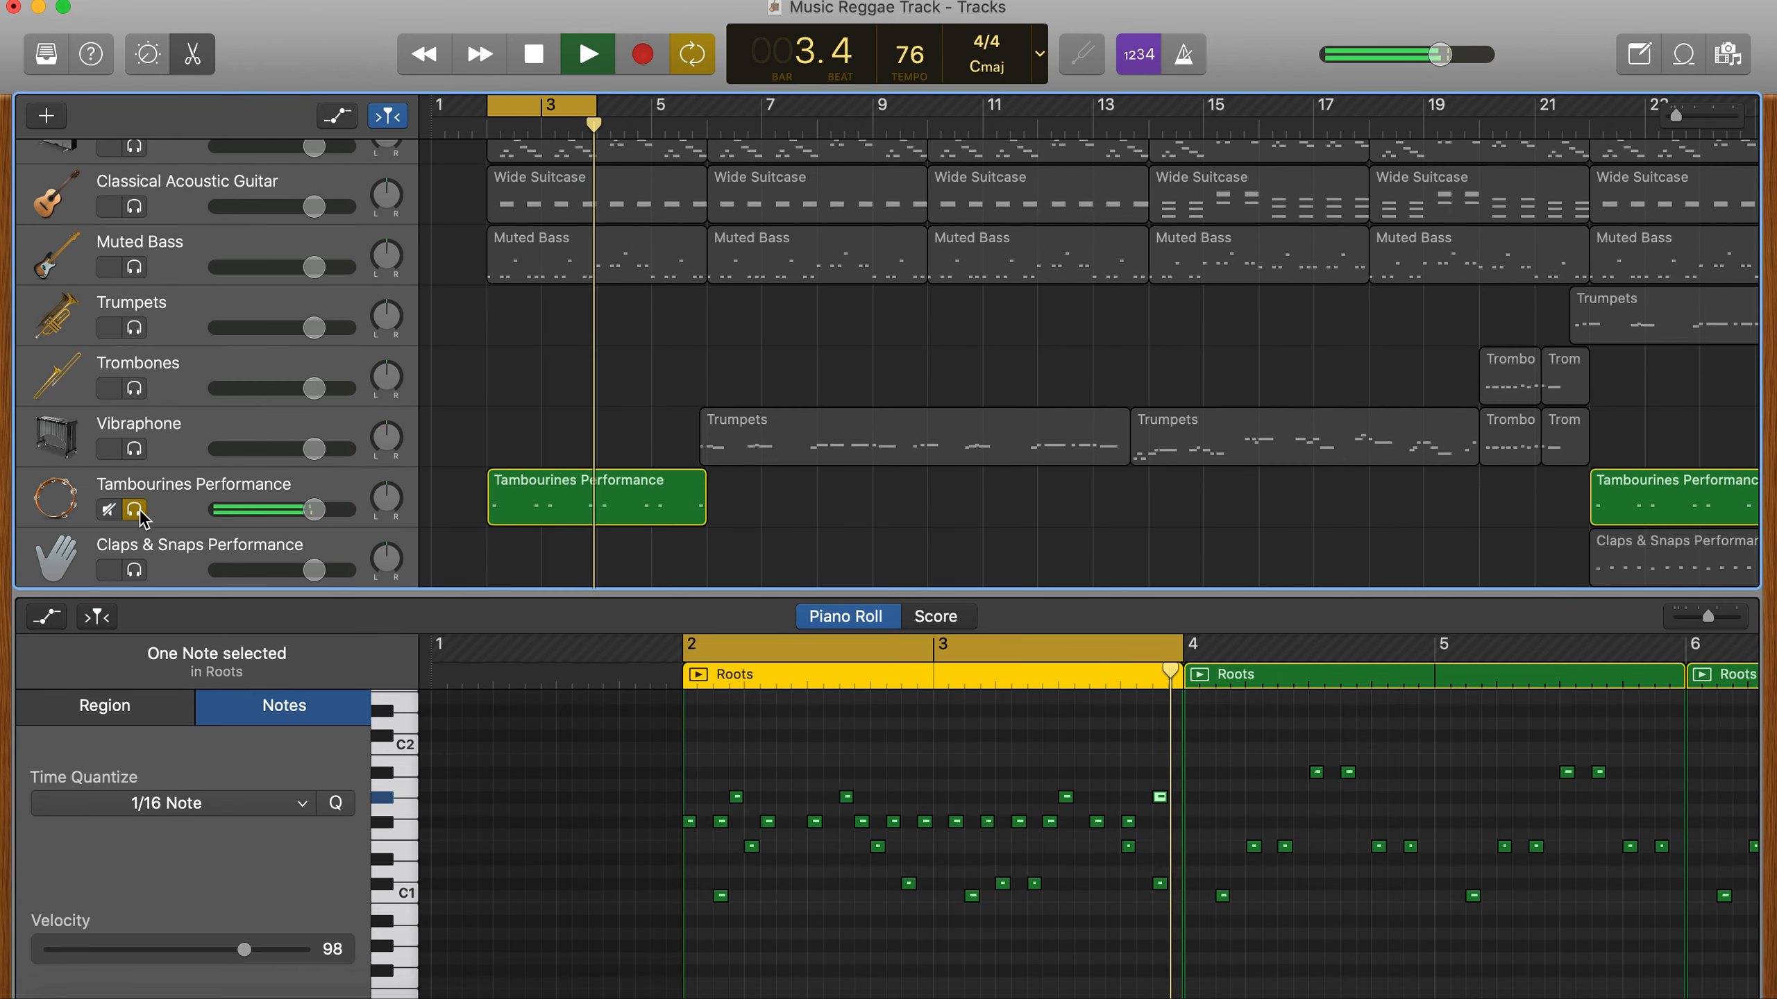
scroll(143, 518, down, 3)
click(135, 528)
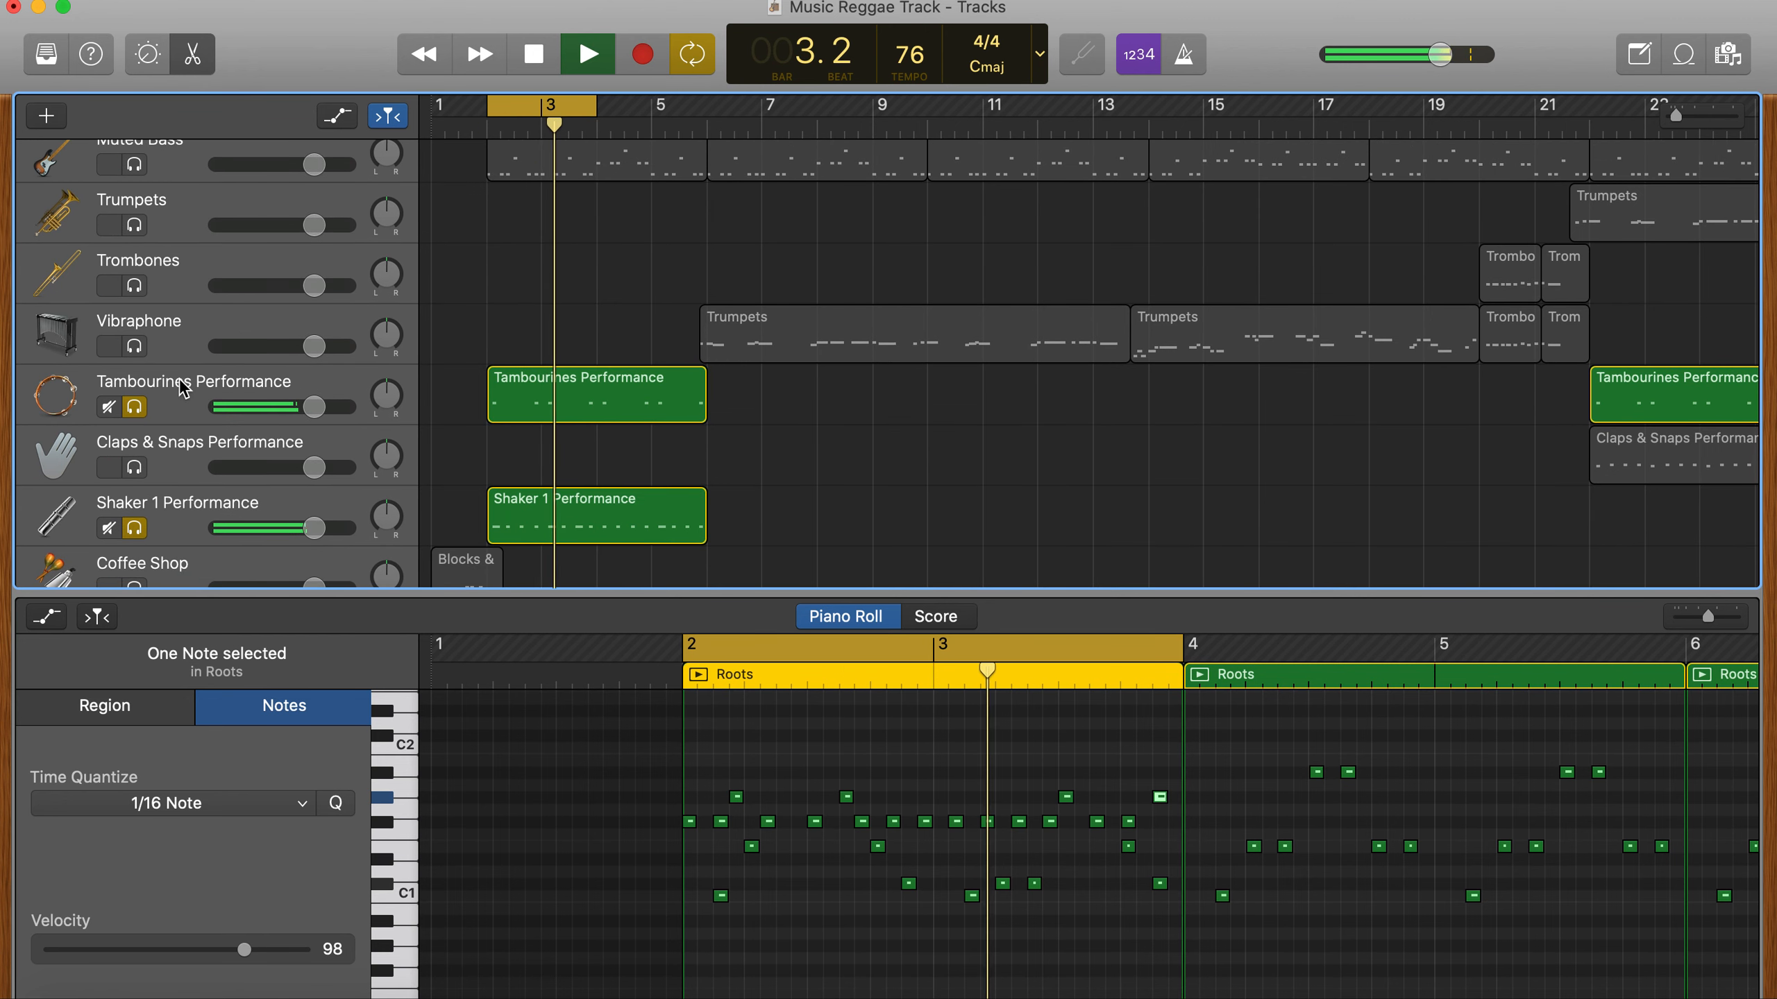
click(135, 528)
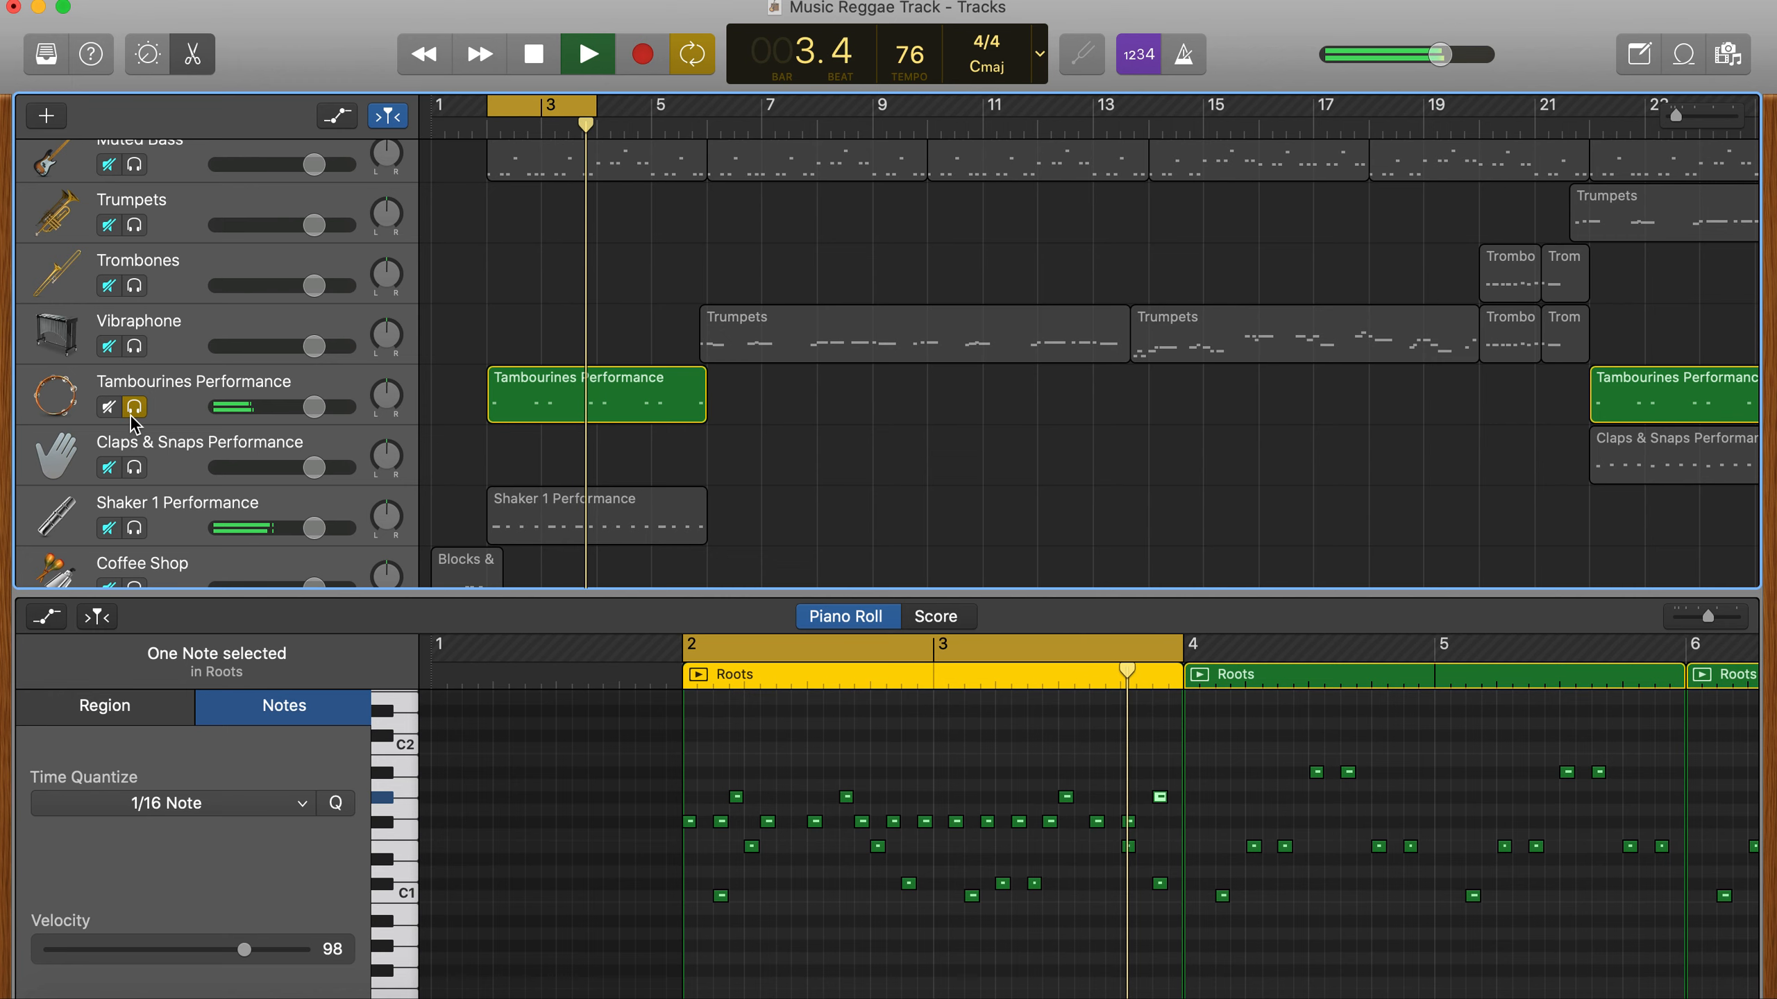
click(134, 410)
- Remove the solo from the Bluebird and Roots tracks and play the loop with all instruments
scroll(130, 316, up, 5)
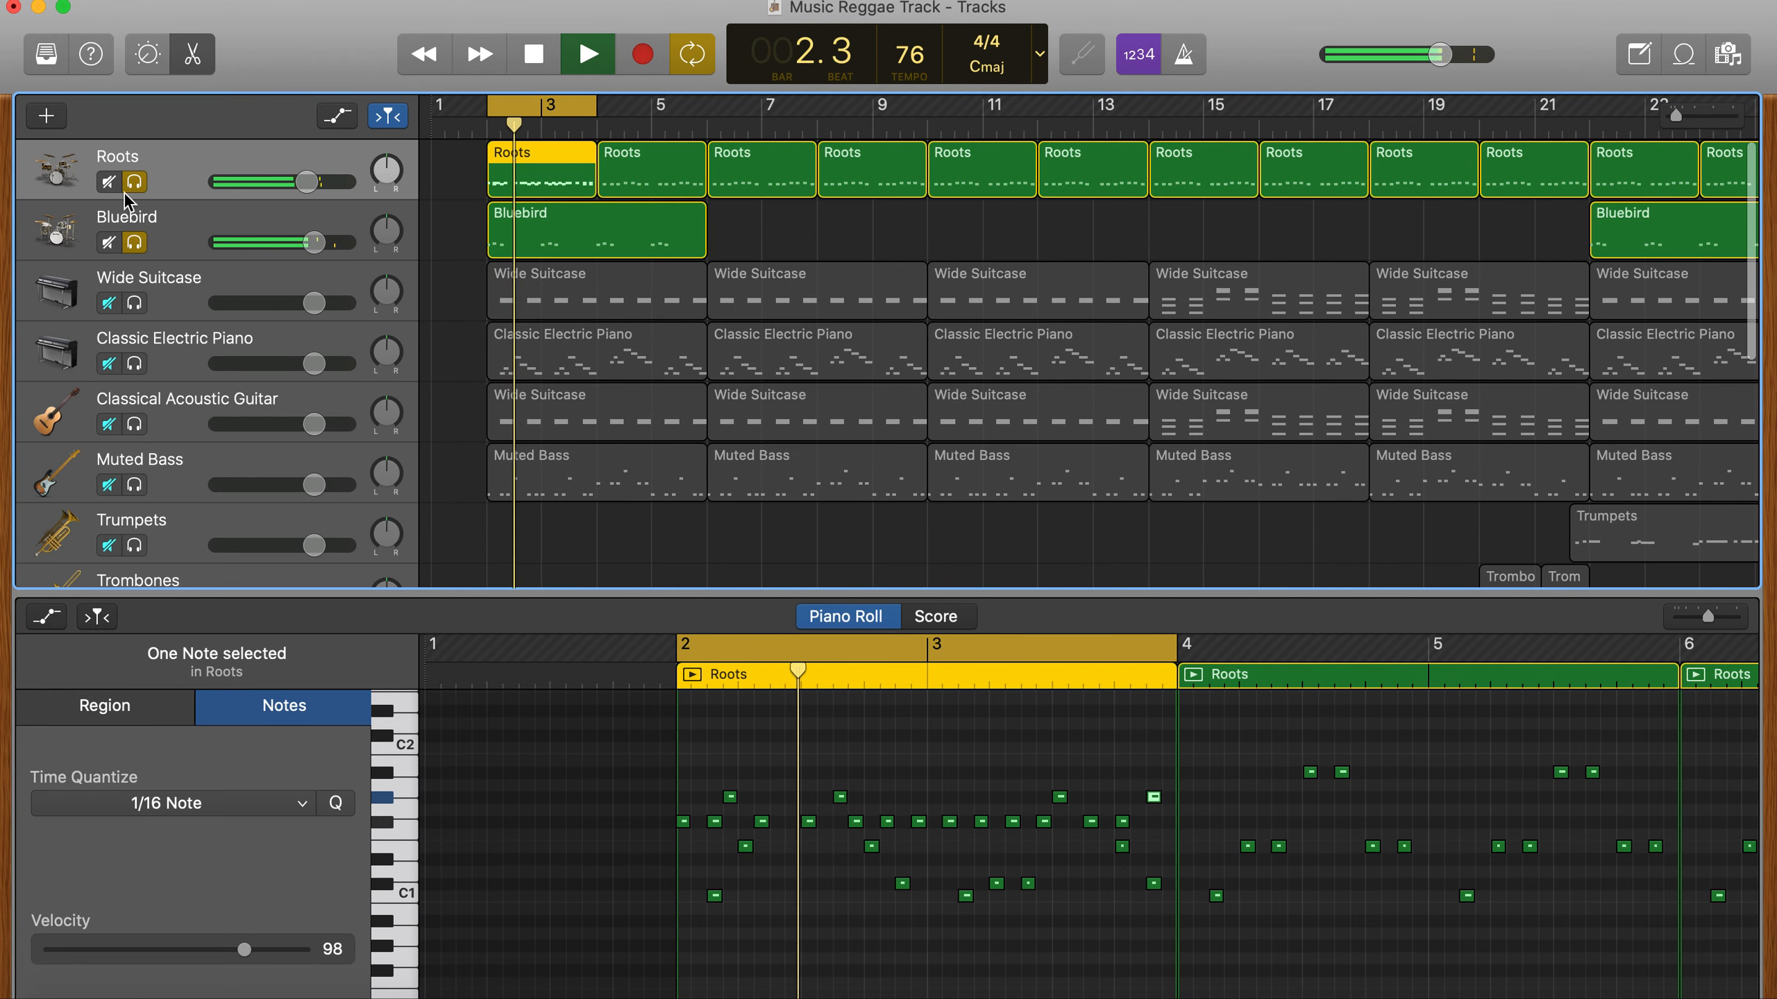
click(134, 245)
click(131, 186)
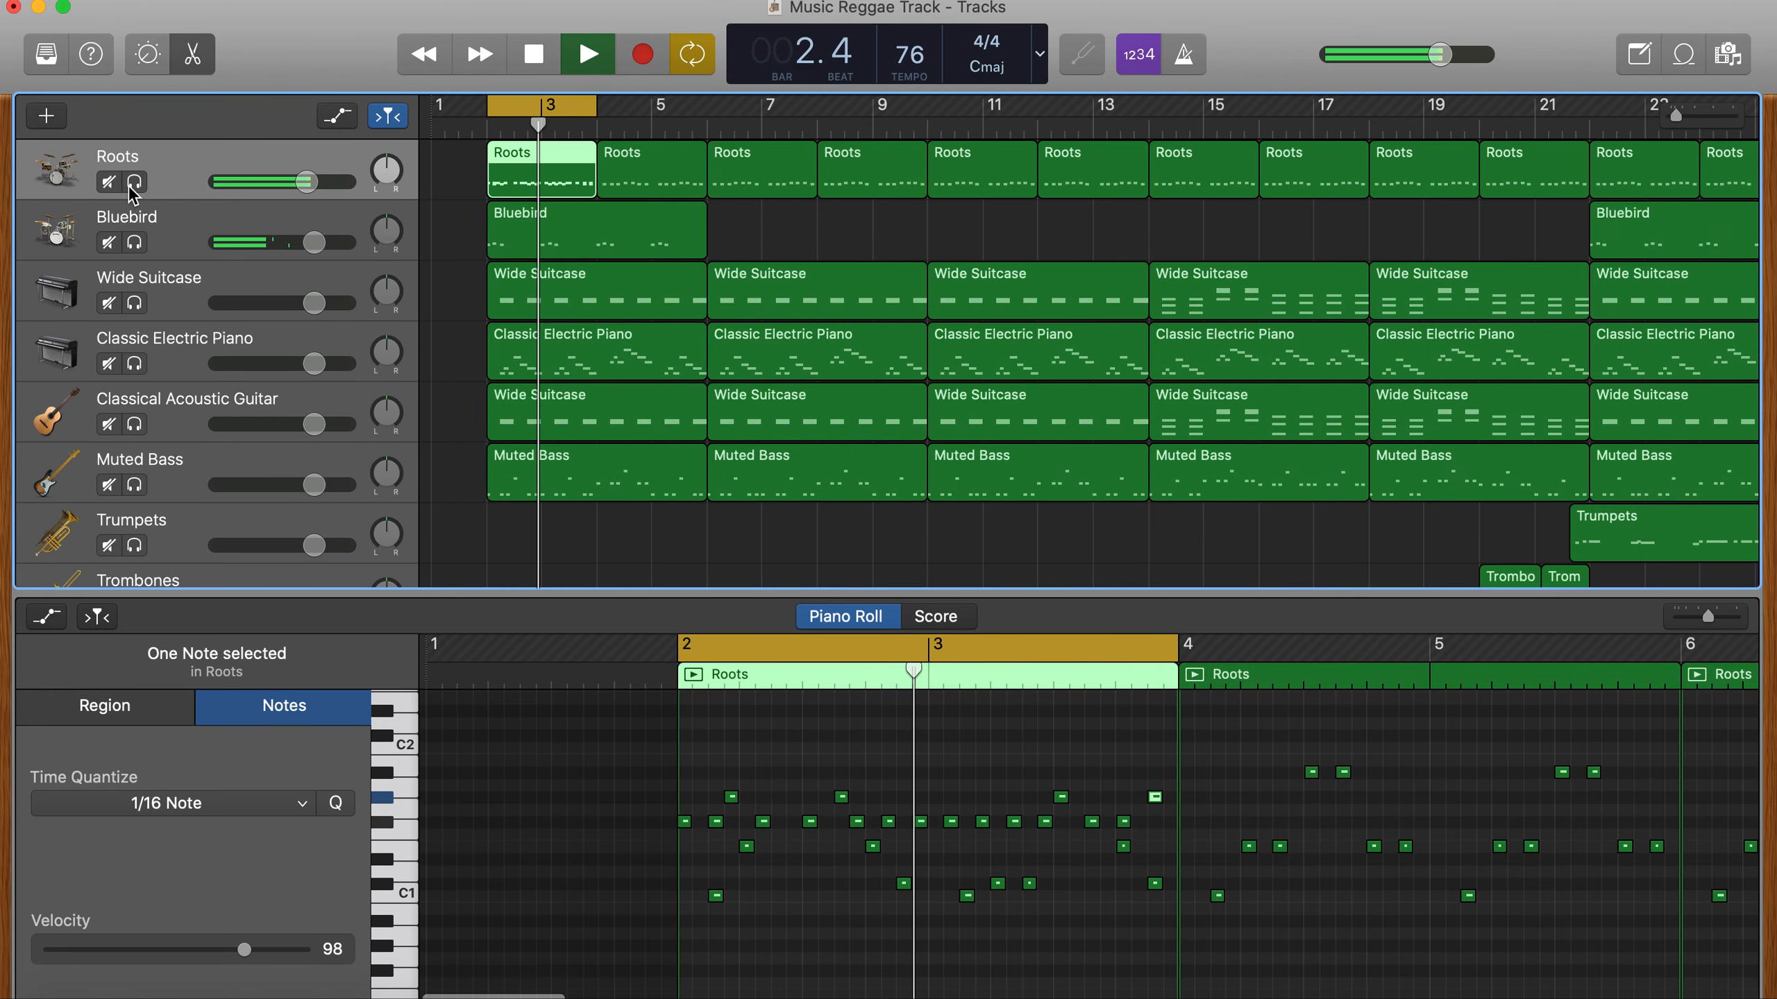
key(Return)
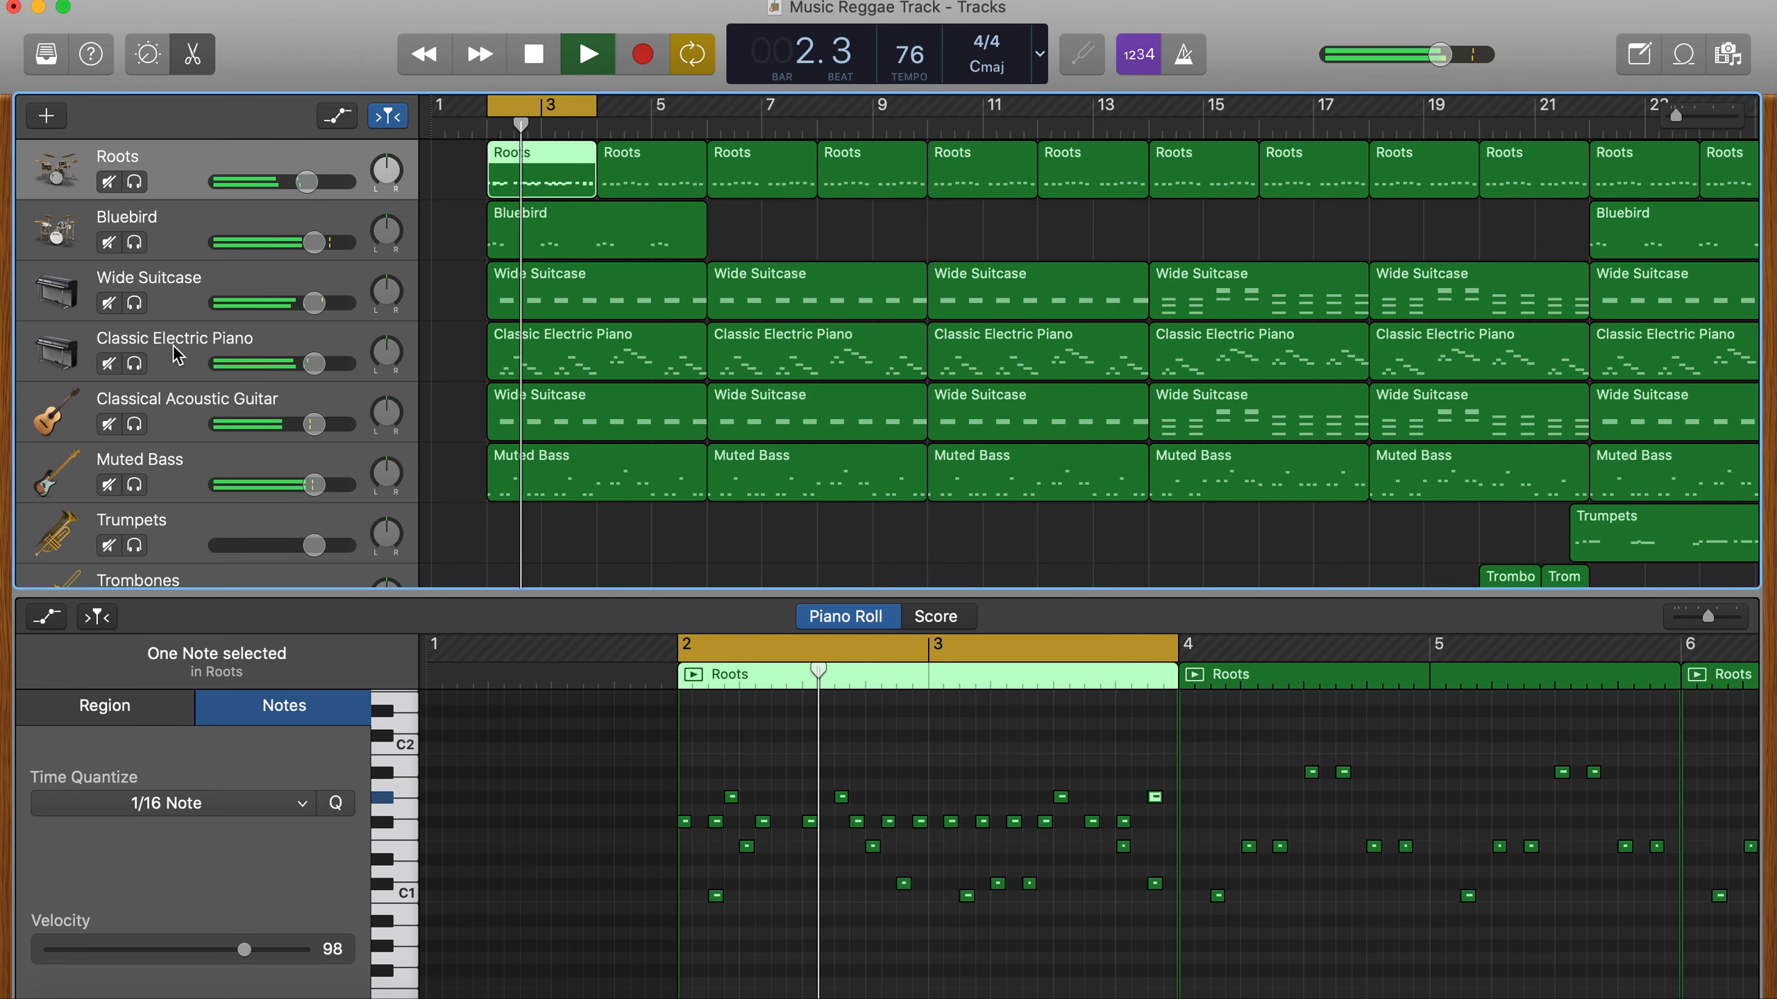
key(space)
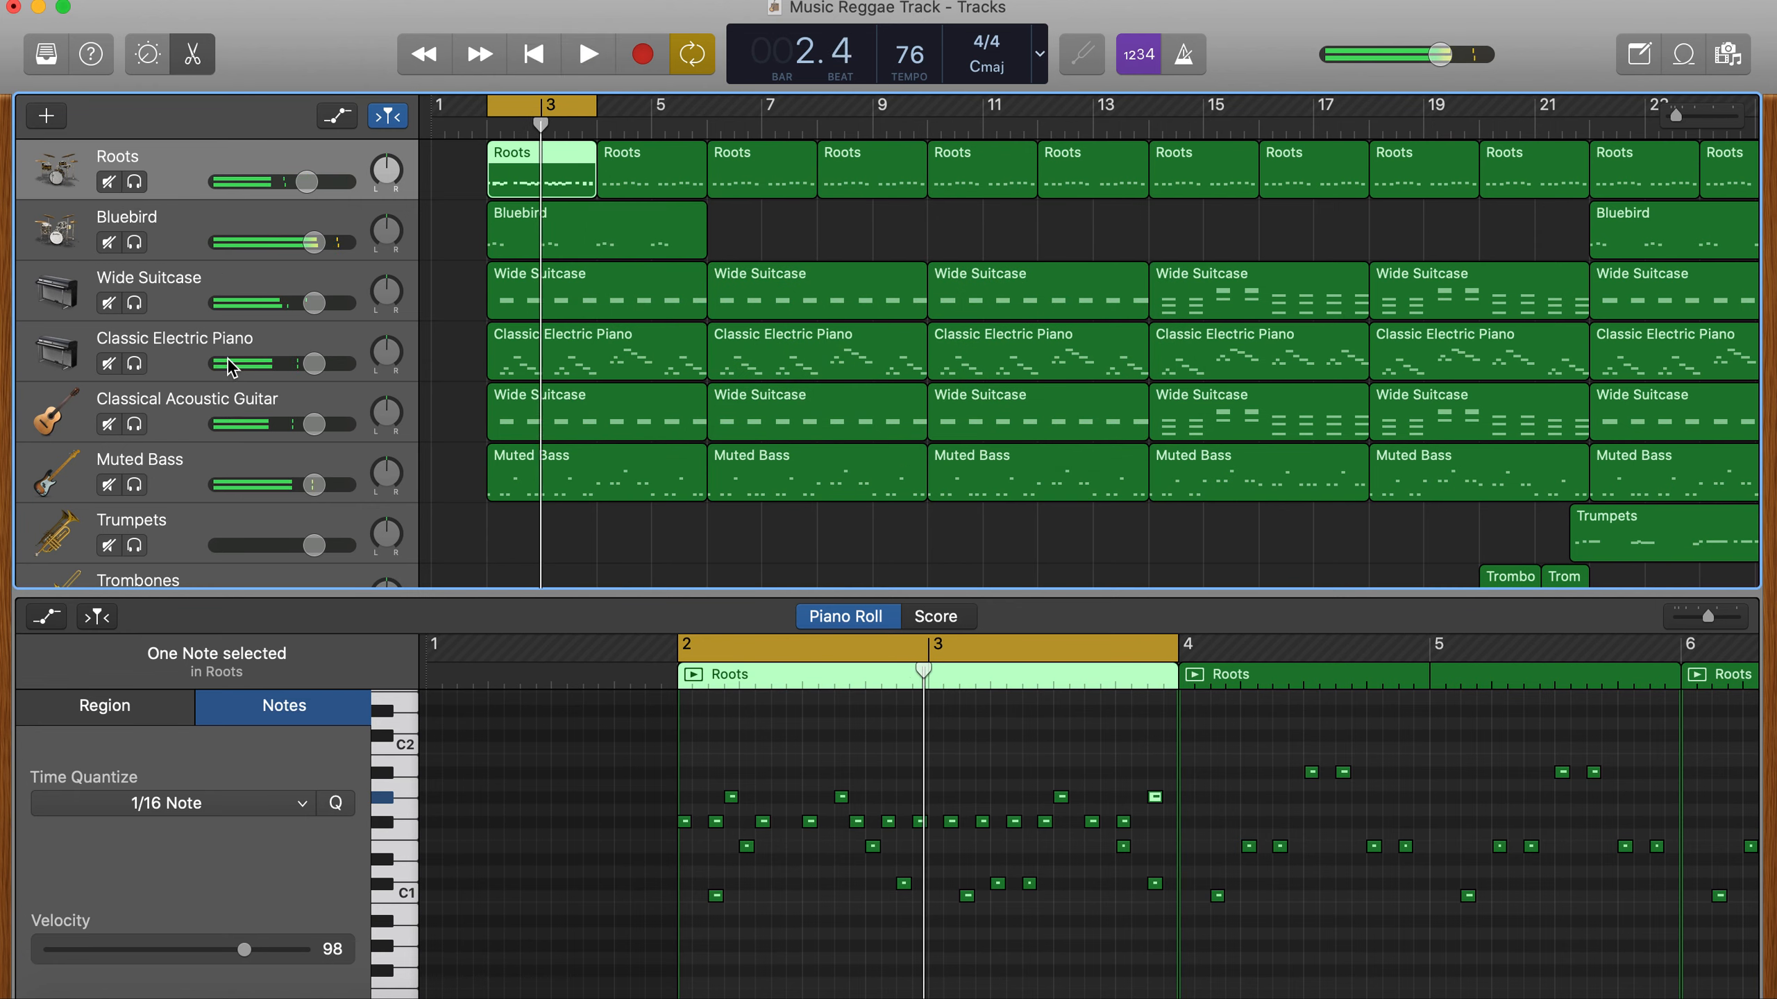
- Change the Wide Suitcase track's instrument to the Steinway Grand Piano and play the loop
click(207, 337)
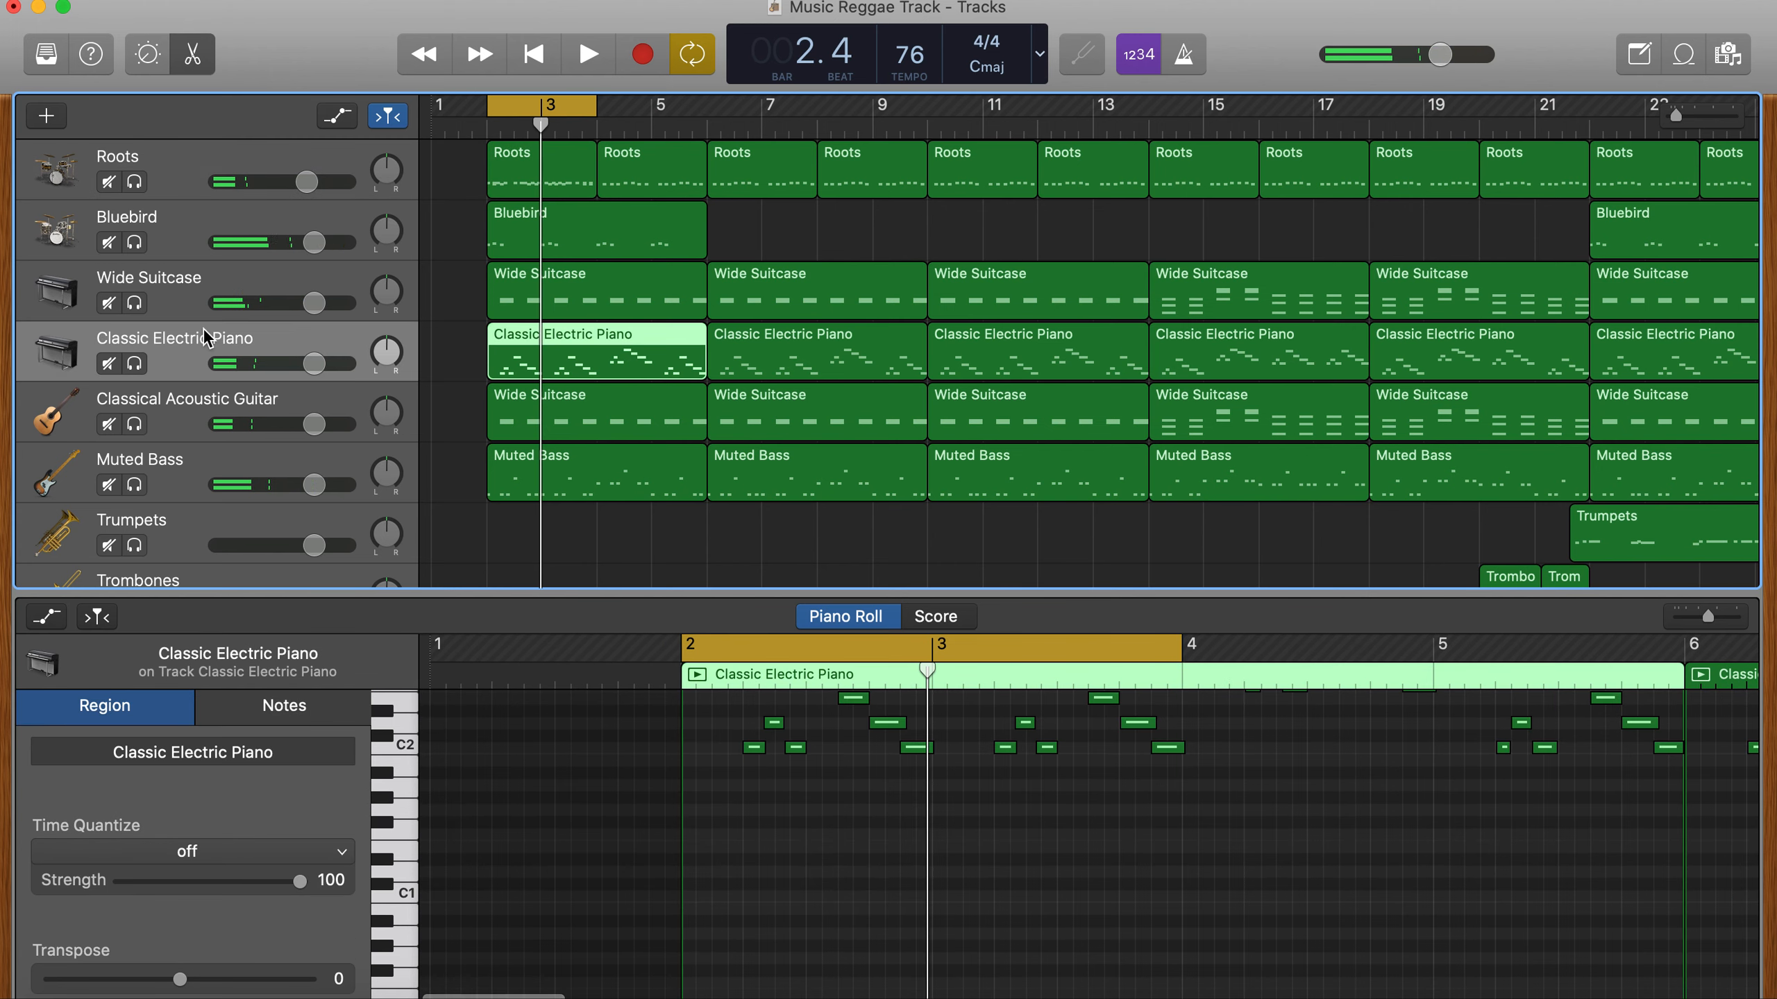
click(173, 294)
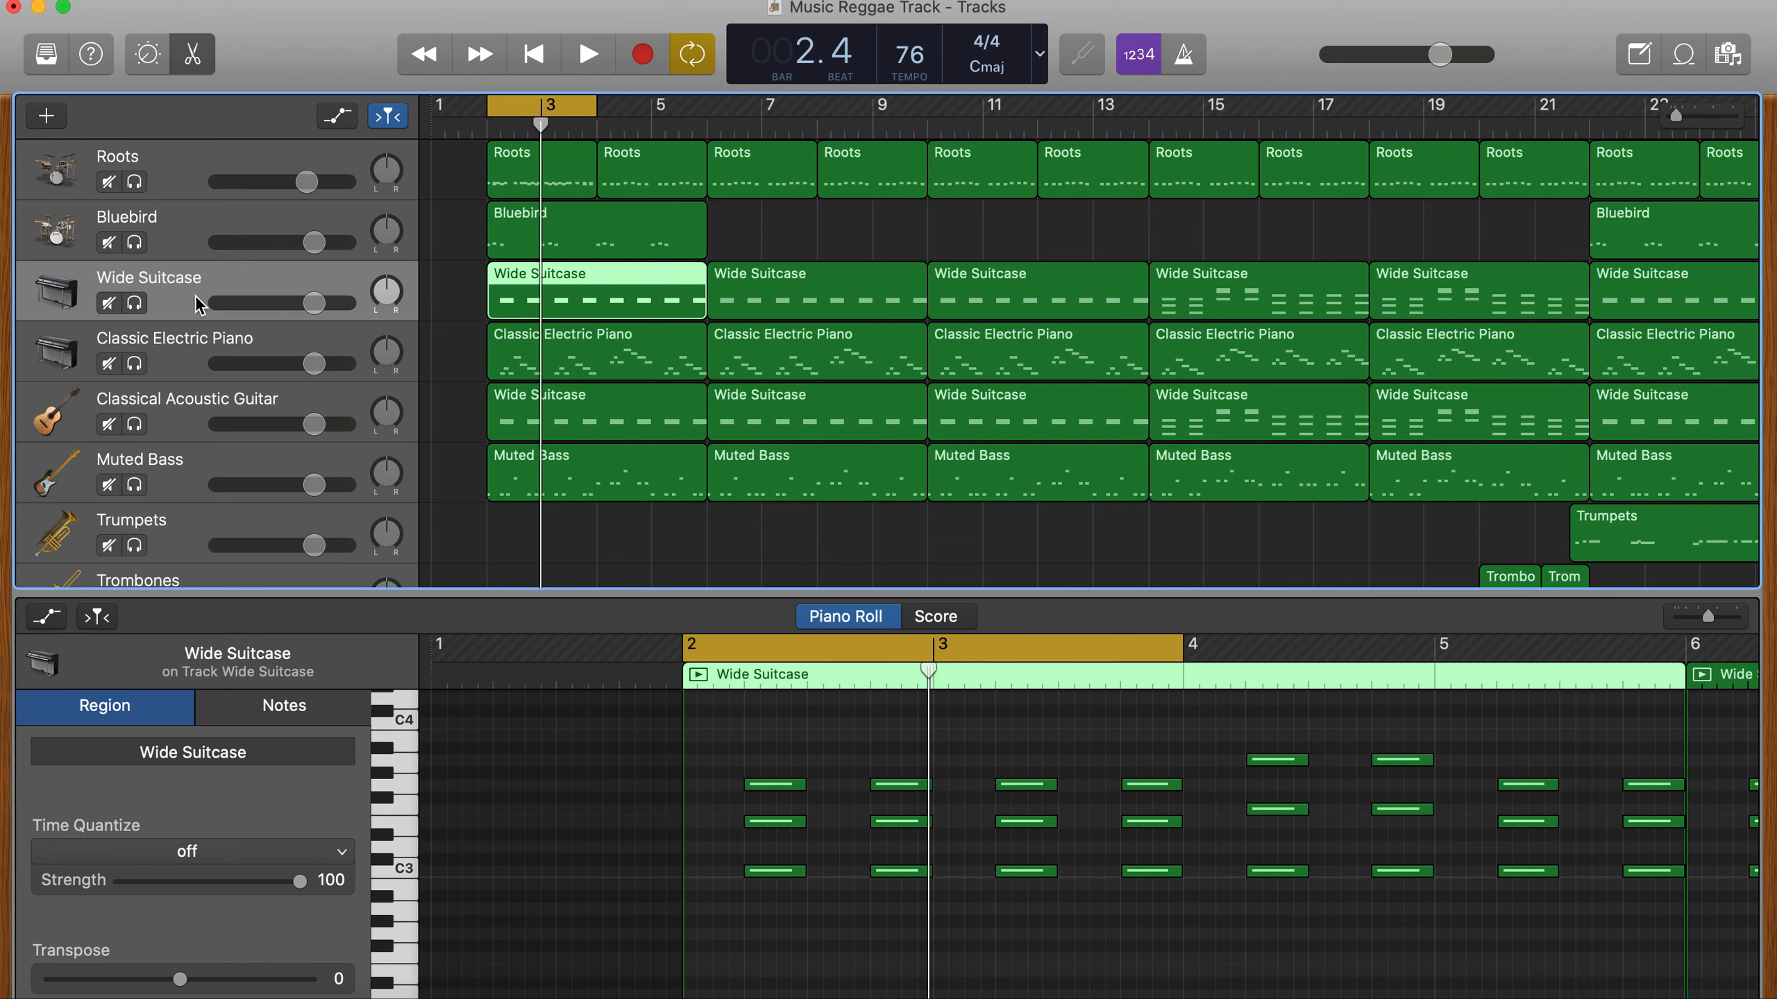
click(48, 54)
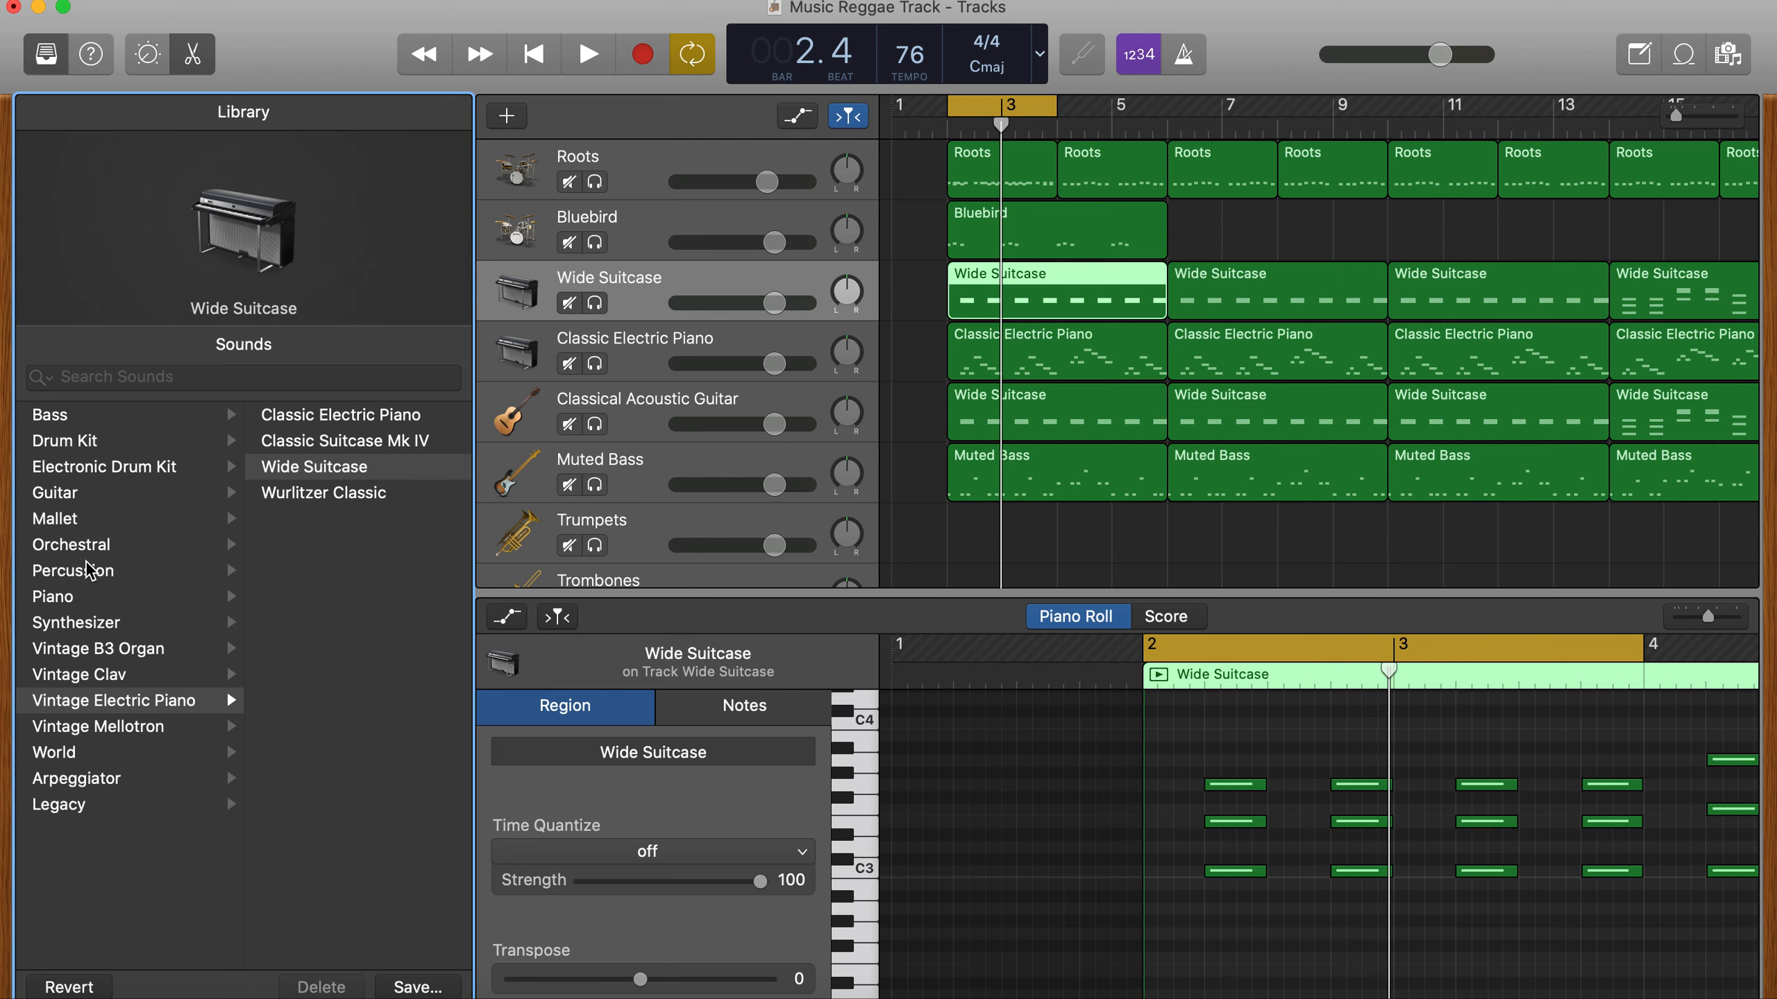
click(96, 594)
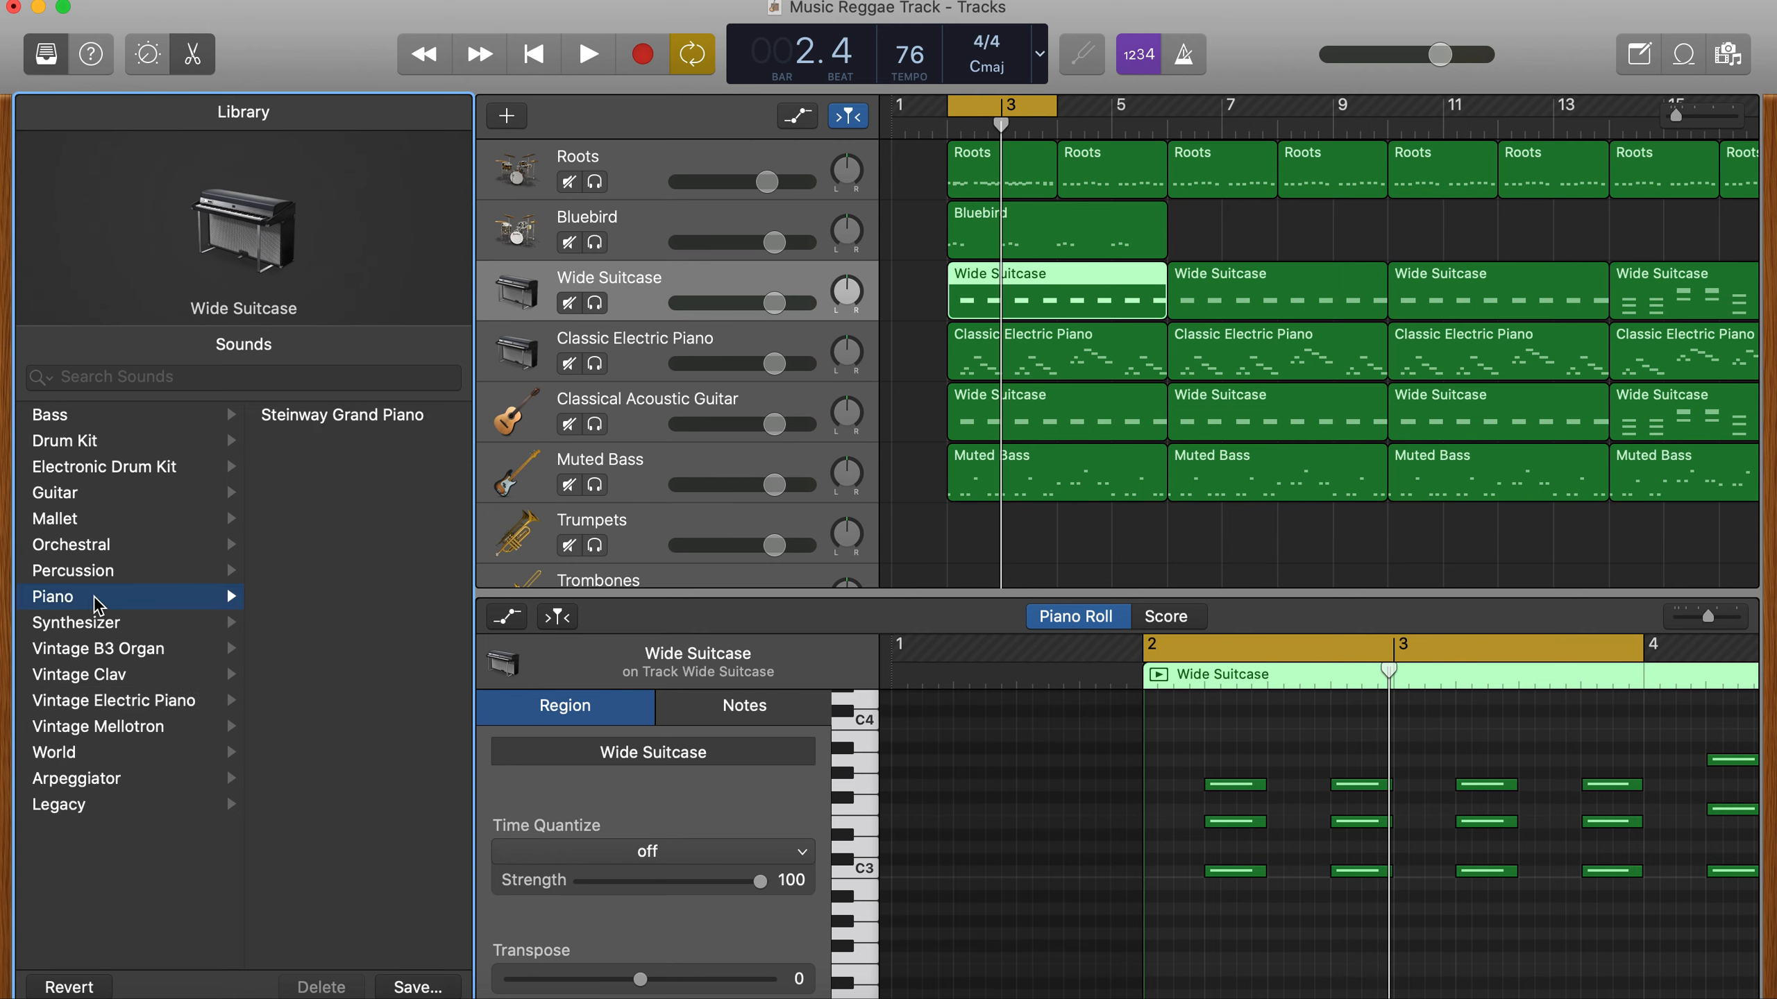
click(358, 415)
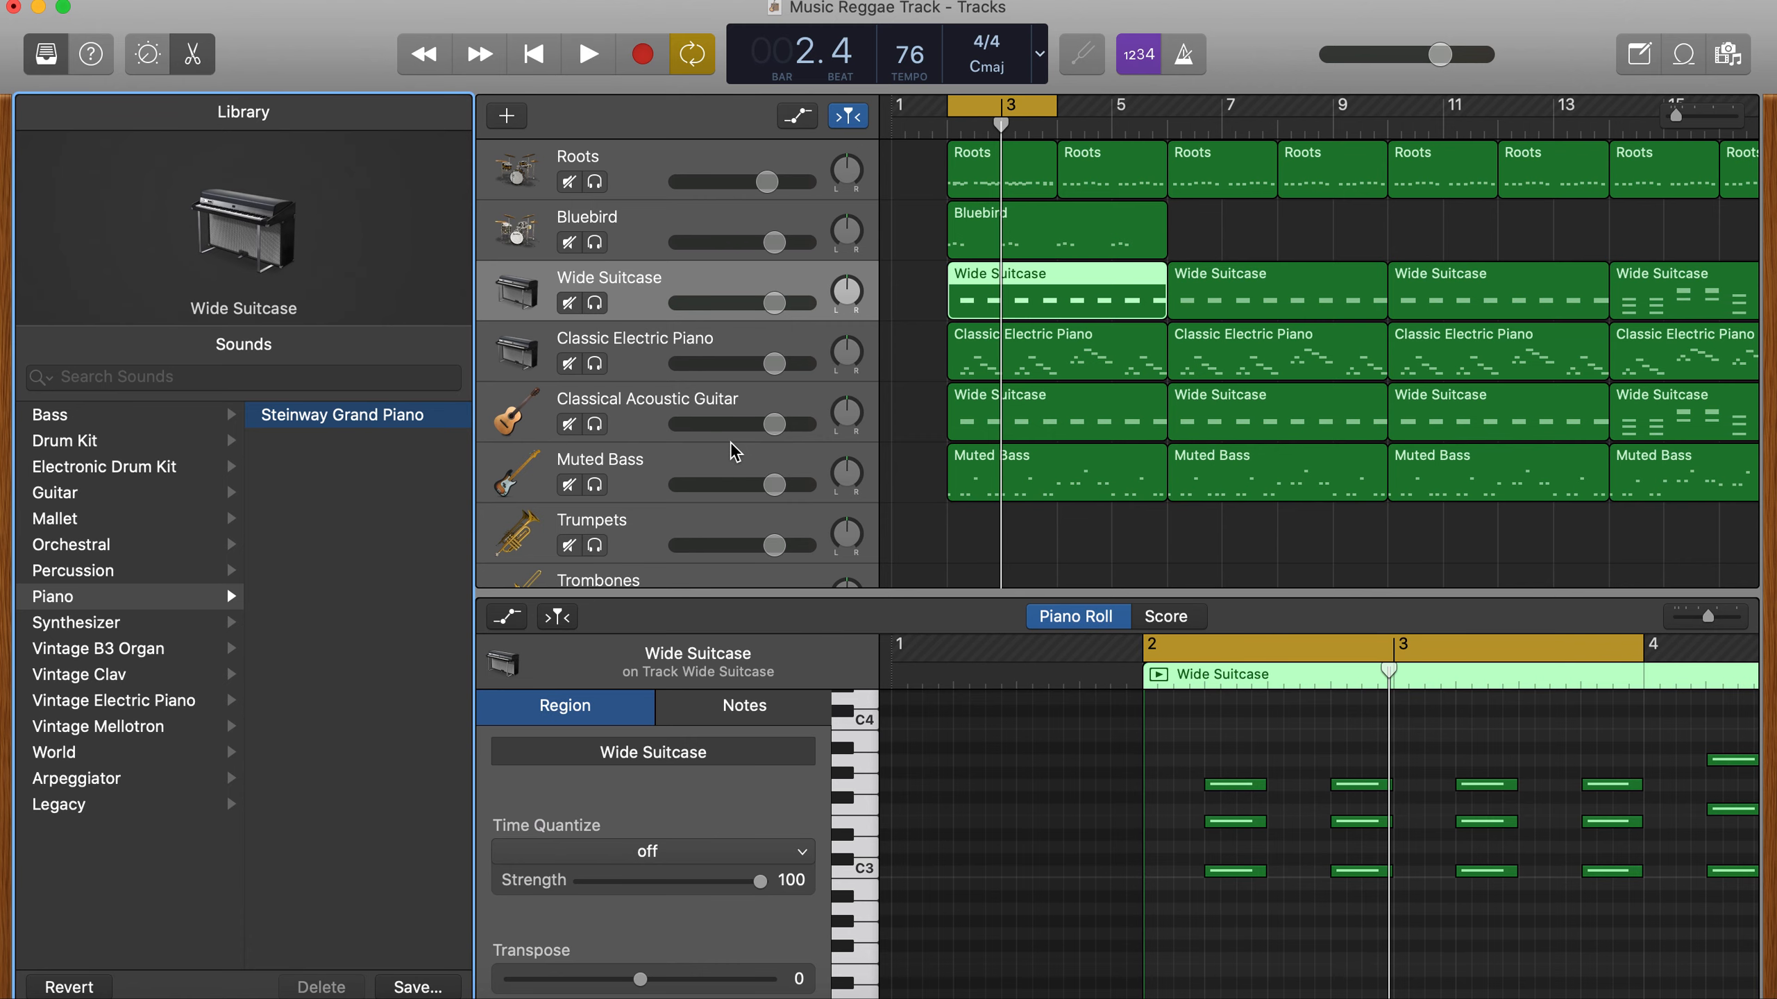
key(b)
key(space)
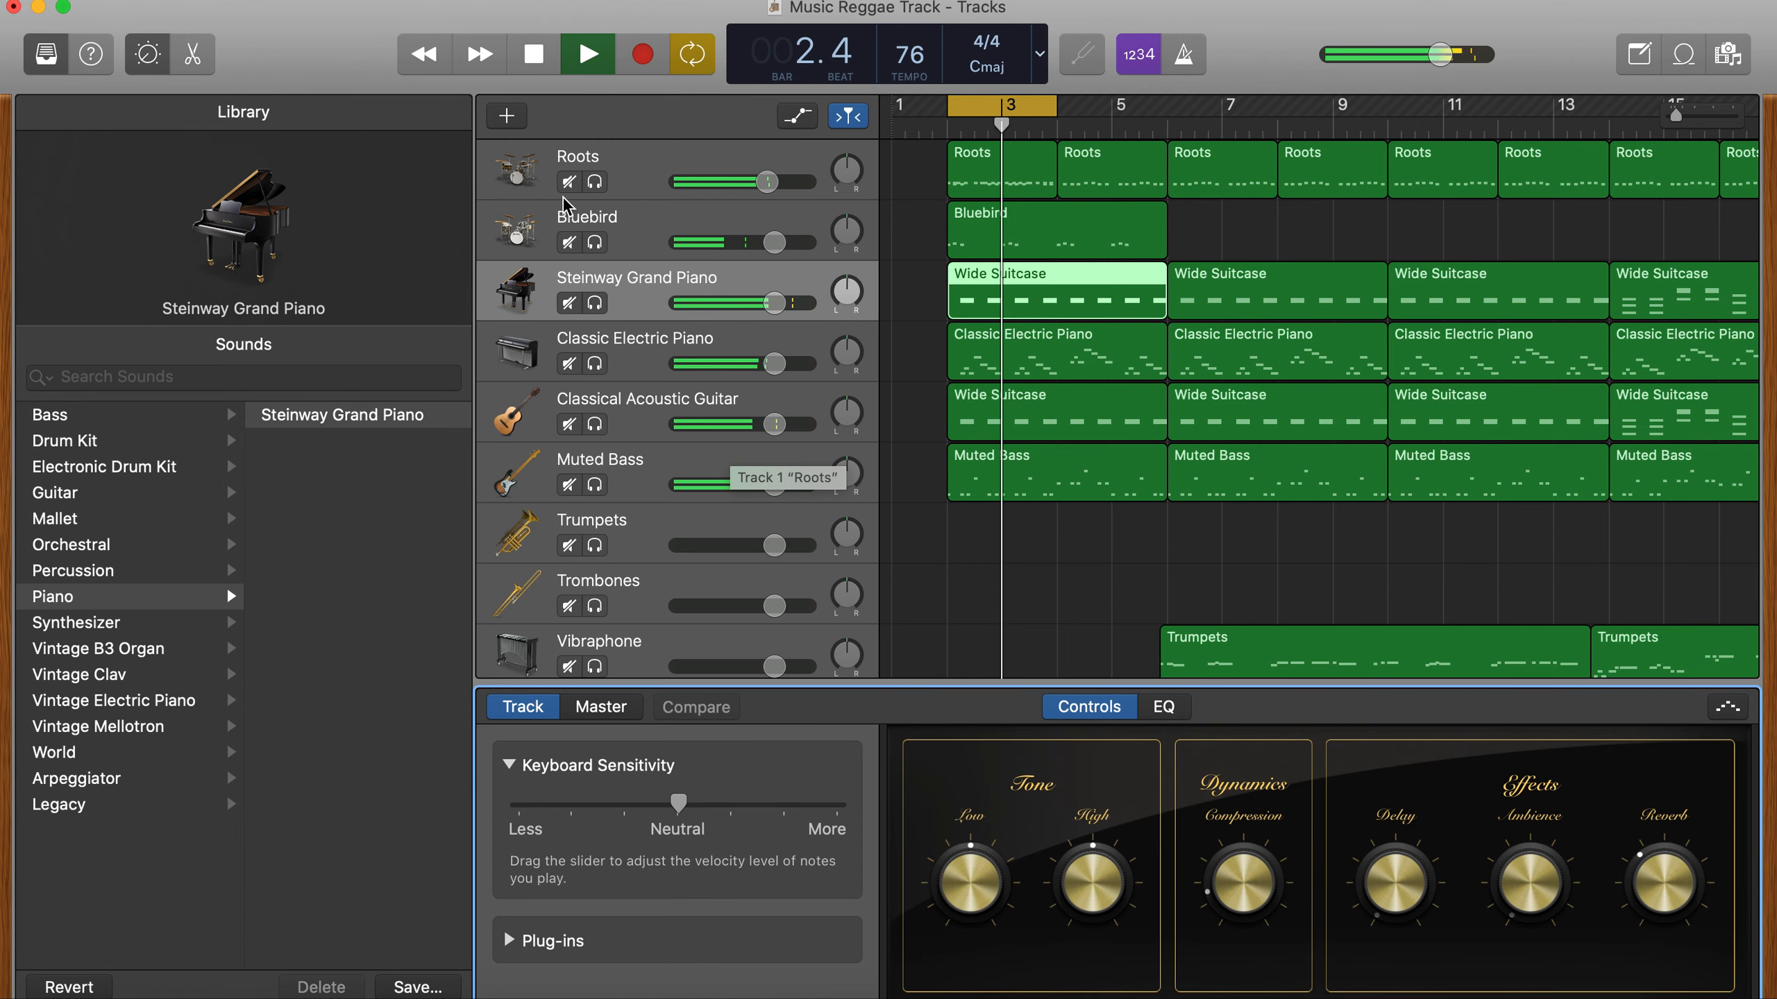
click(47, 55)
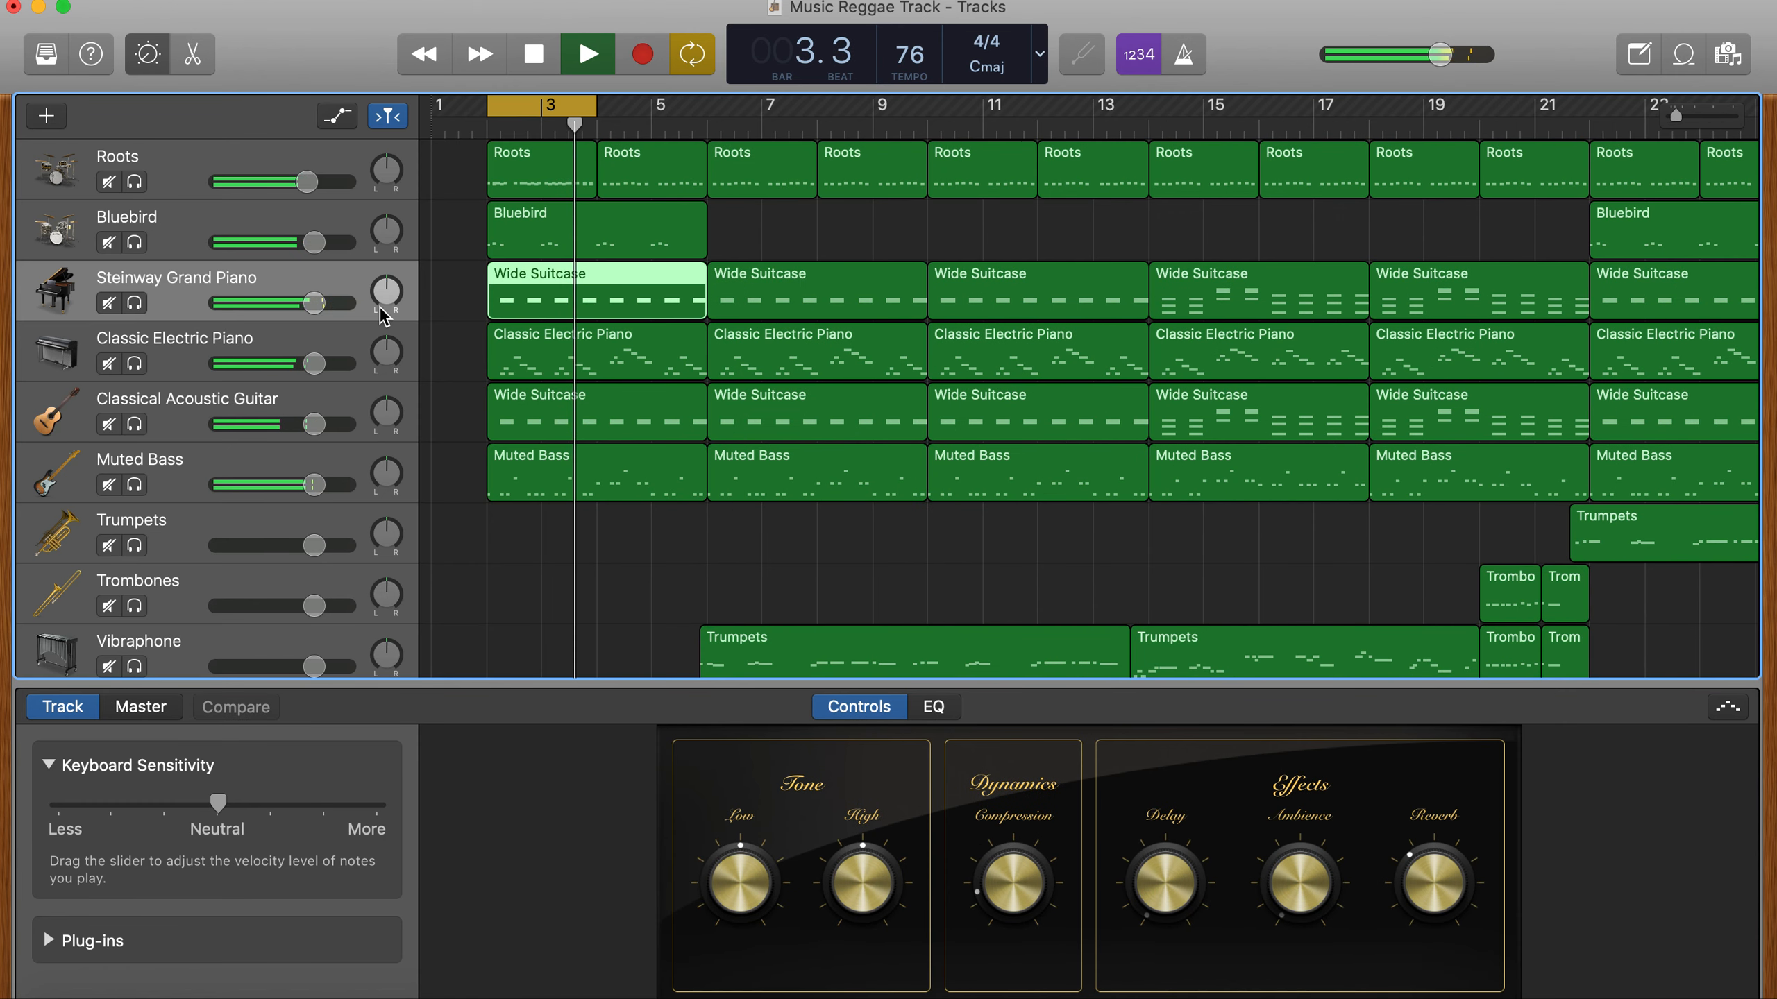
key(space)
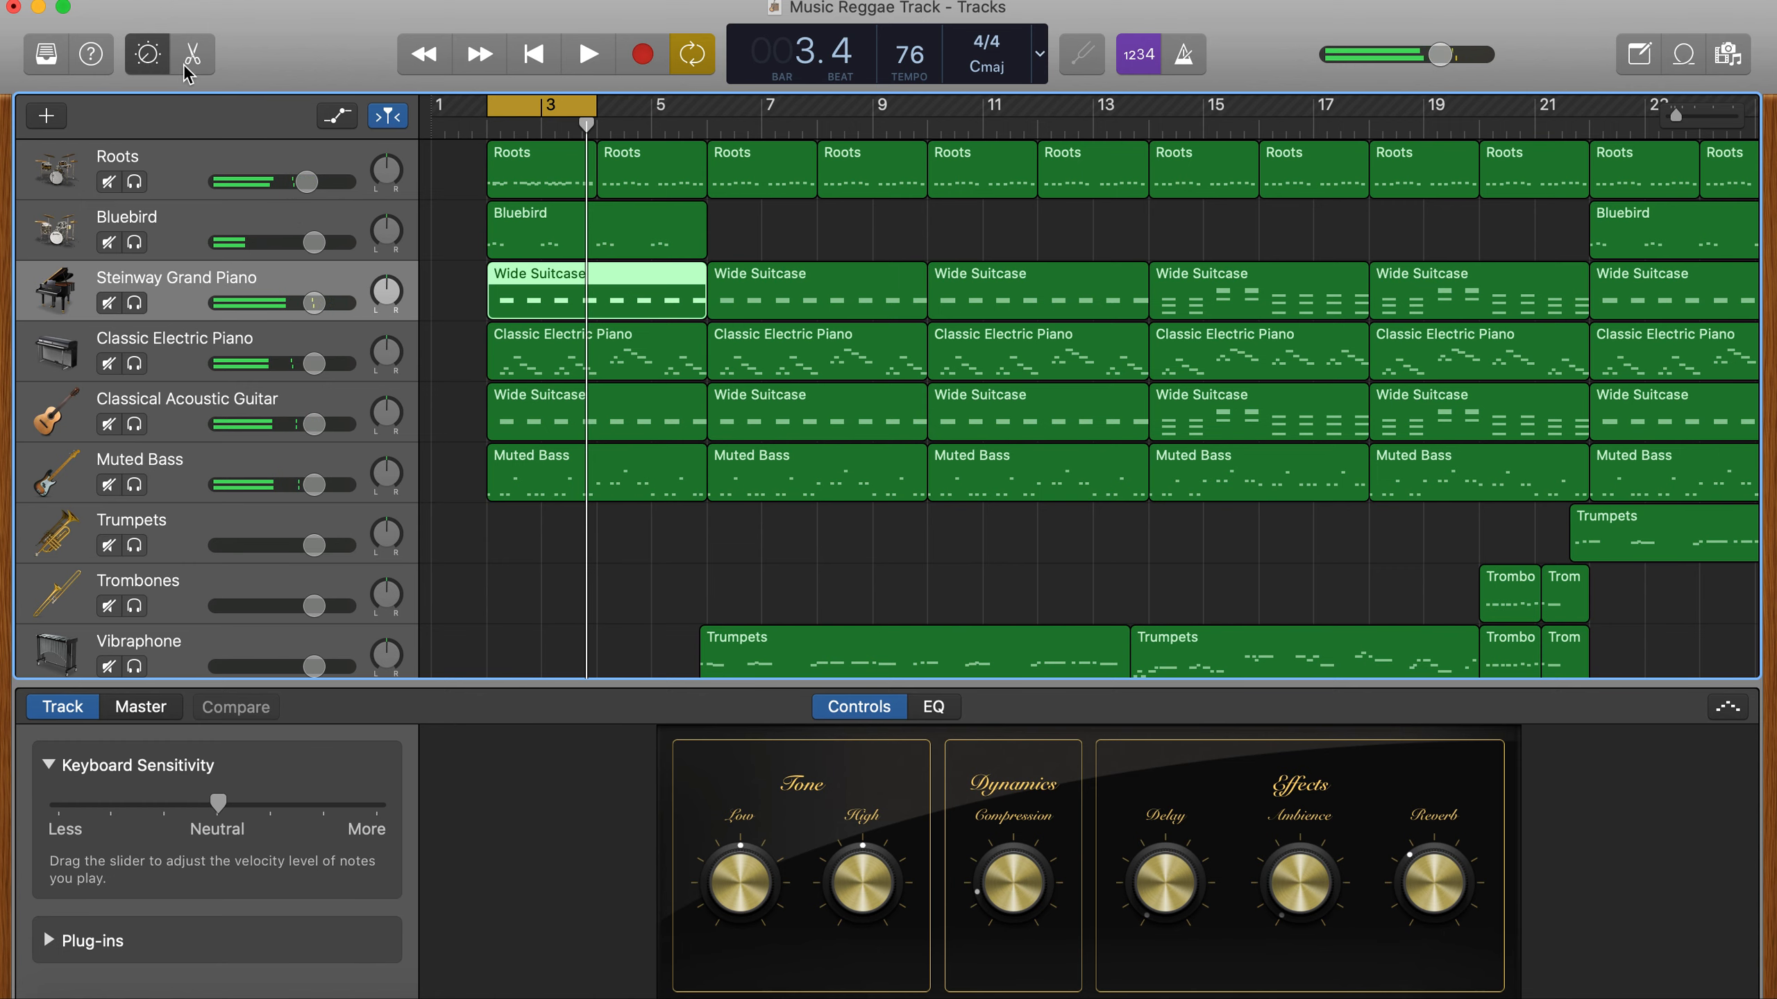
- Shorten all notes on the Steinway Grand Piano track to about half their length in the piano roll and play the loop
key(b)
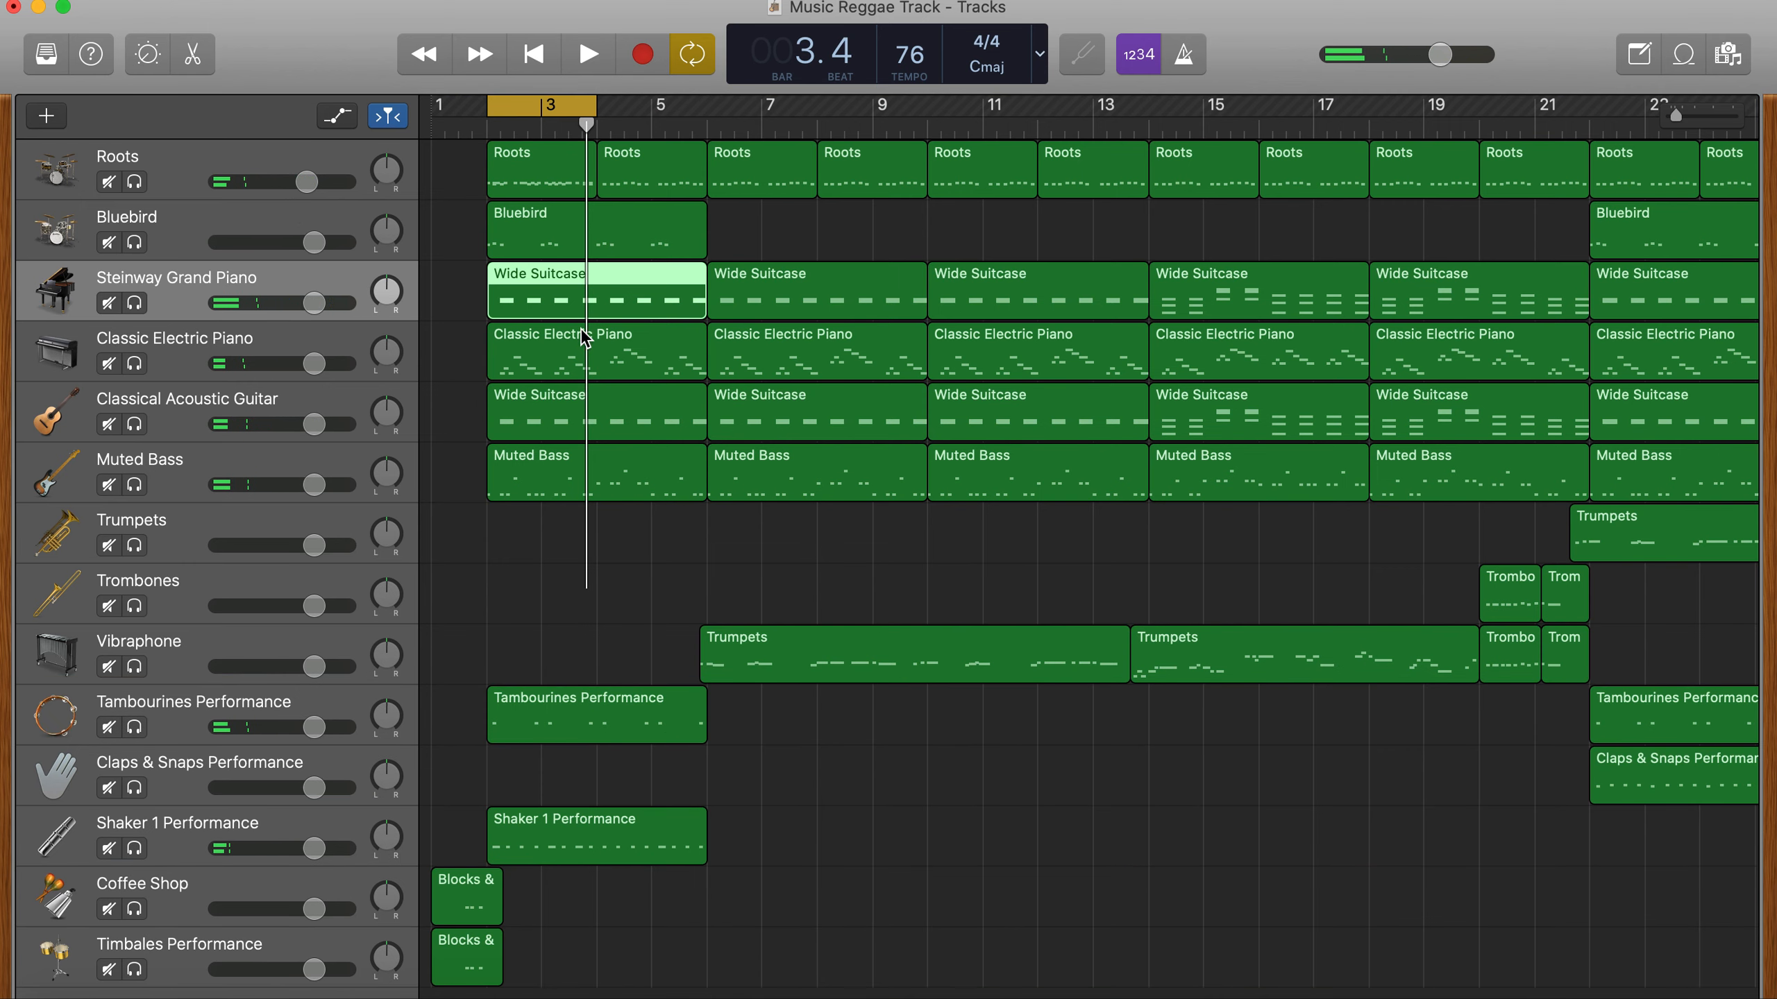
key(e)
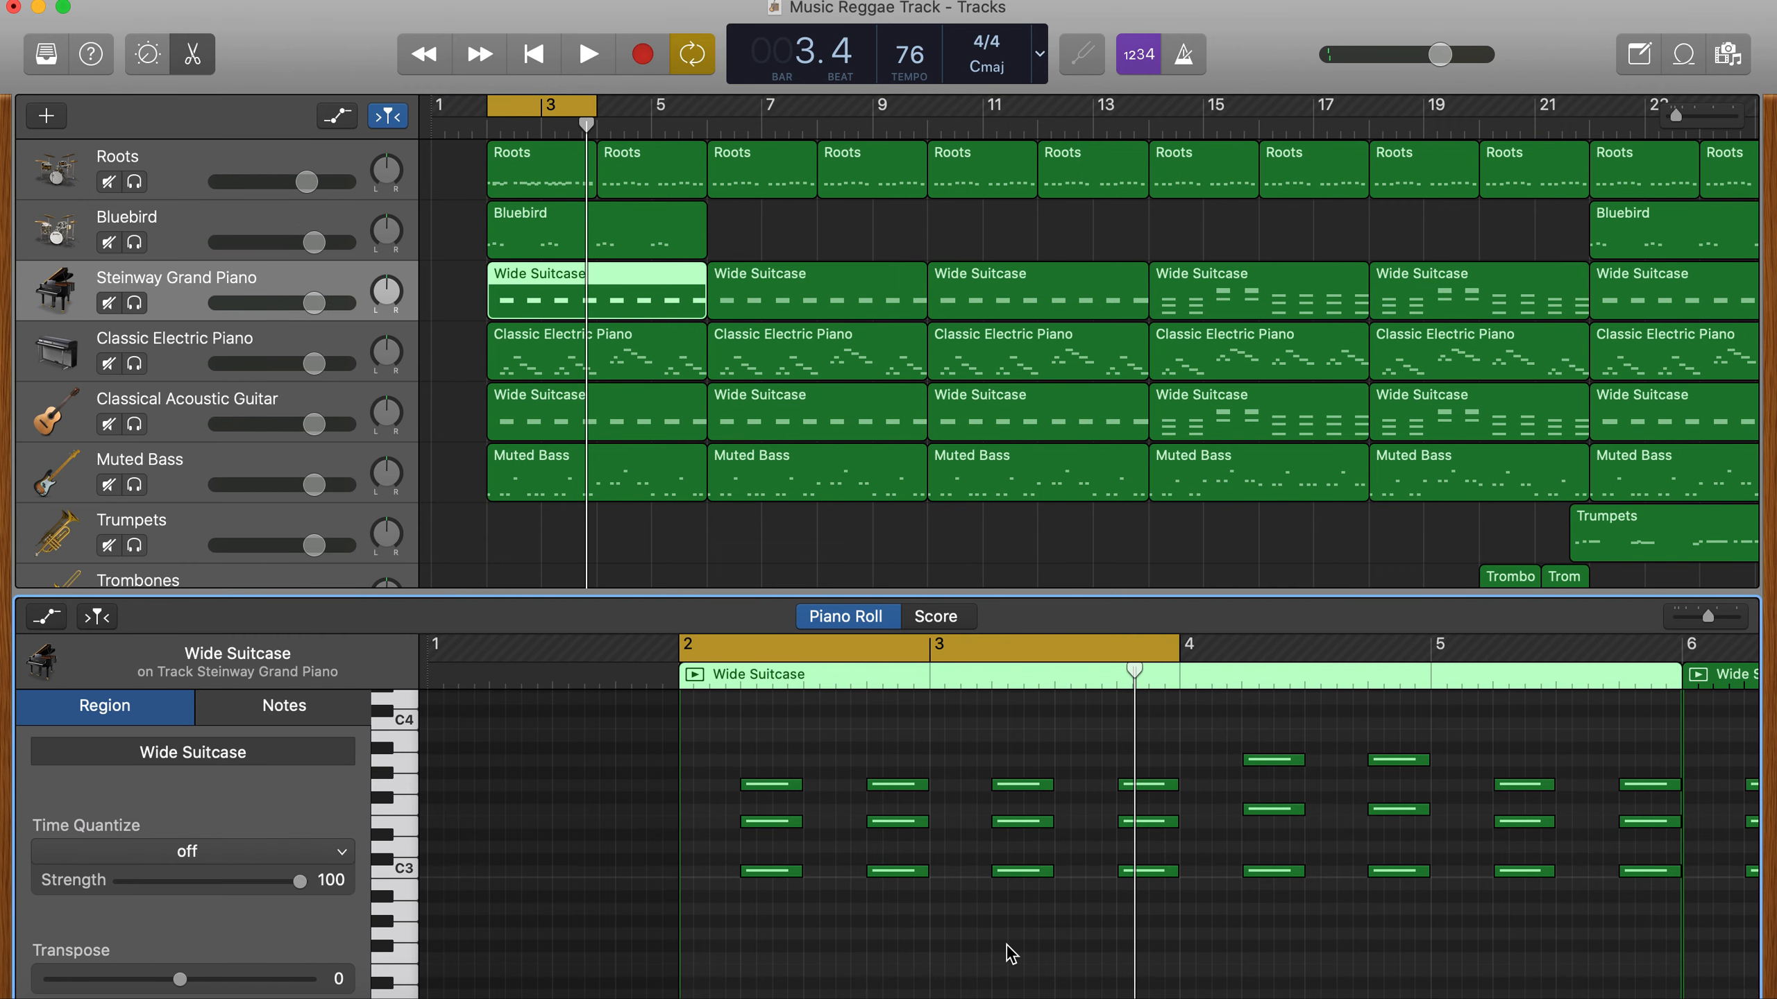
key(super+a)
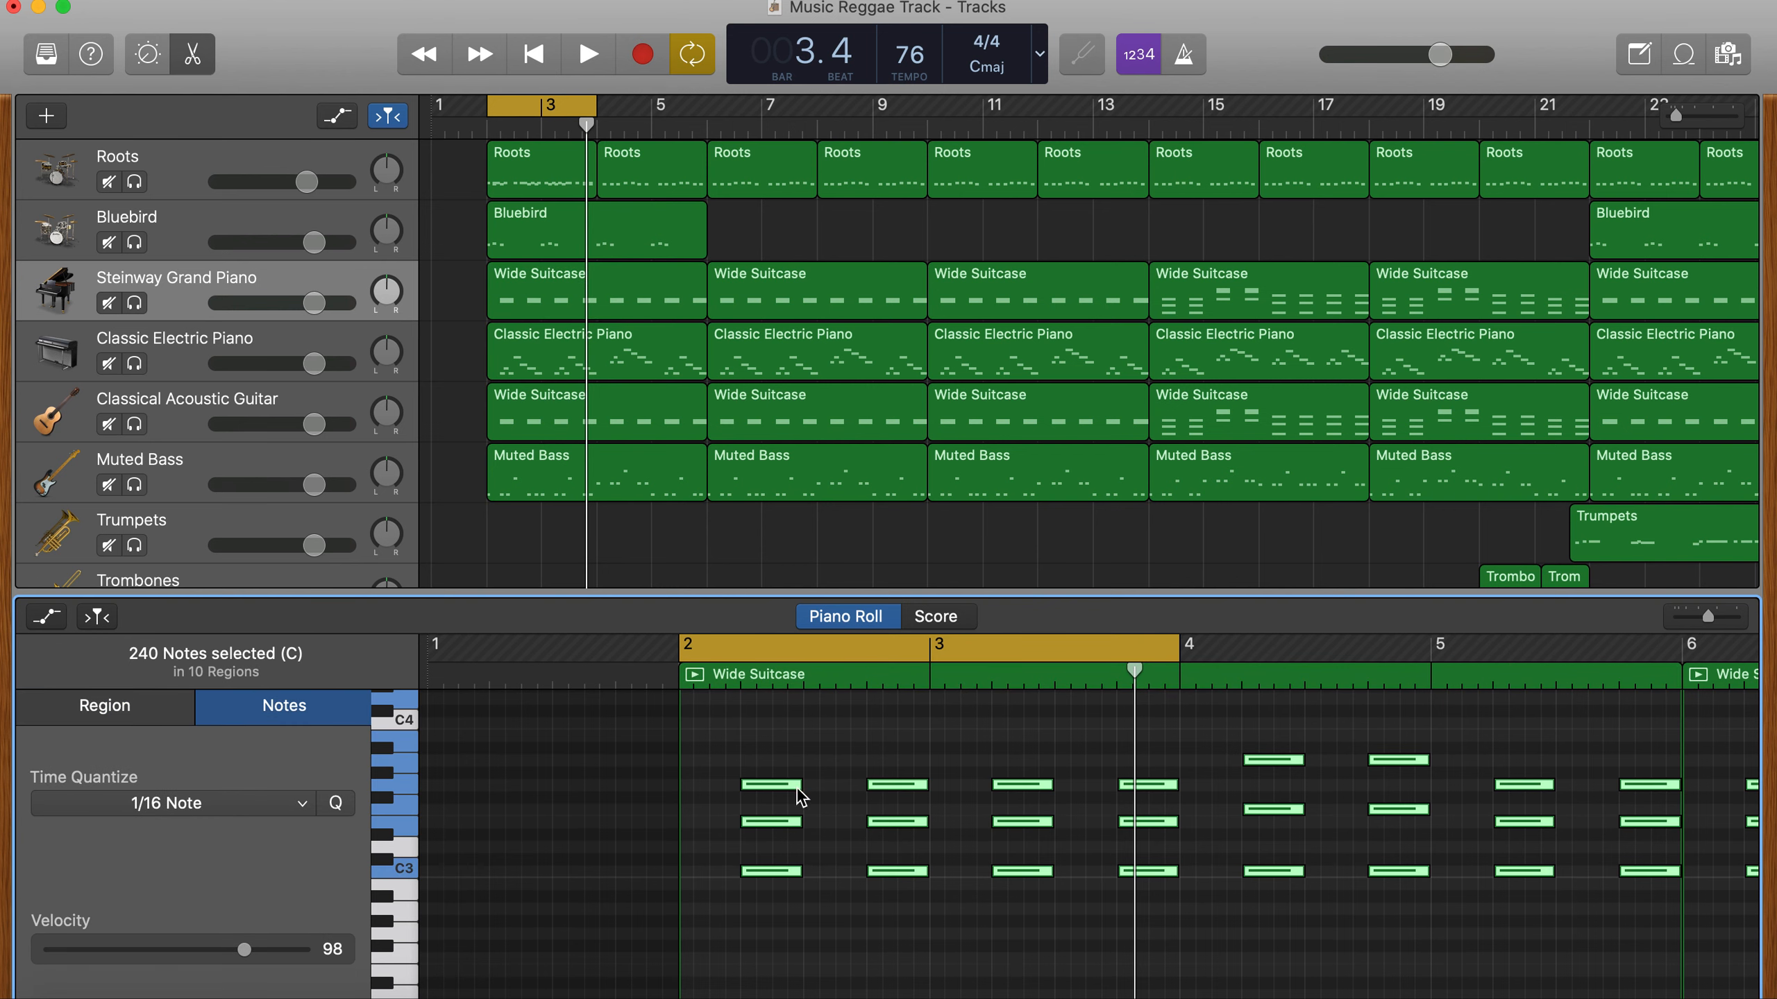
drag(799, 787, 763, 789)
key(space)
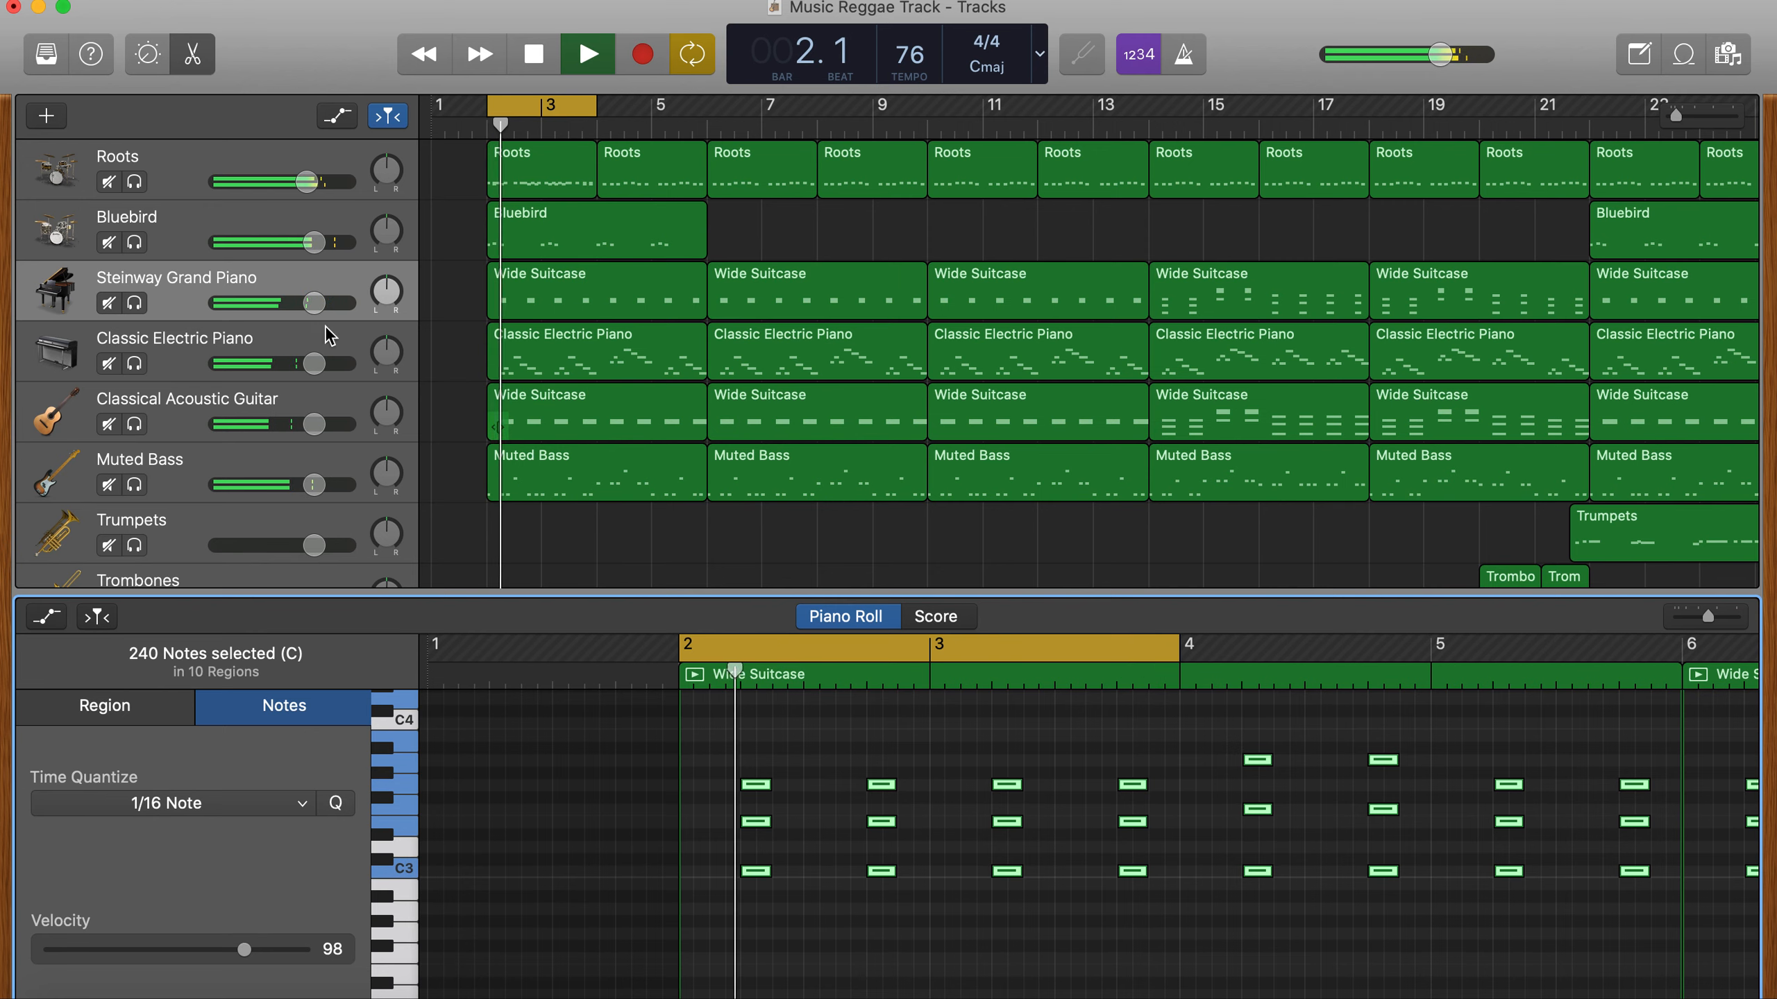
key(space)
- Change the Classic Electric Piano track's instrument to the Tonewheel Organ from the Vintage B3 Organ sounds
click(167, 355)
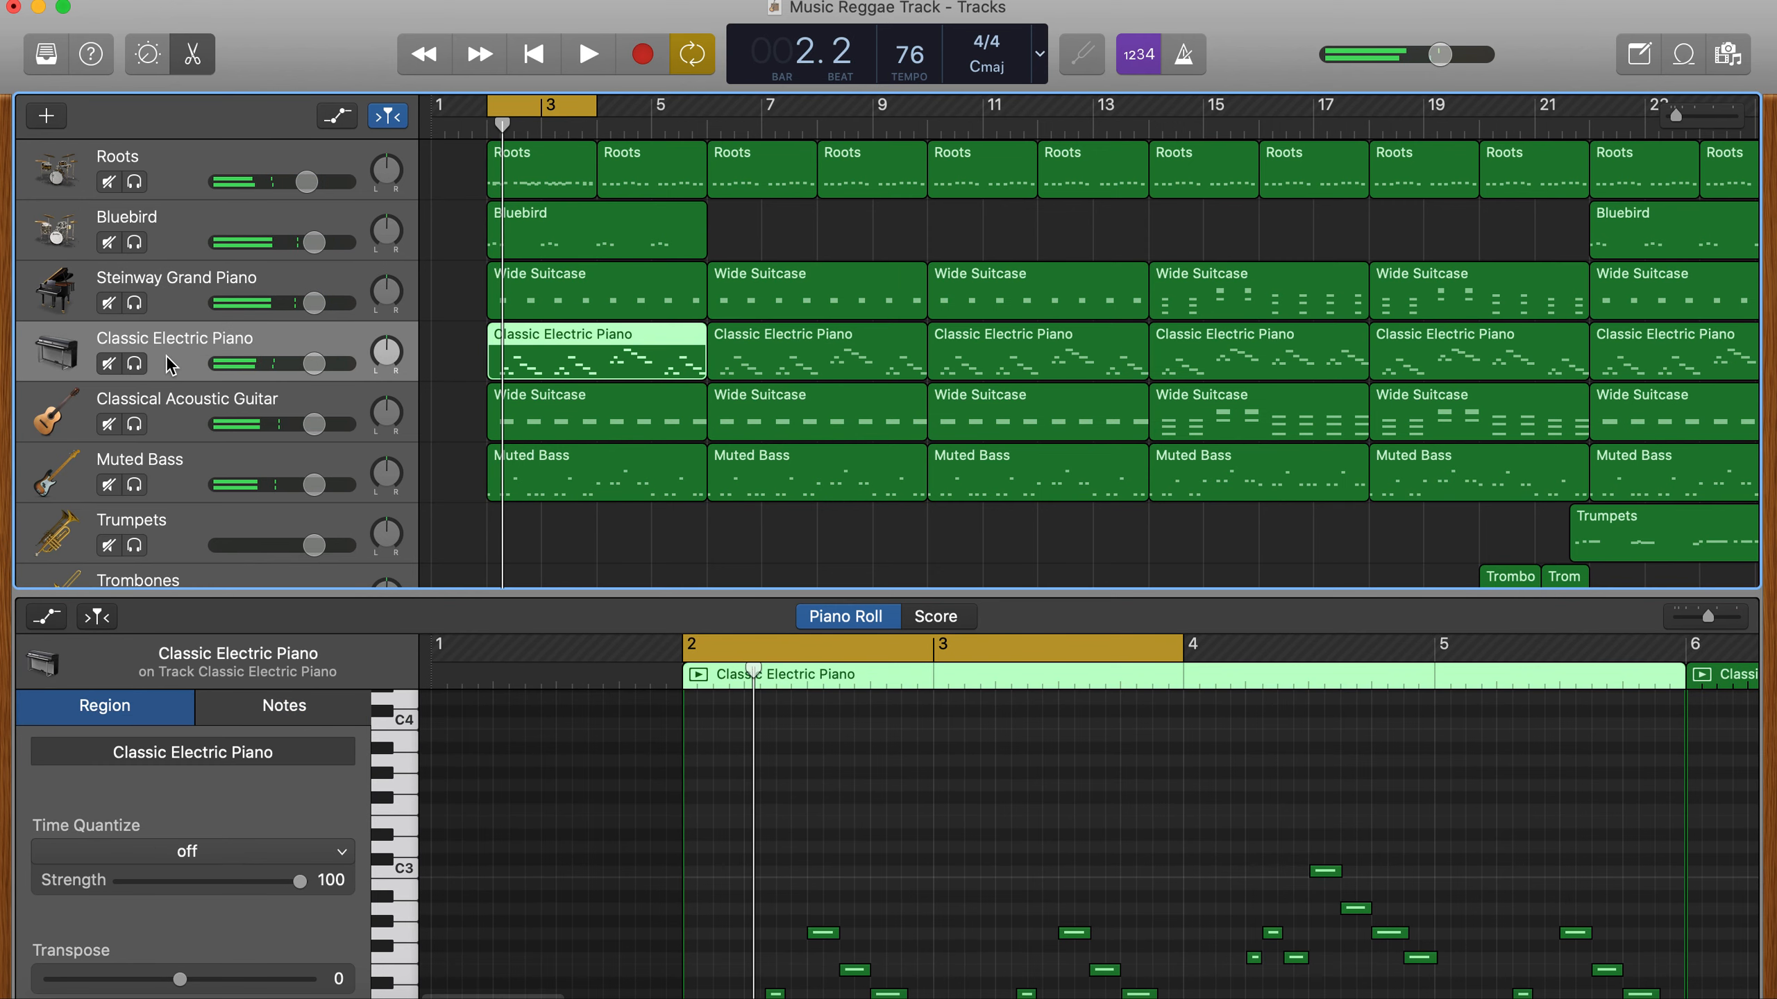
click(47, 55)
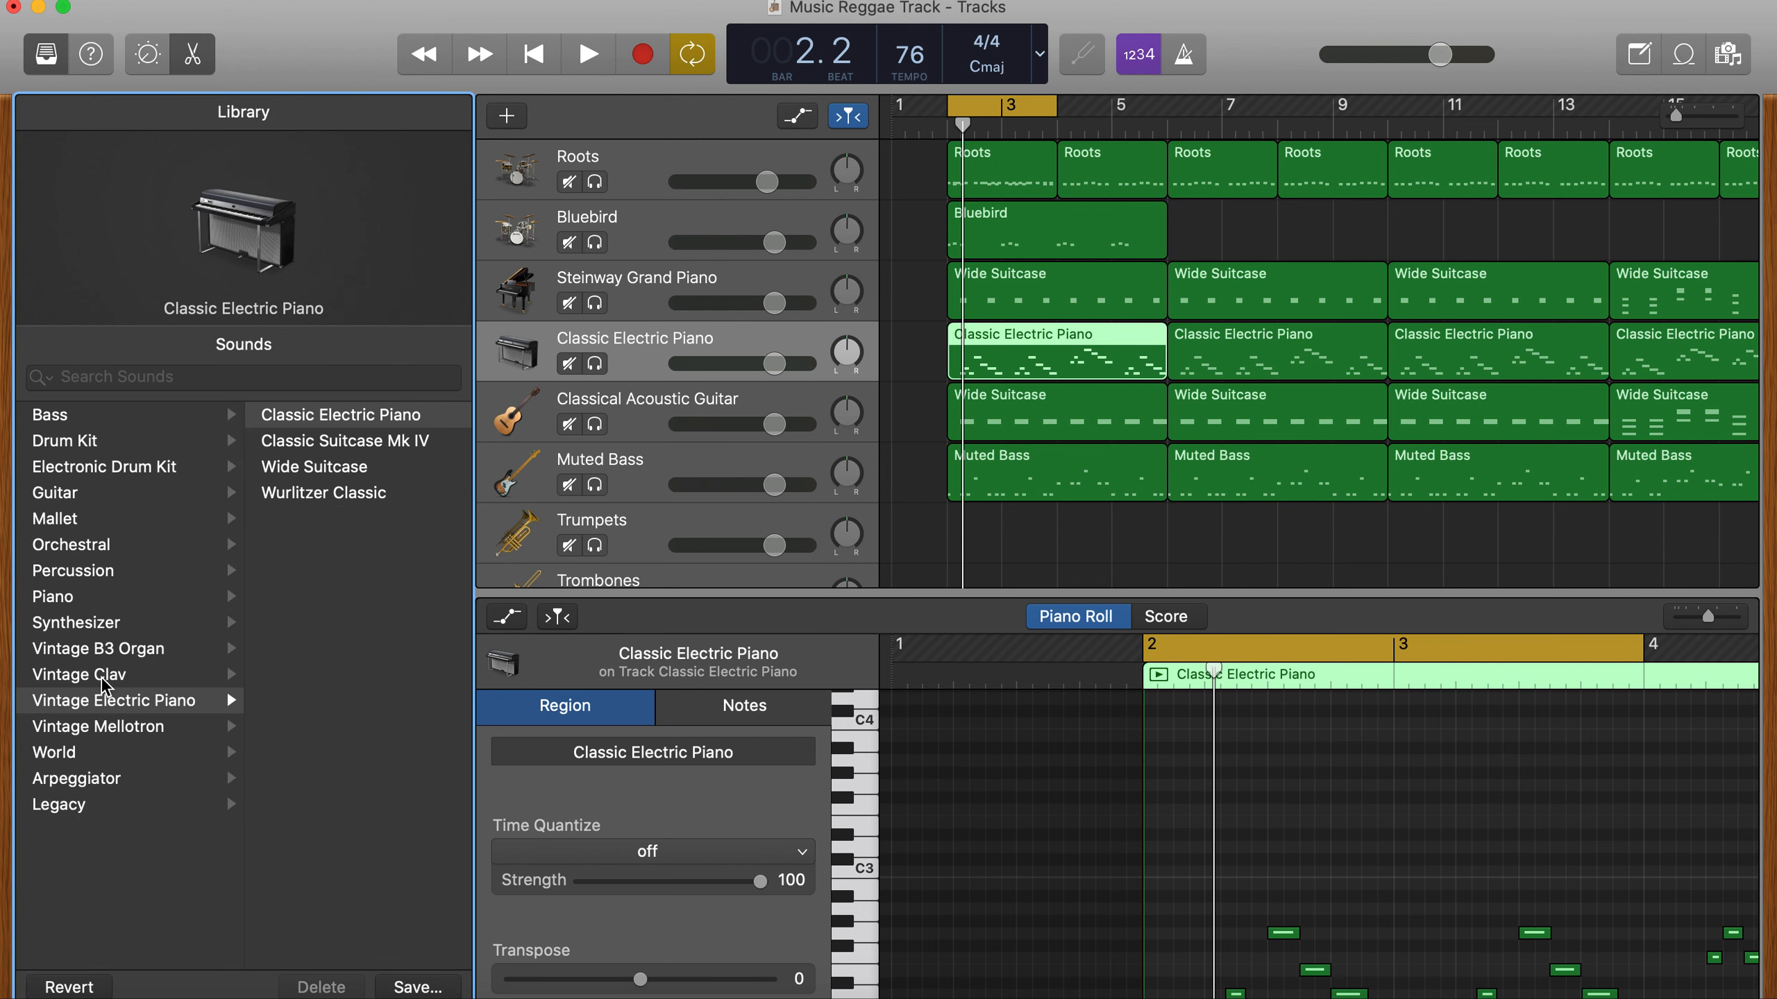
click(91, 624)
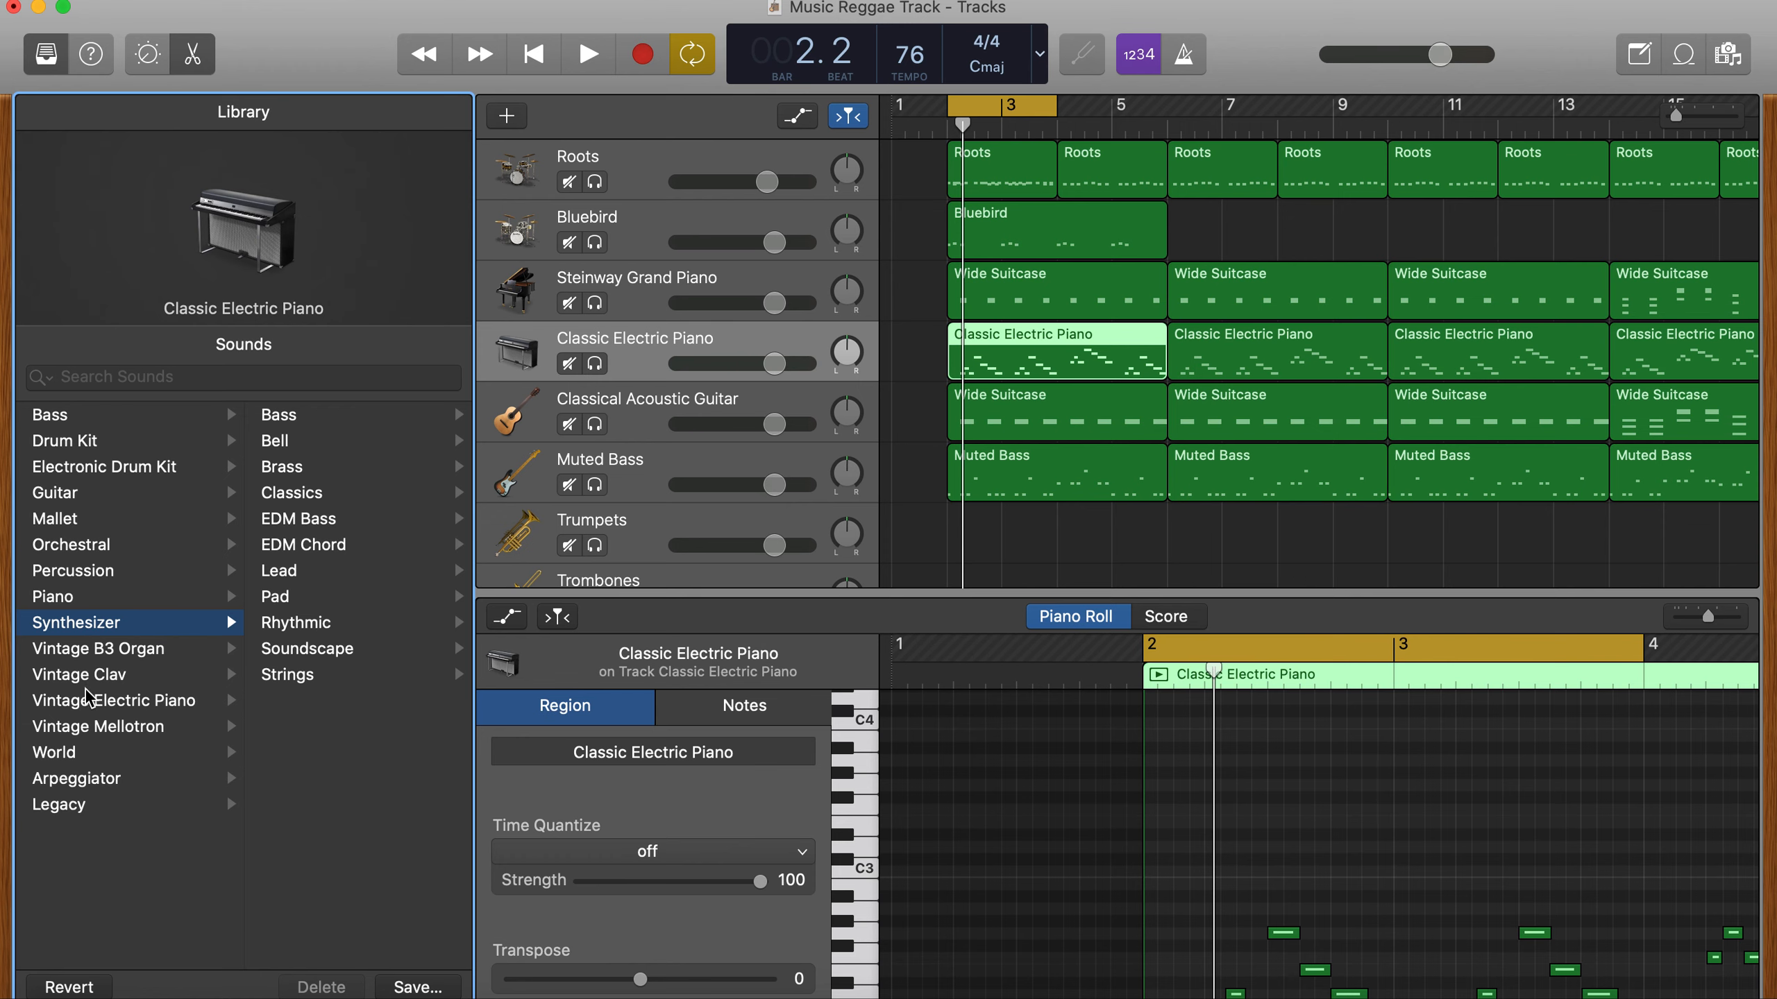
click(92, 651)
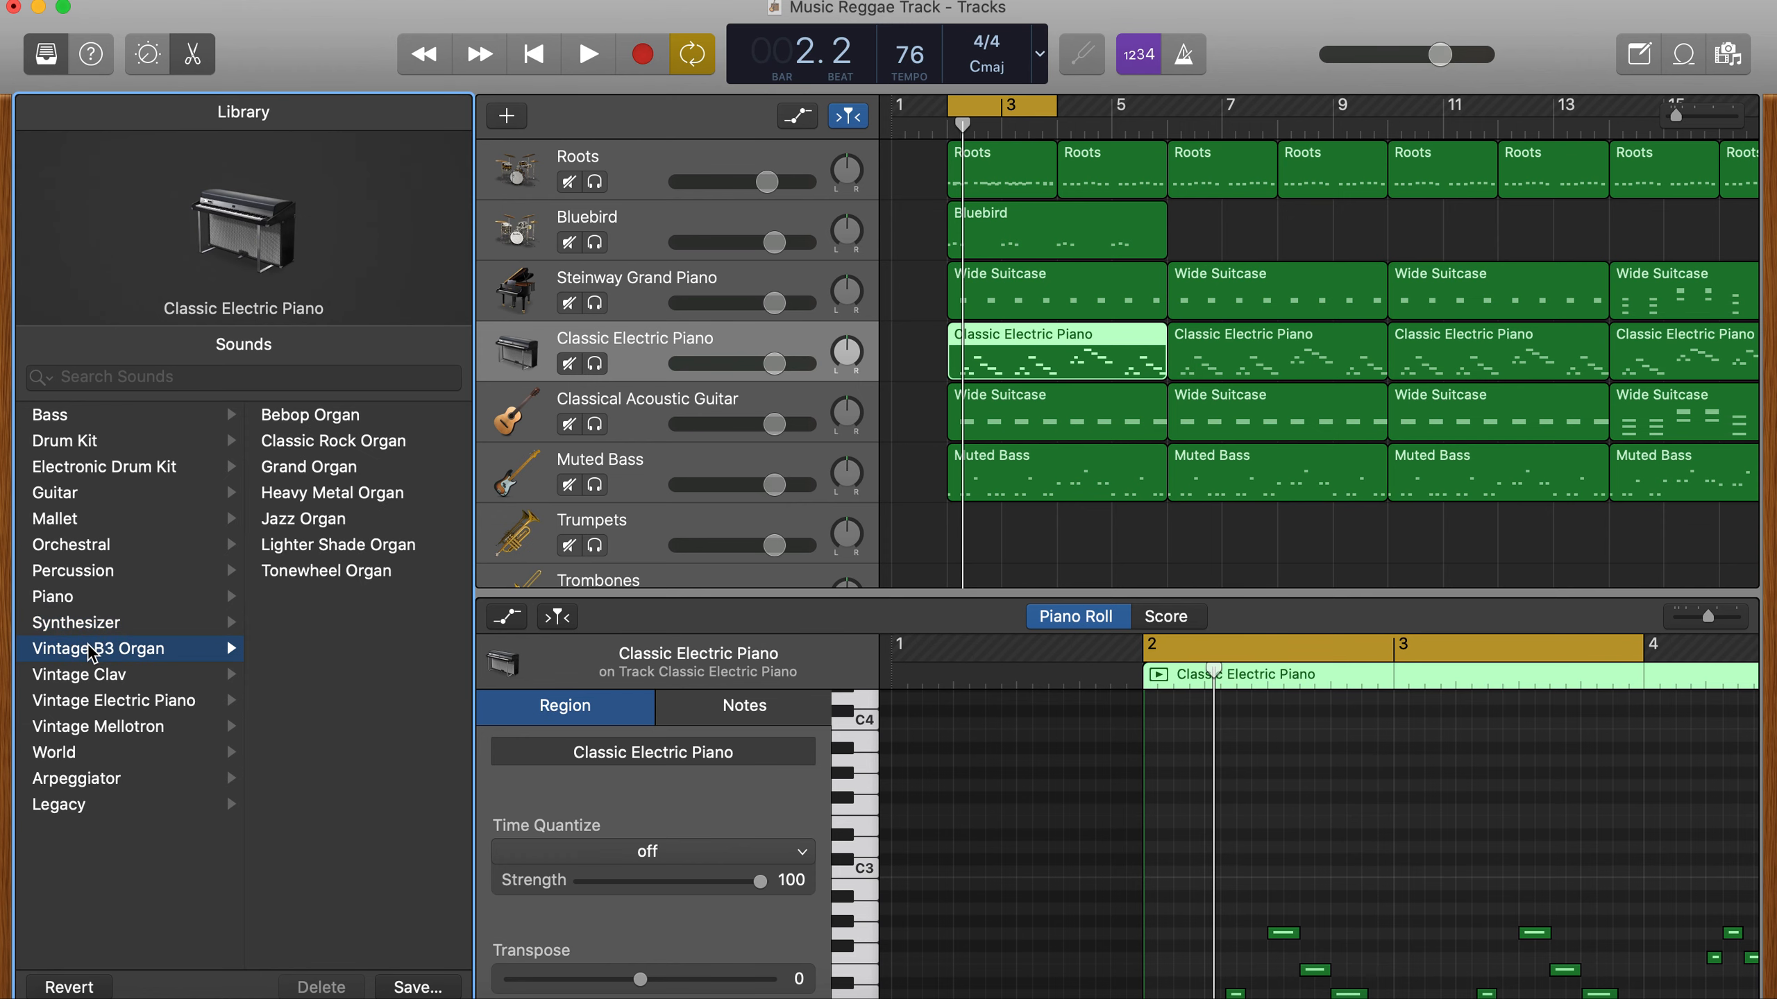
click(301, 580)
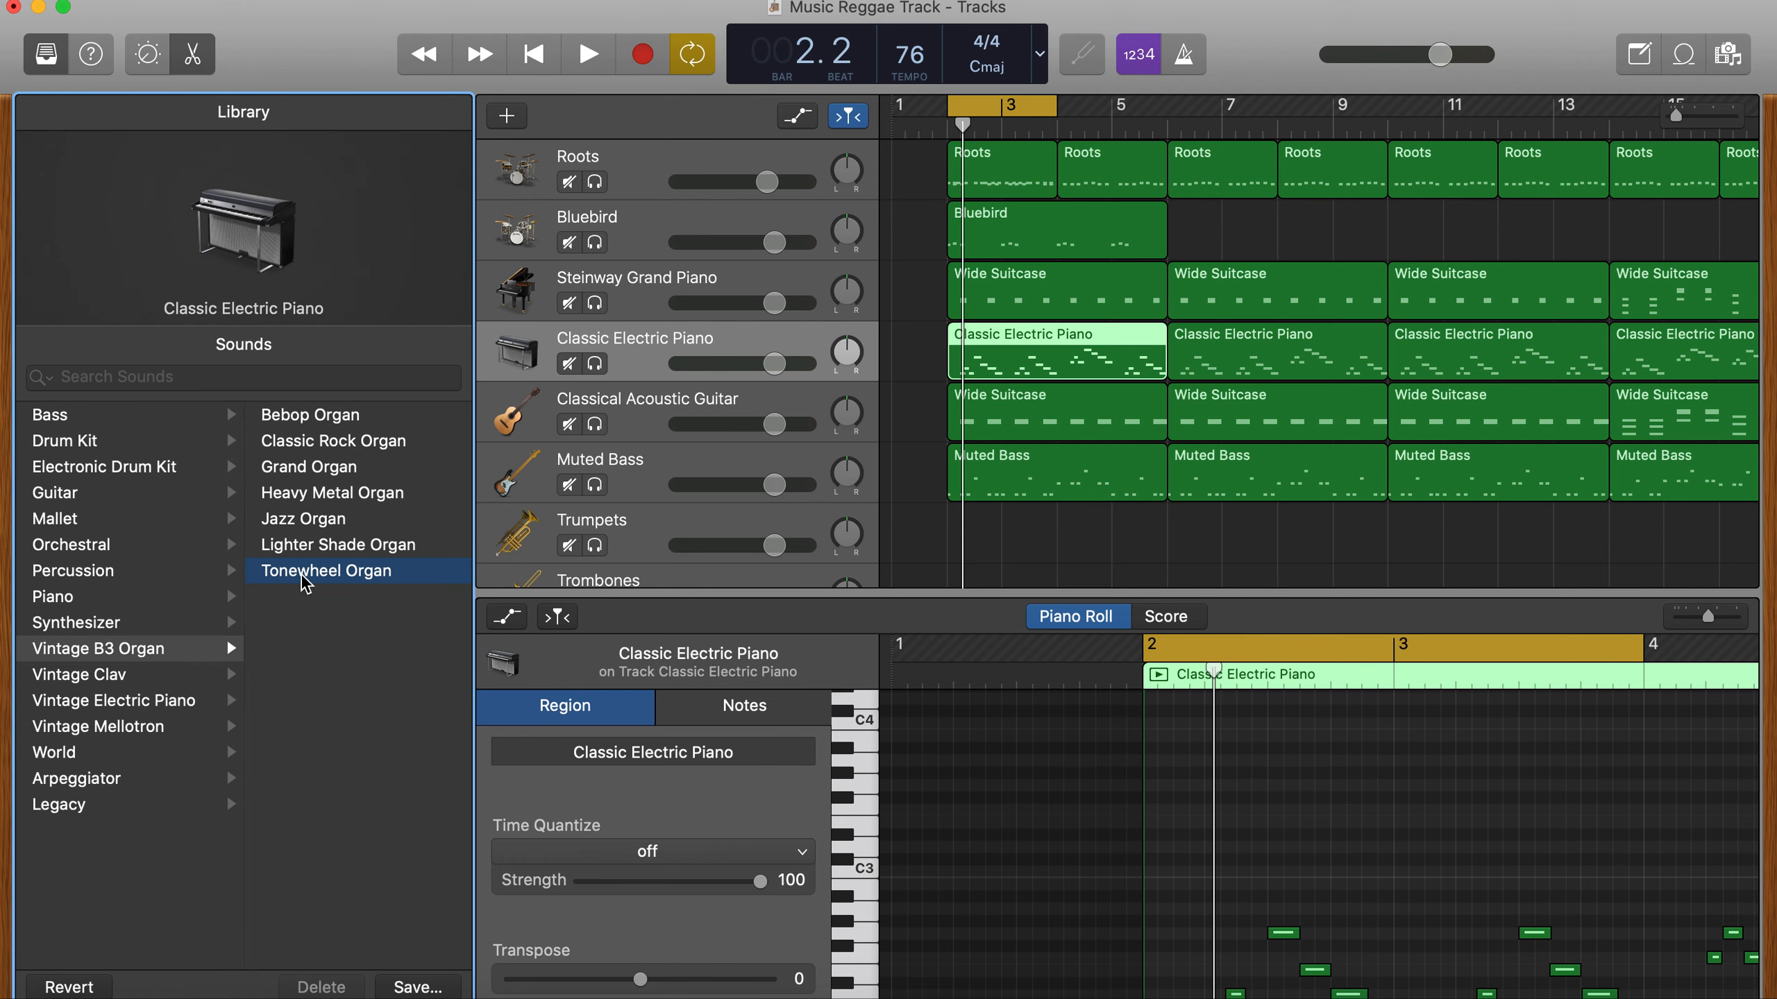
- Play the loop to hear the Tonewheel Organ and hide the Library and Smart Controls
key(space)
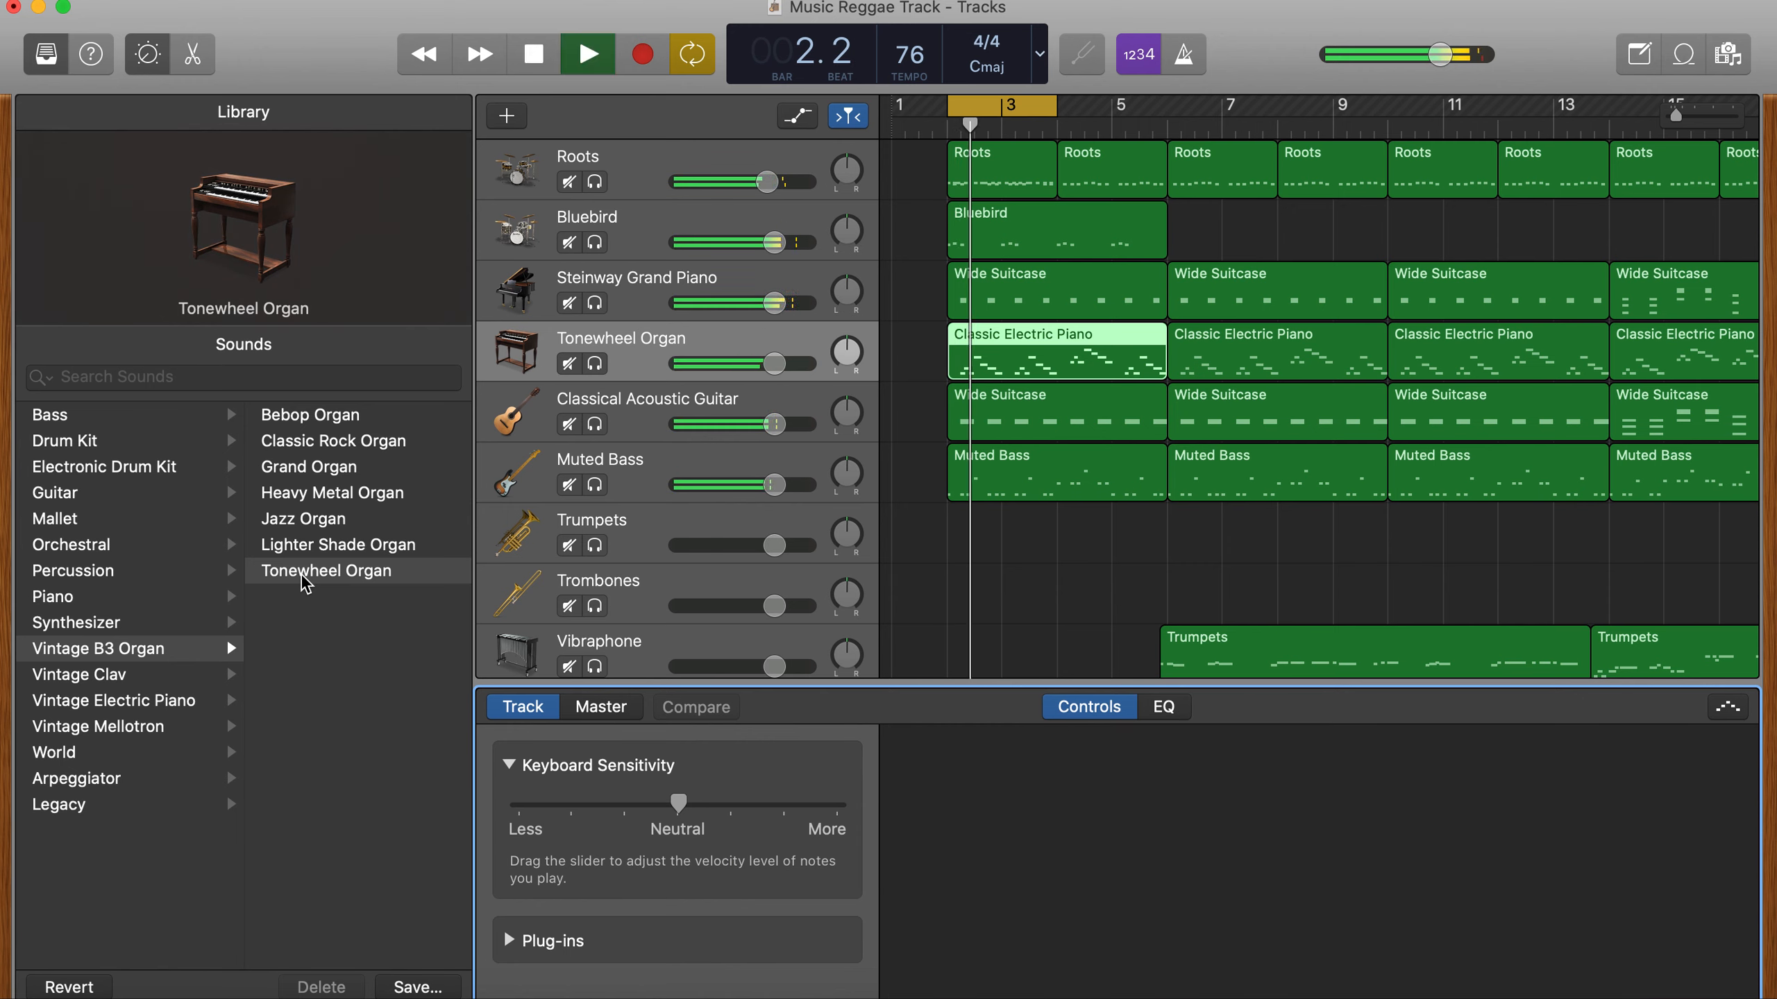
key(space)
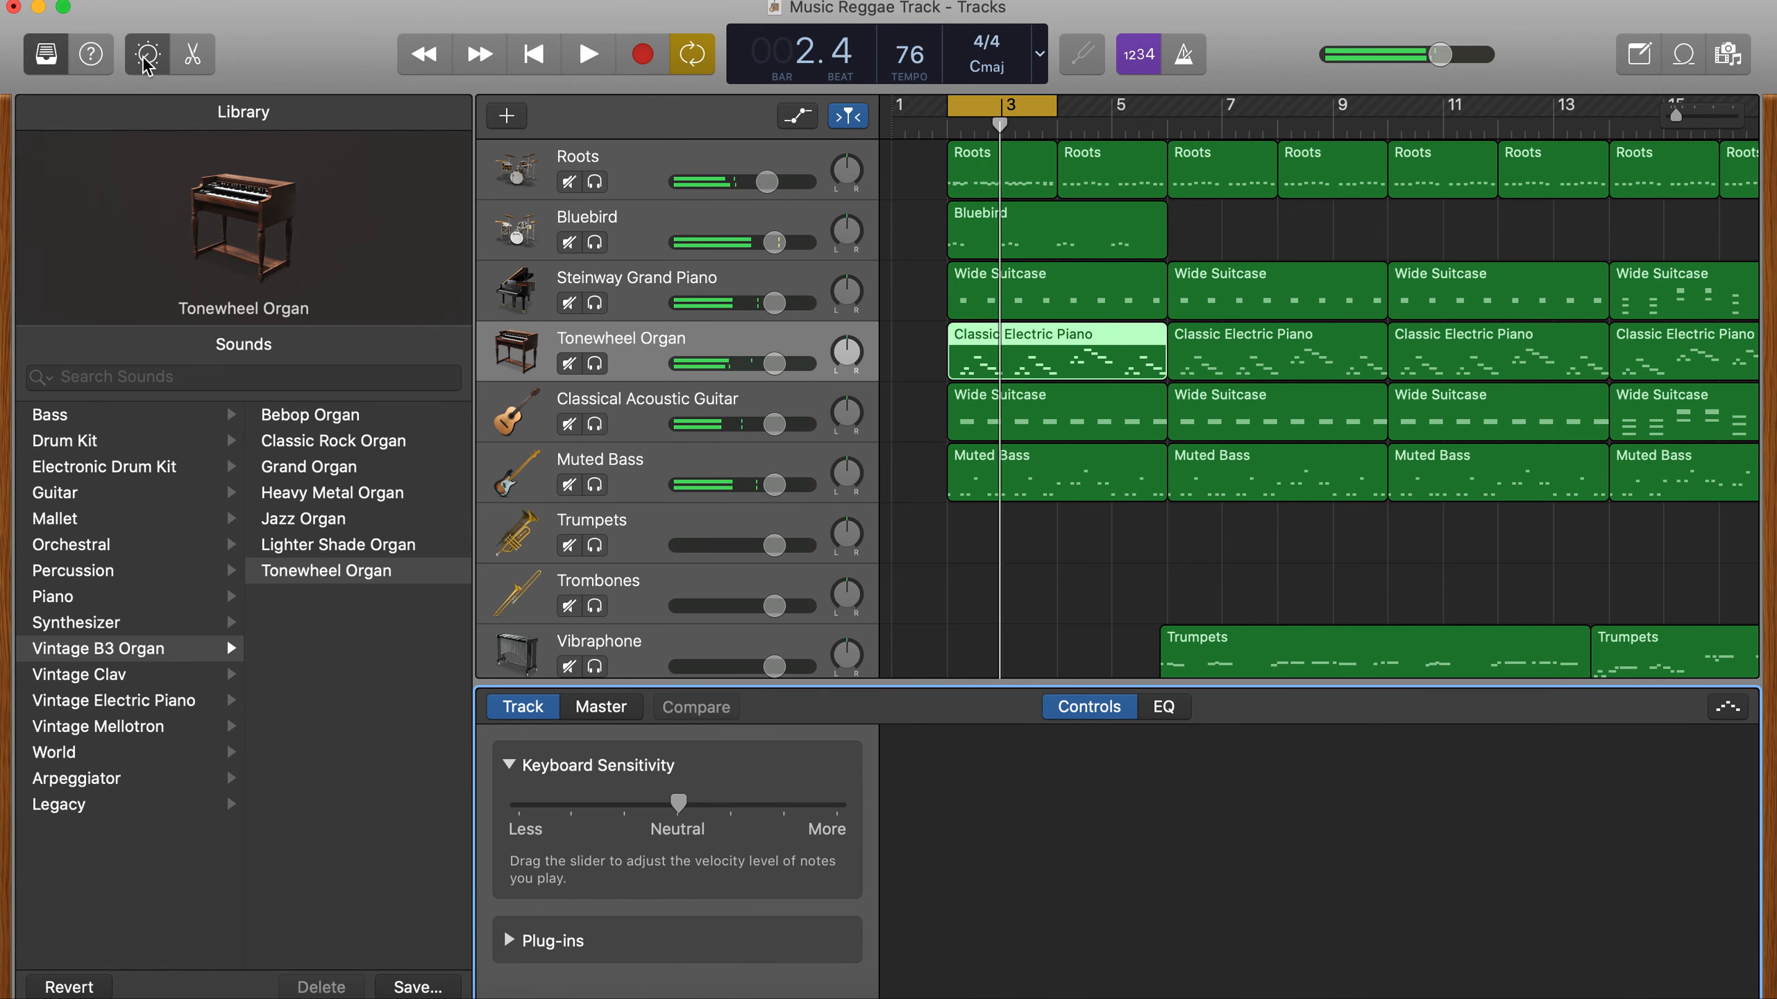
click(147, 56)
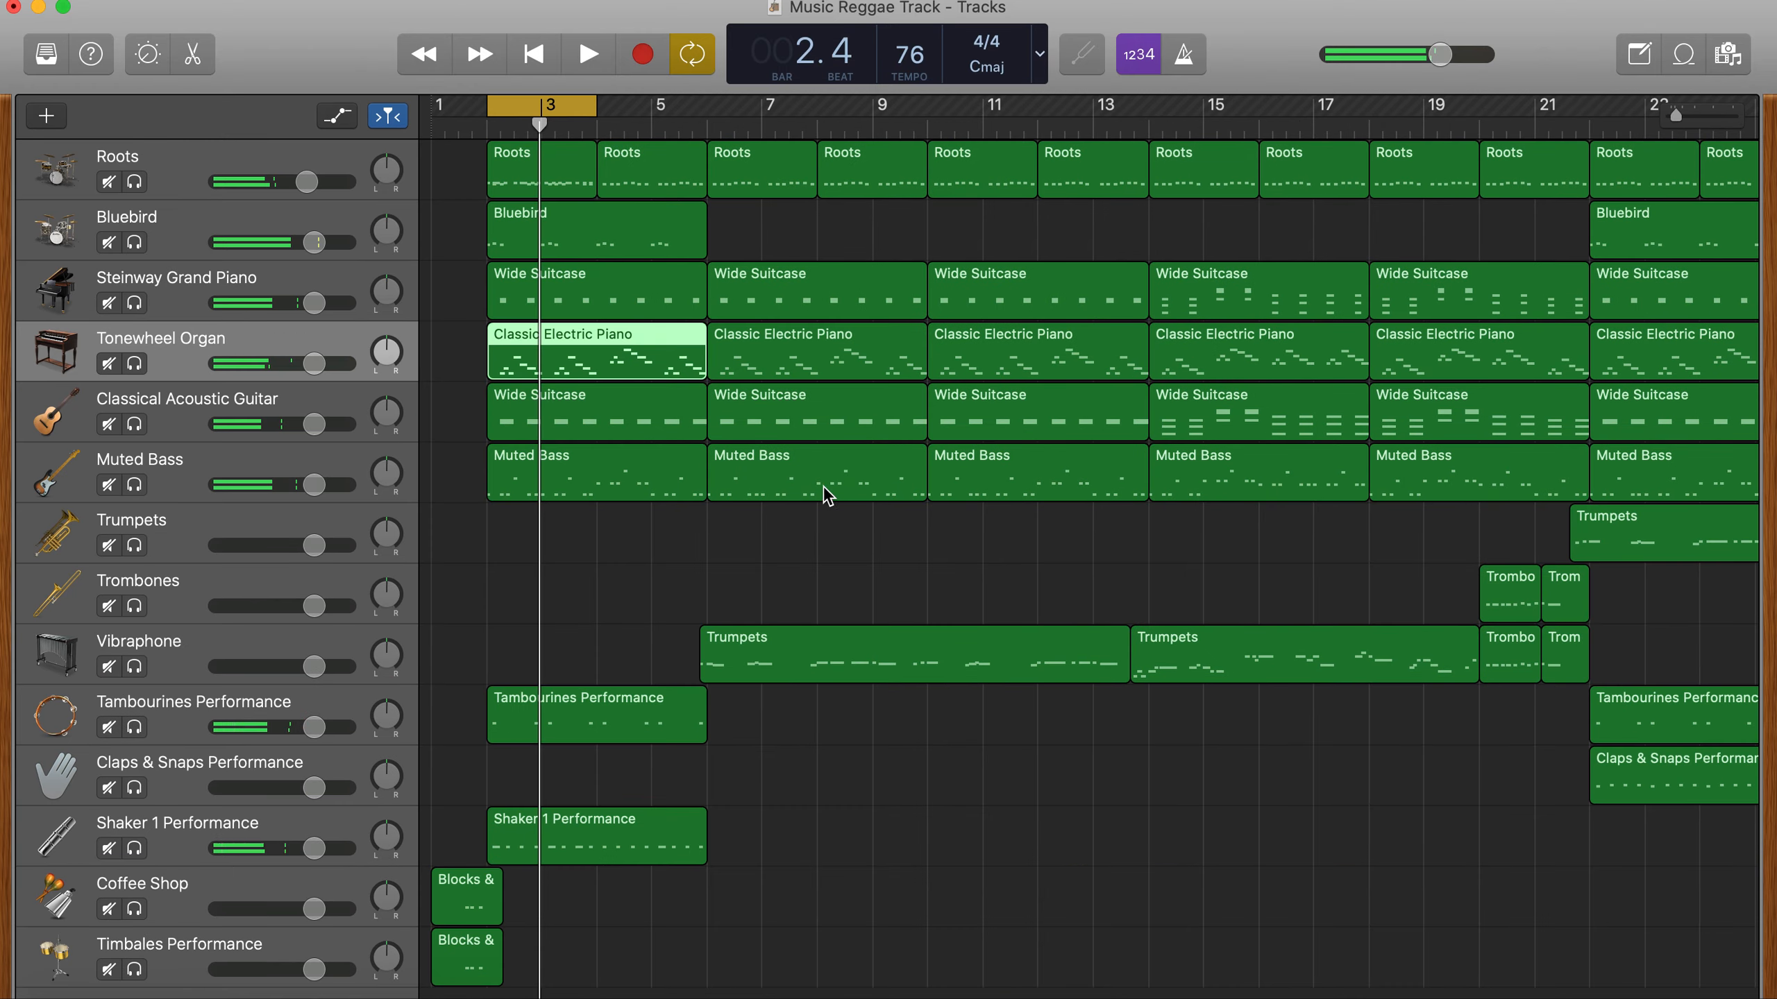
- Raise all notes of the Tonewheel Organ track by one octave in the piano roll
click(448, 370)
click(514, 357)
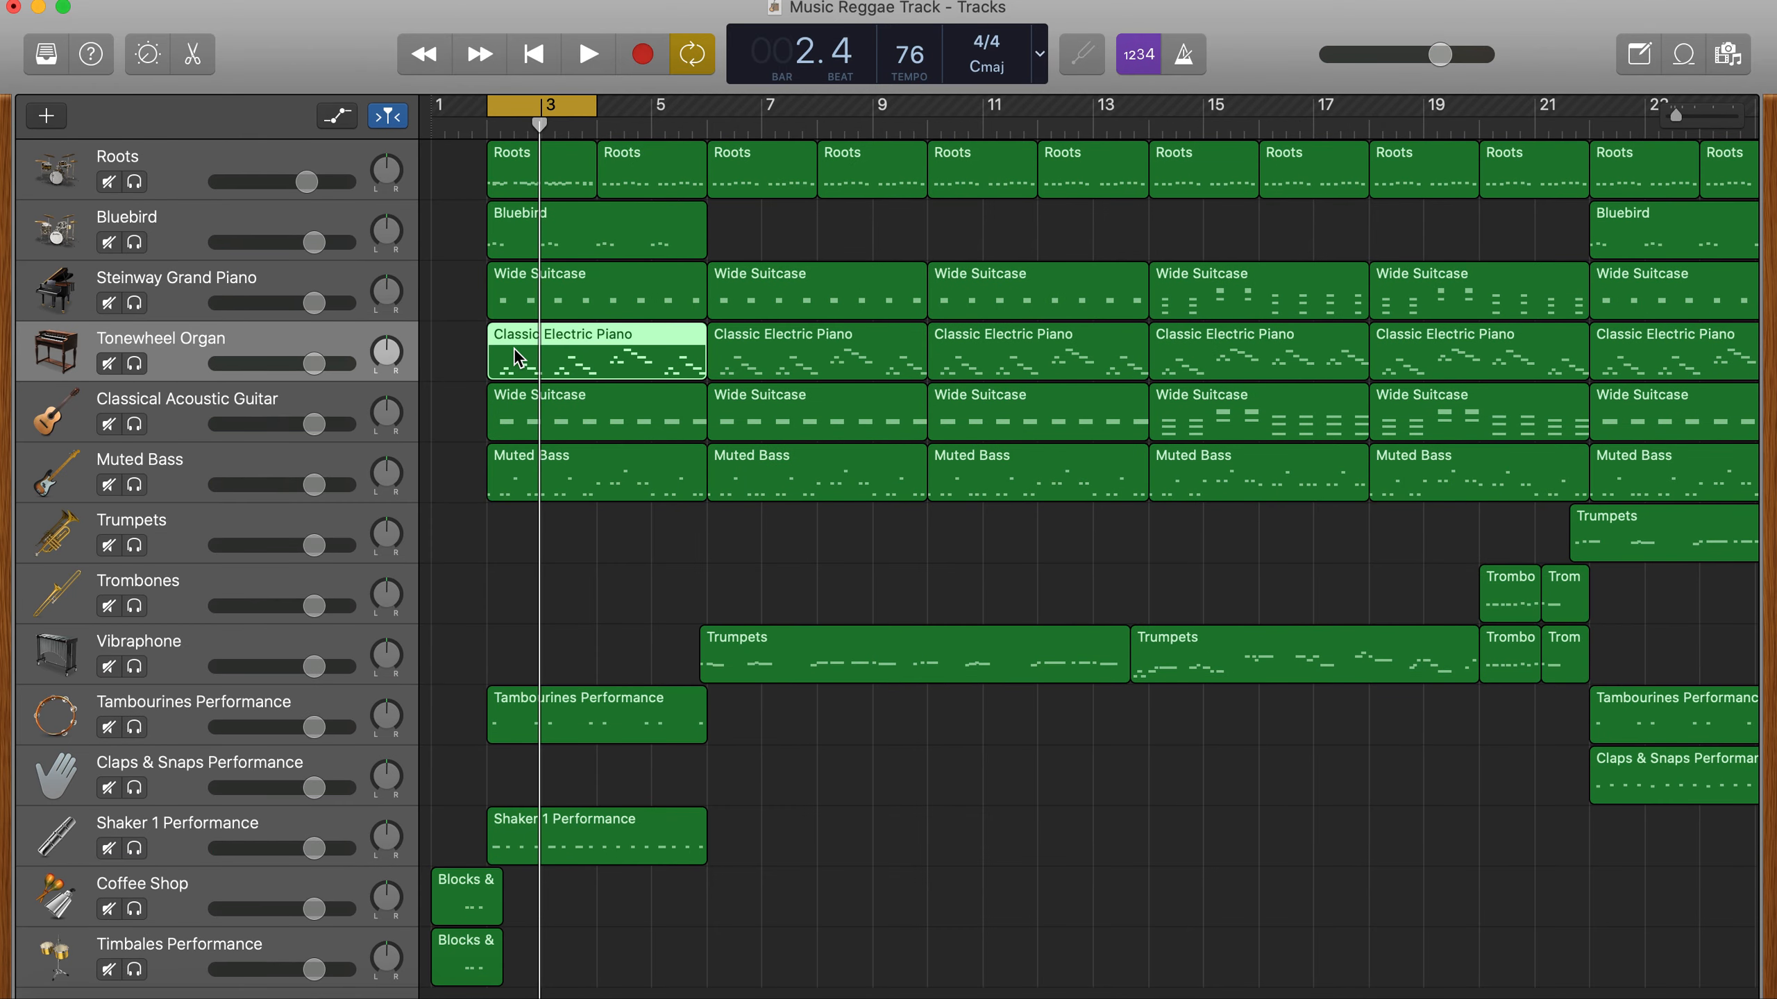
double_click(514, 347)
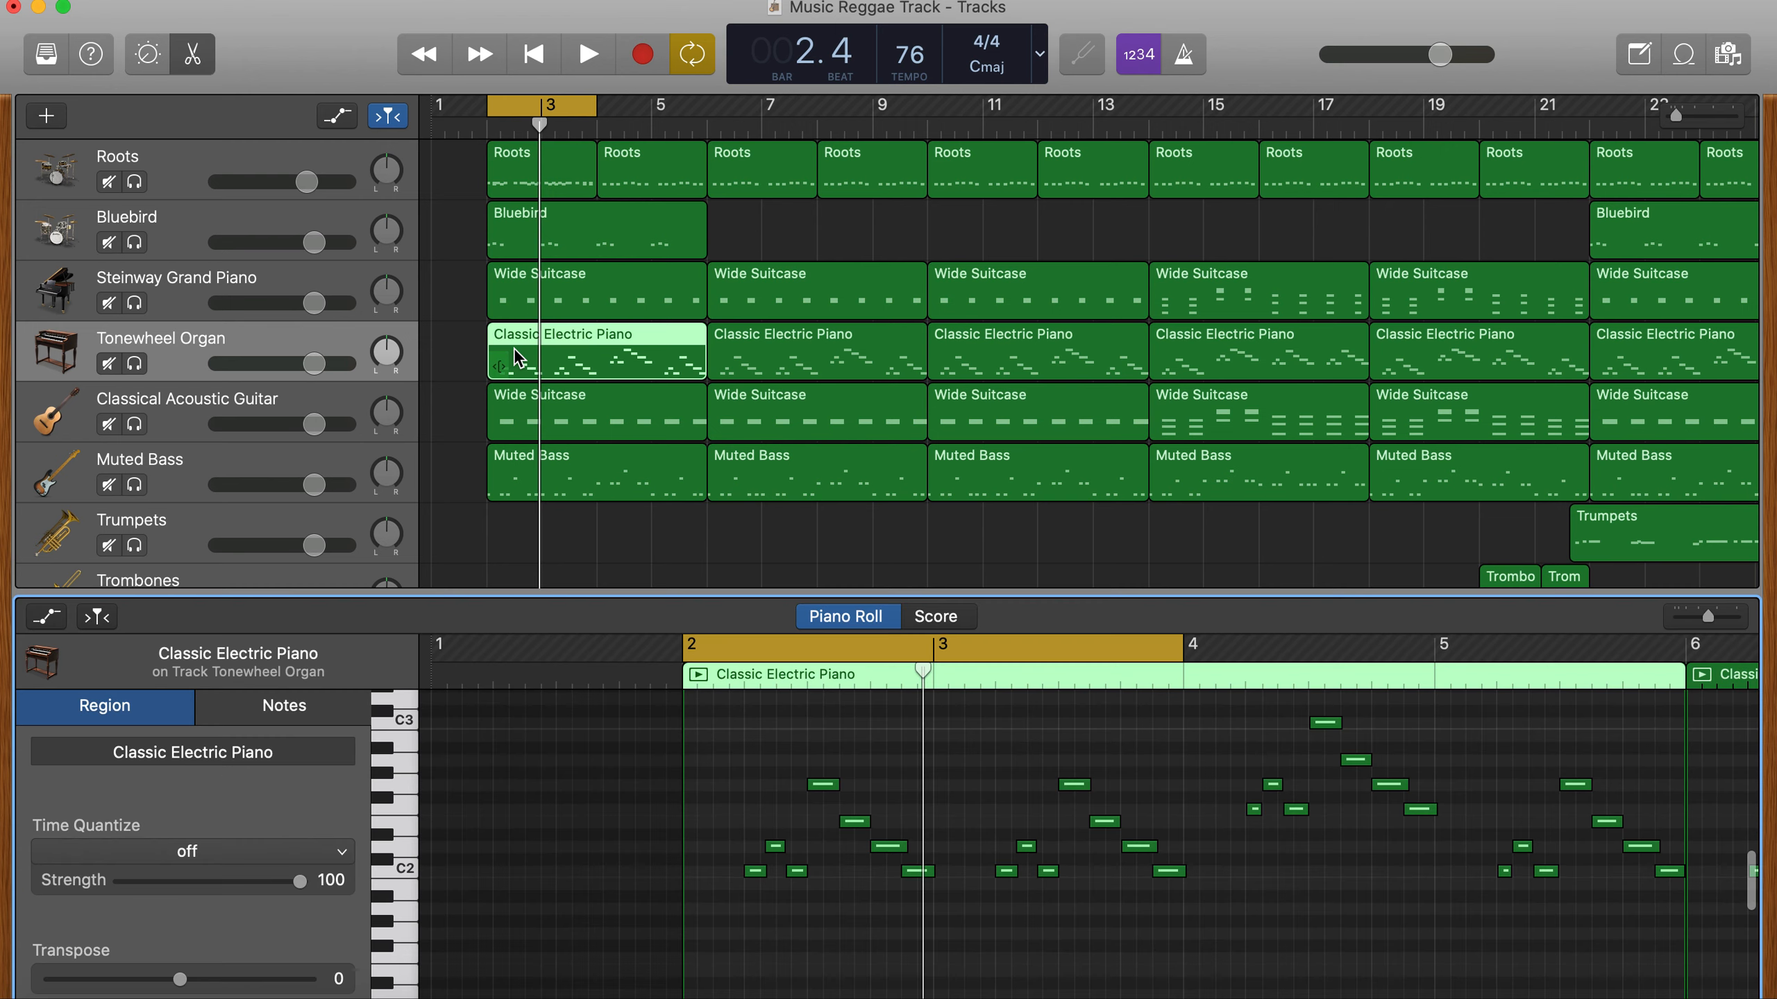
click(644, 840)
key(super+a)
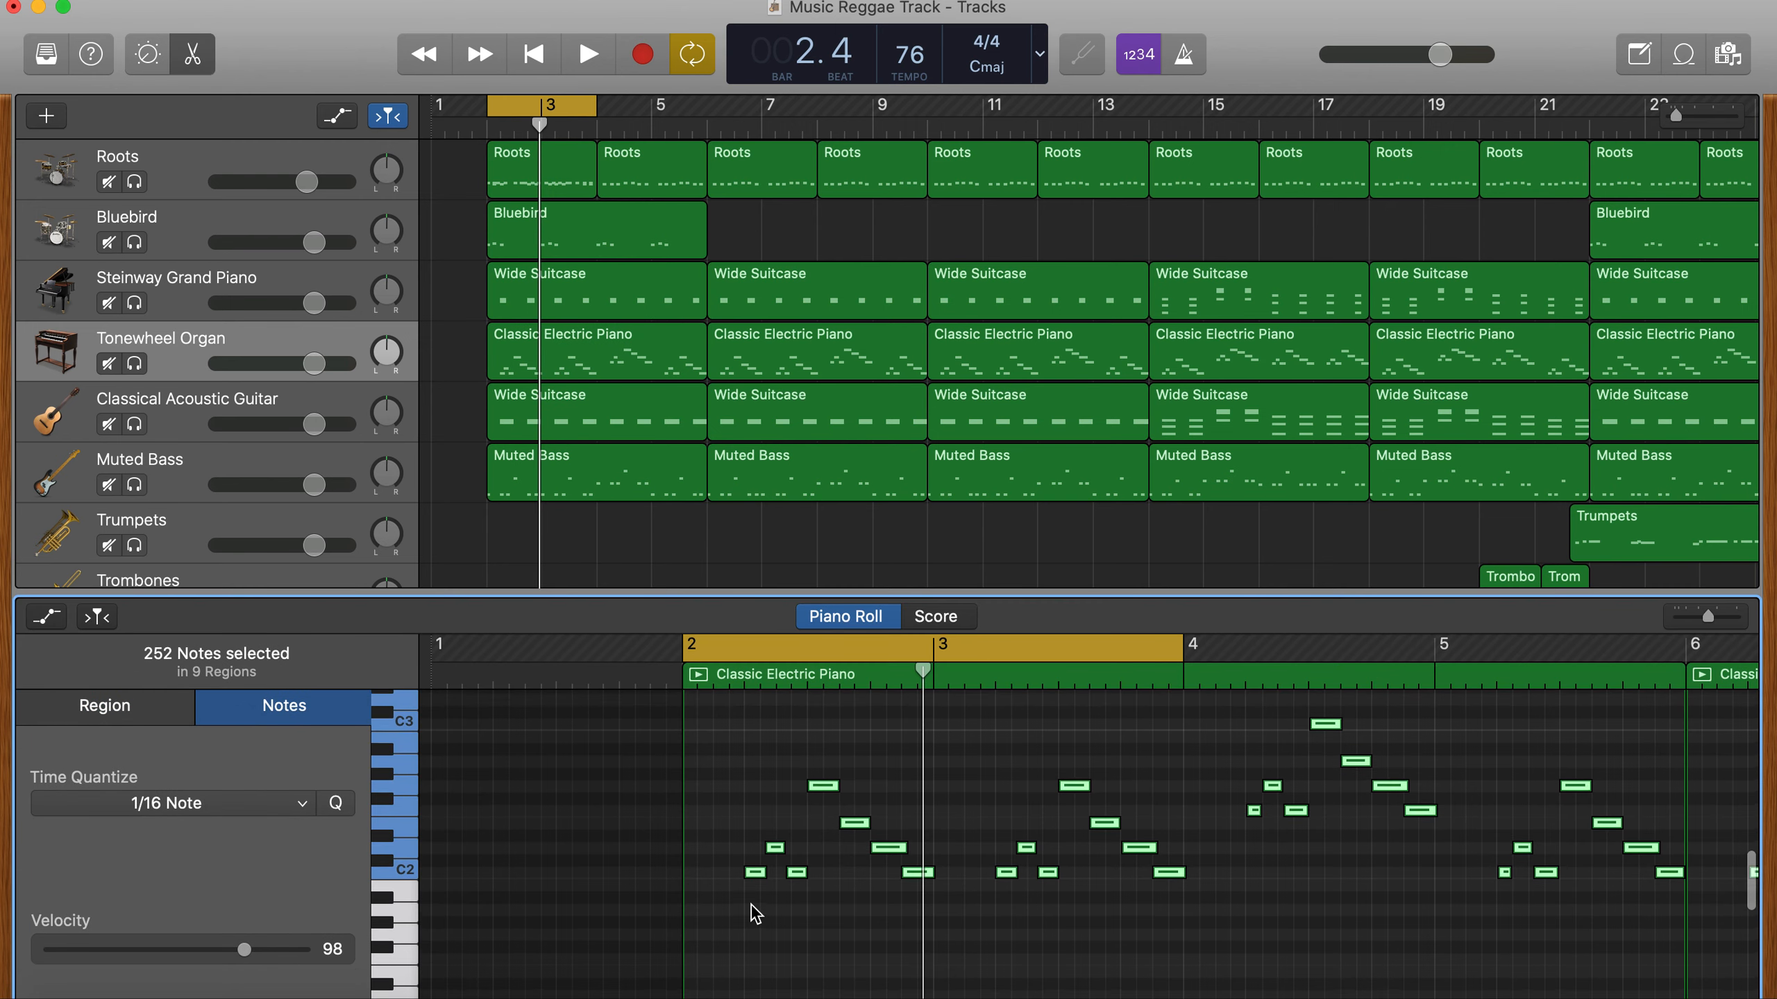
scroll(752, 907, up, 3)
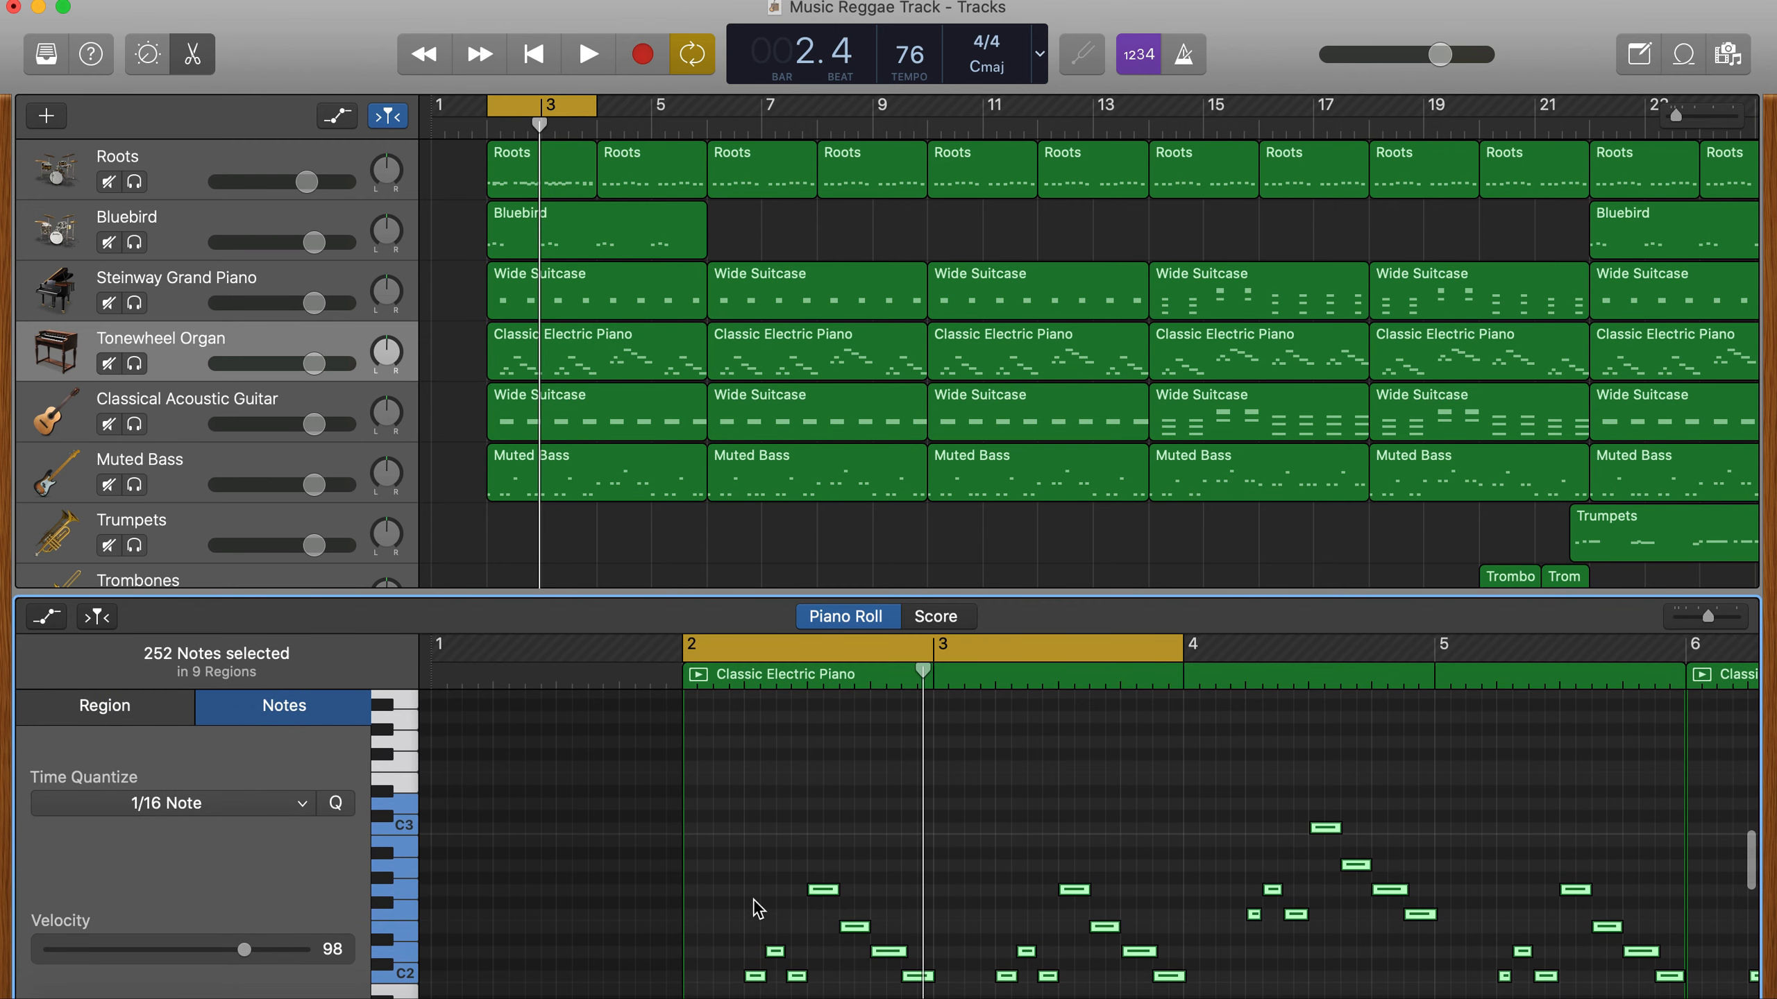
drag(756, 976, 759, 833)
- Duplicate all the Tonewheel Organ notes one octave higher and play the loop
scroll(759, 834, up, 4)
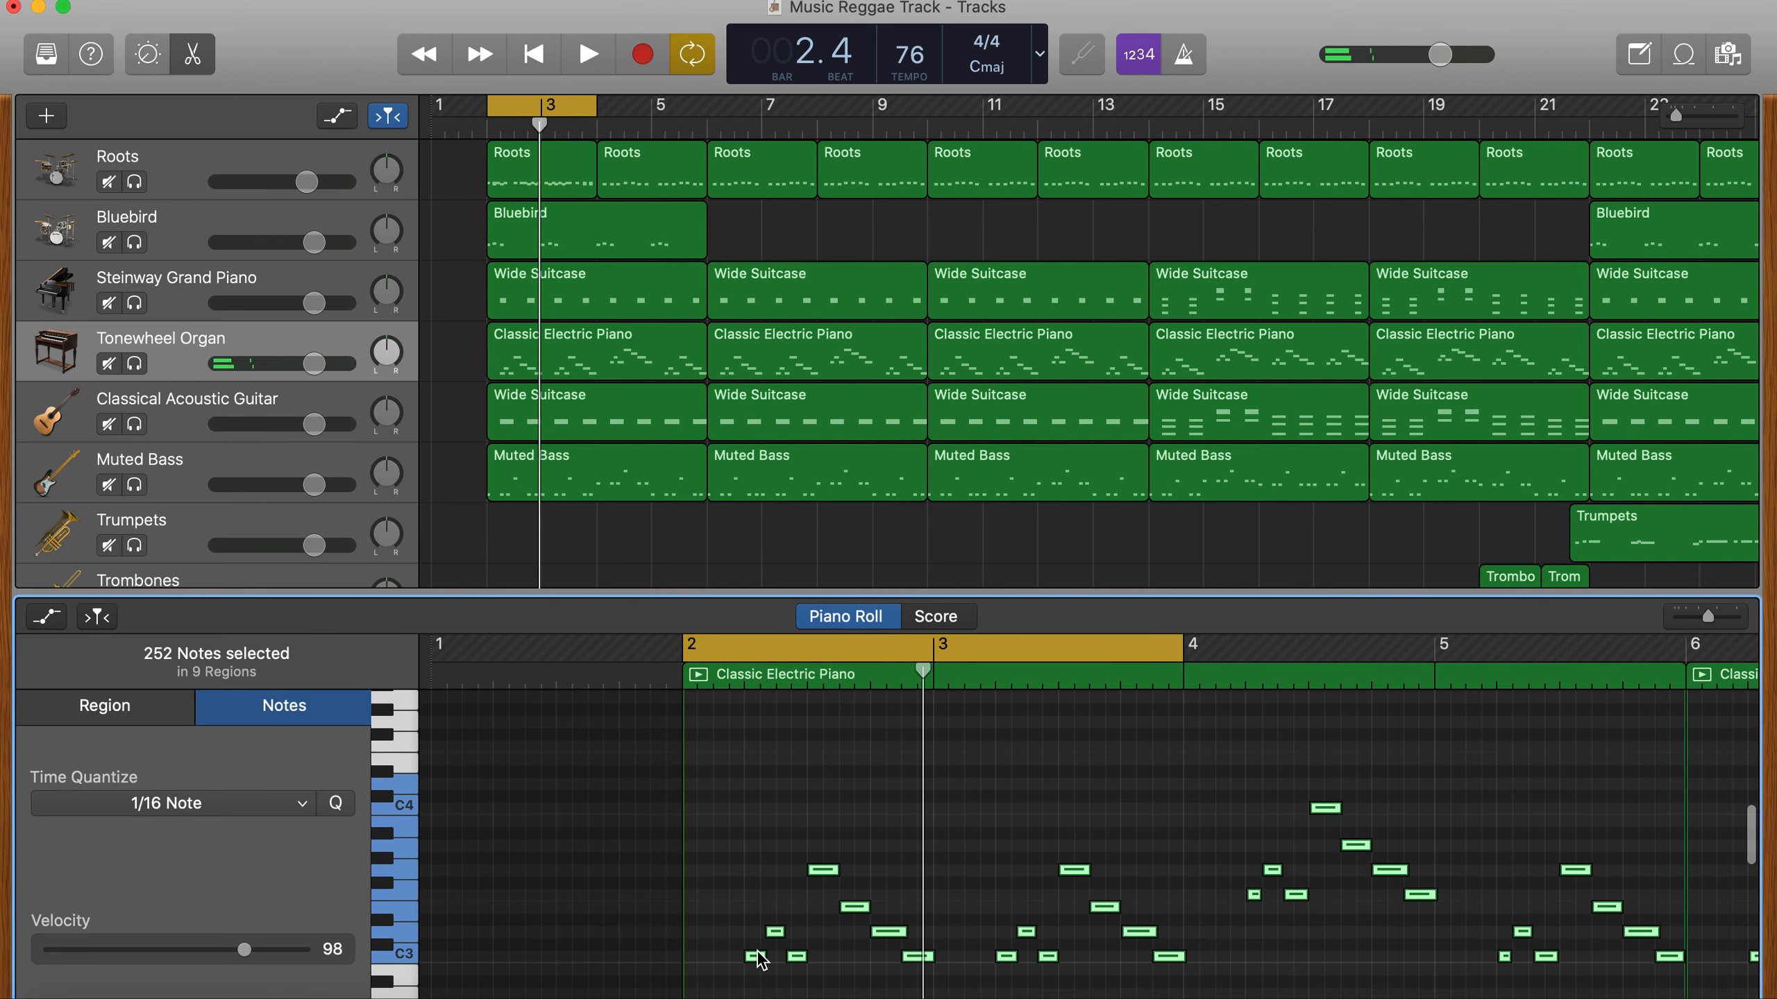
drag(760, 967, 762, 810)
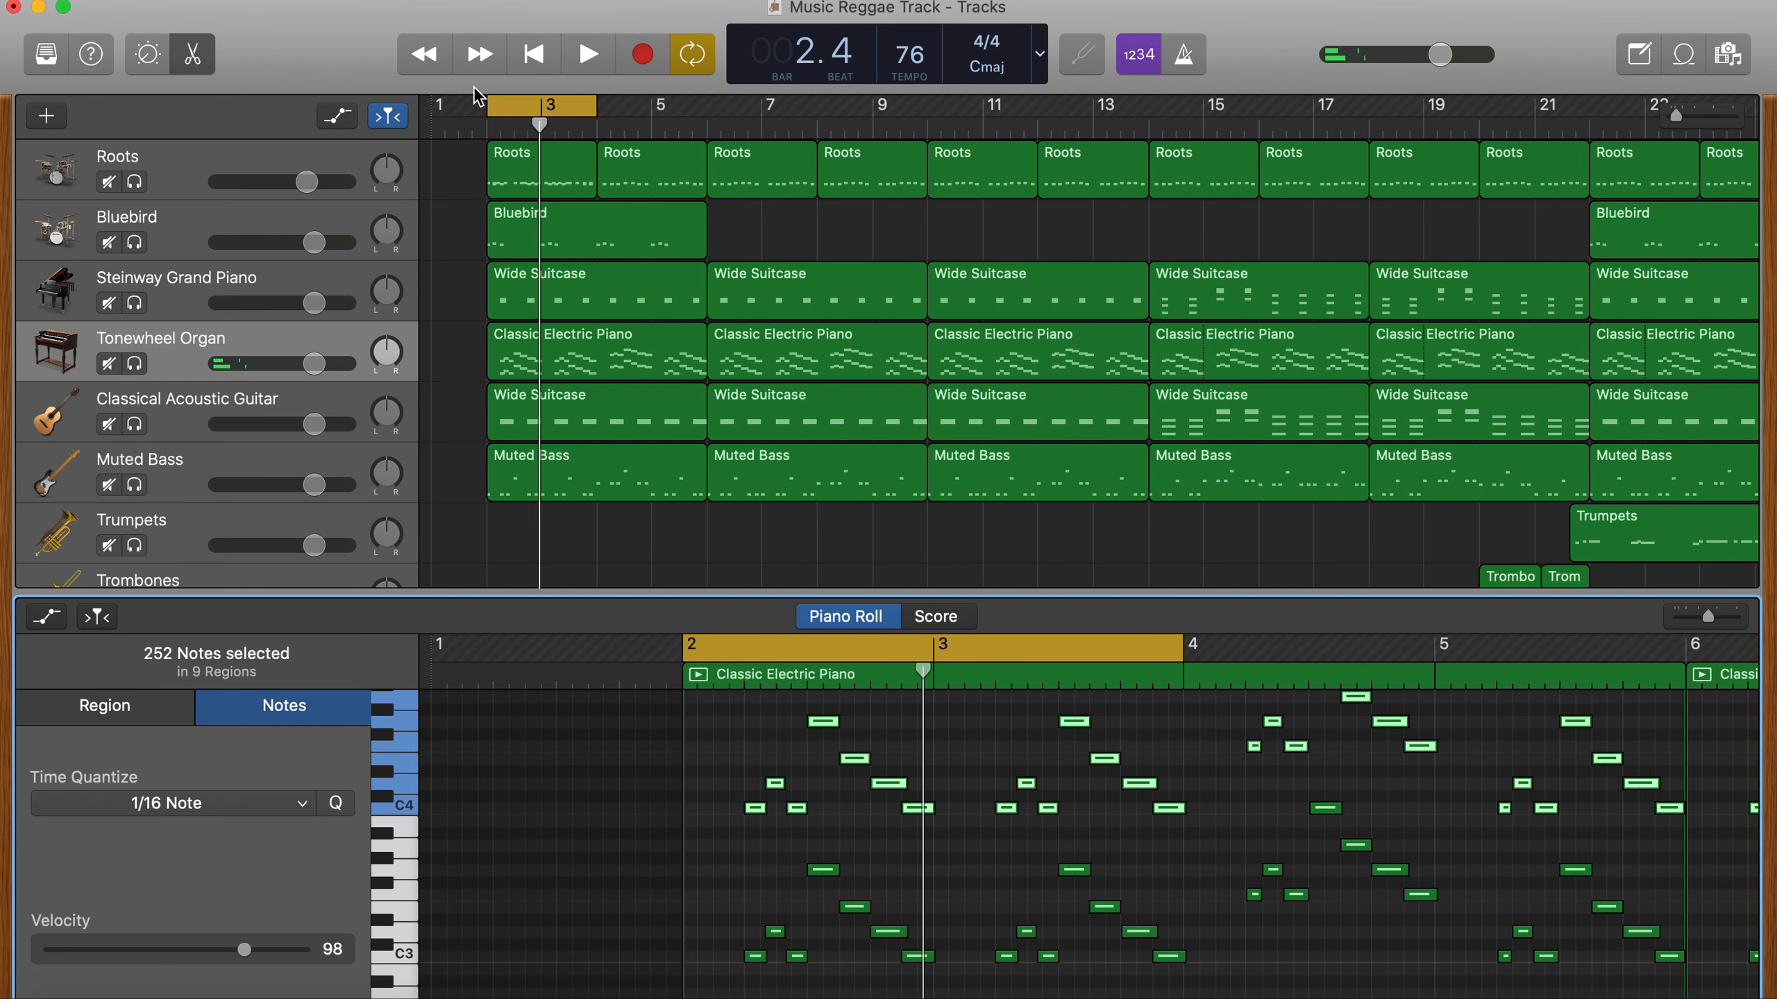
key(space)
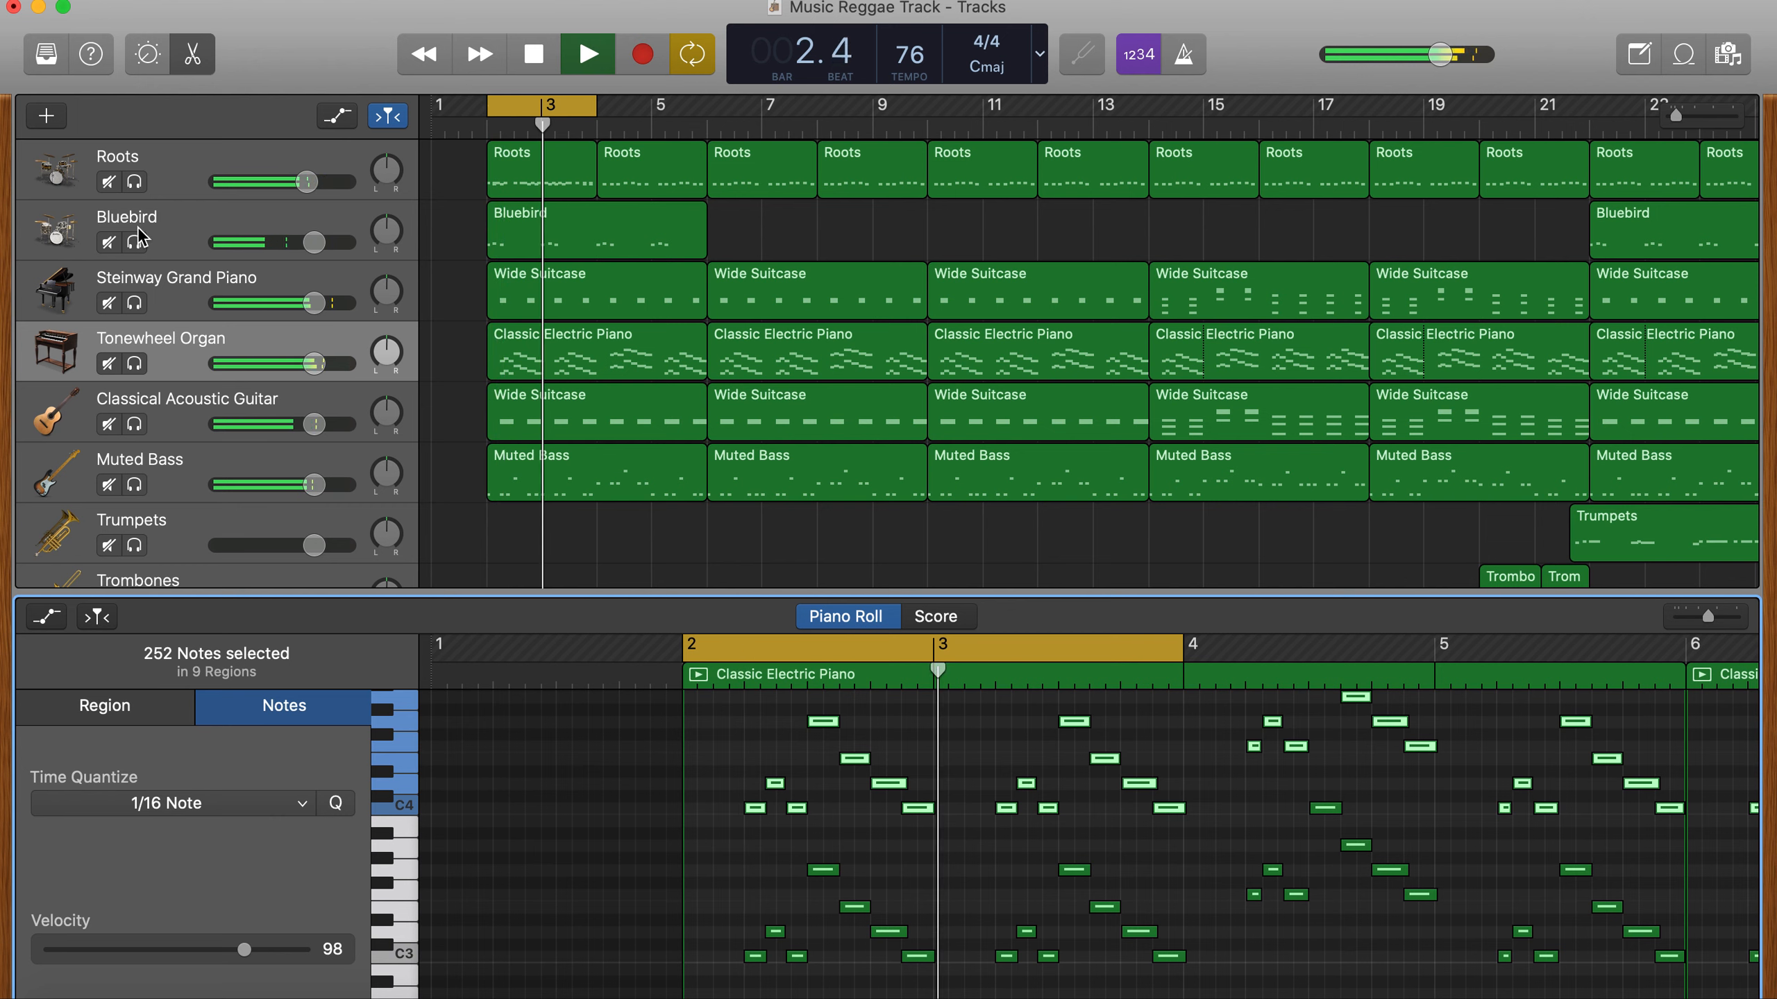
- Lower the Tonewheel Organ track's volume slightly during playback and save the project
click(315, 365)
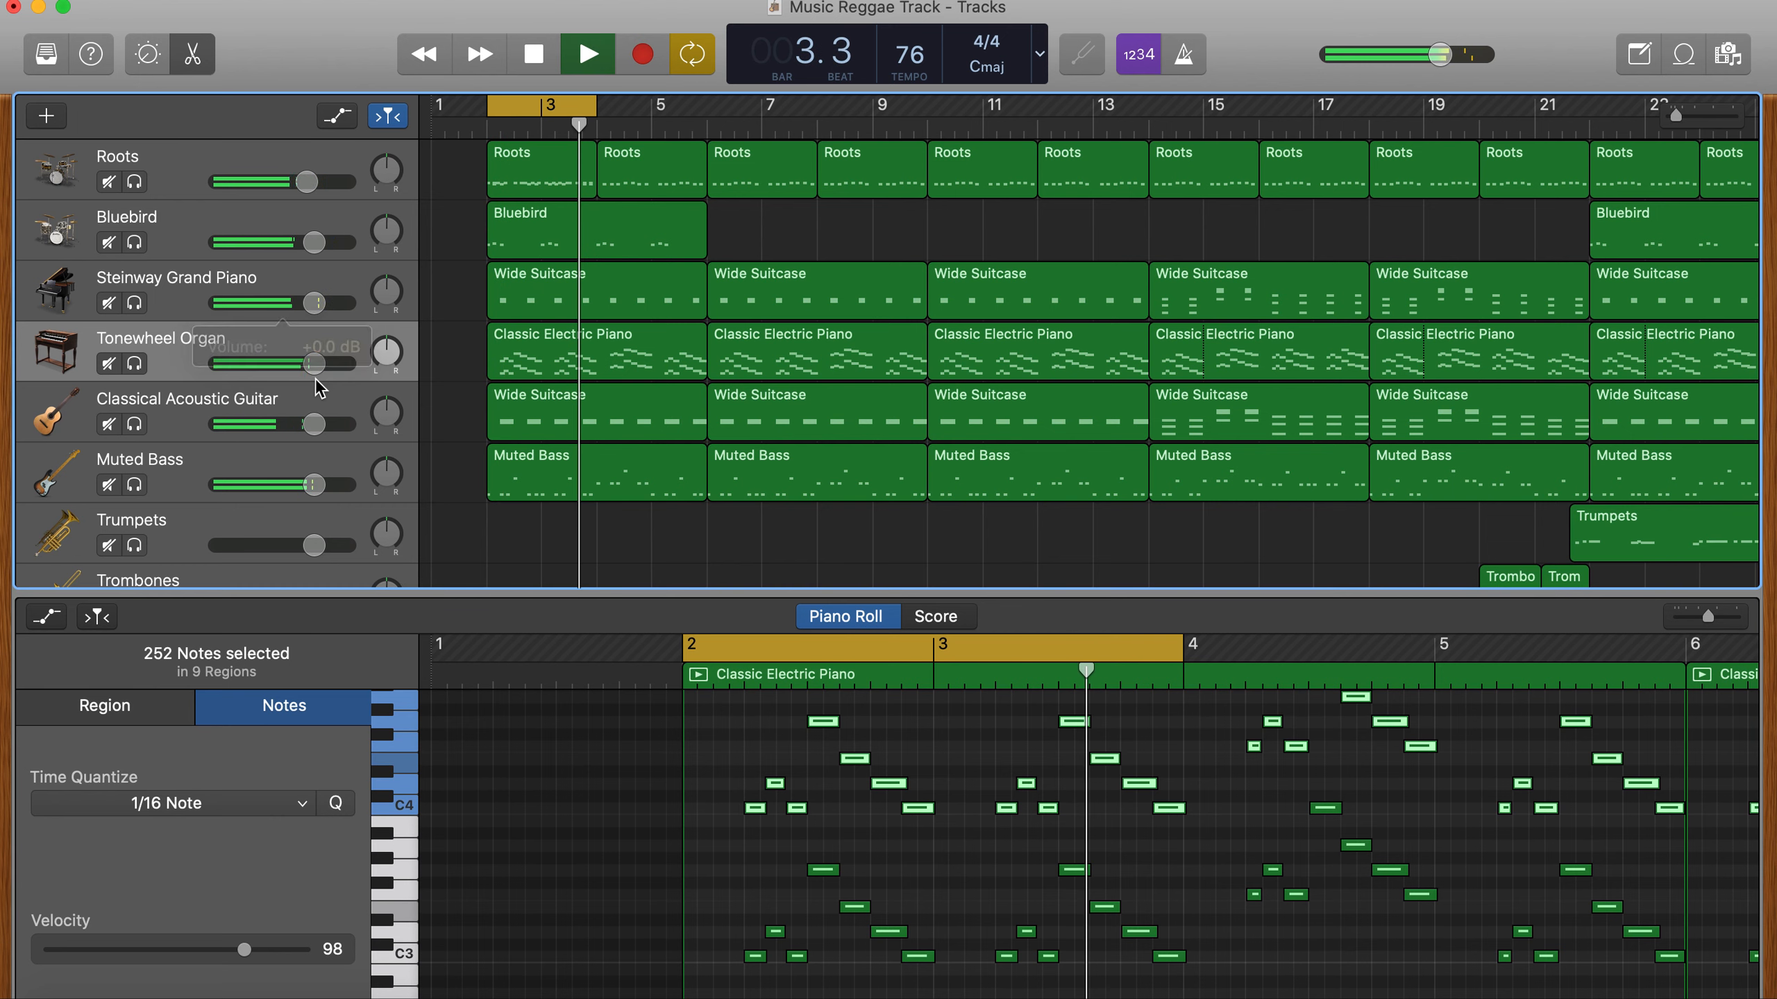
drag(315, 371, 296, 358)
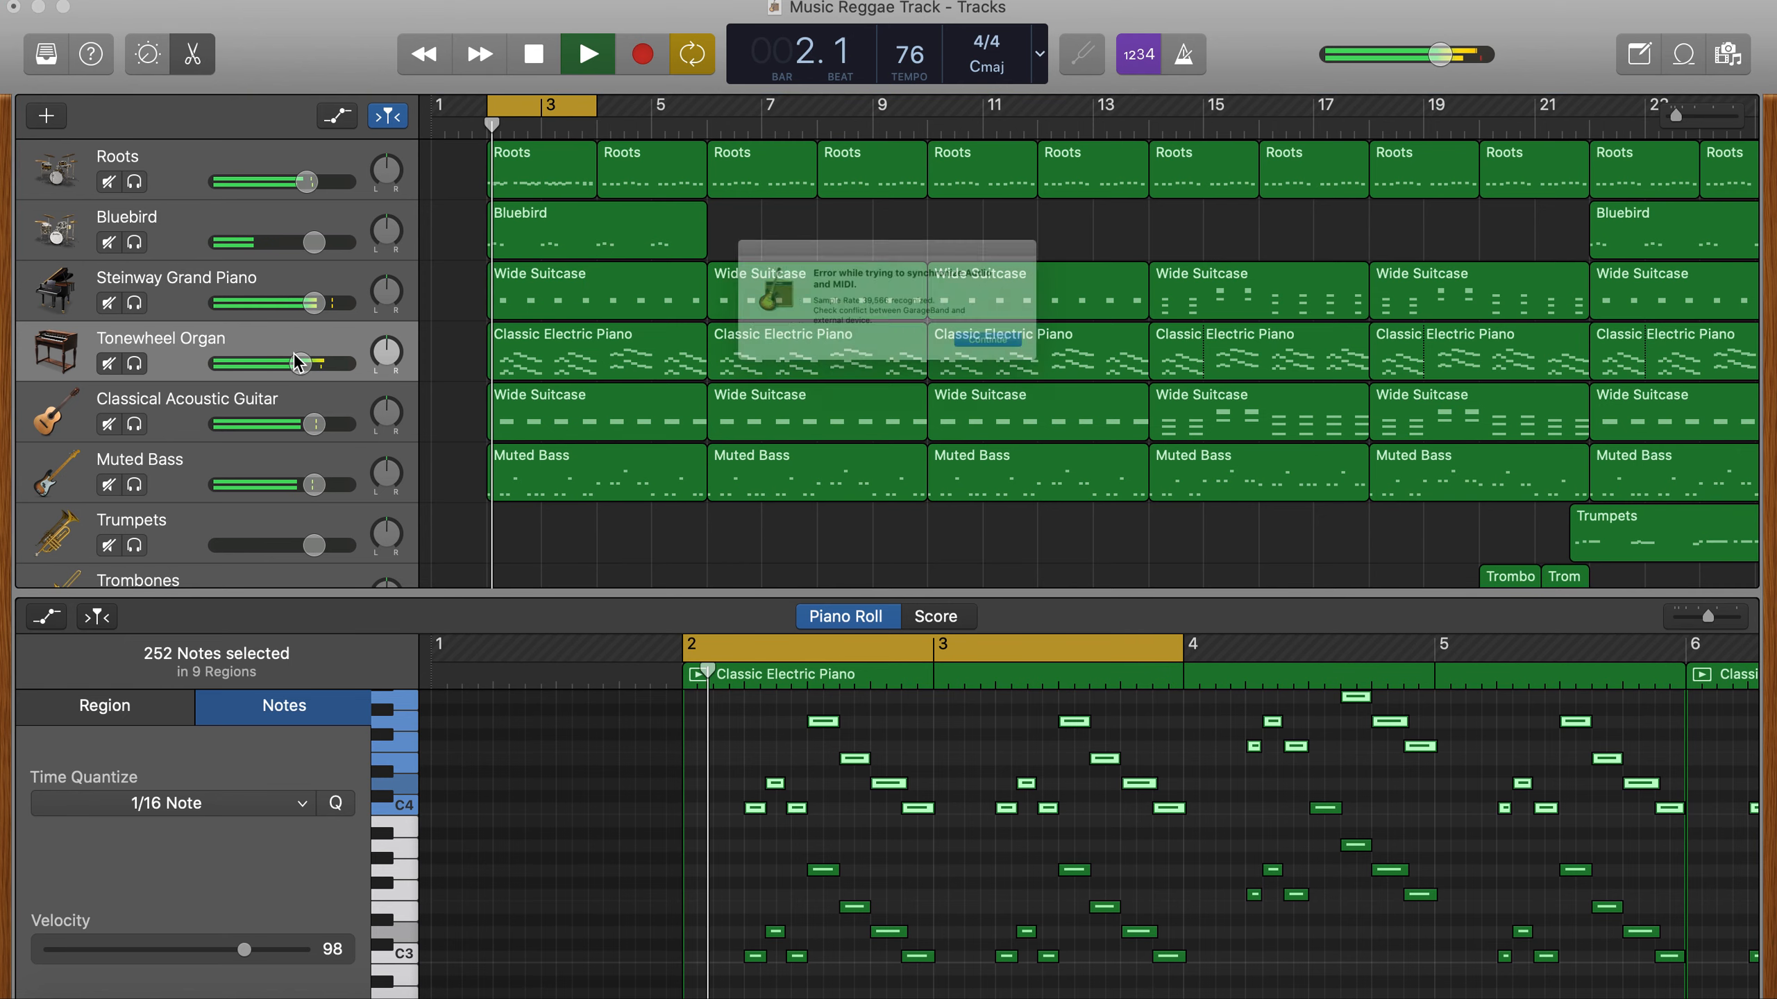
key(Return)
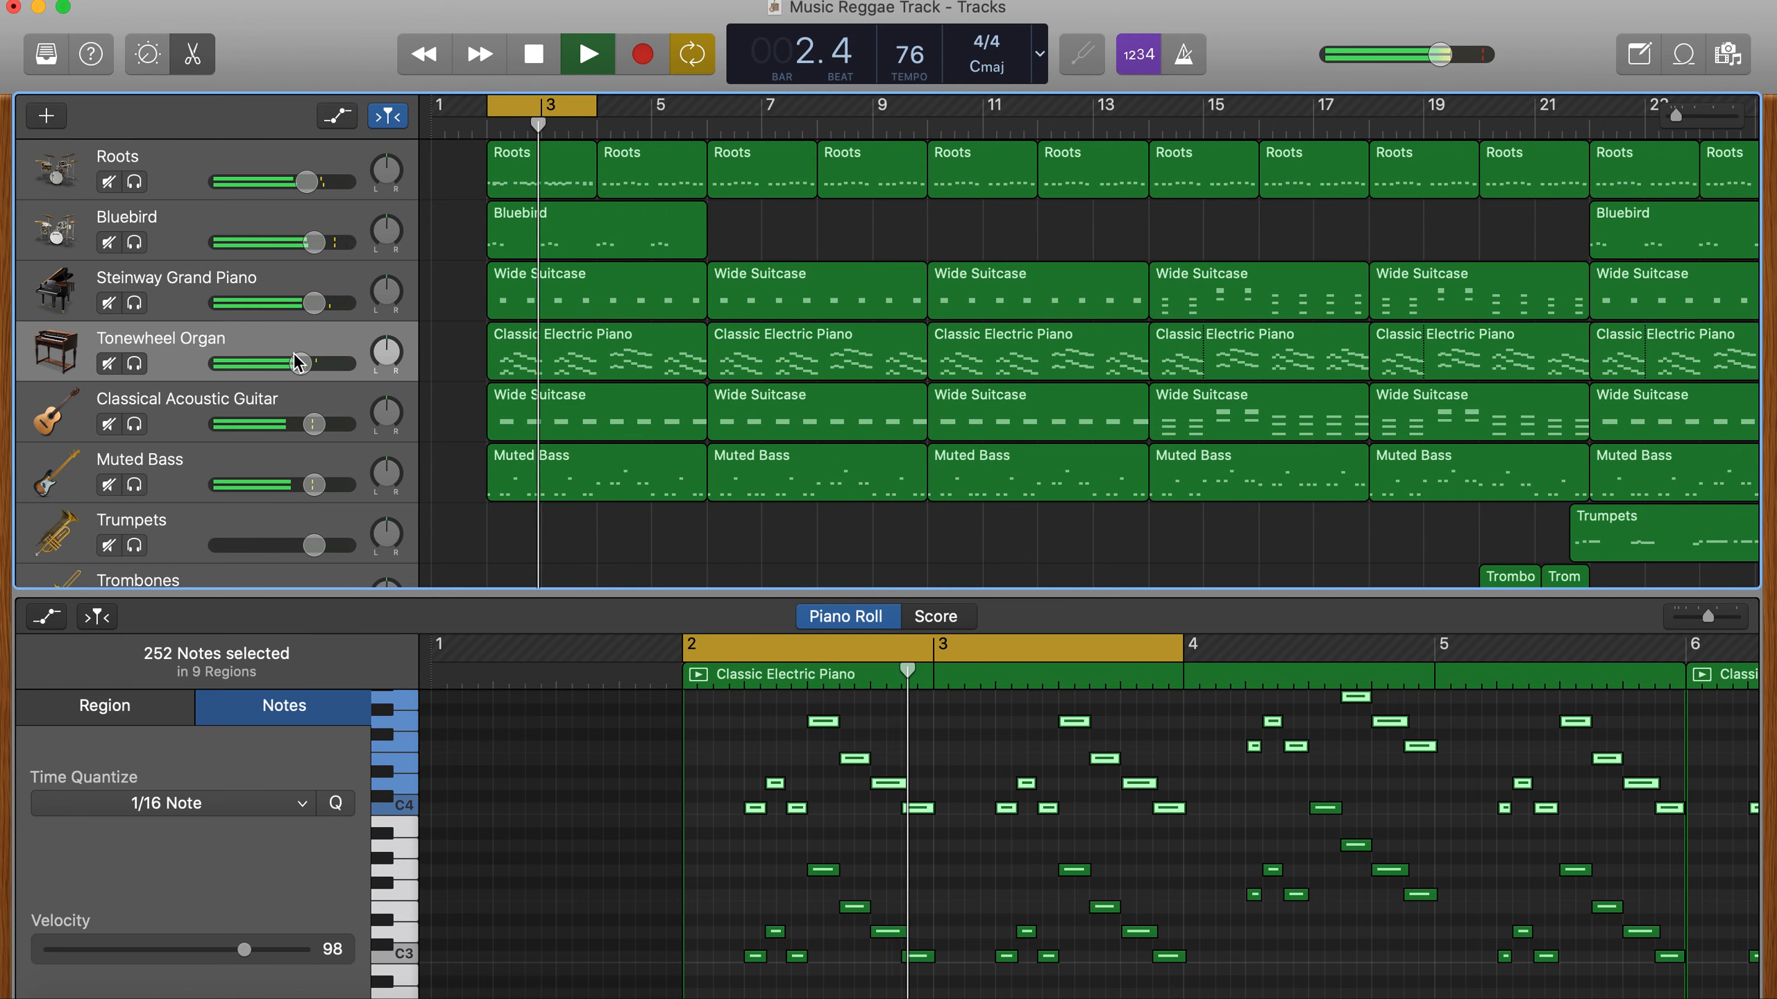
drag(304, 376, 284, 381)
key(space)
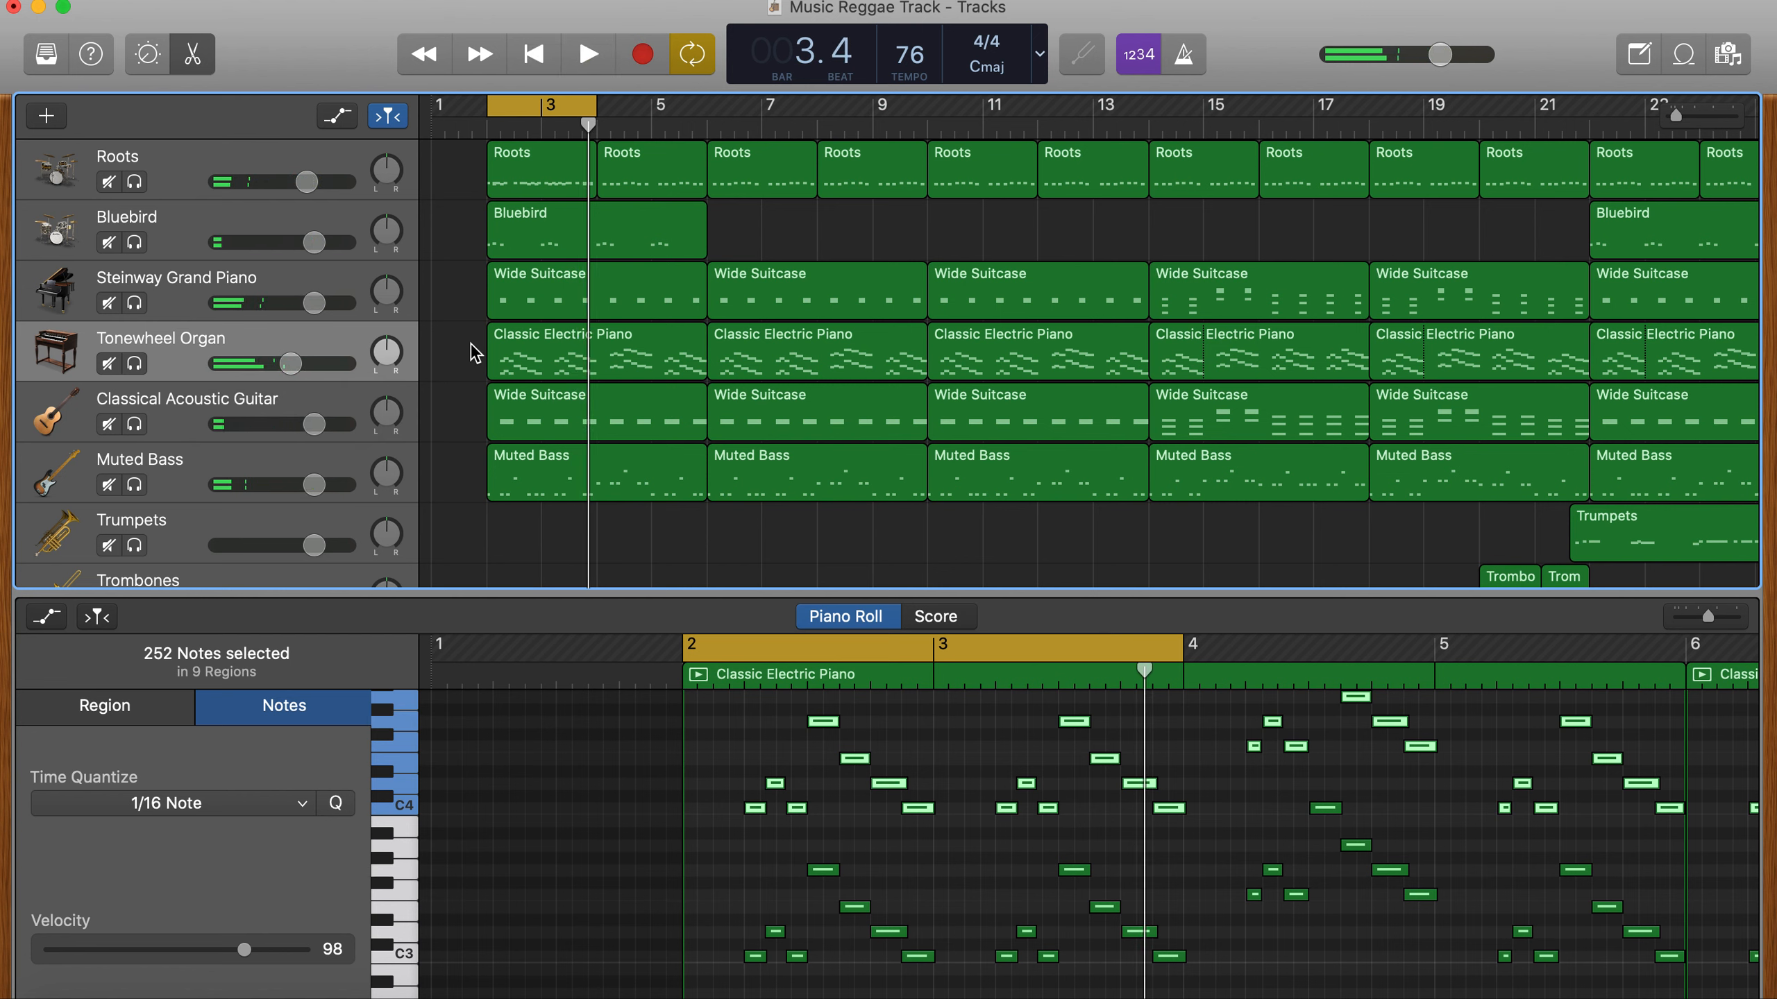
key(super+s)
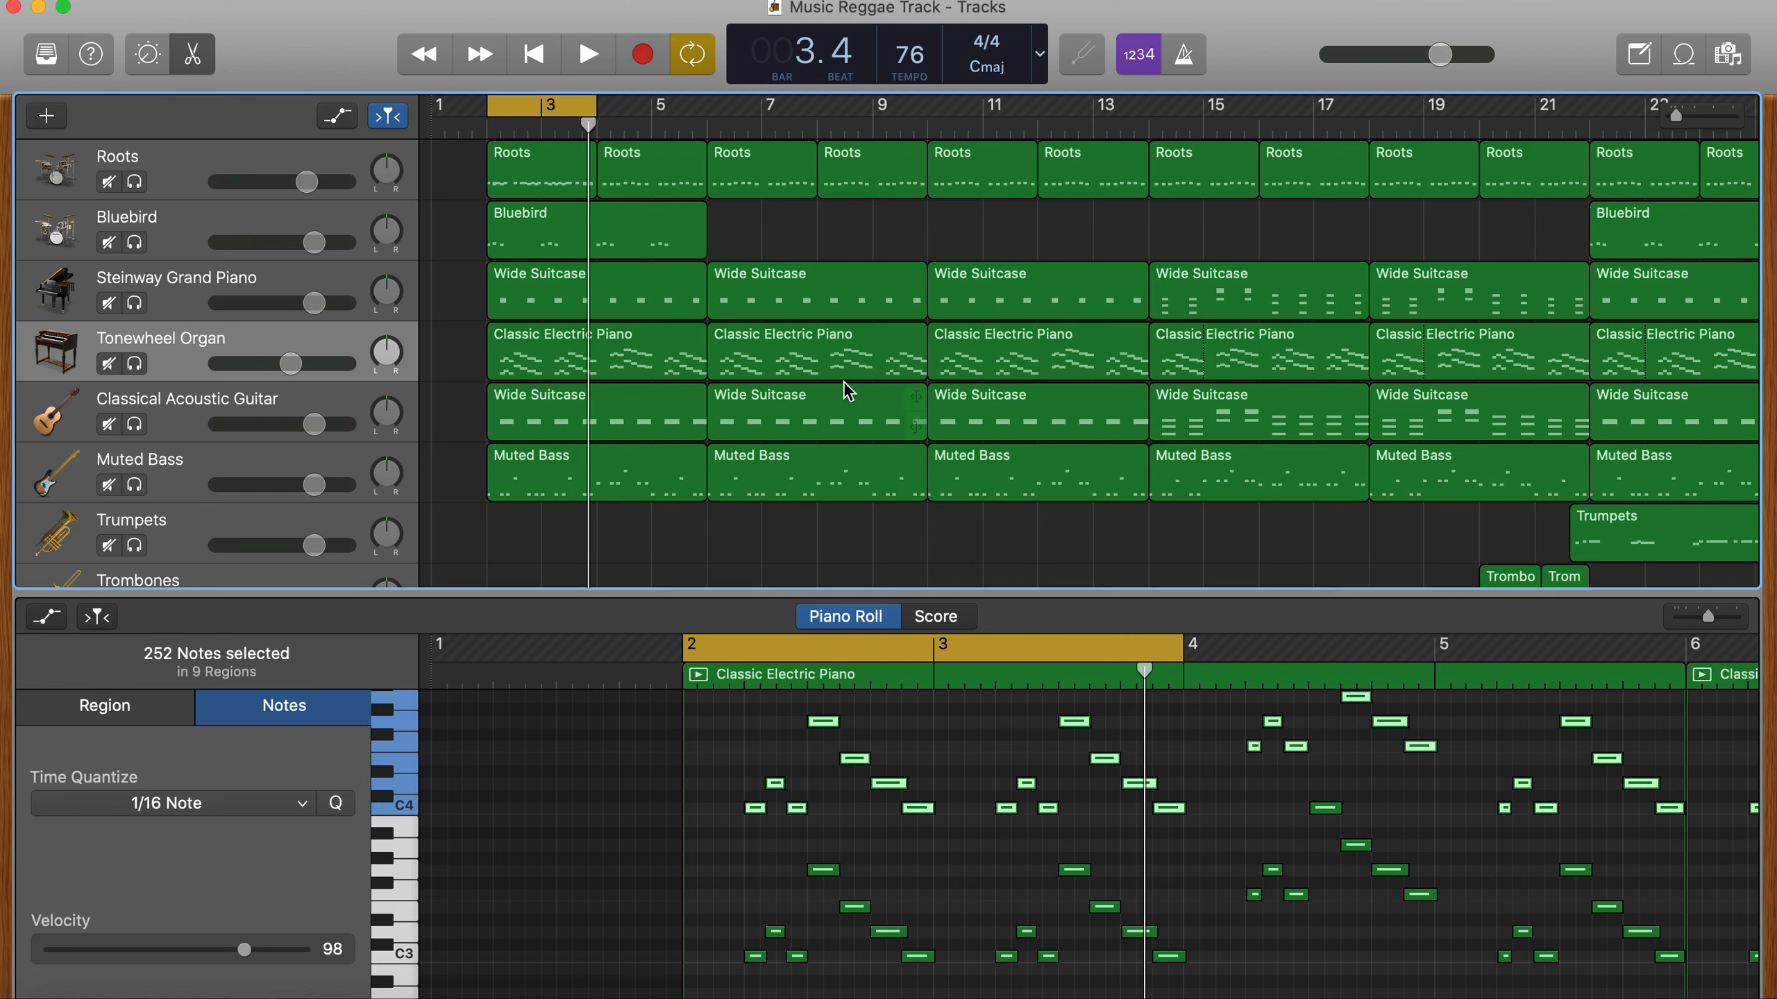
- Turn off cycling, hide the editor and play the song from the beginning
key(c)
key(Return)
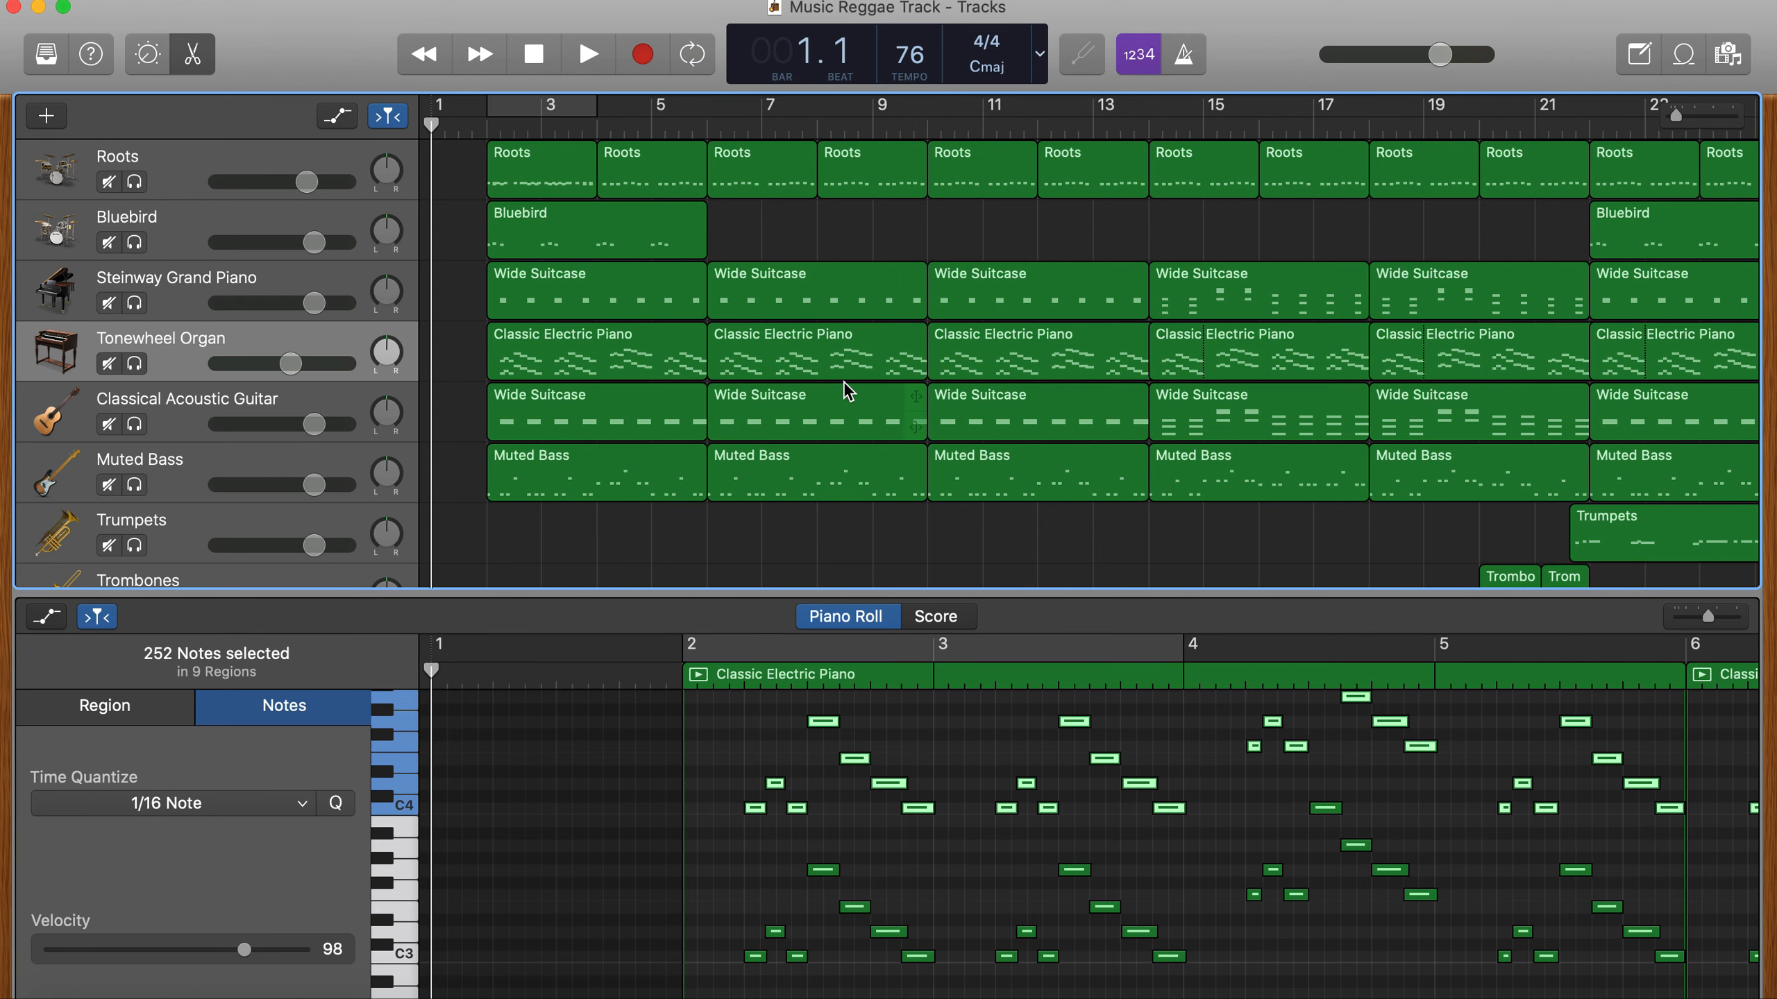
click(199, 62)
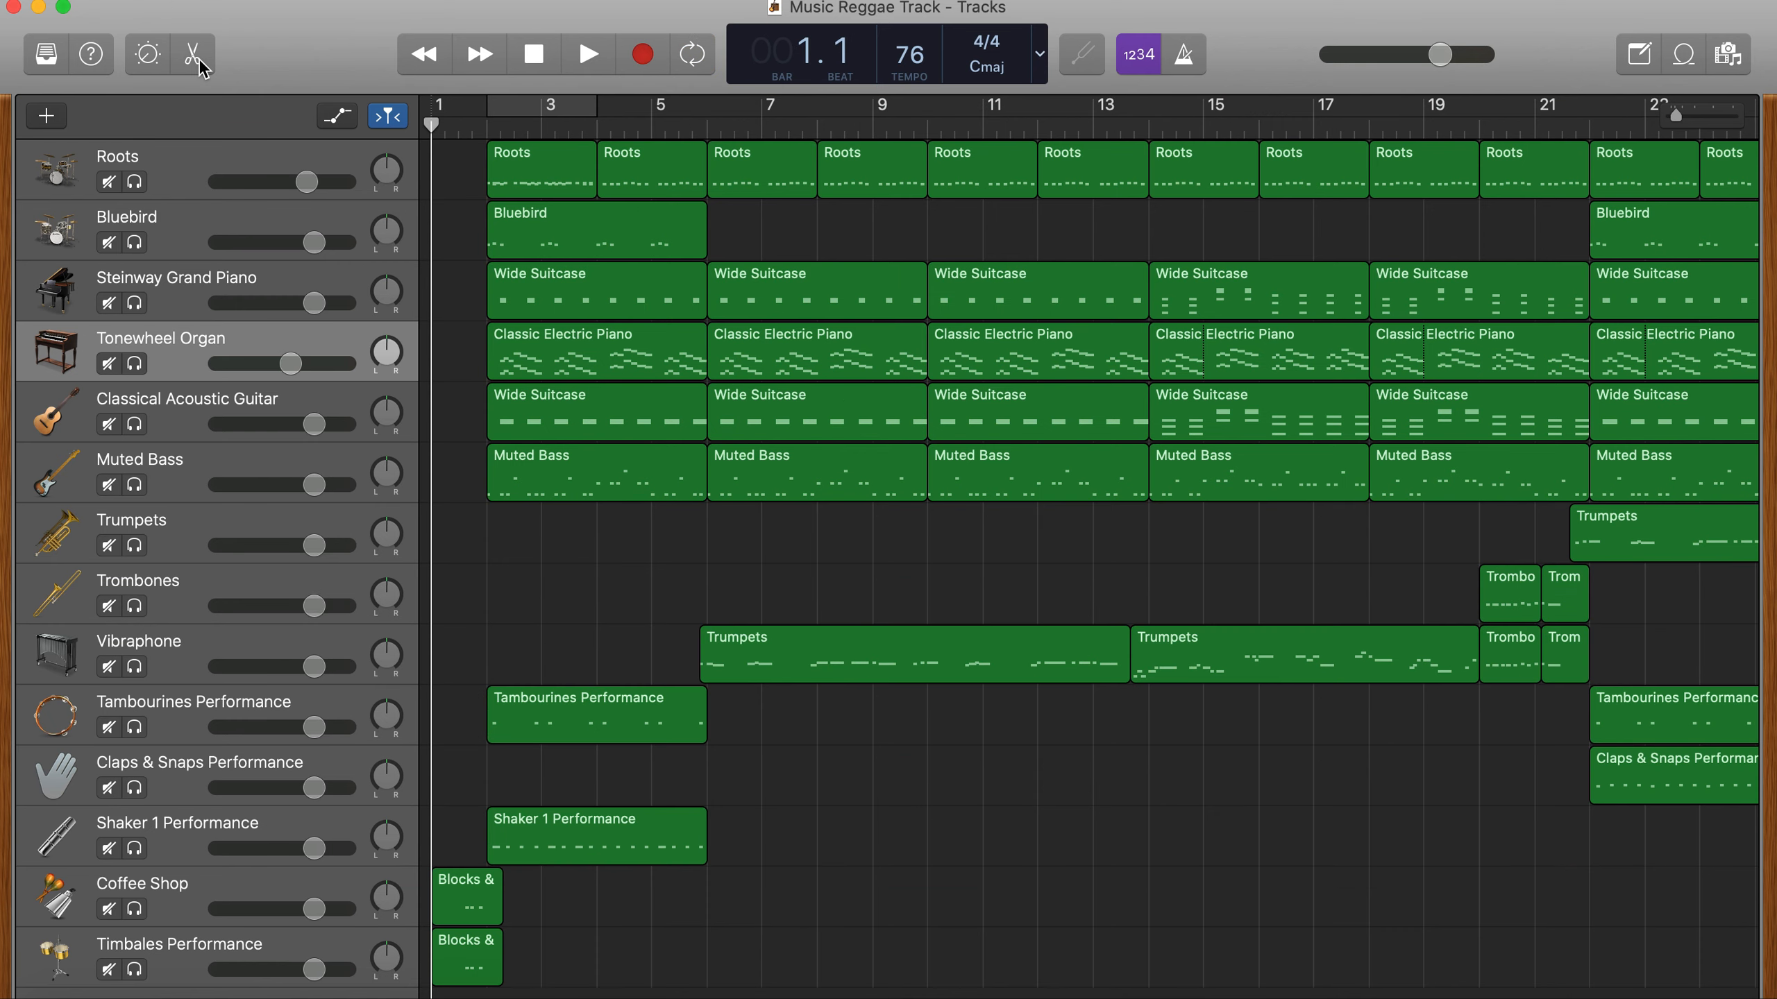
key(space)
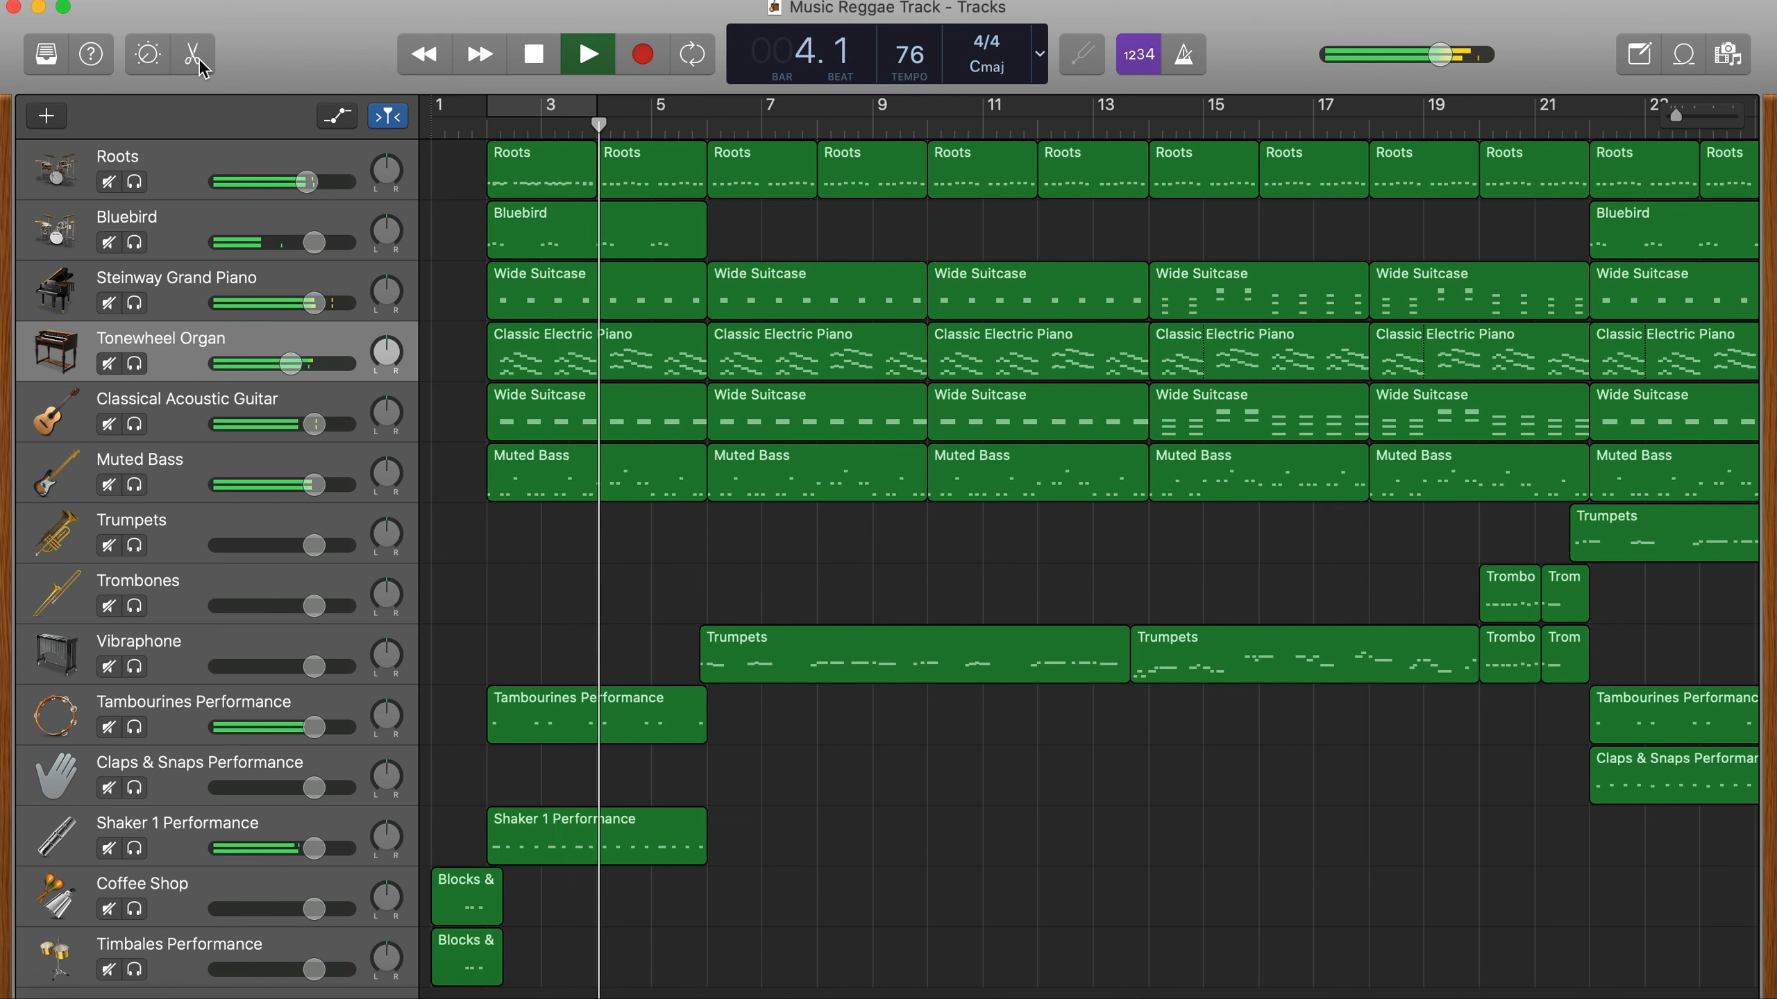
key(space)
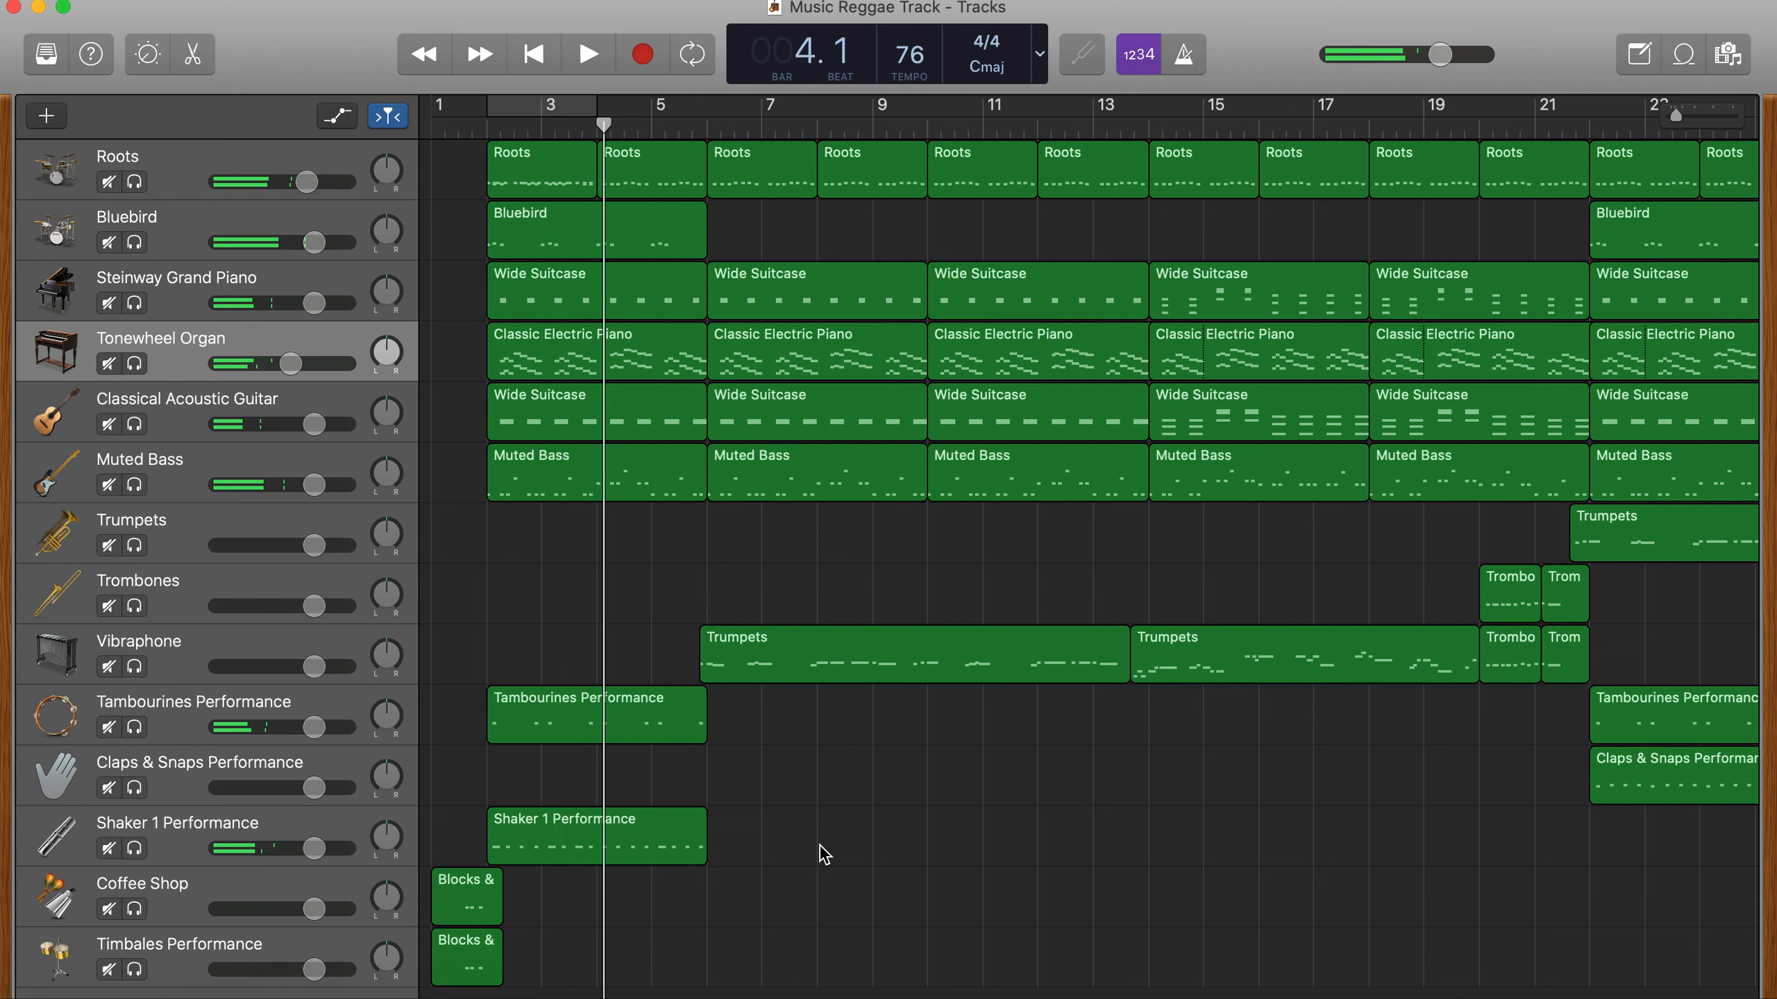
- Delete the Roots drum region between bars 20 and 22, leaving the other tracks' regions in place
scroll(913, 898, down, 1)
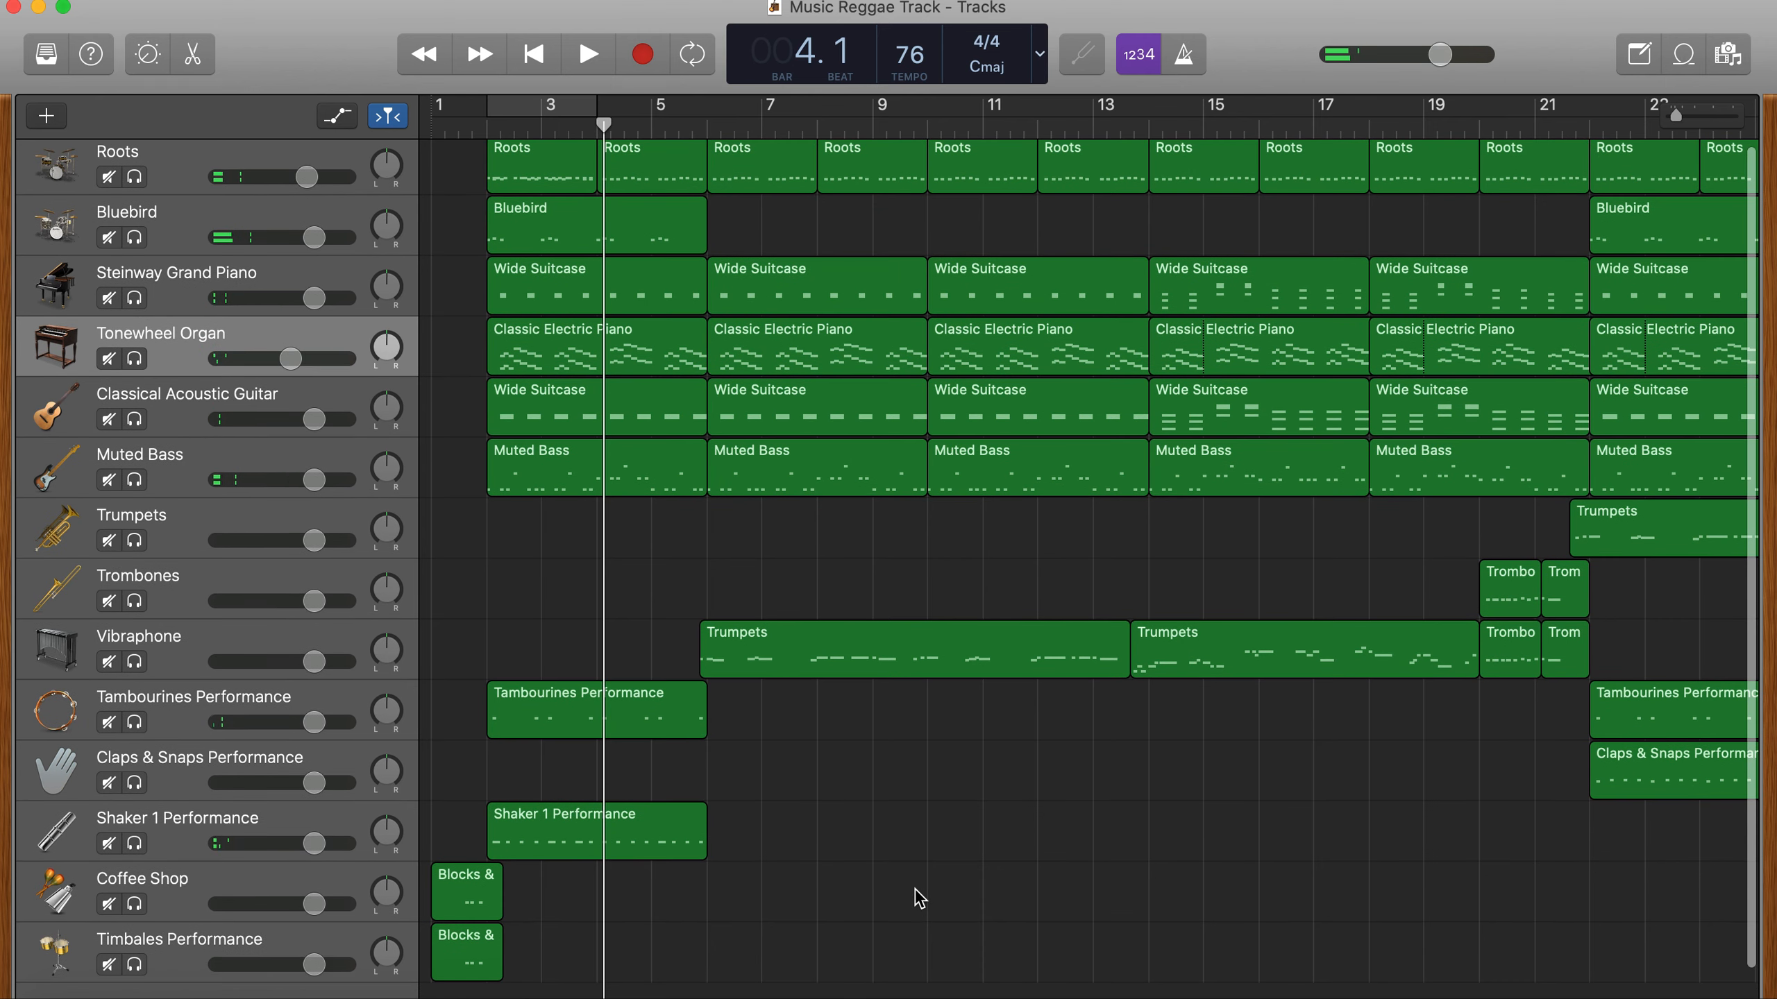
scroll(918, 898, right, 15)
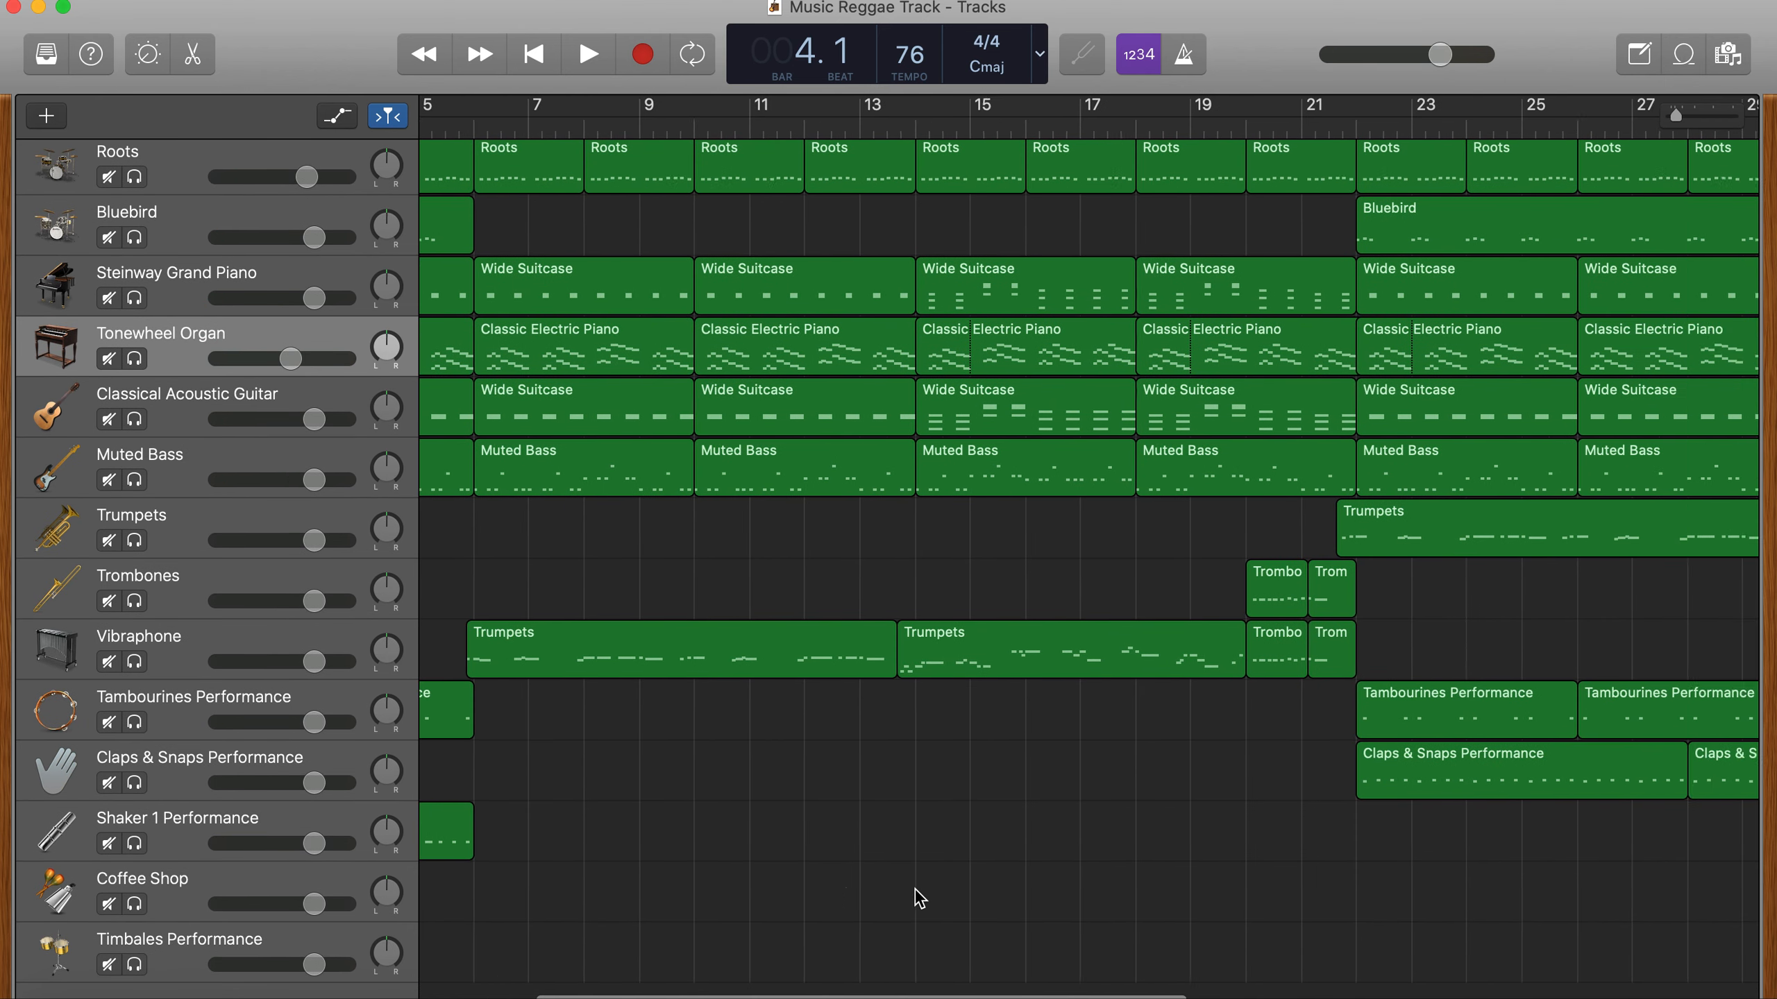
scroll(918, 898, right, 12)
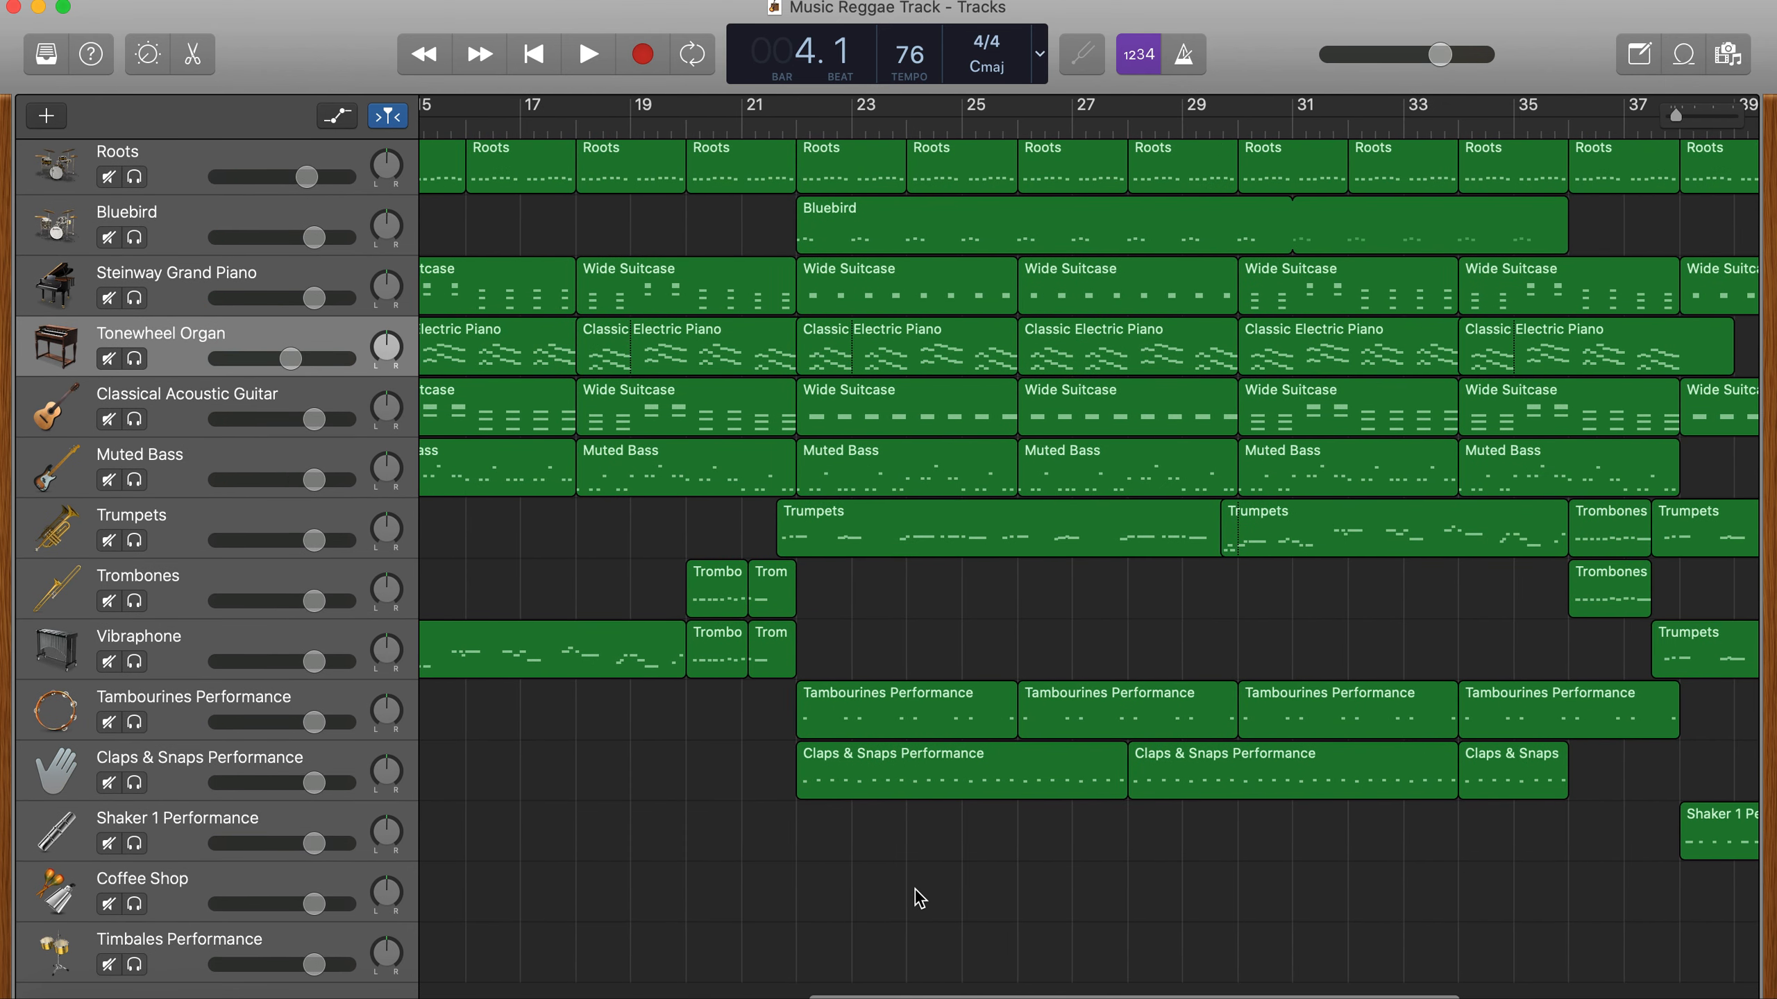
scroll(919, 898, left, 3)
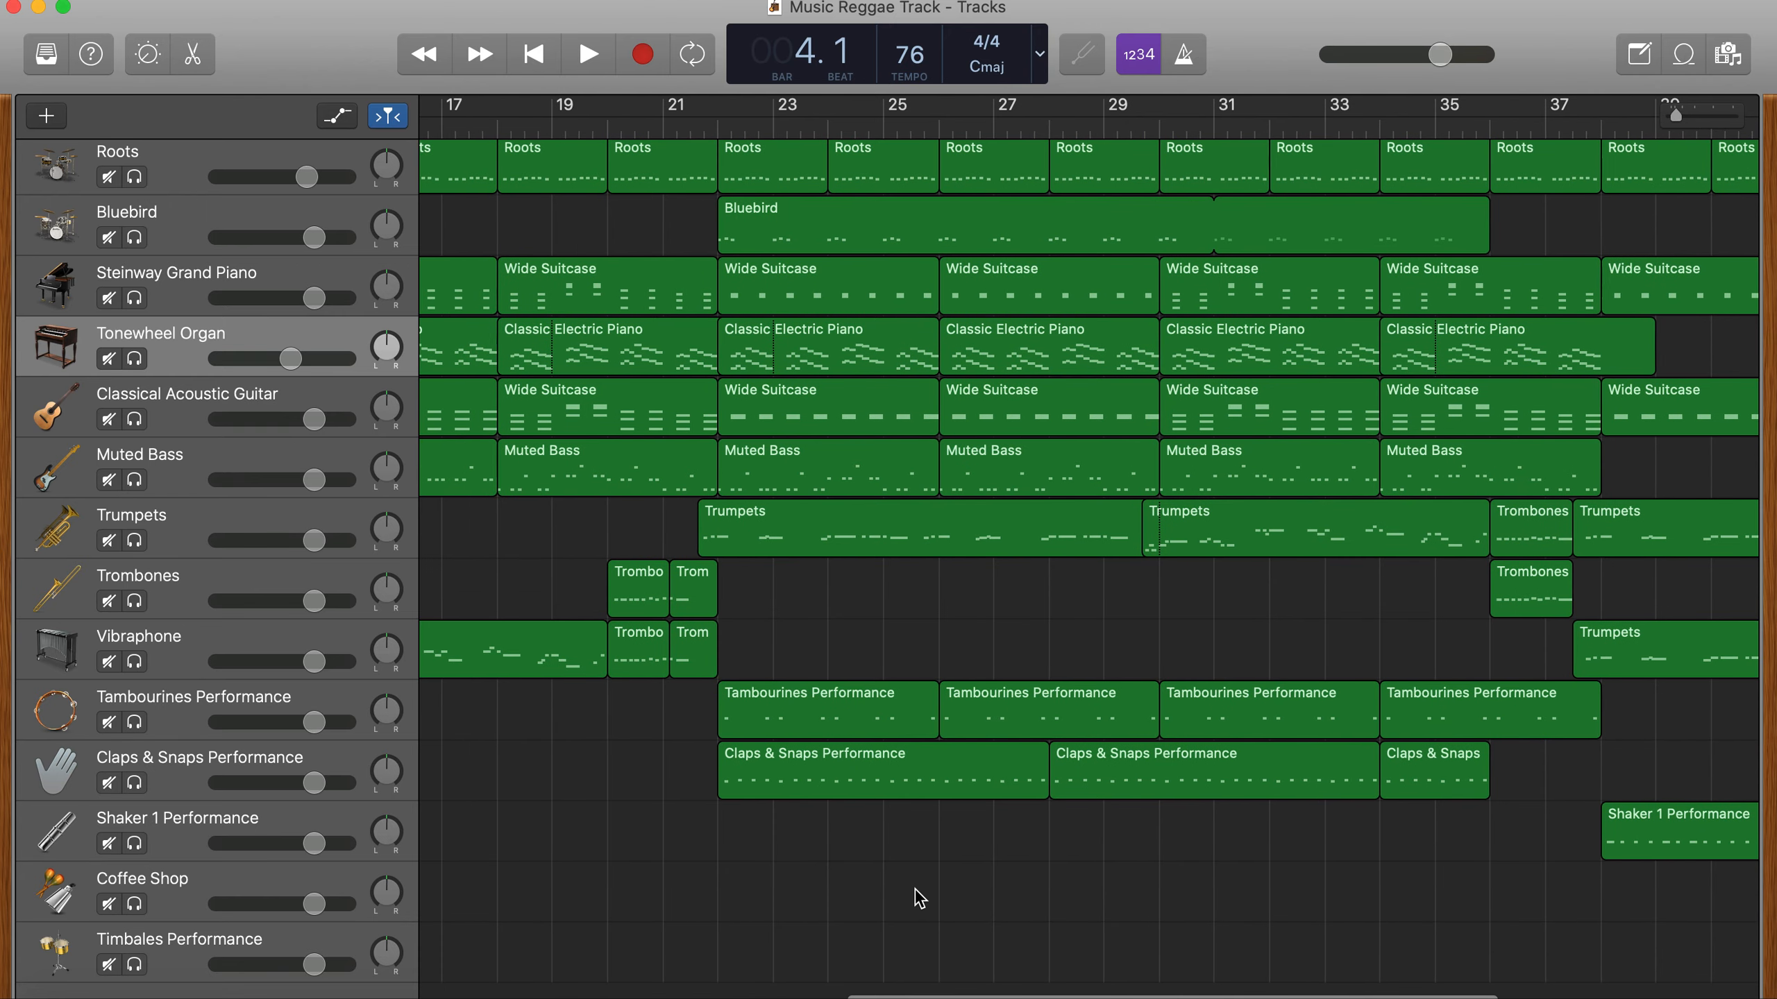
scroll(918, 898, left, 3)
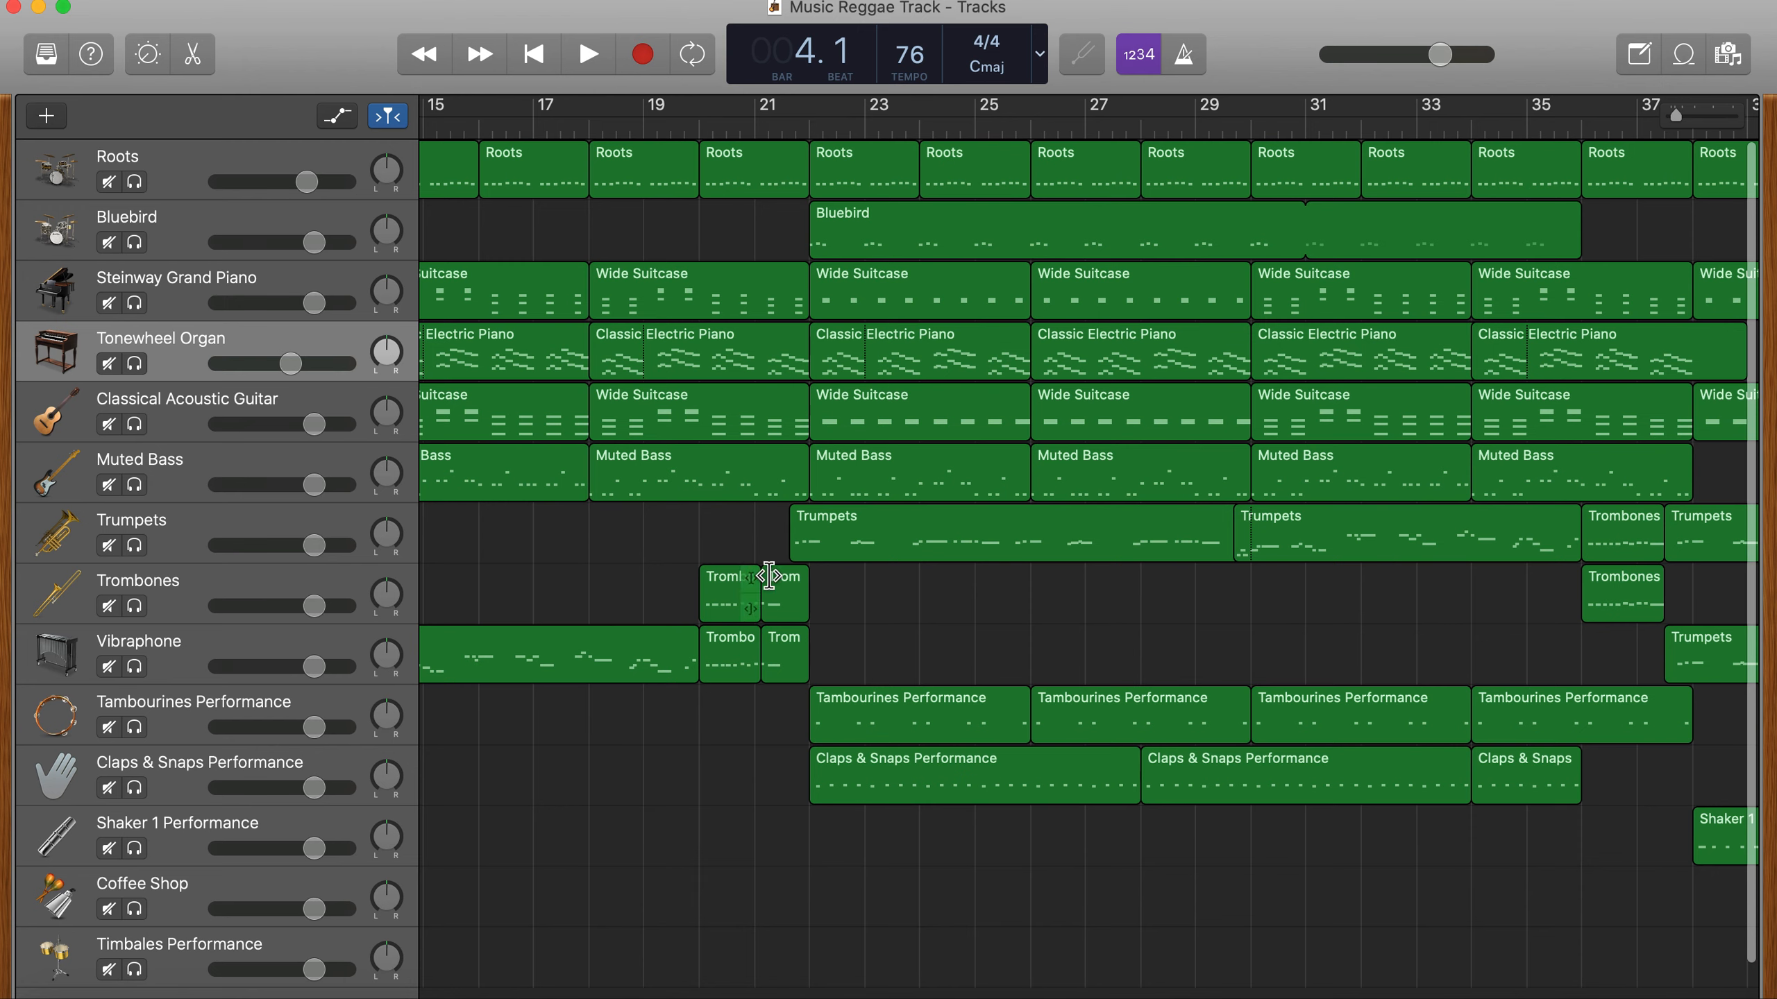
click(697, 122)
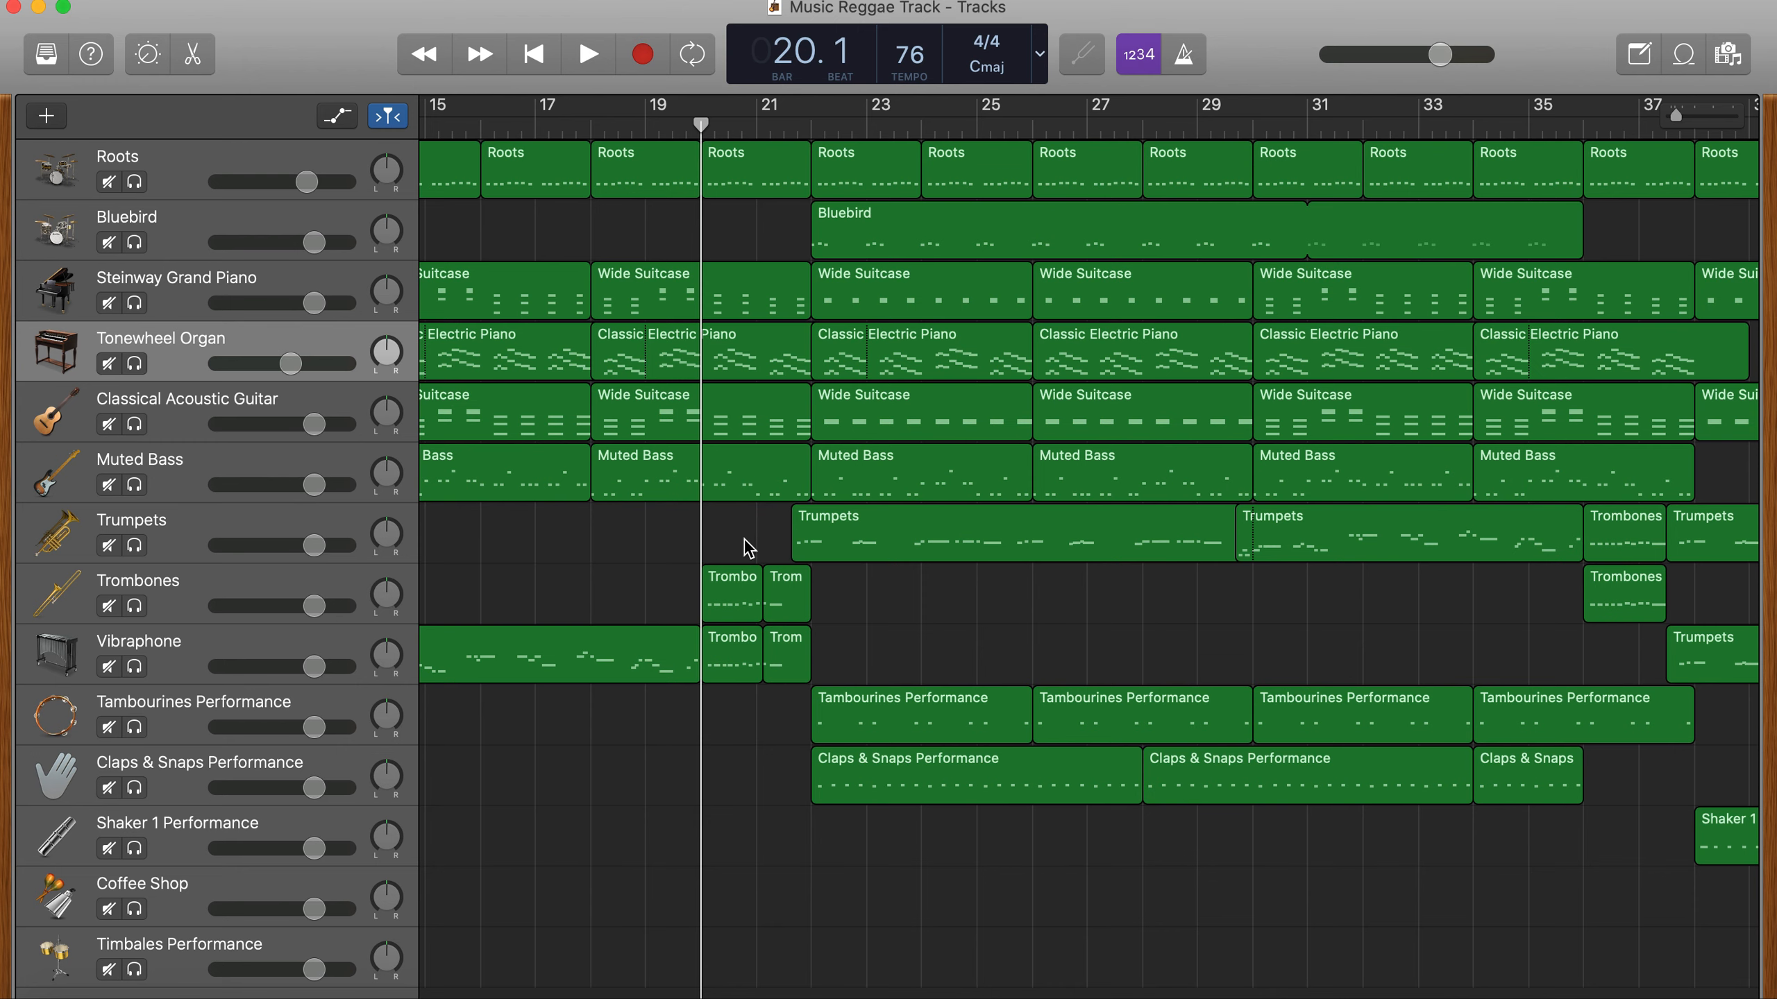
scroll(737, 651, down, 2)
scroll(733, 714, up, 2)
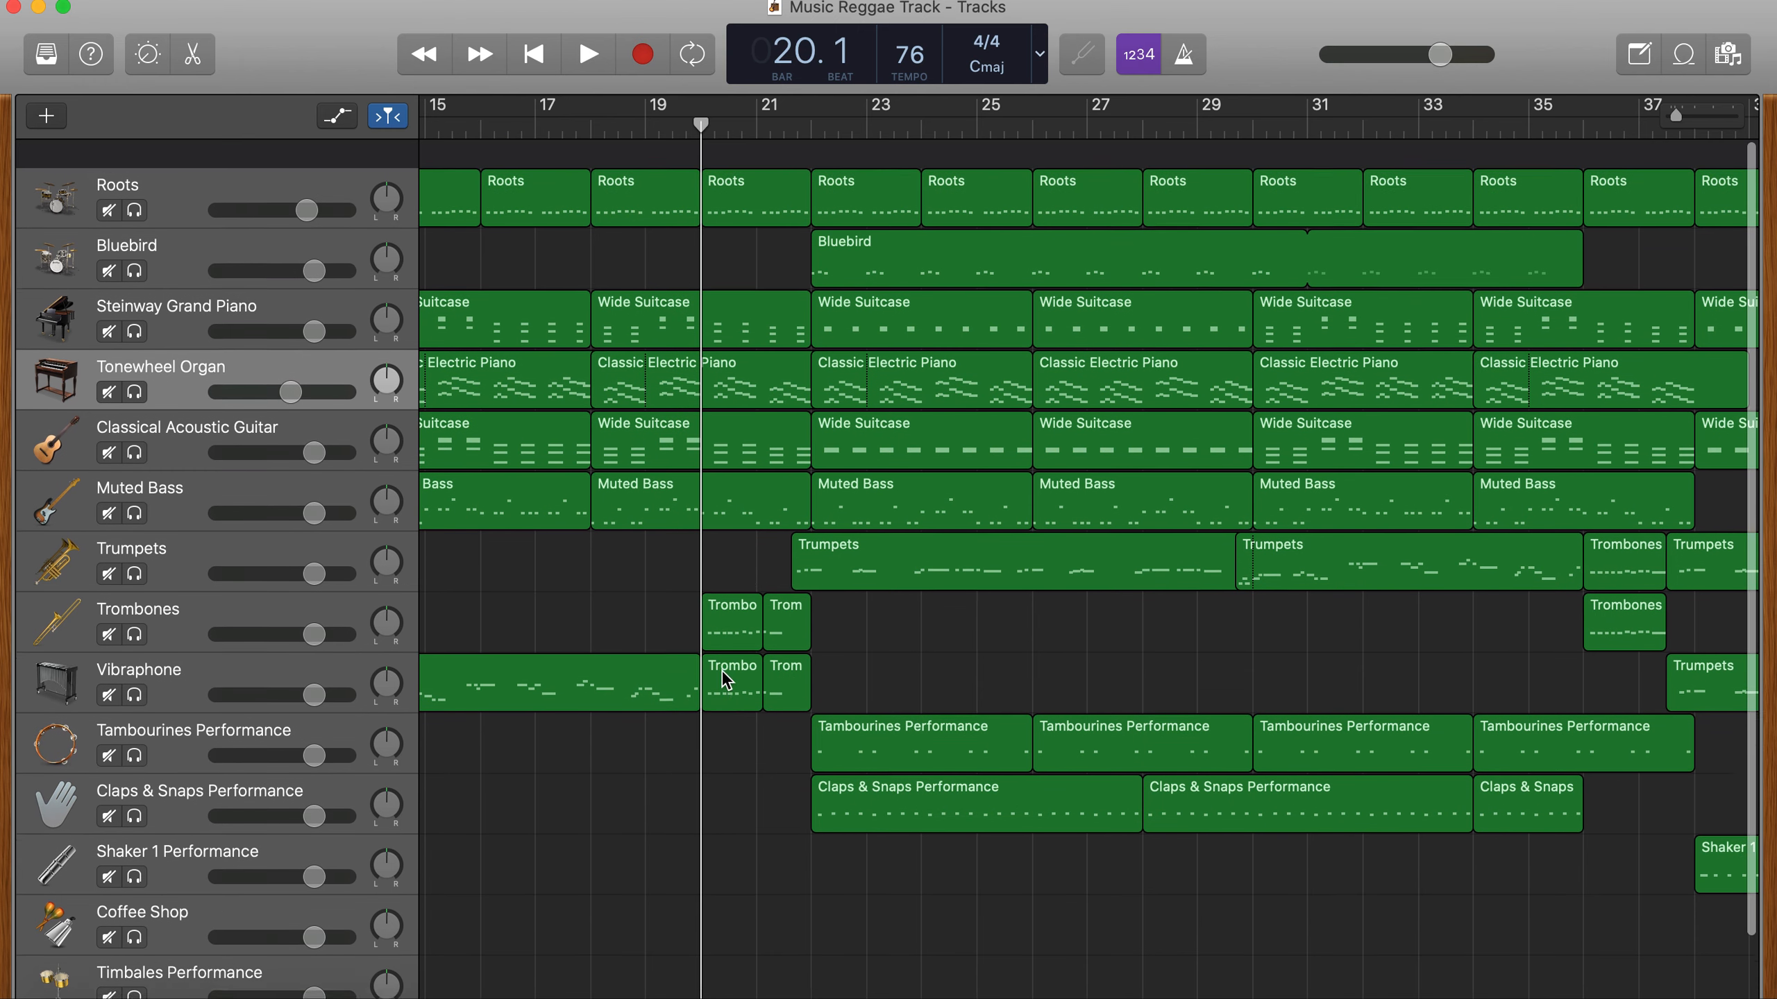
drag(733, 550, 713, 140)
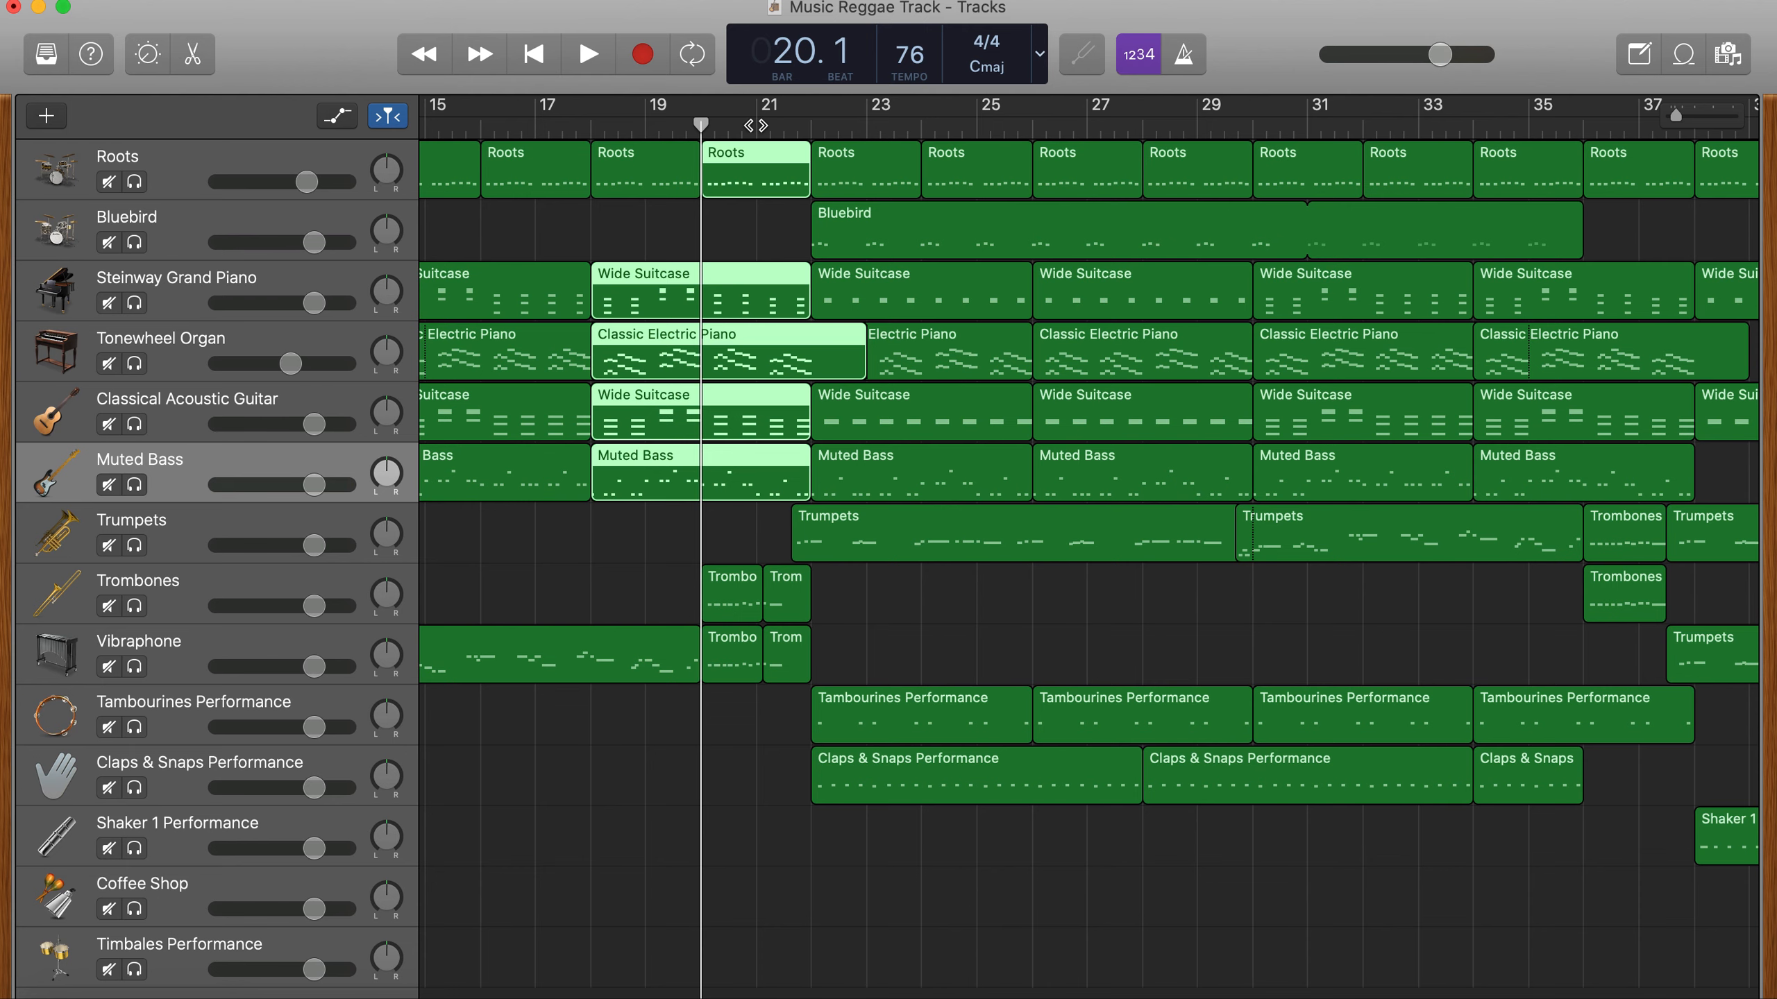
click(747, 178)
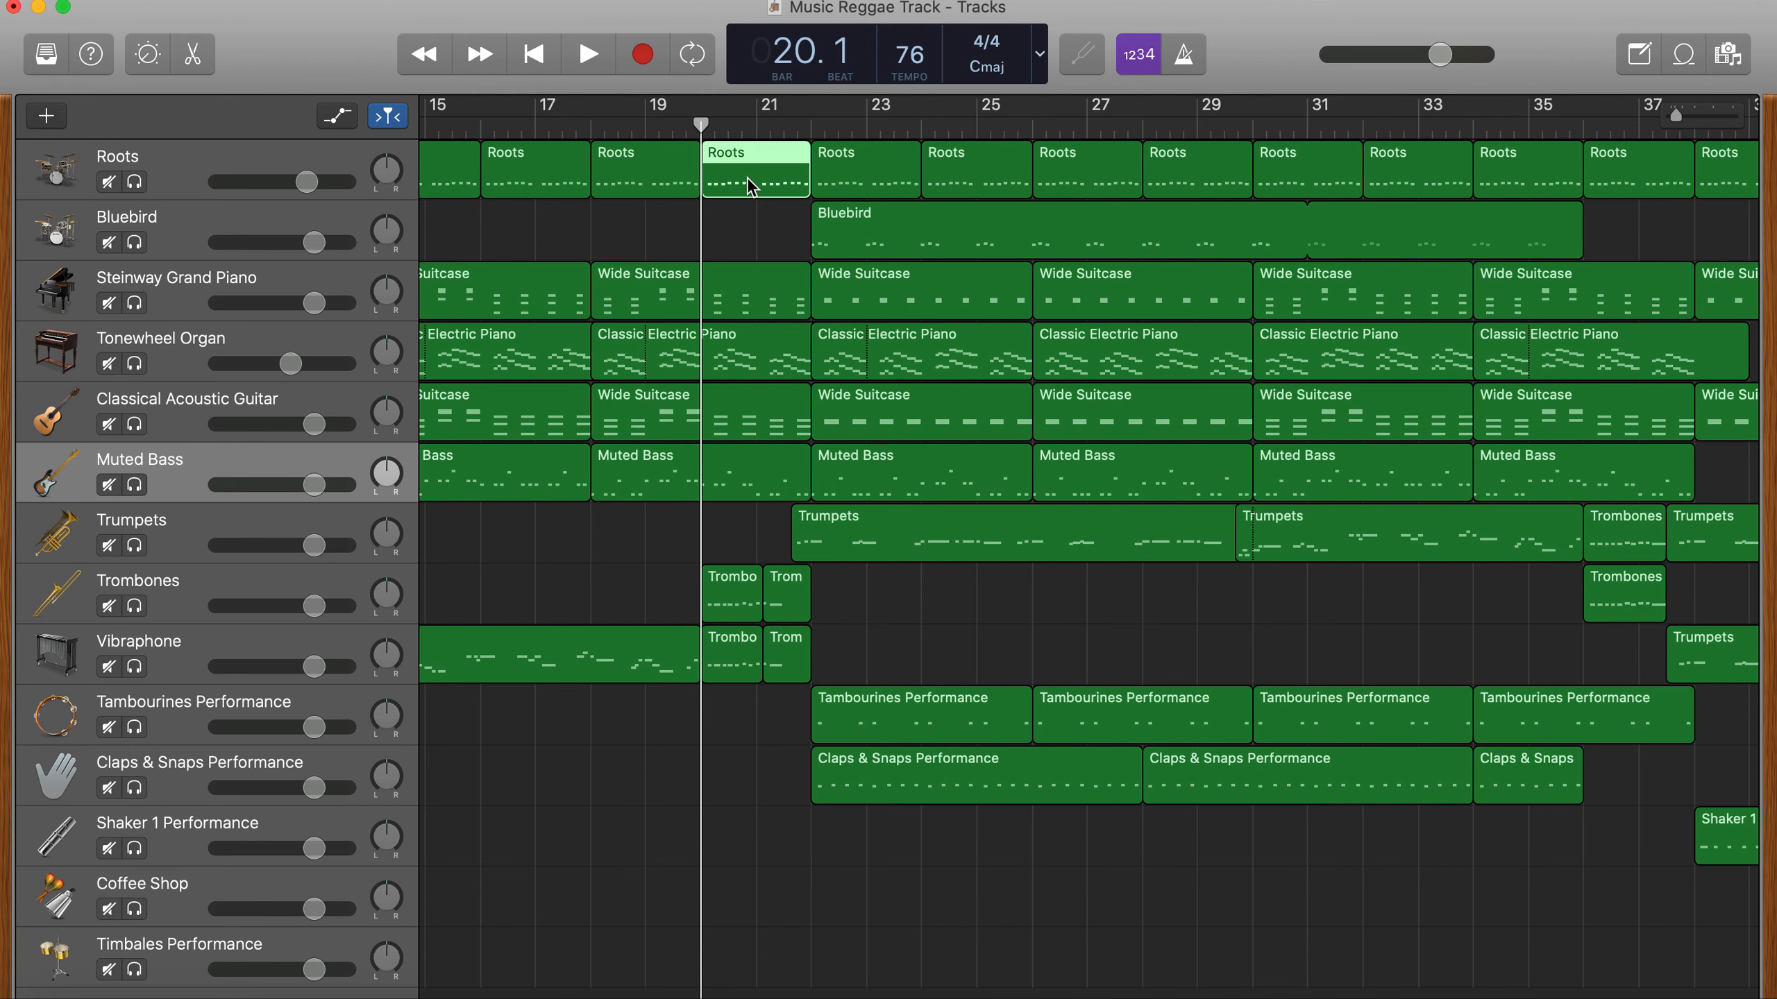
key(Delete)
- Copy the opening Blocks regions of the Coffee Shop and Timbales Performance tracks to end at bar 22 on the same tracks
scroll(575, 606, left, 10)
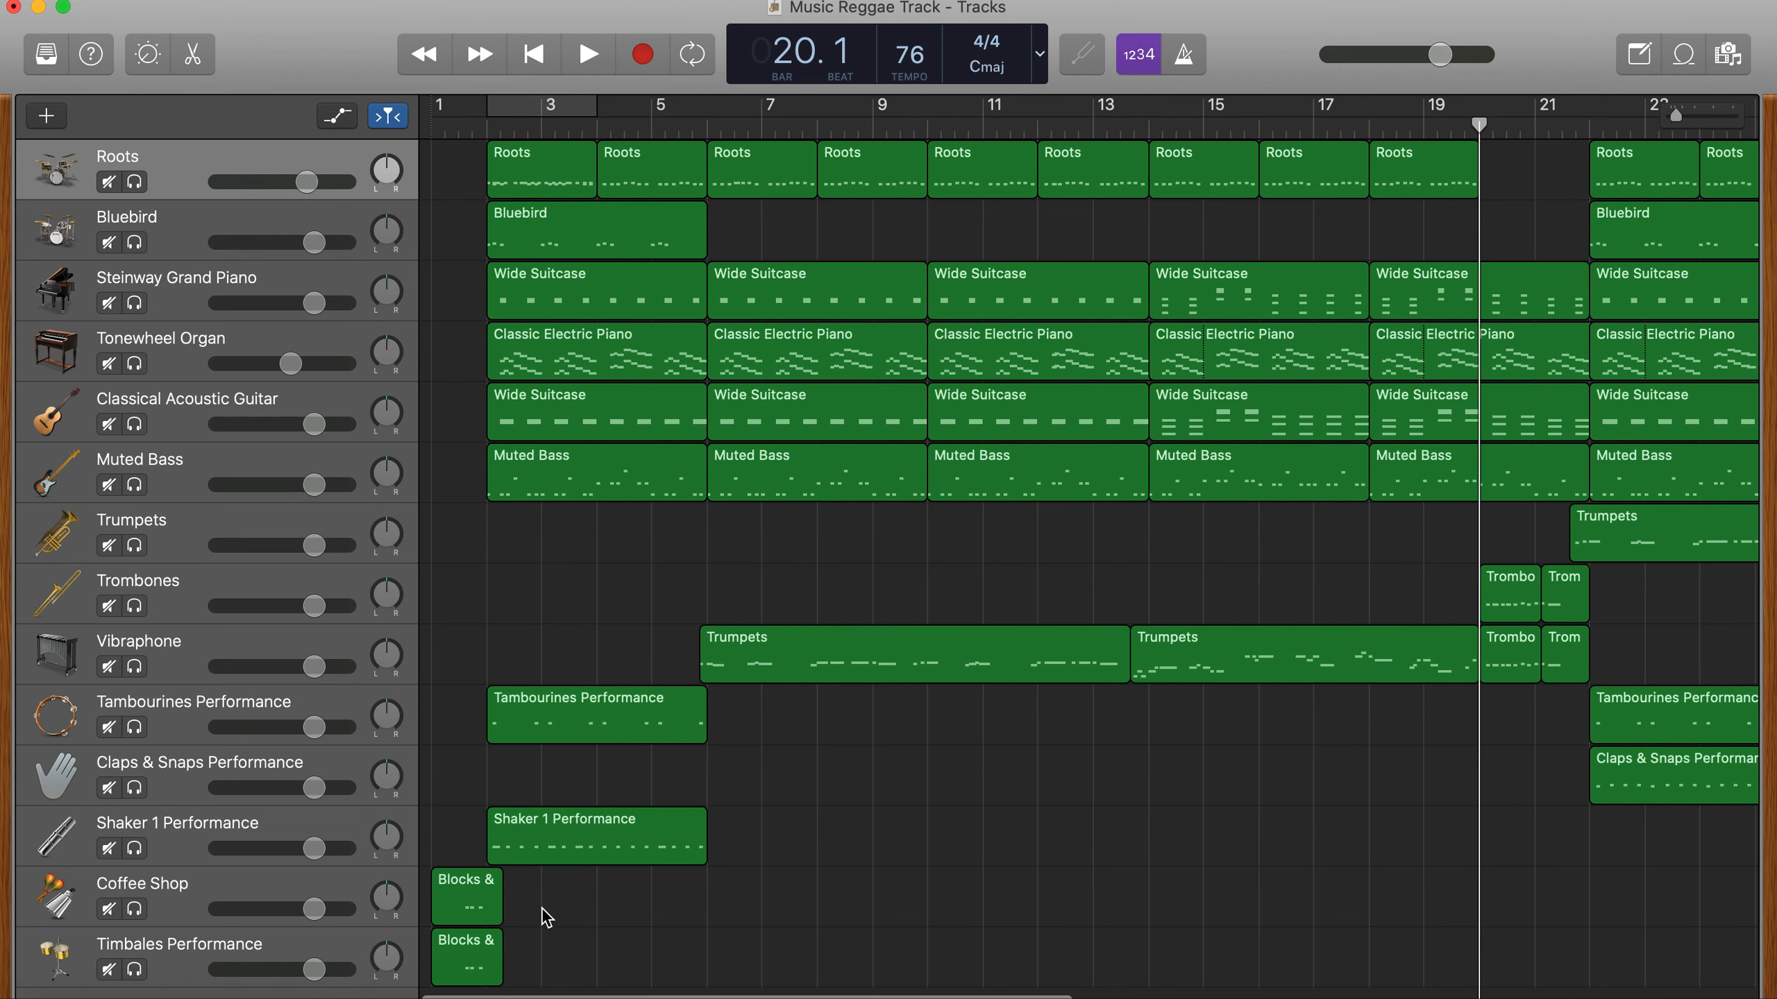
drag(533, 903, 463, 968)
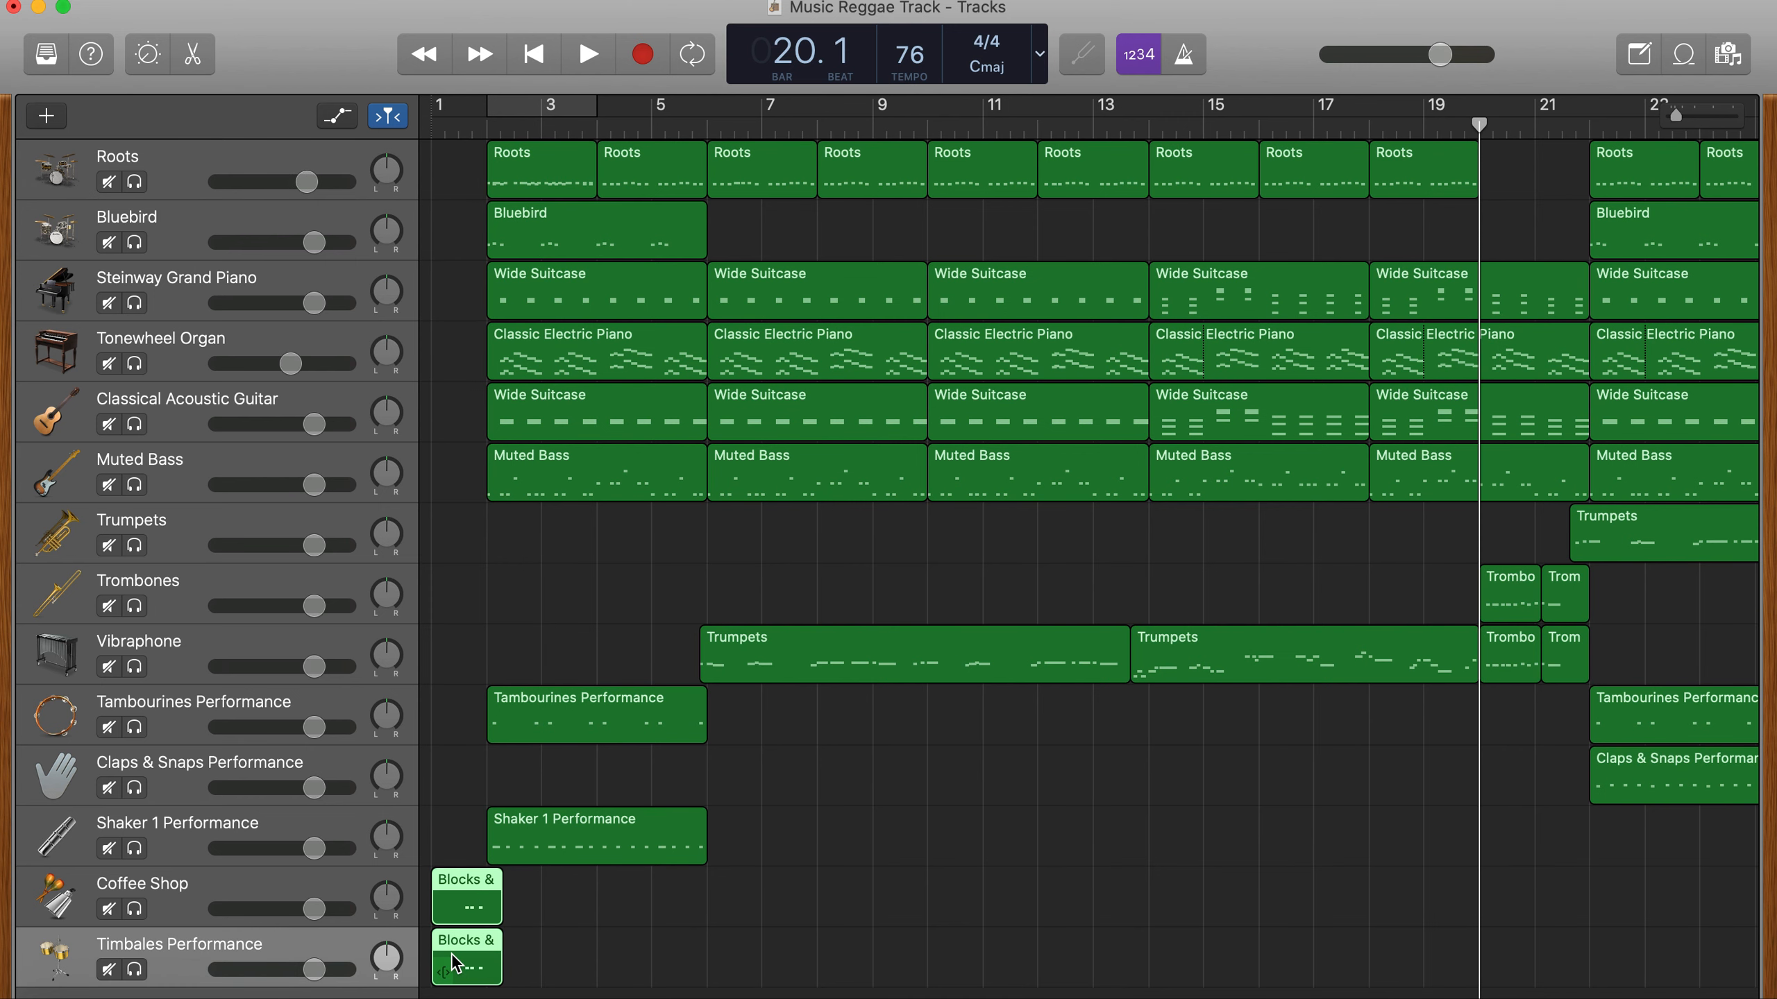
drag(455, 965, 1543, 913)
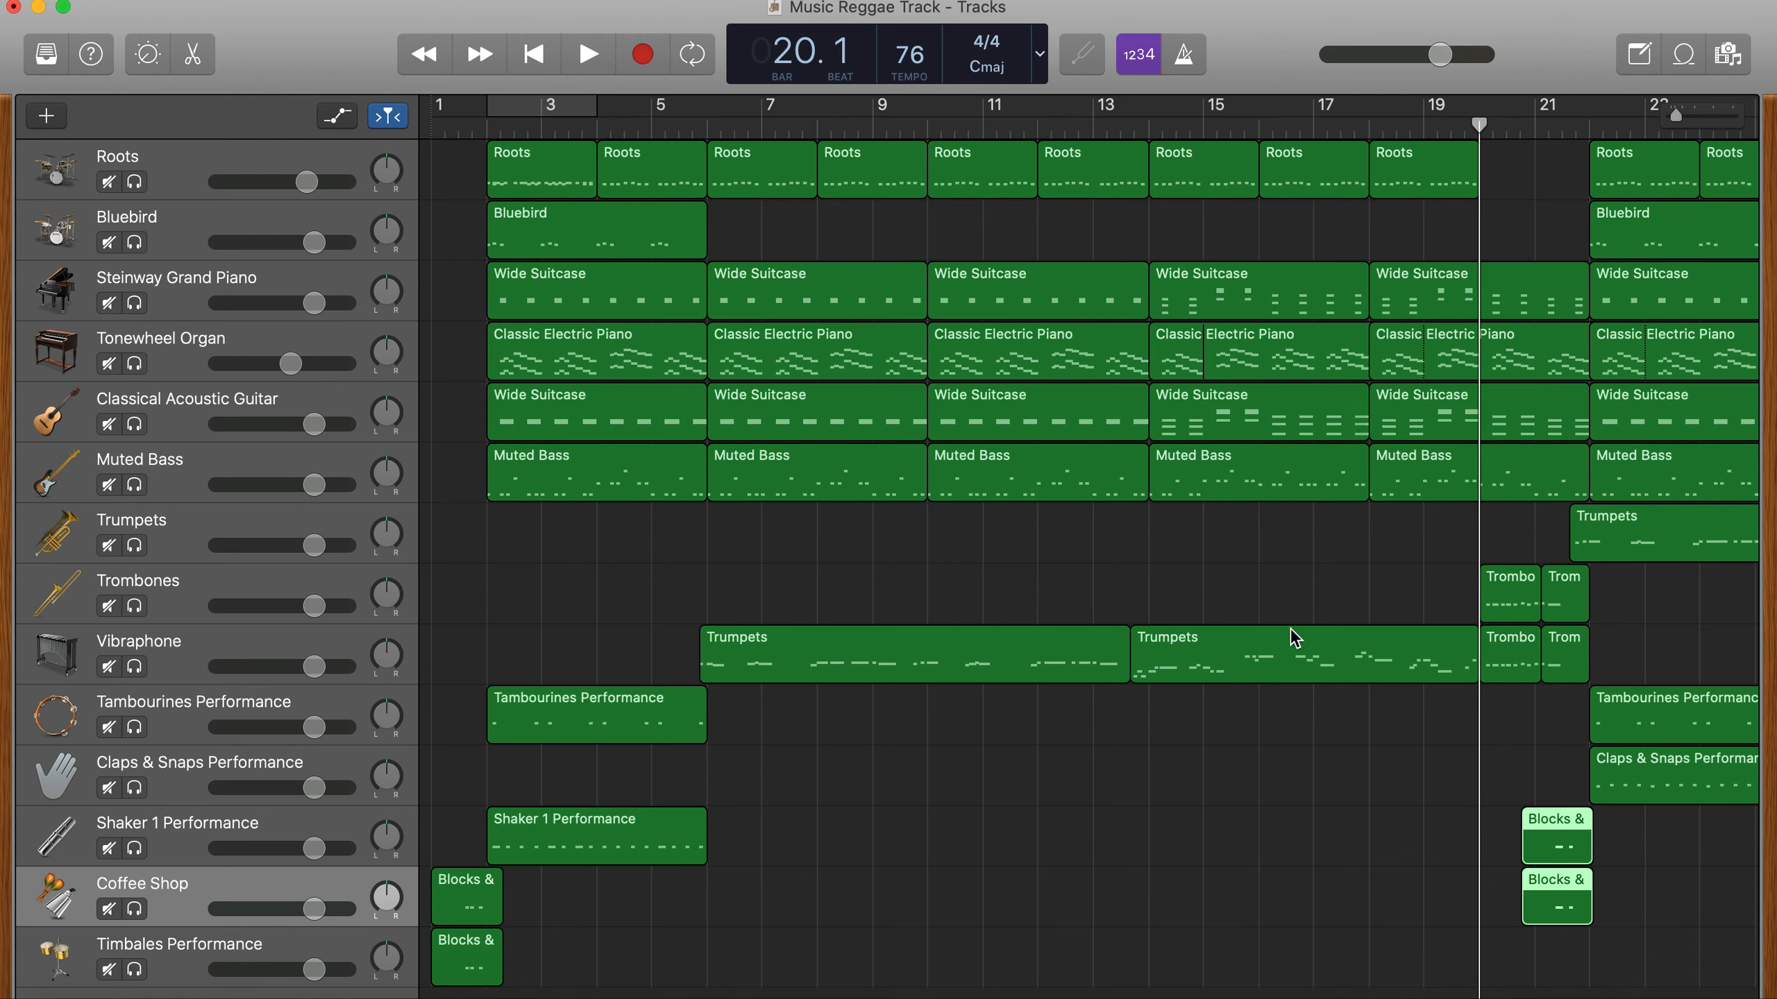
scroll(1294, 867, down, 1)
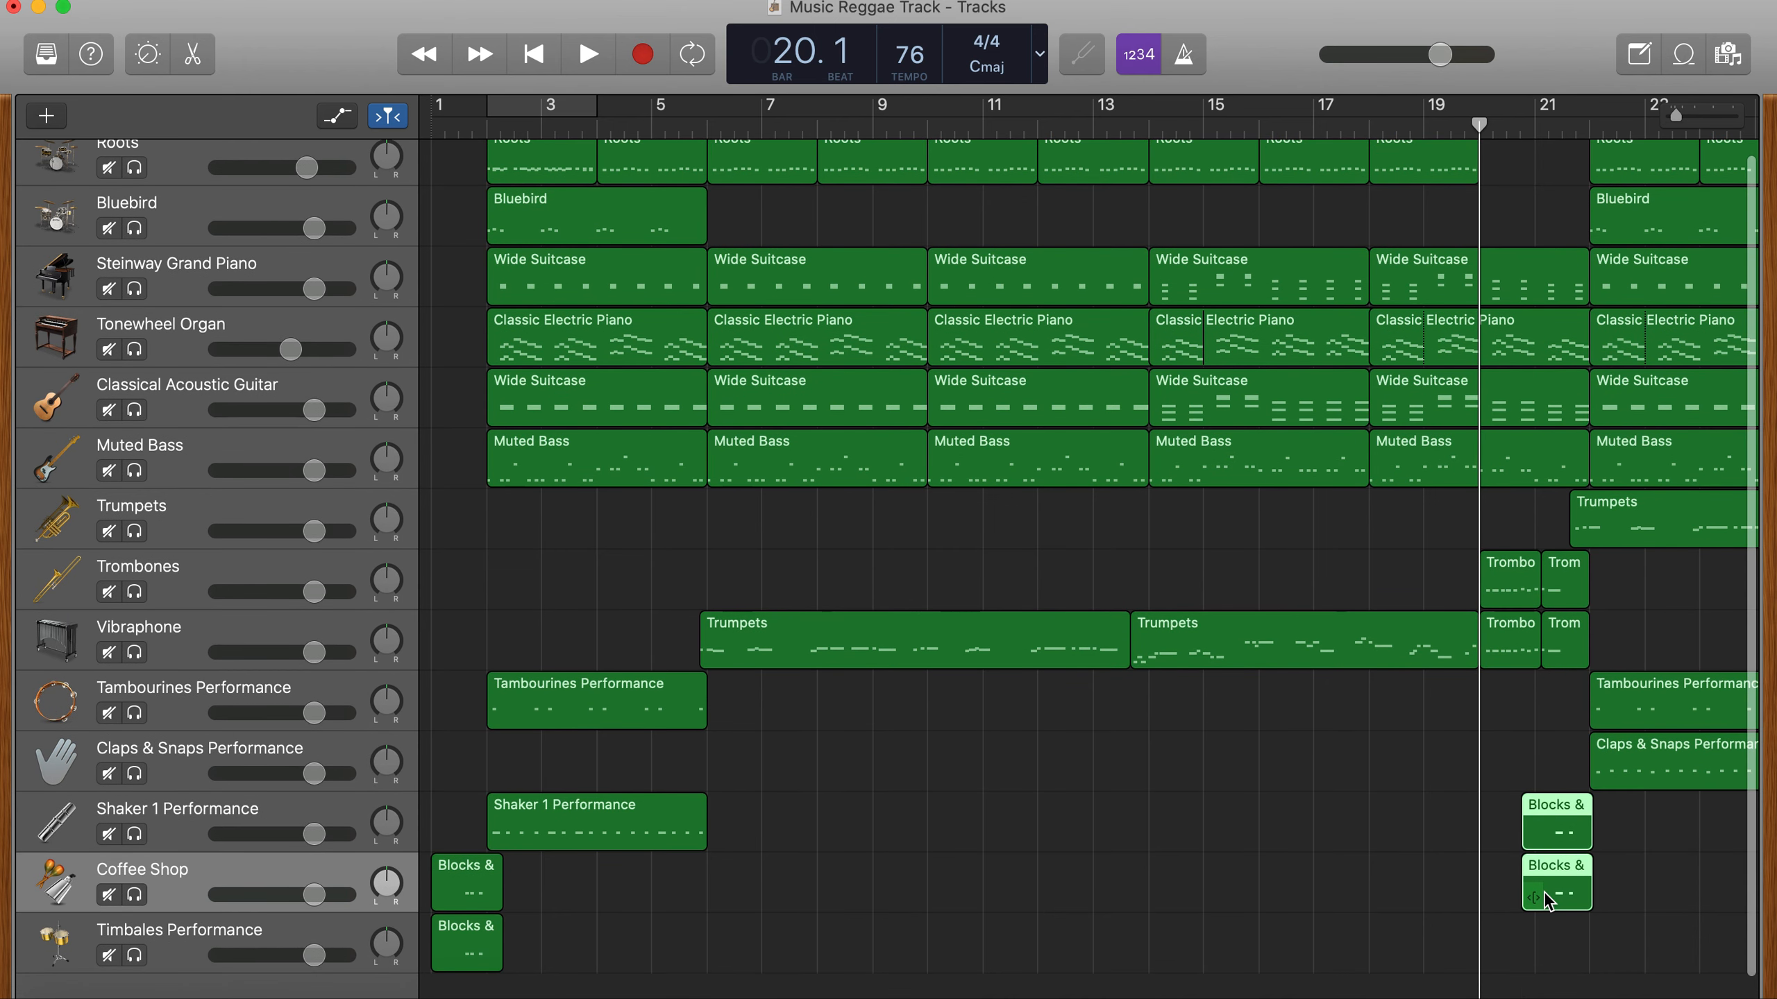
drag(1545, 899, 1548, 953)
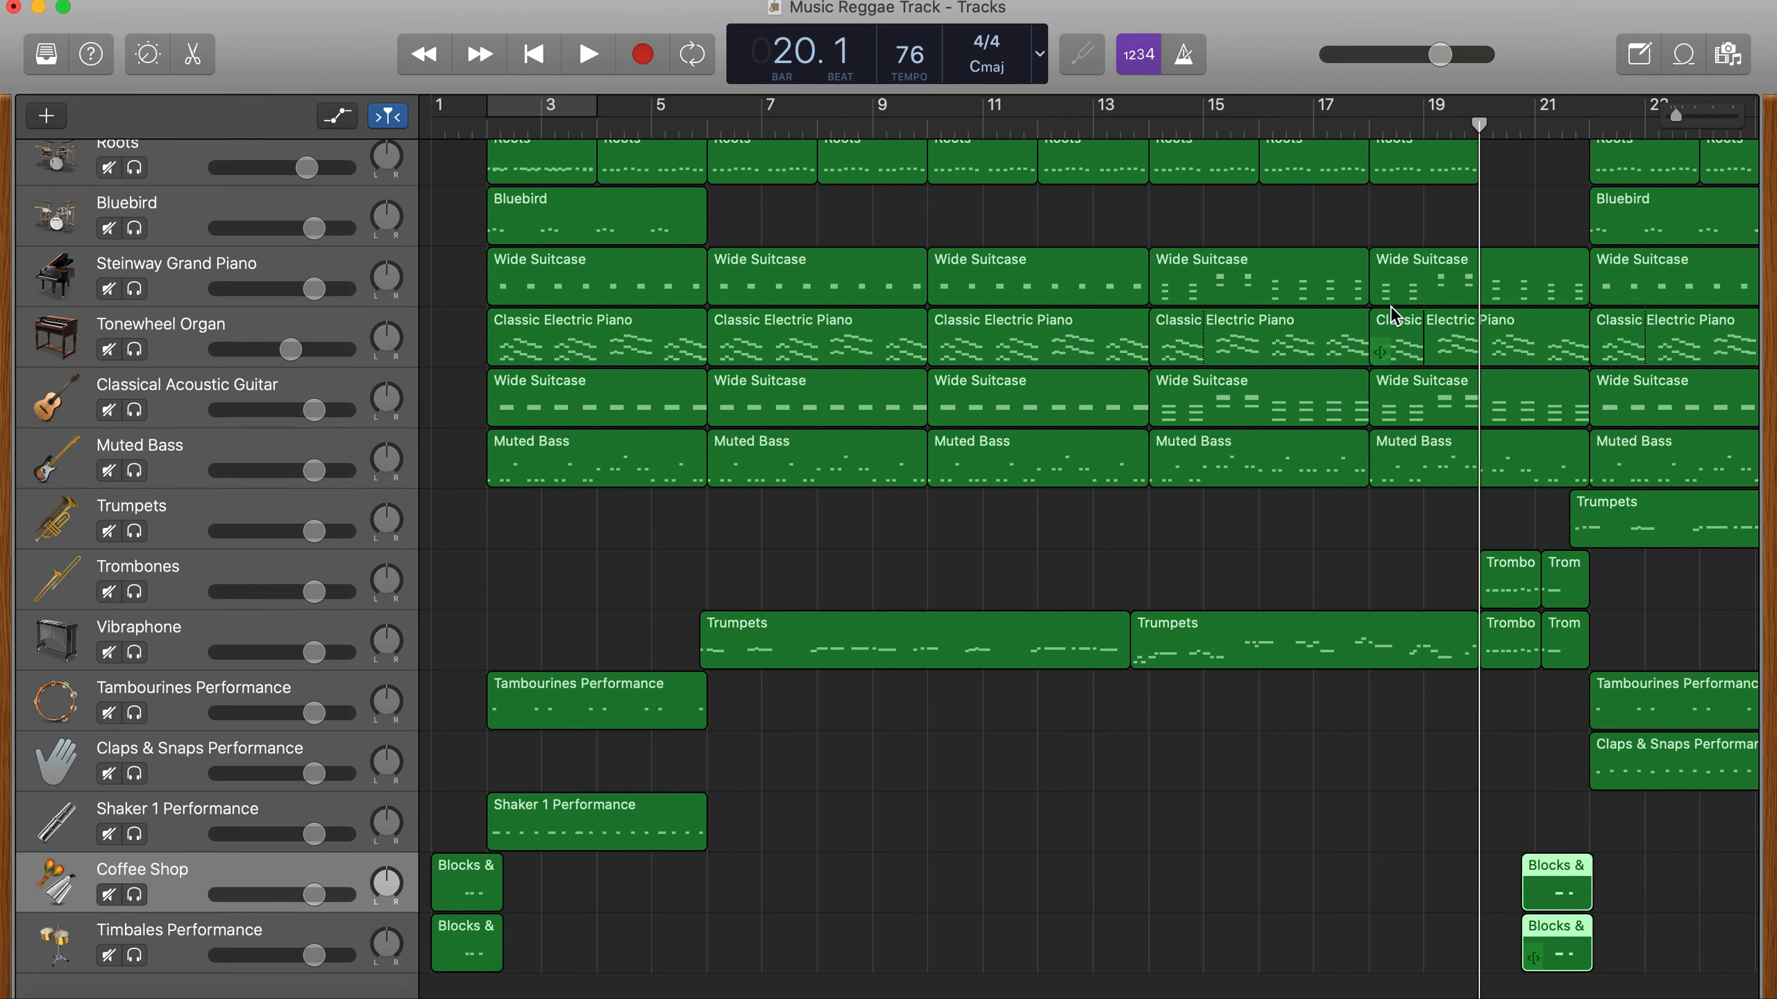
- Play the song from bar 18 through the drum break to bar 22
click(1377, 126)
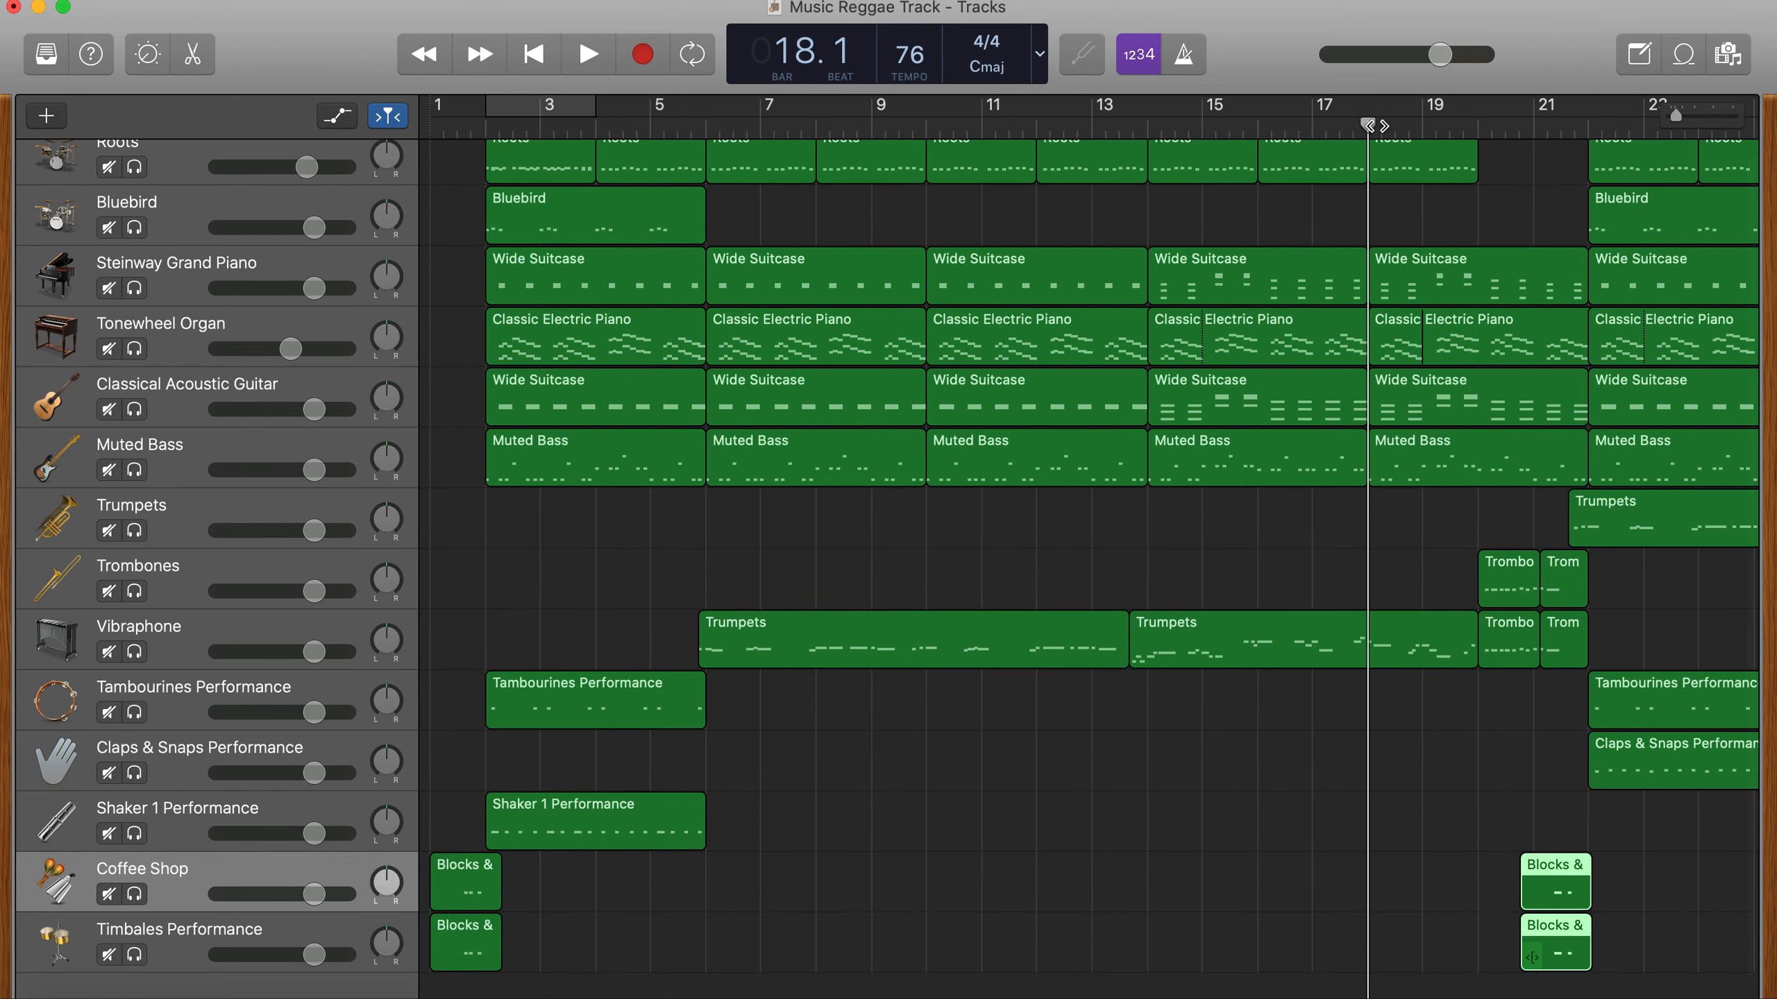
key(space)
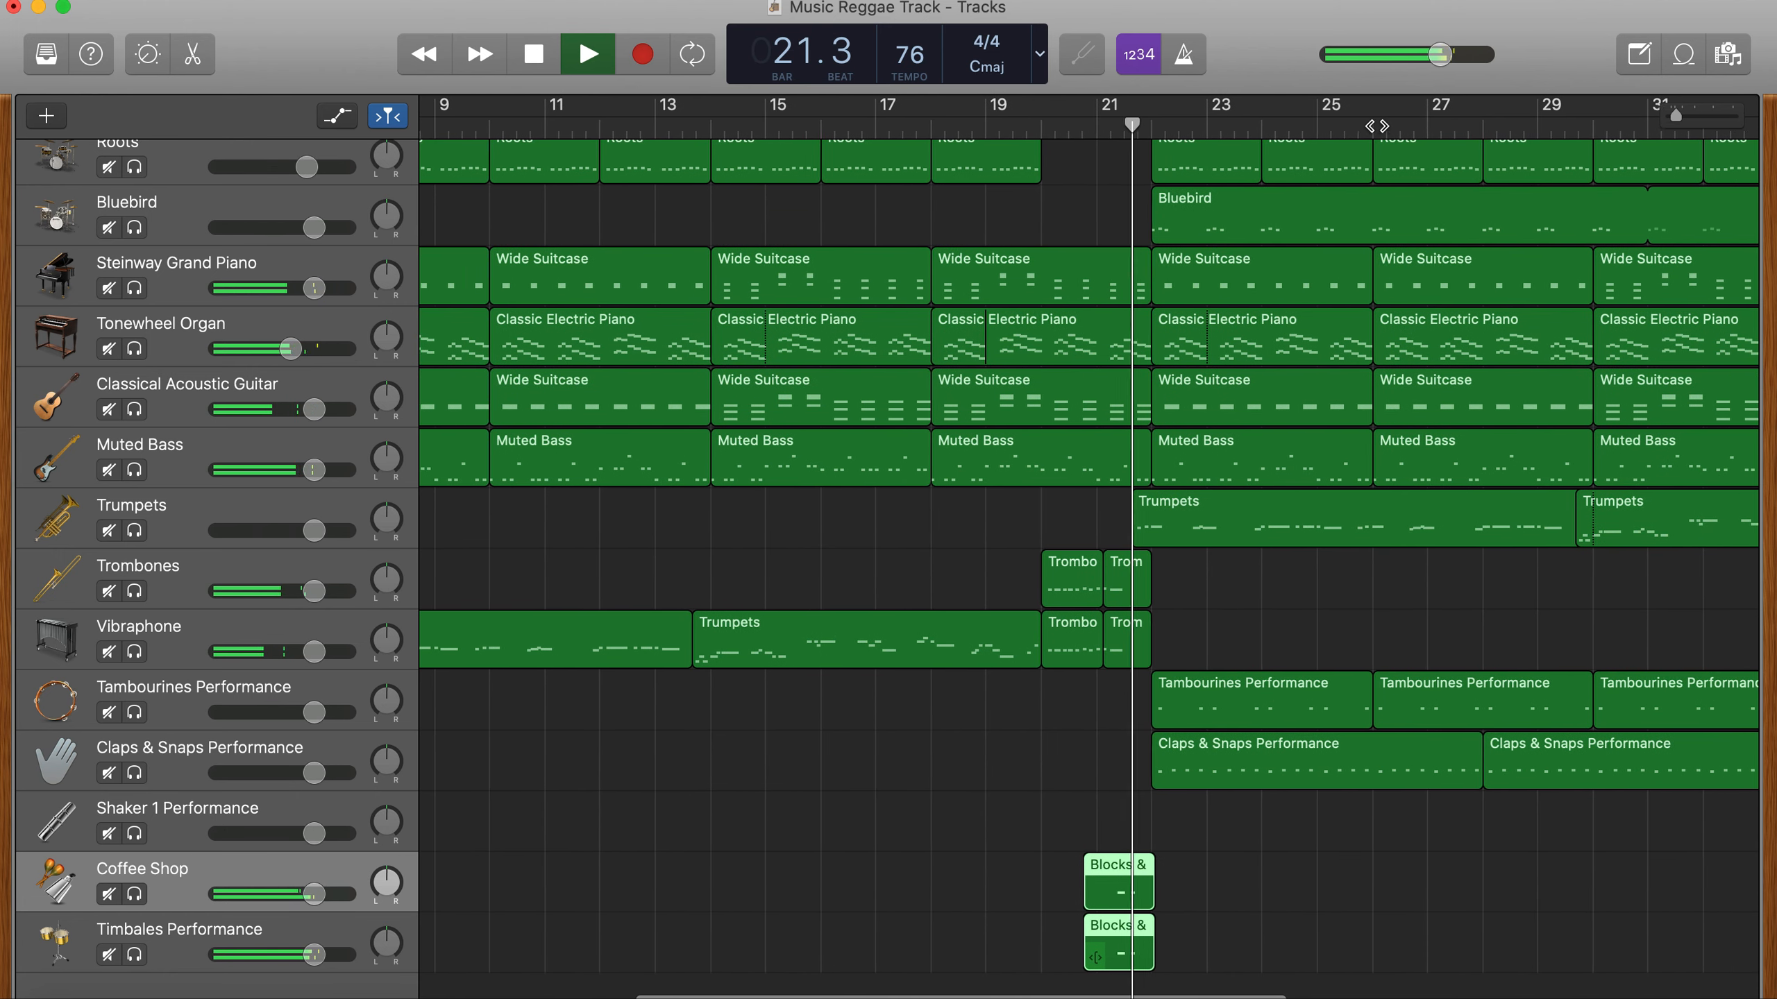
key(space)
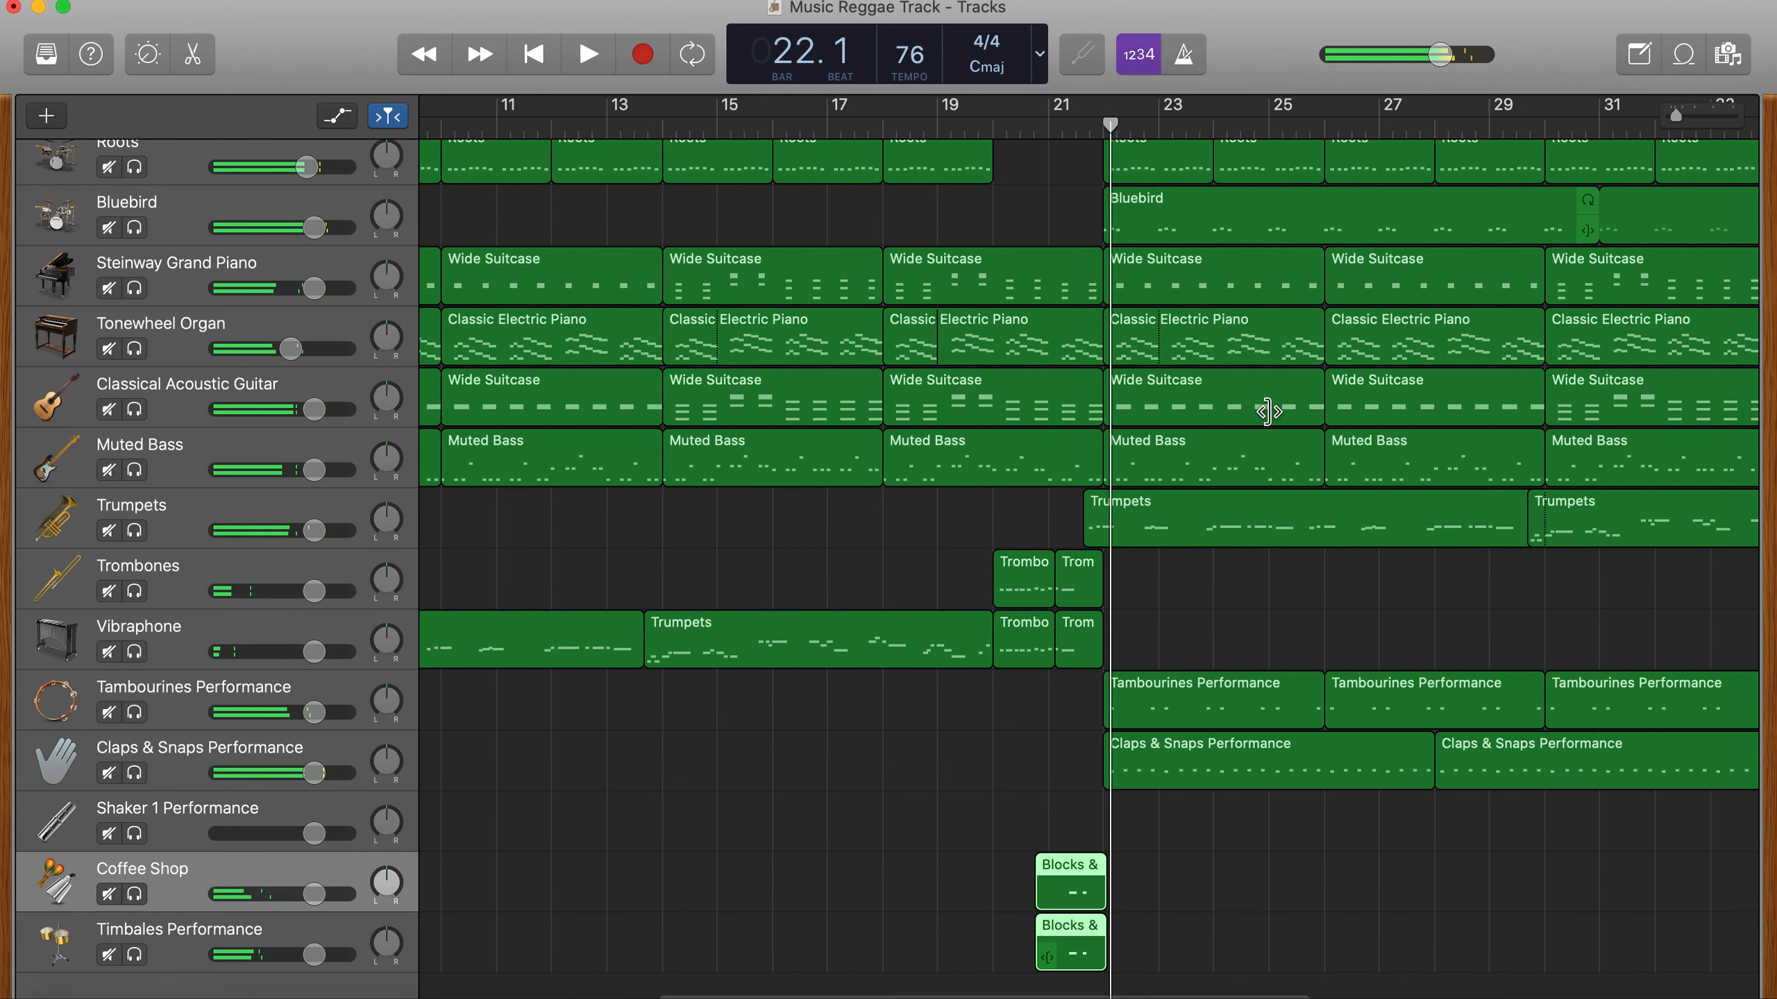
- Remove the Muted Bass part between bars 20 and 22, and set the cycle range over those two bars
click(993, 124)
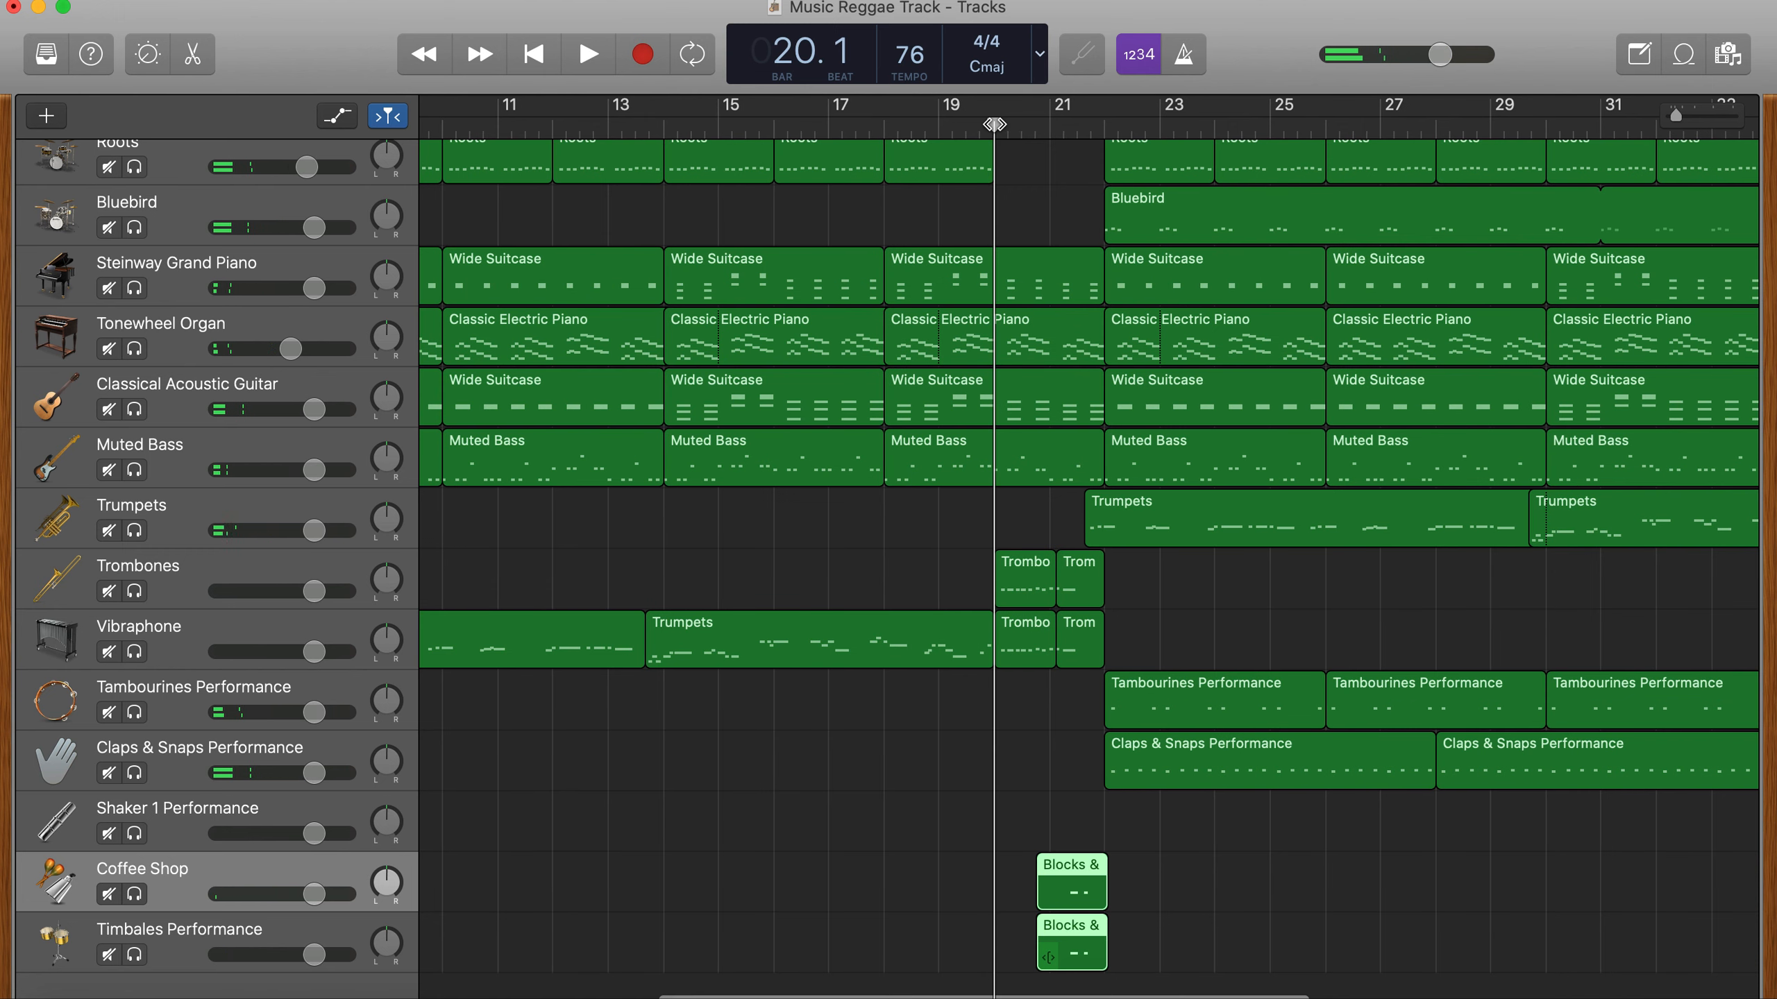
click(1016, 473)
key(super+t)
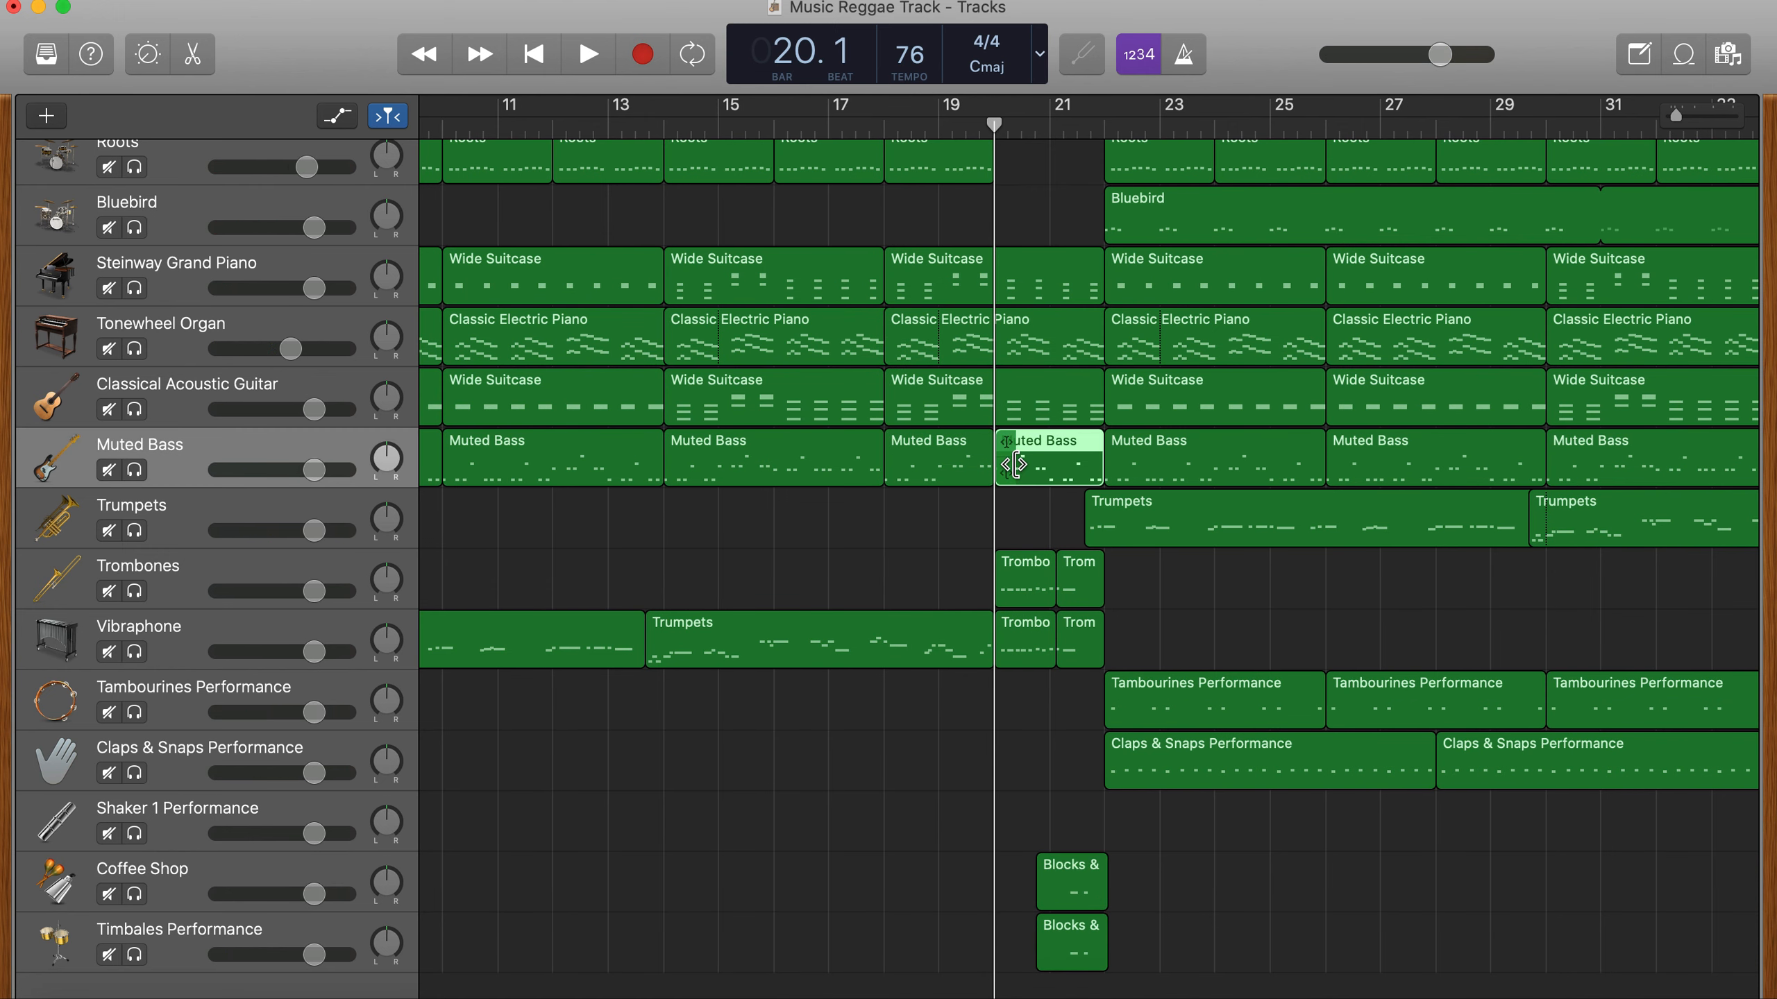
key(Delete)
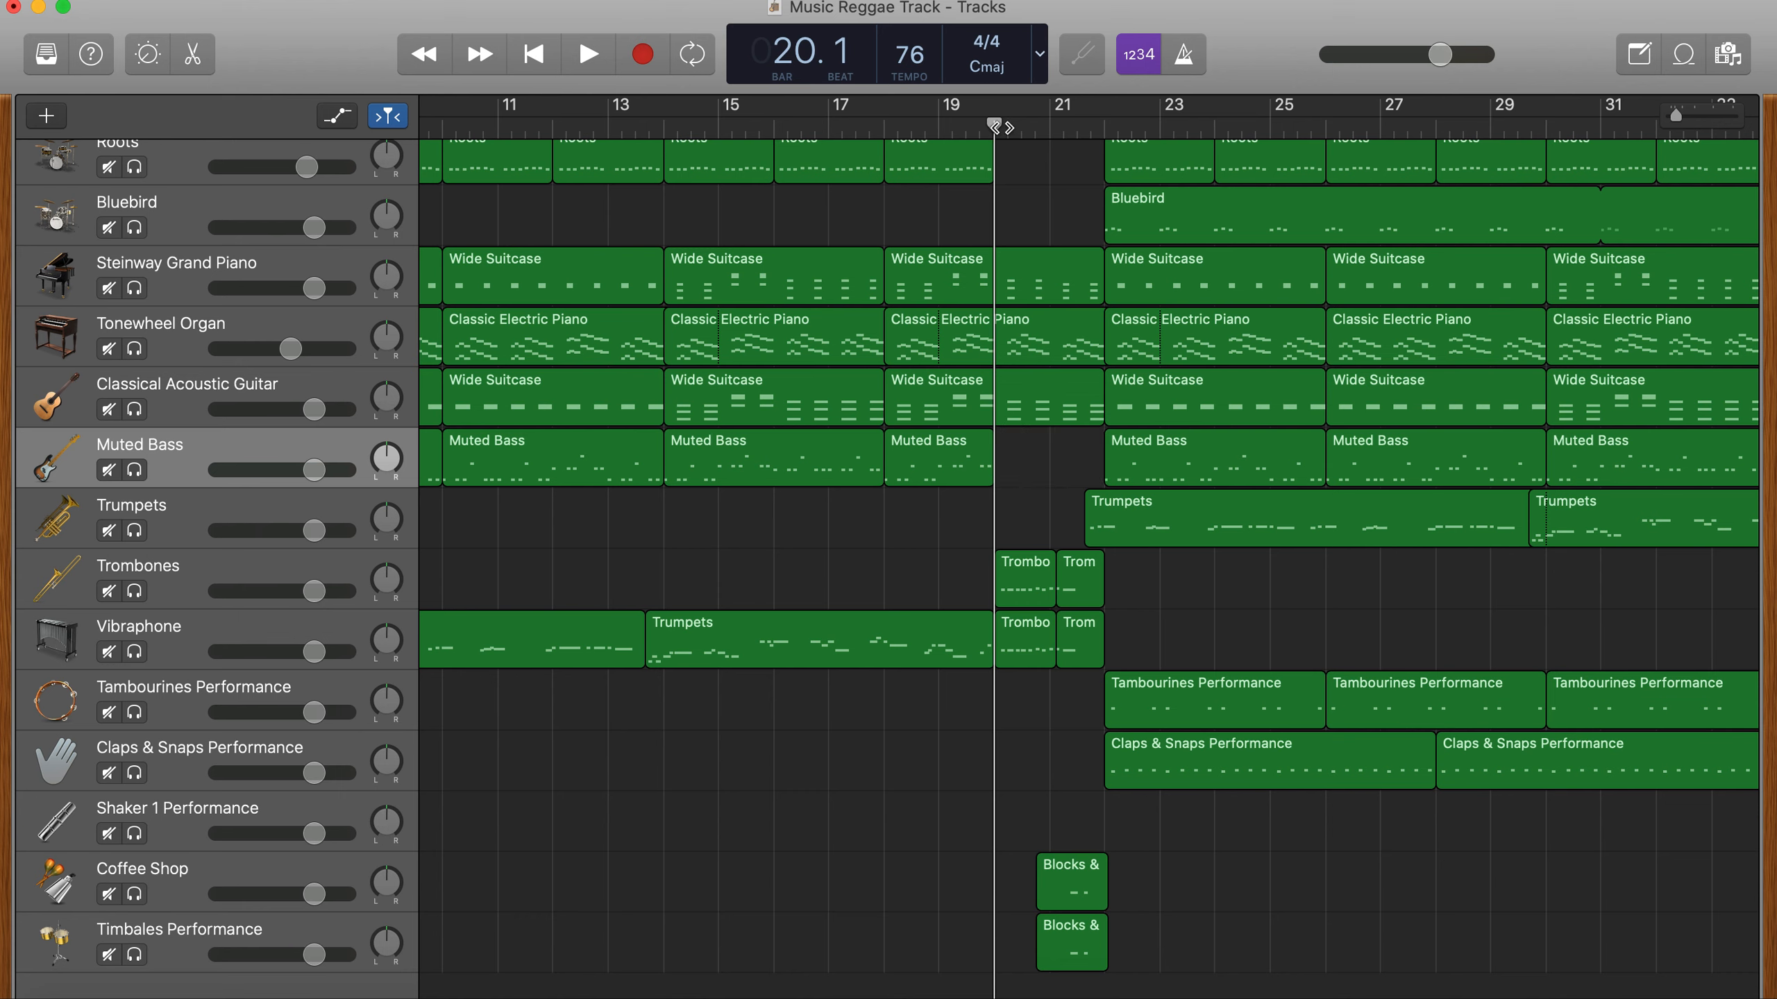
drag(1023, 108, 1081, 120)
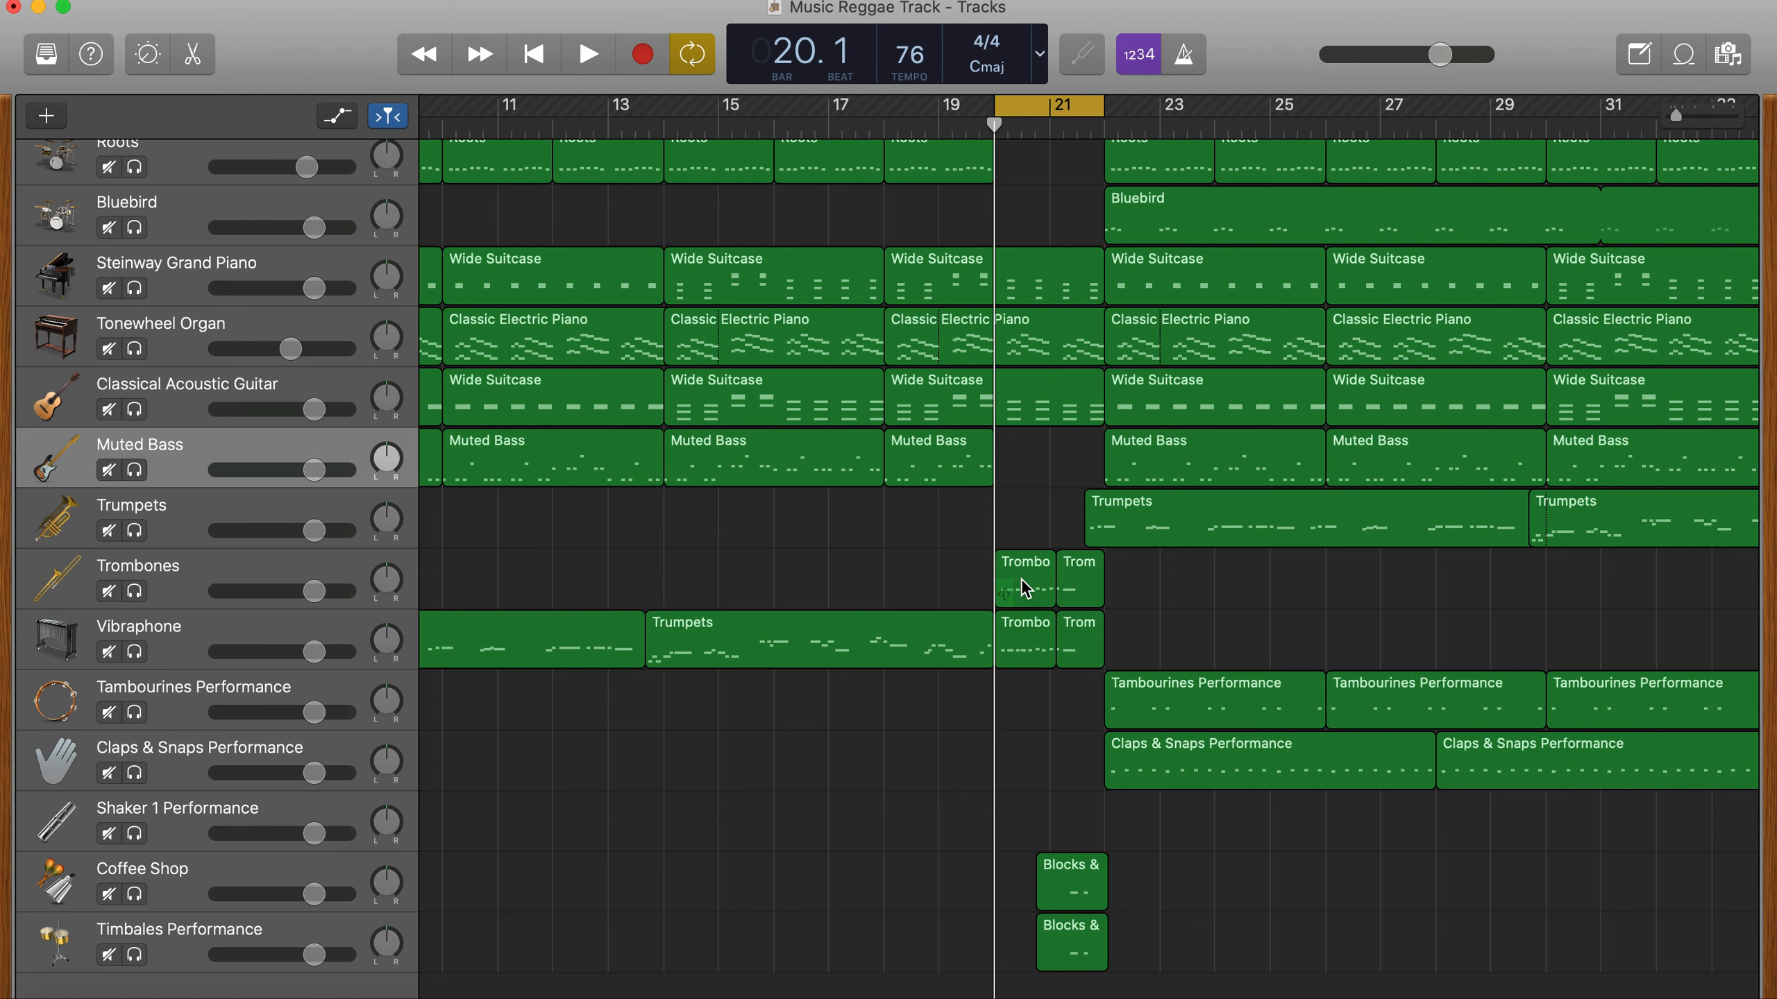
- Shorten the second Trombones region of the break, and copy both Trombones regions to the same position on the Trumpets track
drag(1021, 578, 1023, 545)
drag(1097, 591, 1081, 593)
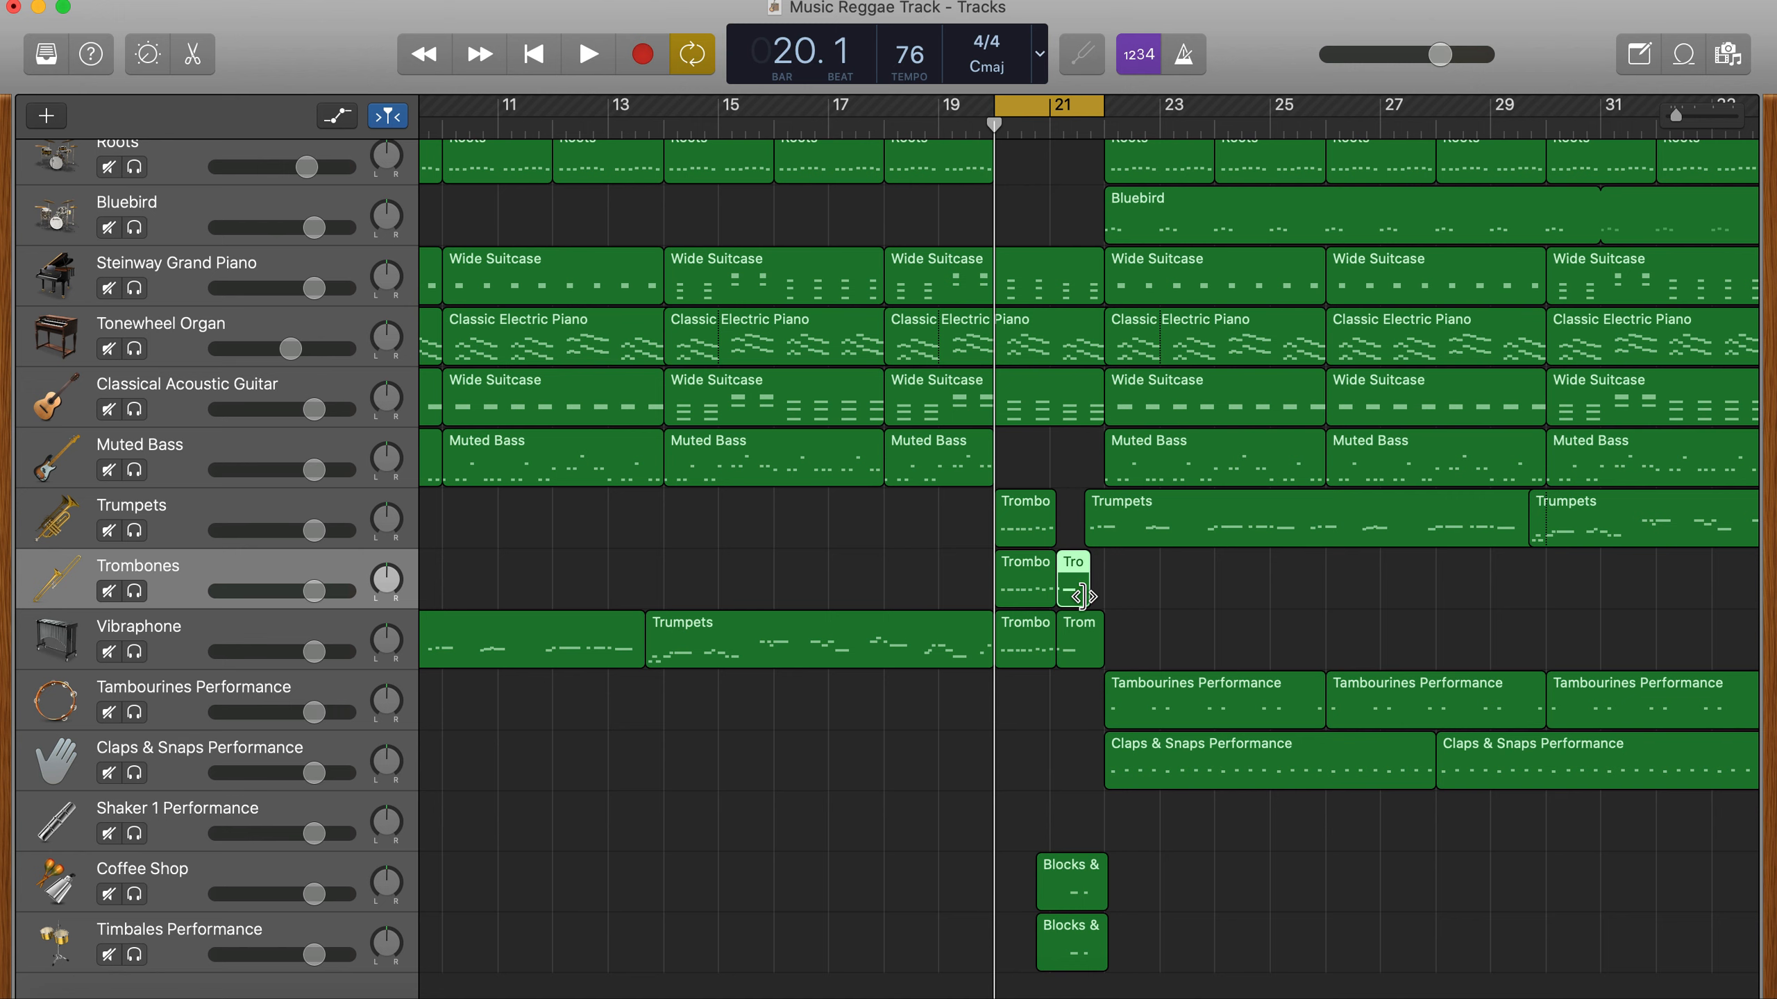
drag(1081, 596, 1060, 520)
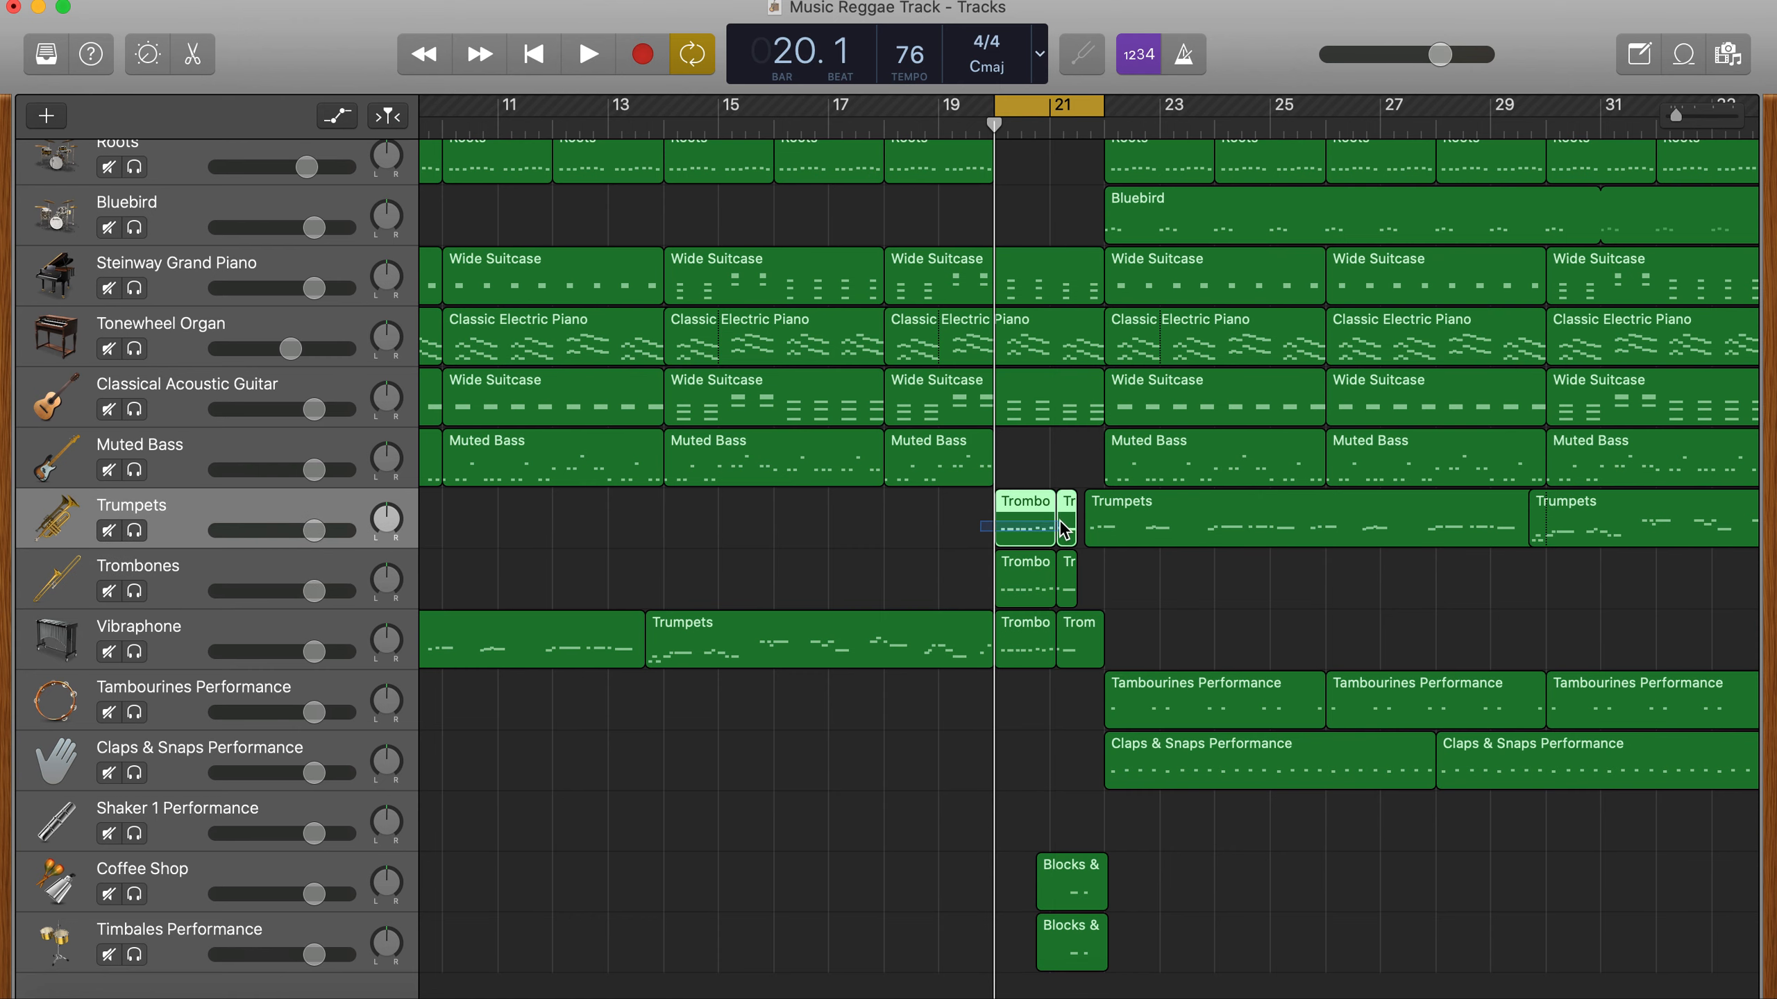
- Raise all notes in the two copied regions on the Trumpets track so the lowest notes sit on A3
double_click(1022, 526)
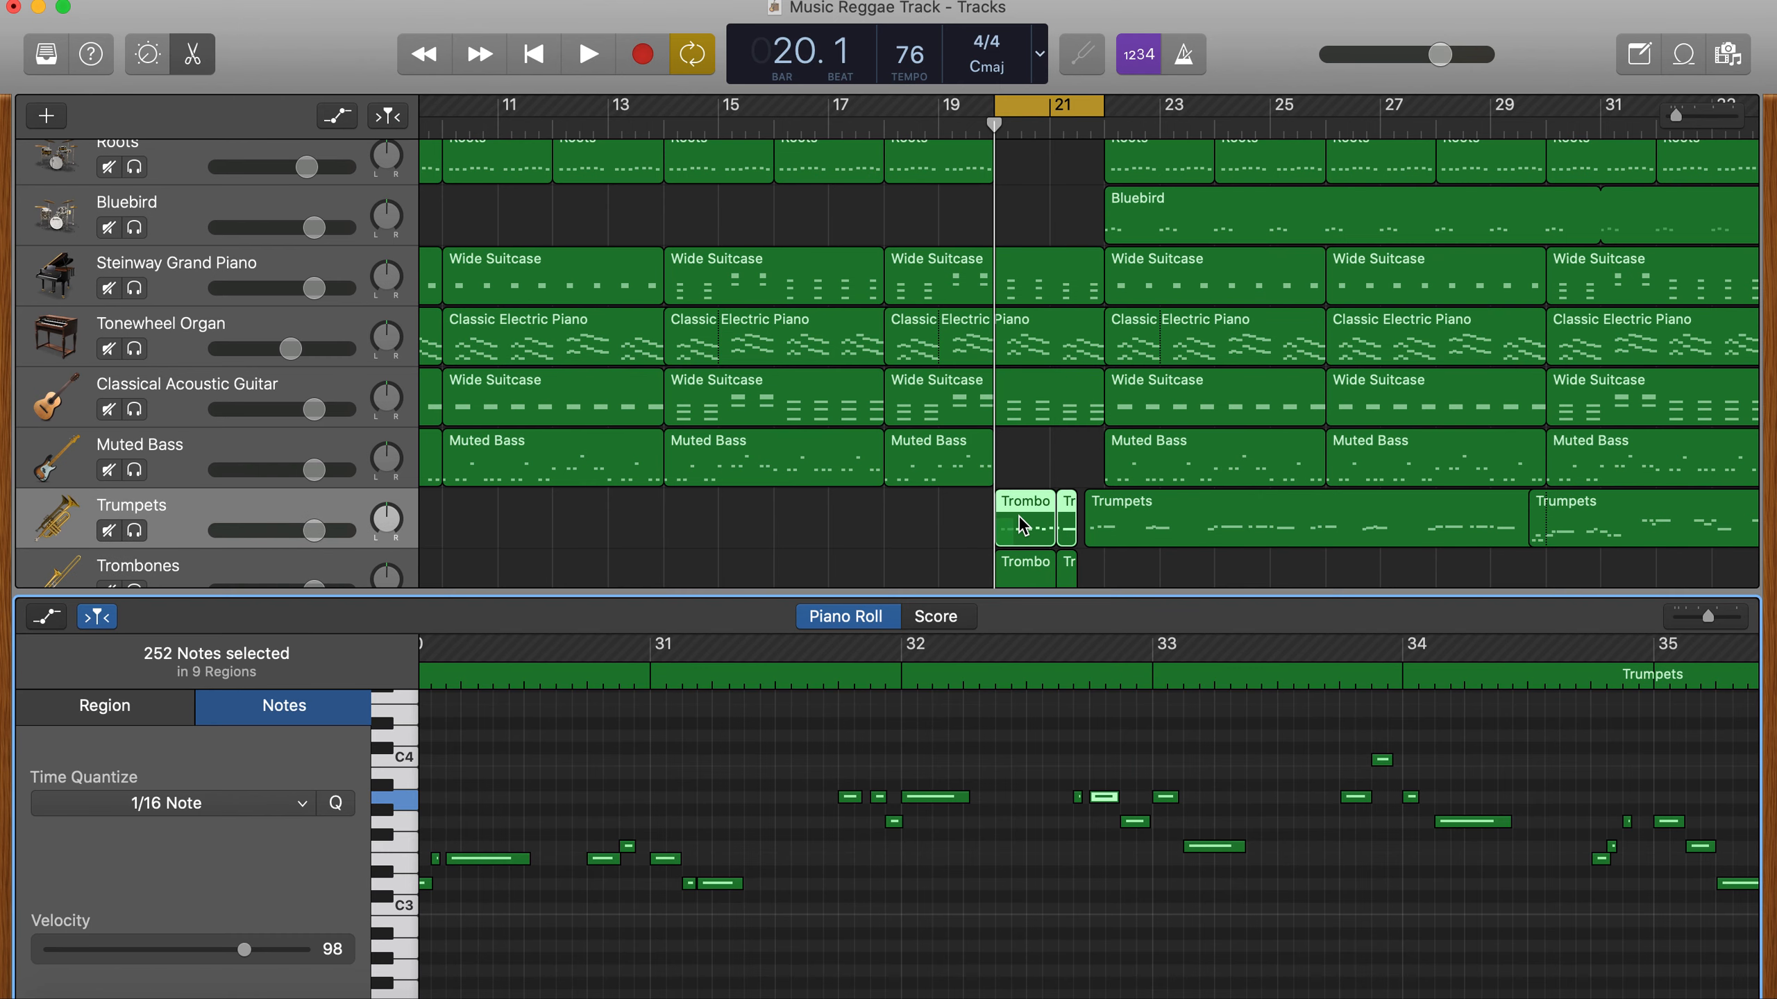
scroll(1002, 925, right, 10)
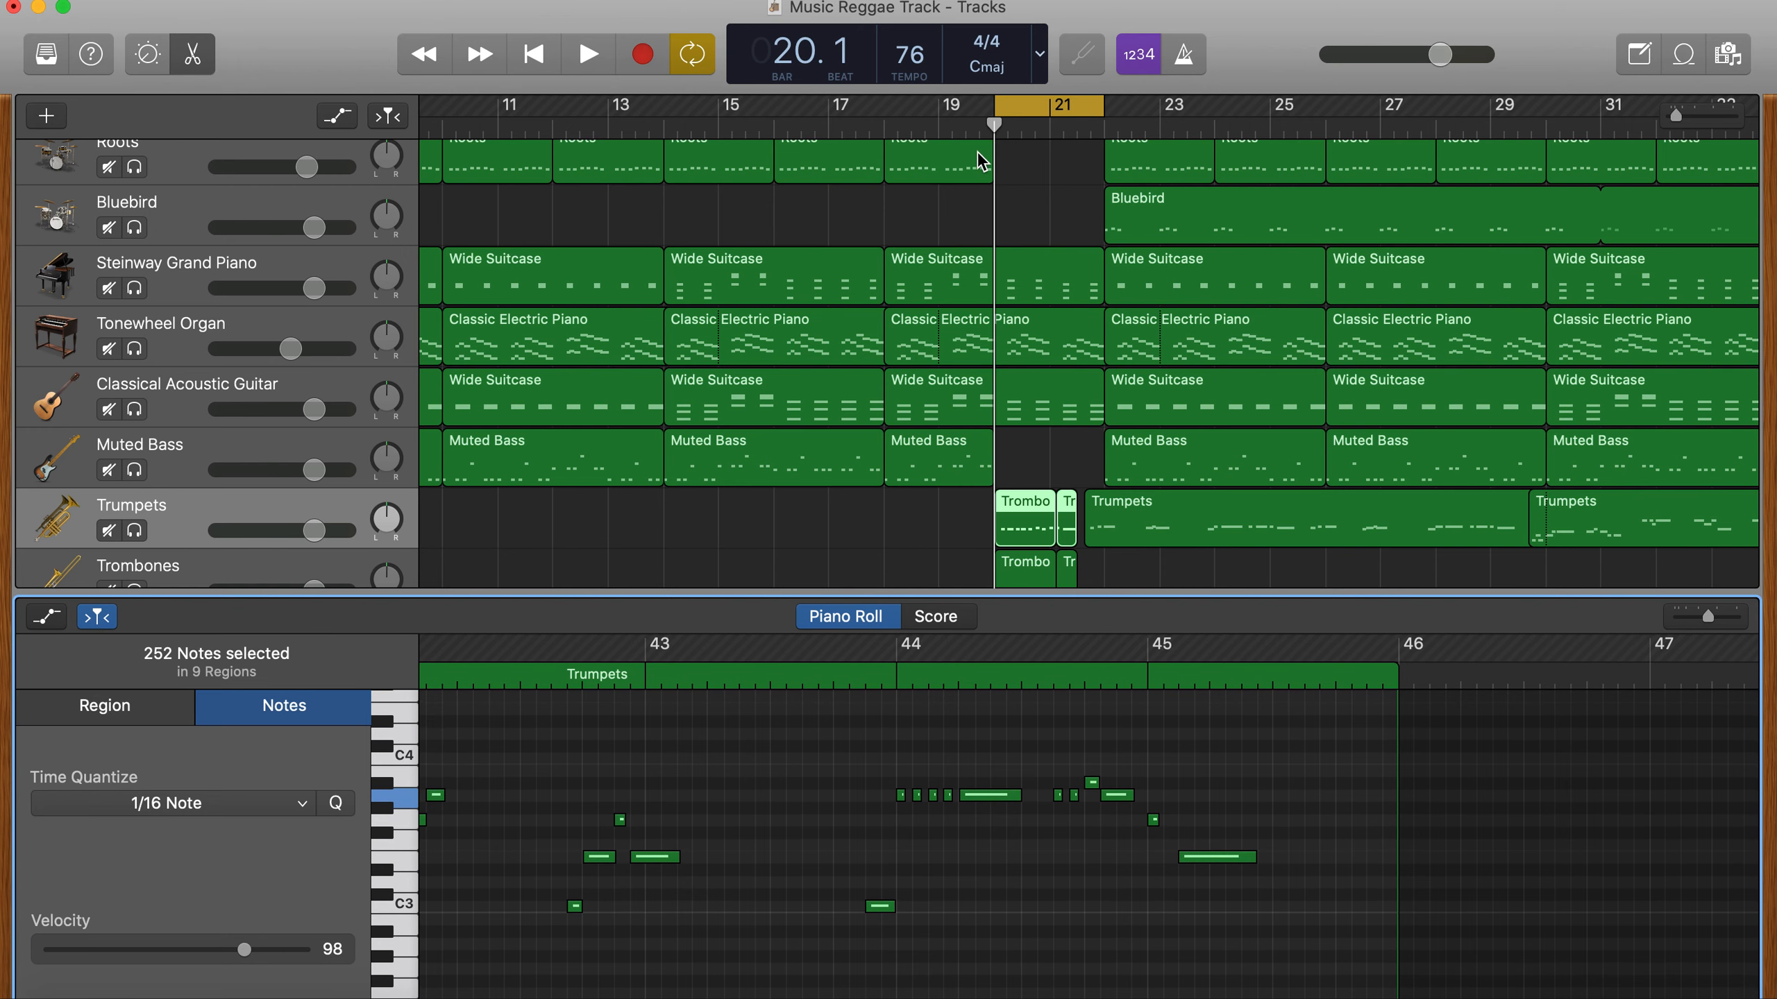
key(space)
key(space)
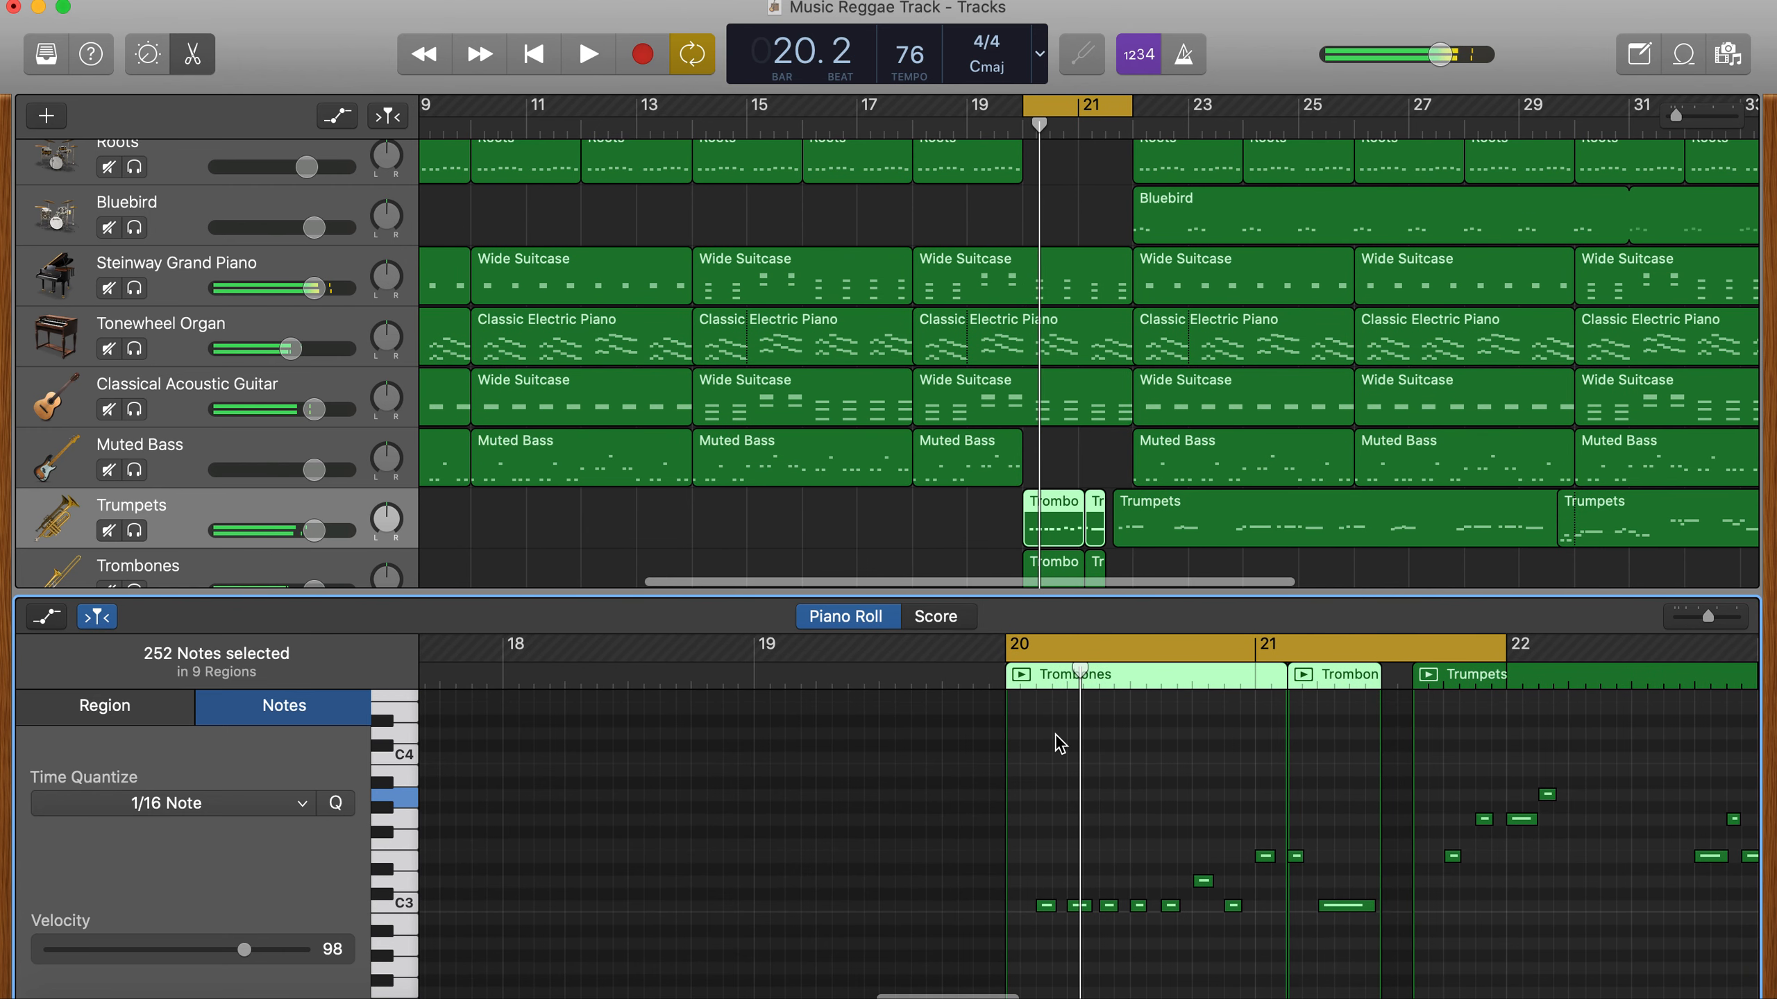
click(1302, 912)
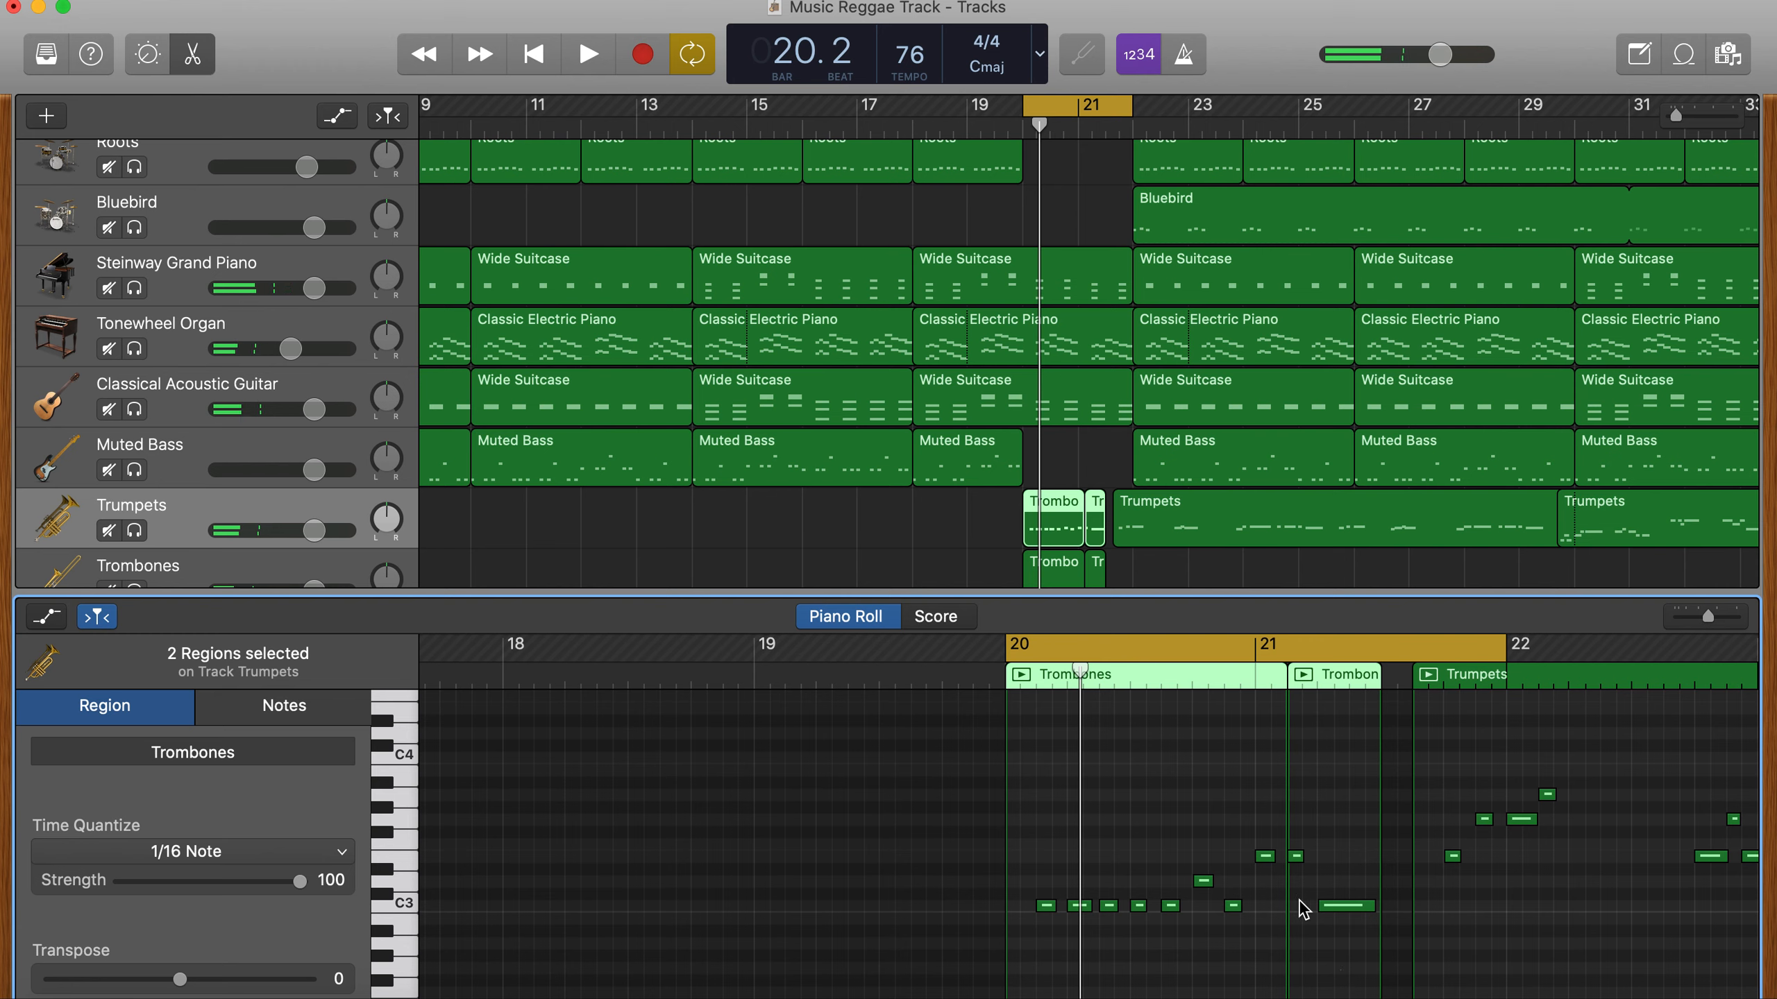
drag(1340, 969, 1038, 790)
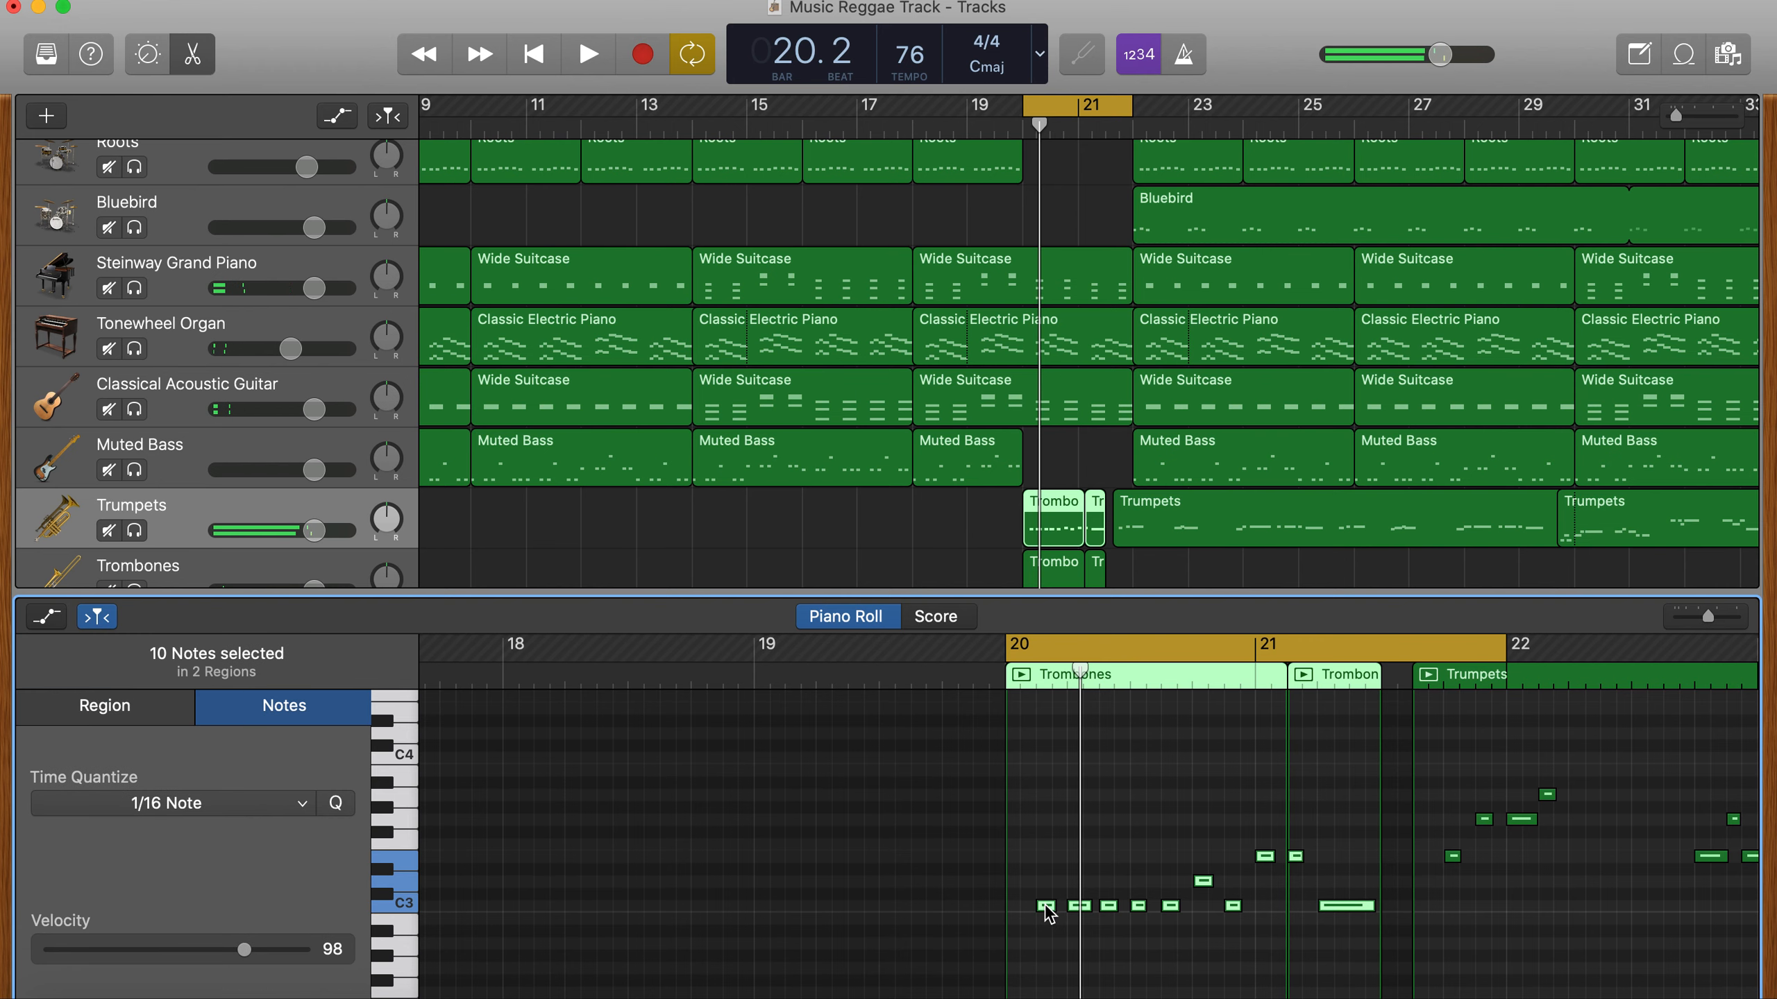
drag(1046, 908, 1049, 763)
scroll(1051, 805, up, 2)
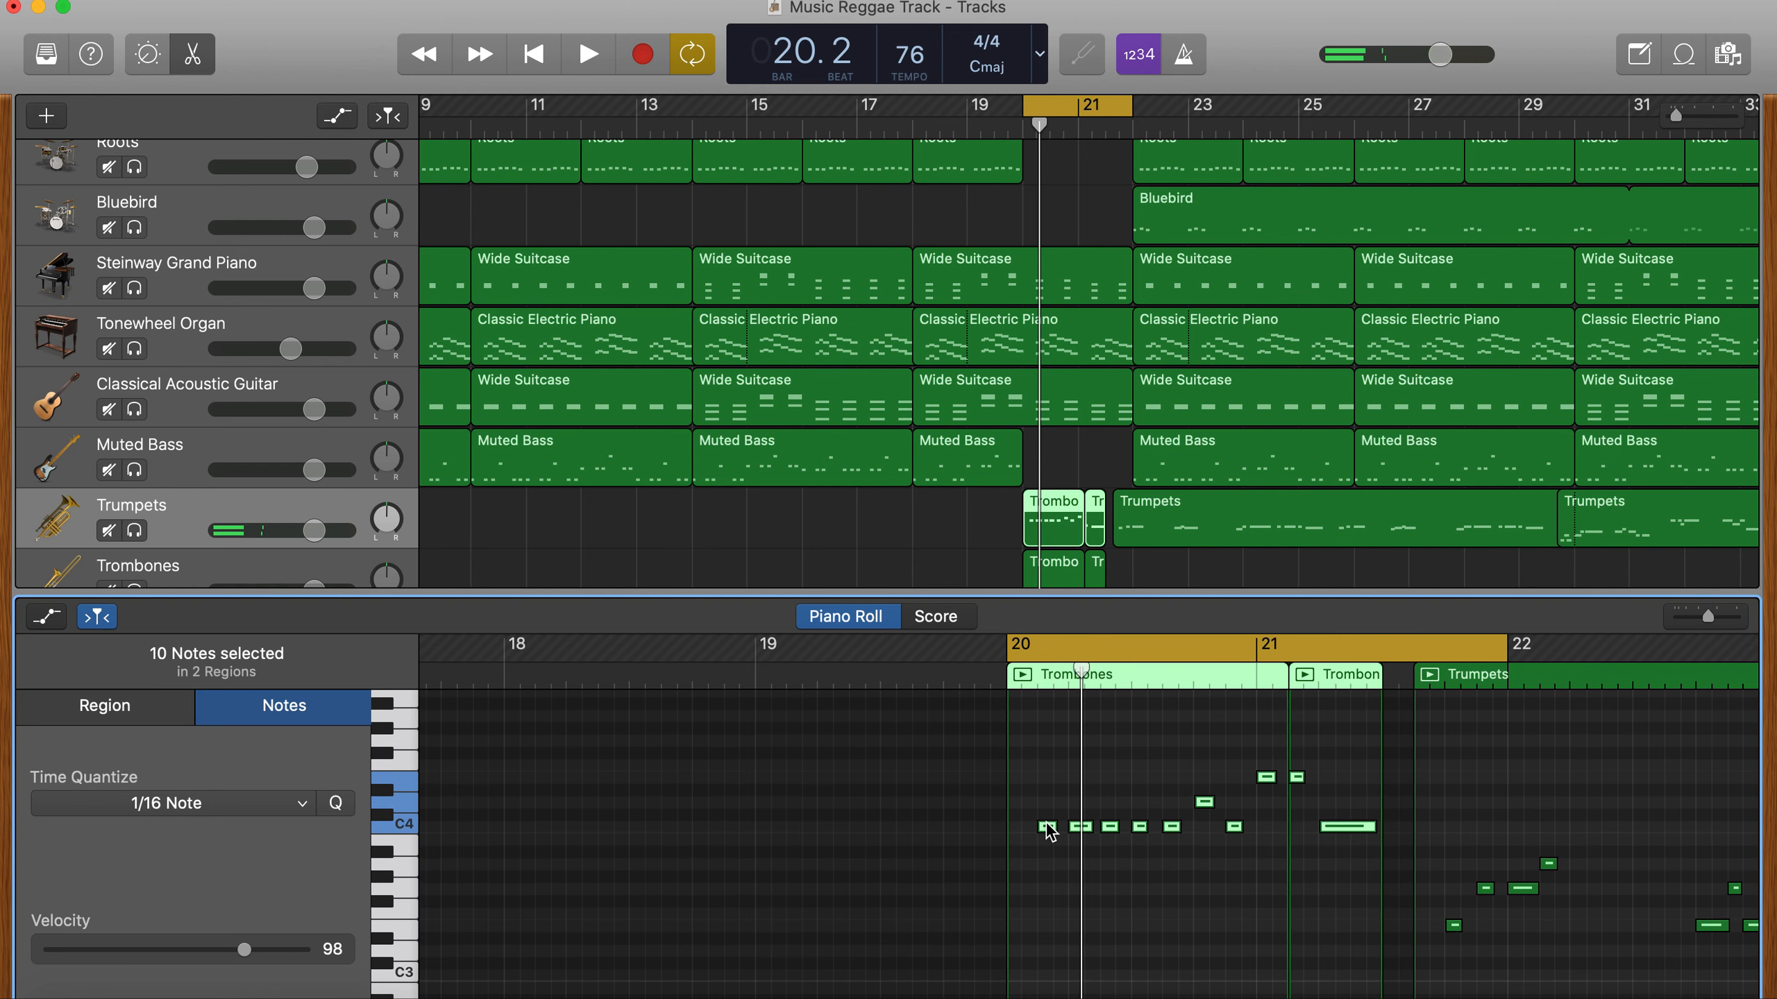
drag(1049, 832, 1052, 871)
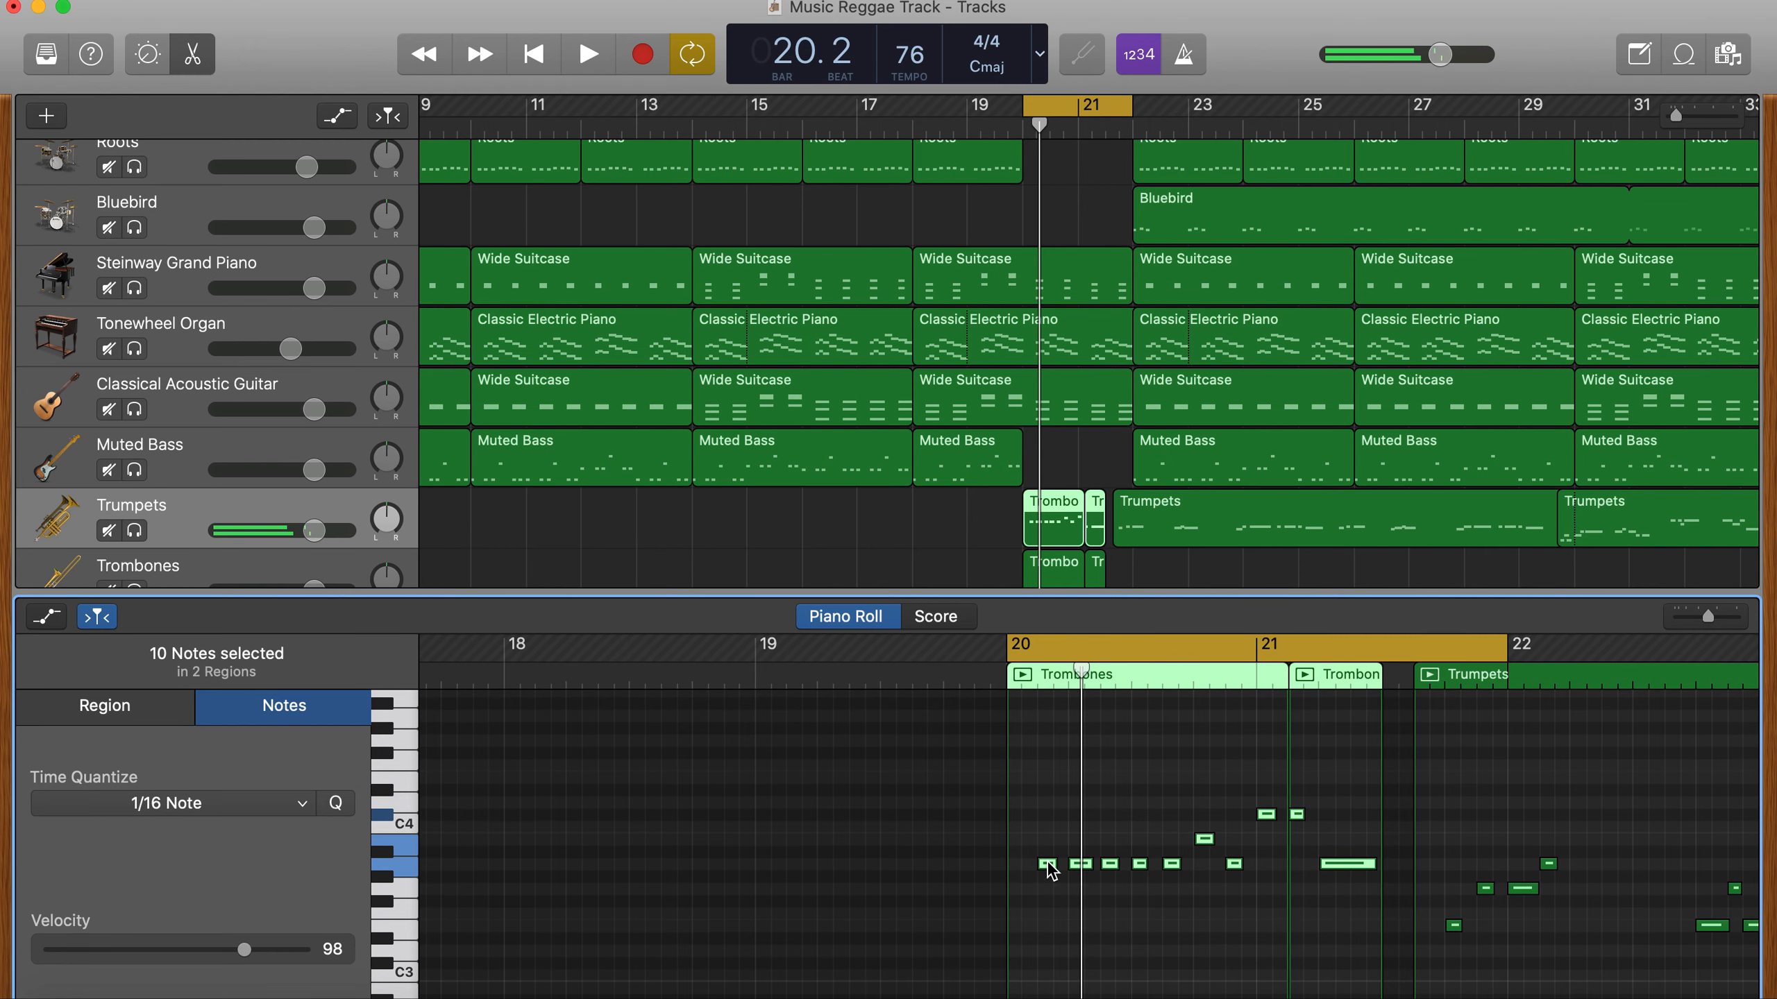
- Lower the B3 note just before bar 21 in the trumpet break to A#3, and play the cycled bars to check it
key(space)
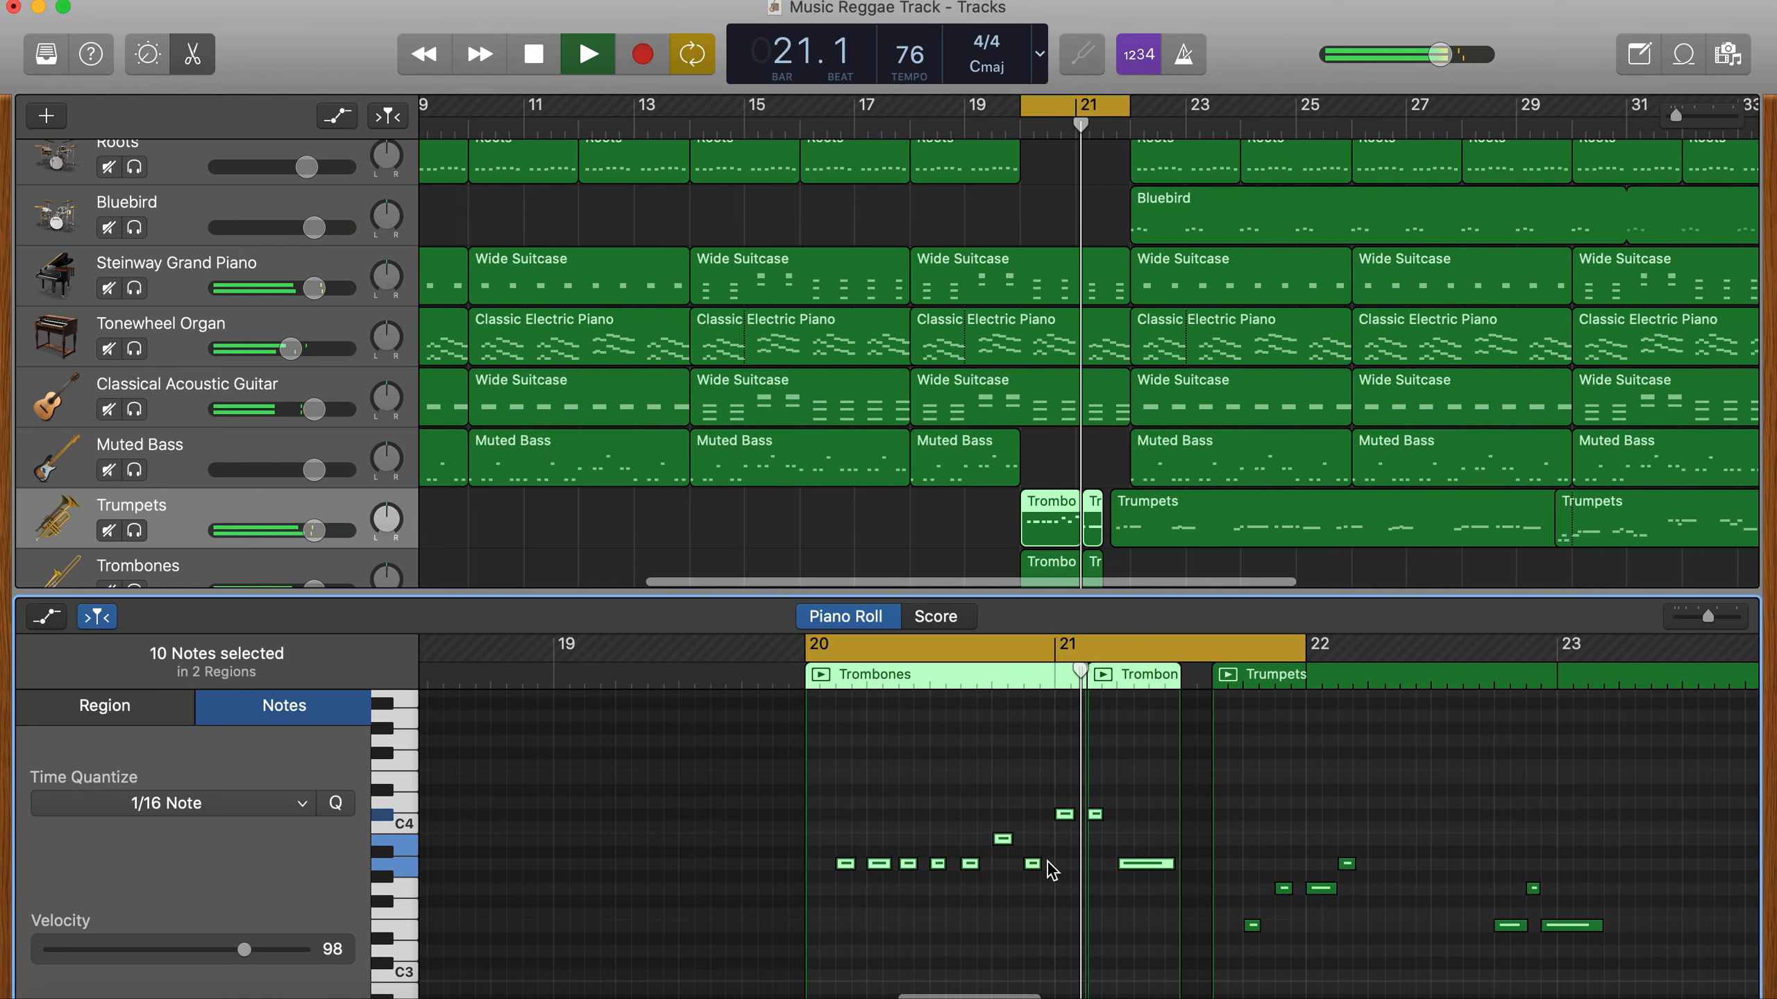
key(space)
click(976, 883)
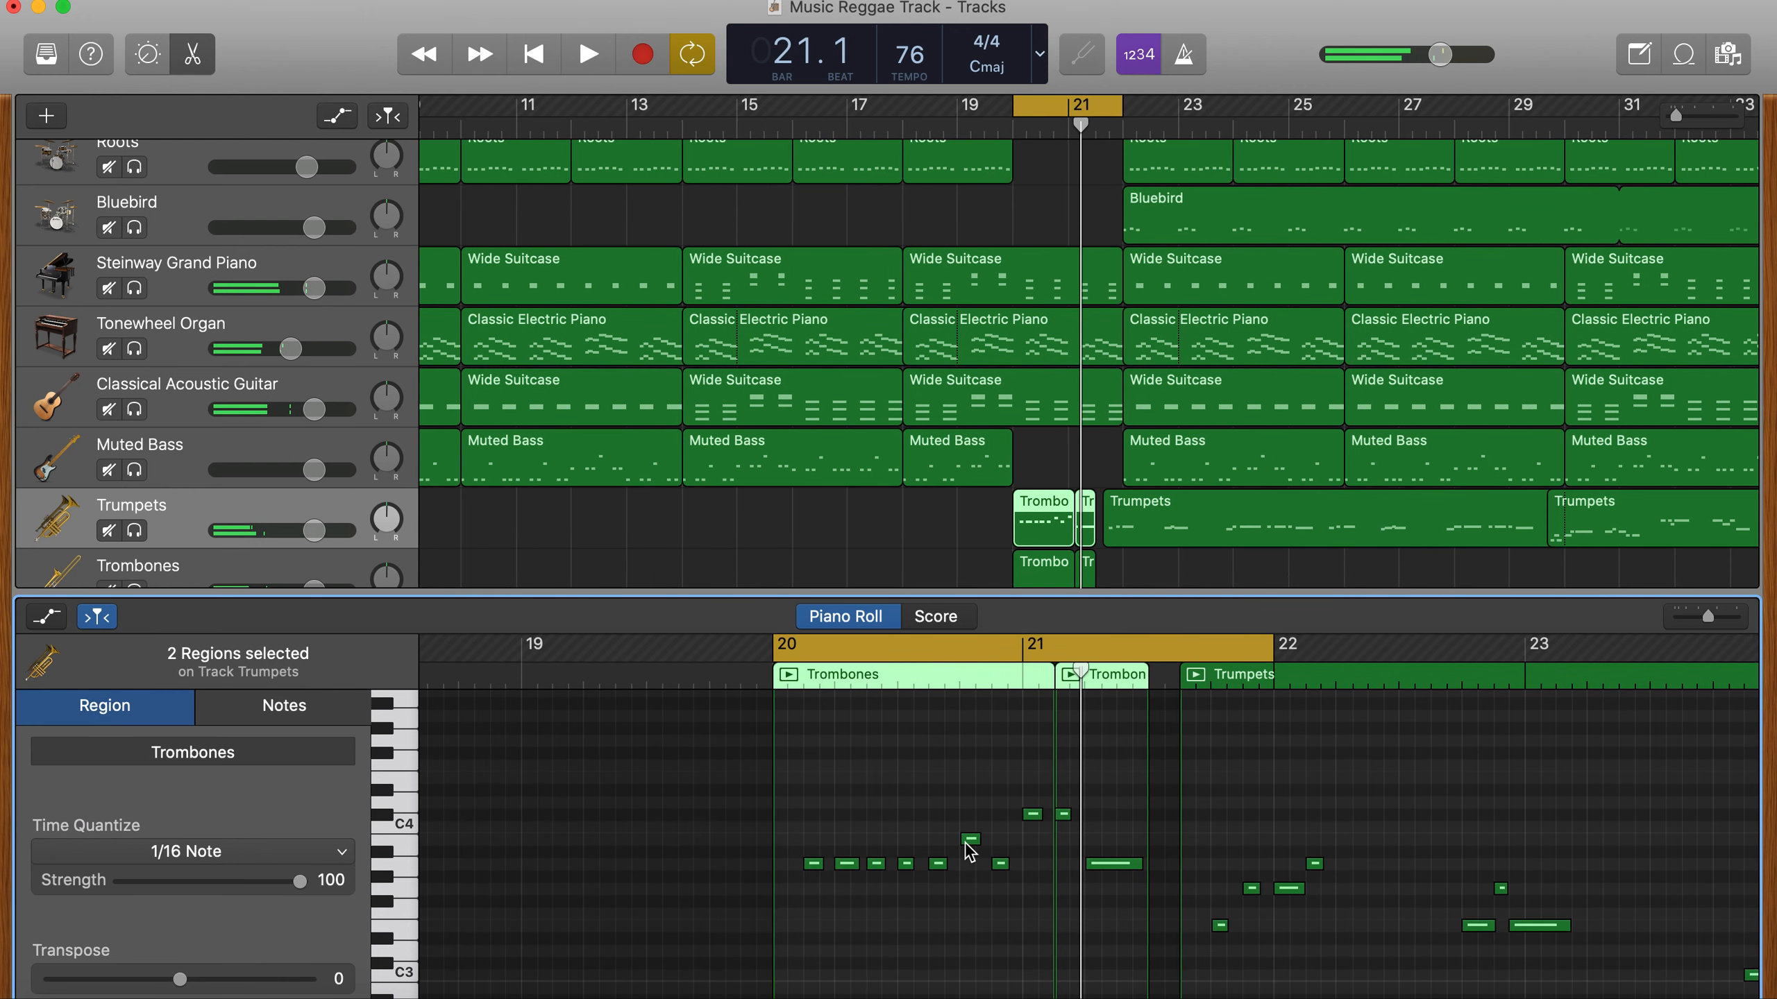
drag(971, 840, 966, 855)
click(813, 863)
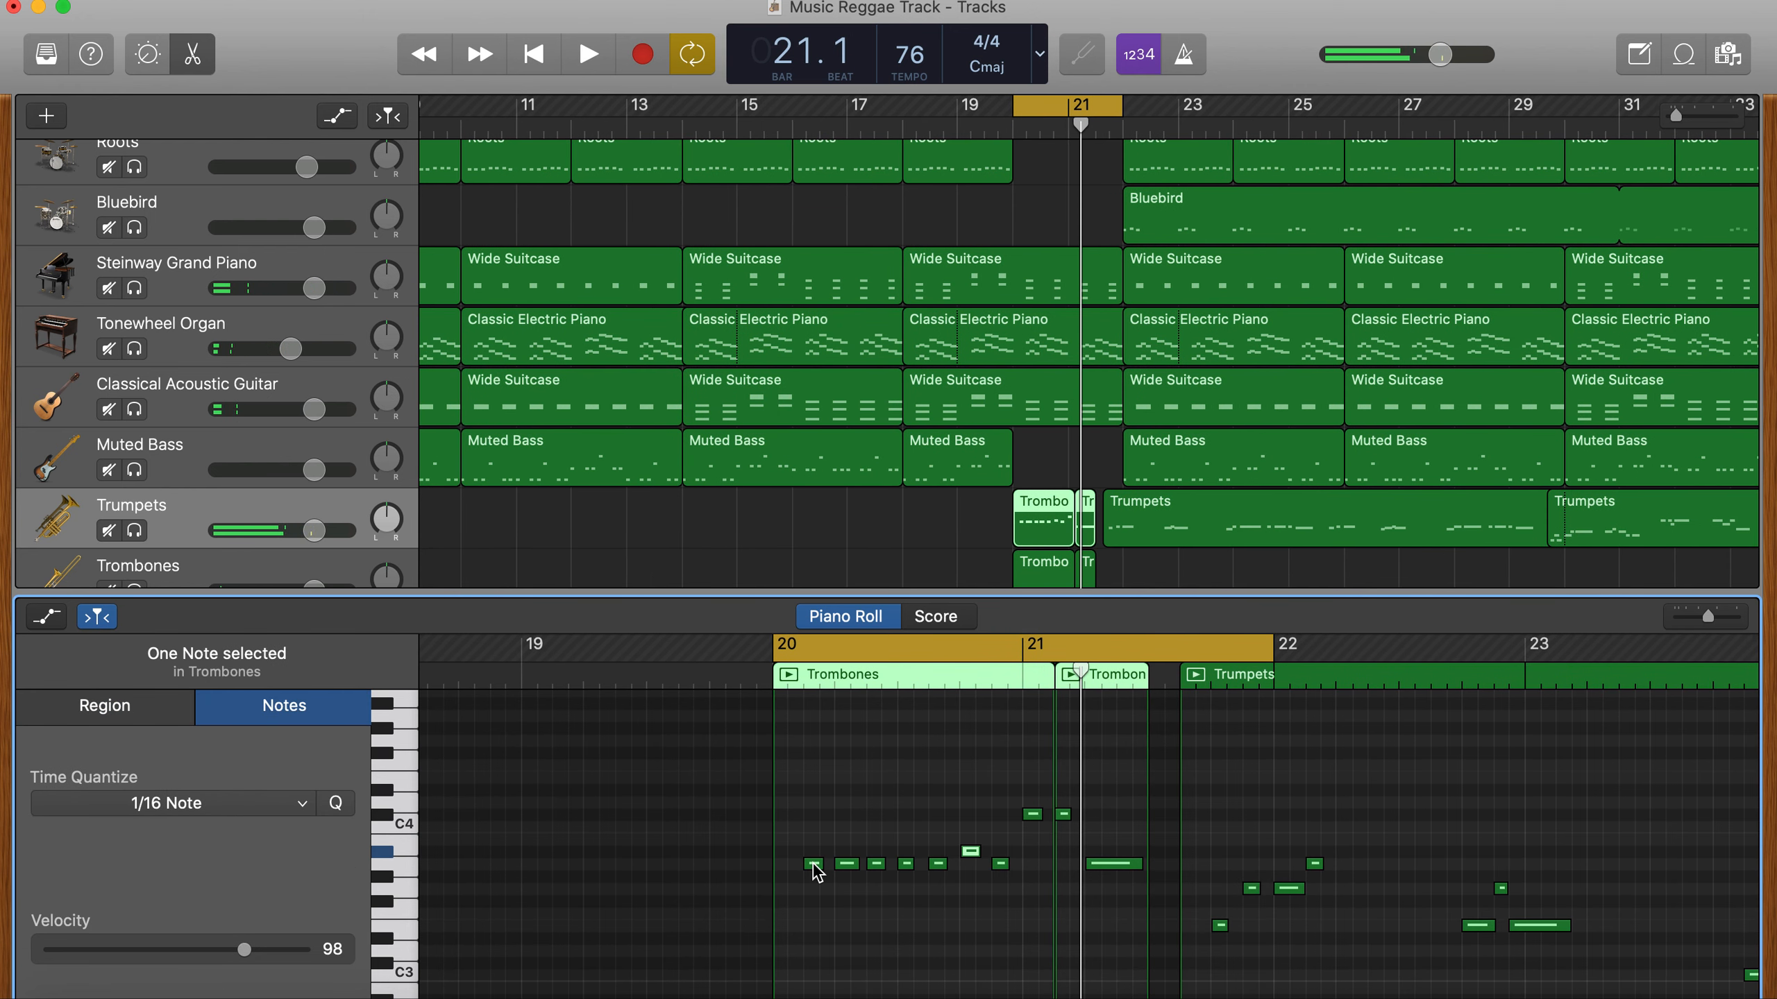
key(space)
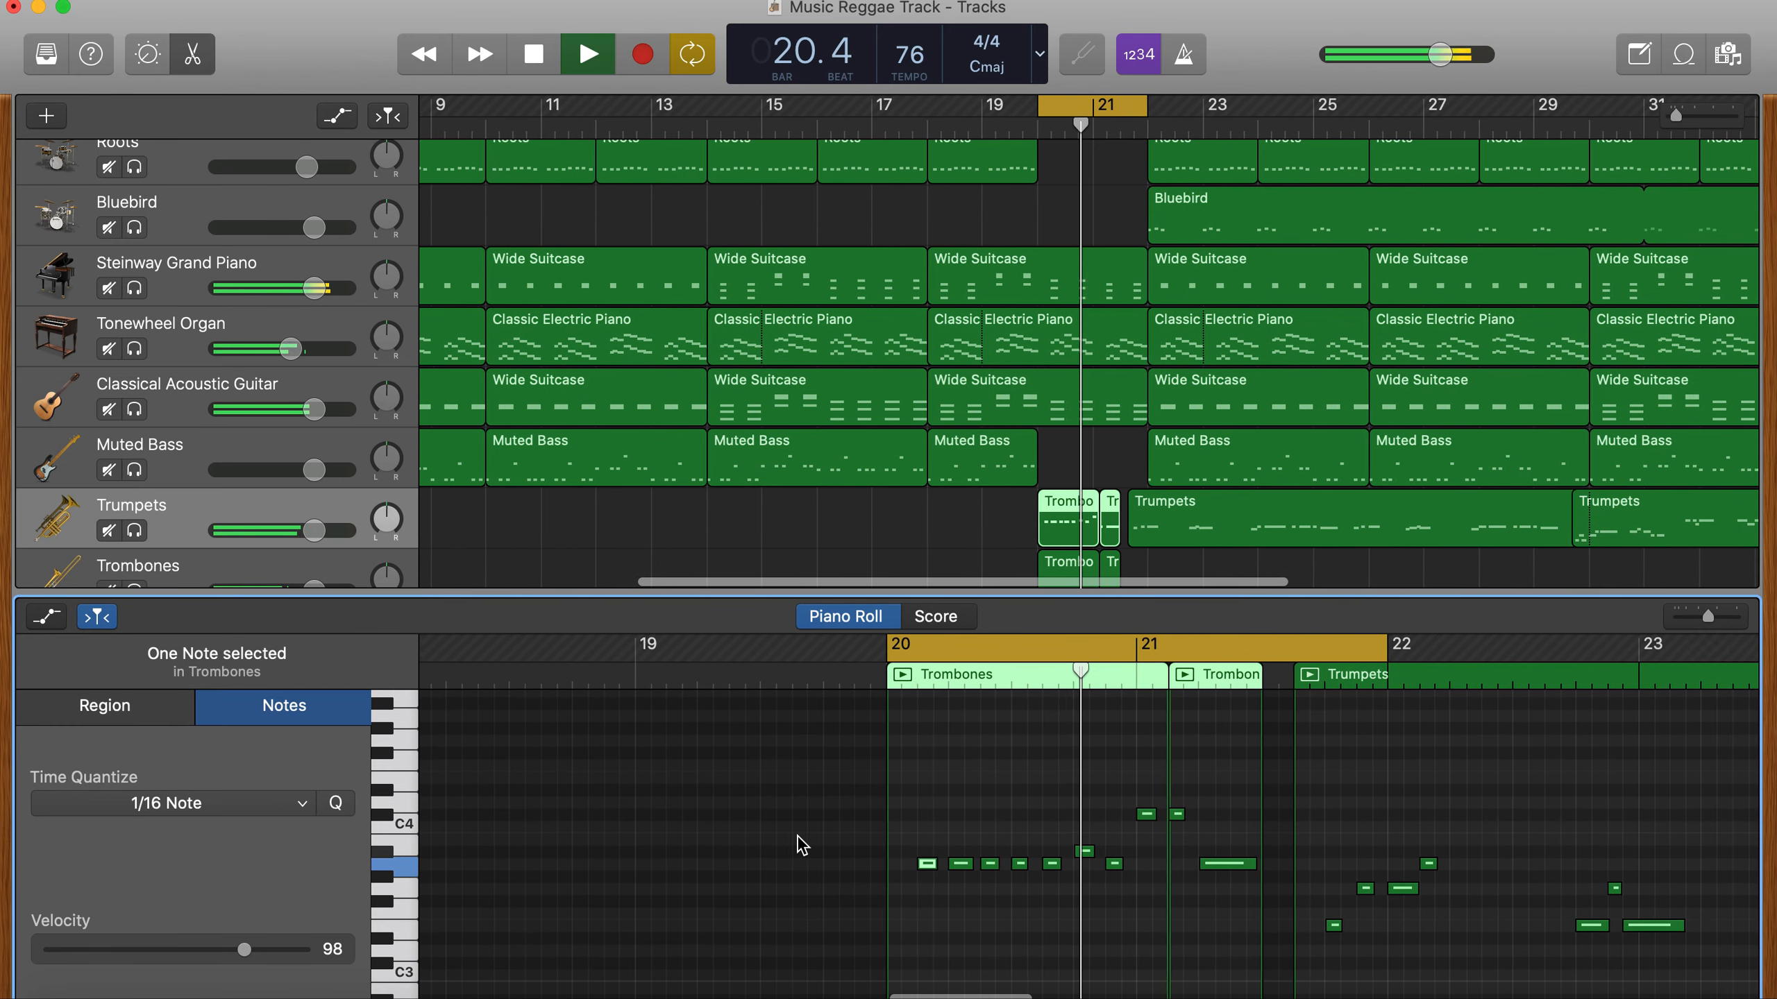
key(space)
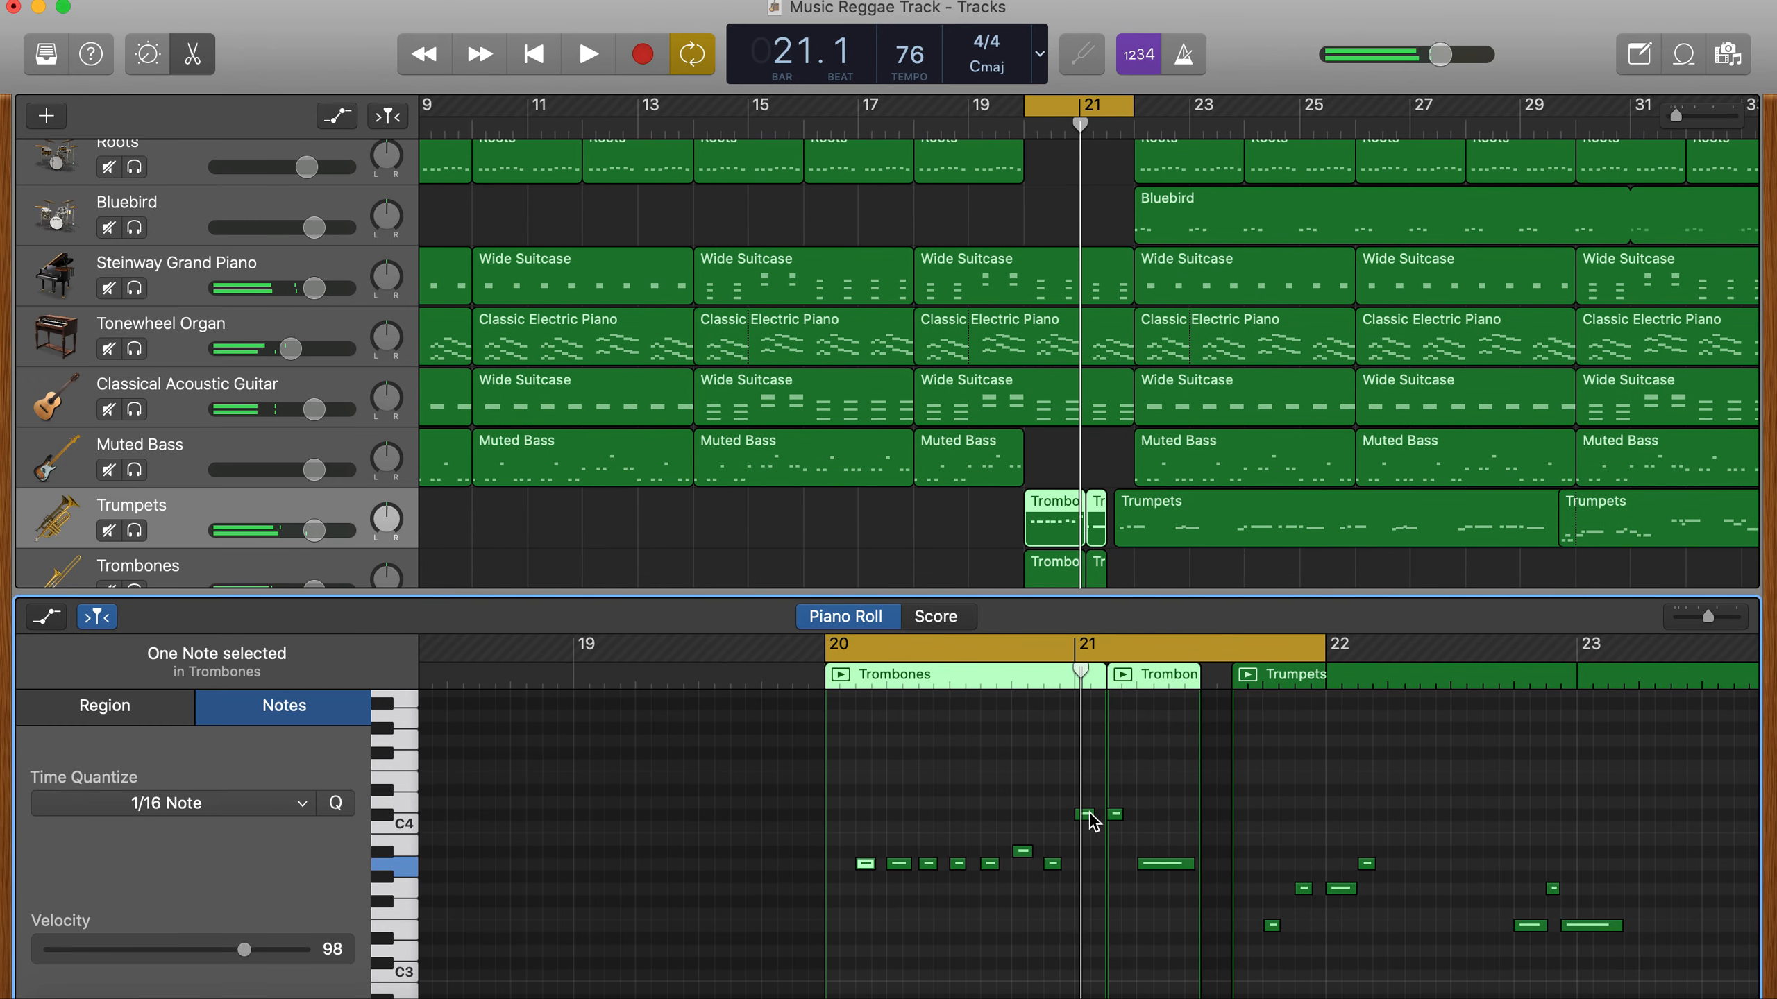
- Move the two highest trumpet notes around bar 21 to C4 and the long closing note to G3, auditioning the changes
drag(1132, 830, 1175, 897)
key(space)
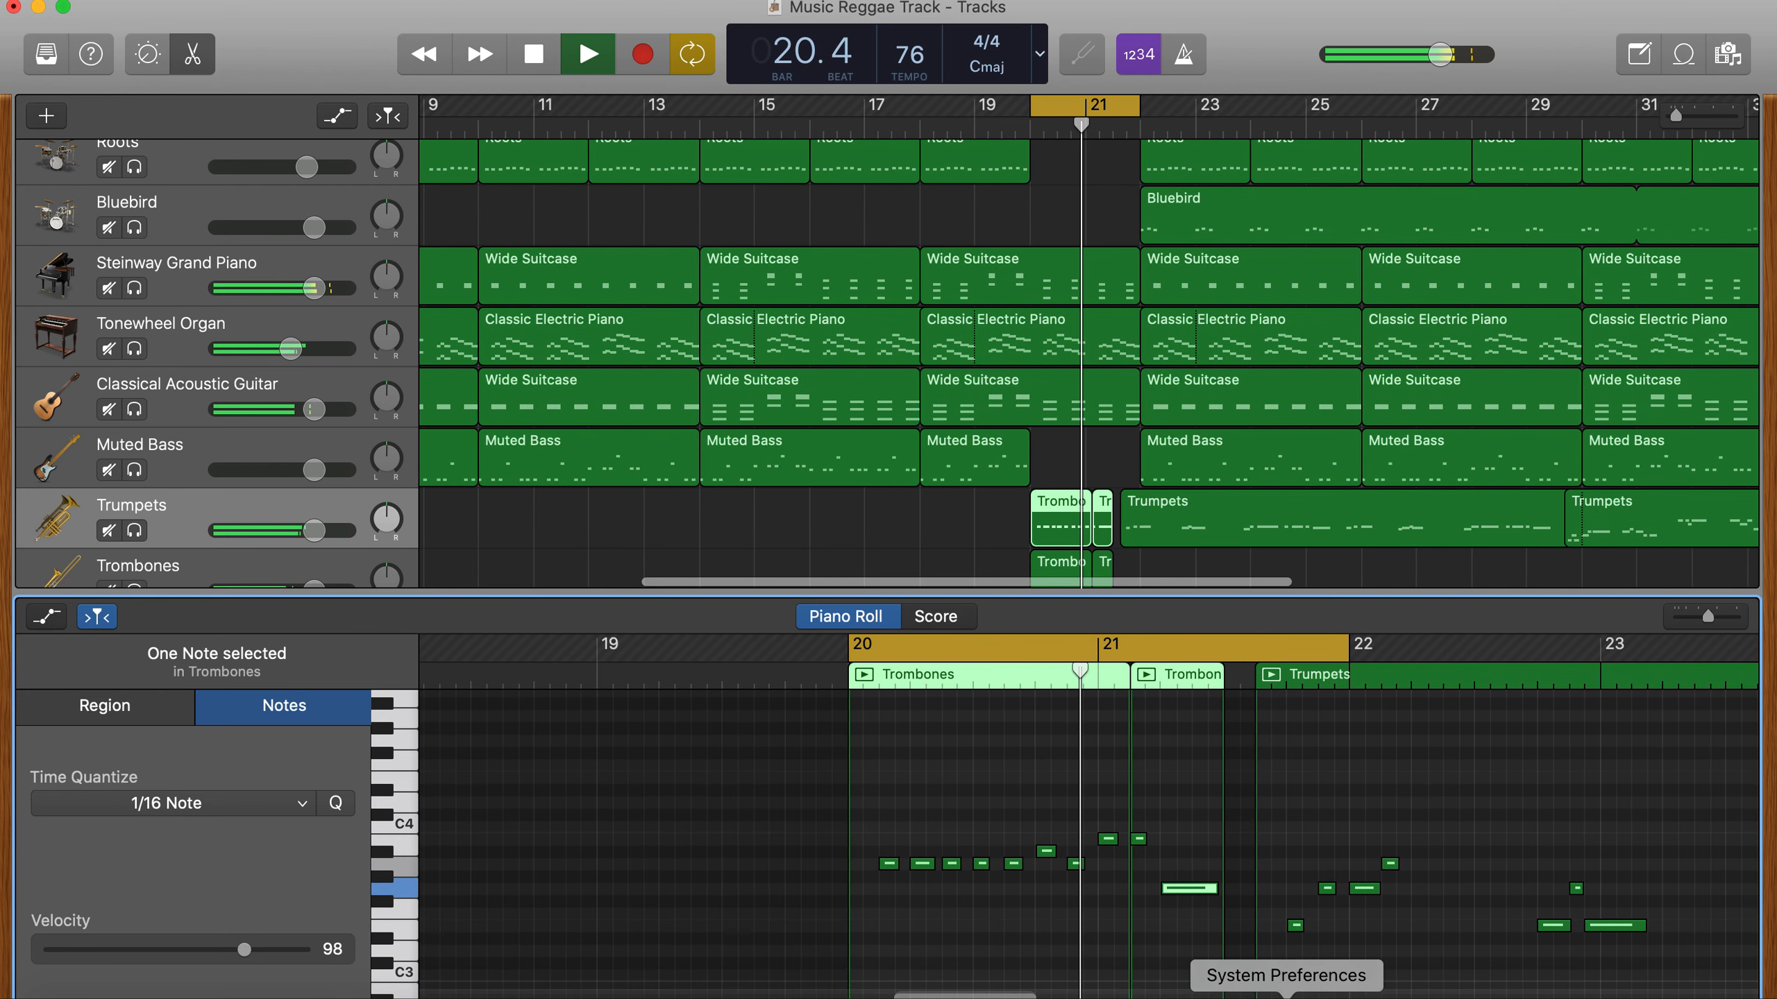
key(space)
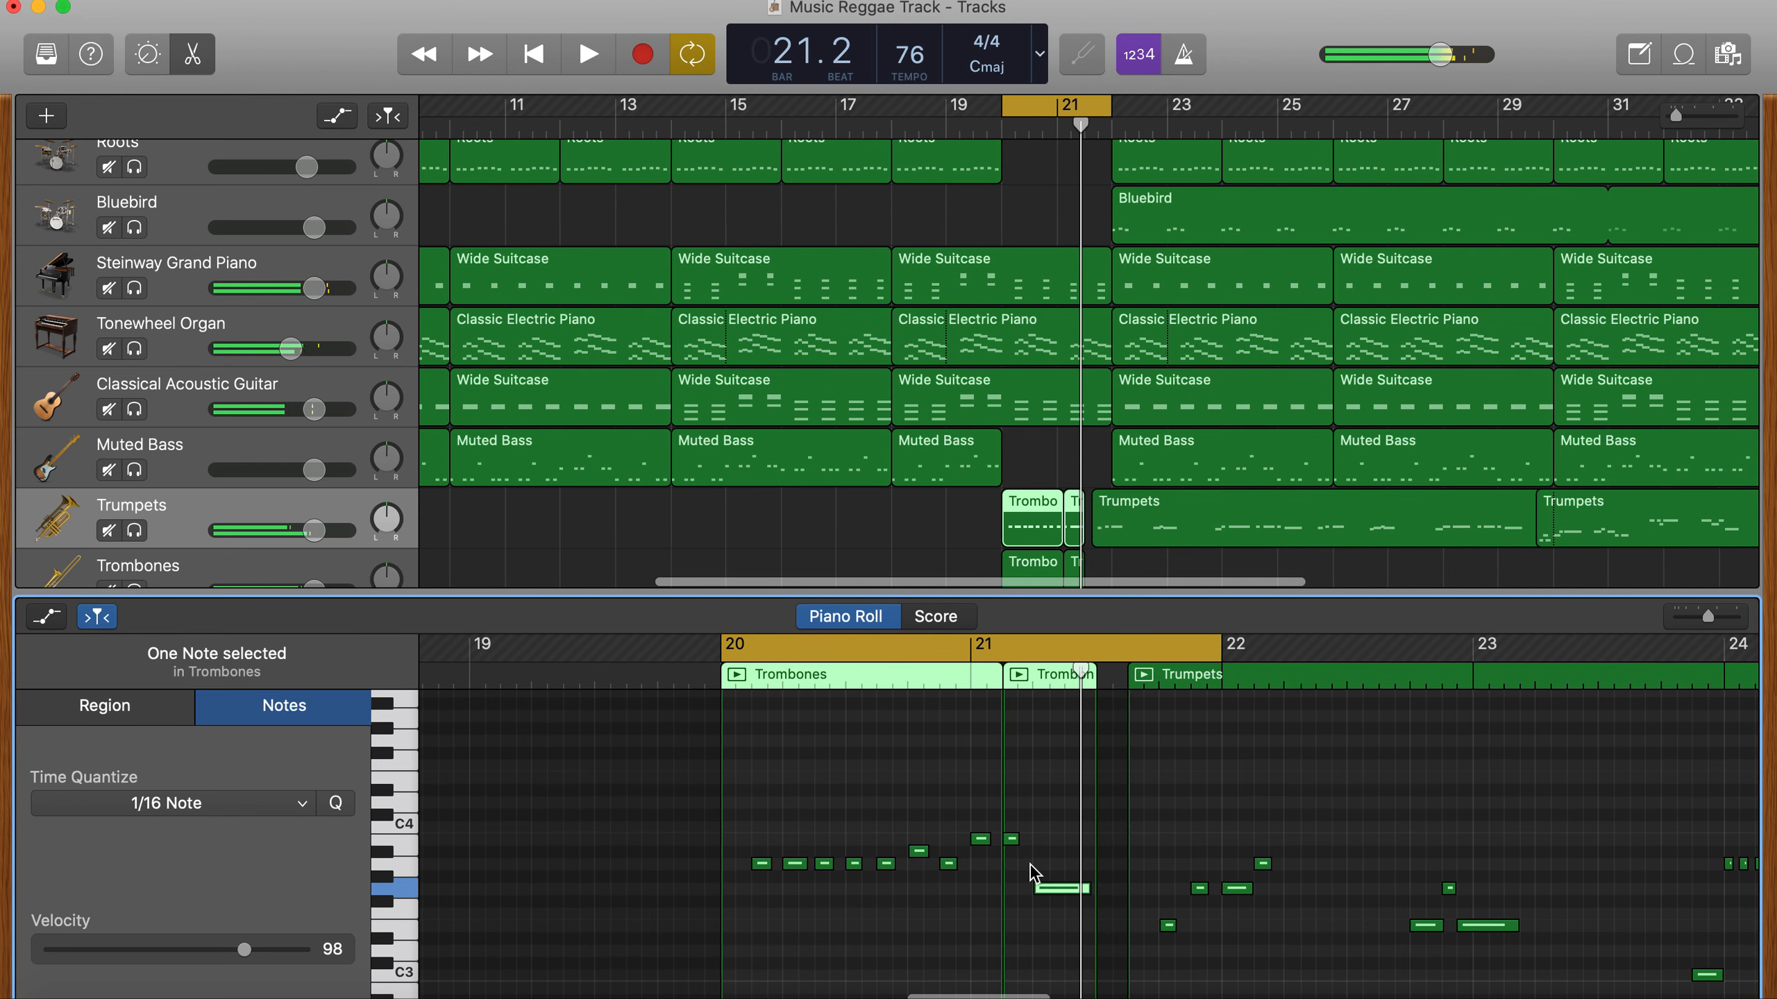
click(982, 842)
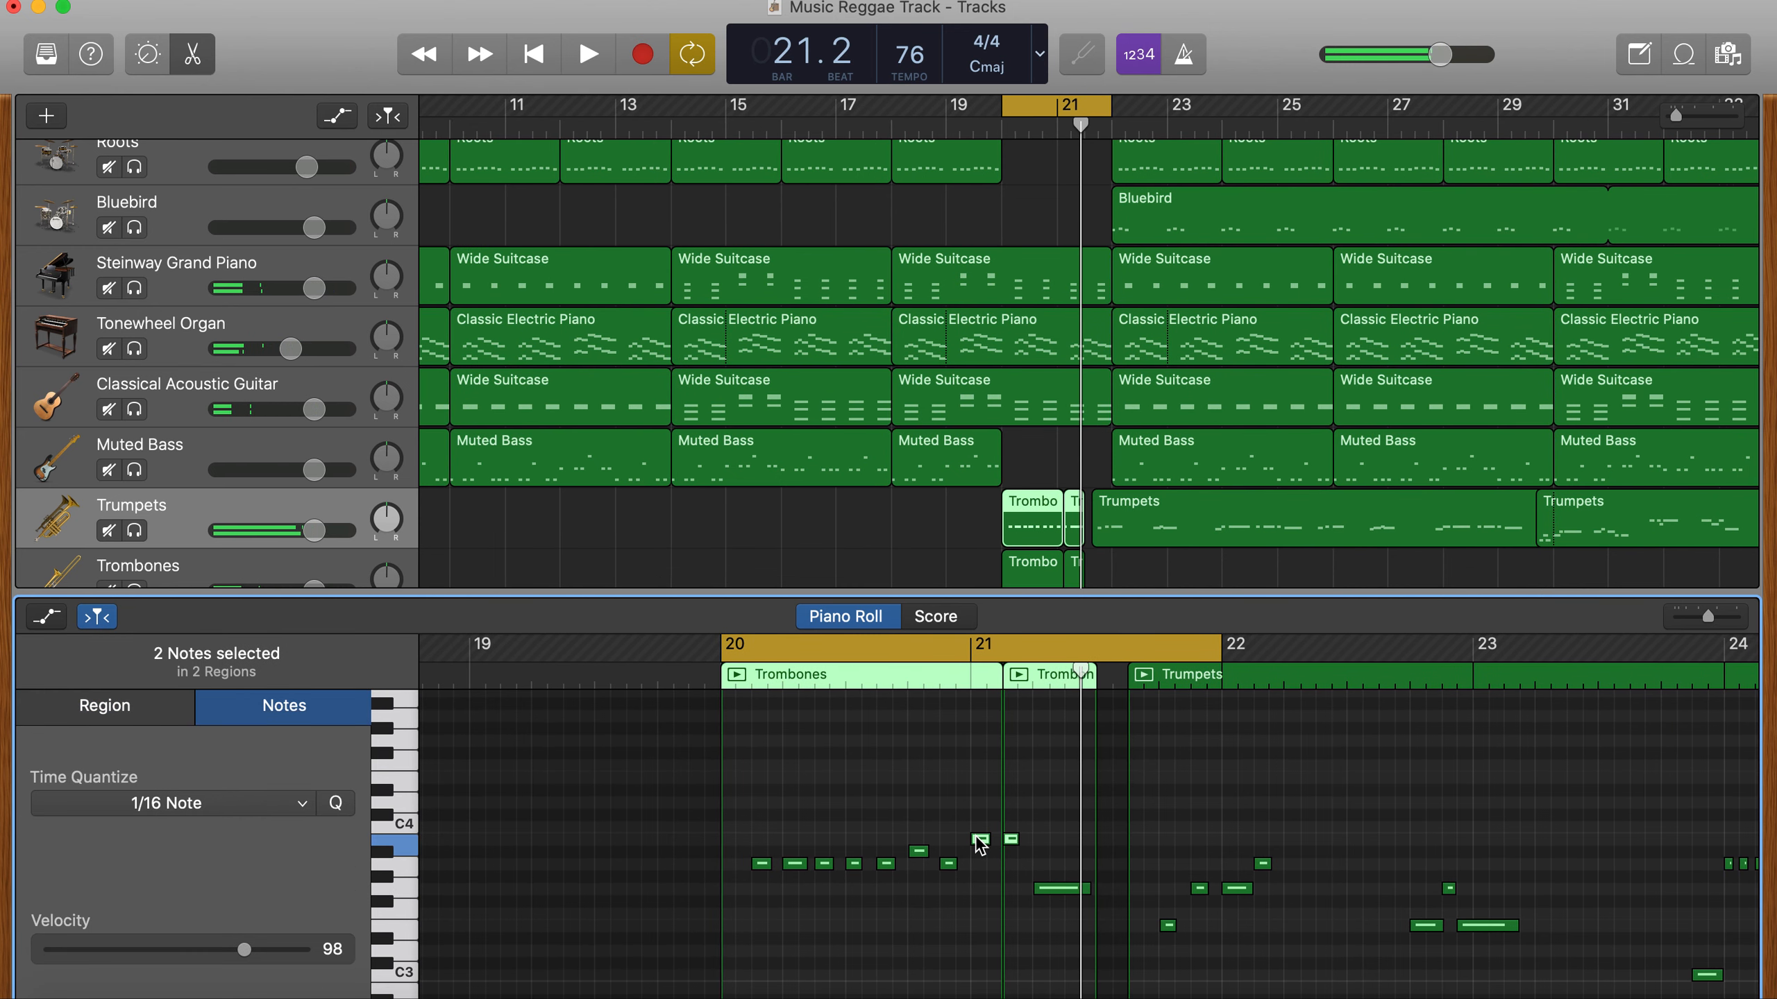
drag(980, 844, 980, 835)
key(space)
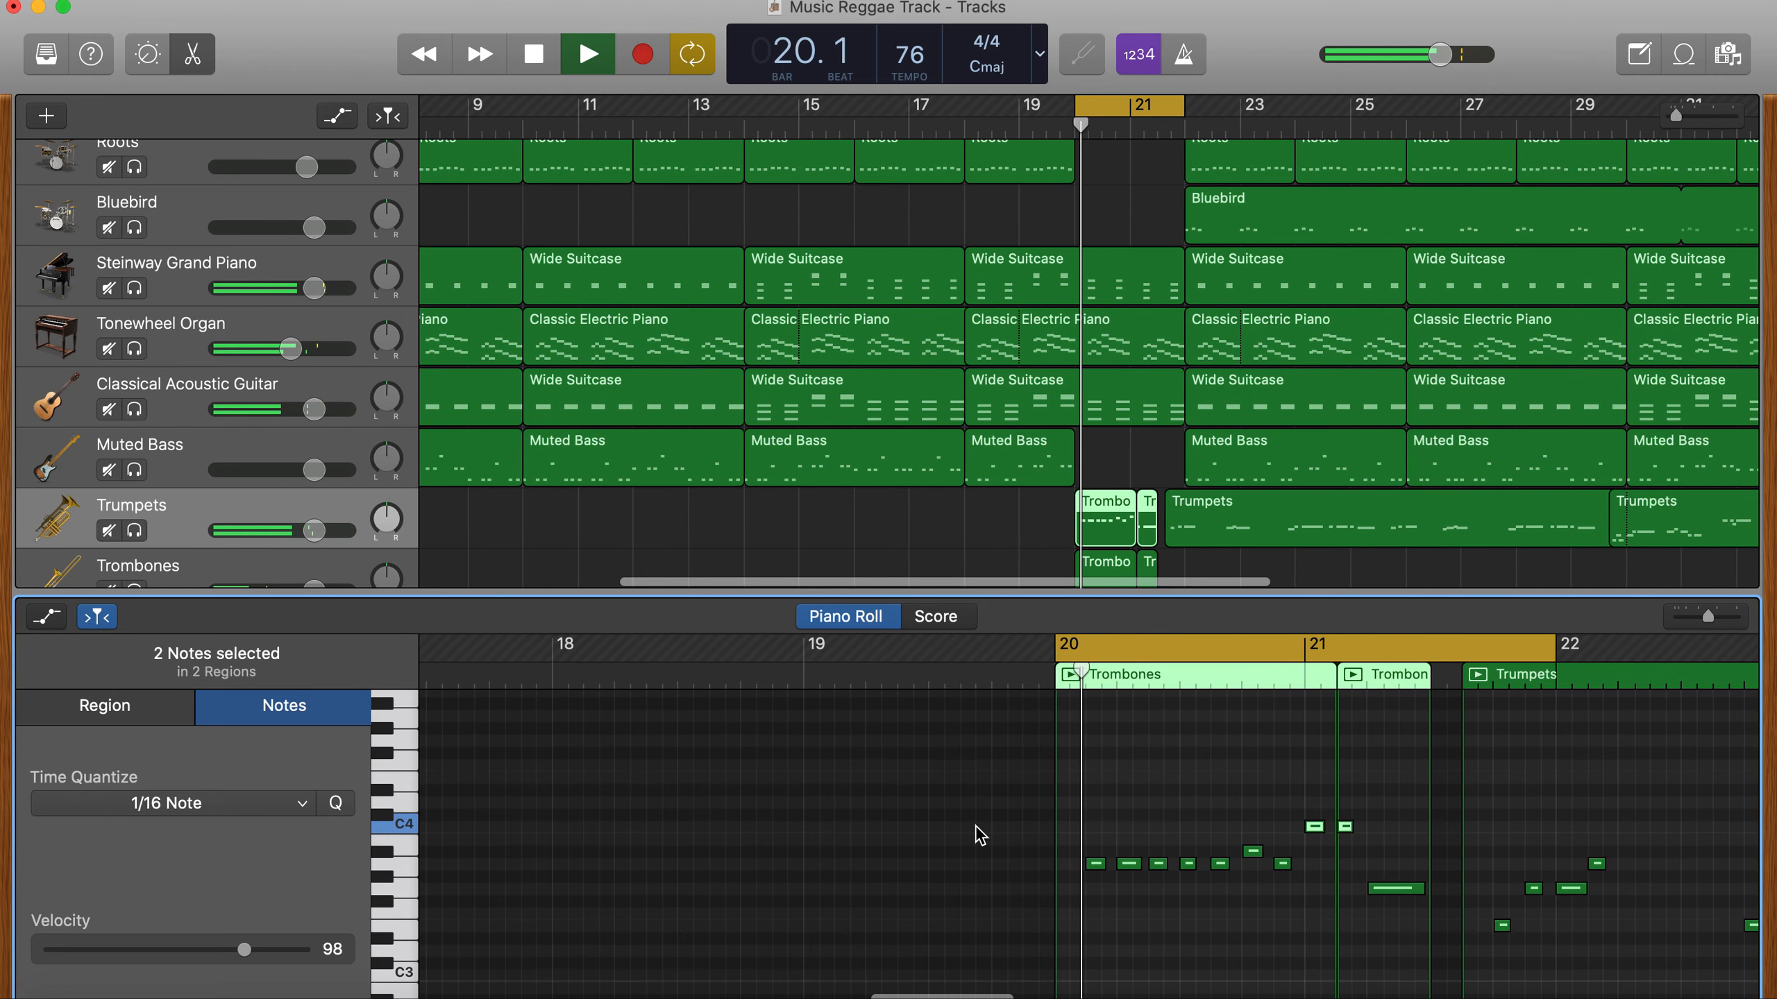
key(space)
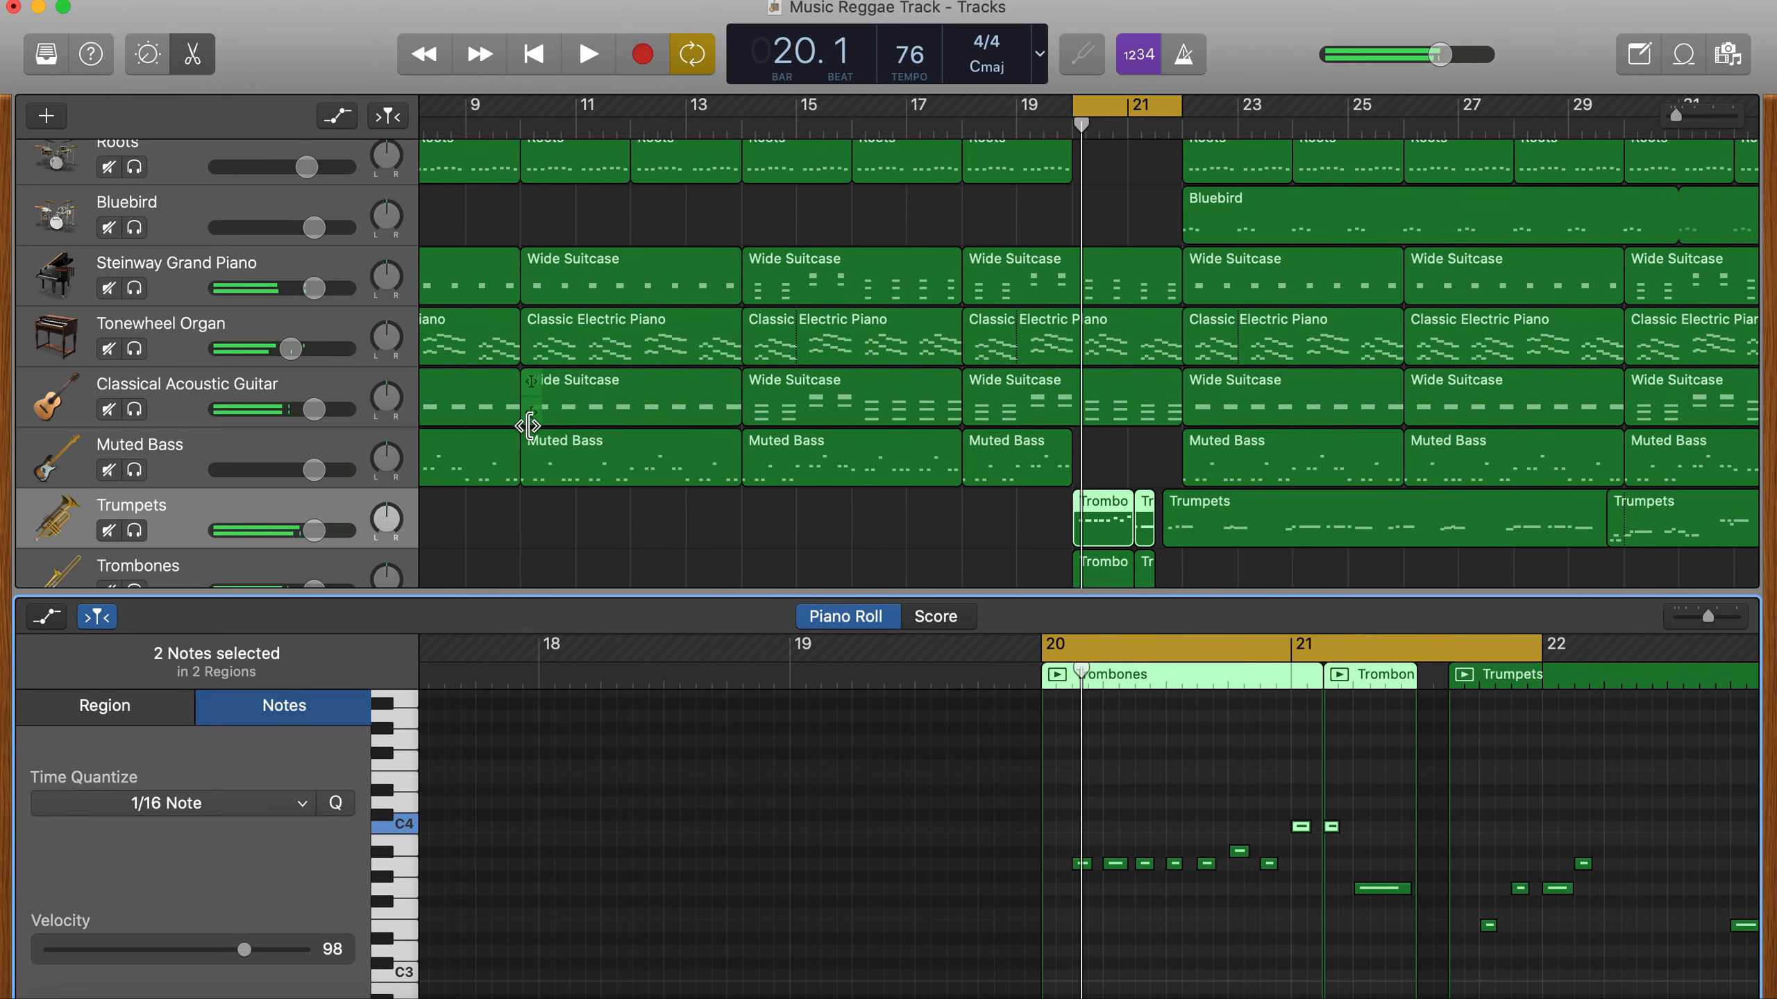
- Hide the editor, turn off cycling and play the song from bar 17 through the break into bar 22
click(191, 62)
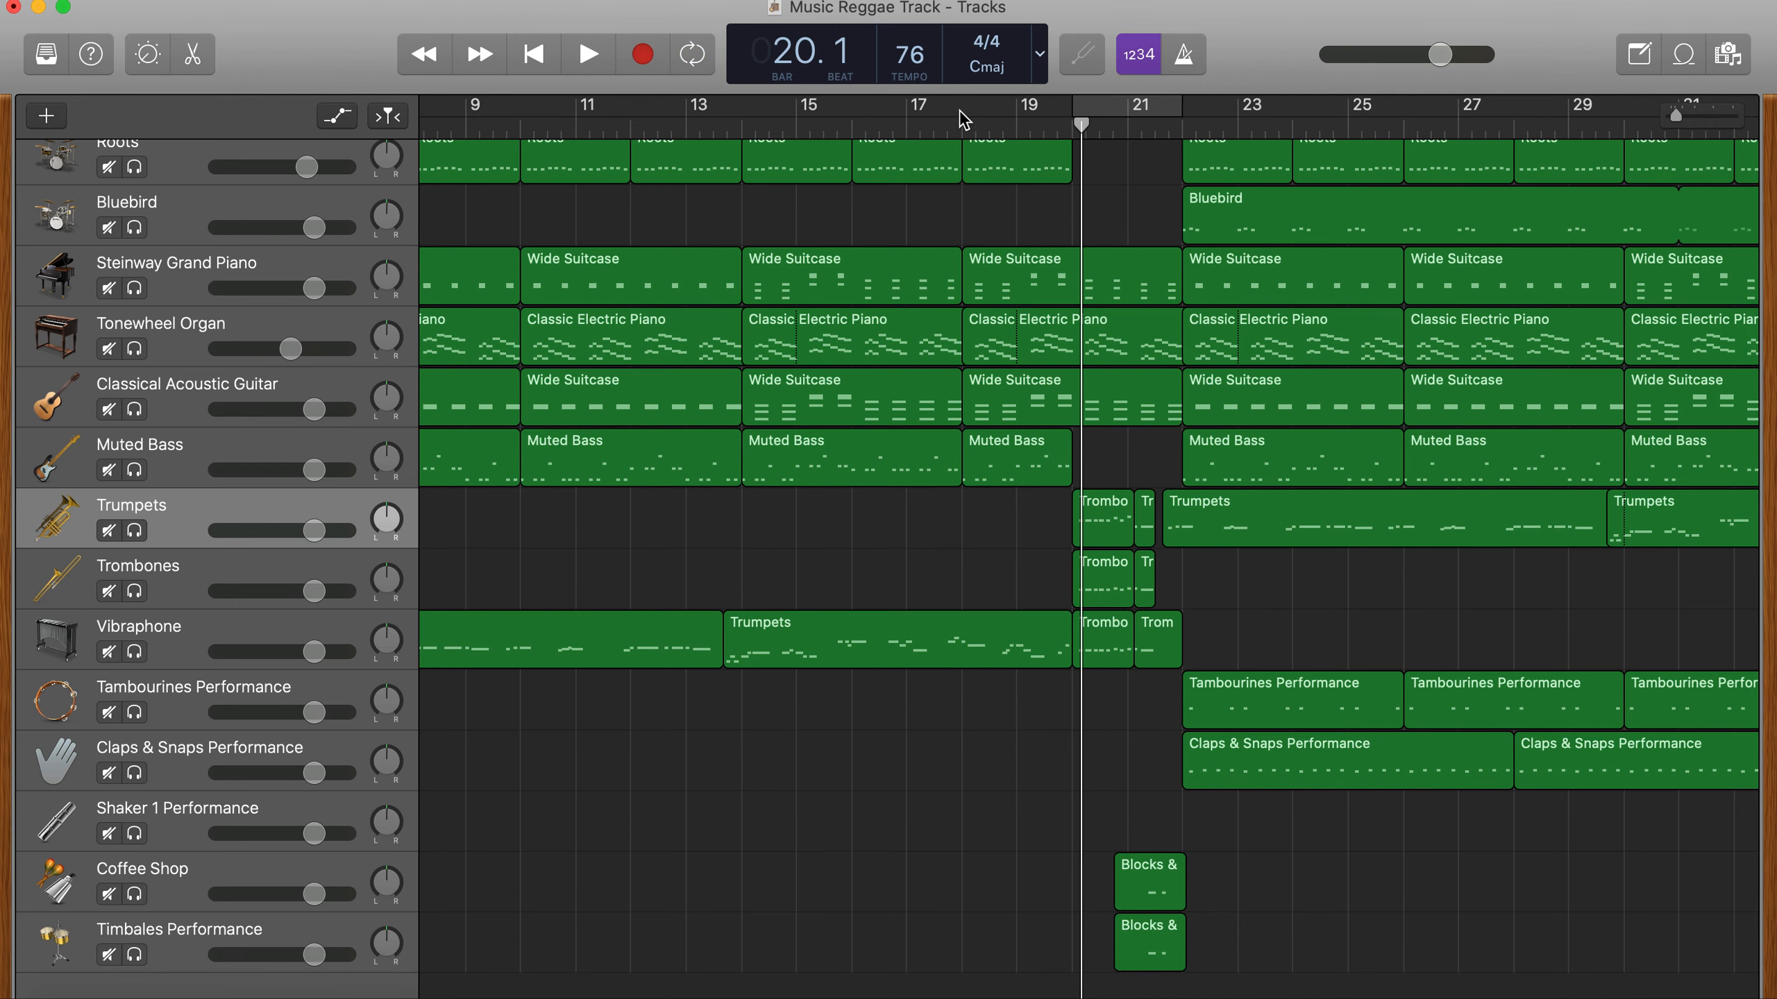
click(918, 124)
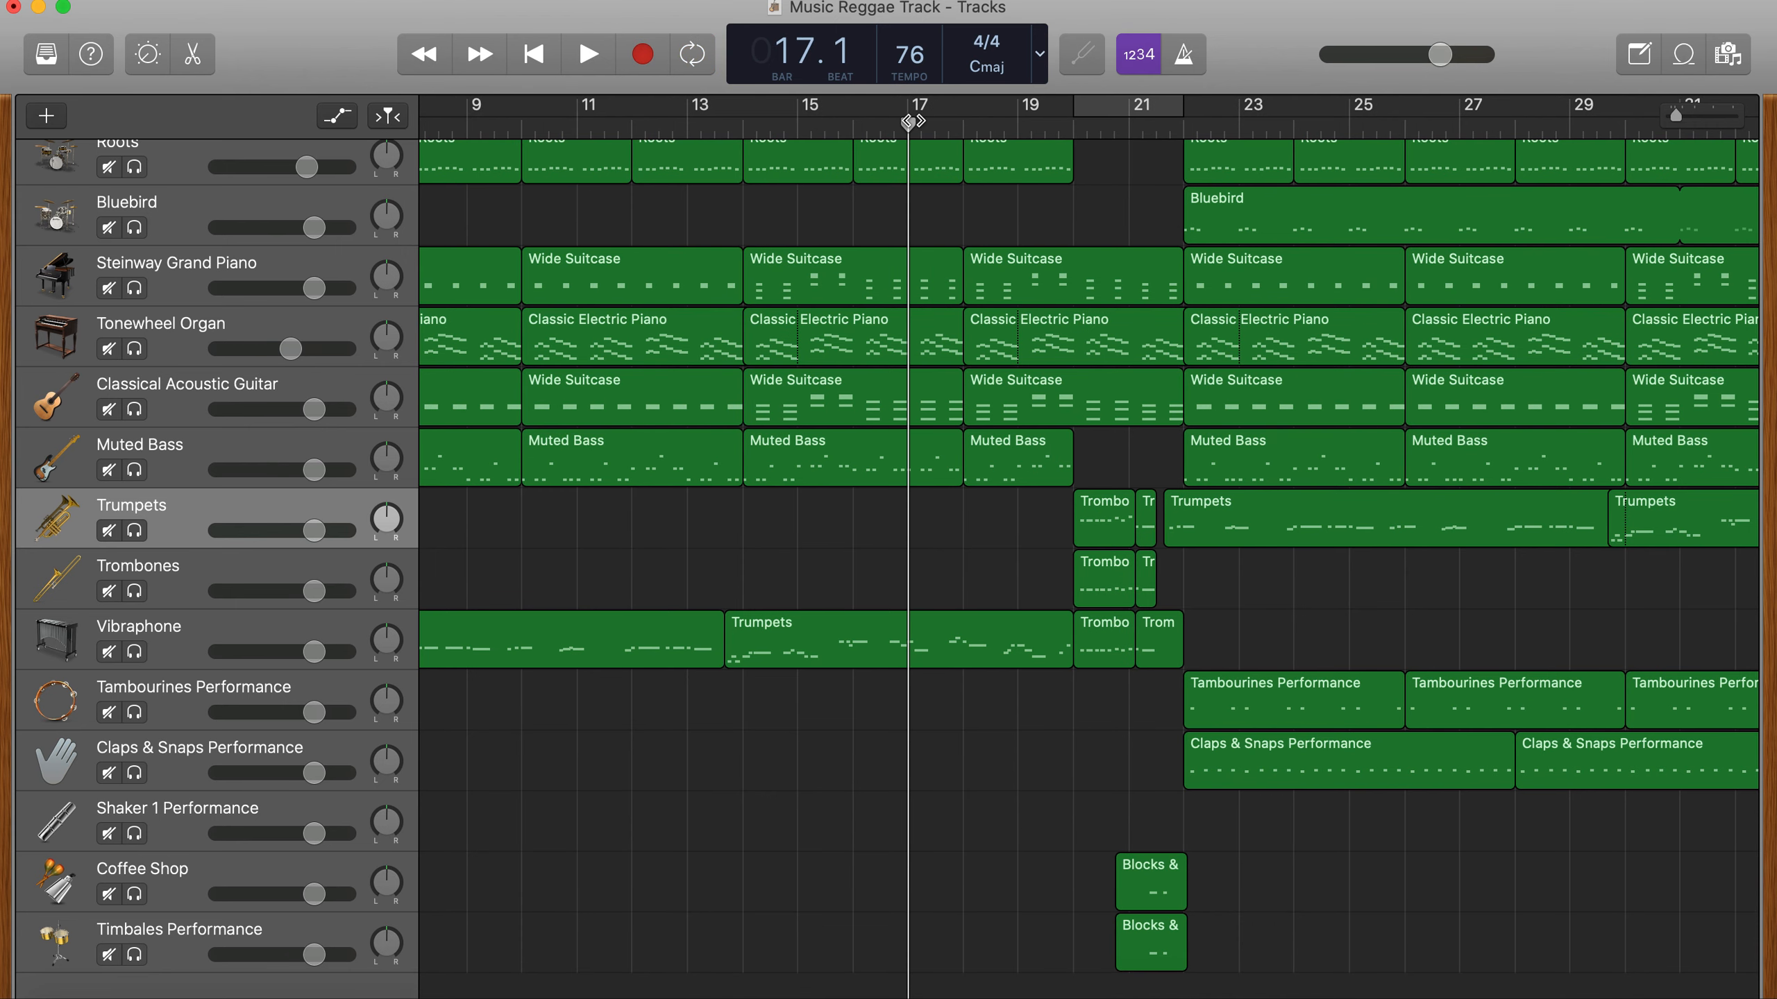
key(space)
scroll(913, 121, left, 1)
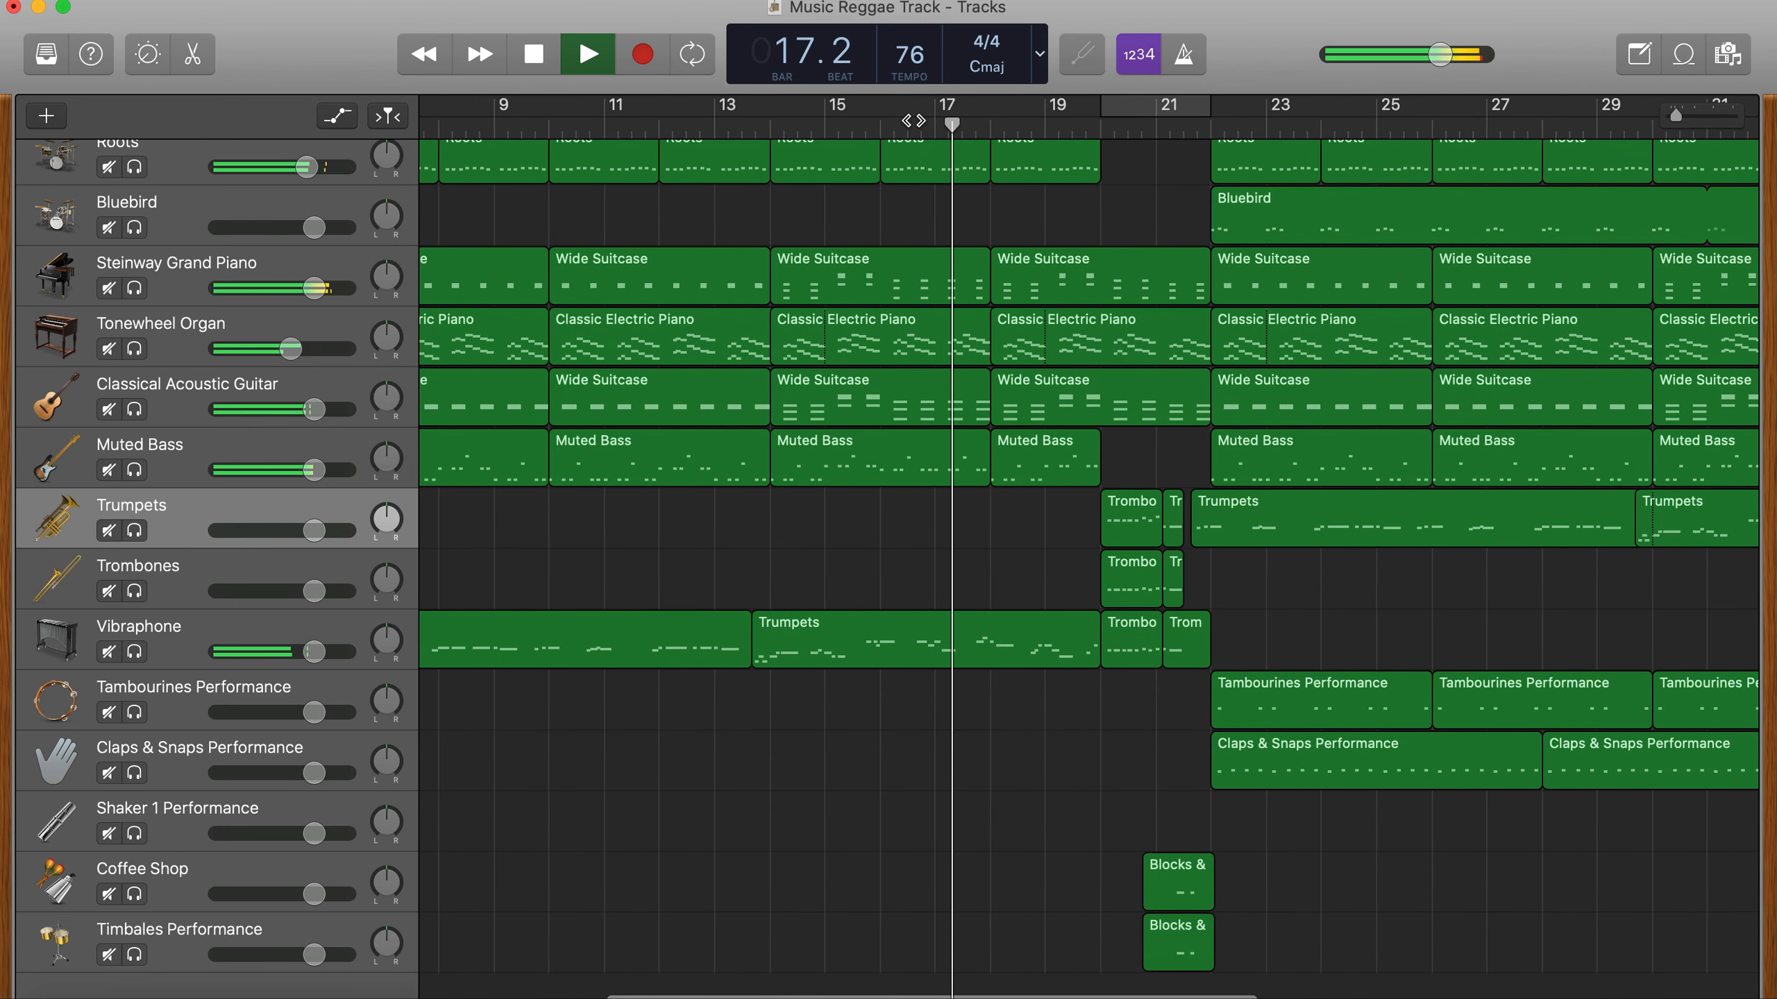
scroll(913, 120, left, 3)
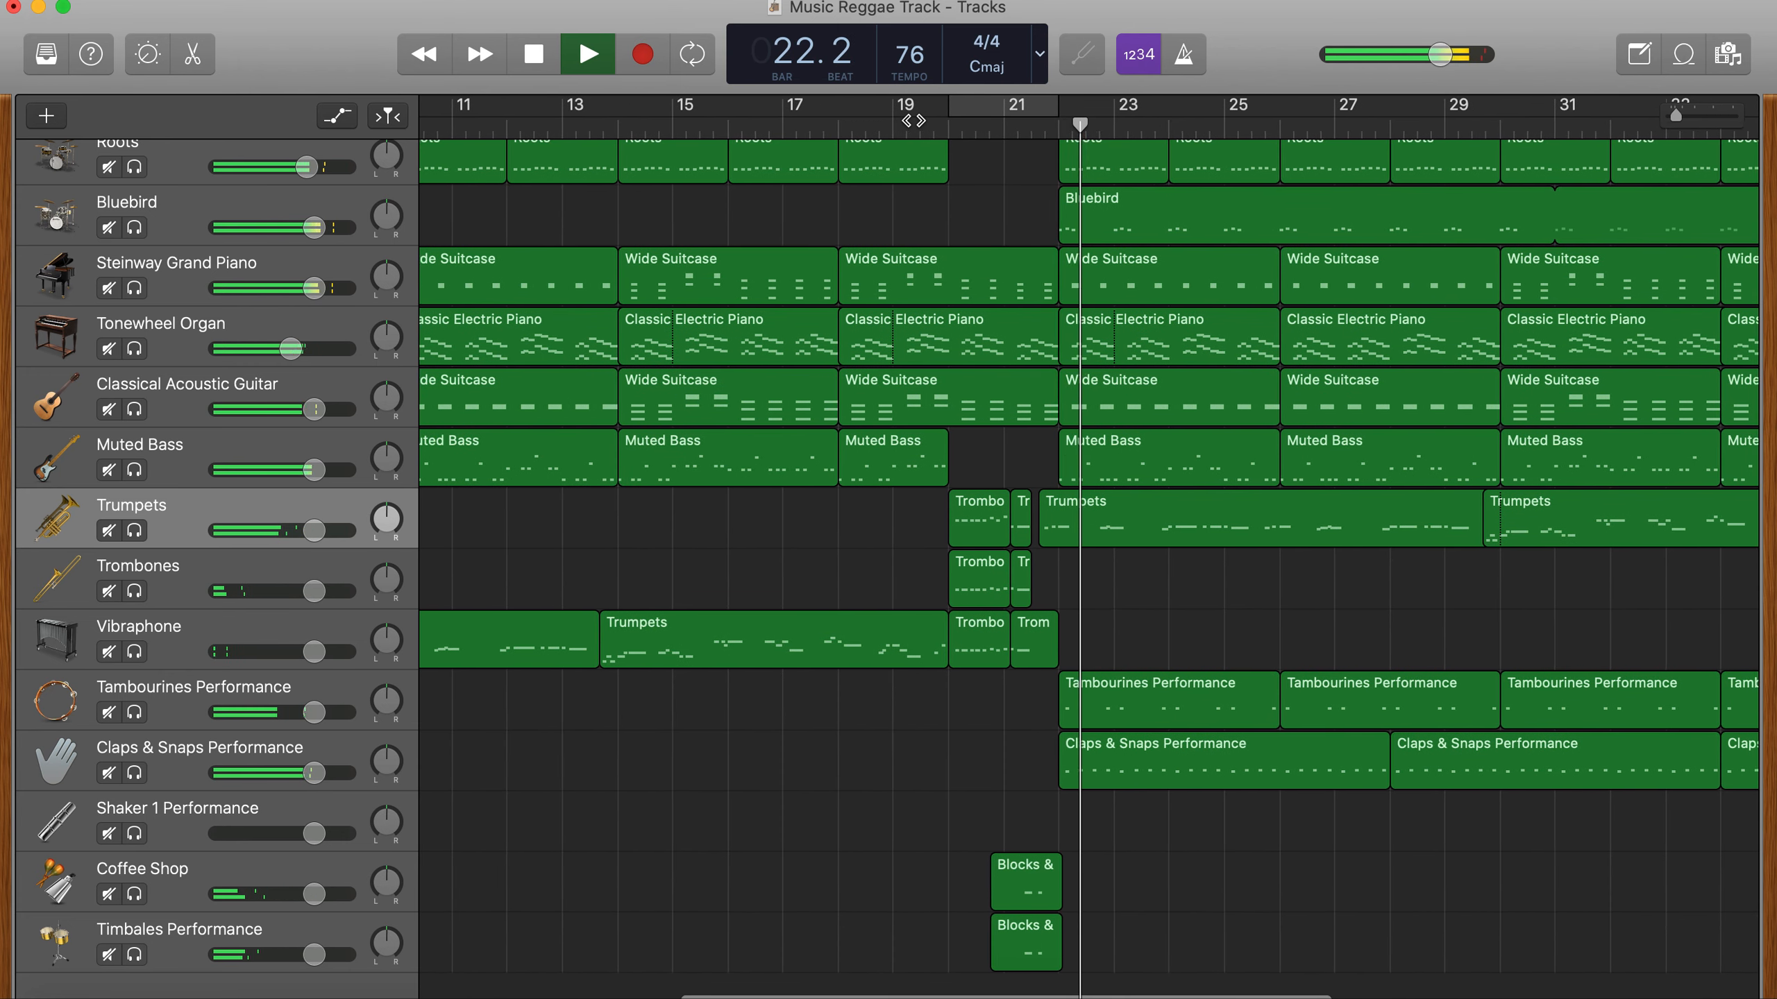
key(space)
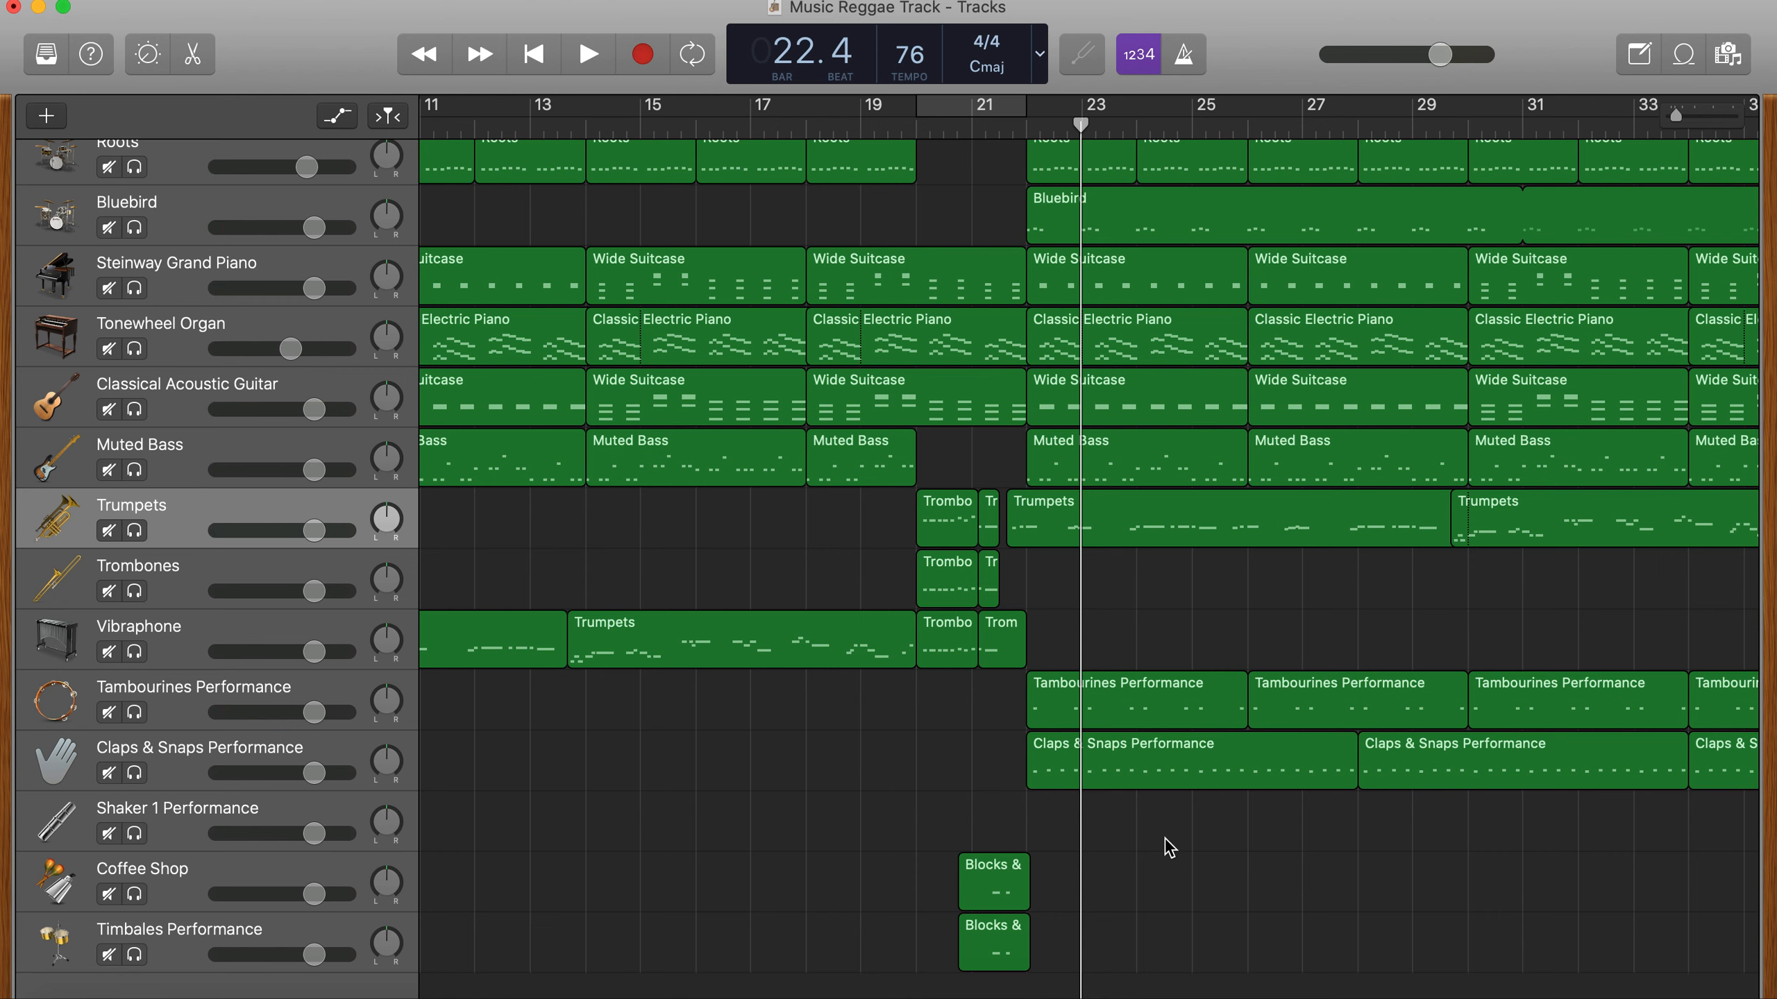
- Look over the whole arrangement on all tracks and play the song from bar 35 into bar 36
scroll(1160, 299, up, 1)
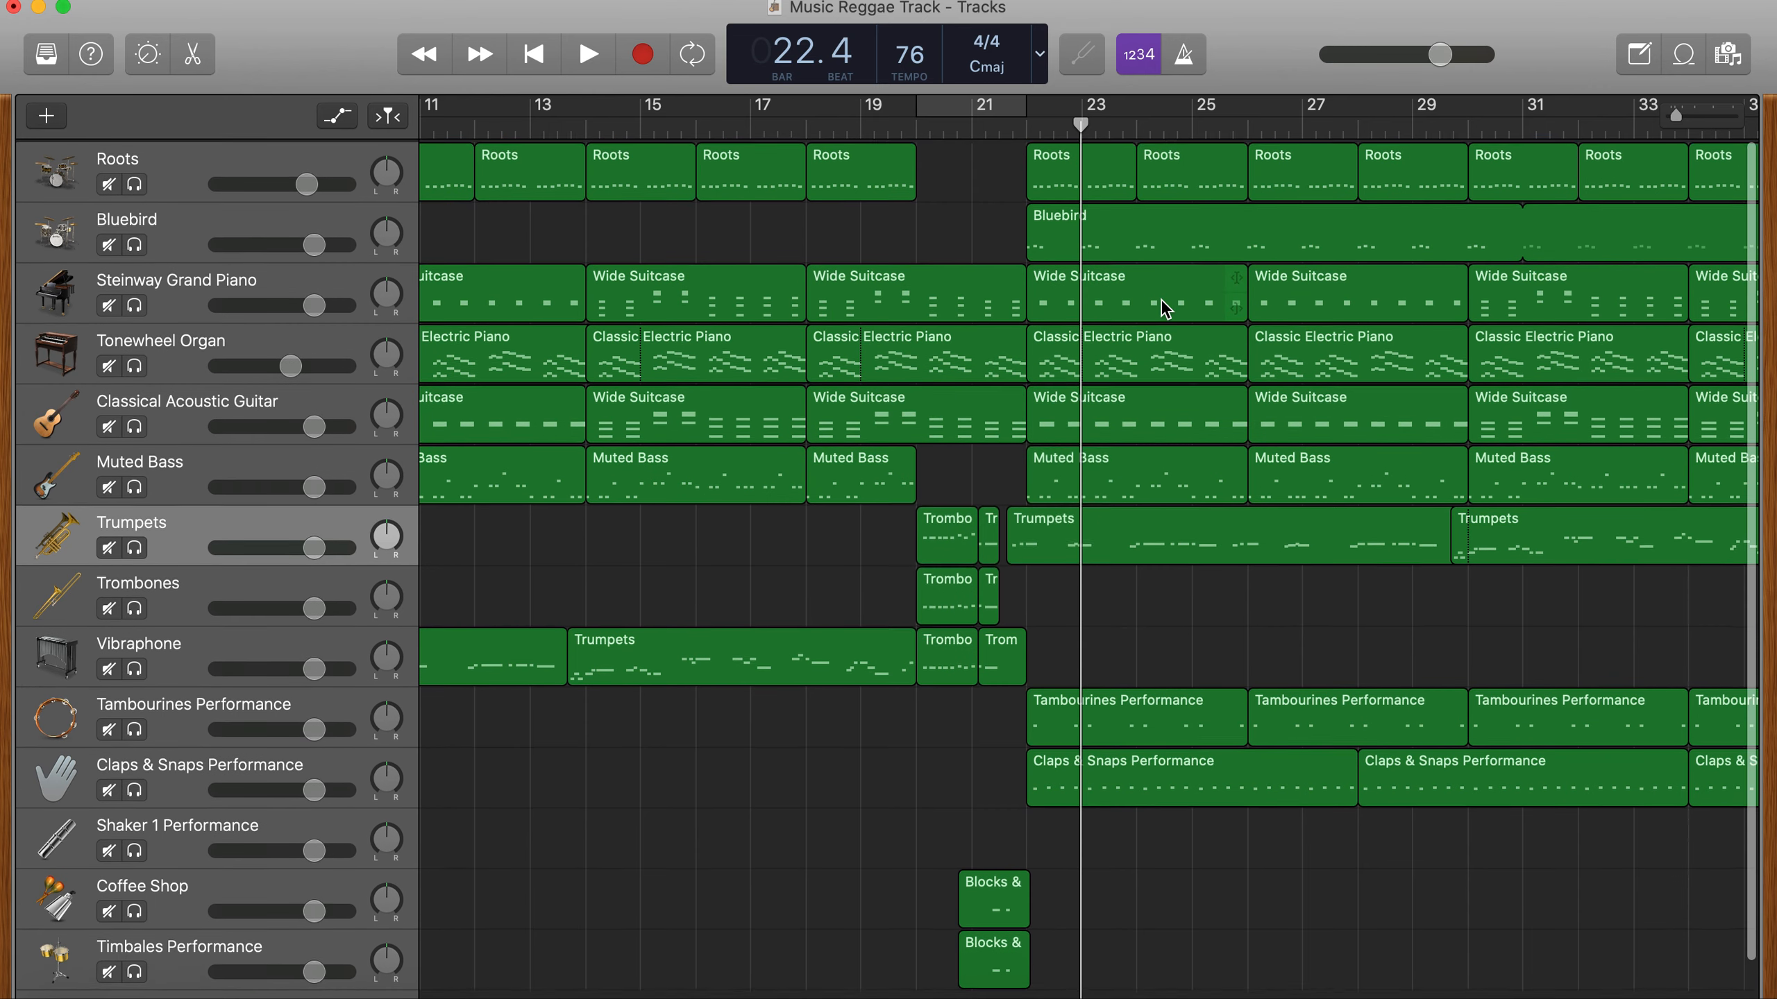
scroll(1160, 299, right, 5)
scroll(1160, 301, right, 10)
scroll(1161, 301, down, 1)
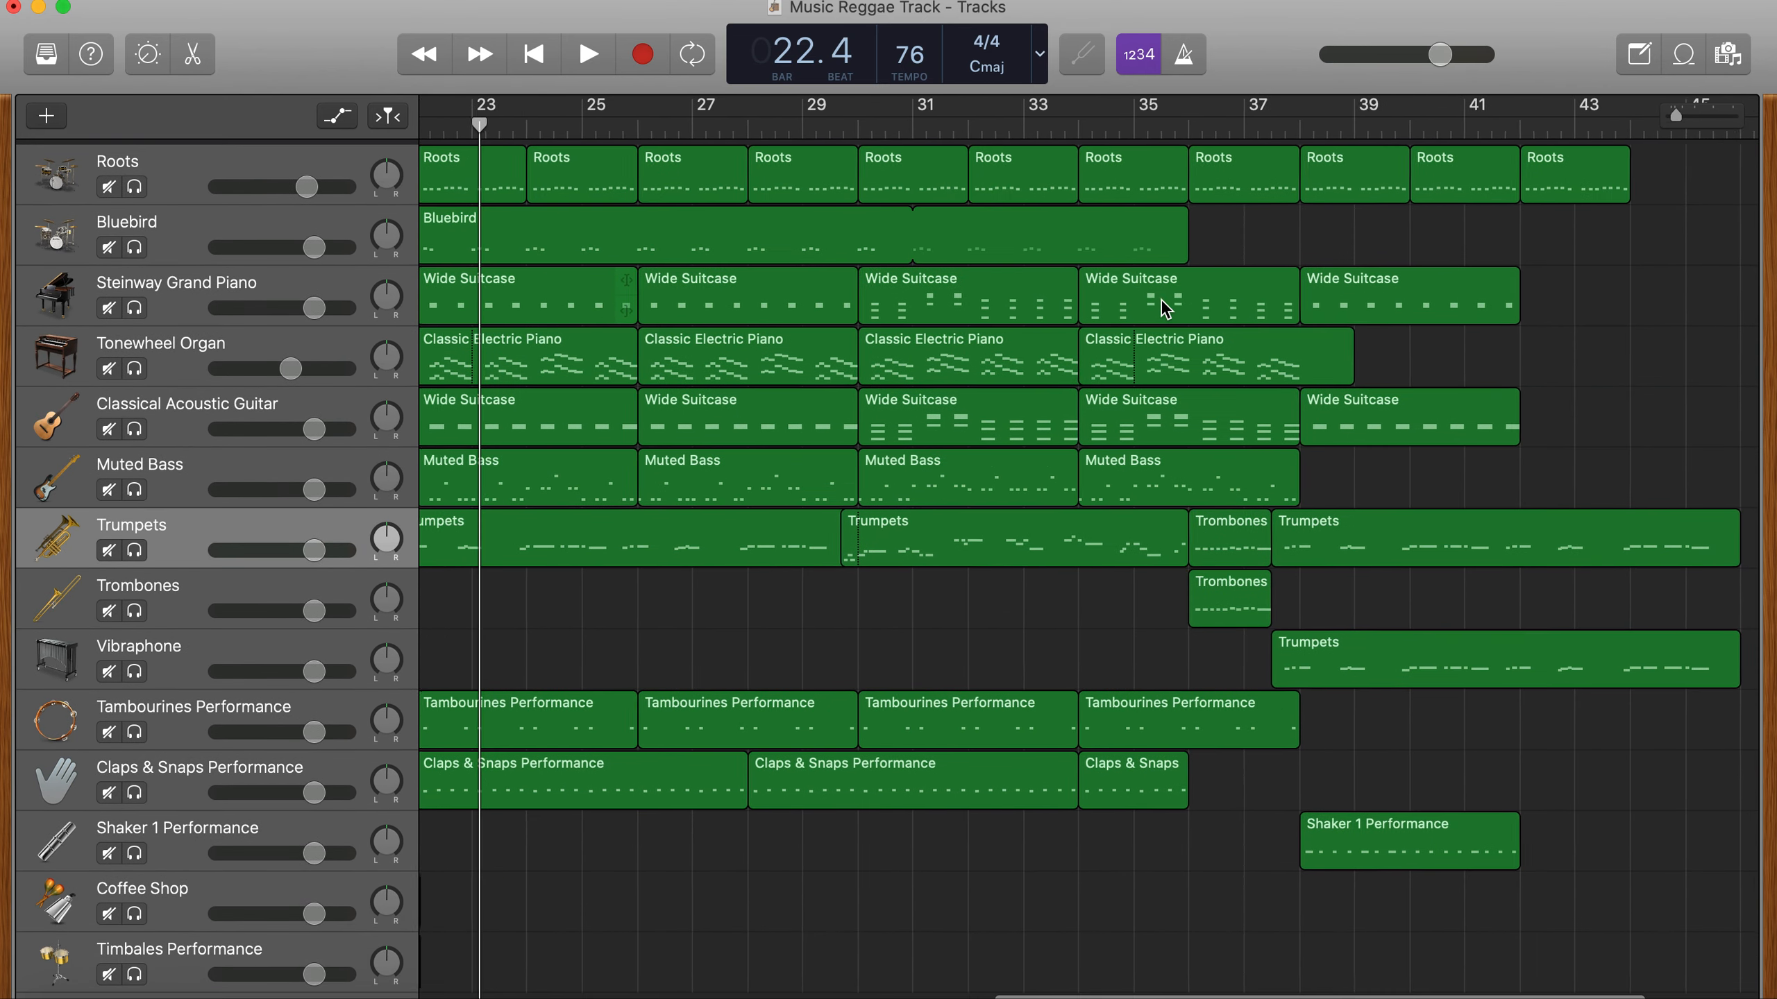
scroll(1160, 300, left, 4)
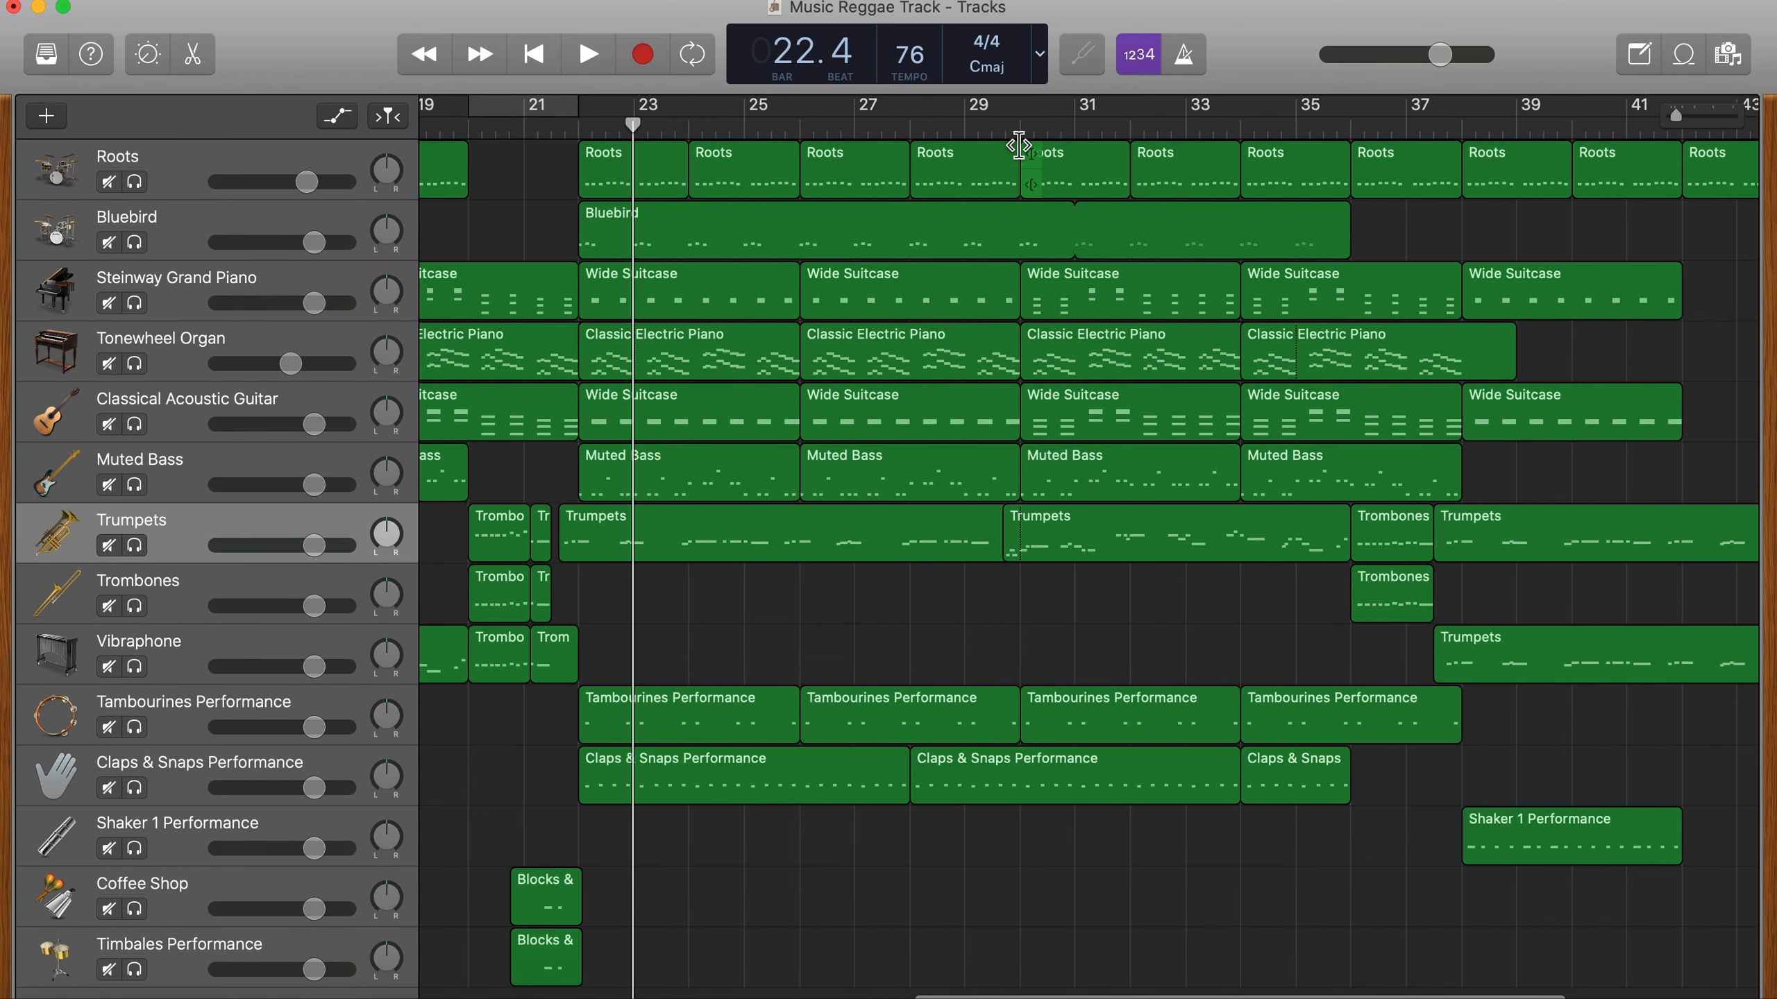
scroll(1002, 160, left, 20)
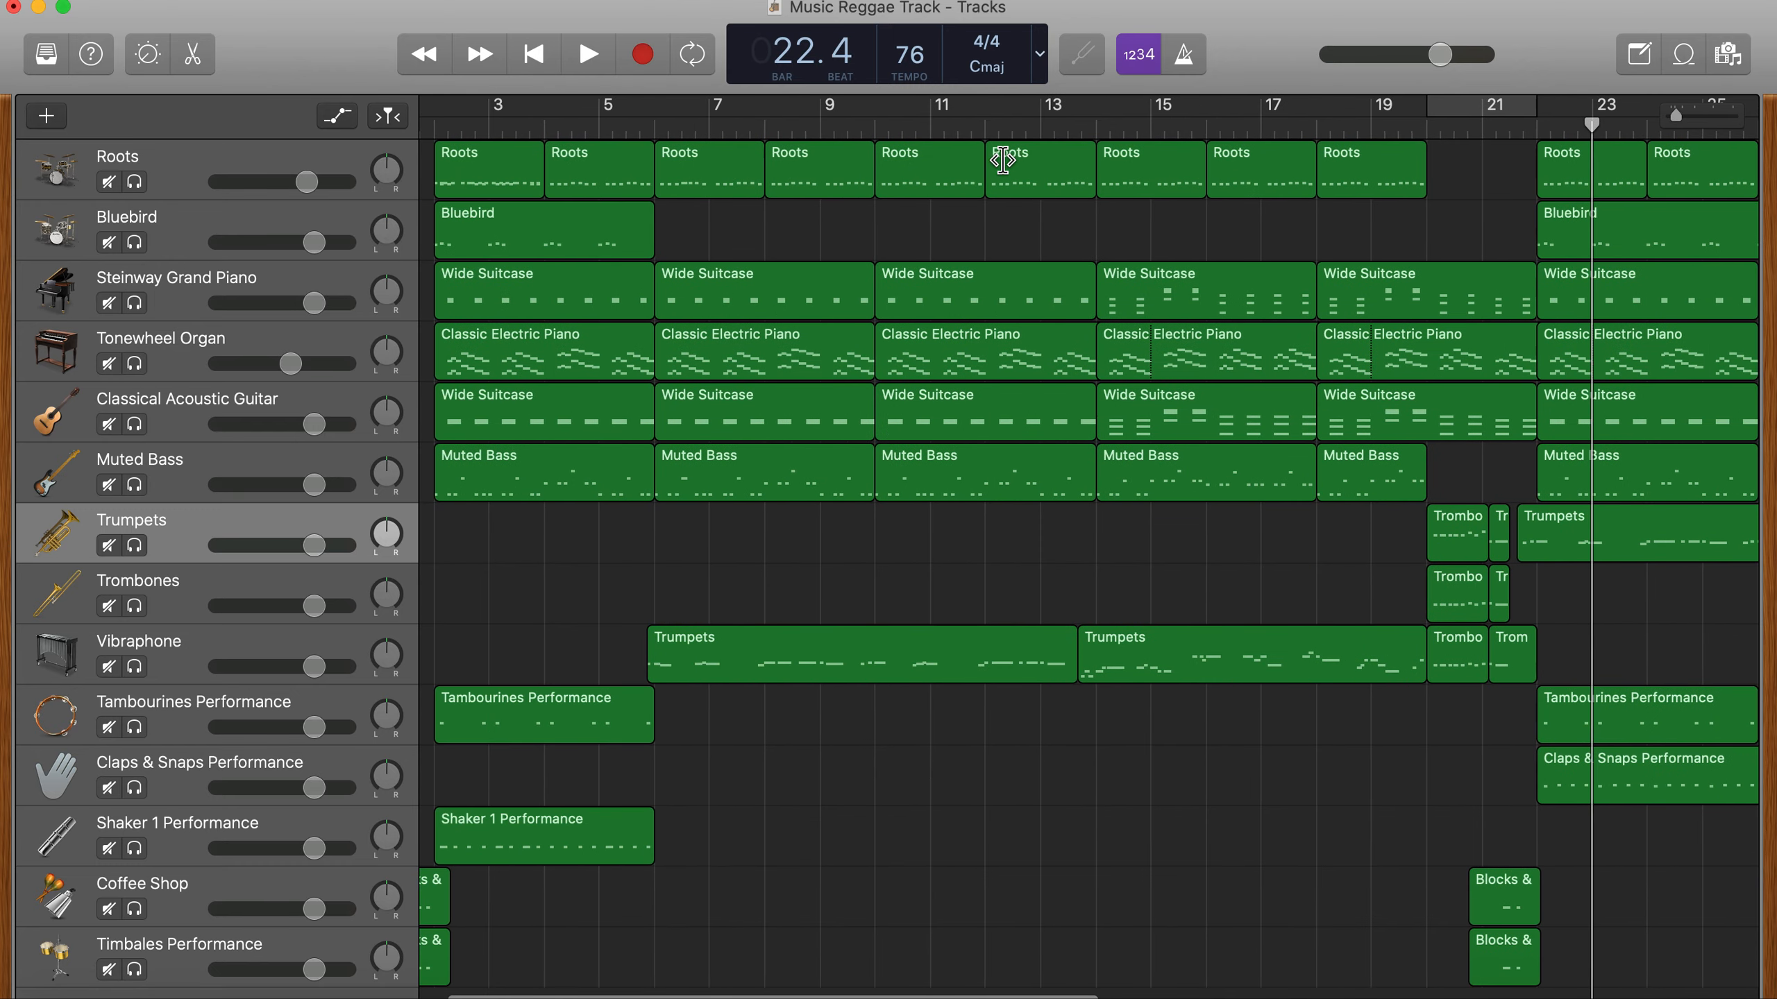
scroll(1002, 161, right, 15)
scroll(1002, 160, right, 3)
click(1545, 124)
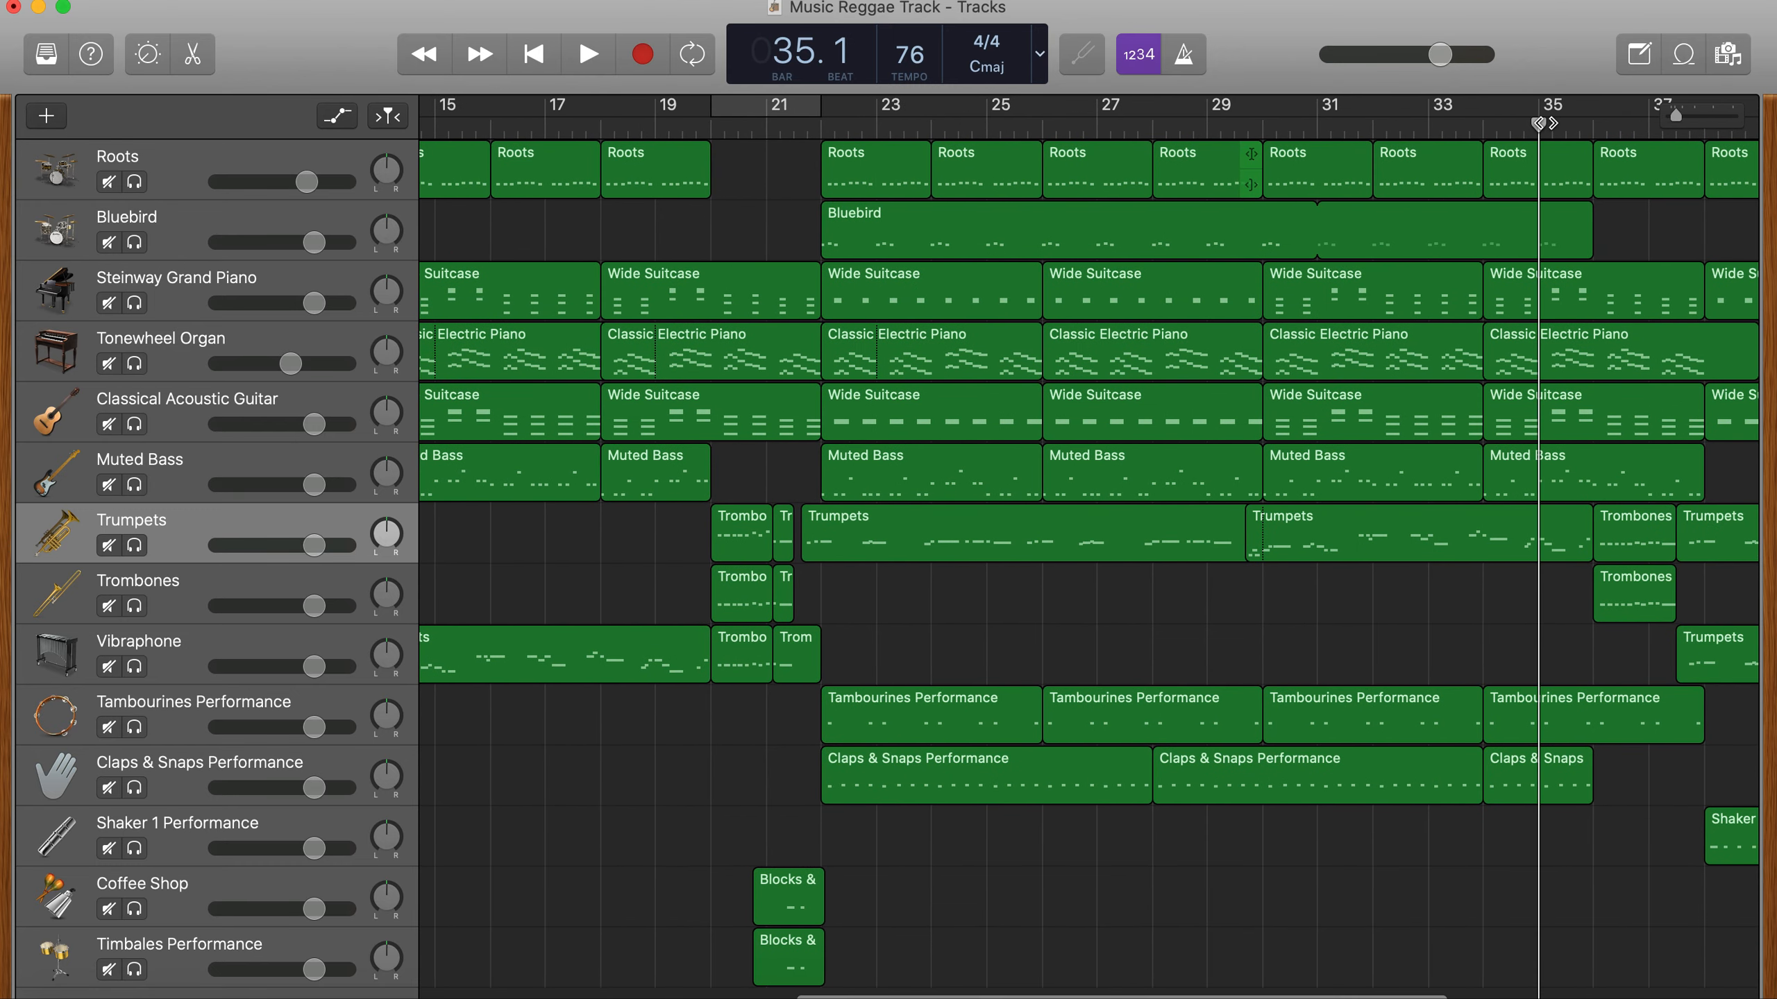
key(space)
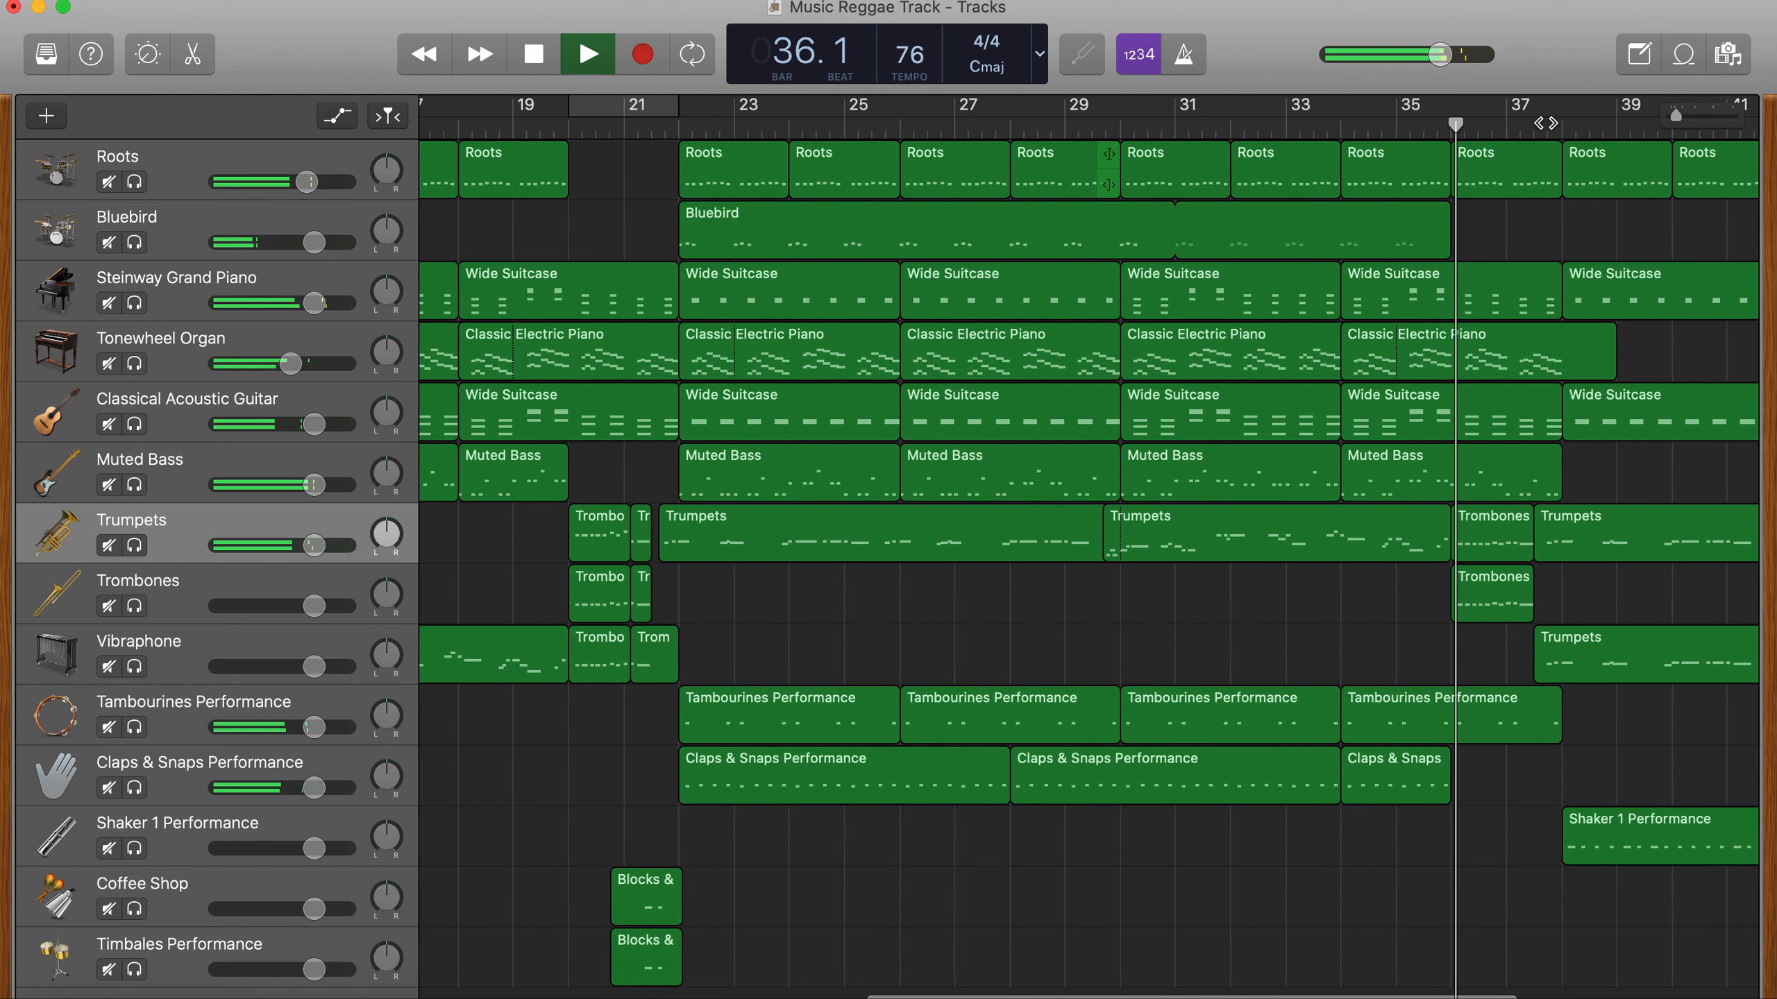
key(space)
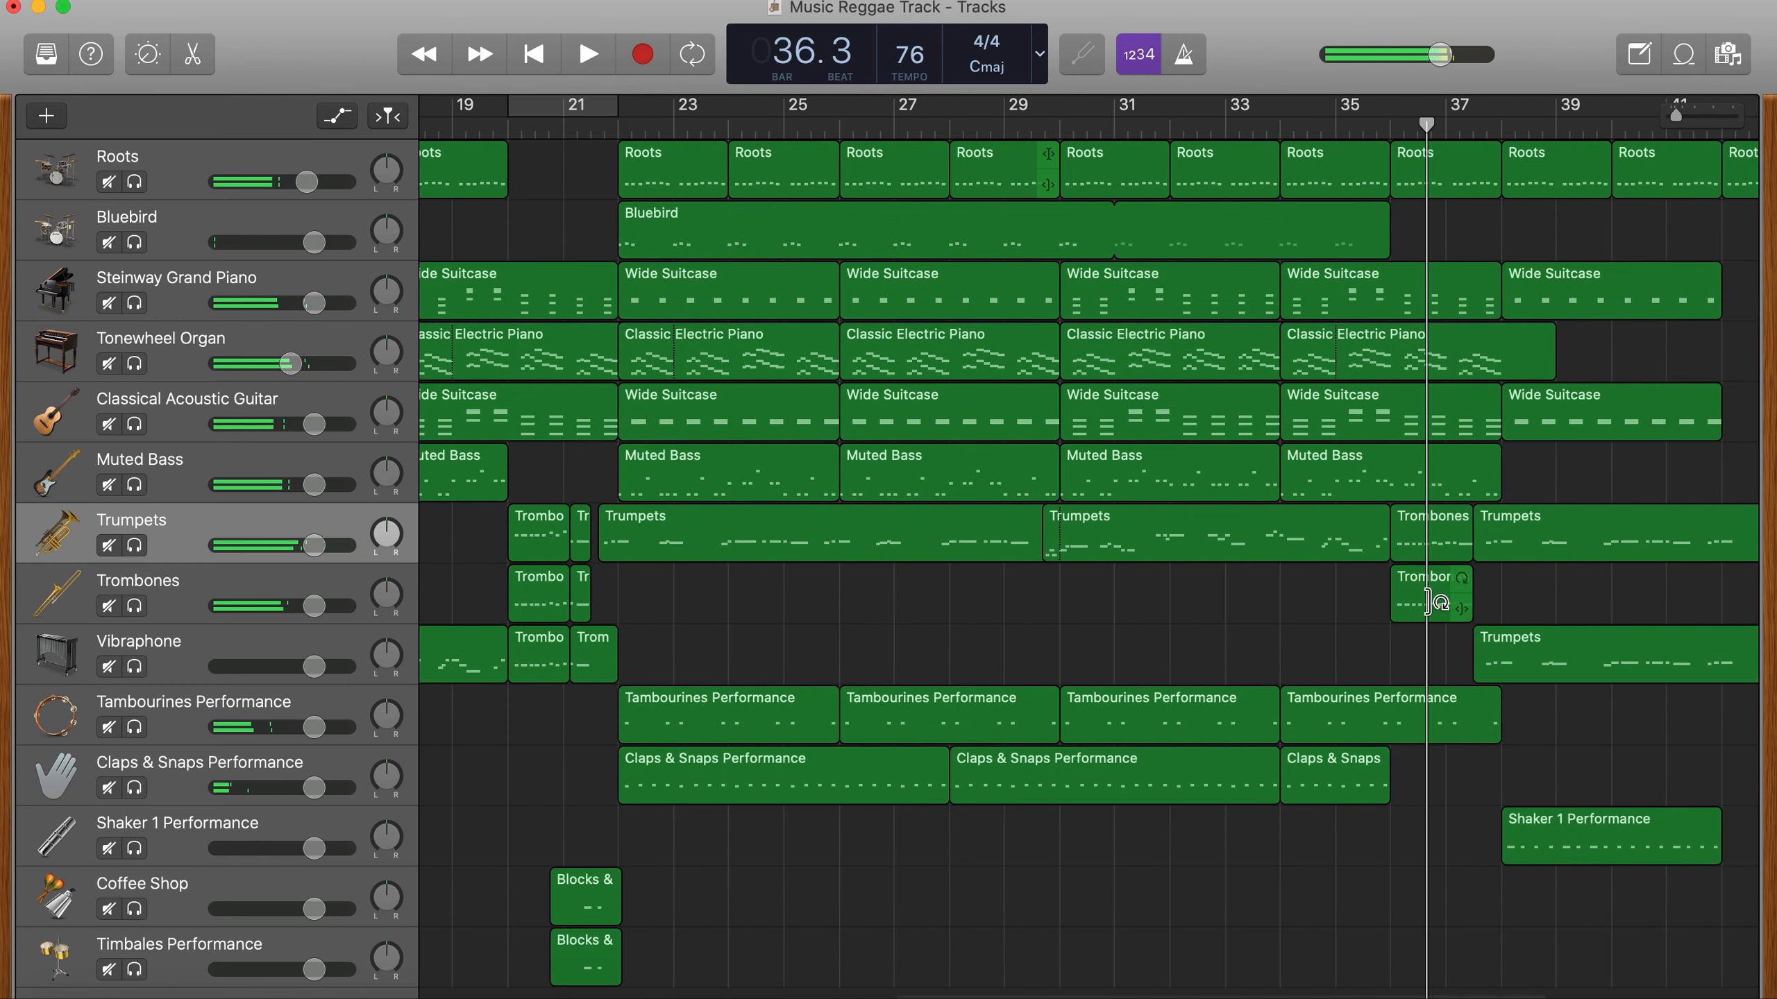
- Select the Trombones track and open Musical Typing for it
scroll(1389, 616, left, 10)
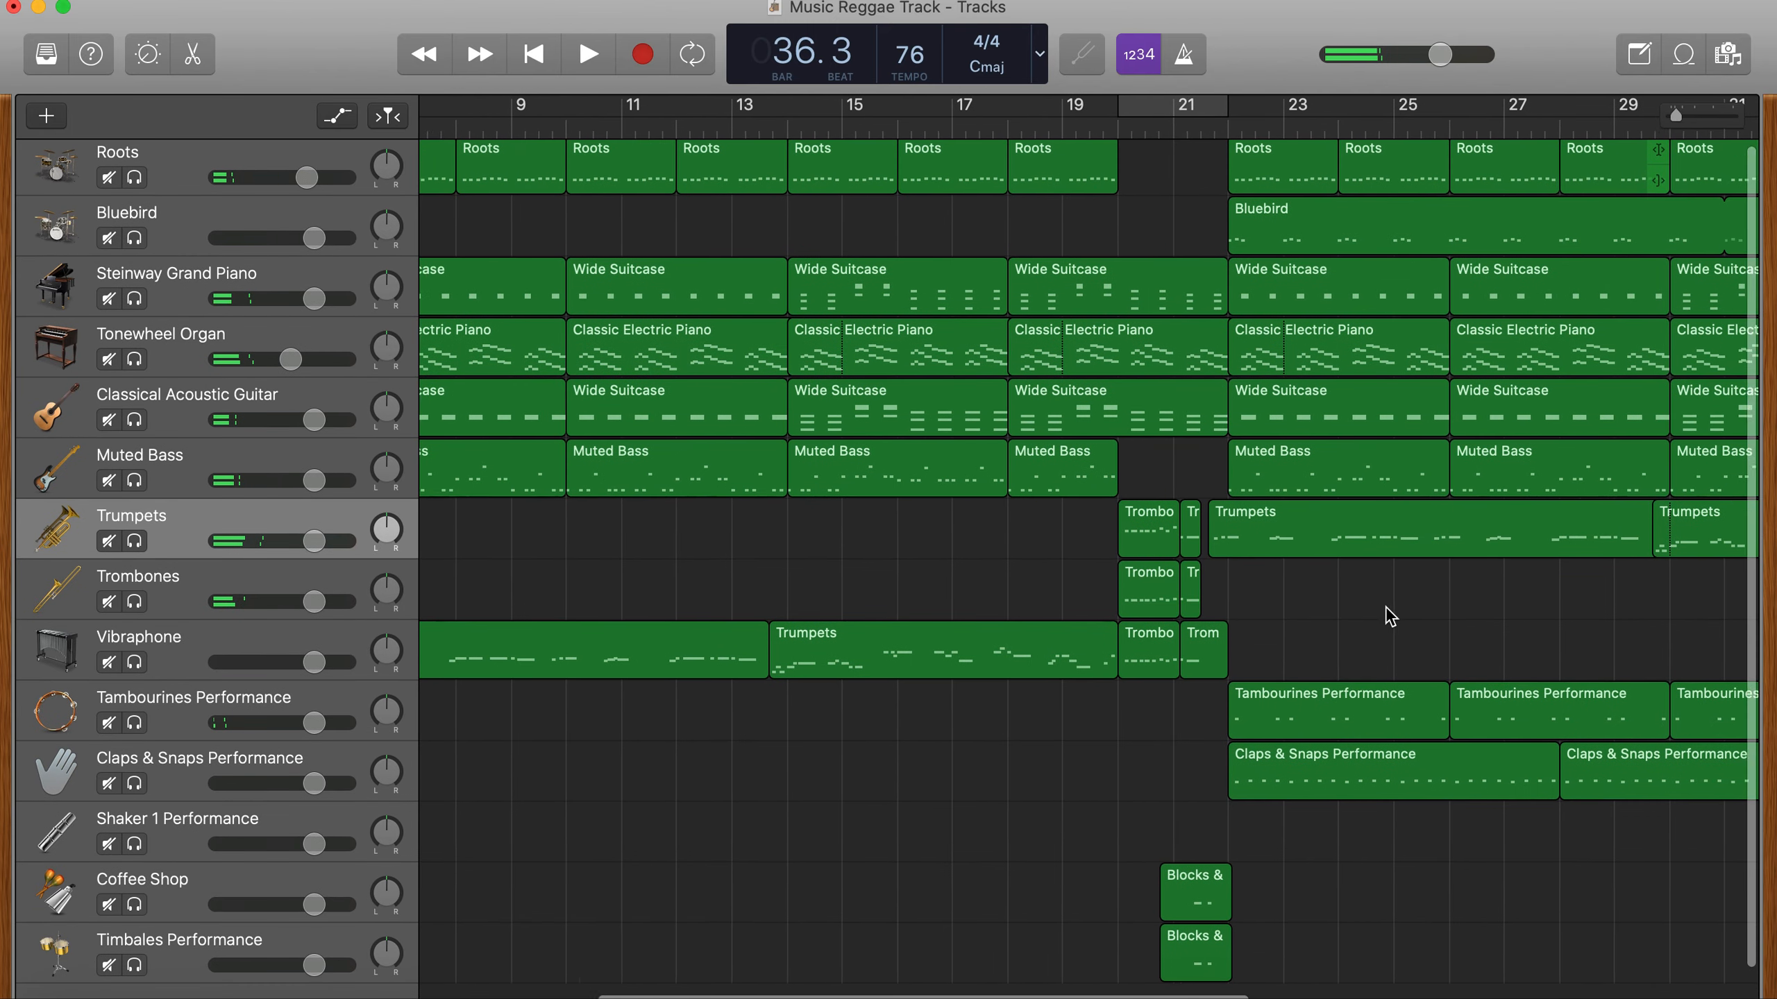
scroll(1388, 615, left, 2)
scroll(1388, 616, down, 1)
scroll(1389, 616, left, 1)
scroll(1388, 615, down, 1)
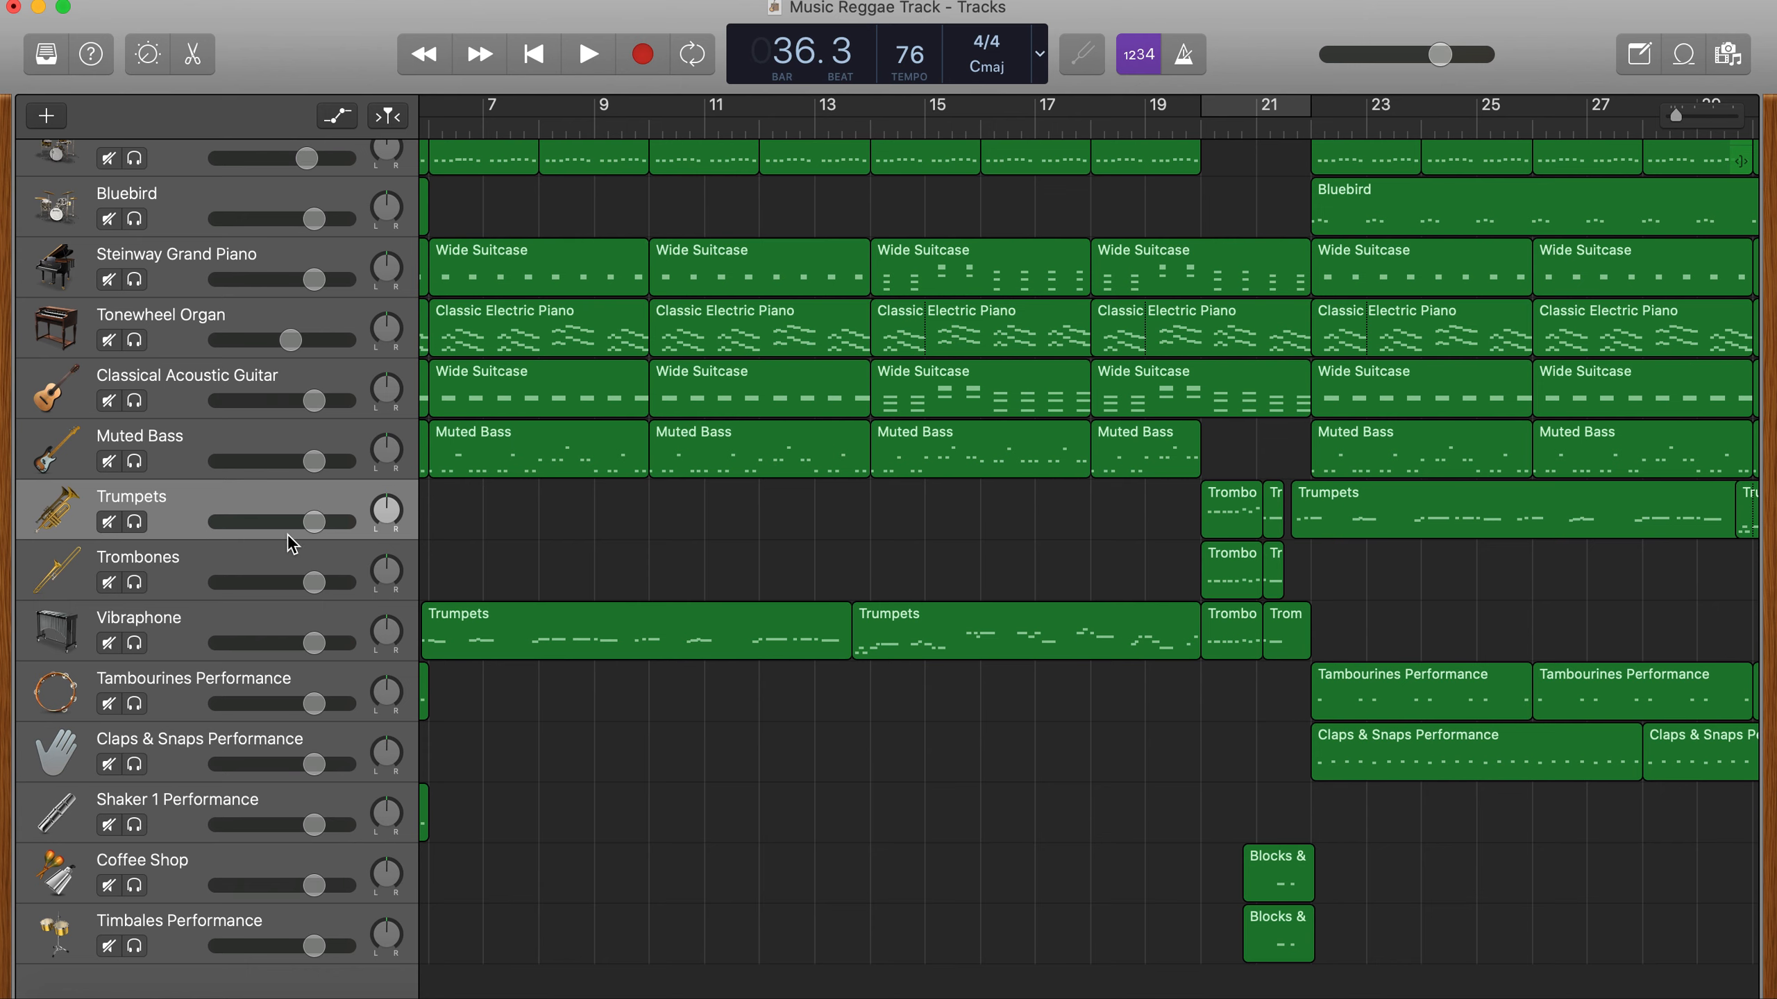
click(167, 576)
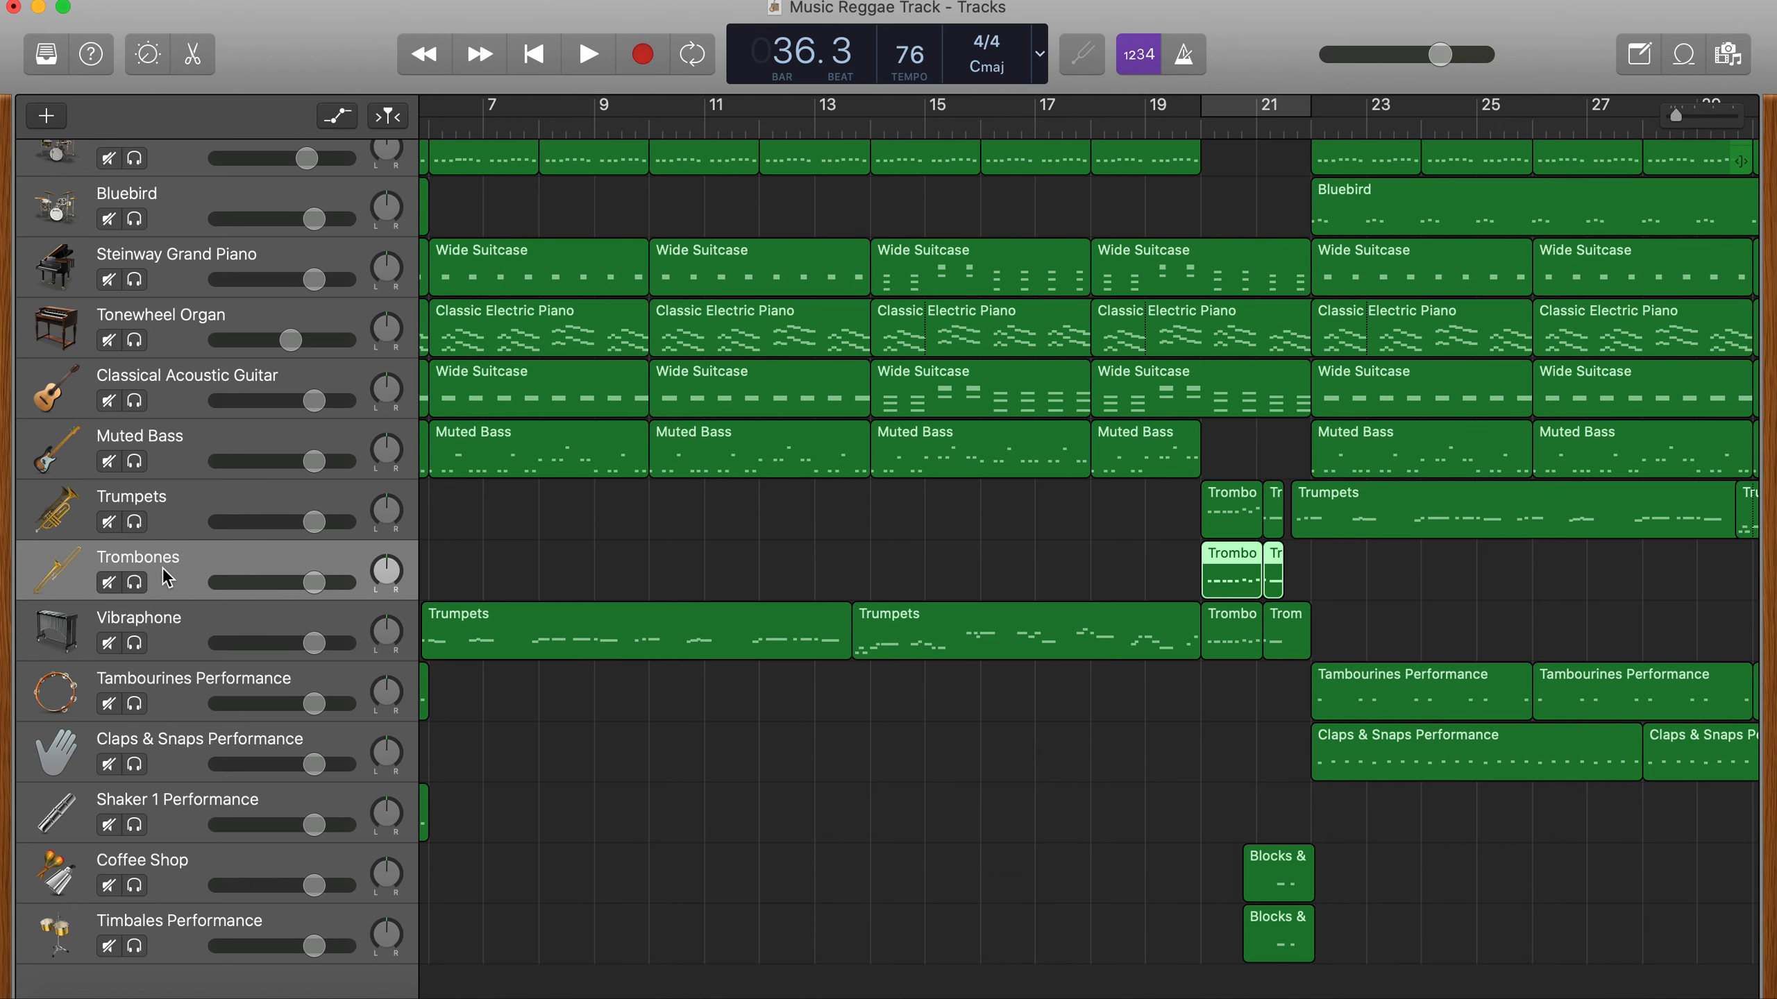
key(super+k)
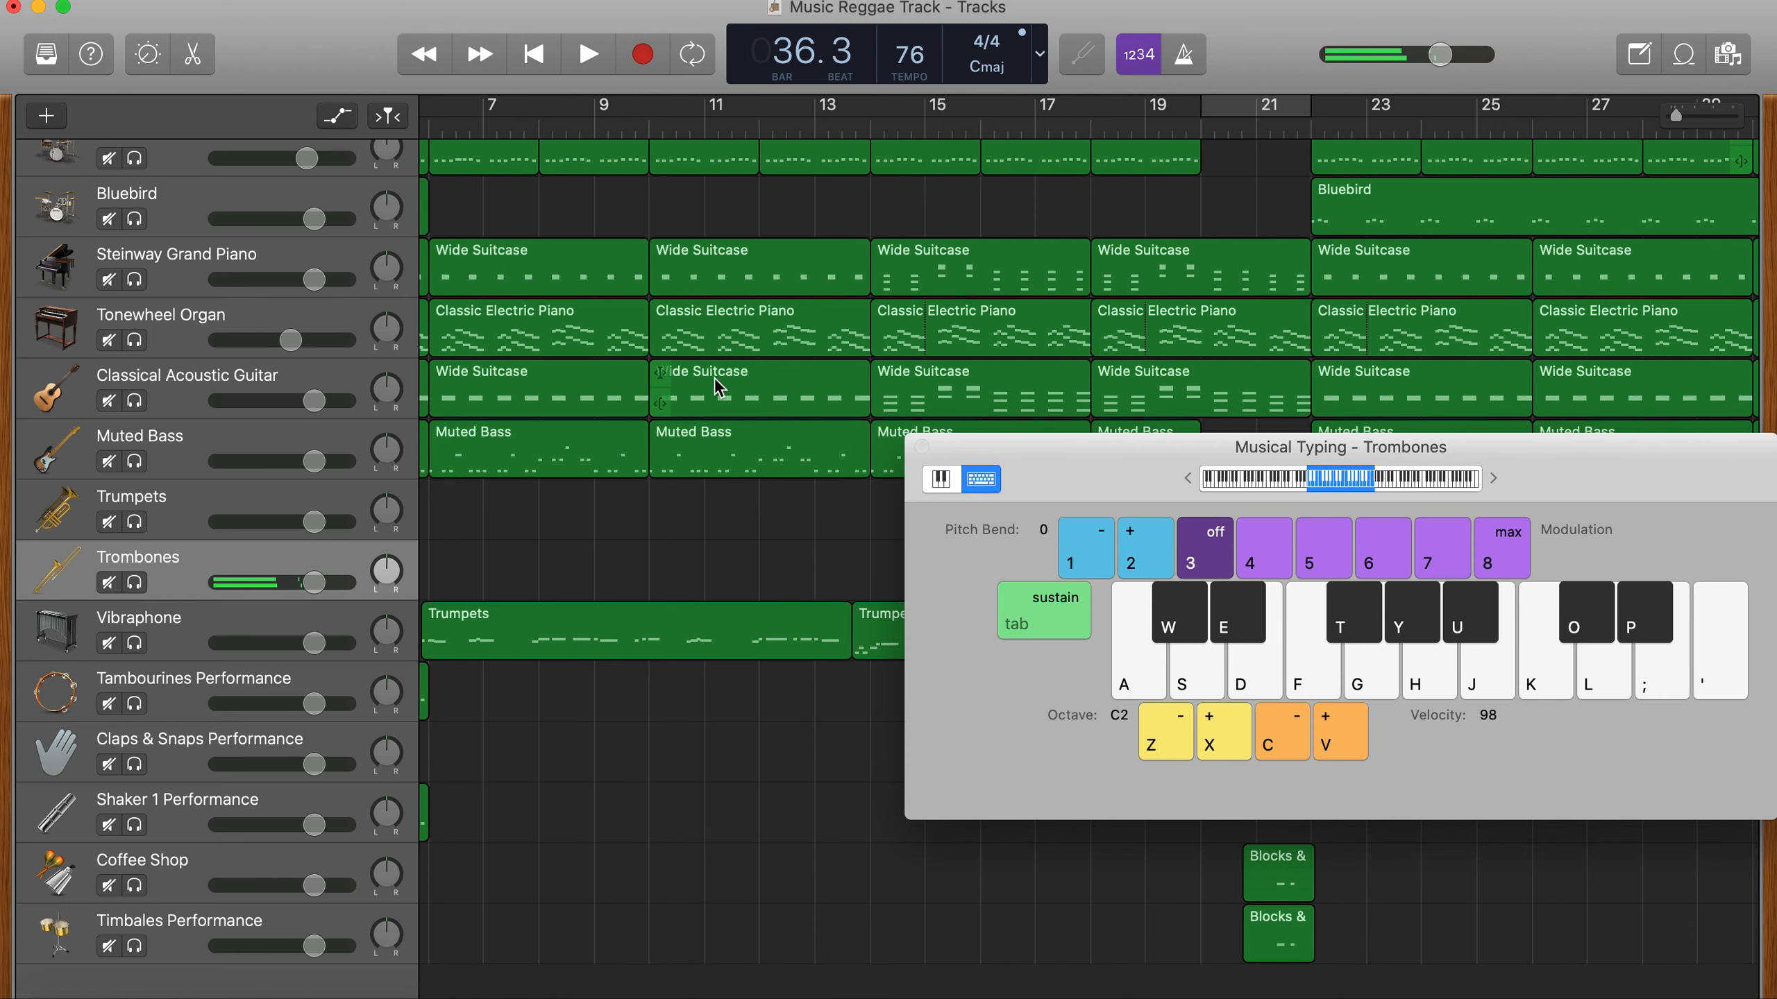
- Play the song from bar 14 and try out trombone notes G, F and A over it
click(866, 120)
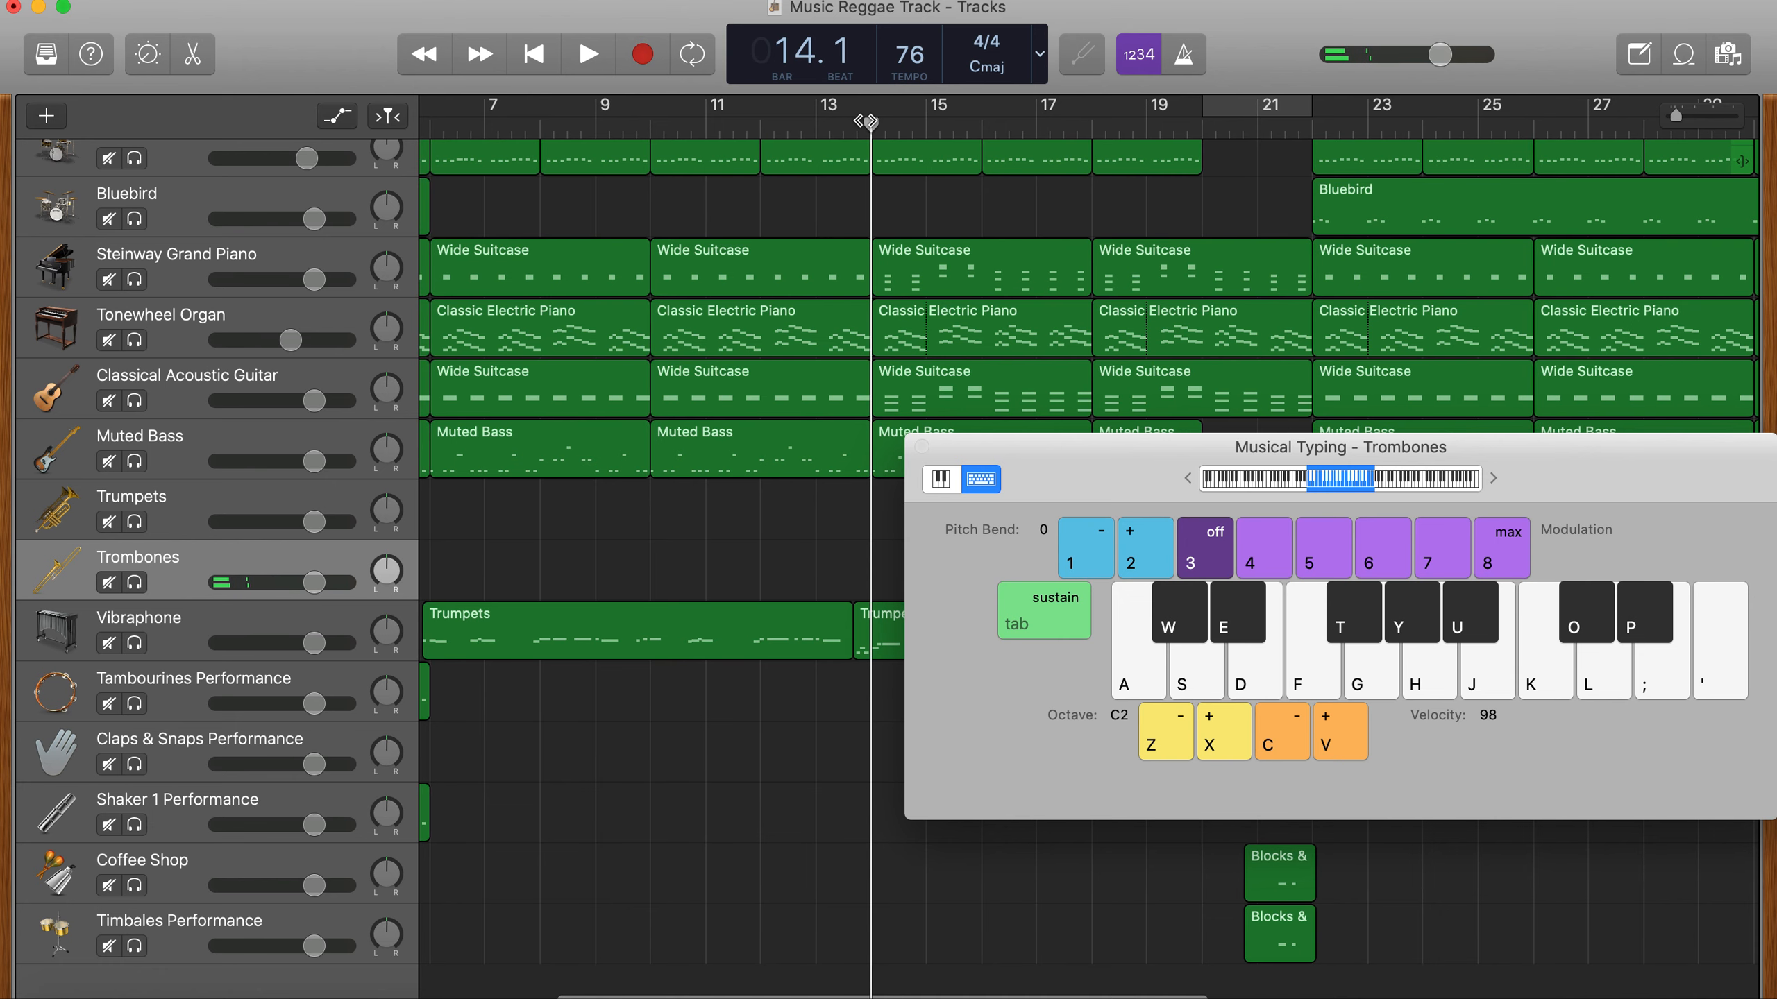
key(space)
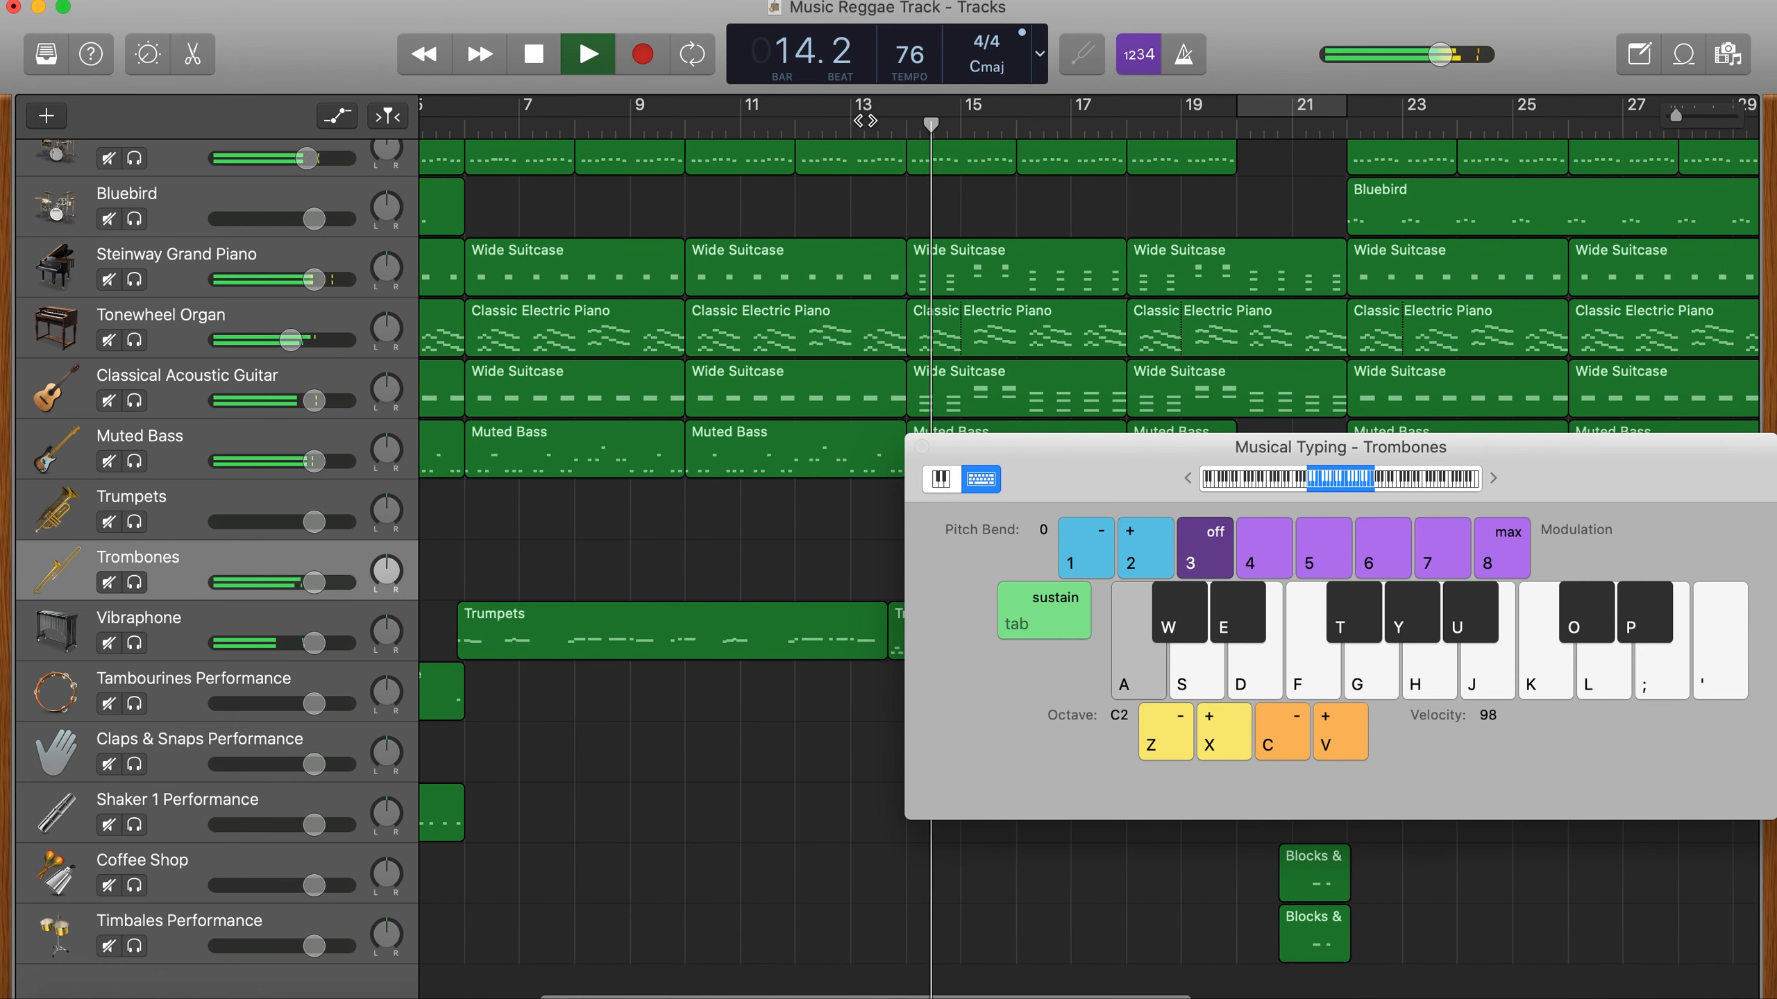
key(g)
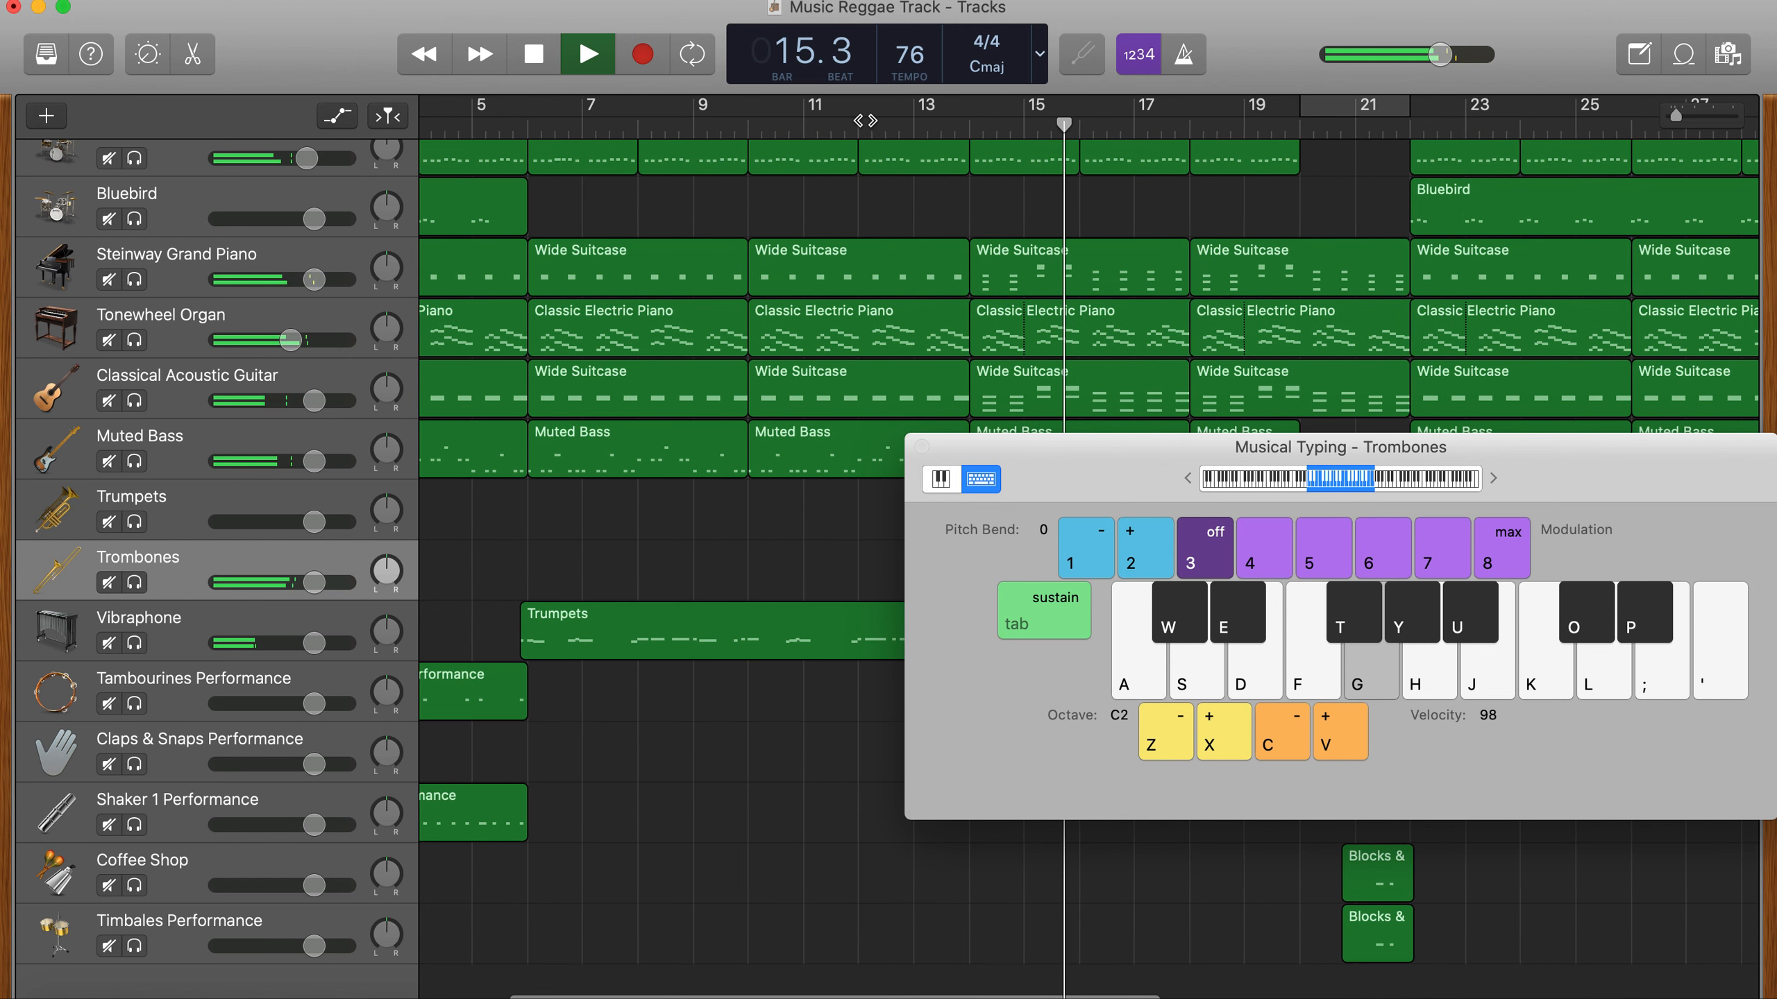
key(f)
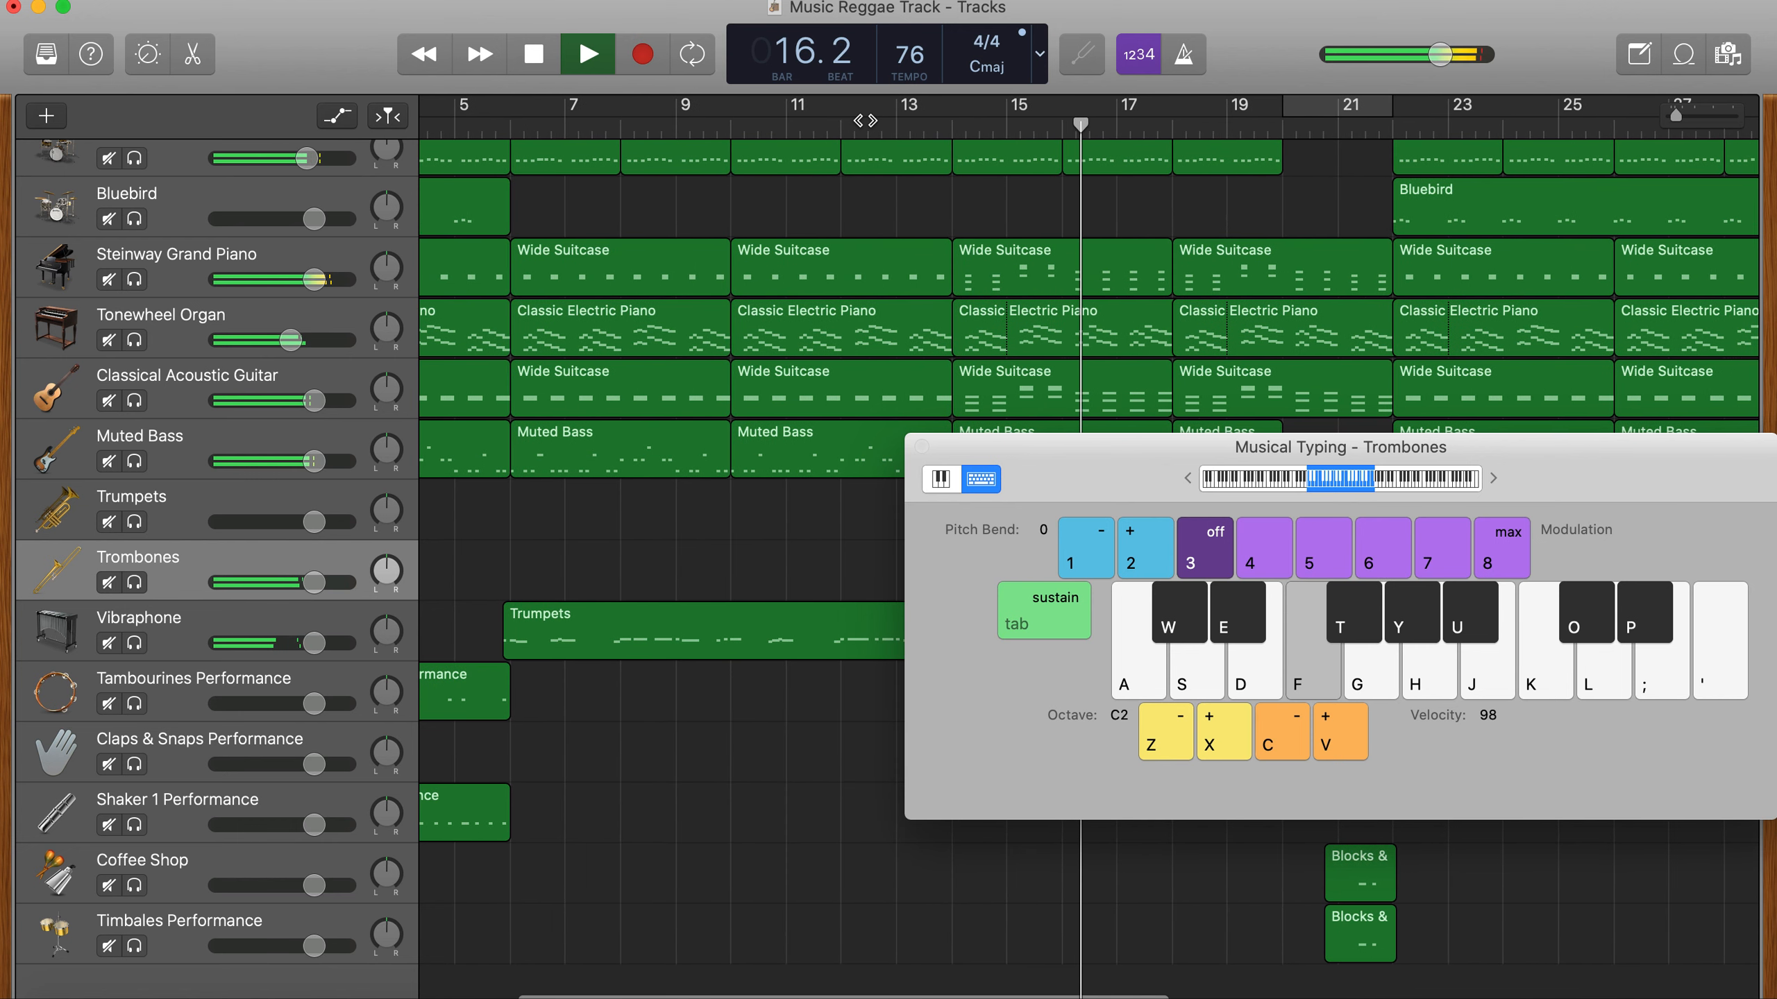
key(f)
key(h)
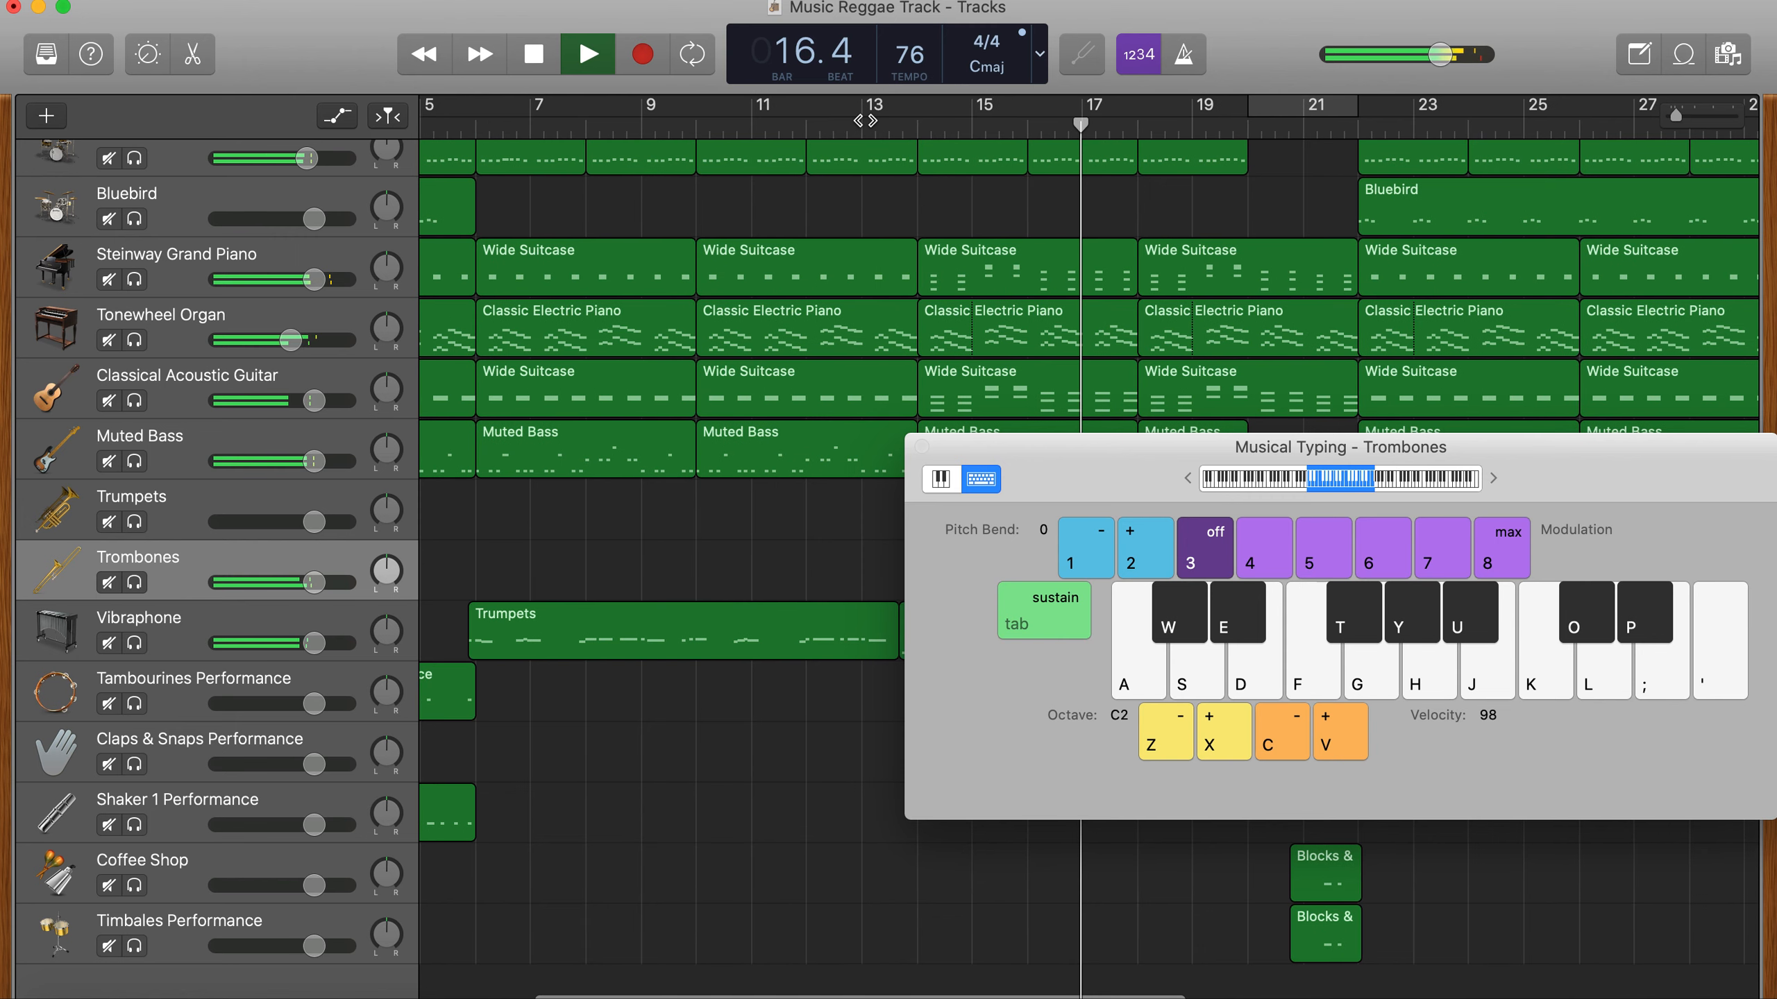
key(f)
key(h)
- Raise the Musical Typing octave to C3 and try trombone pairs F–A, C–E and G–B over the song up to bar 19
key(x)
key(x)
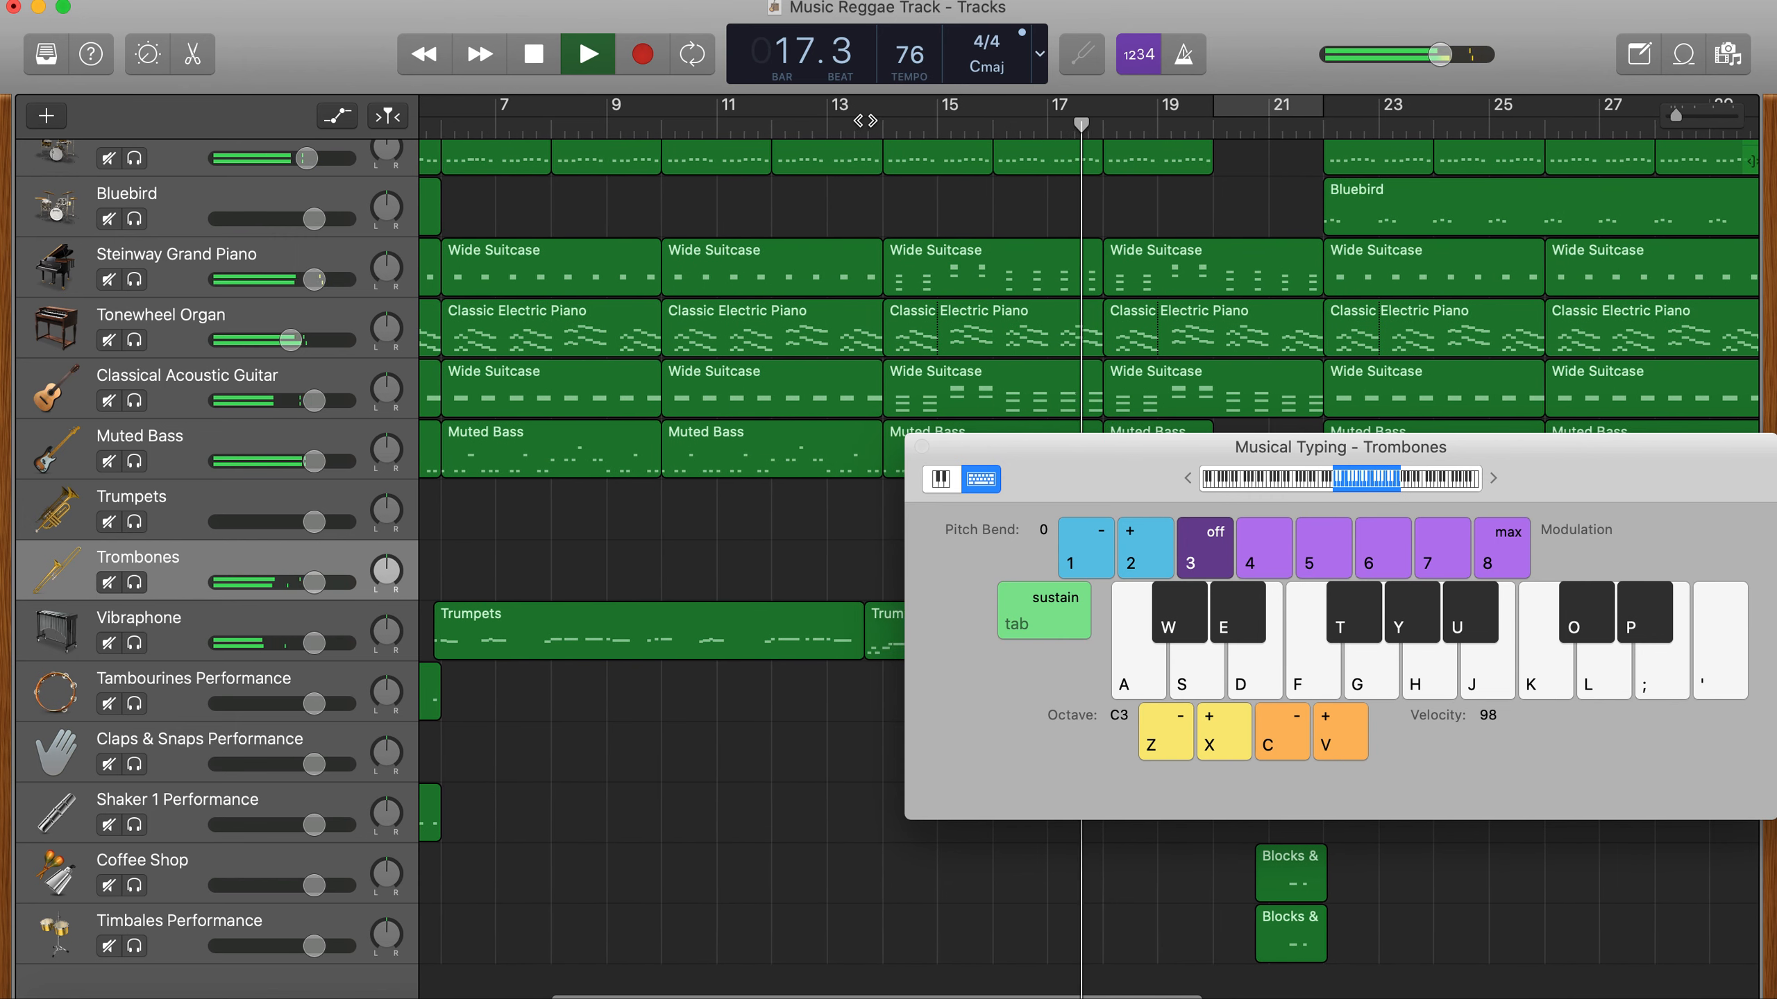
key(f)
key(h)
key(z)
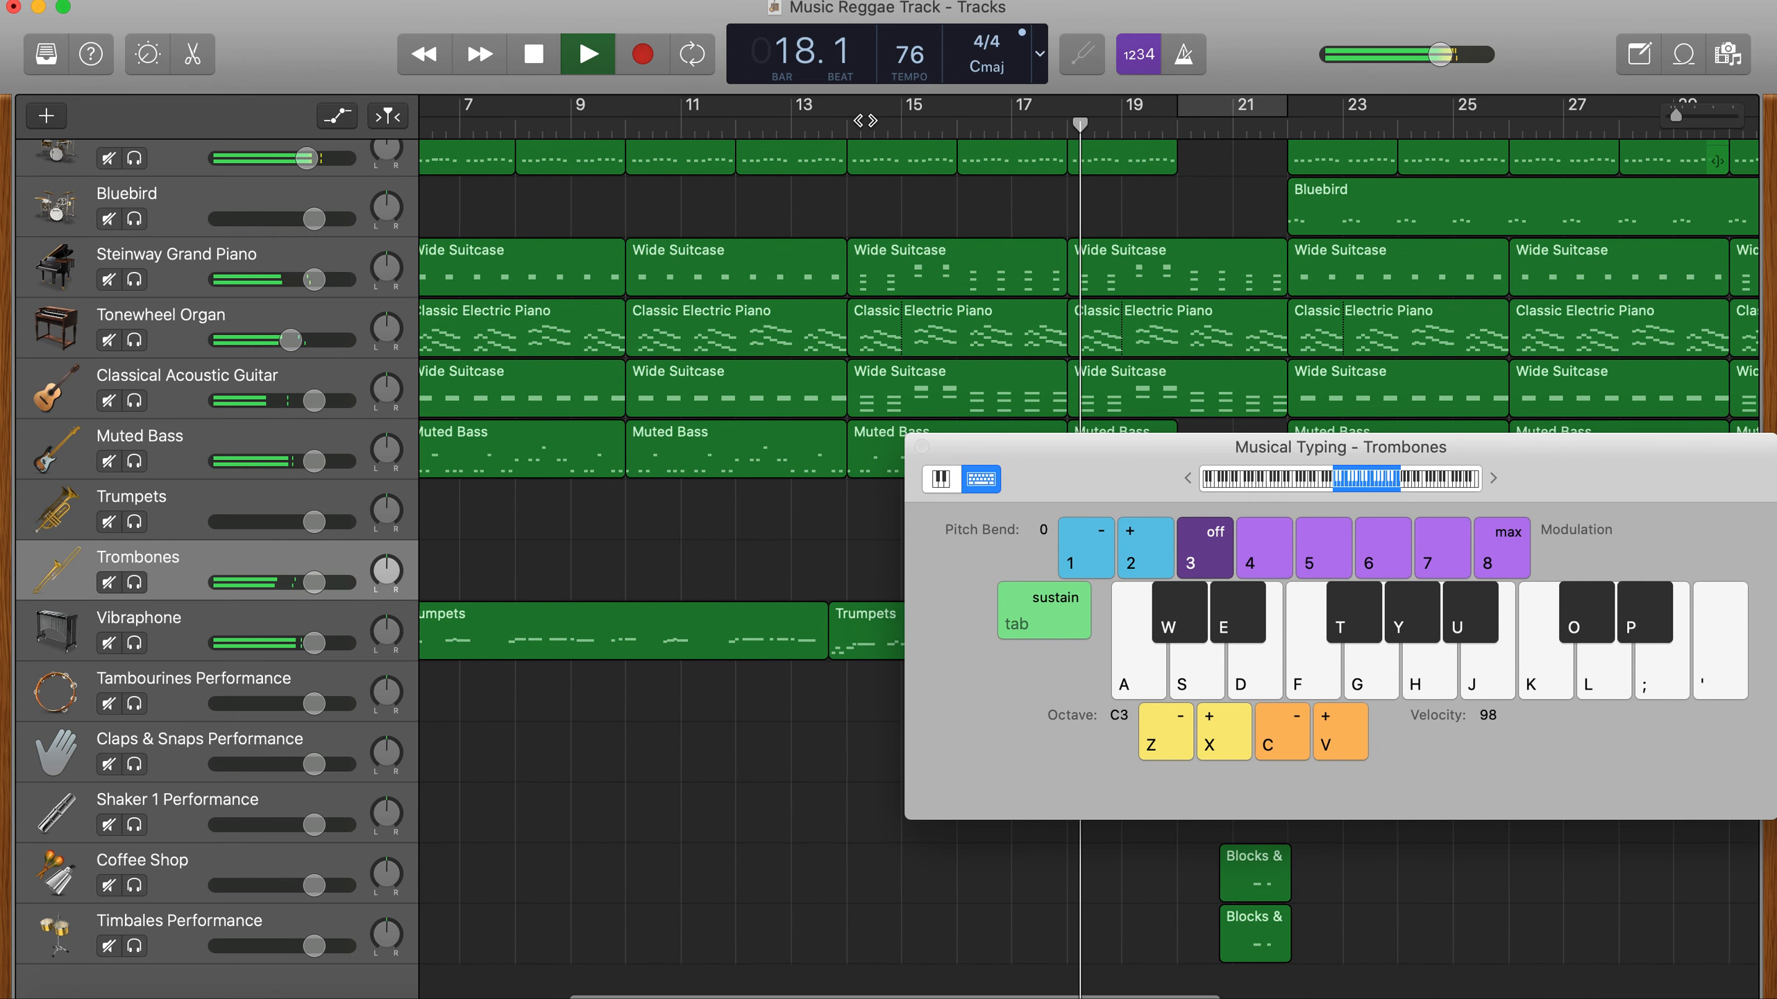
key(a)
key(d)
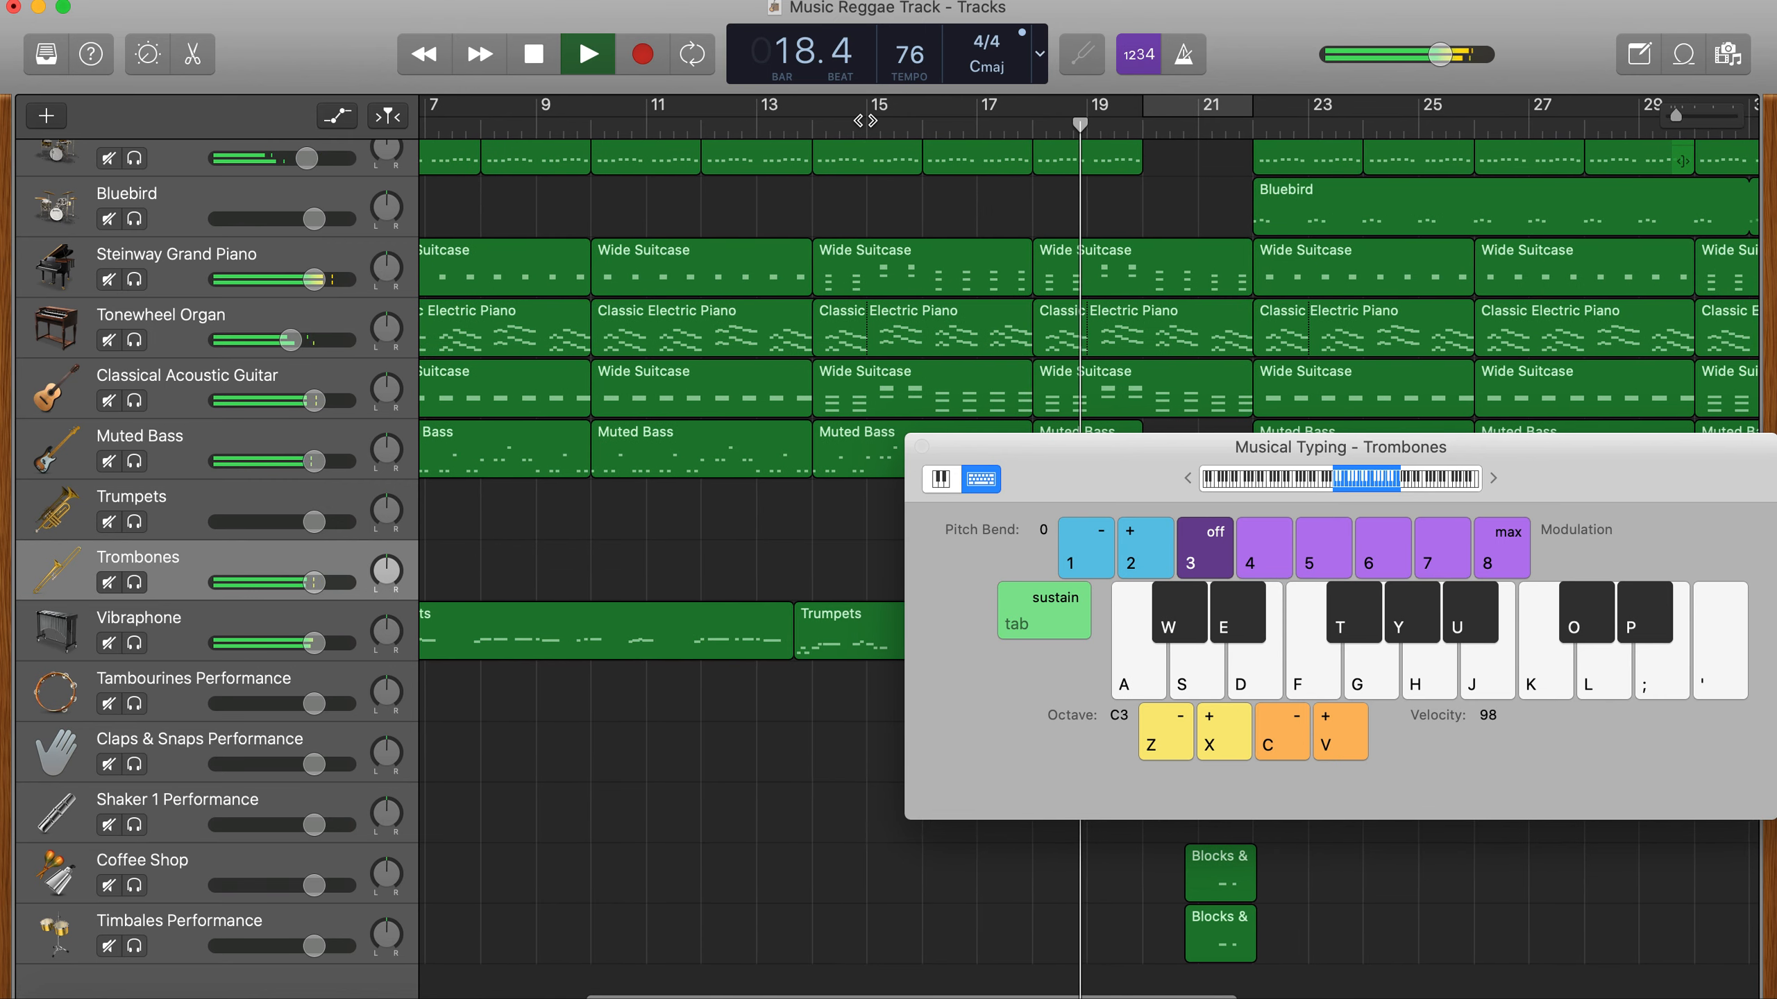
key(g)
key(j)
key(space)
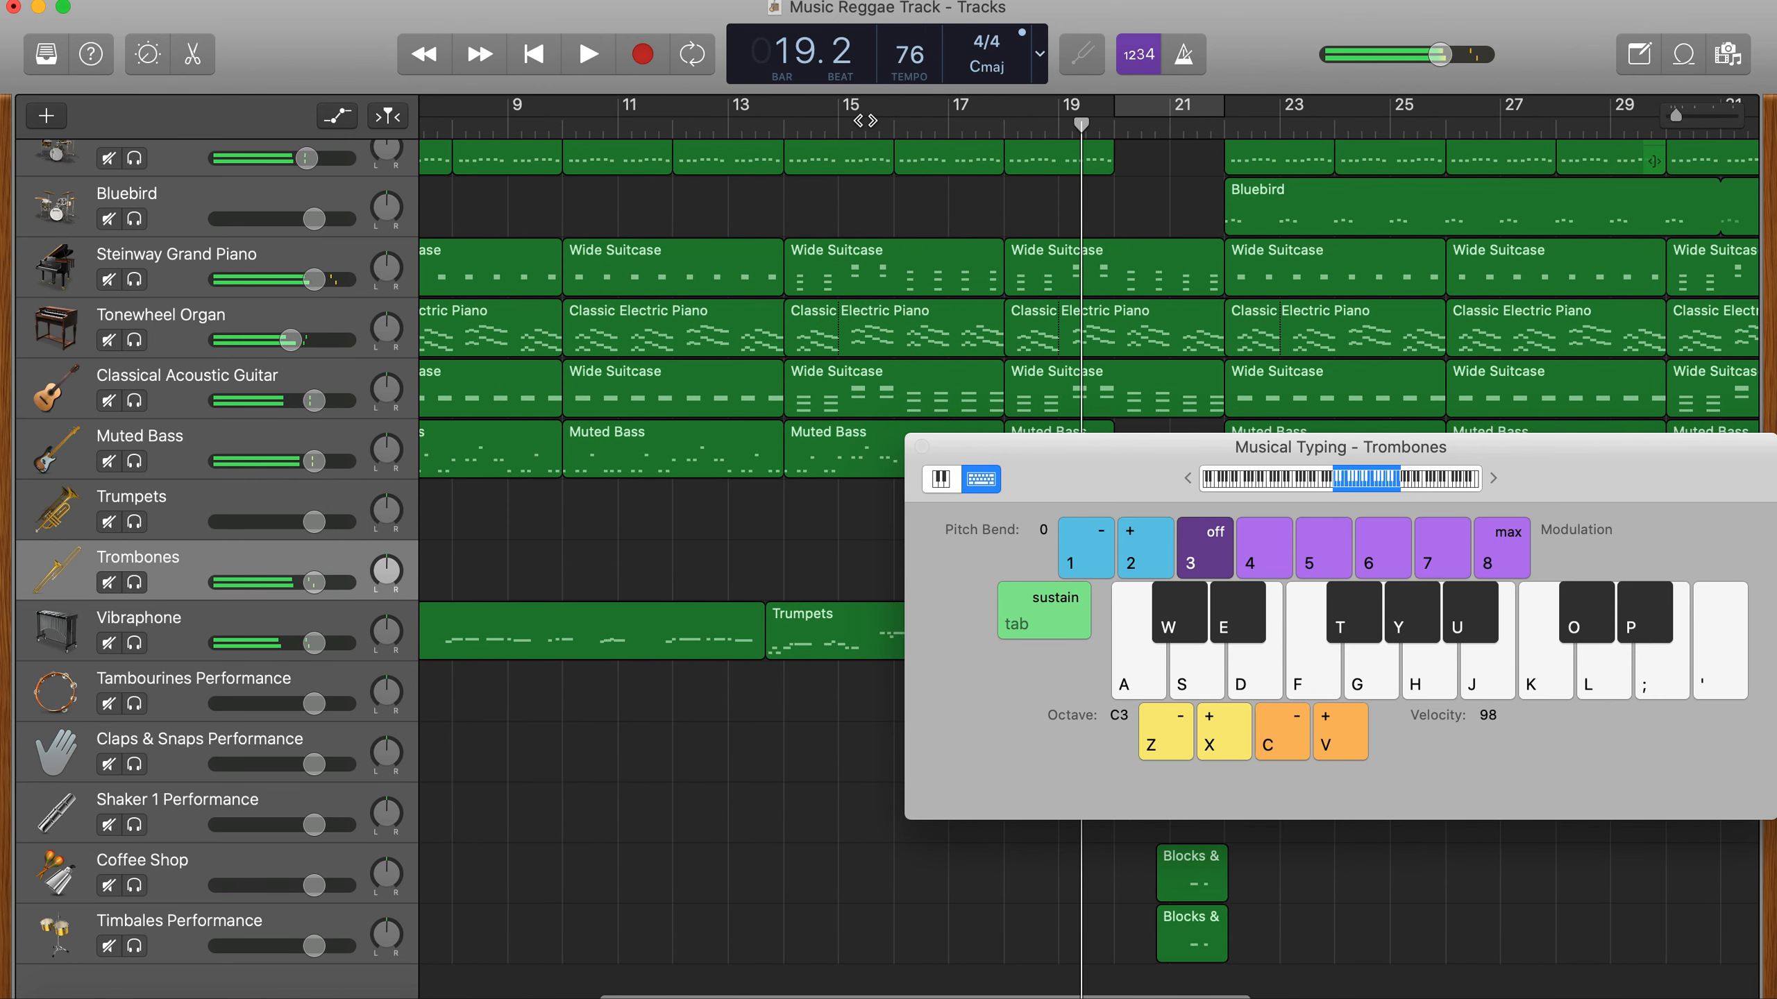
- Move Musical Typing clear of the horn tracks and rehearse the C–E and G–B trombone chords from bar 17 into bar 19
drag(1029, 476, 1118, 721)
click(949, 123)
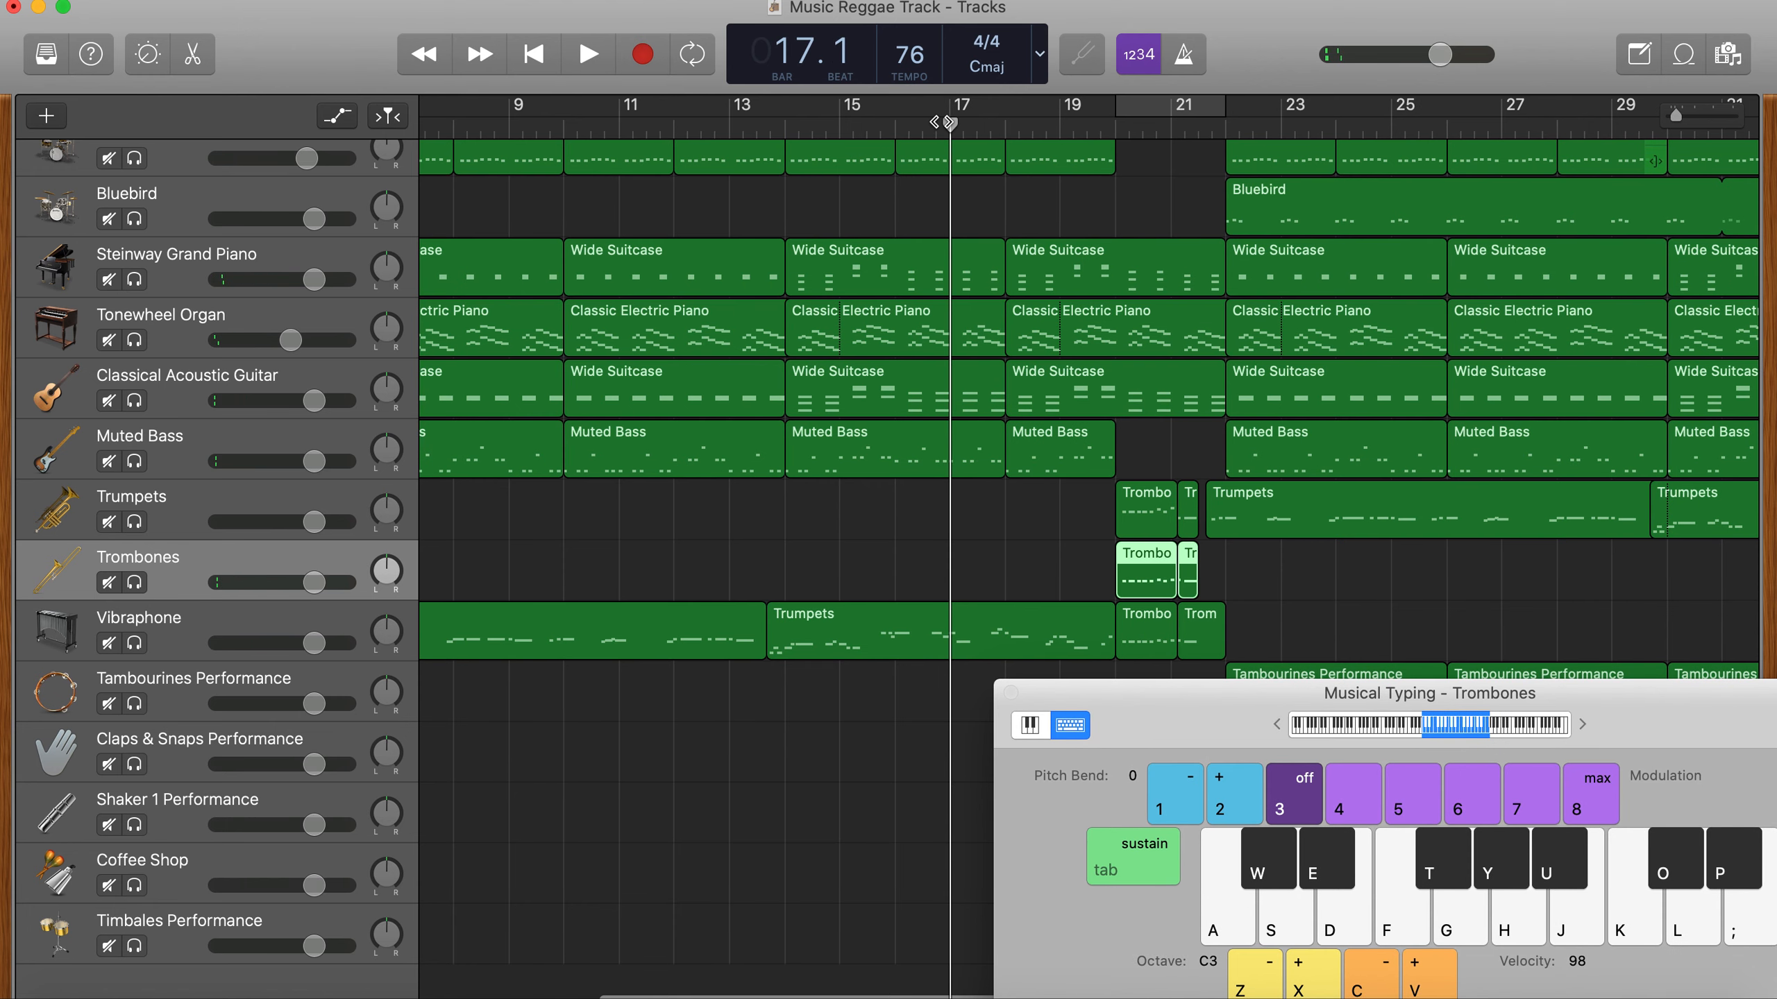
key(space)
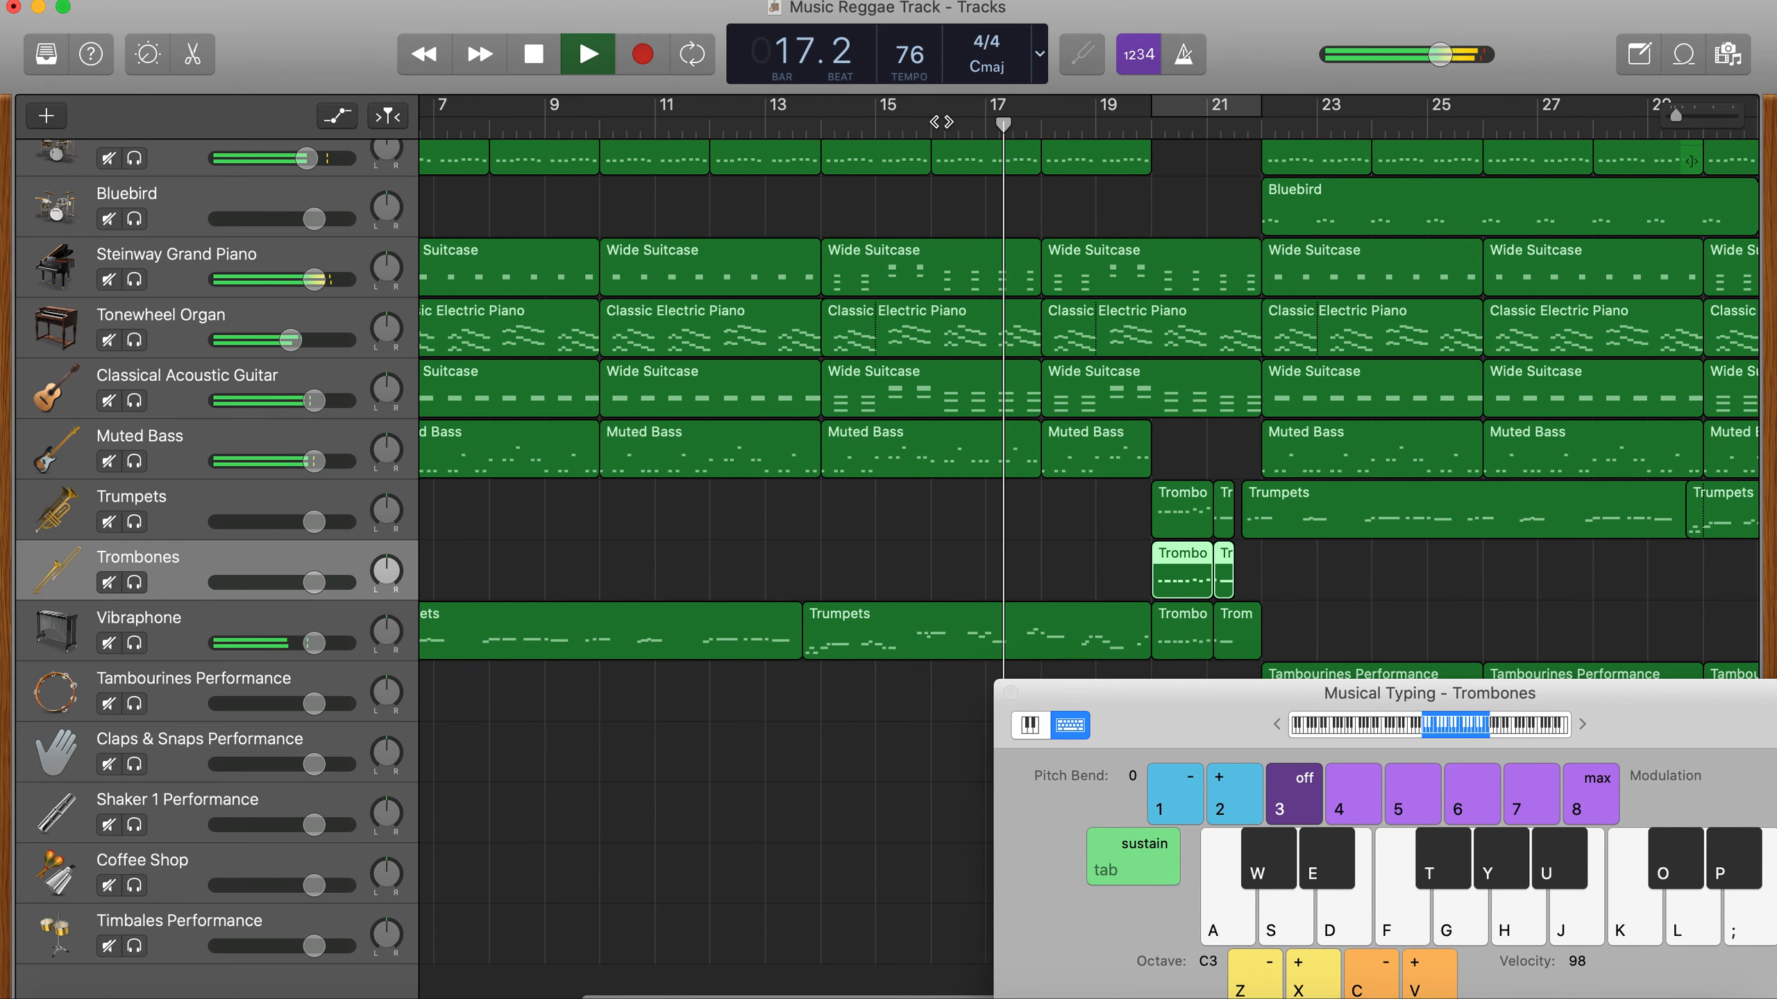
scroll(941, 121, left, 1)
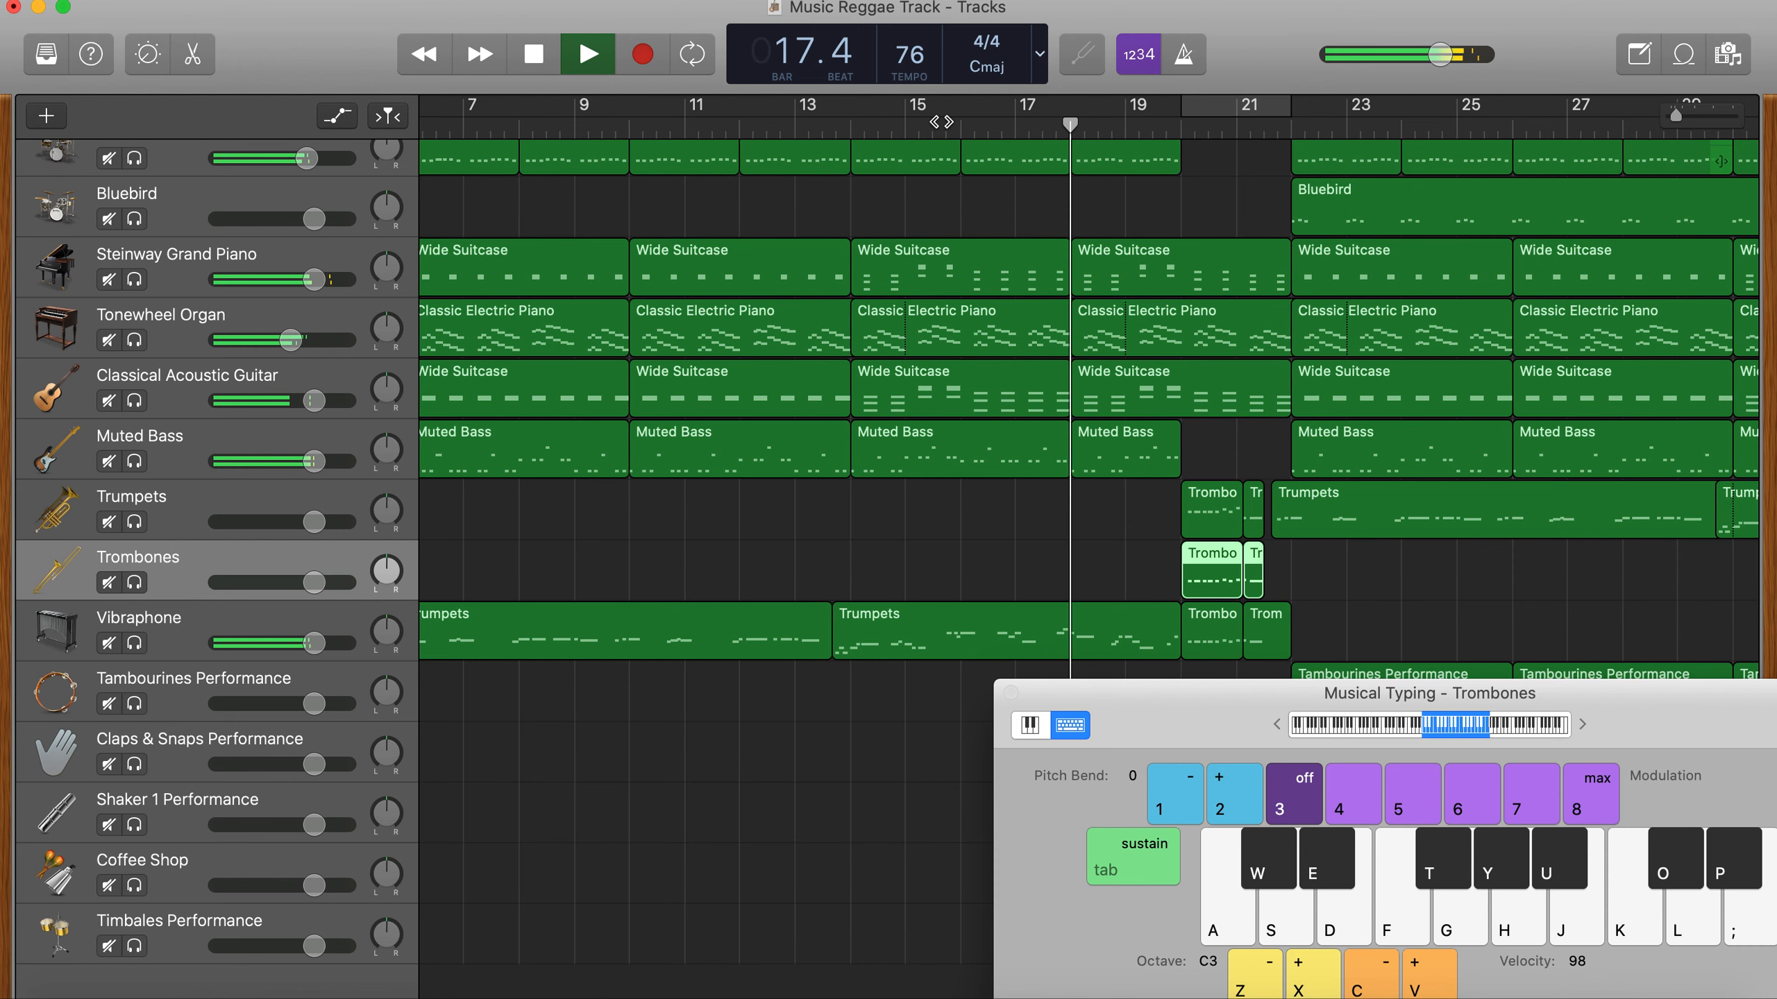
key(a)
key(d)
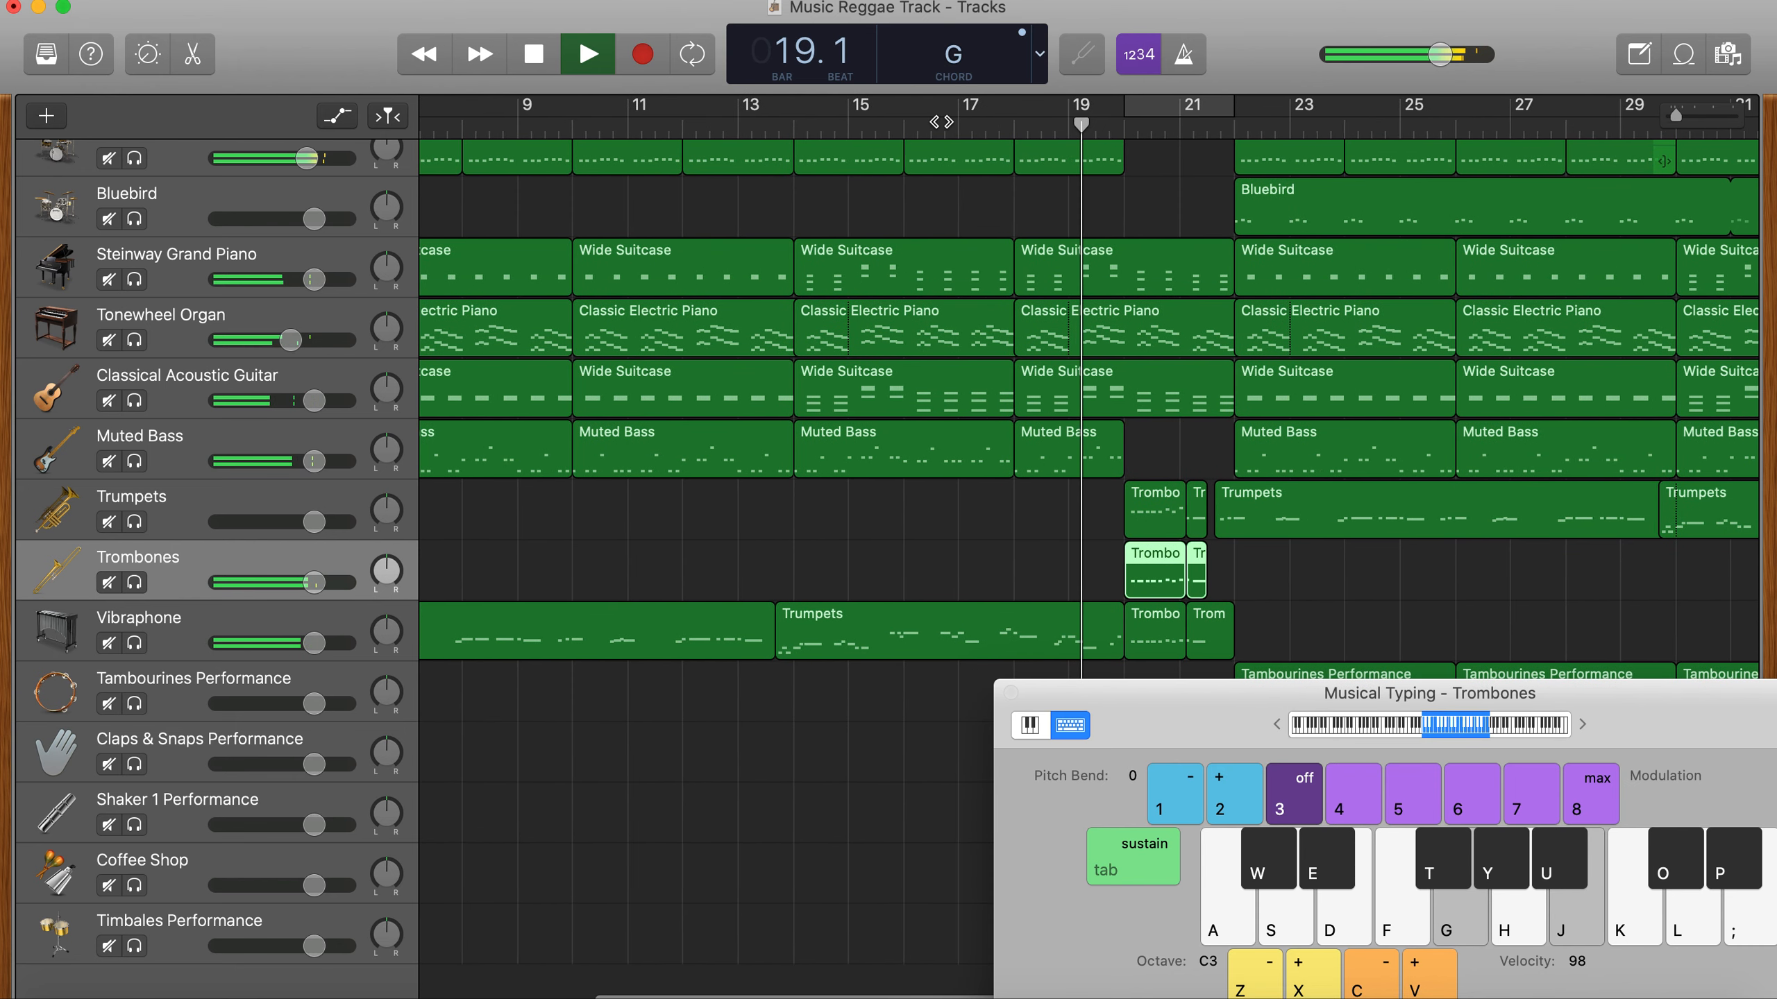
key(space)
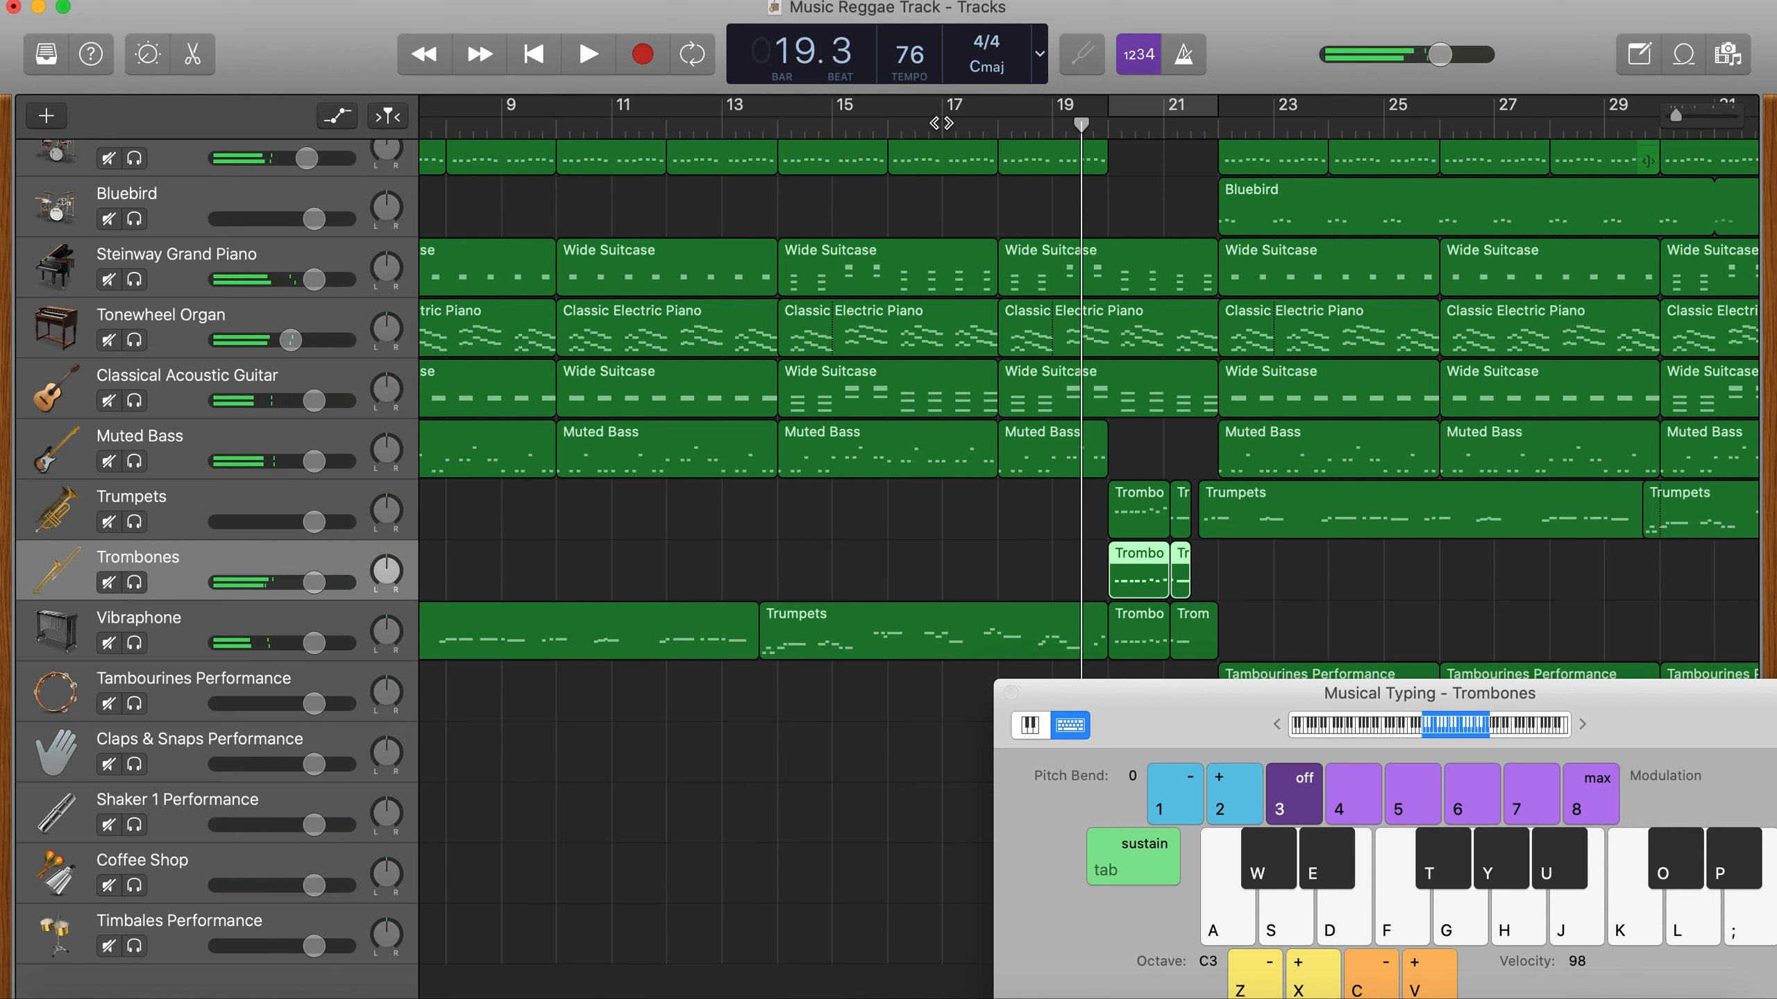
- Record a trombone part from bar 17, playing C and E together, holding them again at bar 18, and G and B at bar 19
click(942, 123)
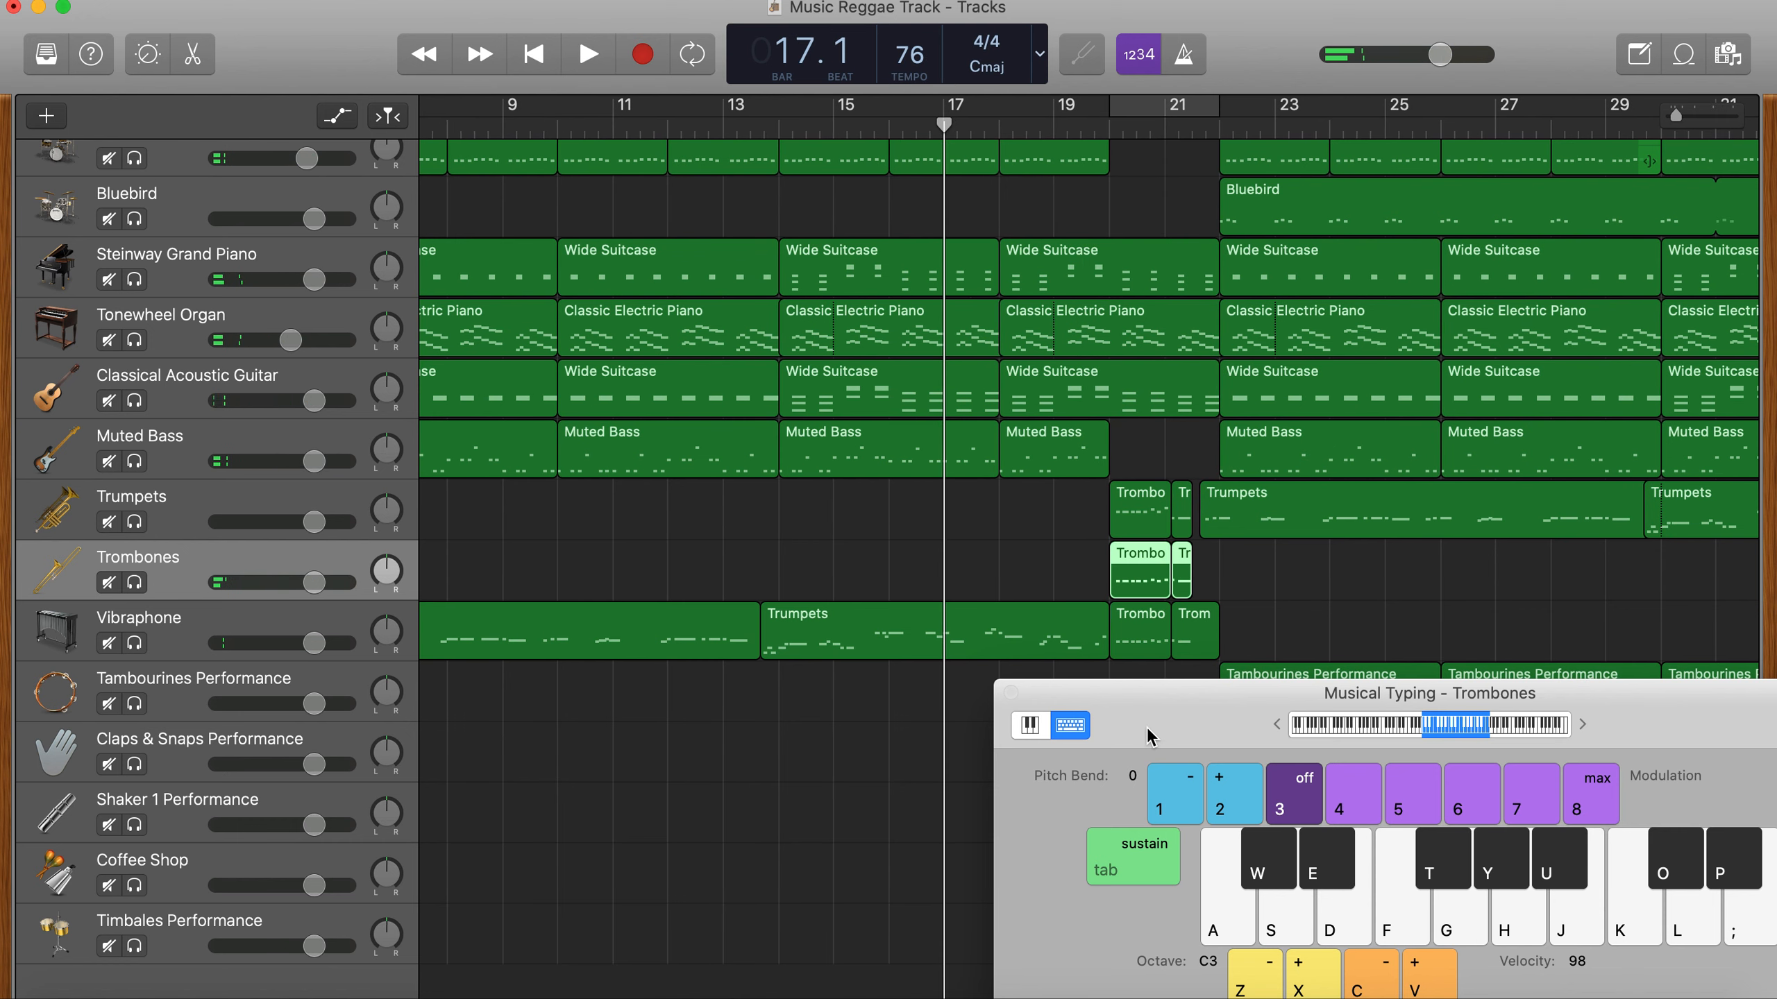
click(643, 61)
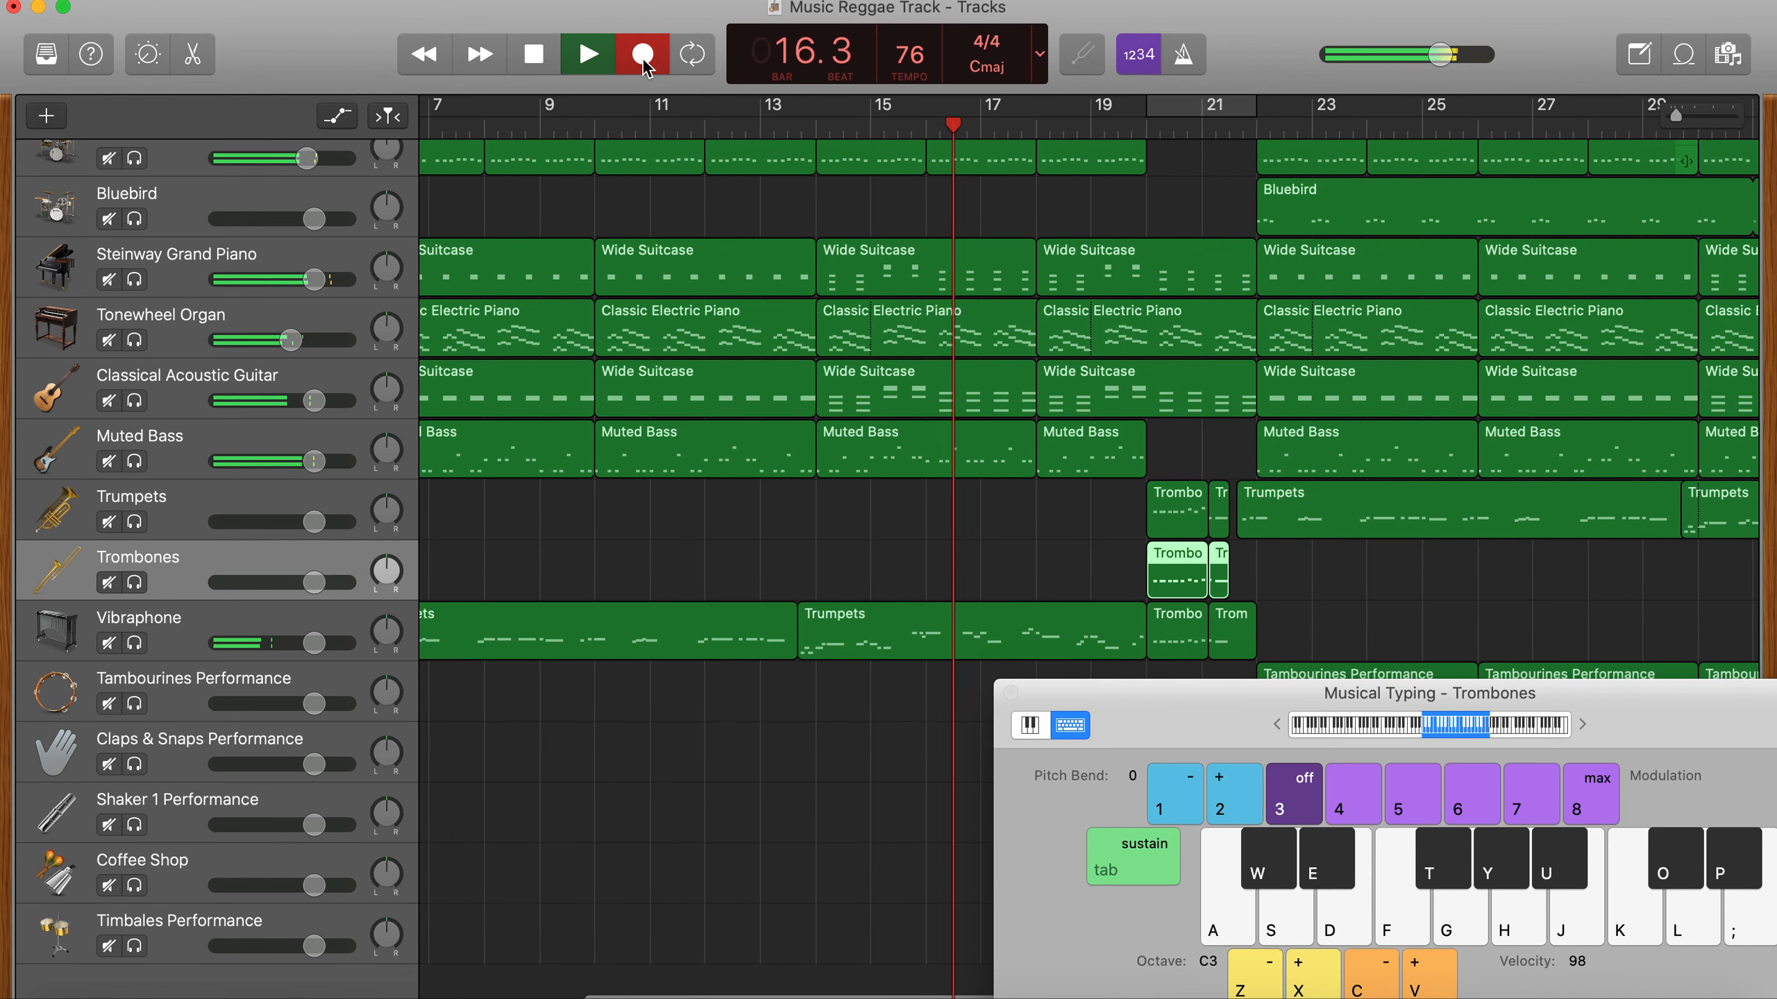
key(a)
key(d)
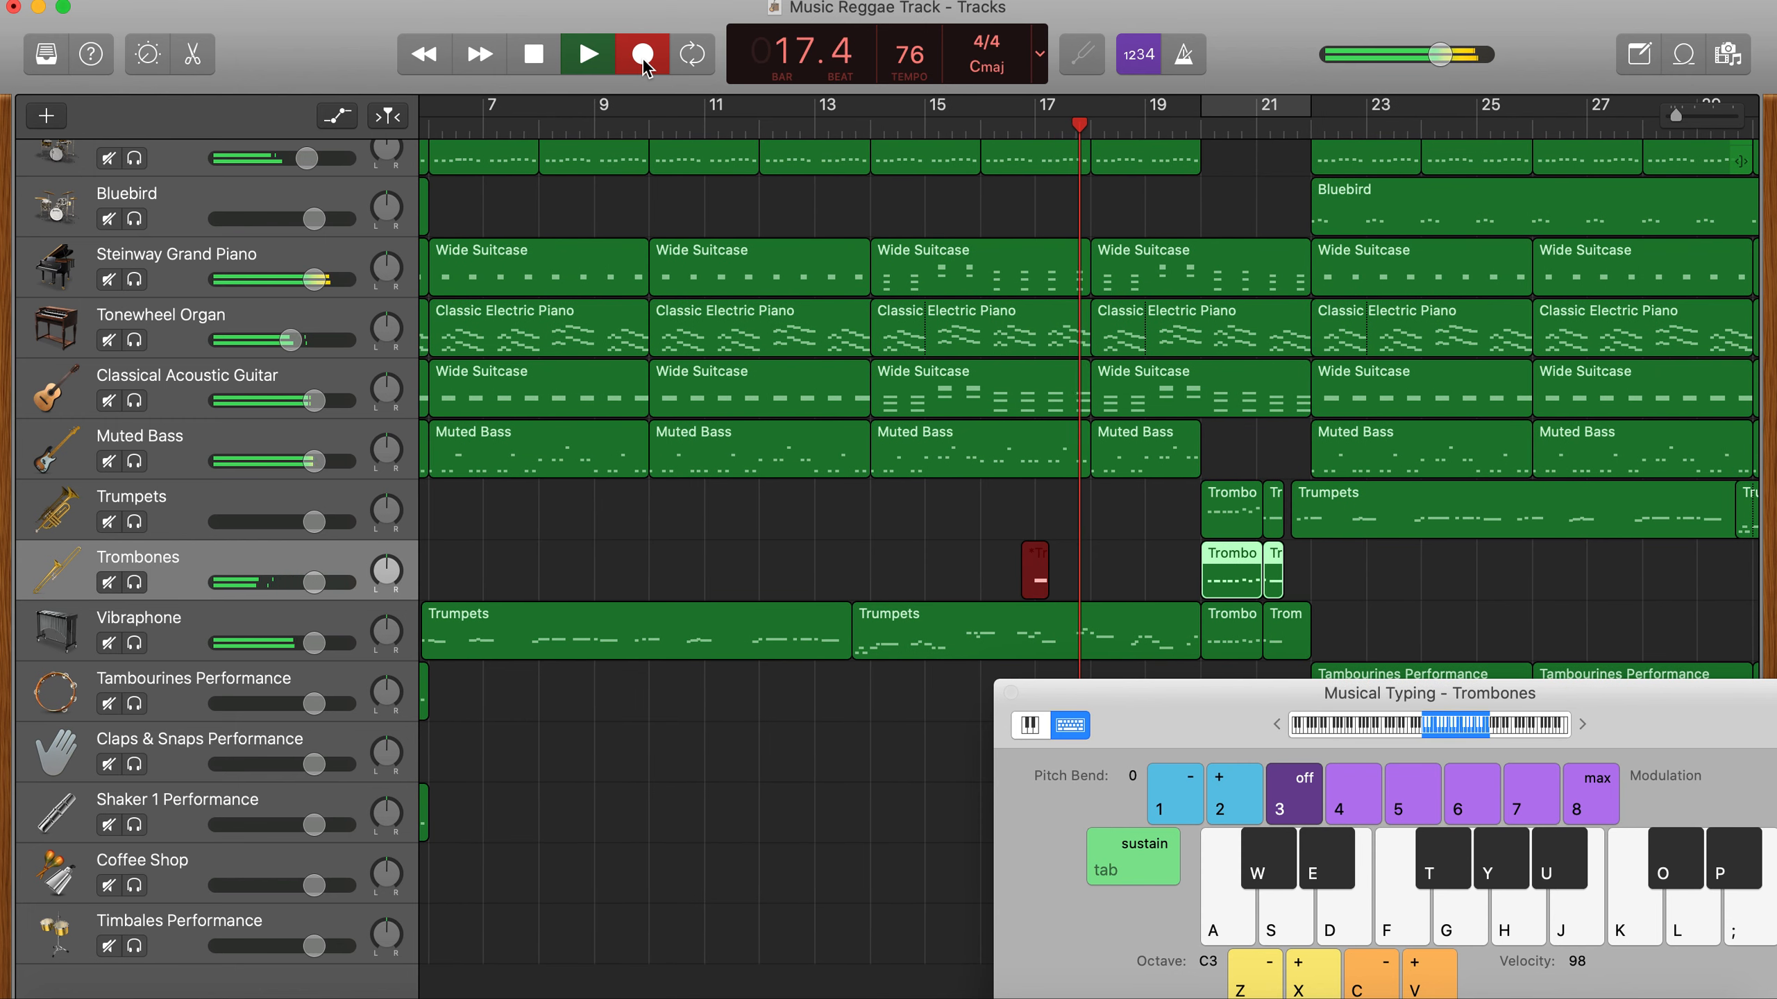
key(a)
key(d)
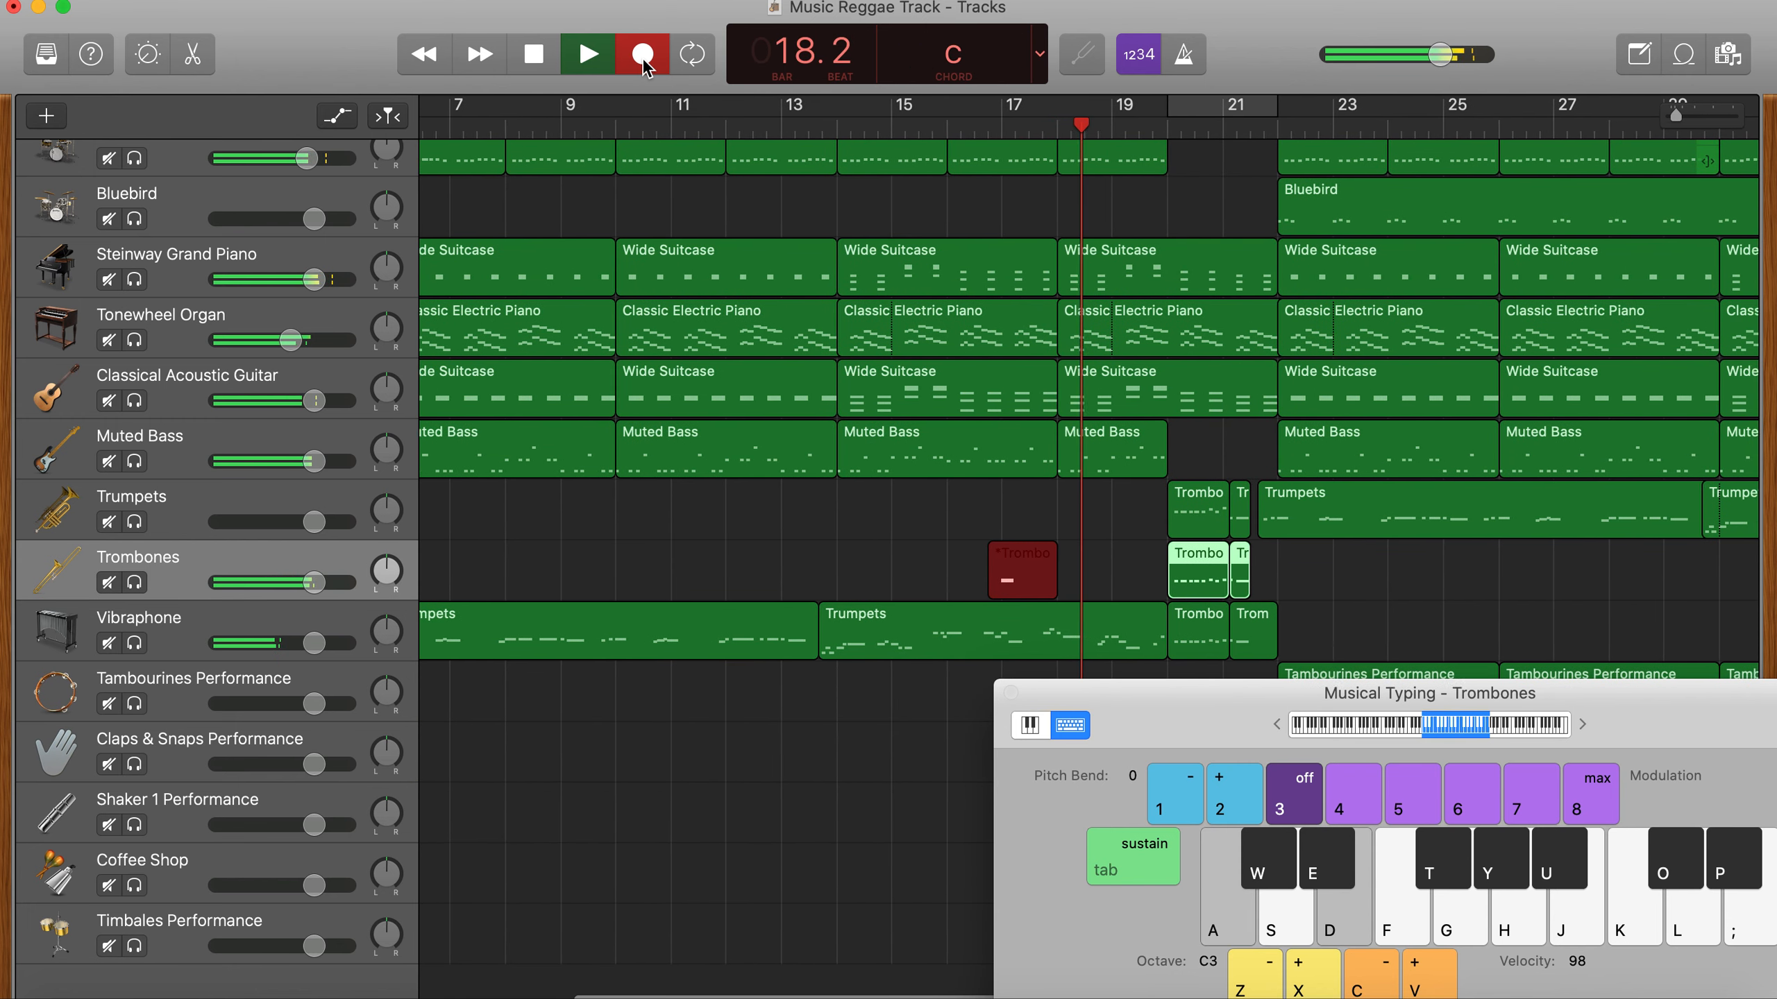
key(g)
key(j)
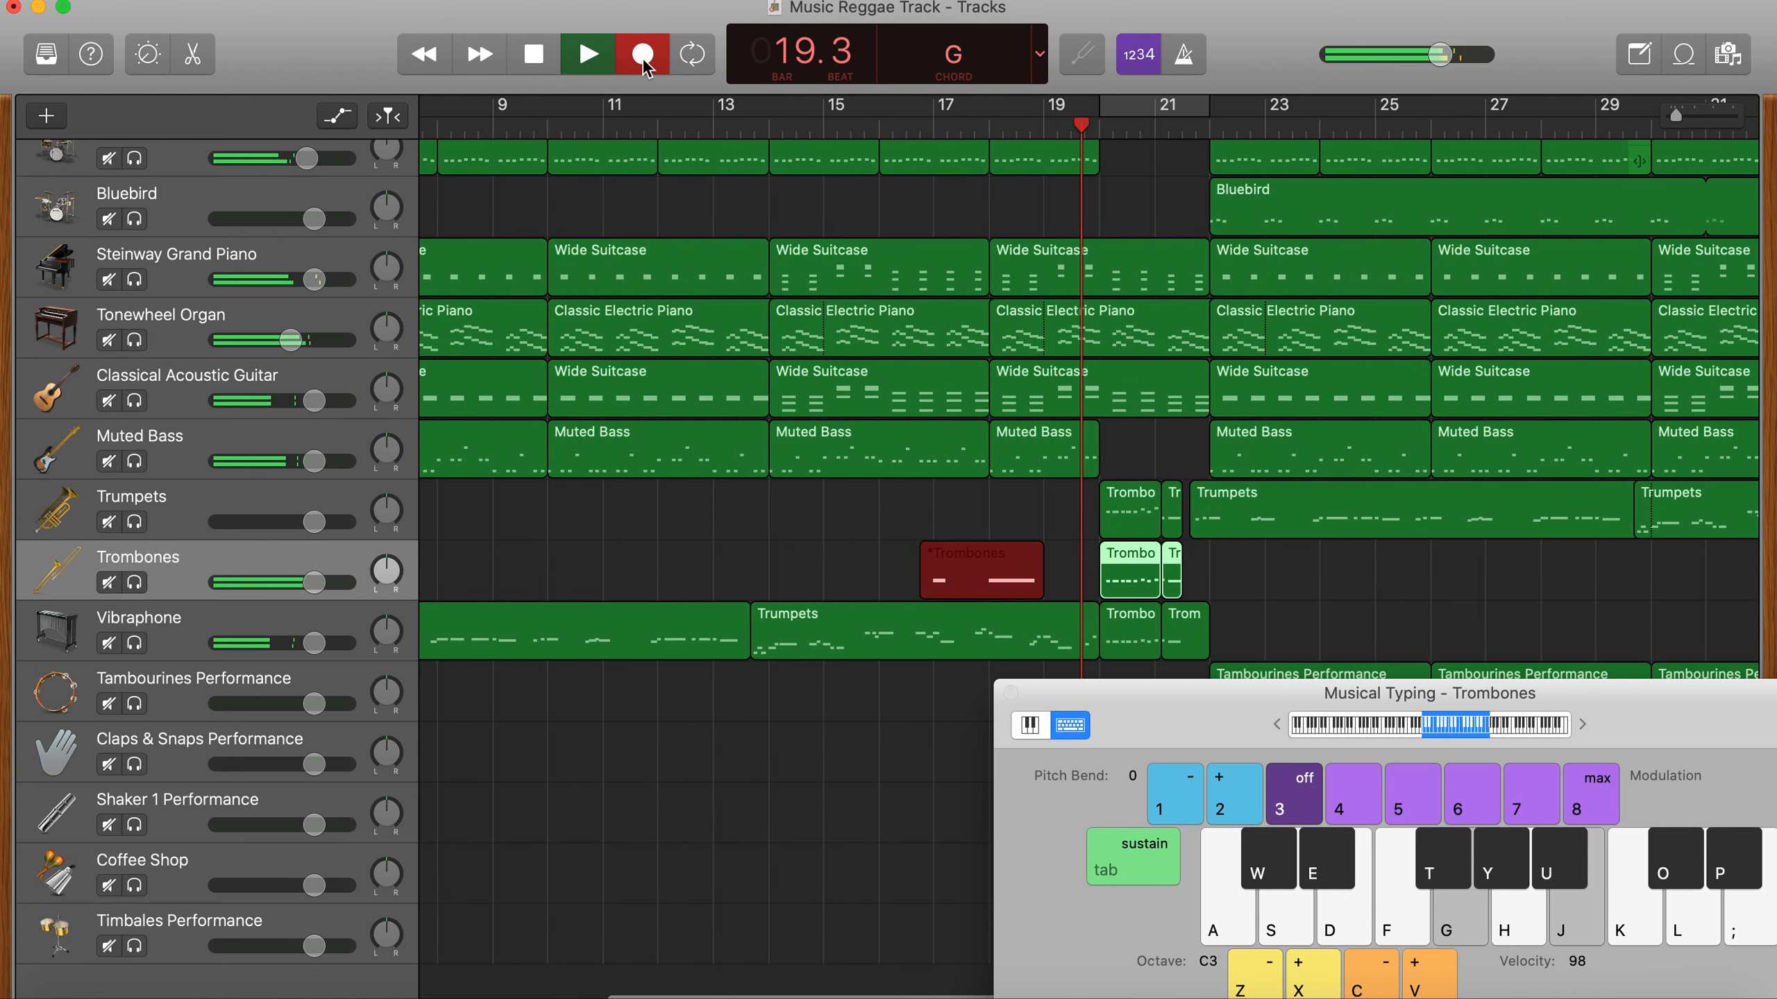
key(space)
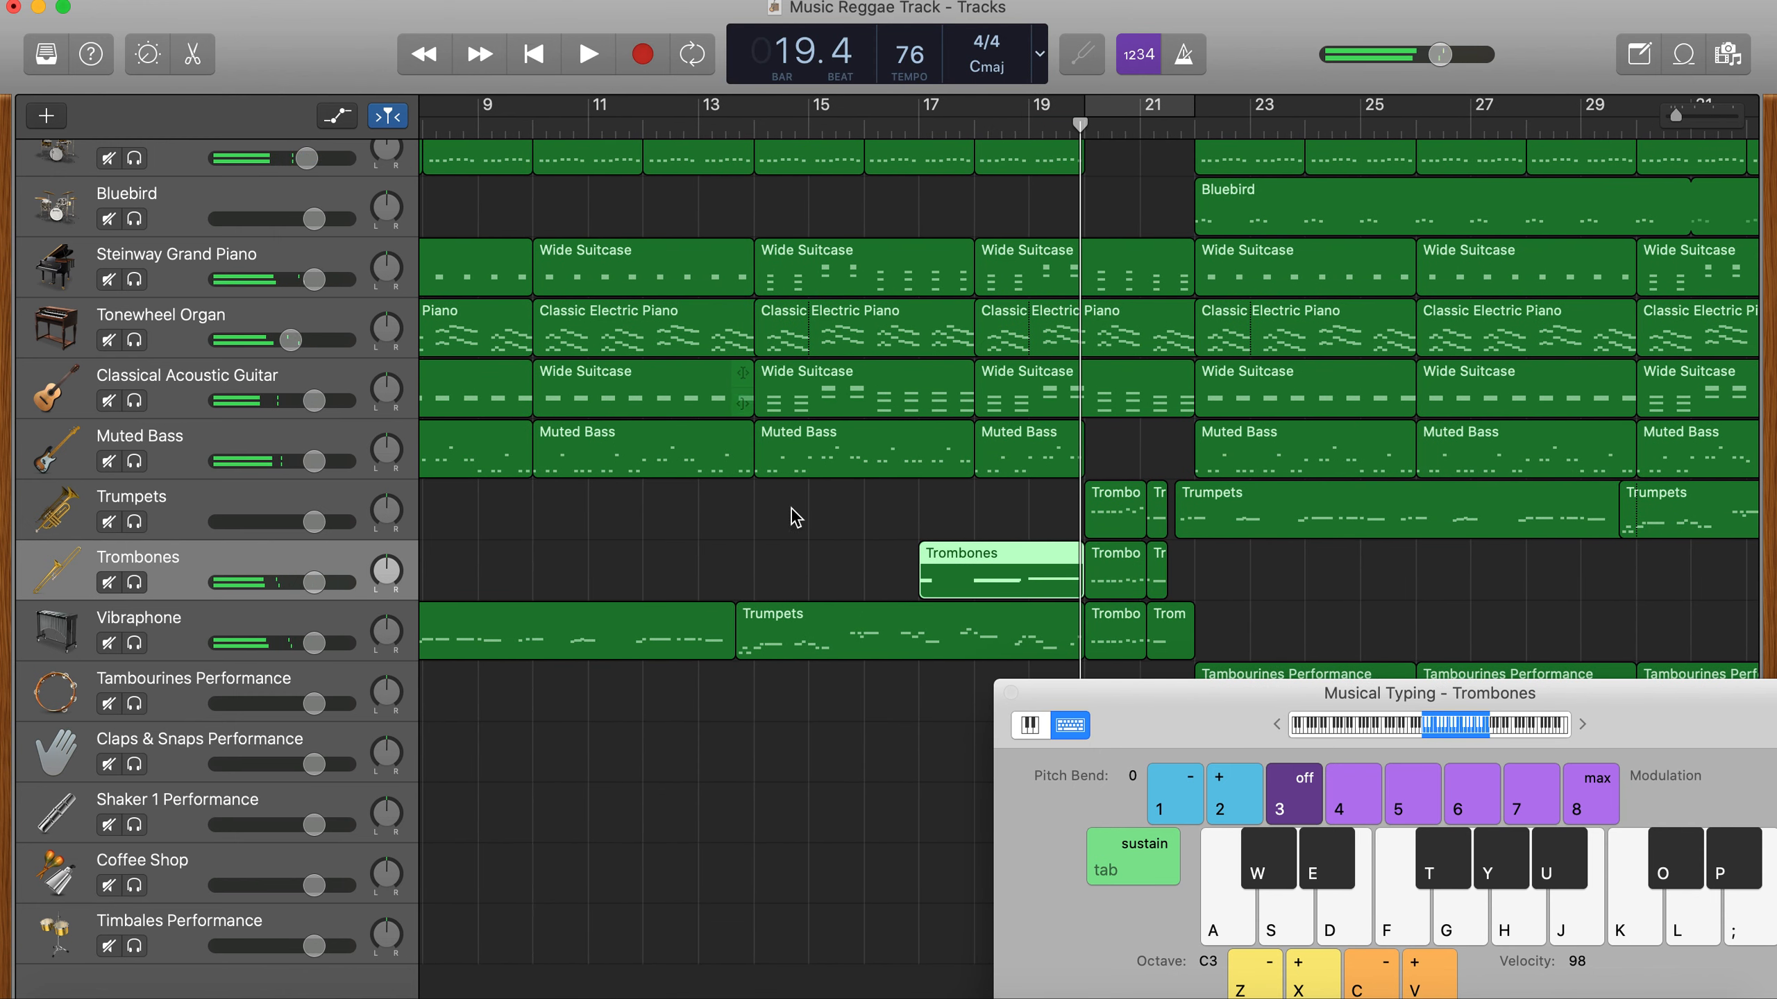
- Close Musical Typing, show the new trombone region in the editor and delete its two short notes at bar 17
click(1008, 693)
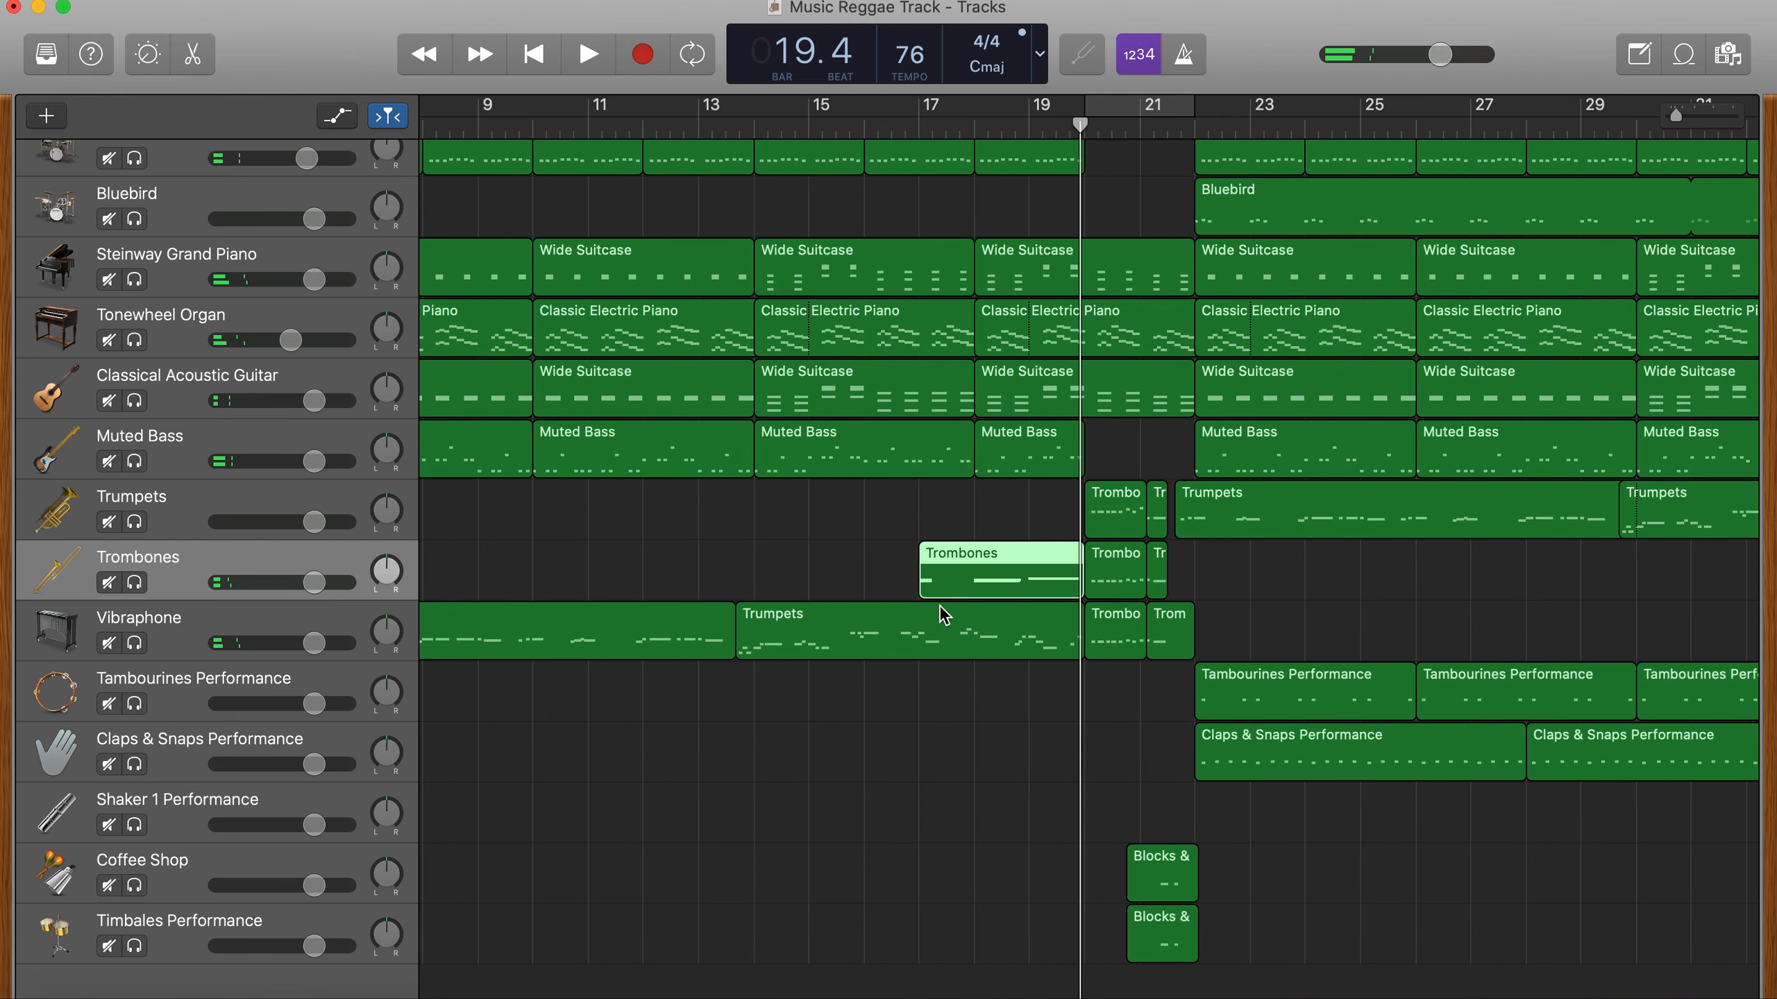
key(e)
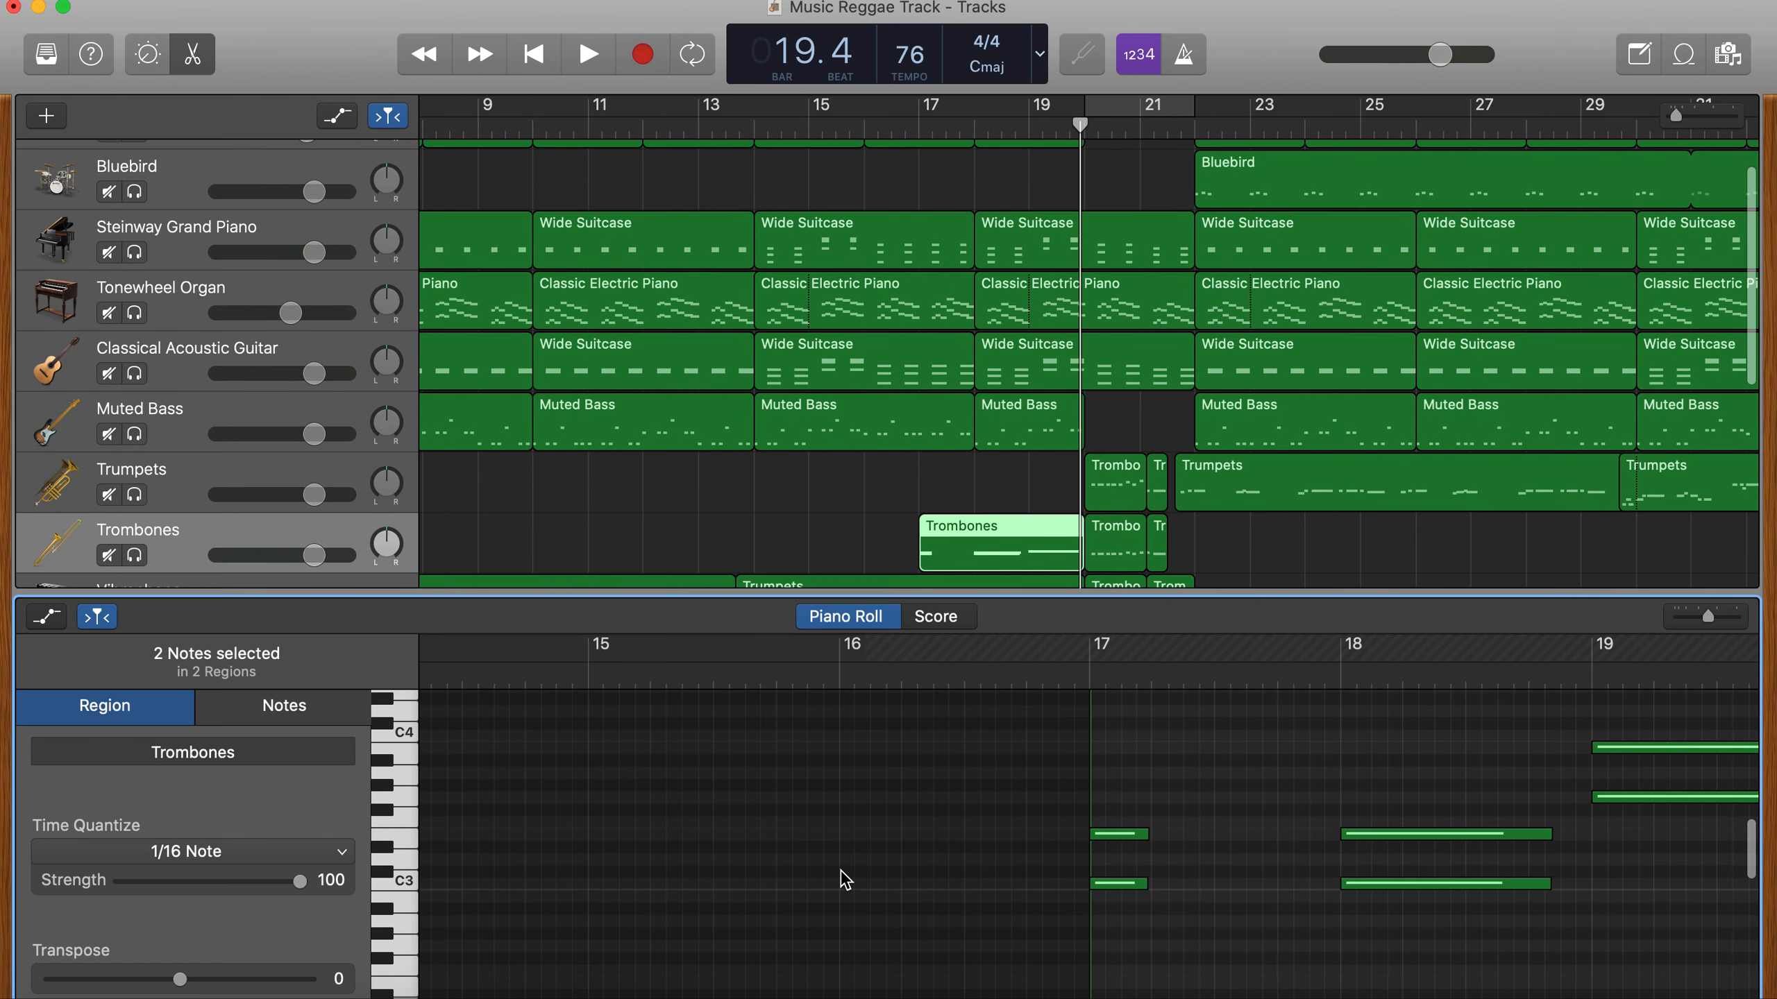
drag(1136, 920, 1119, 794)
key(Delete)
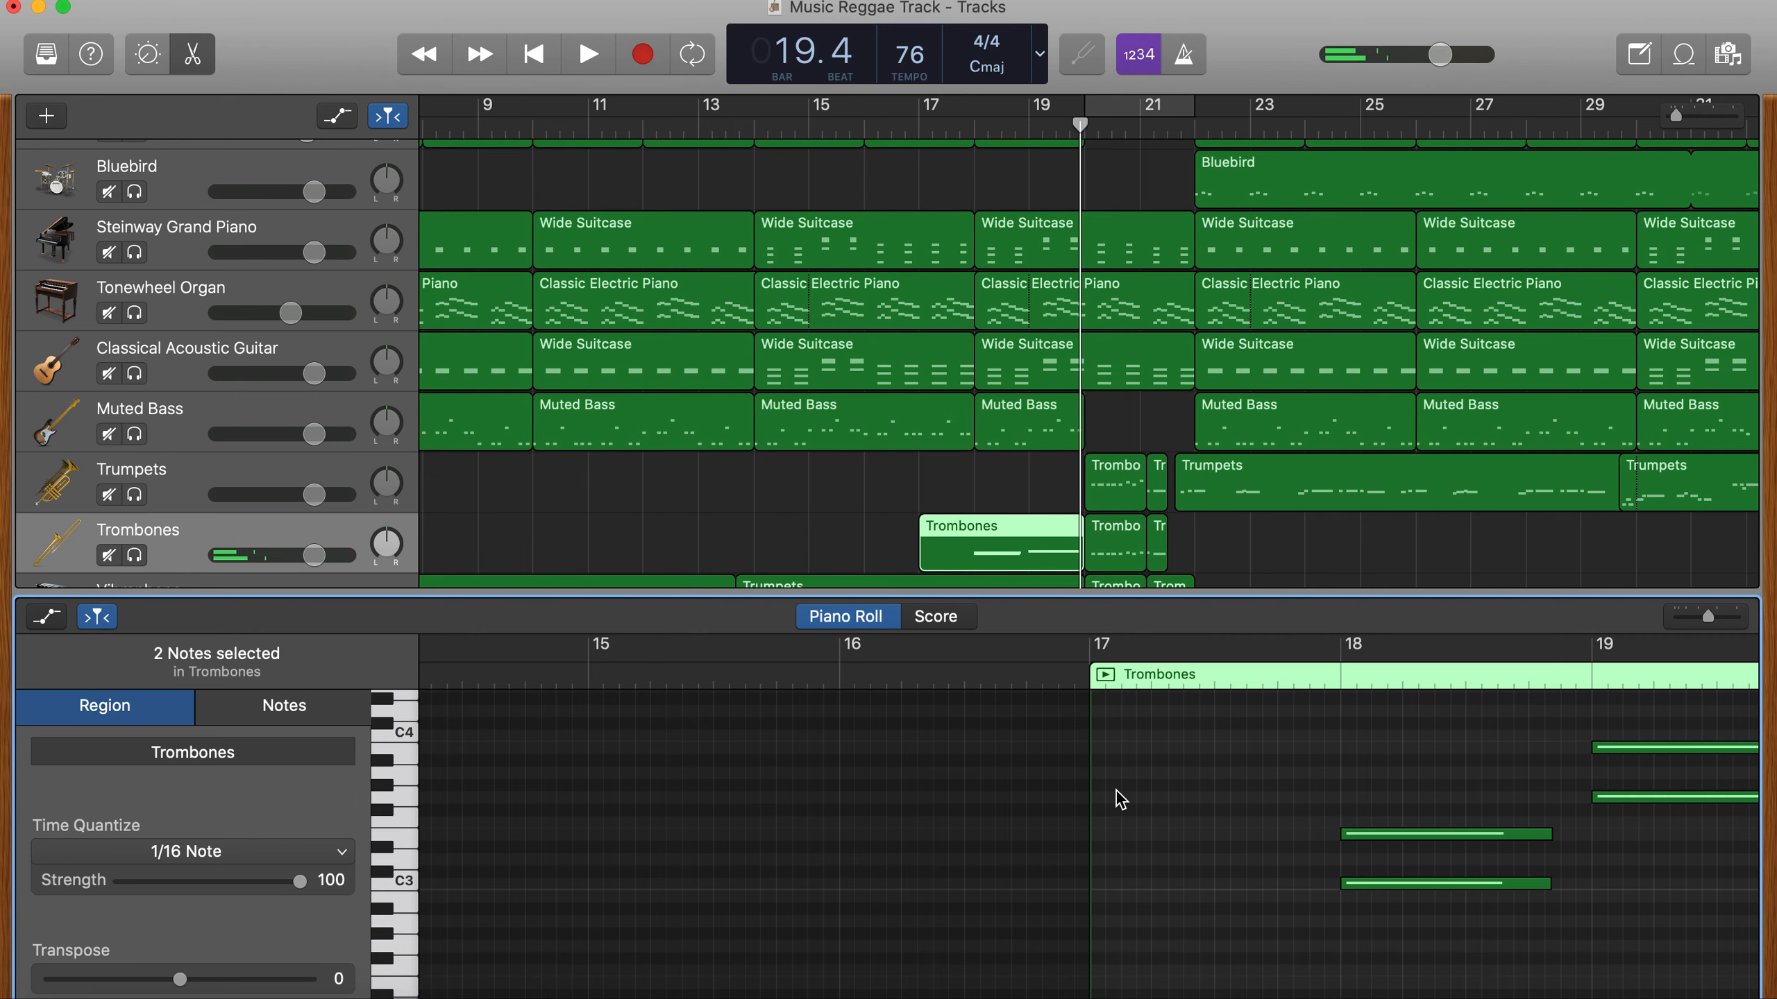
- Select all the trombone notes, hide the editor and trim the new region's start to bar 18
key(super+a)
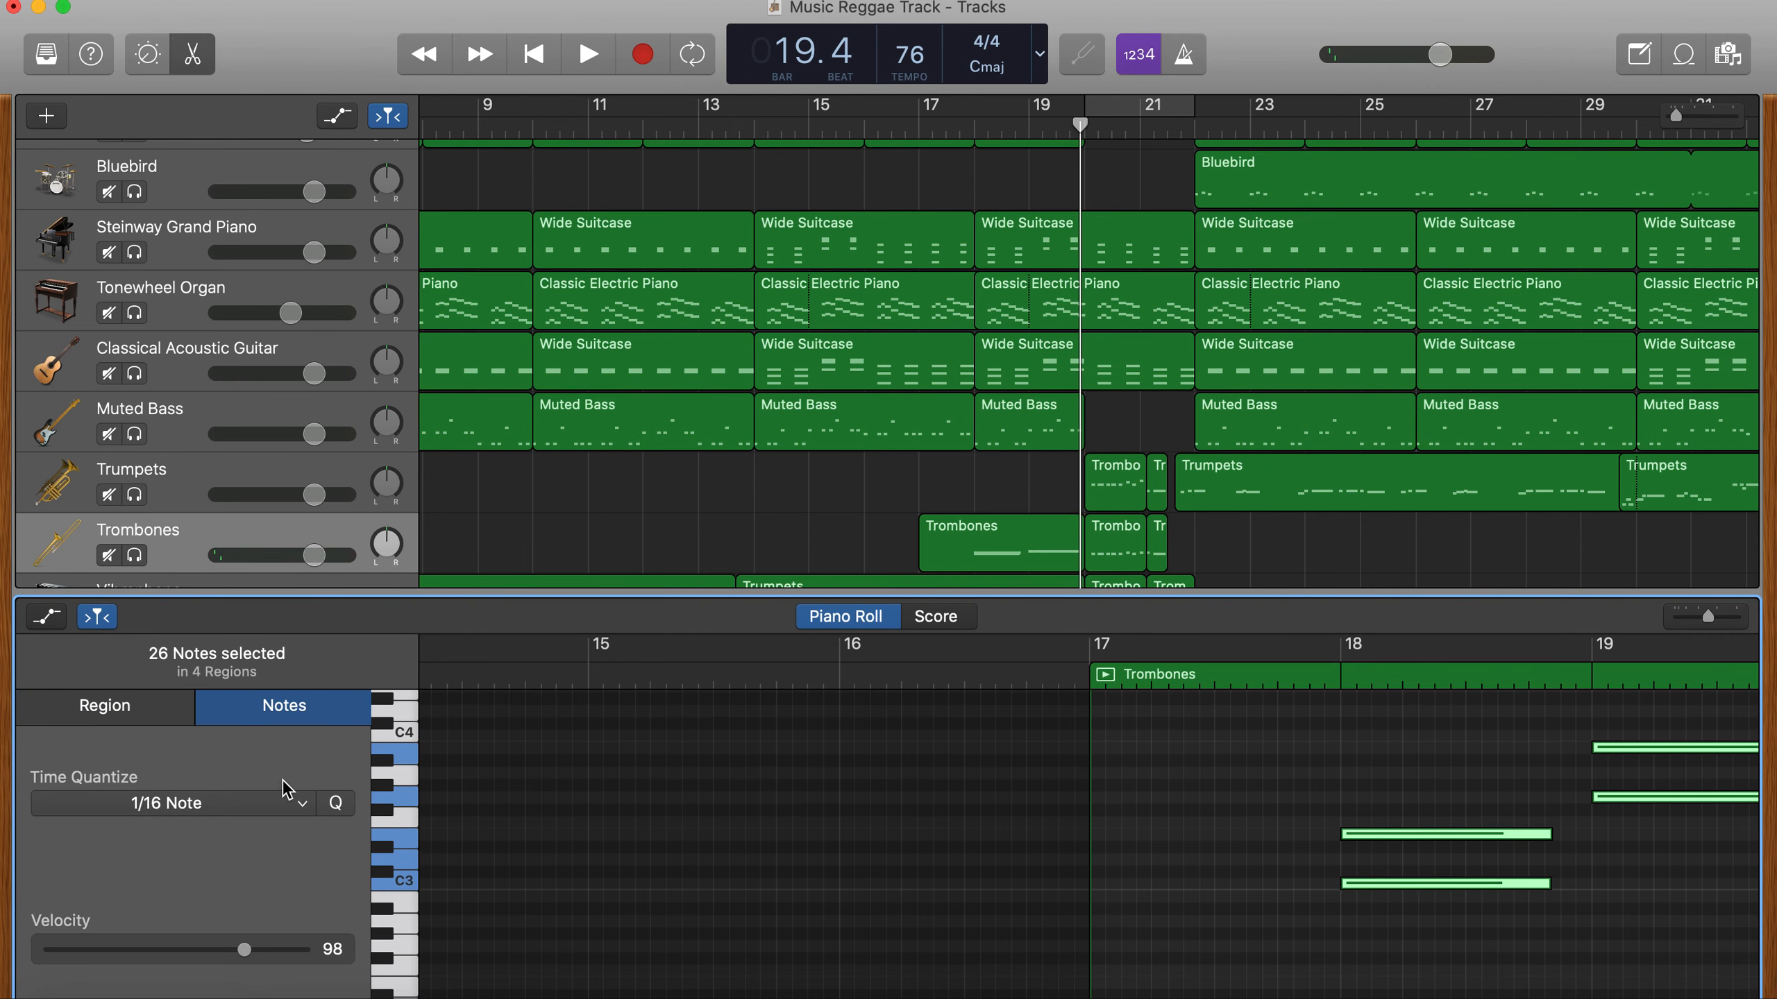
click(192, 59)
drag(924, 568, 975, 571)
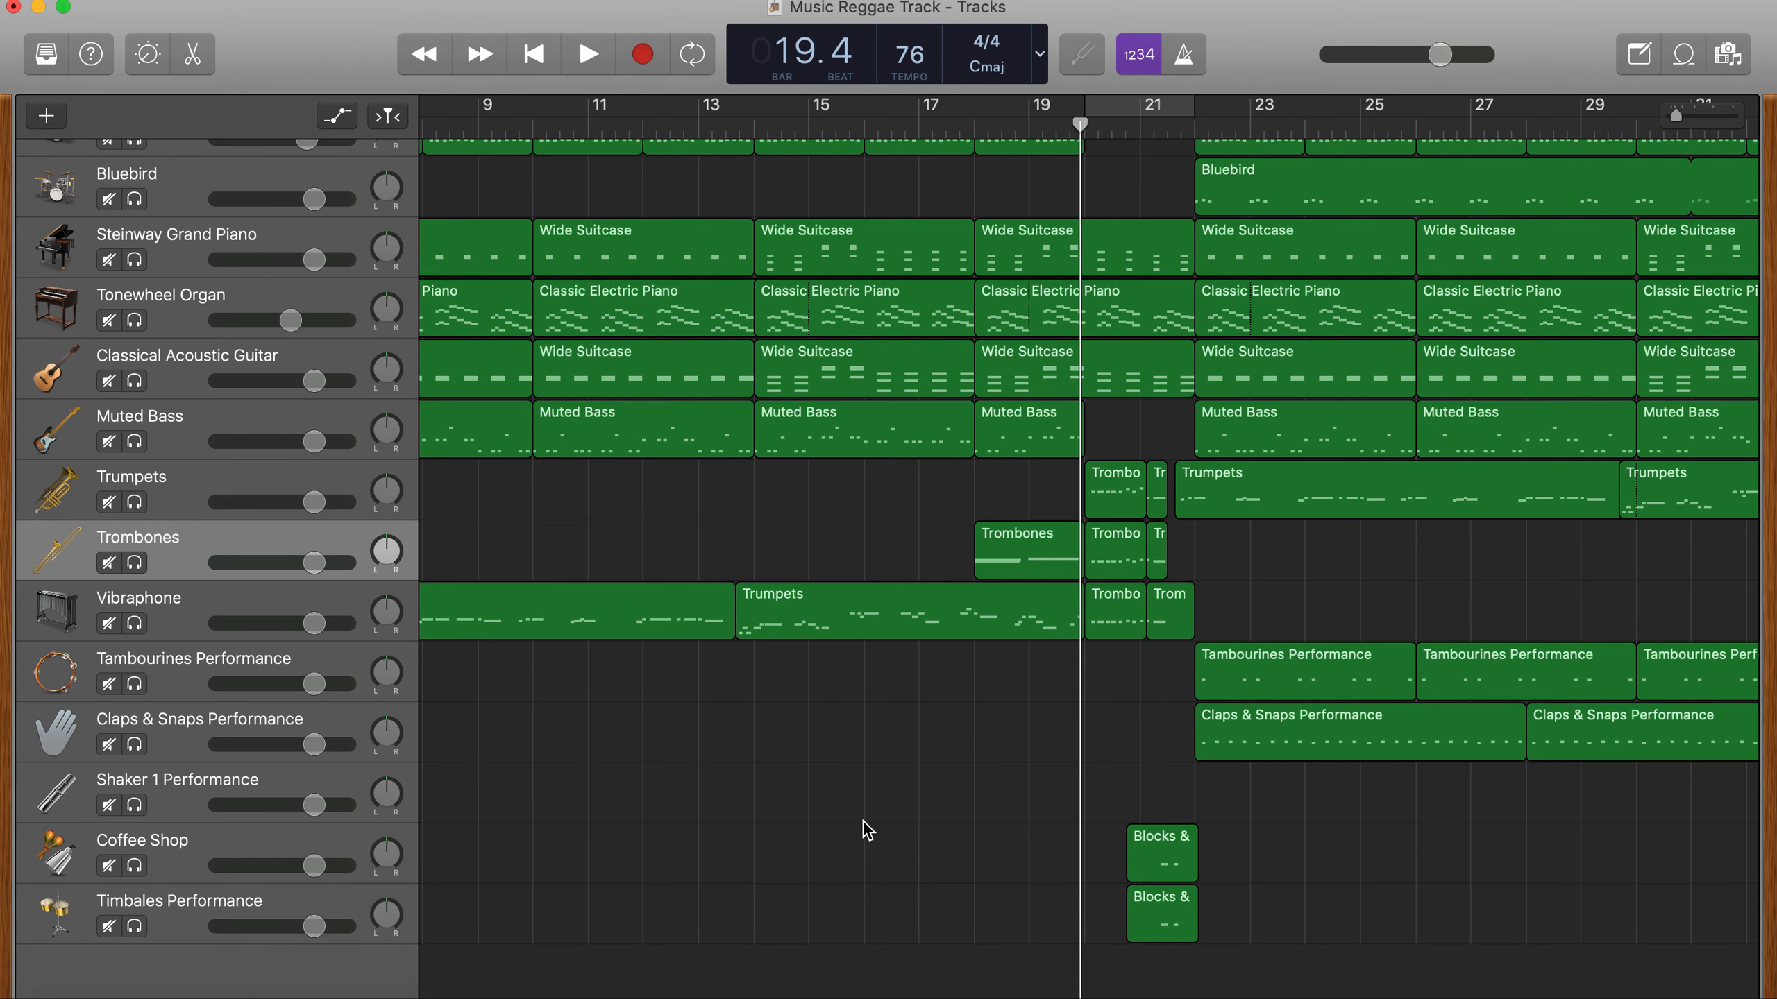
- Show automation and draw a trombone volume swell that dips to -35.5 dB just before bar 18 and rises to the original level by bar 20
key(a)
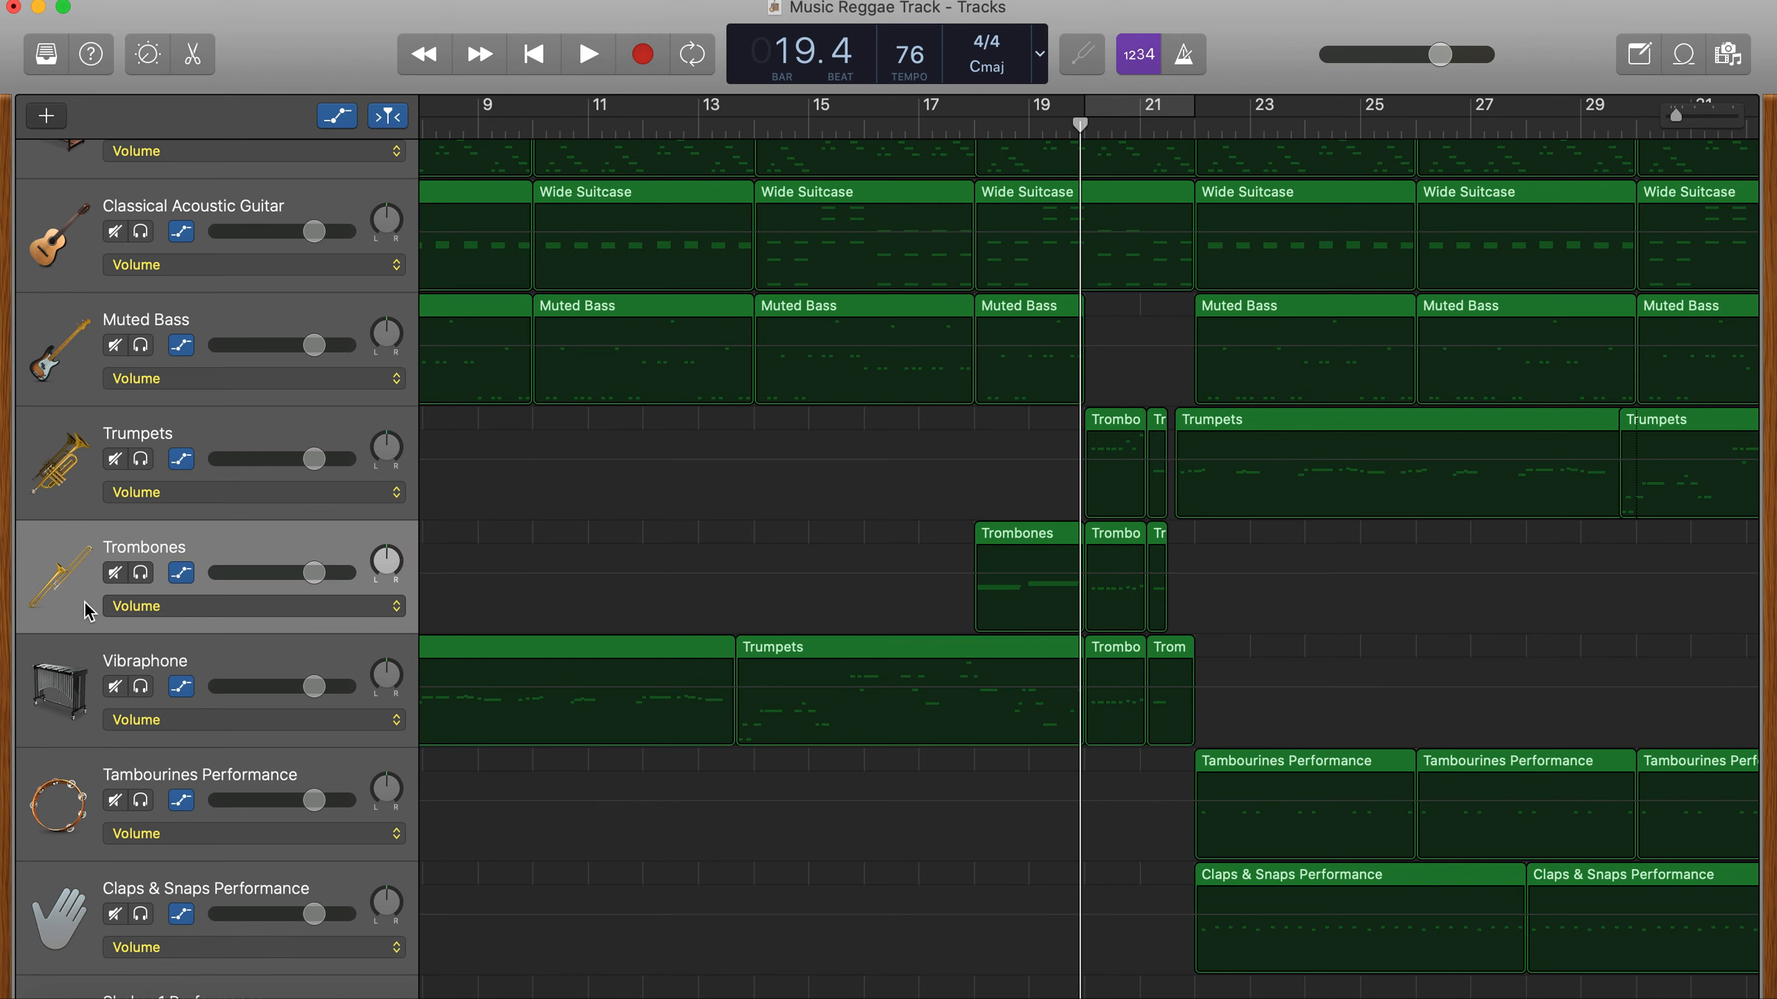
click(191, 600)
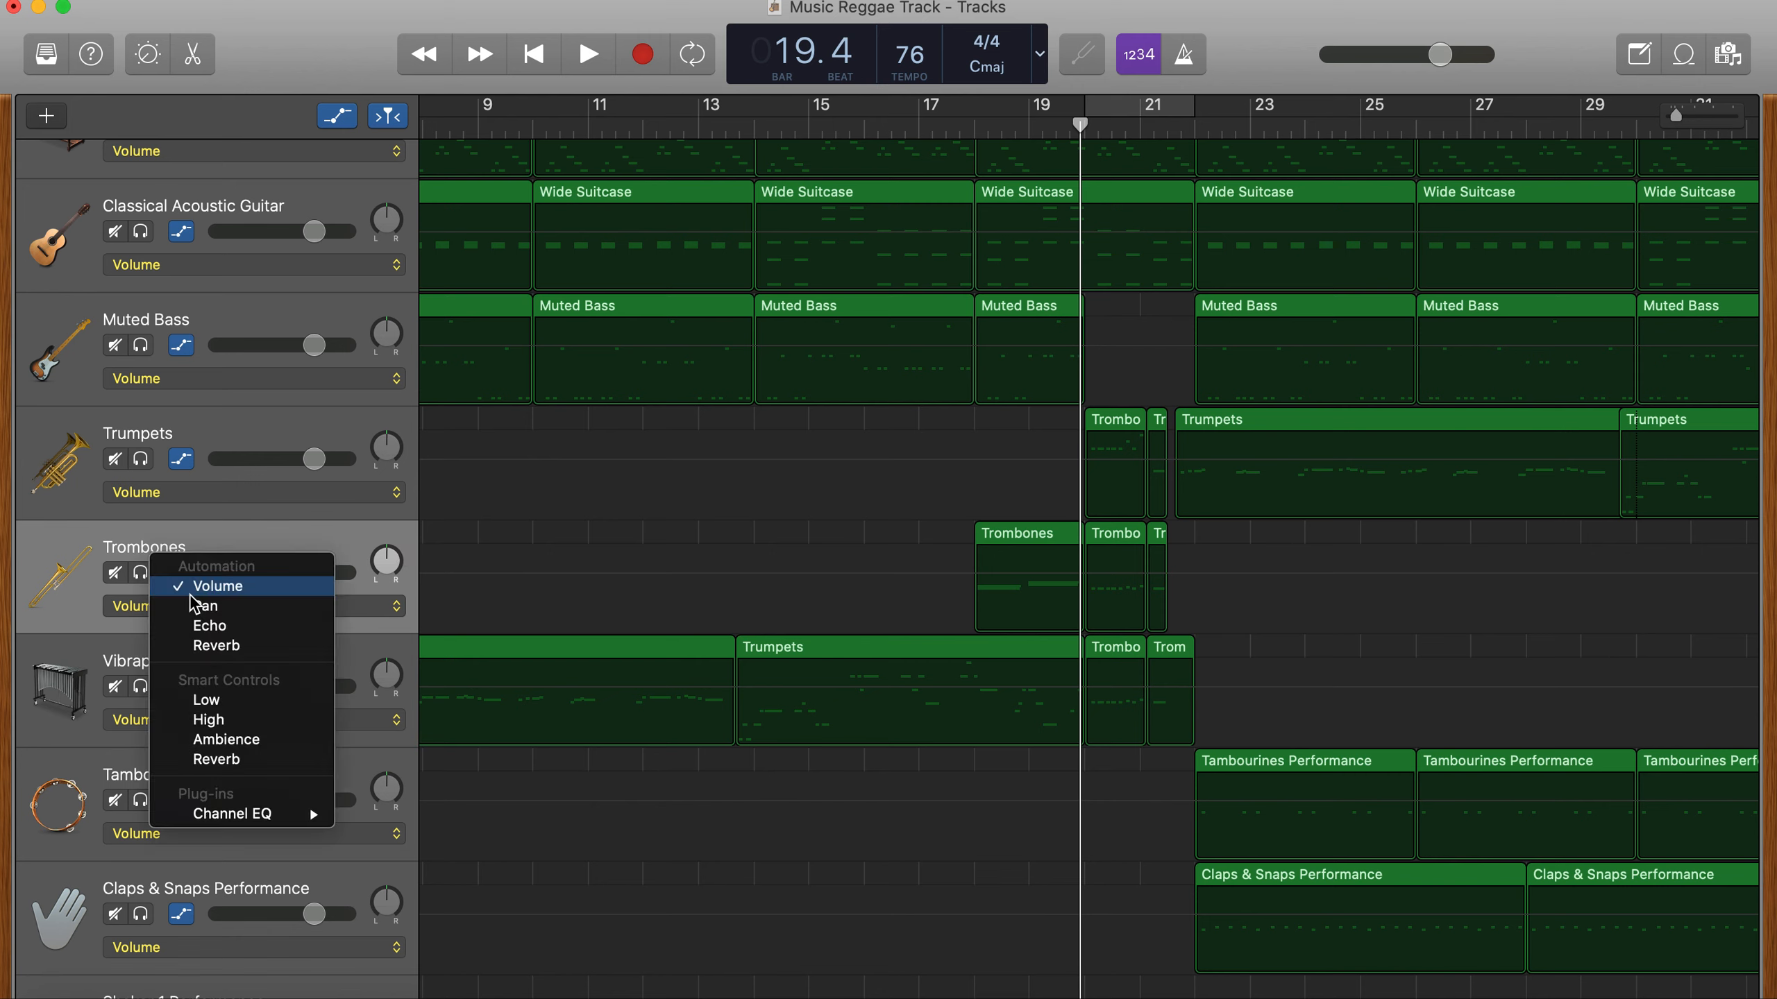
click(58, 634)
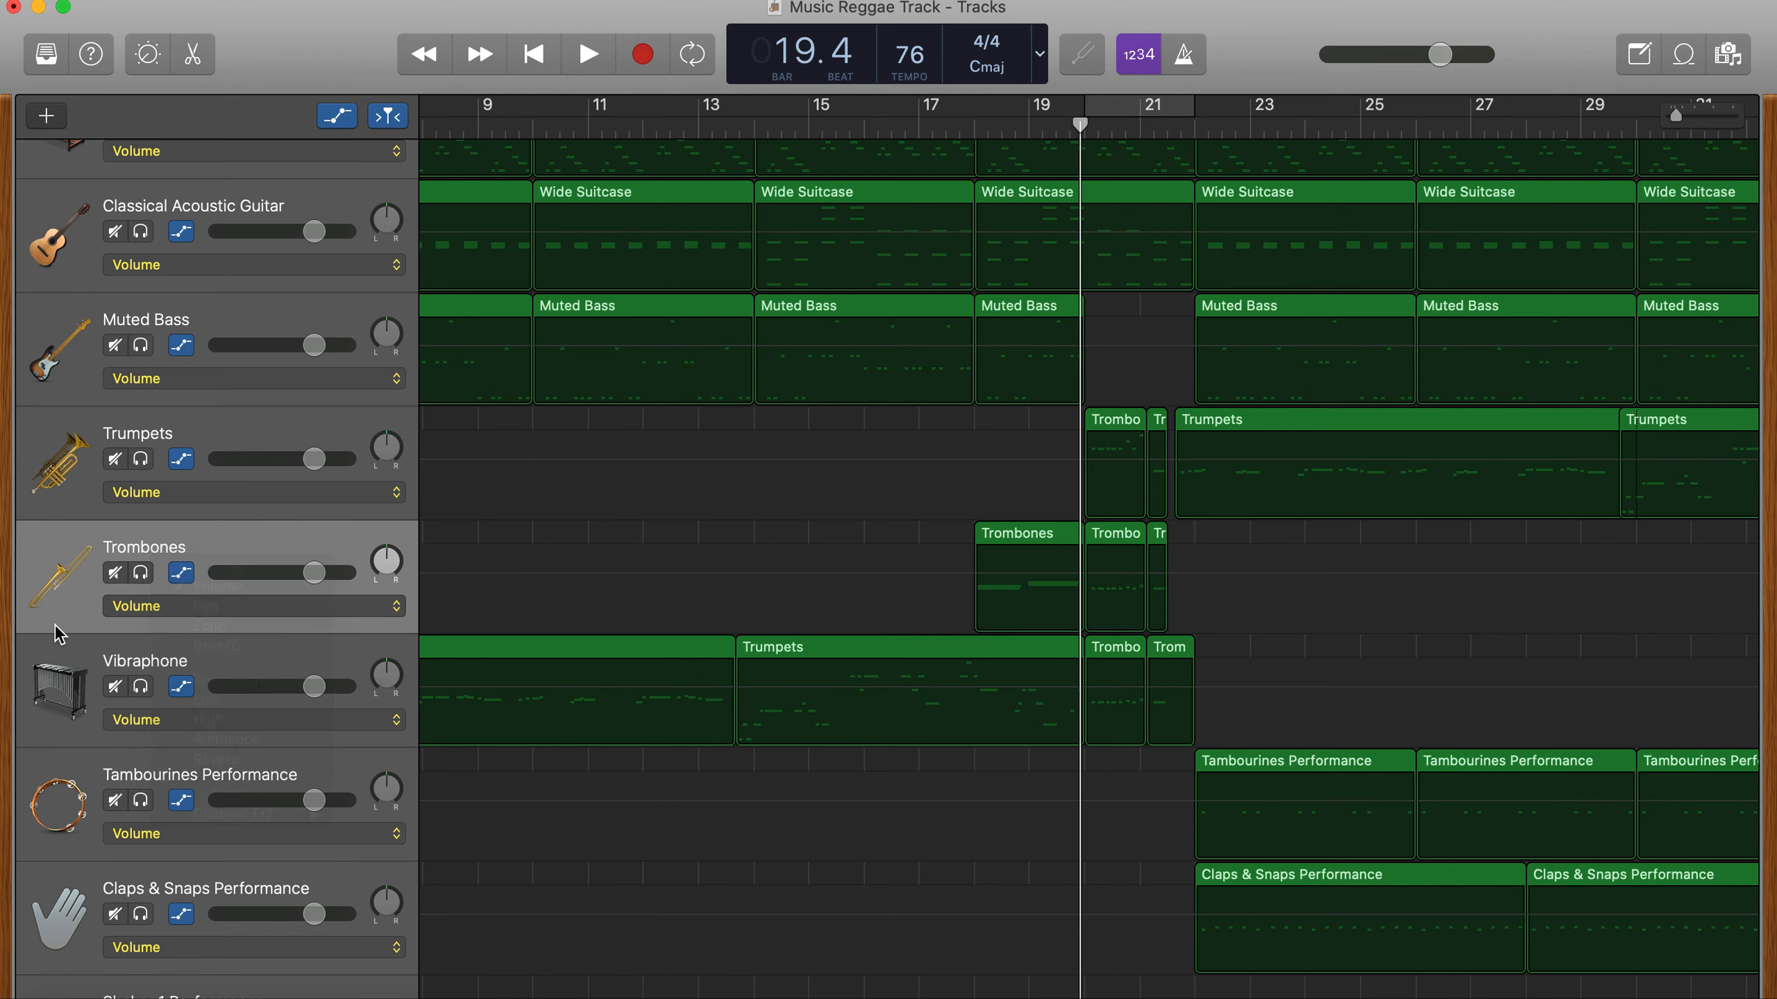
click(1082, 573)
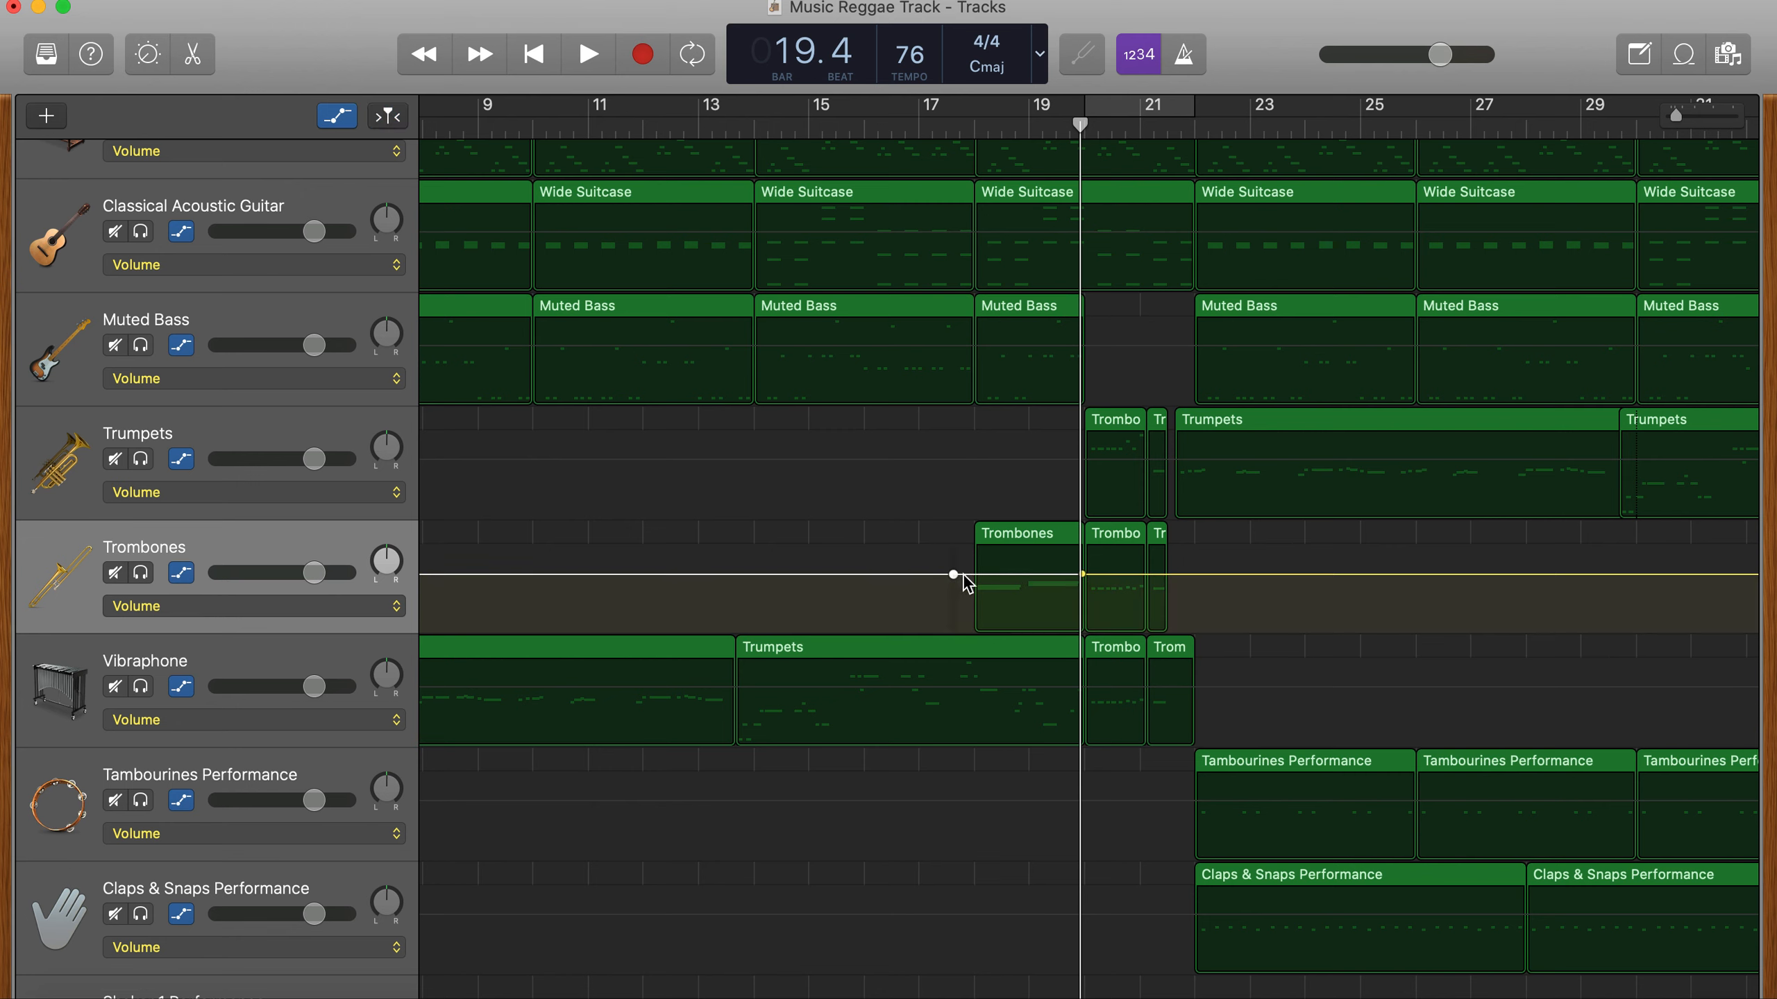
drag(972, 573, 973, 574)
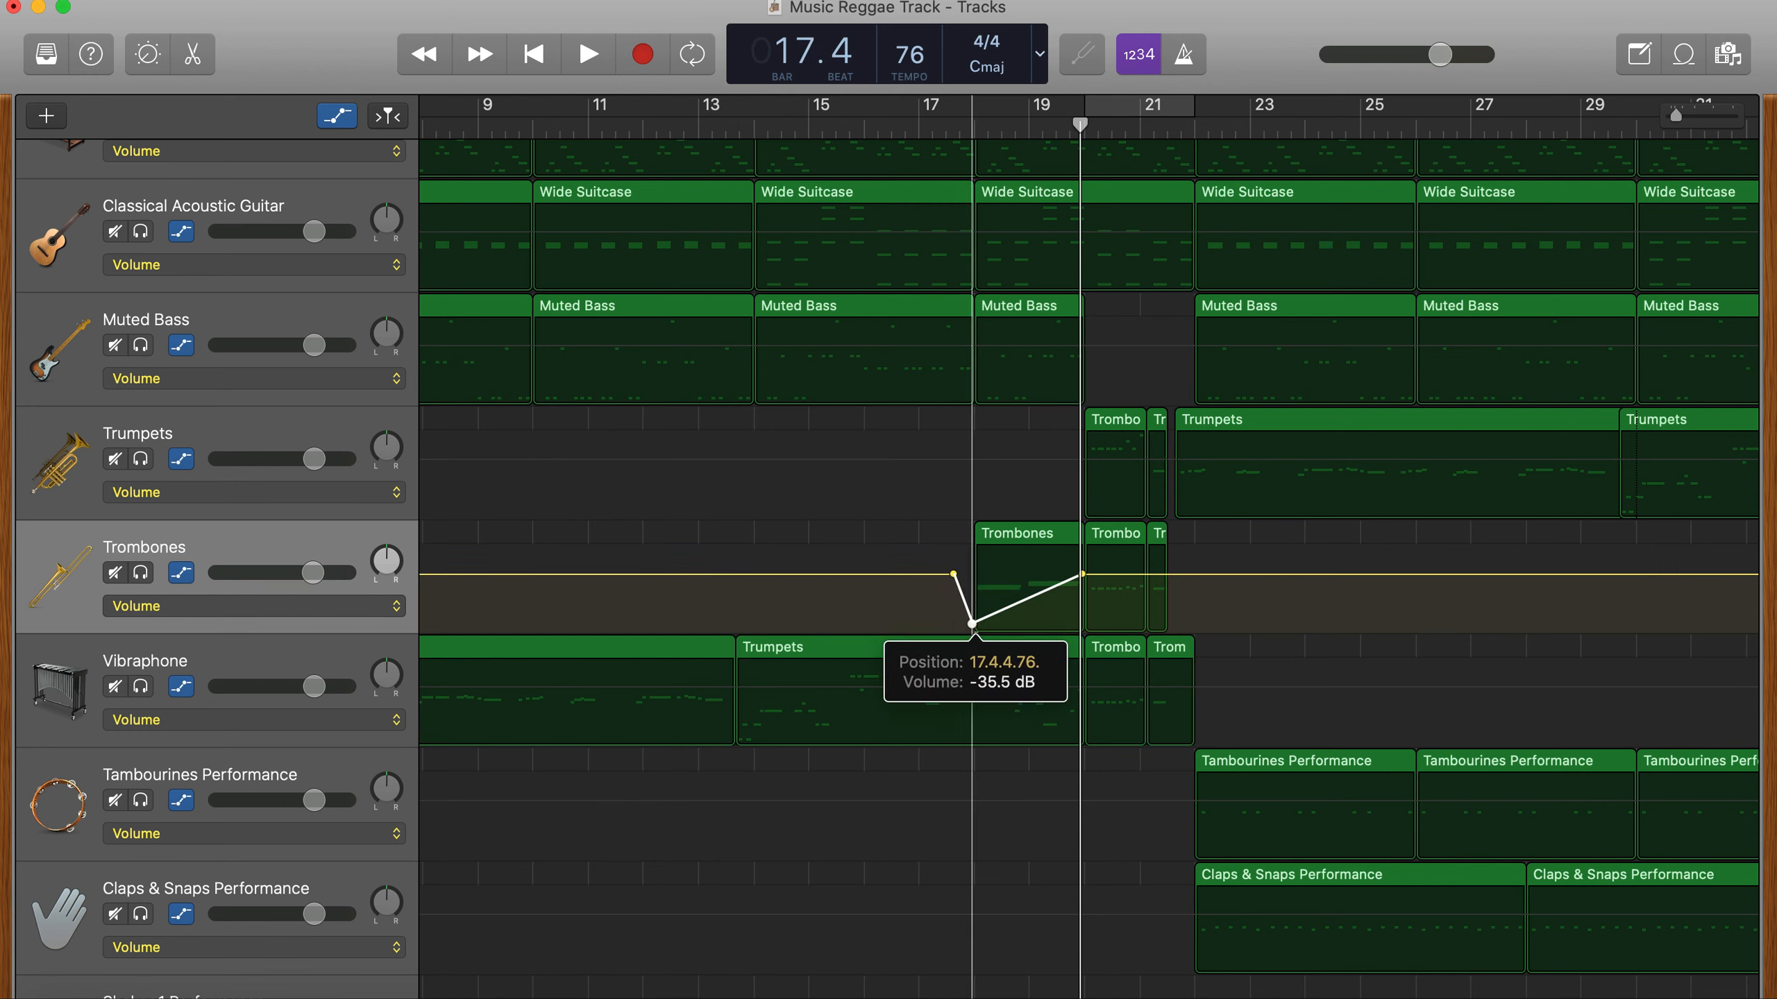
drag(972, 622, 972, 623)
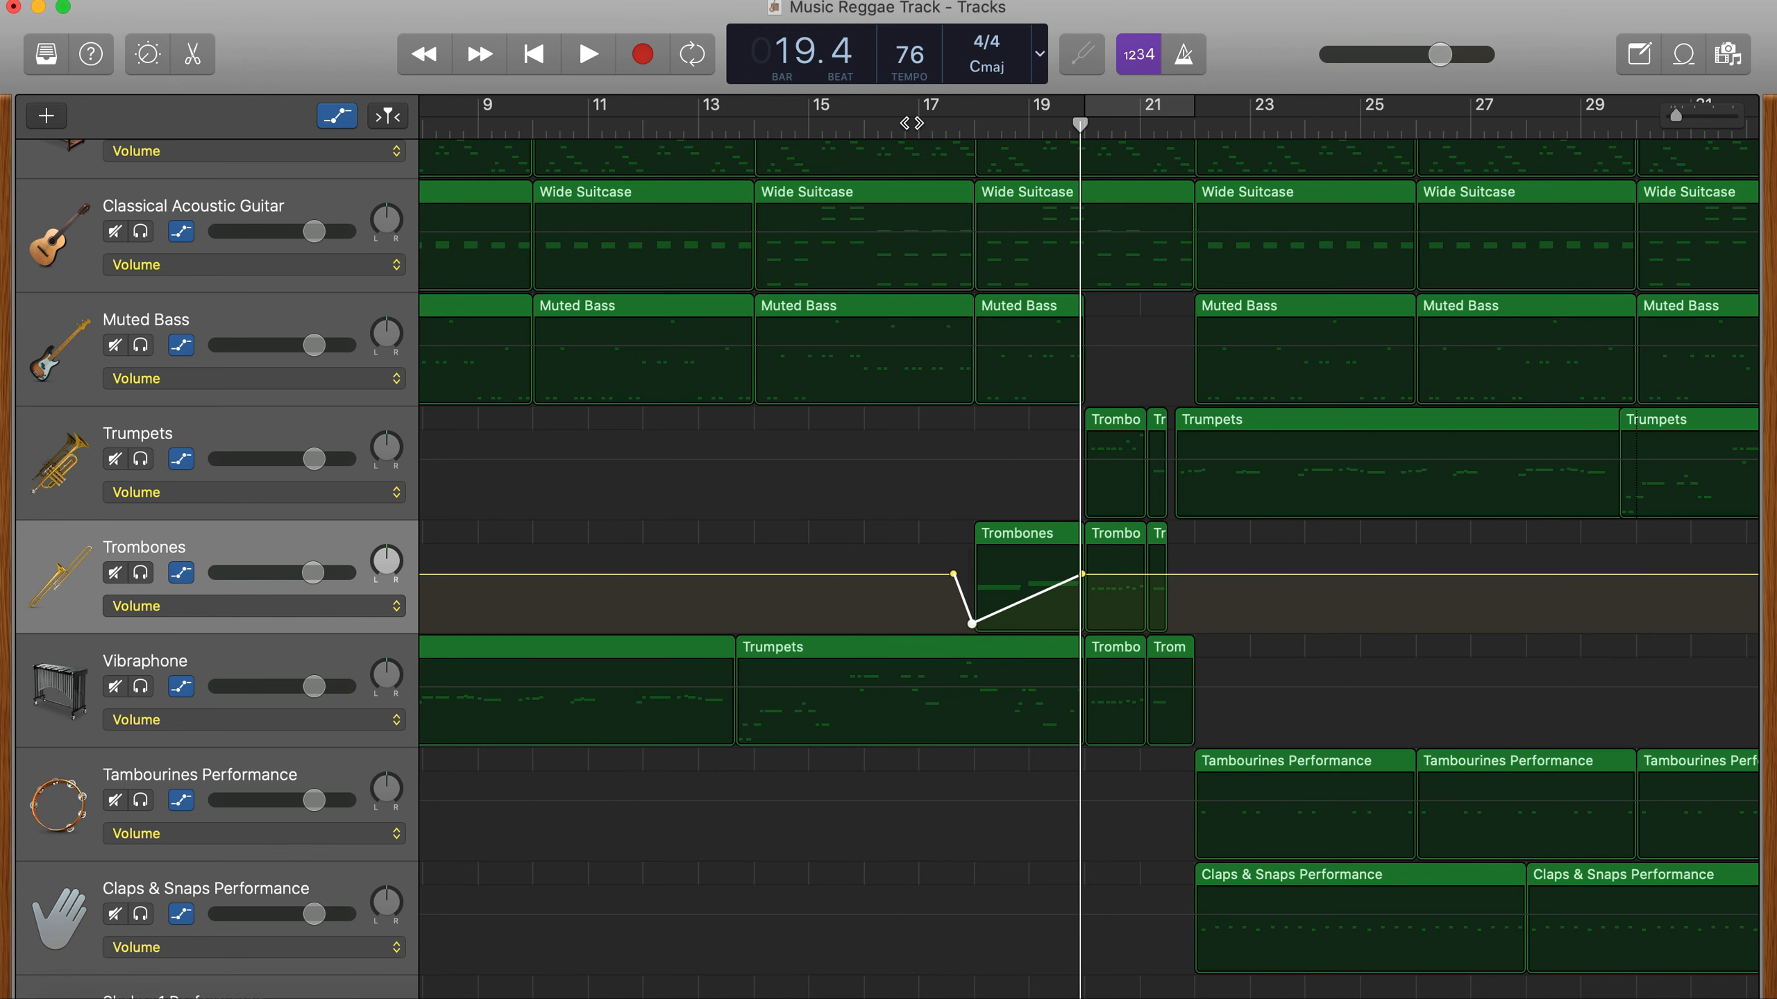
- Play the horn break from just before bar 17 through bar 22 to hear the trombone swell
click(912, 122)
key(space)
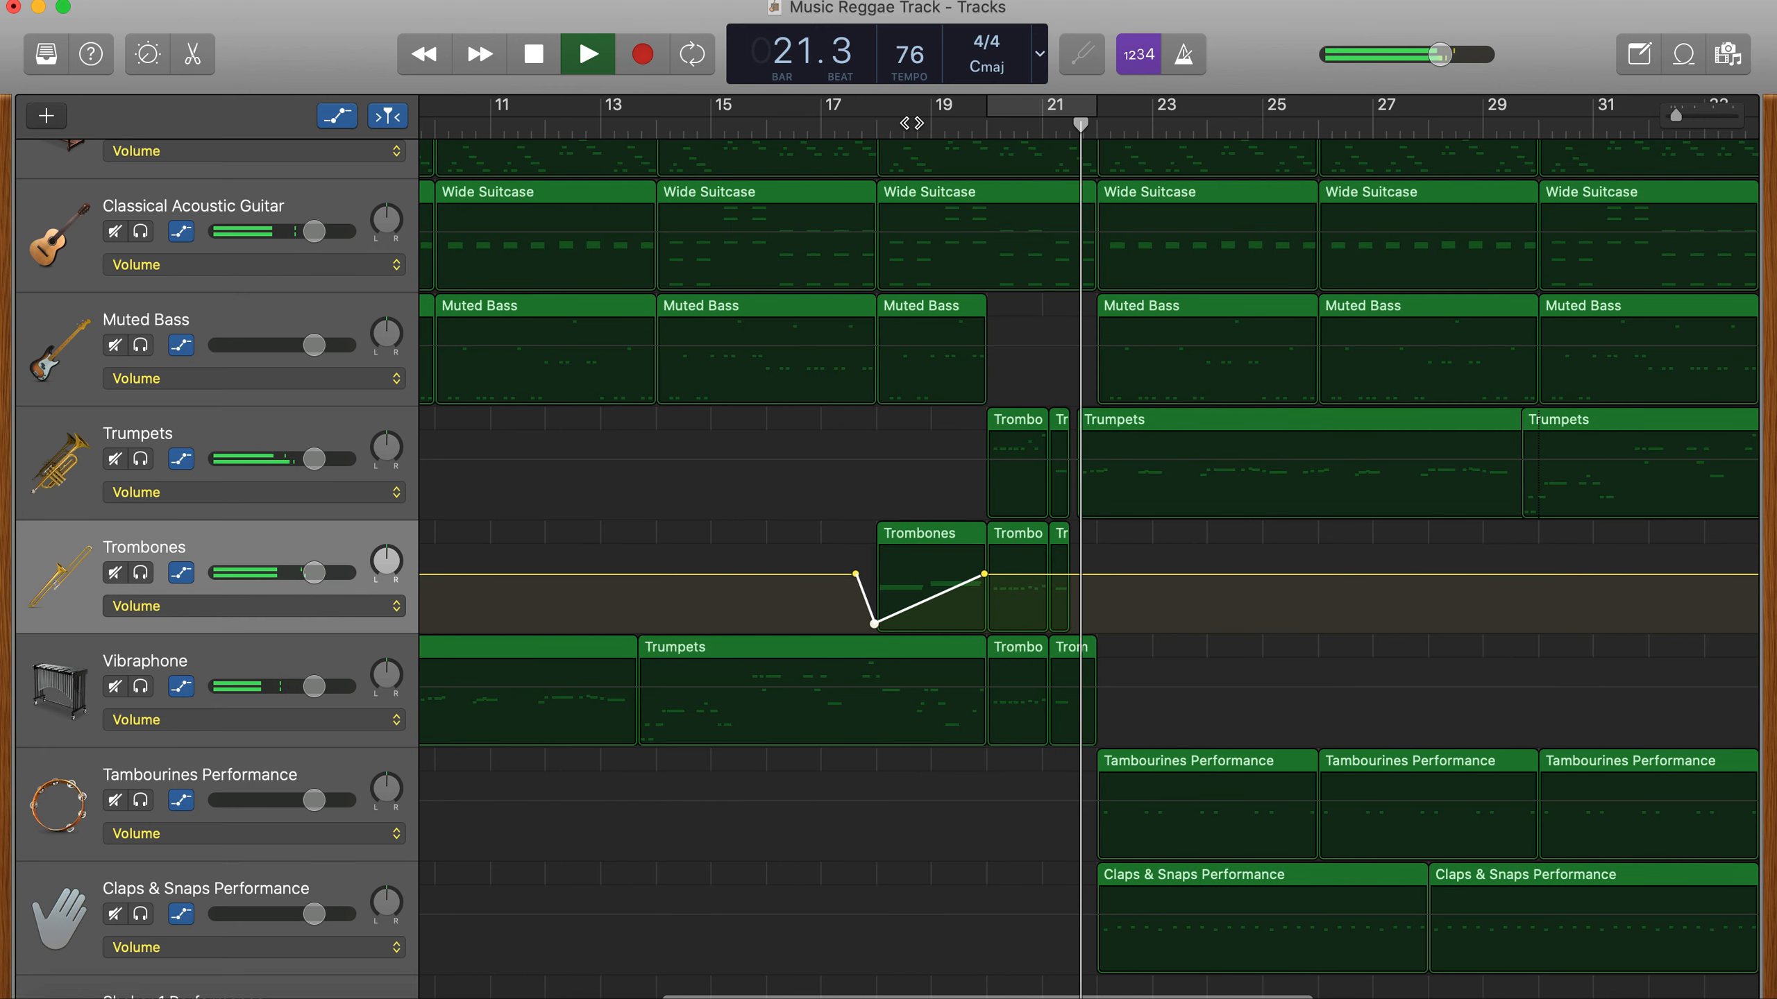
key(space)
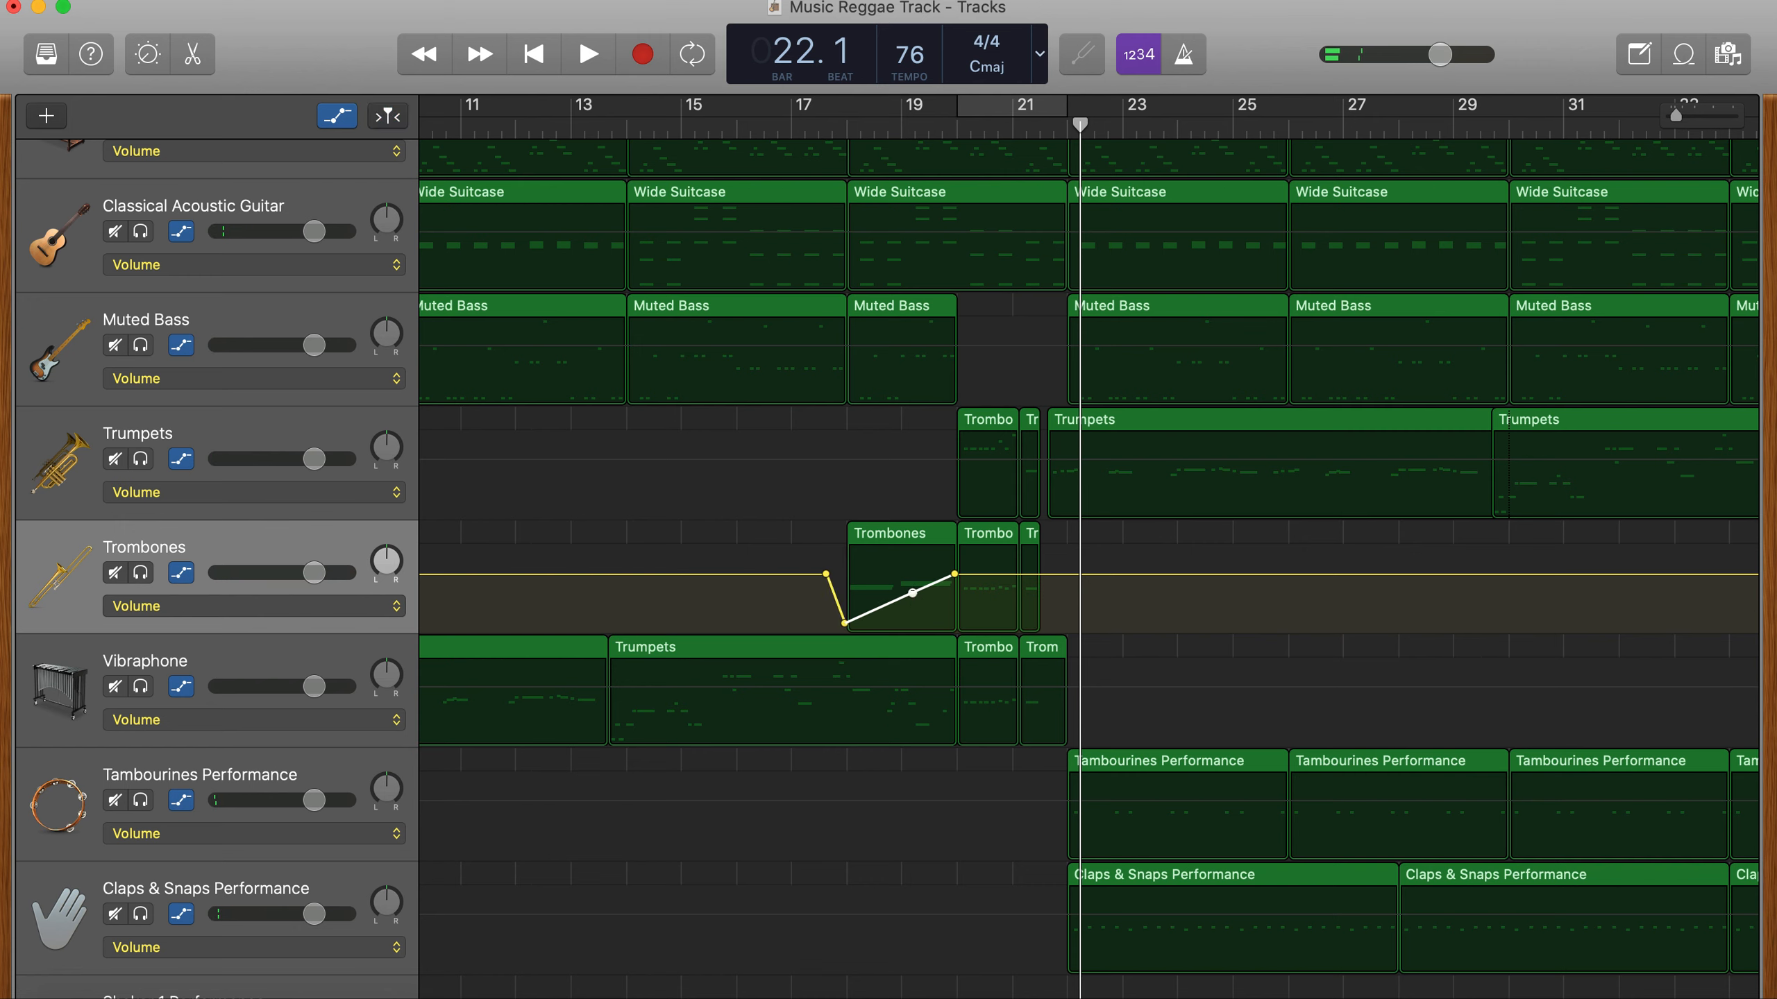
- Lower the middle of the trombone volume ramp around bar 19 and play the section from just before bar 18
mouse_move(912, 593)
mouse_down()
mouse_move(893, 616)
mouse_move(912, 613)
mouse_up()
click(833, 117)
key(space)
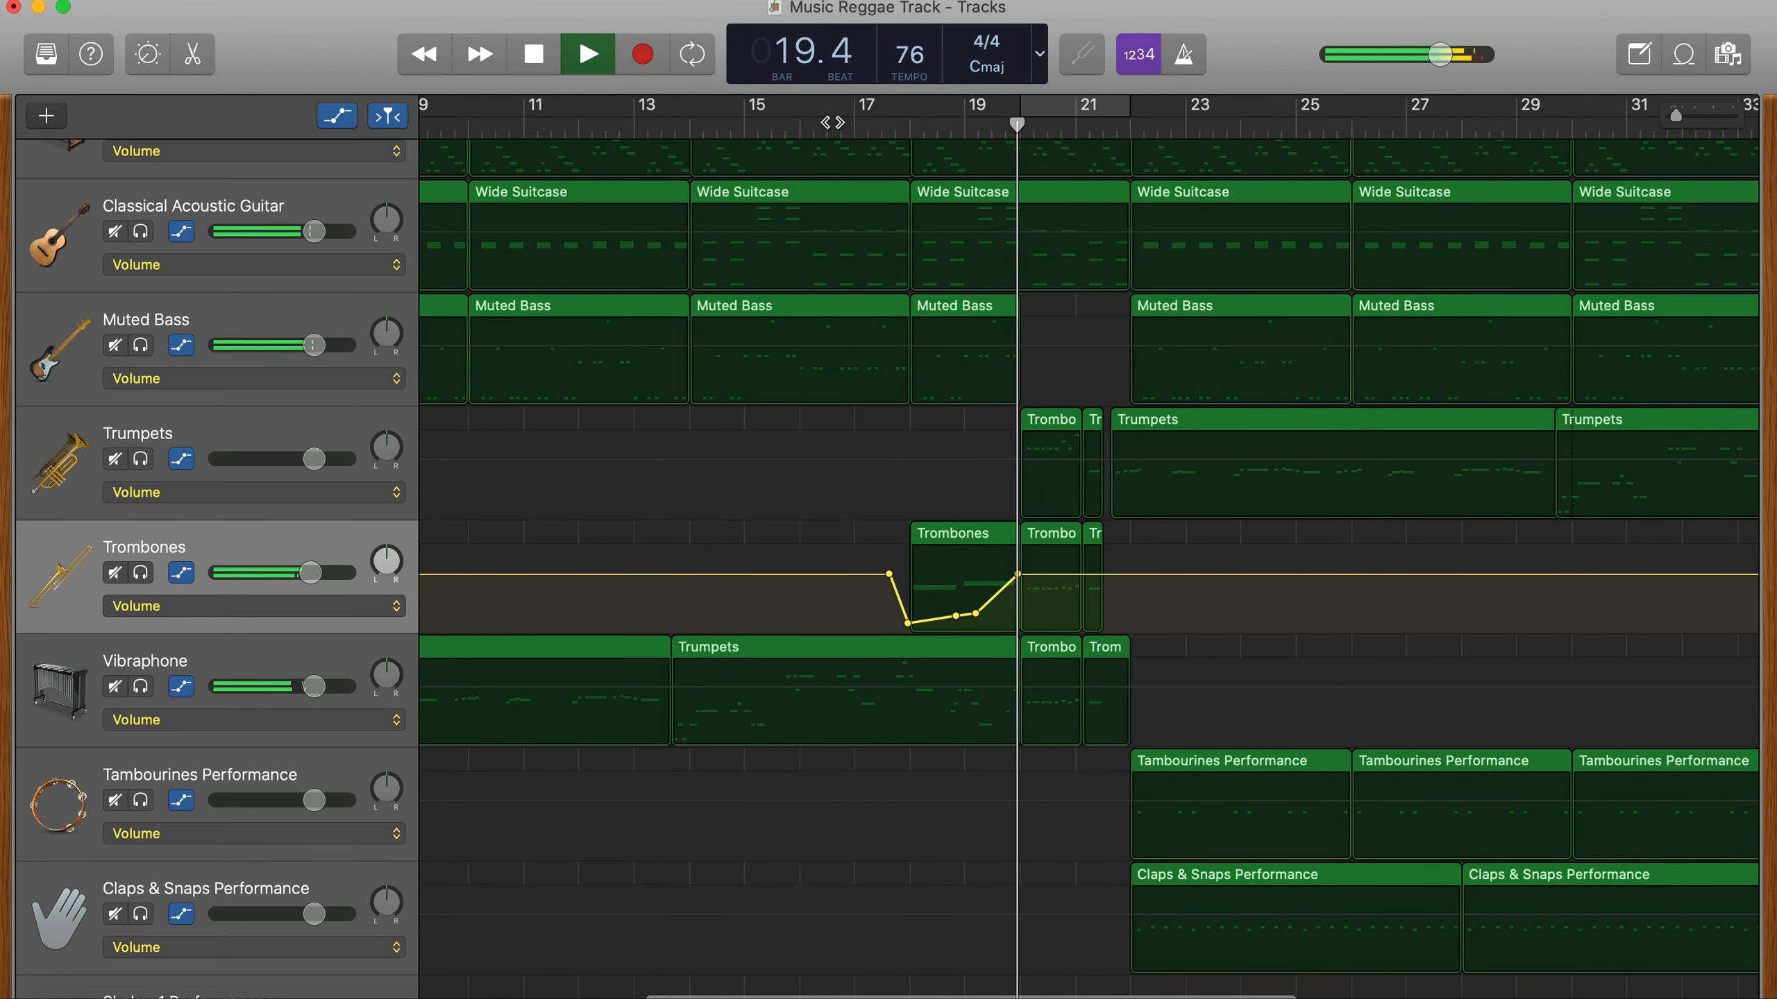
key(space)
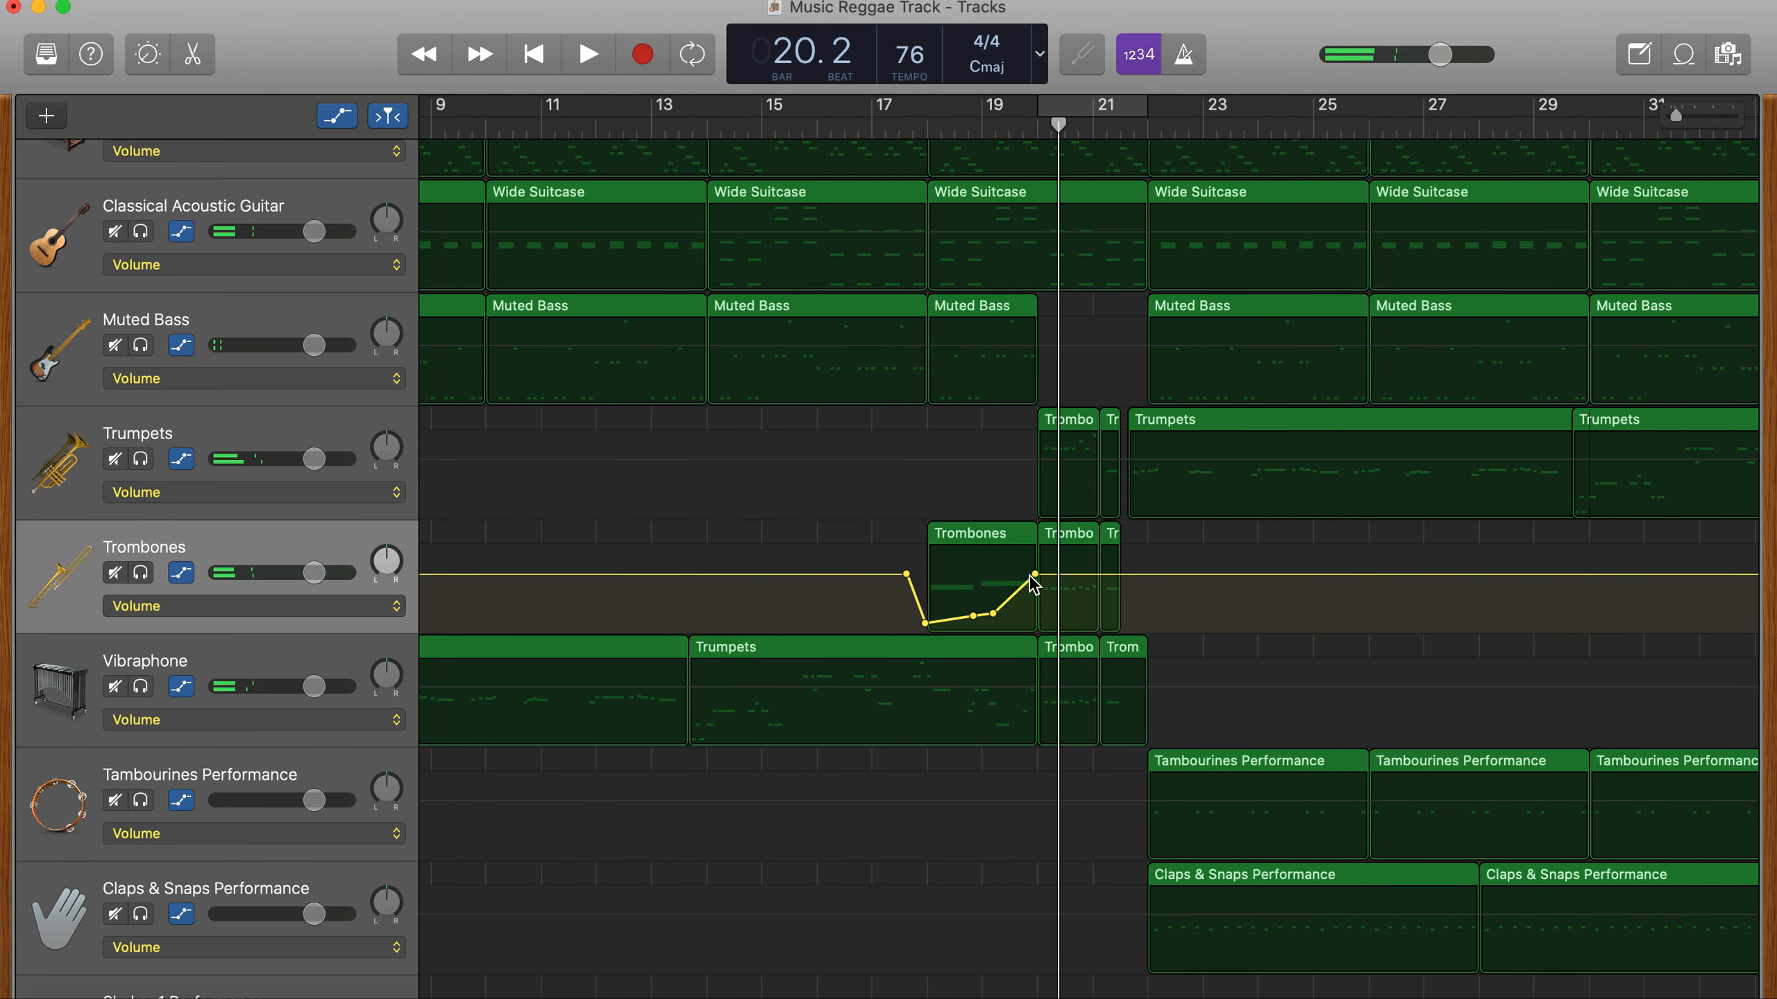
- Add a lower volume point just before bar 20 on the trombone swell and shift its final full-level point to bar 20
click(1031, 583)
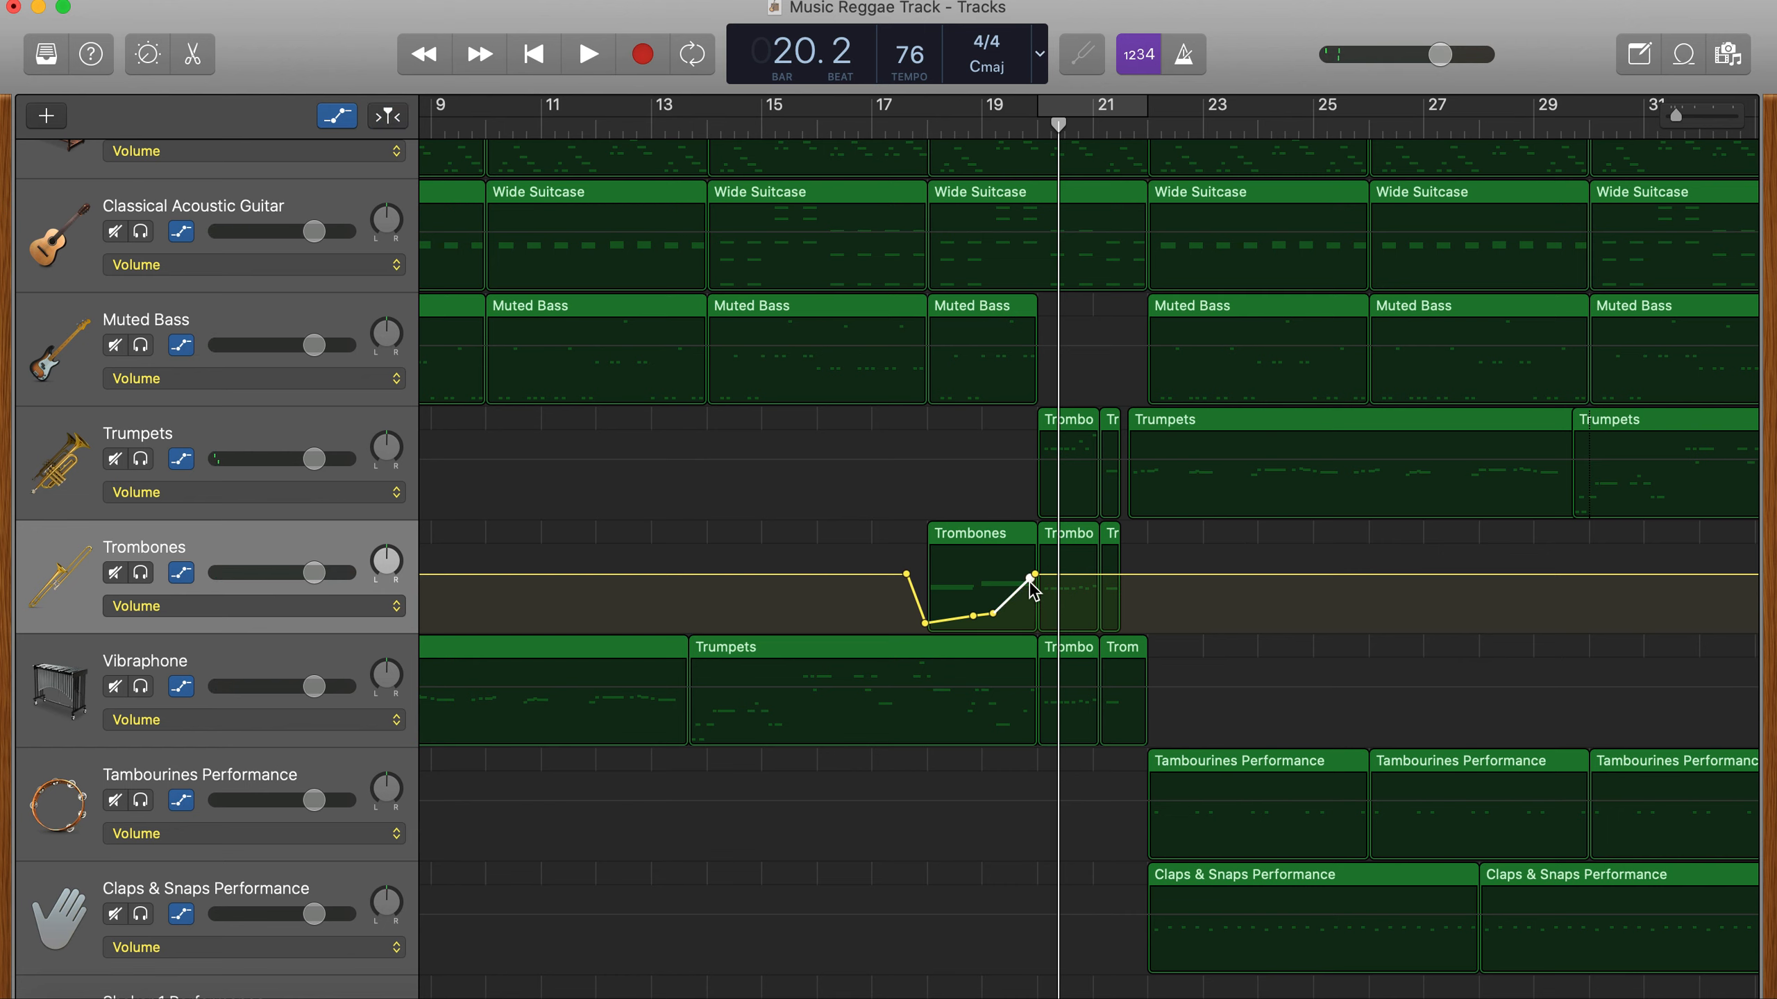
drag(1030, 582, 1030, 593)
key(super+Right)
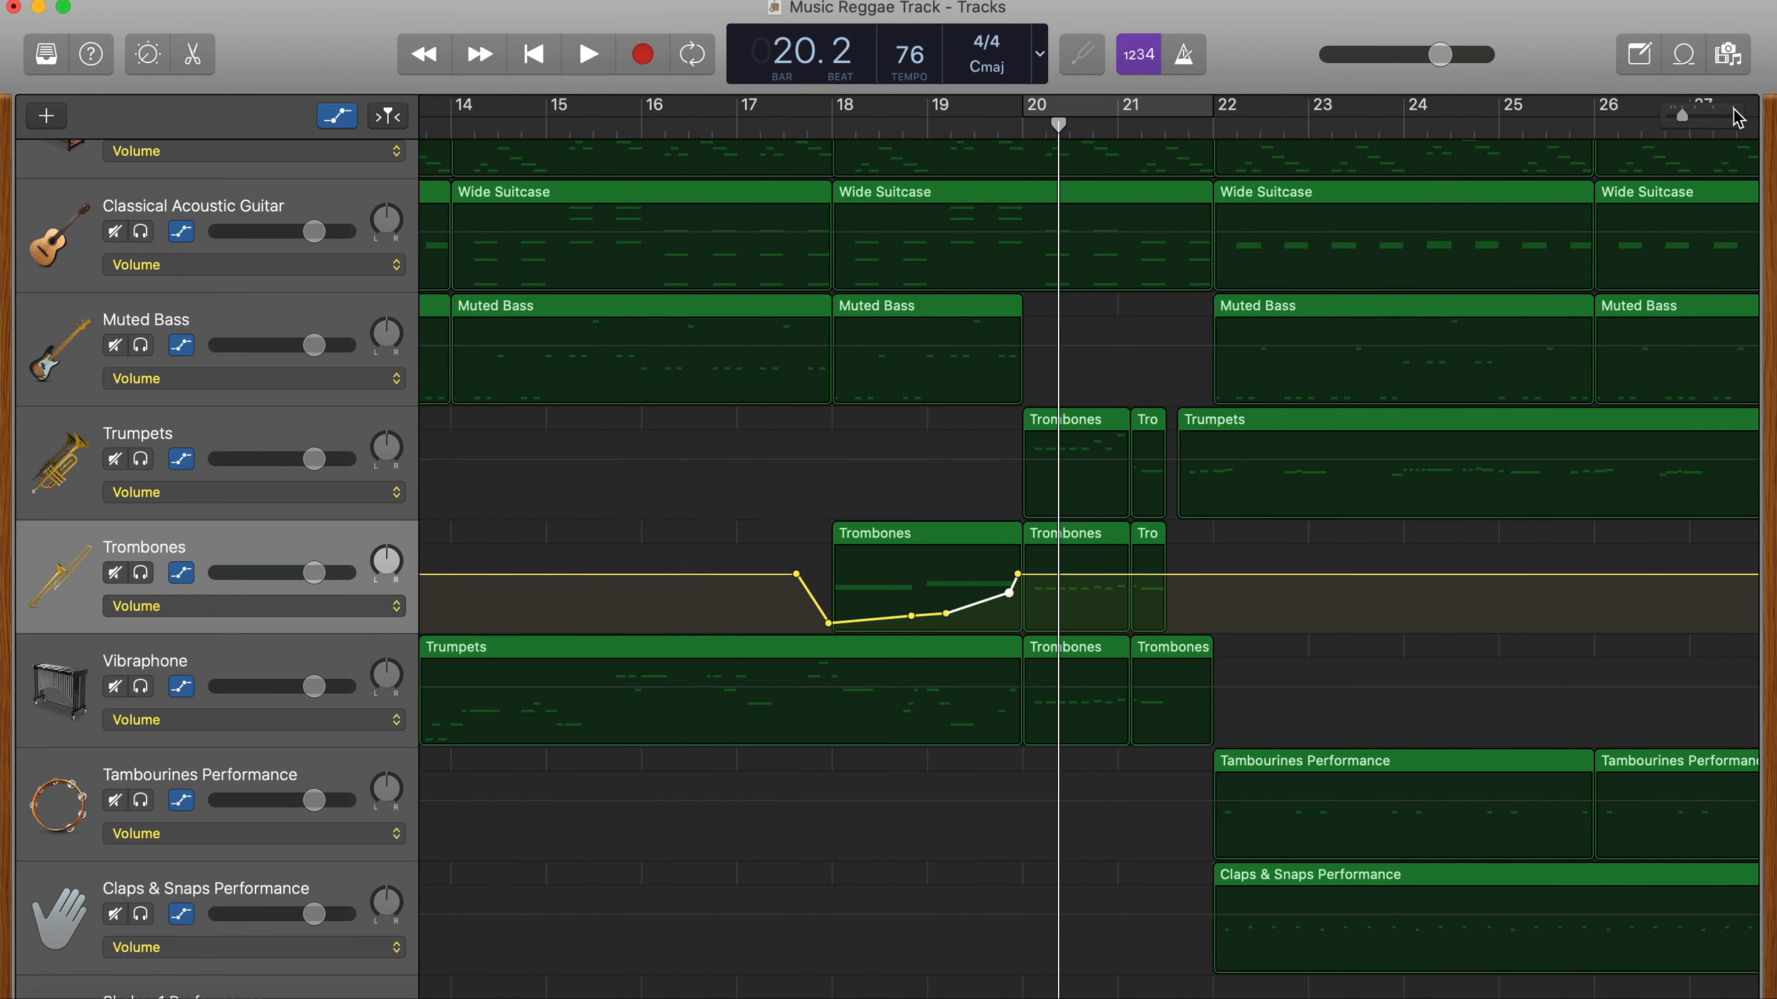
key(super+Right)
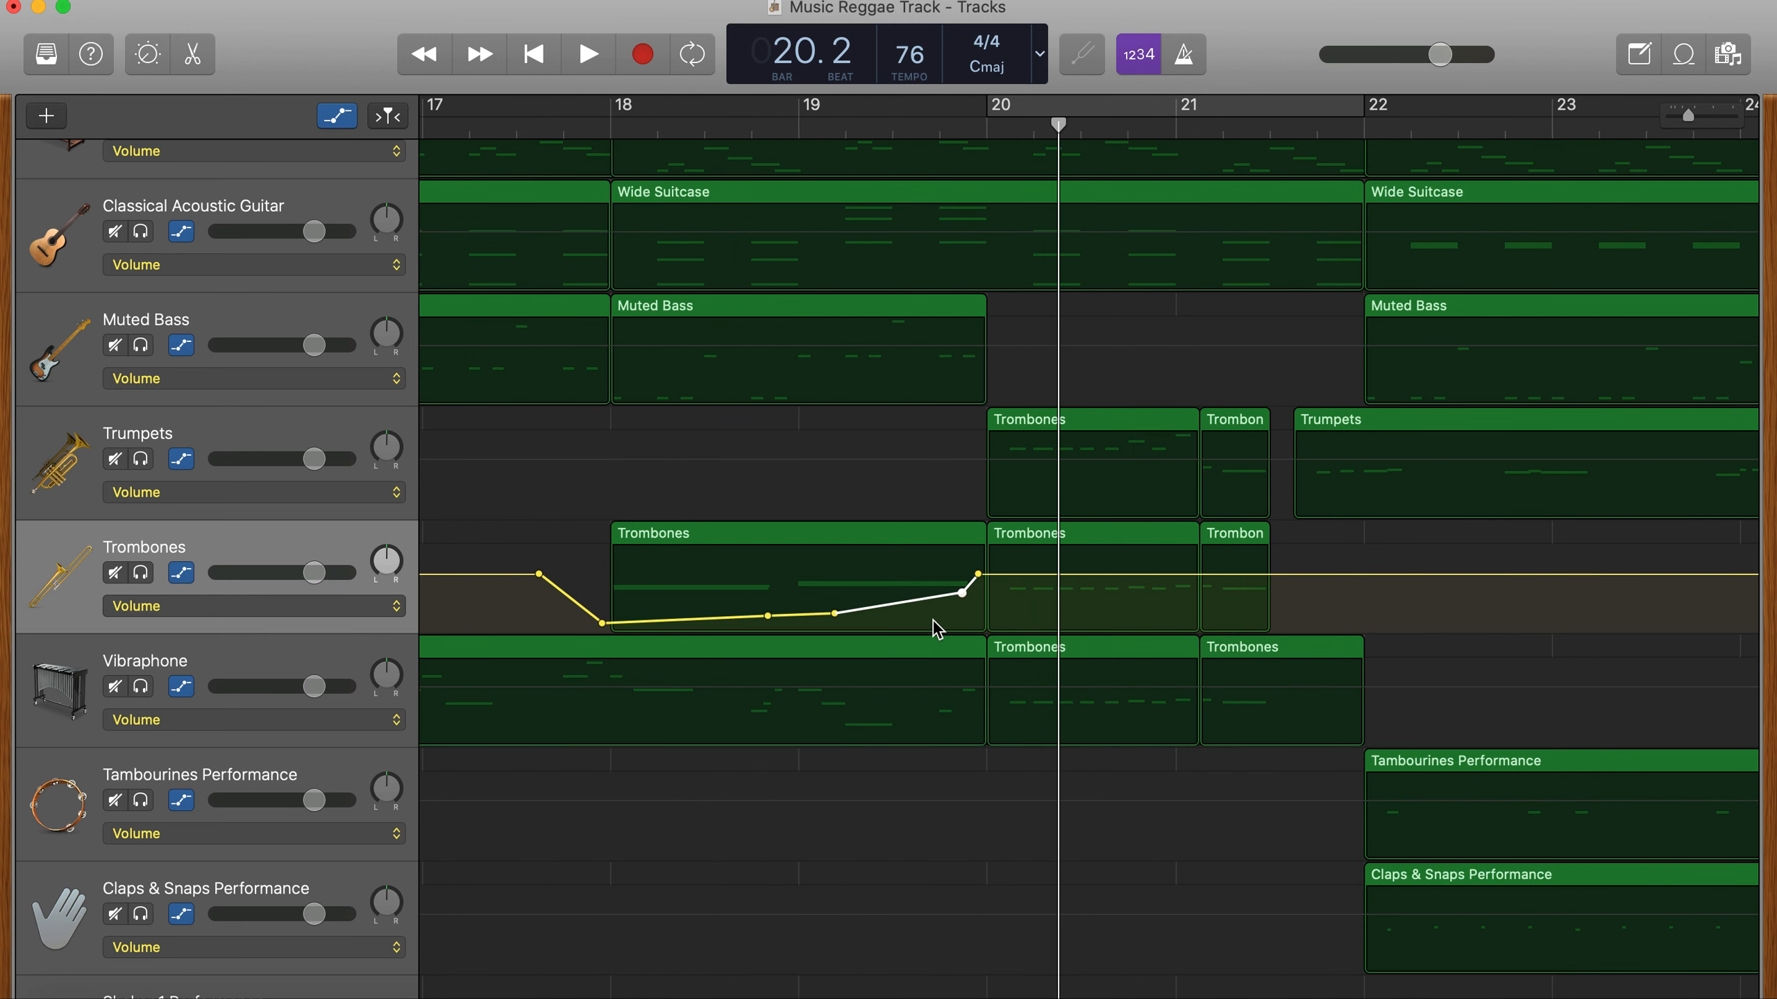
mouse_move(980, 577)
mouse_down()
mouse_move(994, 576)
mouse_move(968, 603)
mouse_up()
- Play the reshaped trombone swell and horn break from bar 18 to the end of bar 21
click(611, 132)
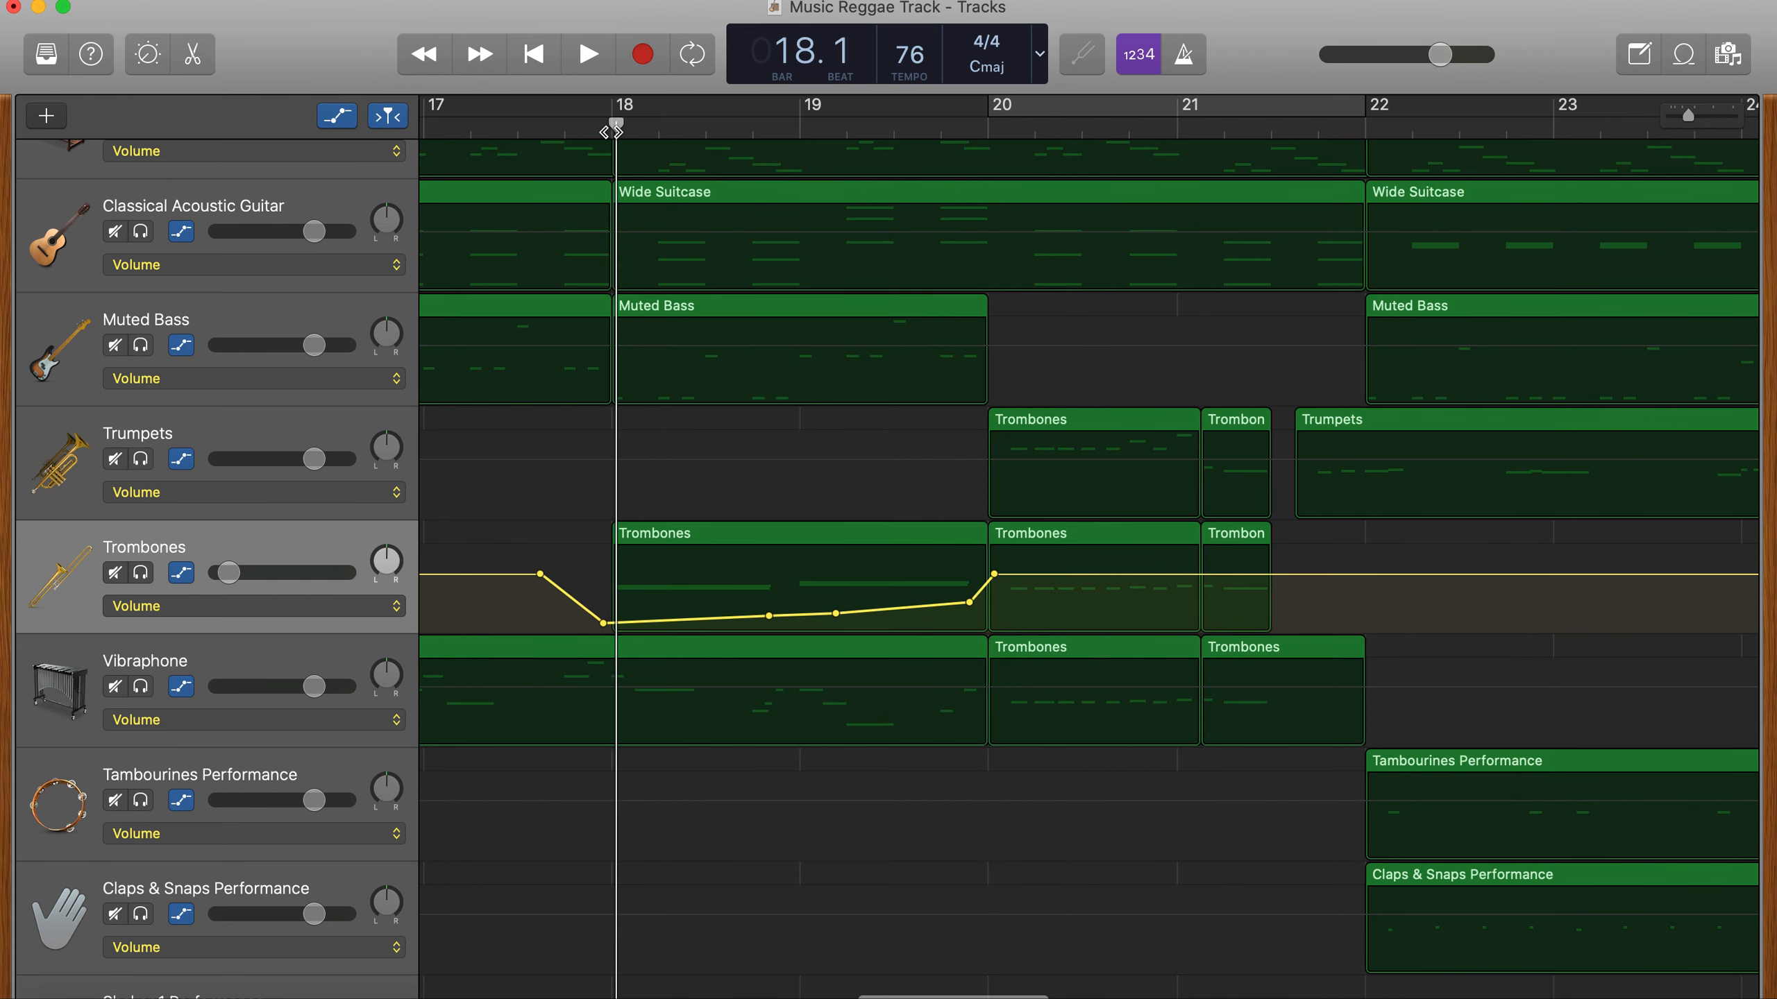
key(space)
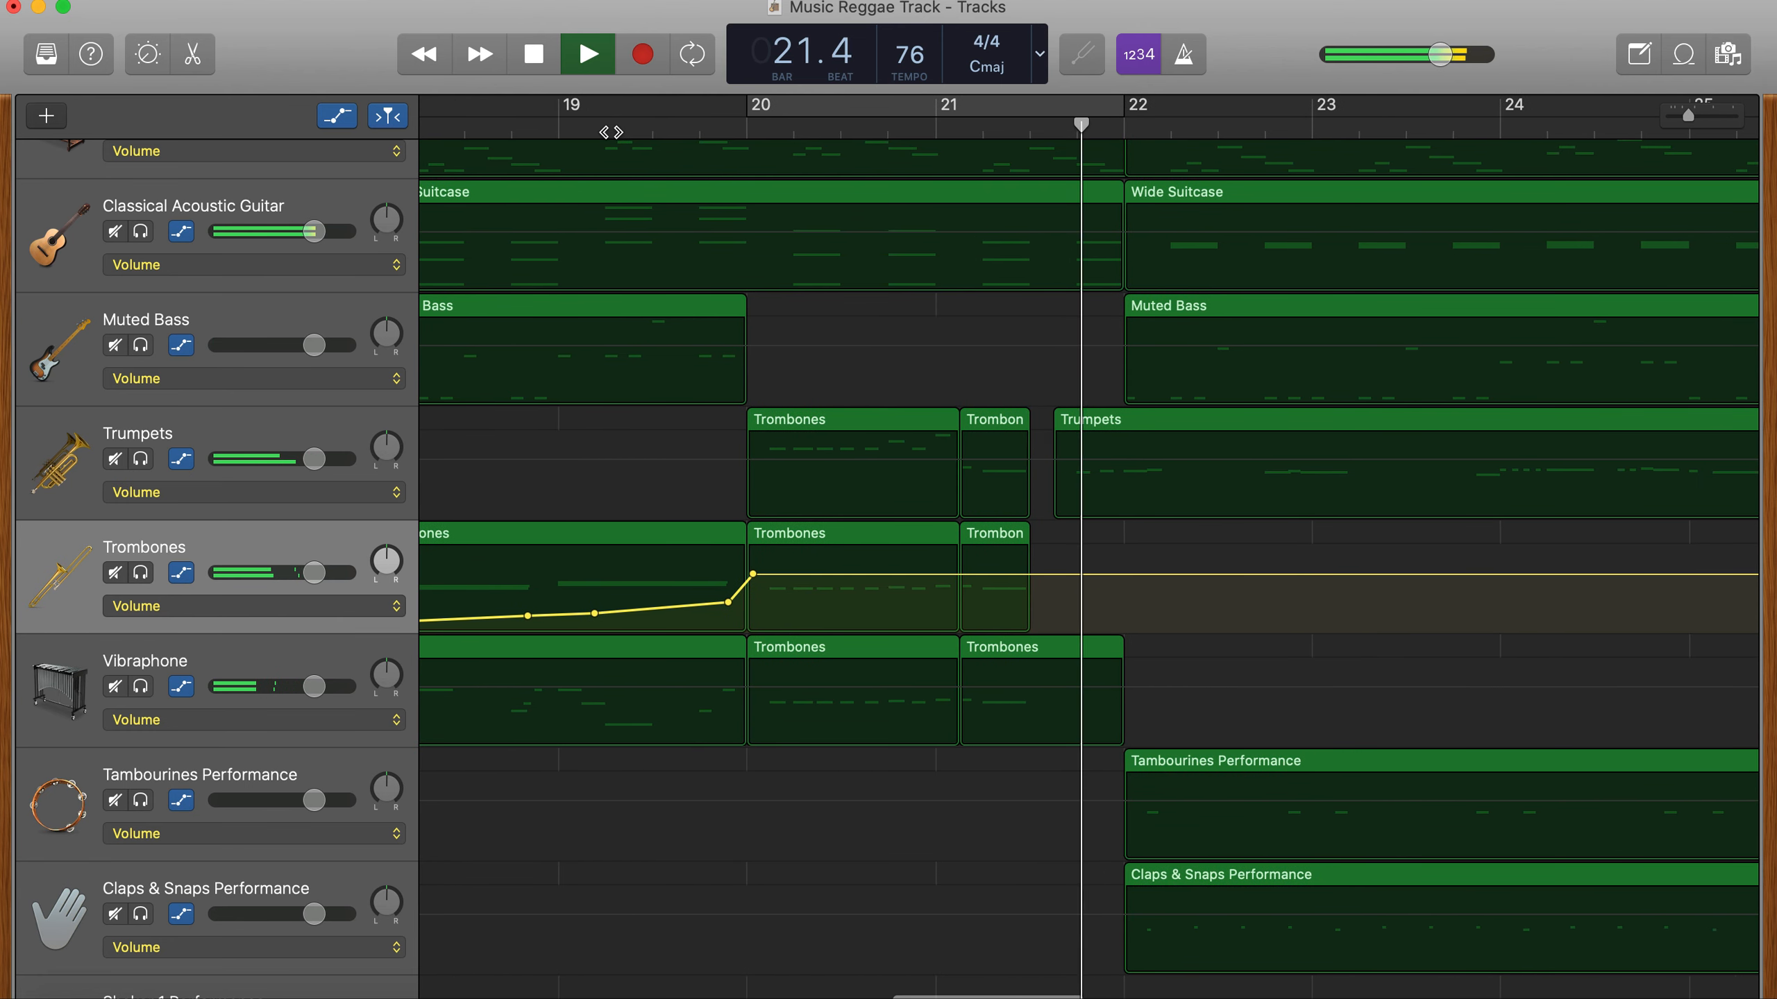
key(space)
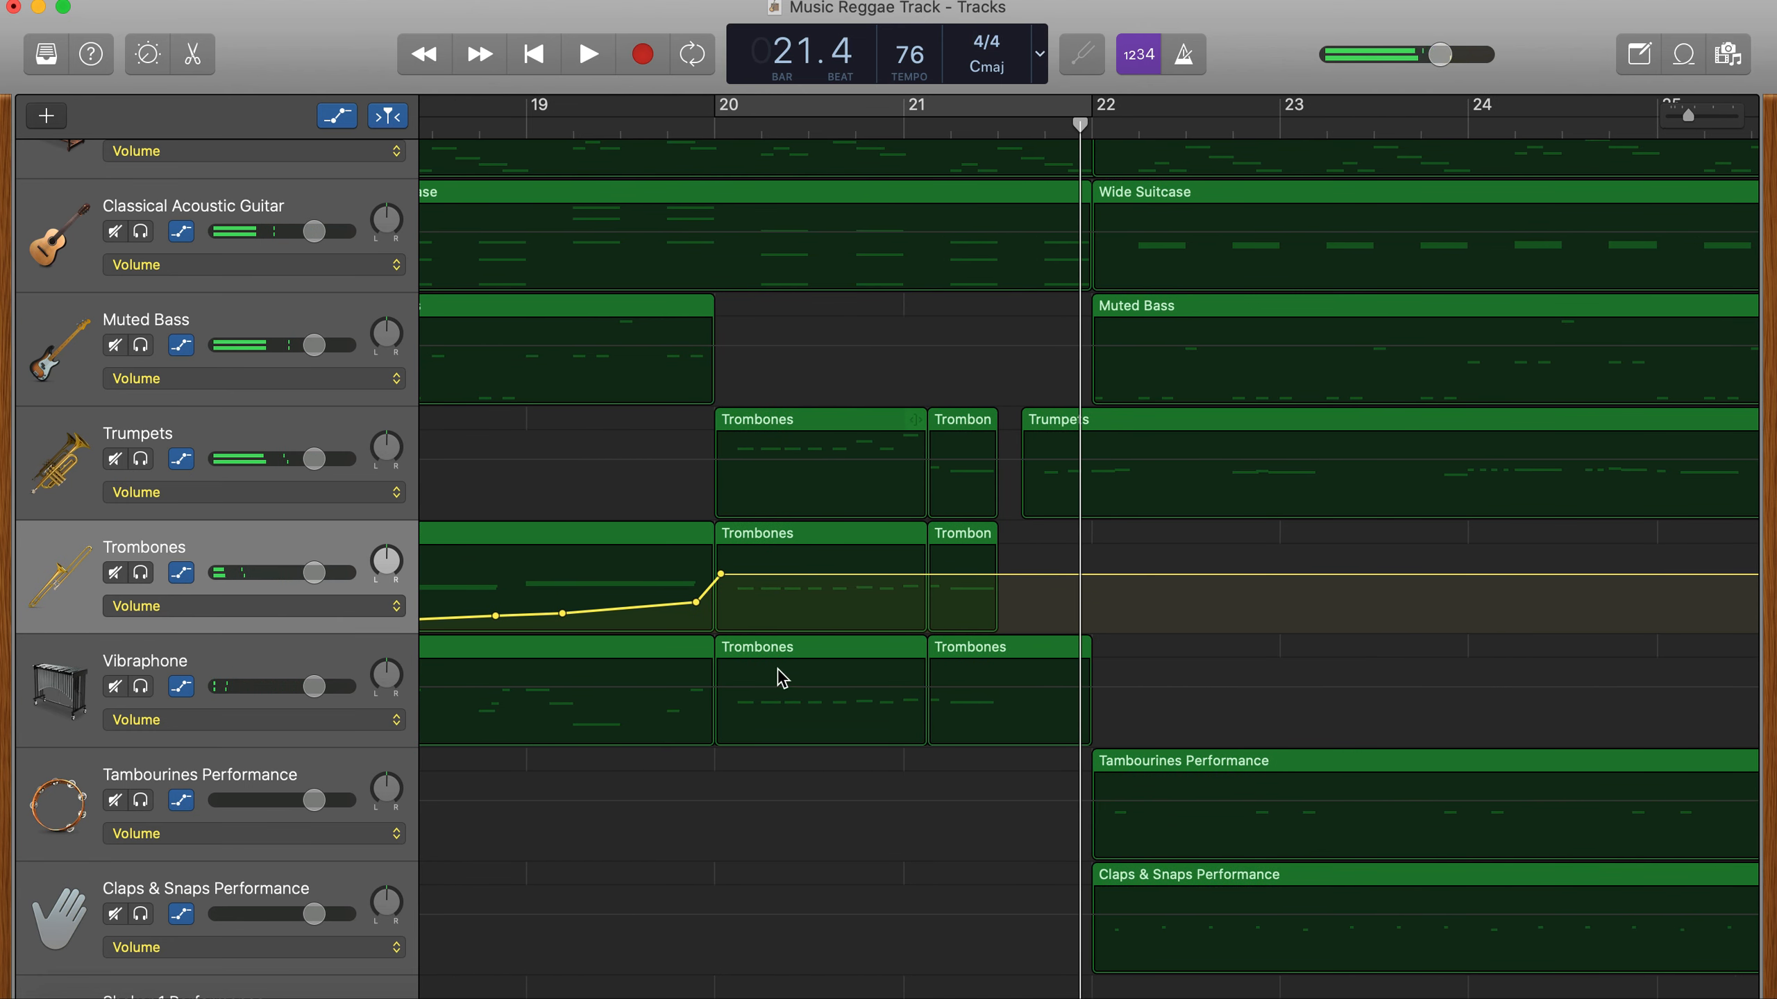
- Hide automation and copy the shaker region to bar 14, continuing it with a shorter region that ends at bar 20
key(a)
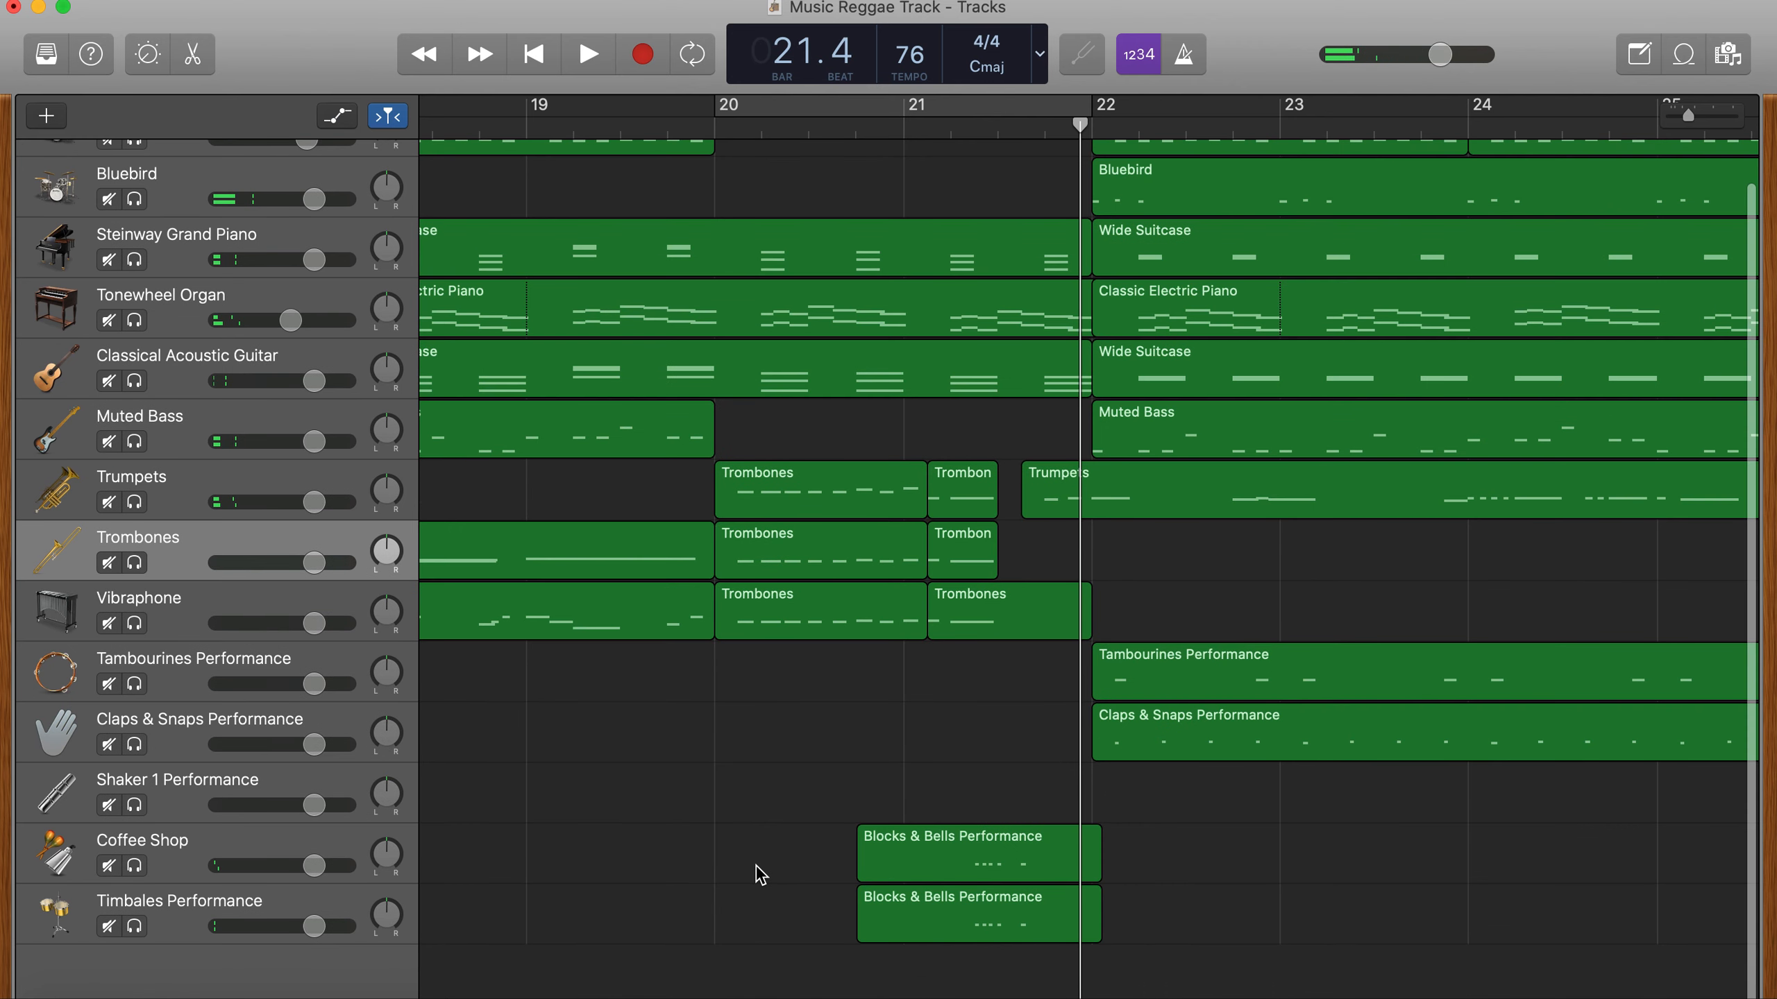
scroll(644, 892, down, 1)
scroll(644, 891, up, 1)
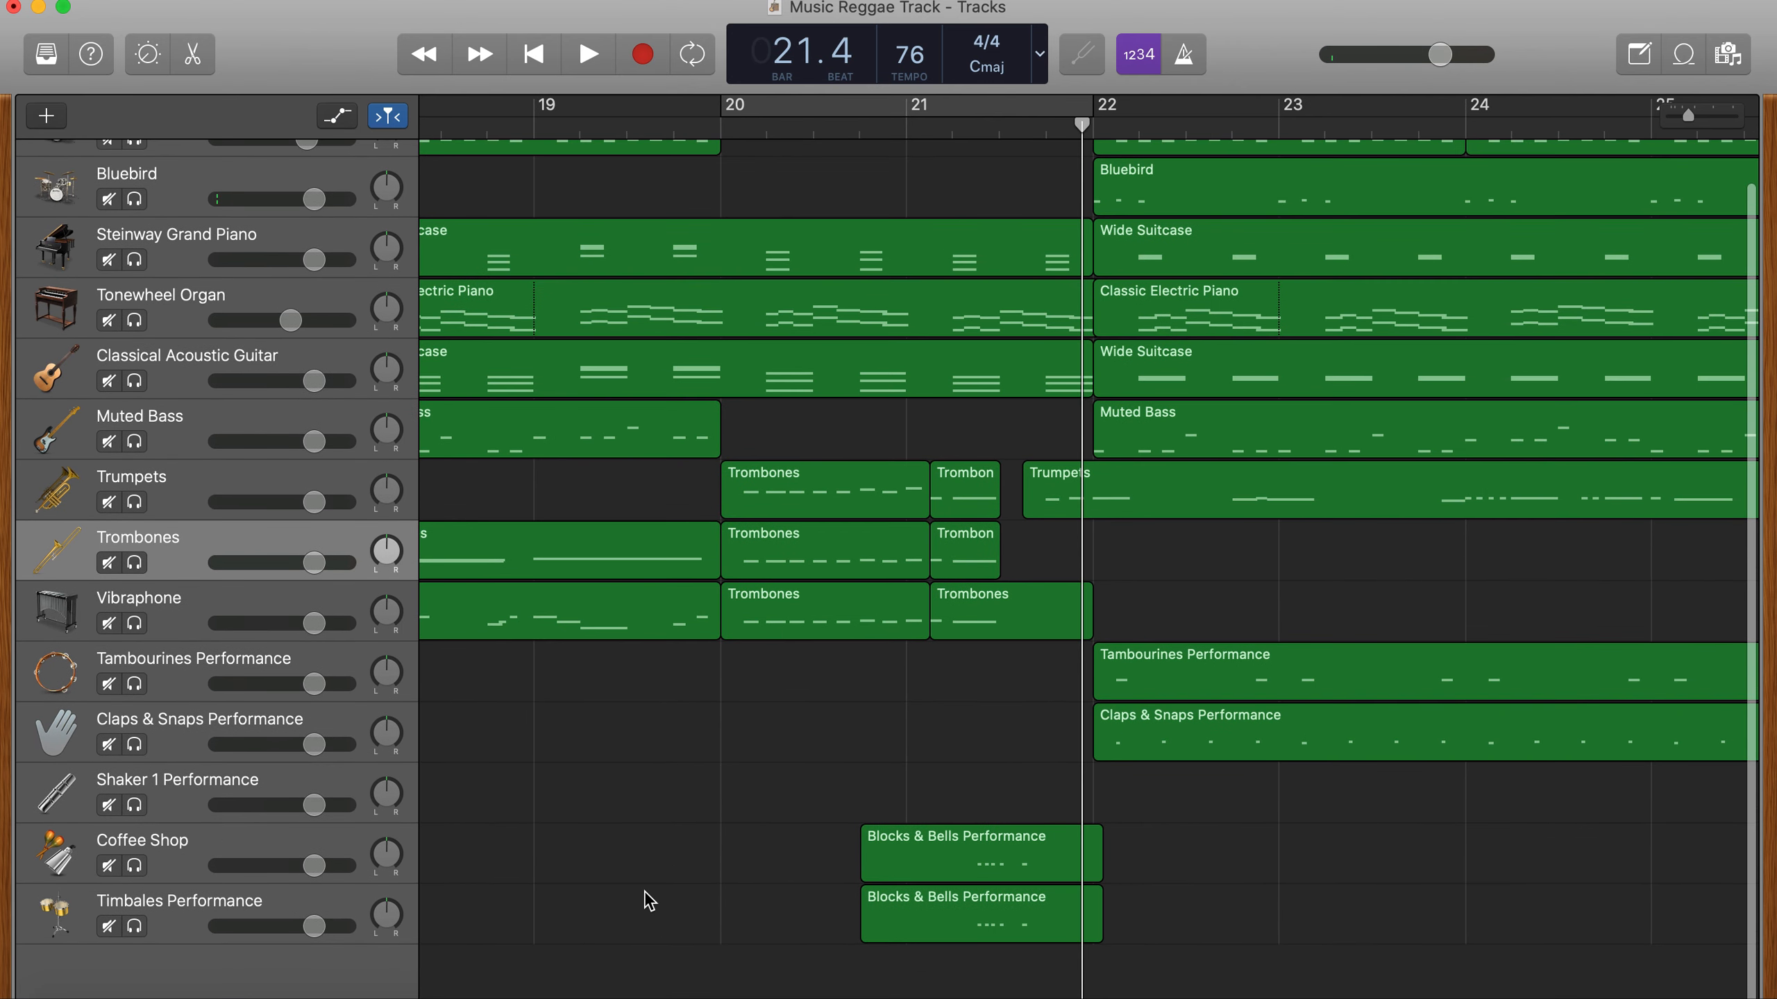
scroll(644, 892, down, 3)
scroll(644, 892, down, 5)
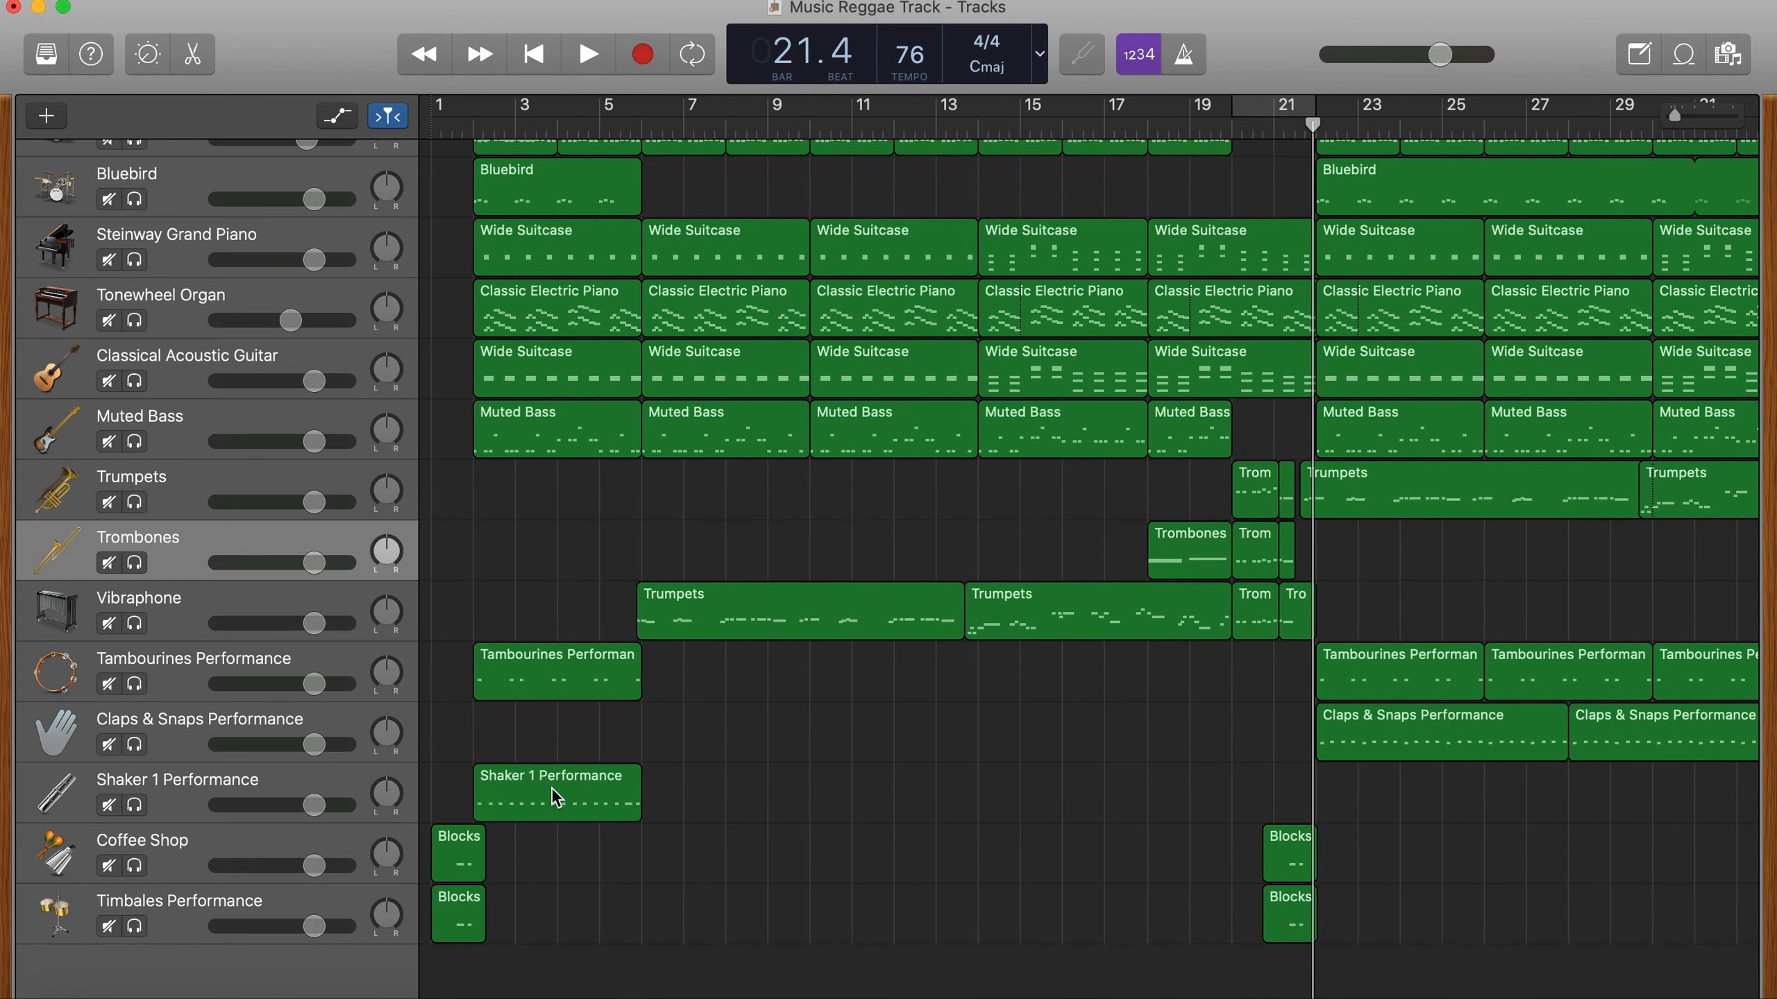
drag(551, 787, 1059, 813)
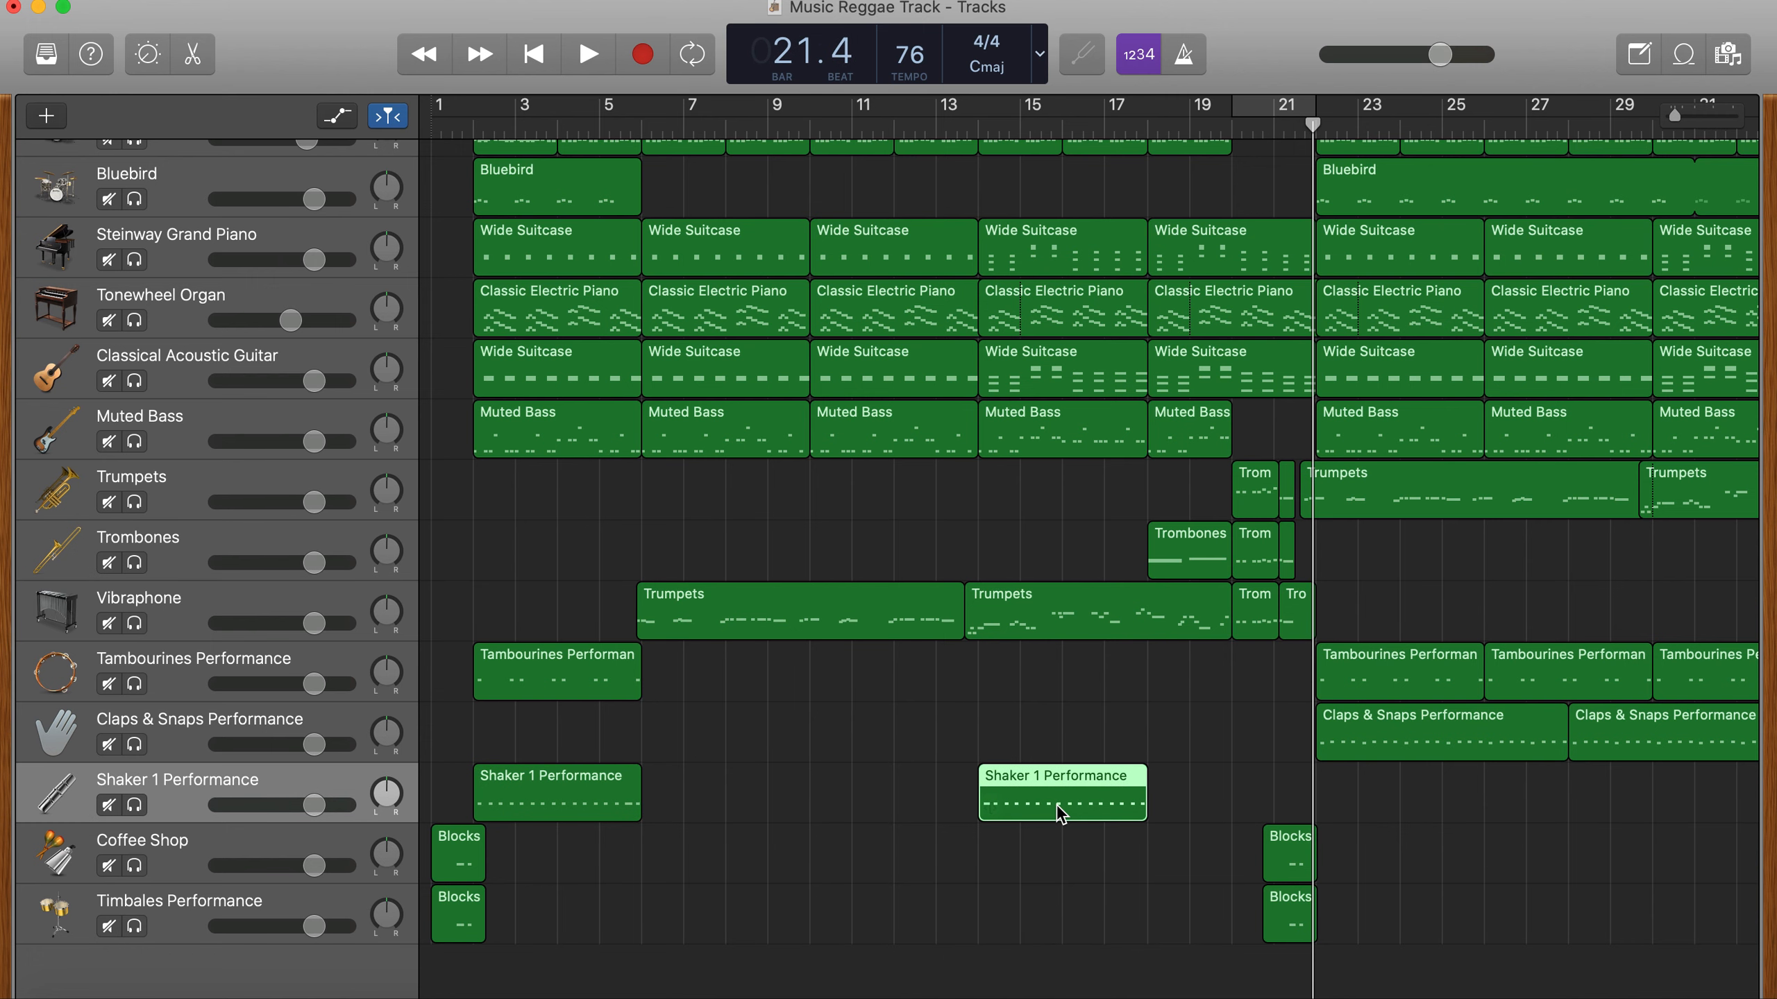
drag(1107, 812, 1229, 806)
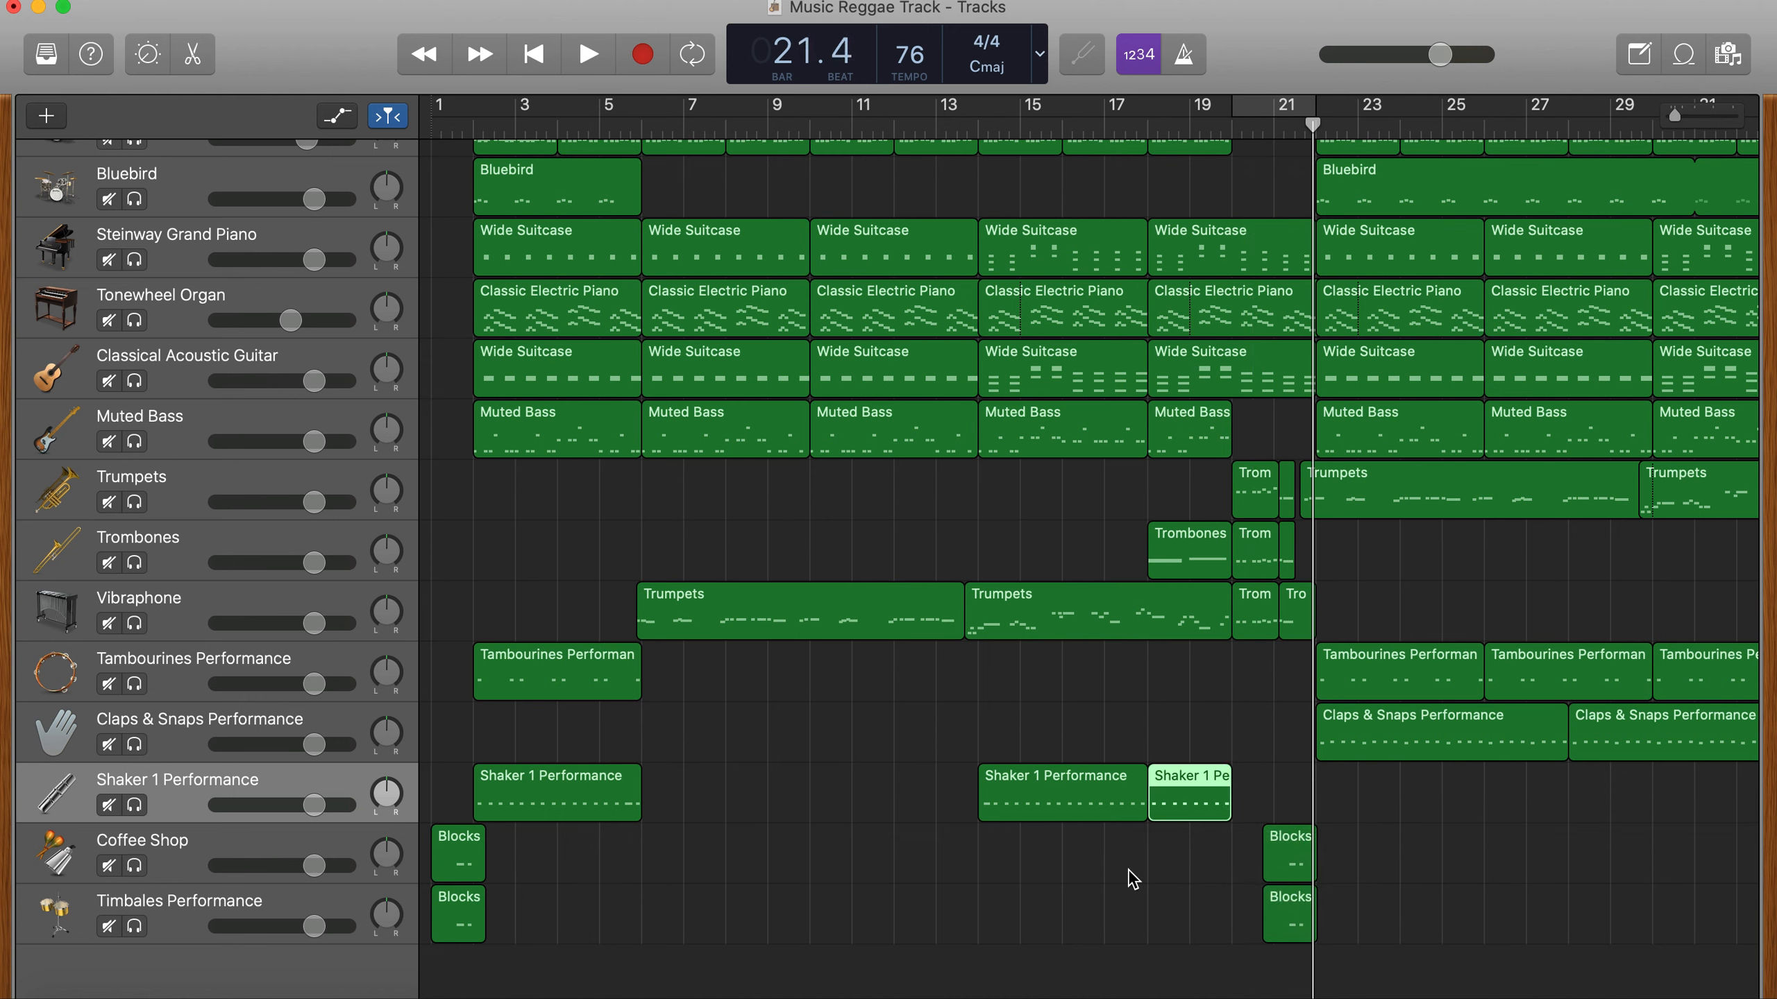
- Copy the four-bar shaker region to bar 22 and play it with the track
drag(1028, 810, 1371, 792)
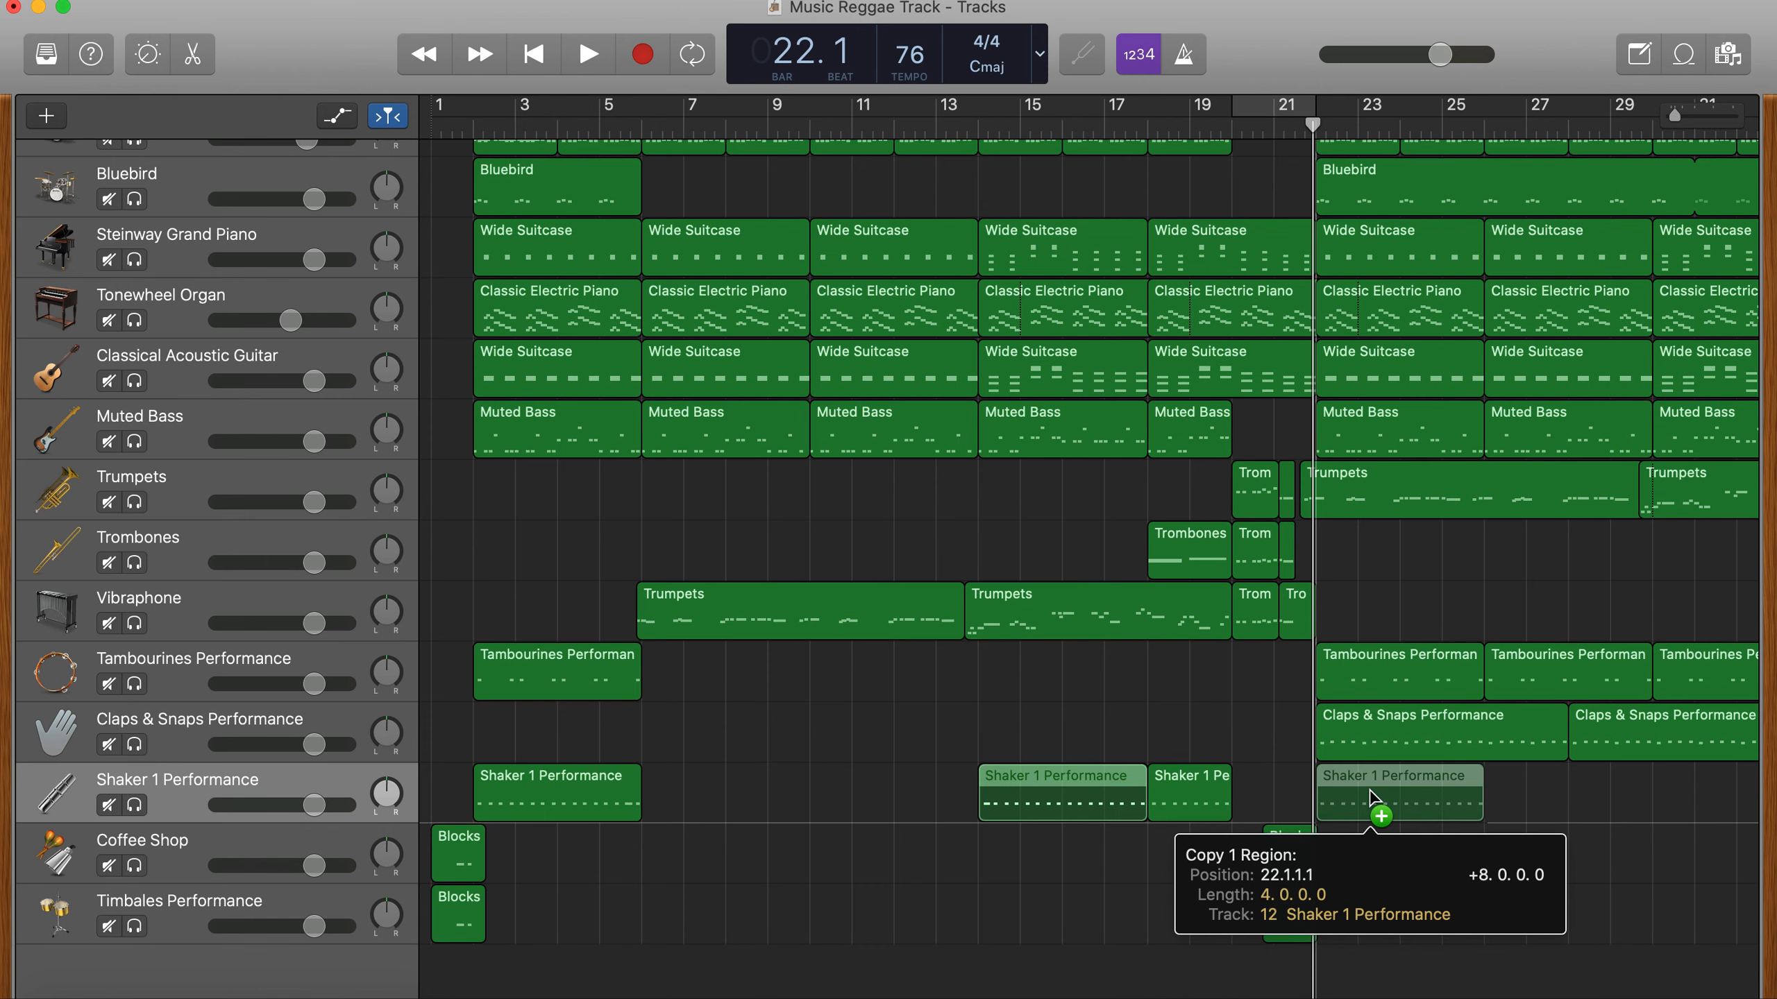
drag(1371, 792, 1372, 792)
key(space)
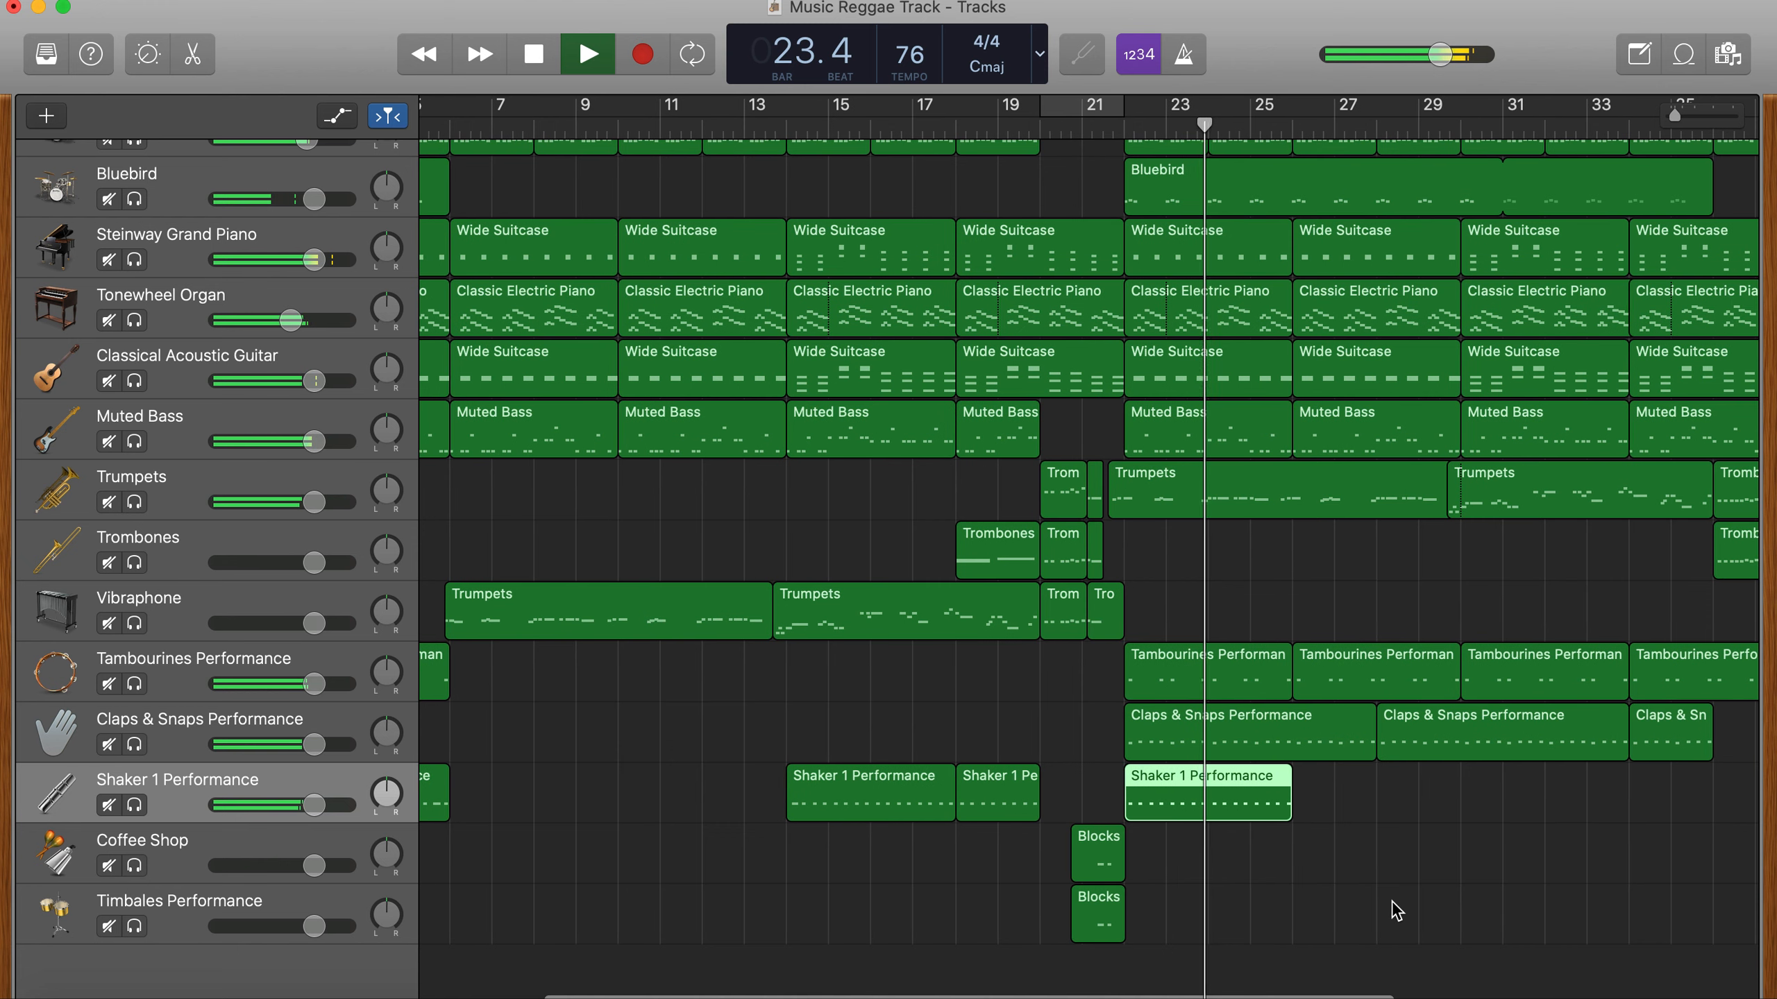
key(space)
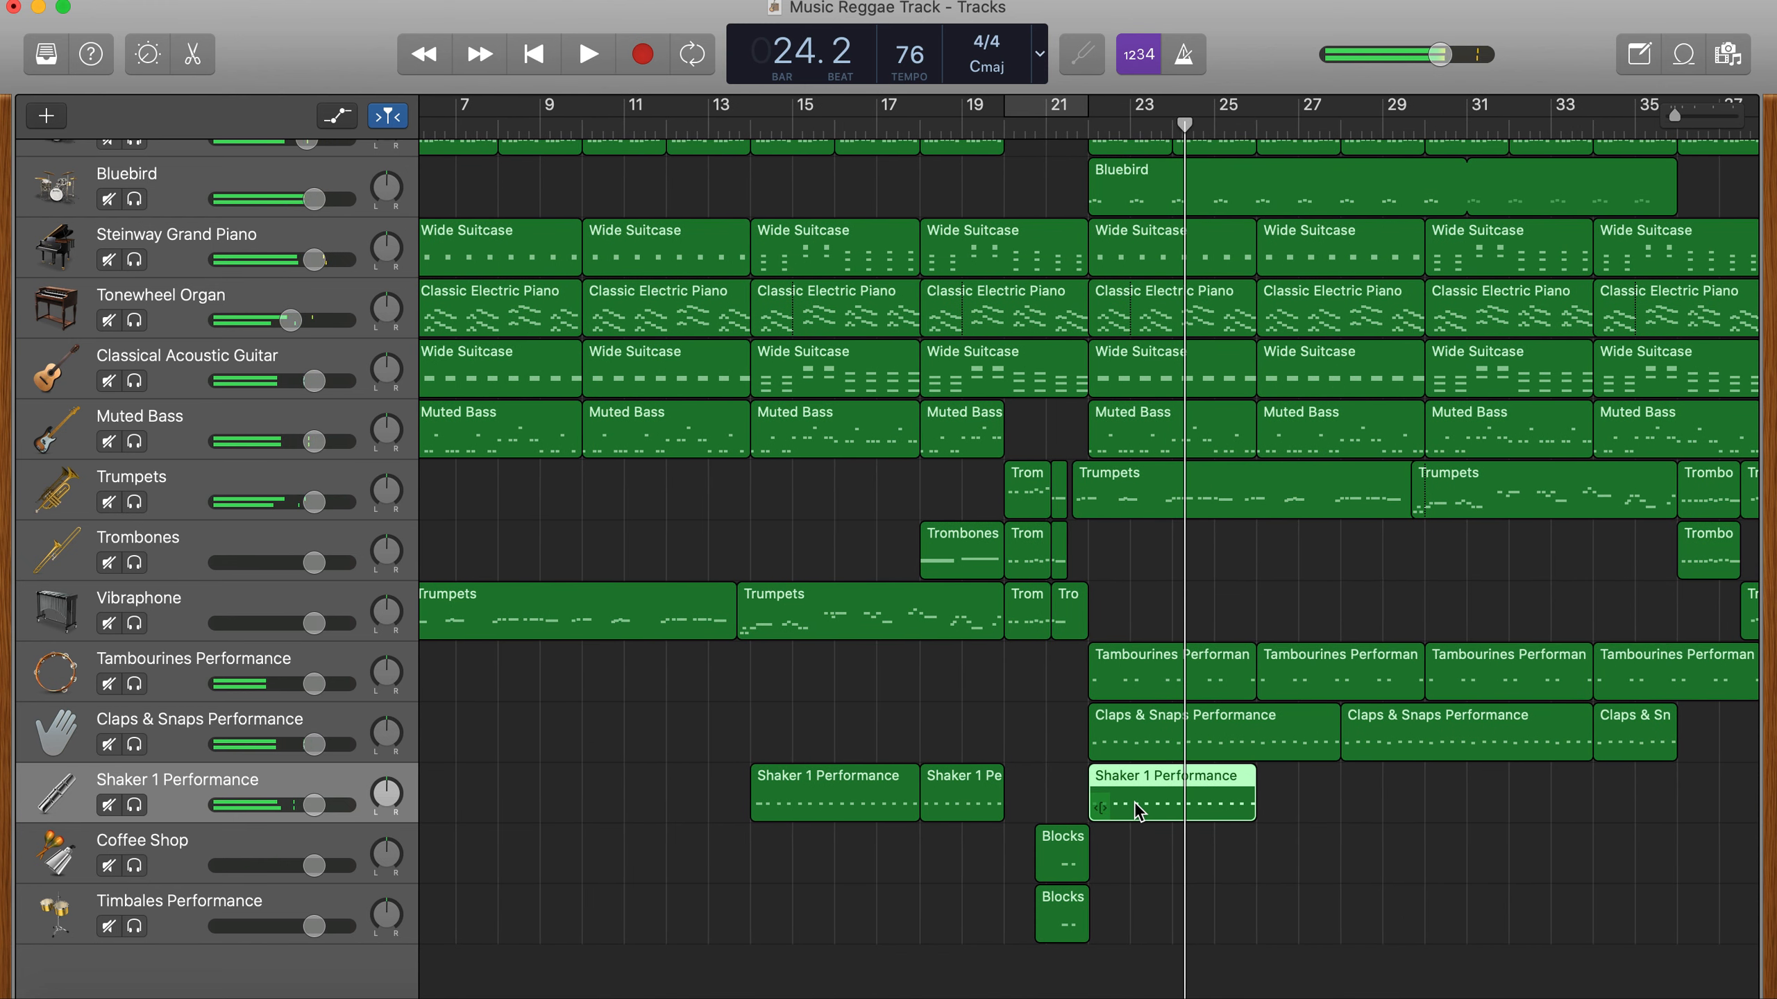
- Continue the shaker part with copies at bars 26, 30, 34 and 38, undoing the misplaced move of the existing regions
drag(1140, 803, 1305, 804)
drag(1460, 789, 1509, 794)
scroll(1509, 794, right, 3)
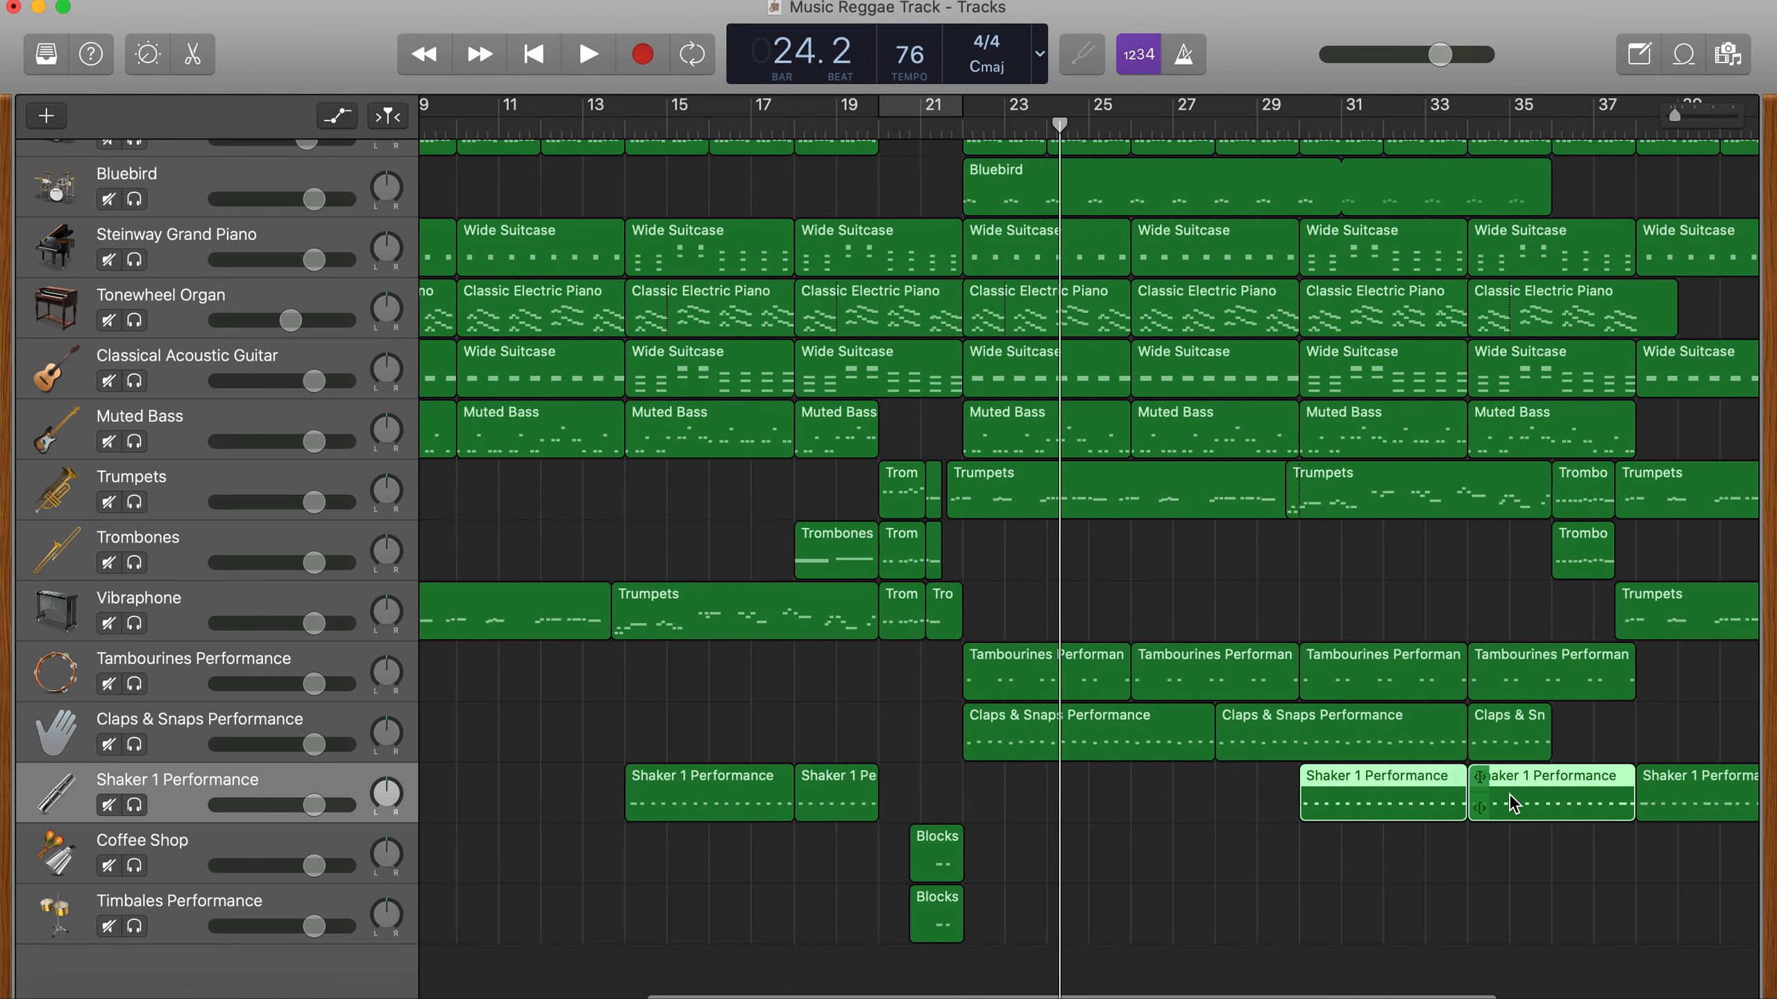
key(super+z)
drag(1040, 790, 1388, 788)
click(1388, 941)
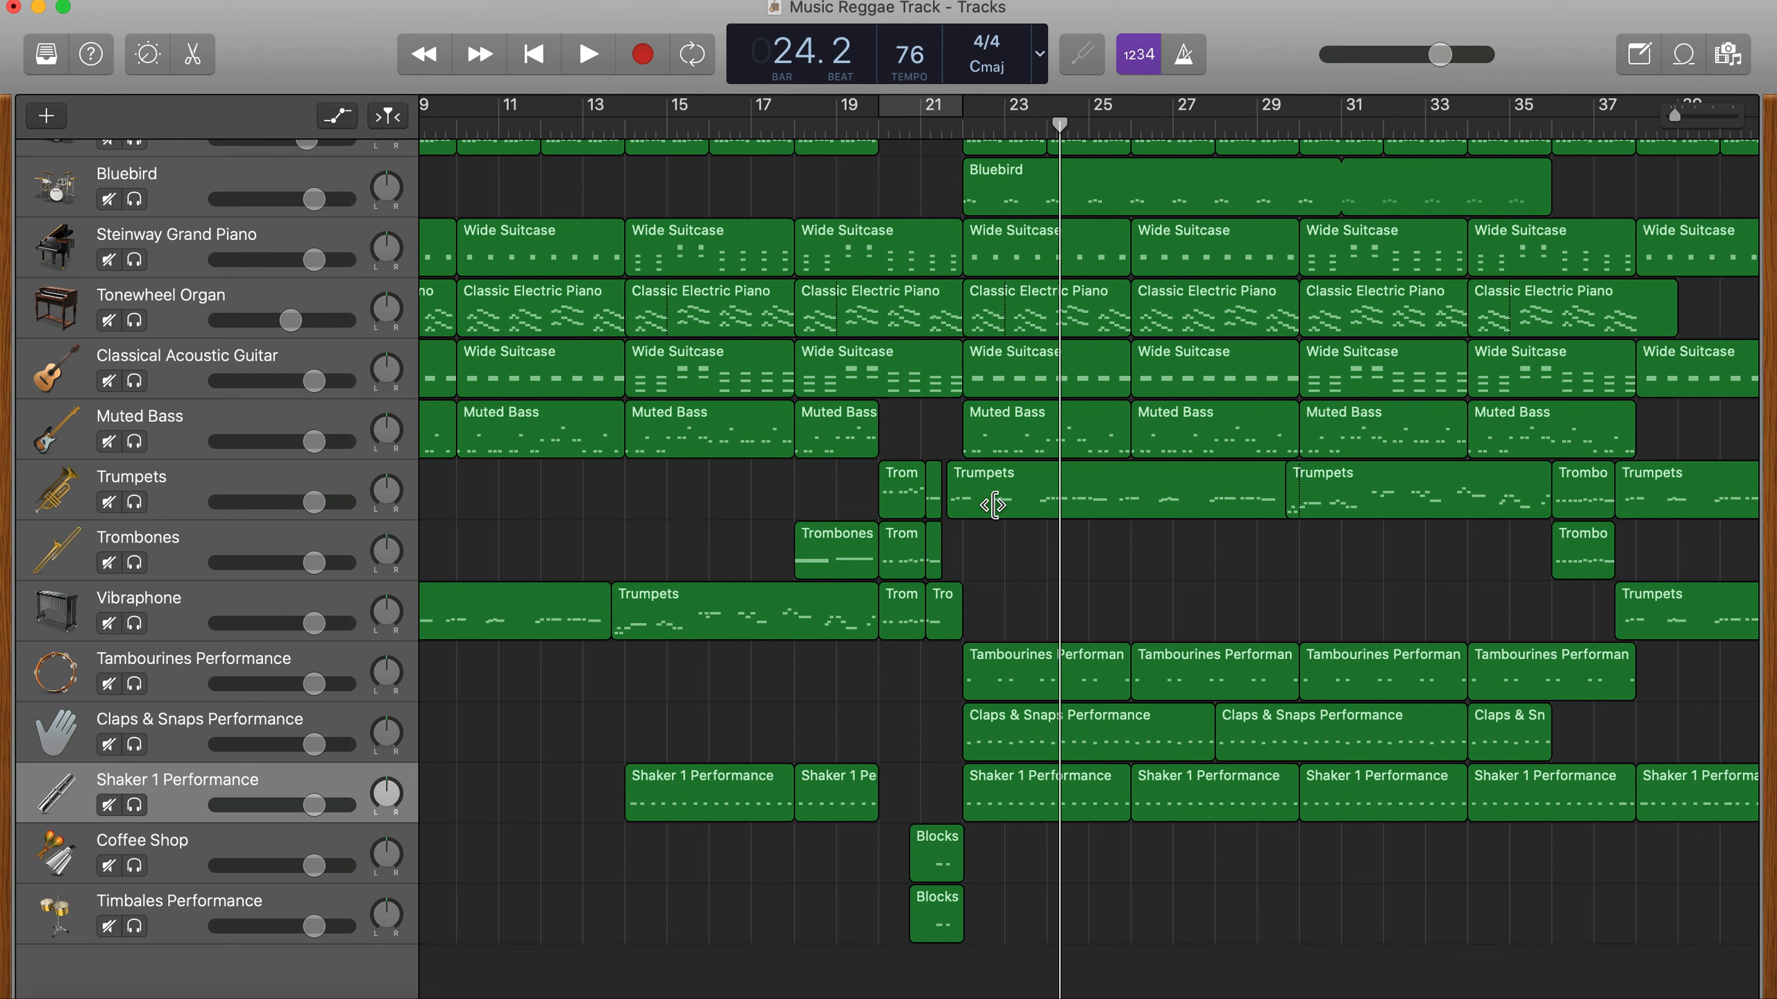
- Duplicate the Trumpets track with its regions directly below the original and delete all regions on the copy
click(172, 484)
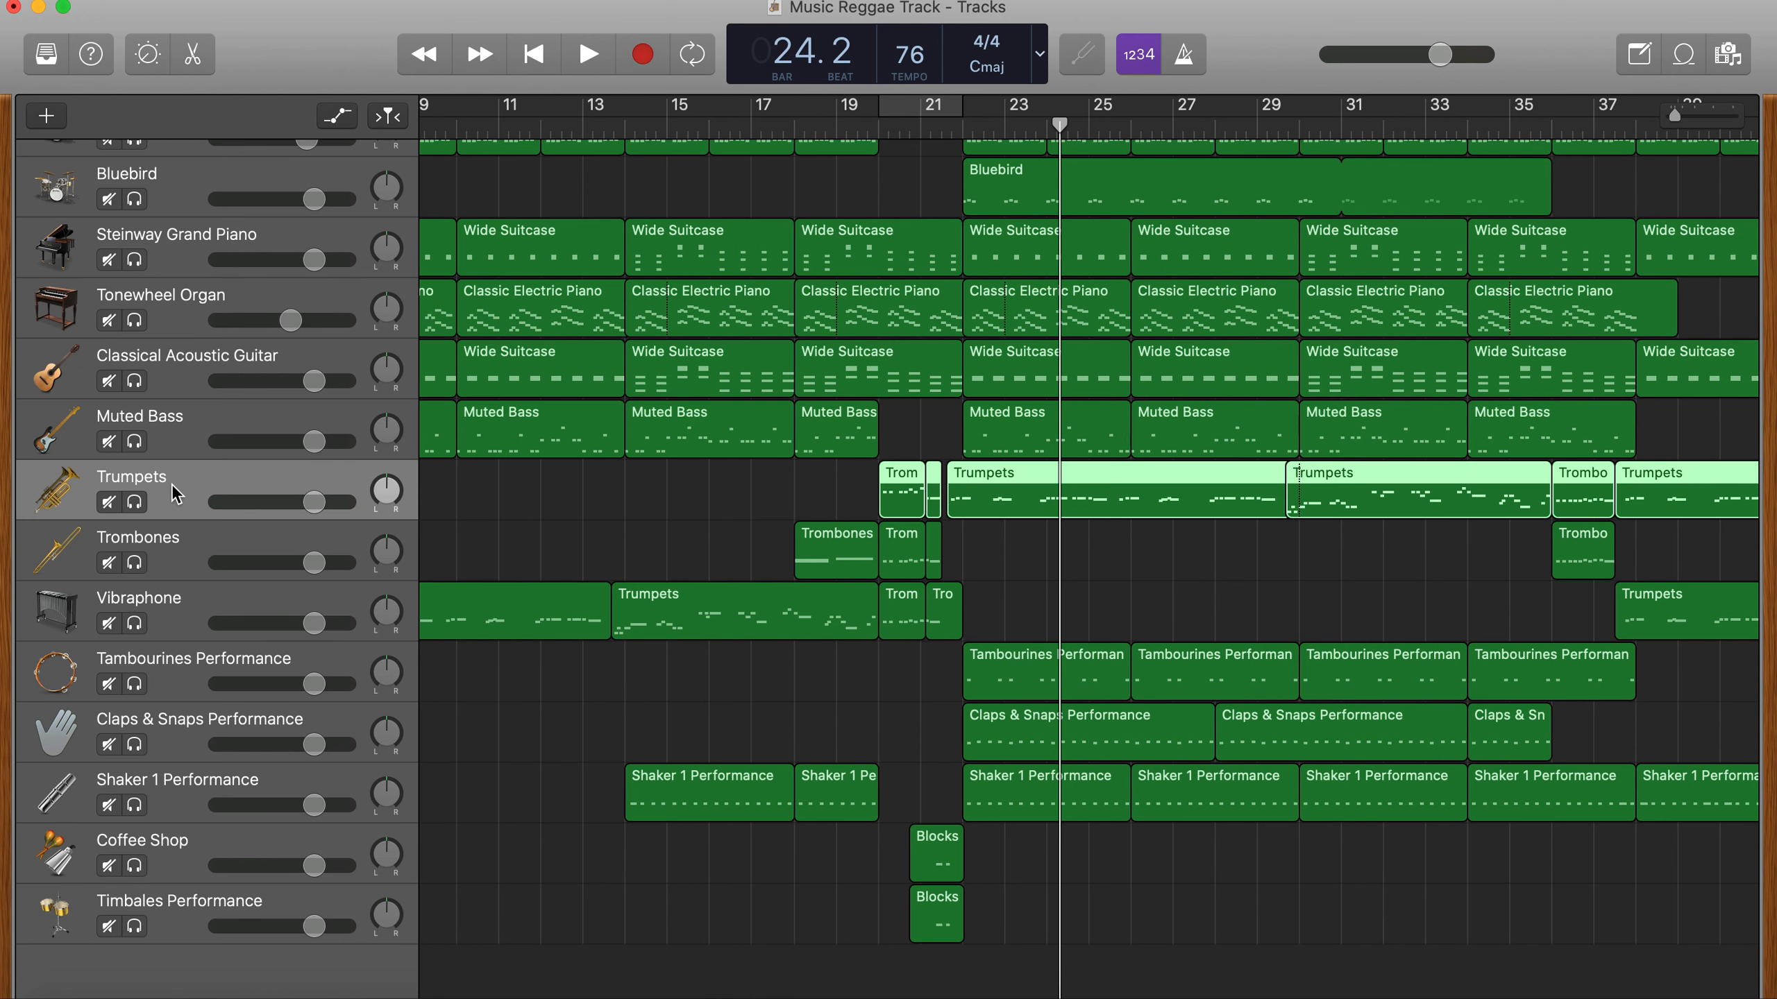
drag(173, 484, 180, 540)
mouse_move(173, 534)
mouse_down()
mouse_move(175, 575)
mouse_move(175, 543)
mouse_up()
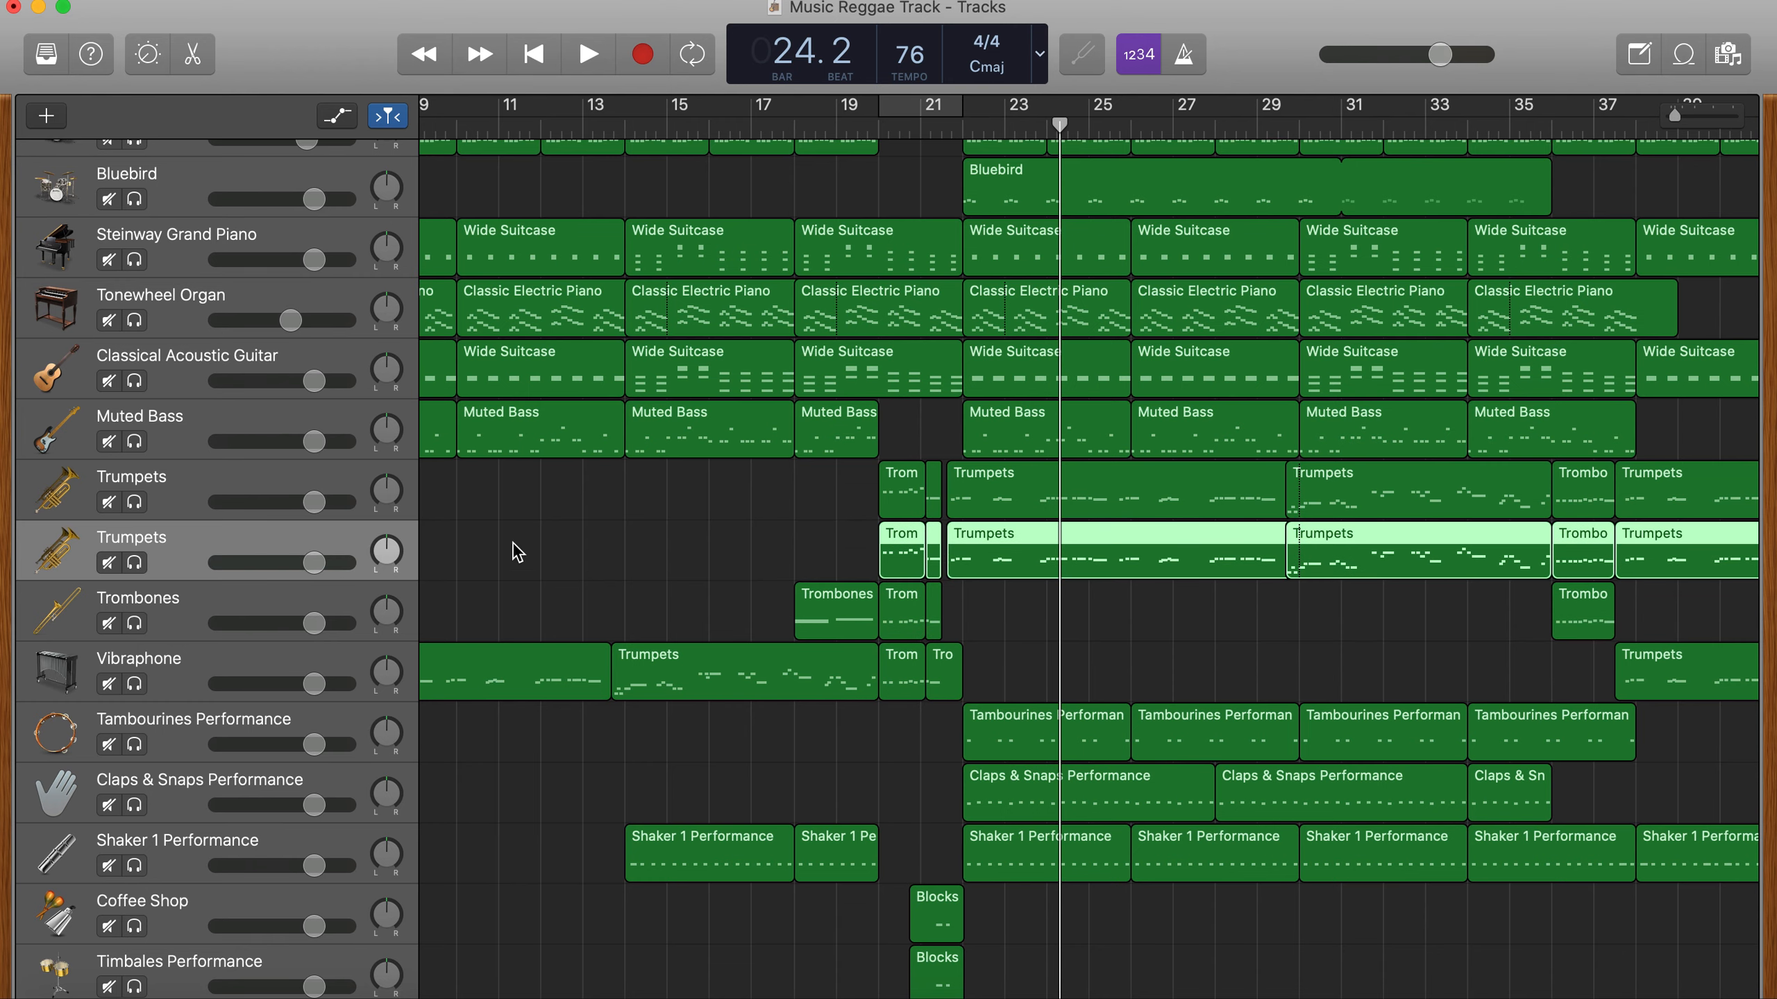
key(Delete)
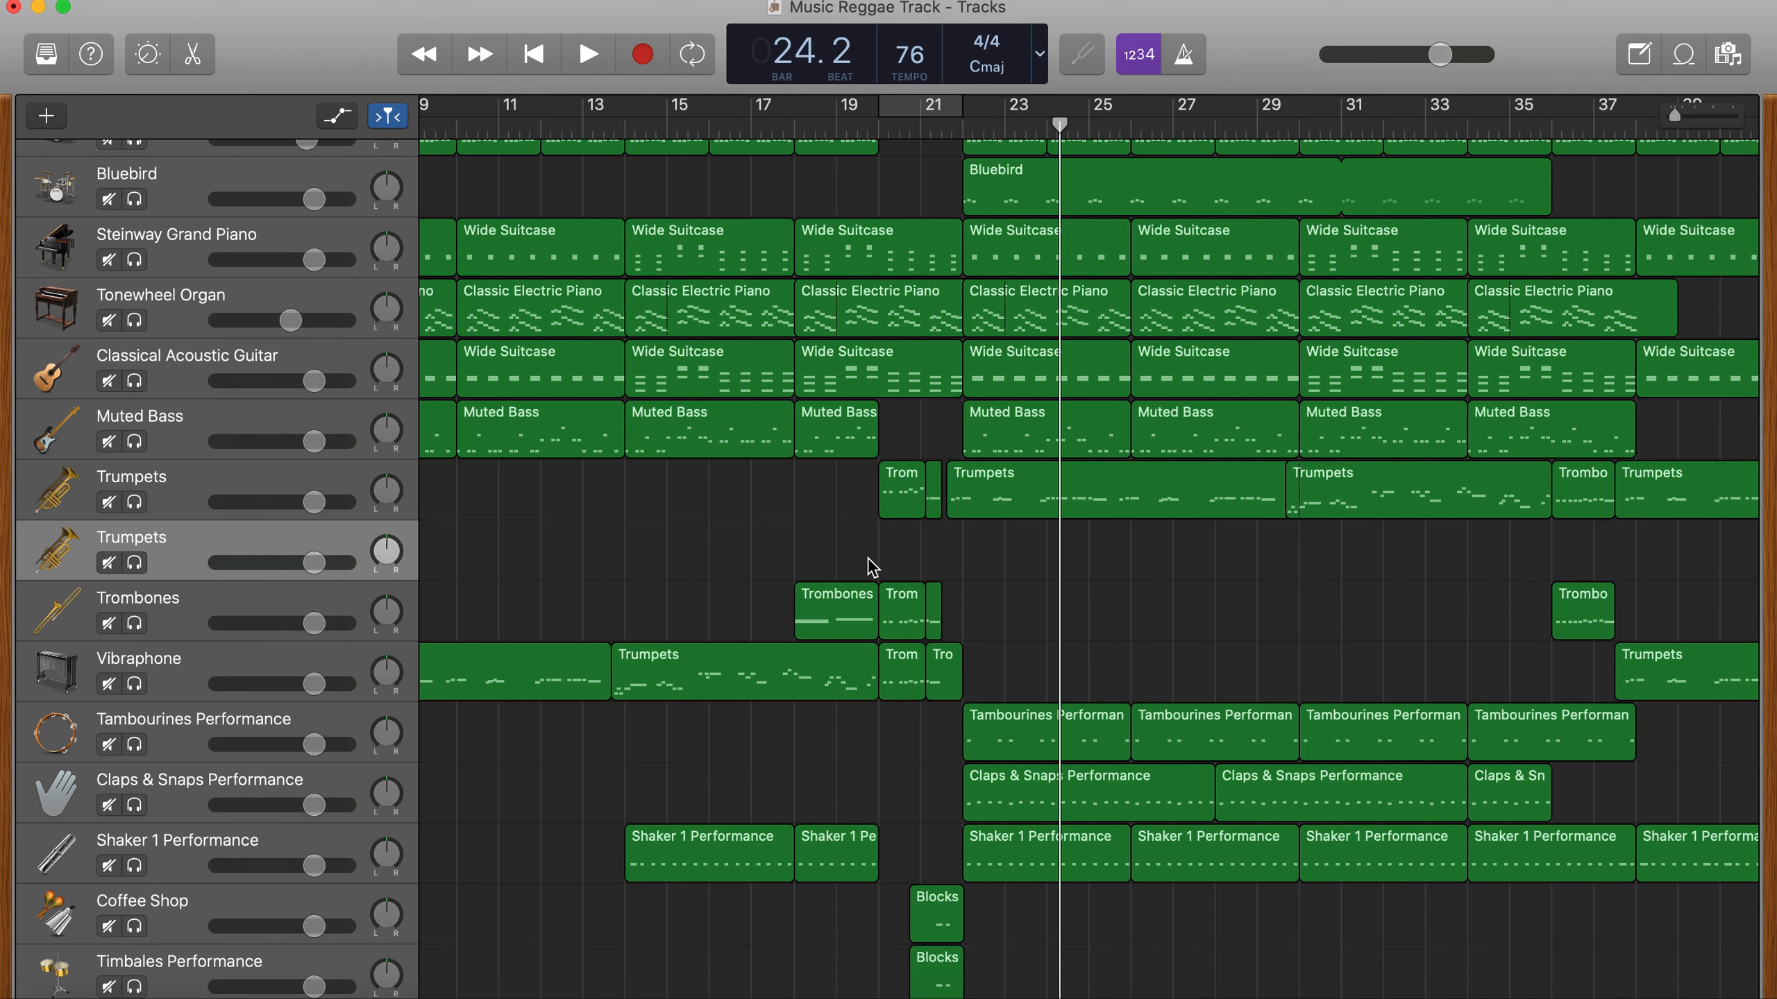
- Open Musical Typing for the empty Trumpets track, raise the octave to C4 and try the notes G and E
scroll(871, 566, left, 3)
scroll(871, 566, right, 7)
scroll(1019, 556, left, 2)
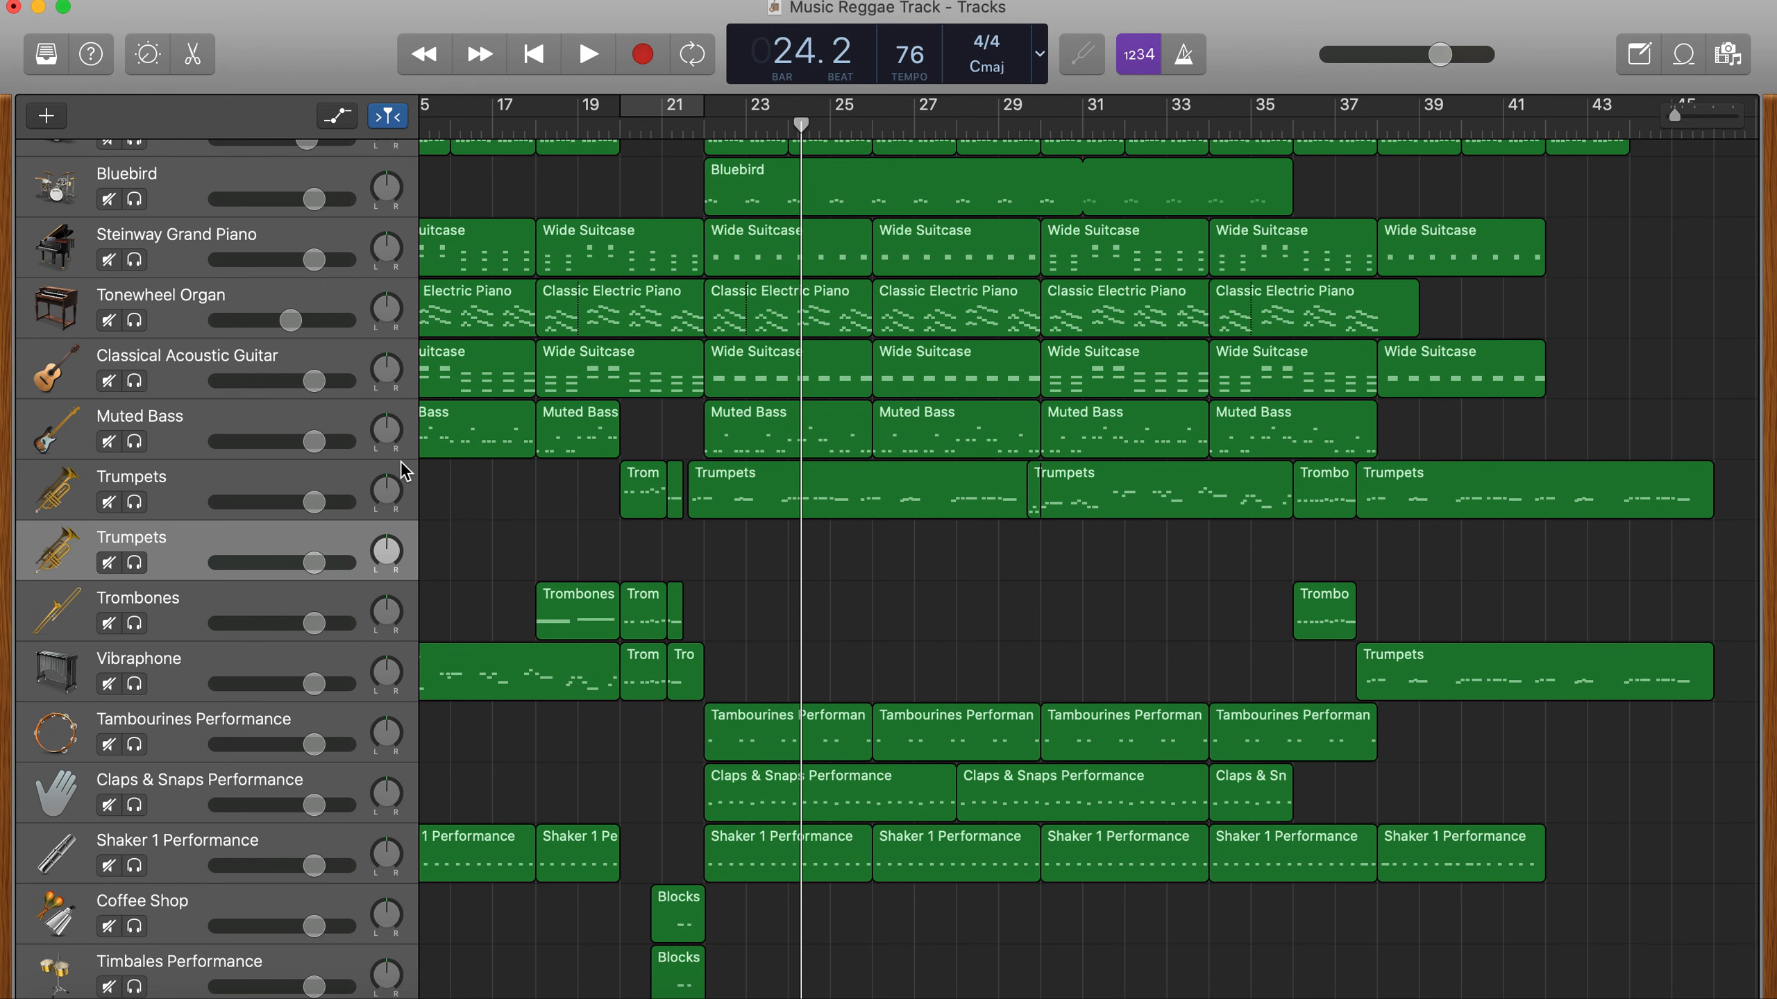
key(super+k)
key(g)
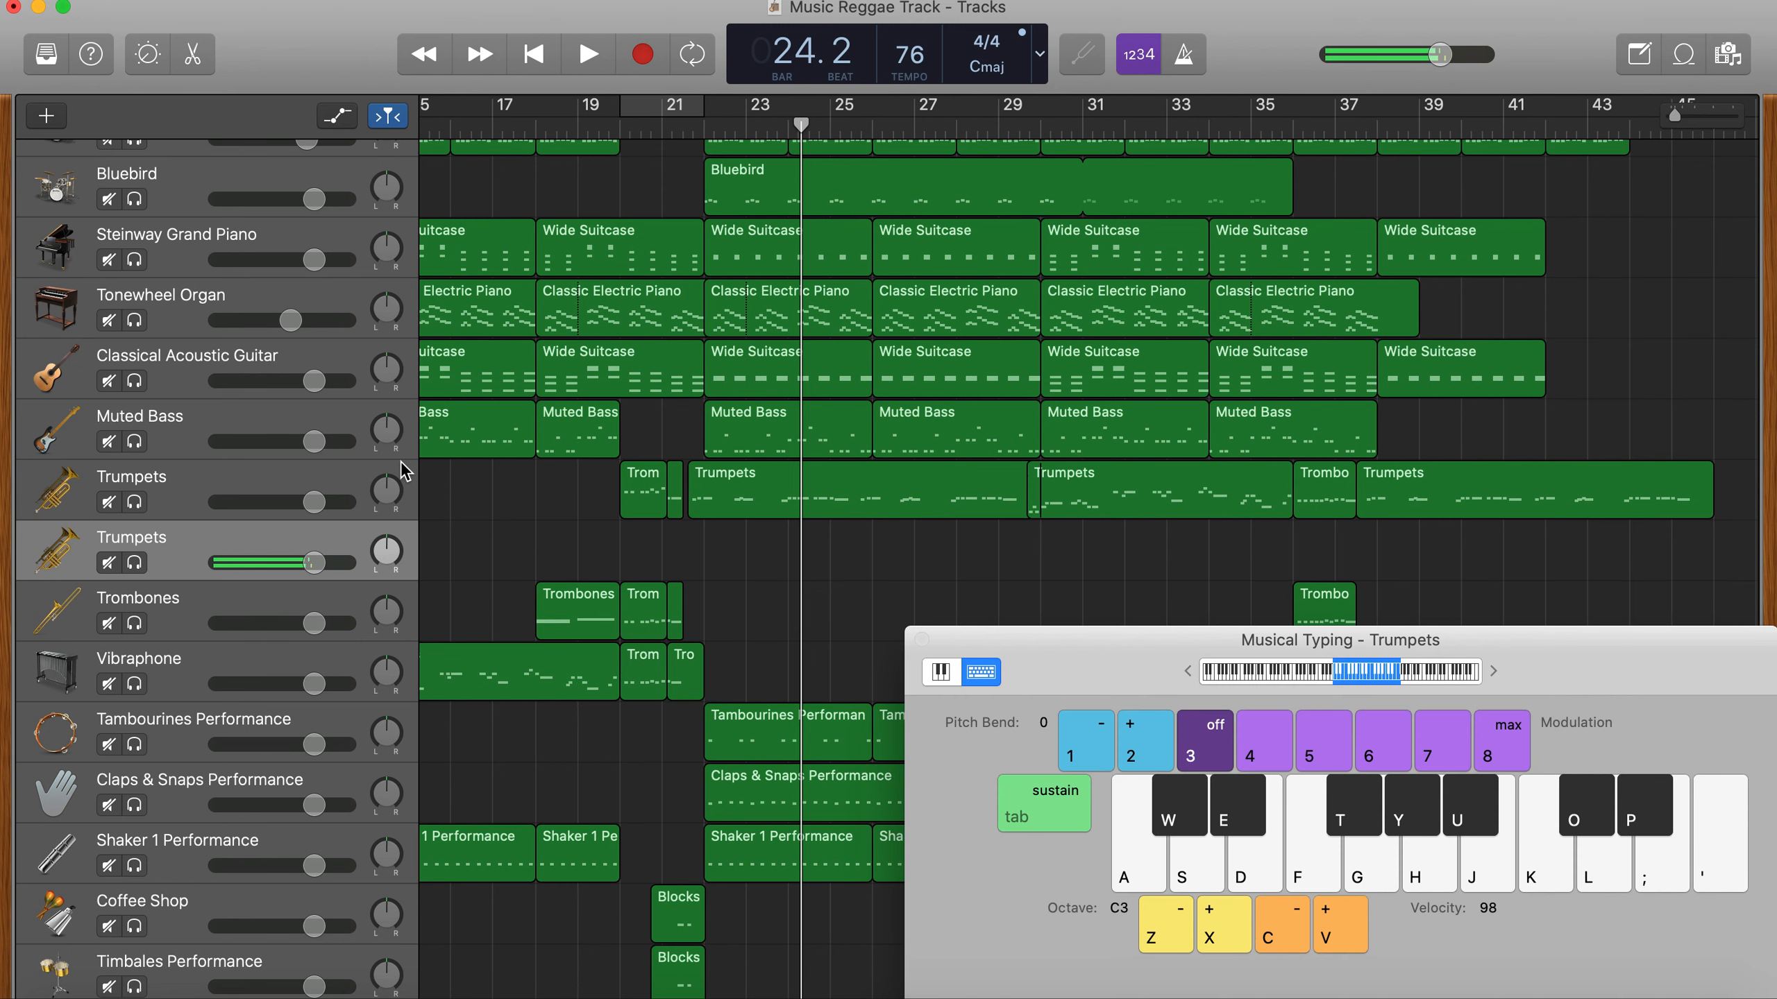
key(x)
key(d)
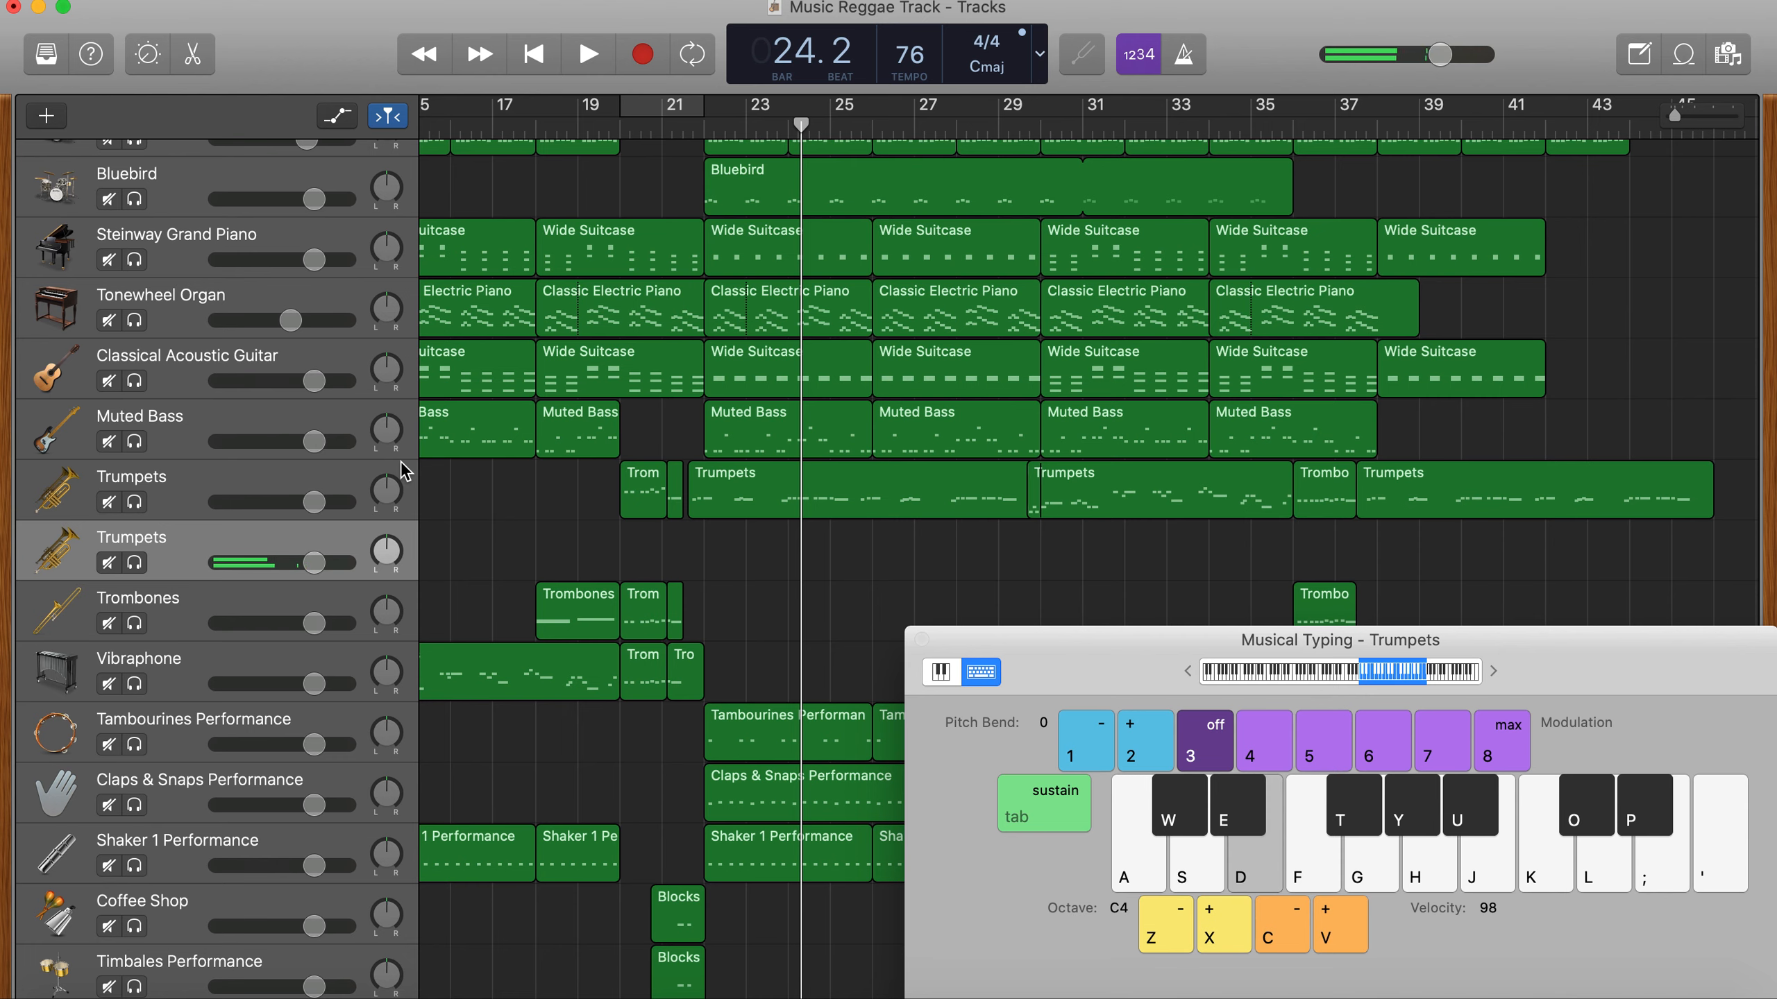
- Rehearse a trumpet harmony over playback from bar 21 using G, E, D, C and F, then return the playhead to bar 23
click(673, 127)
key(space)
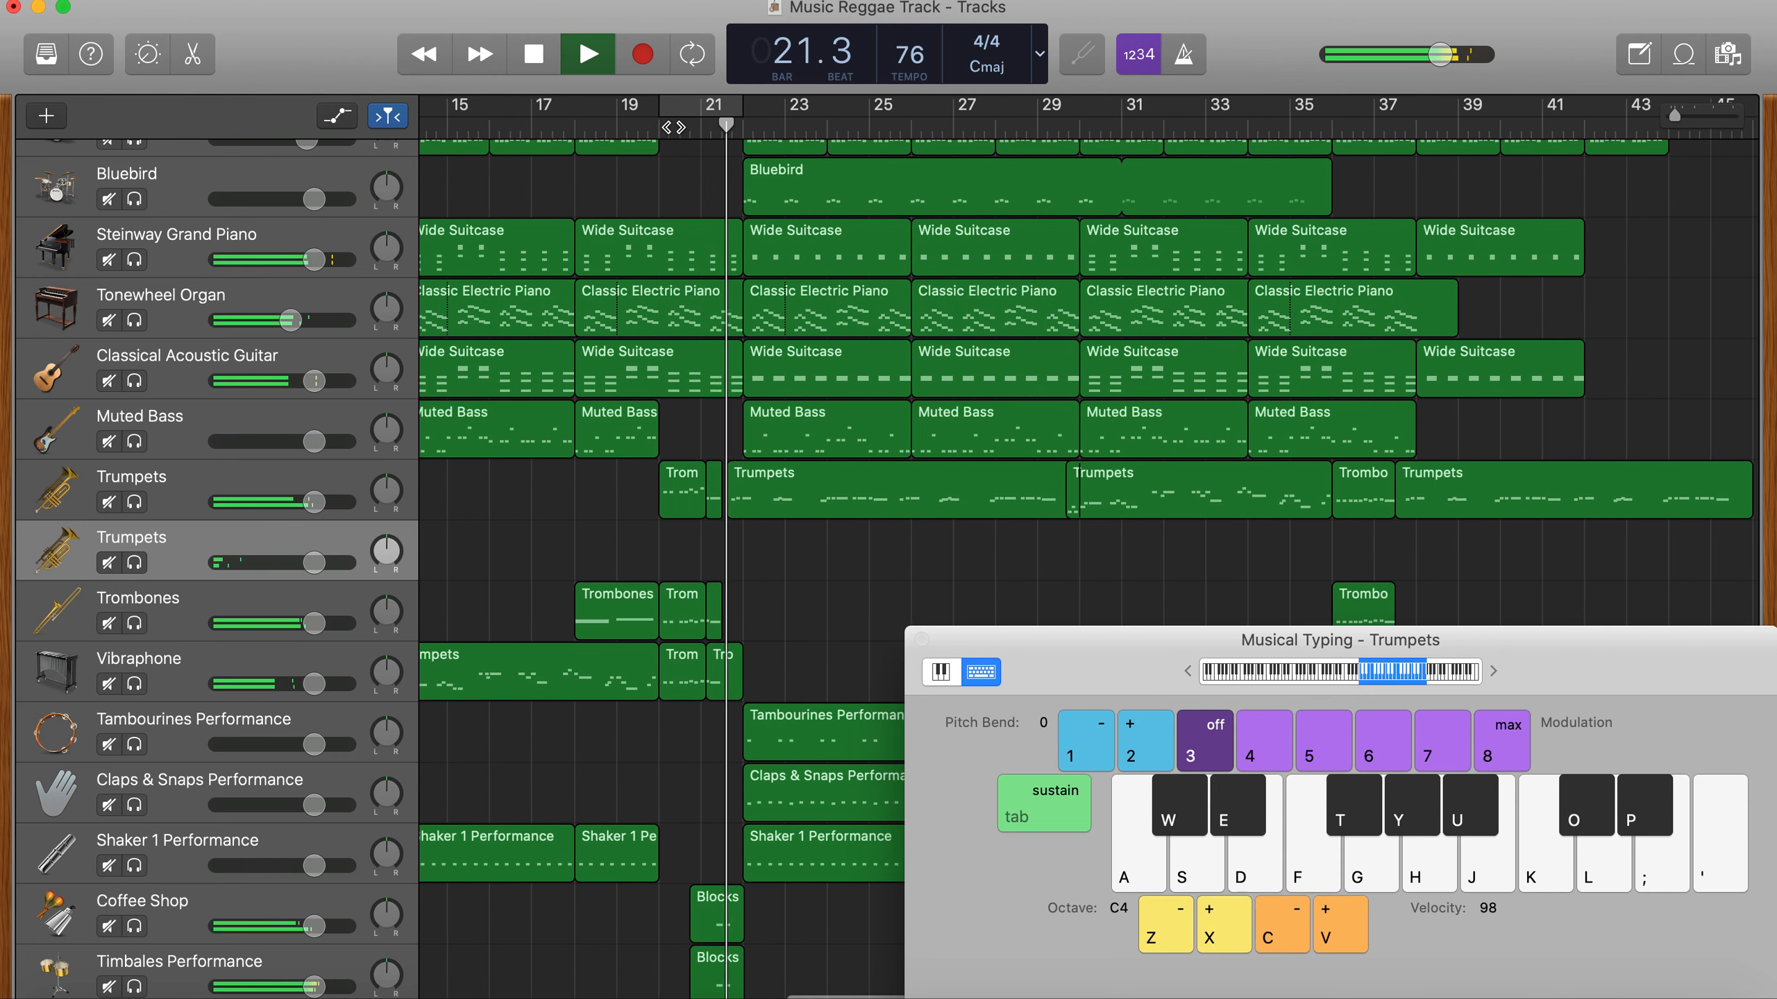
key(g)
key(d)
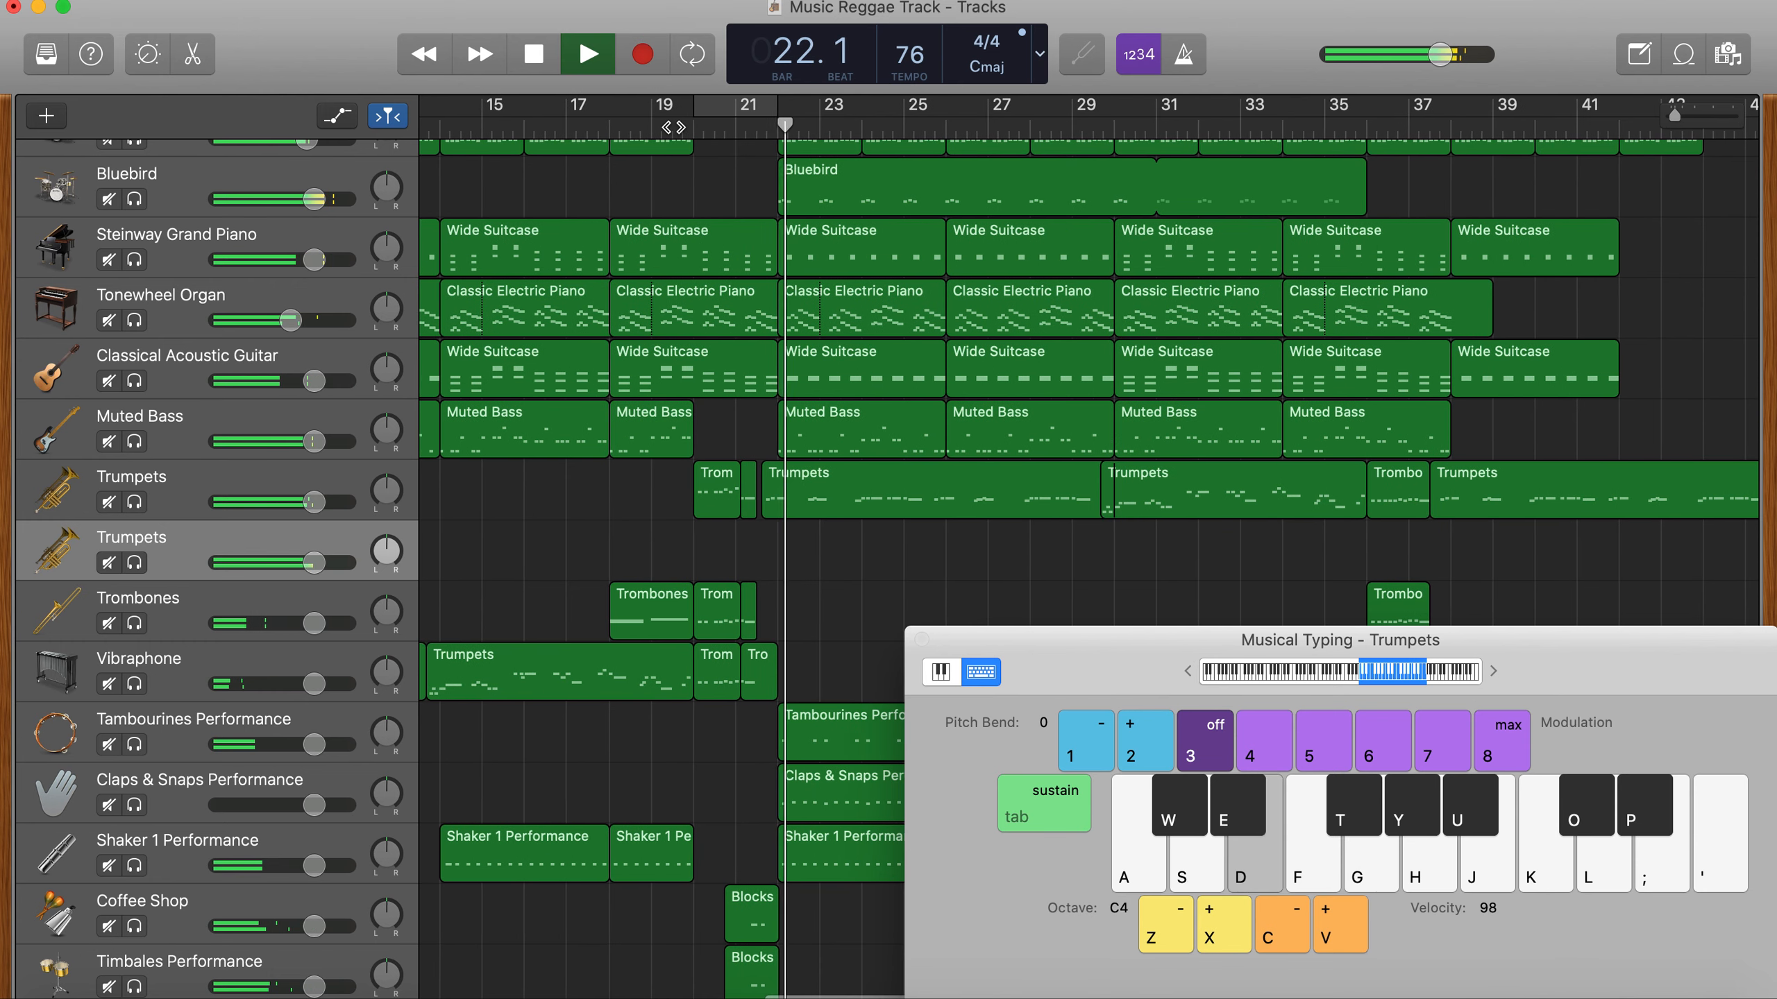
key(d)
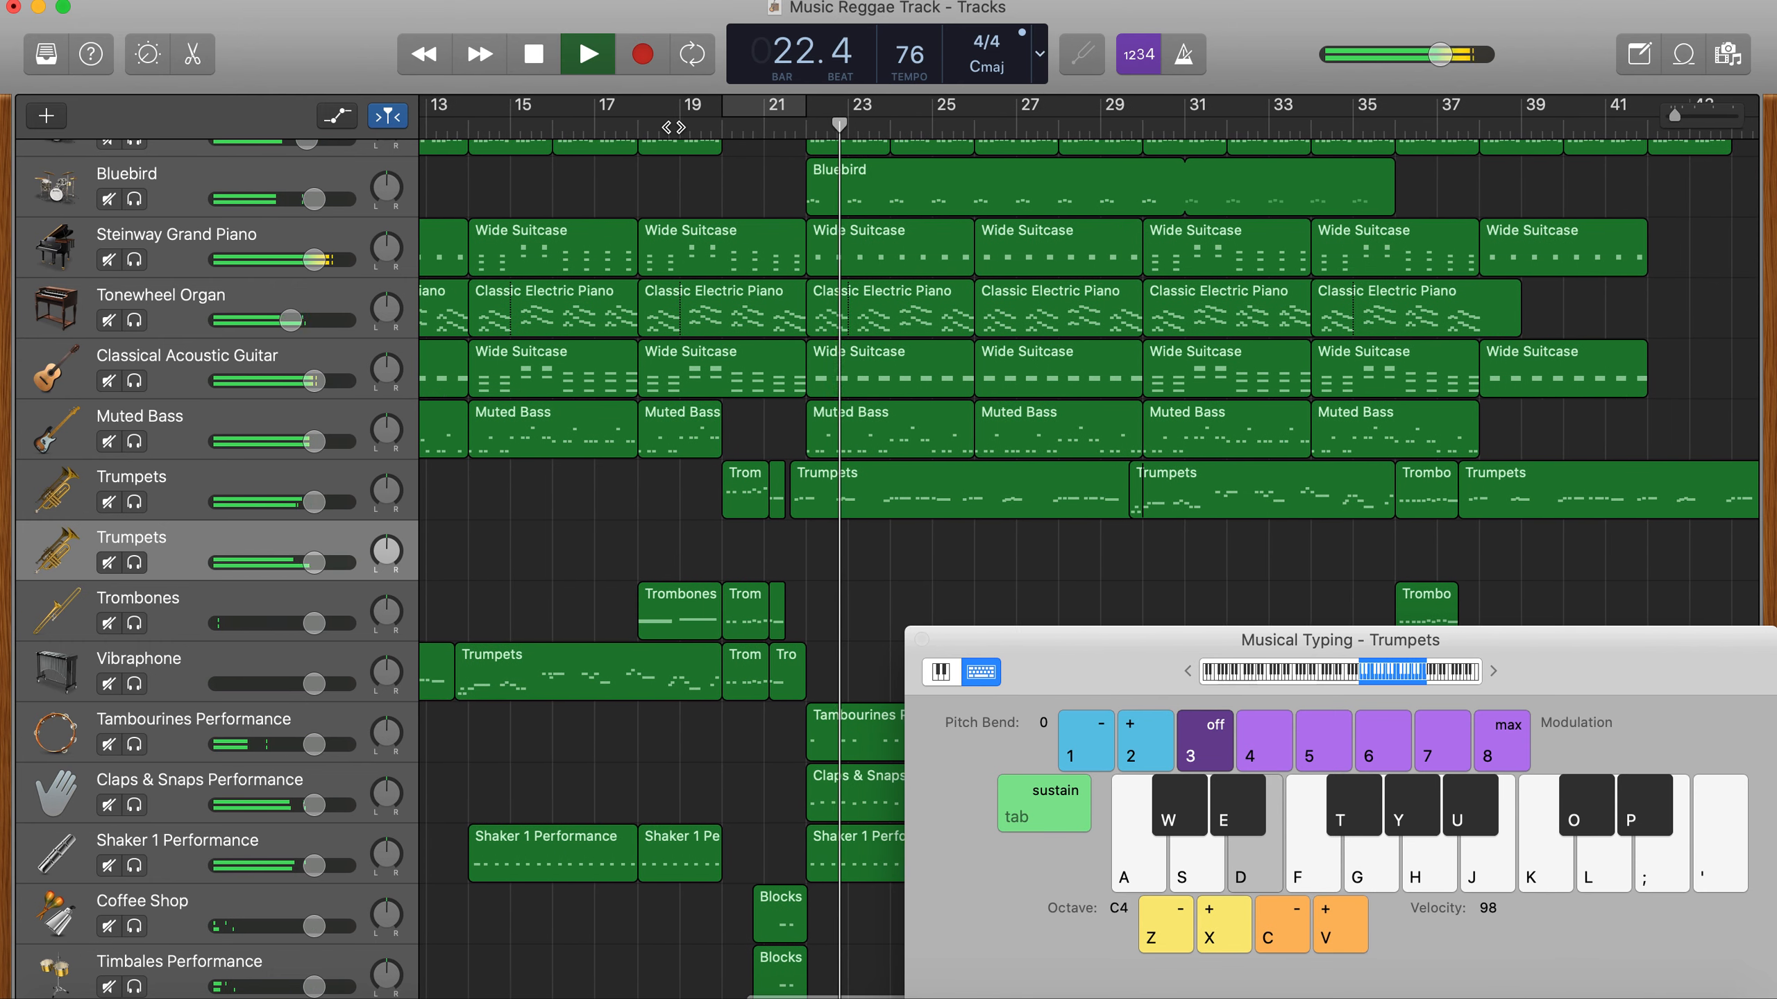
key(d)
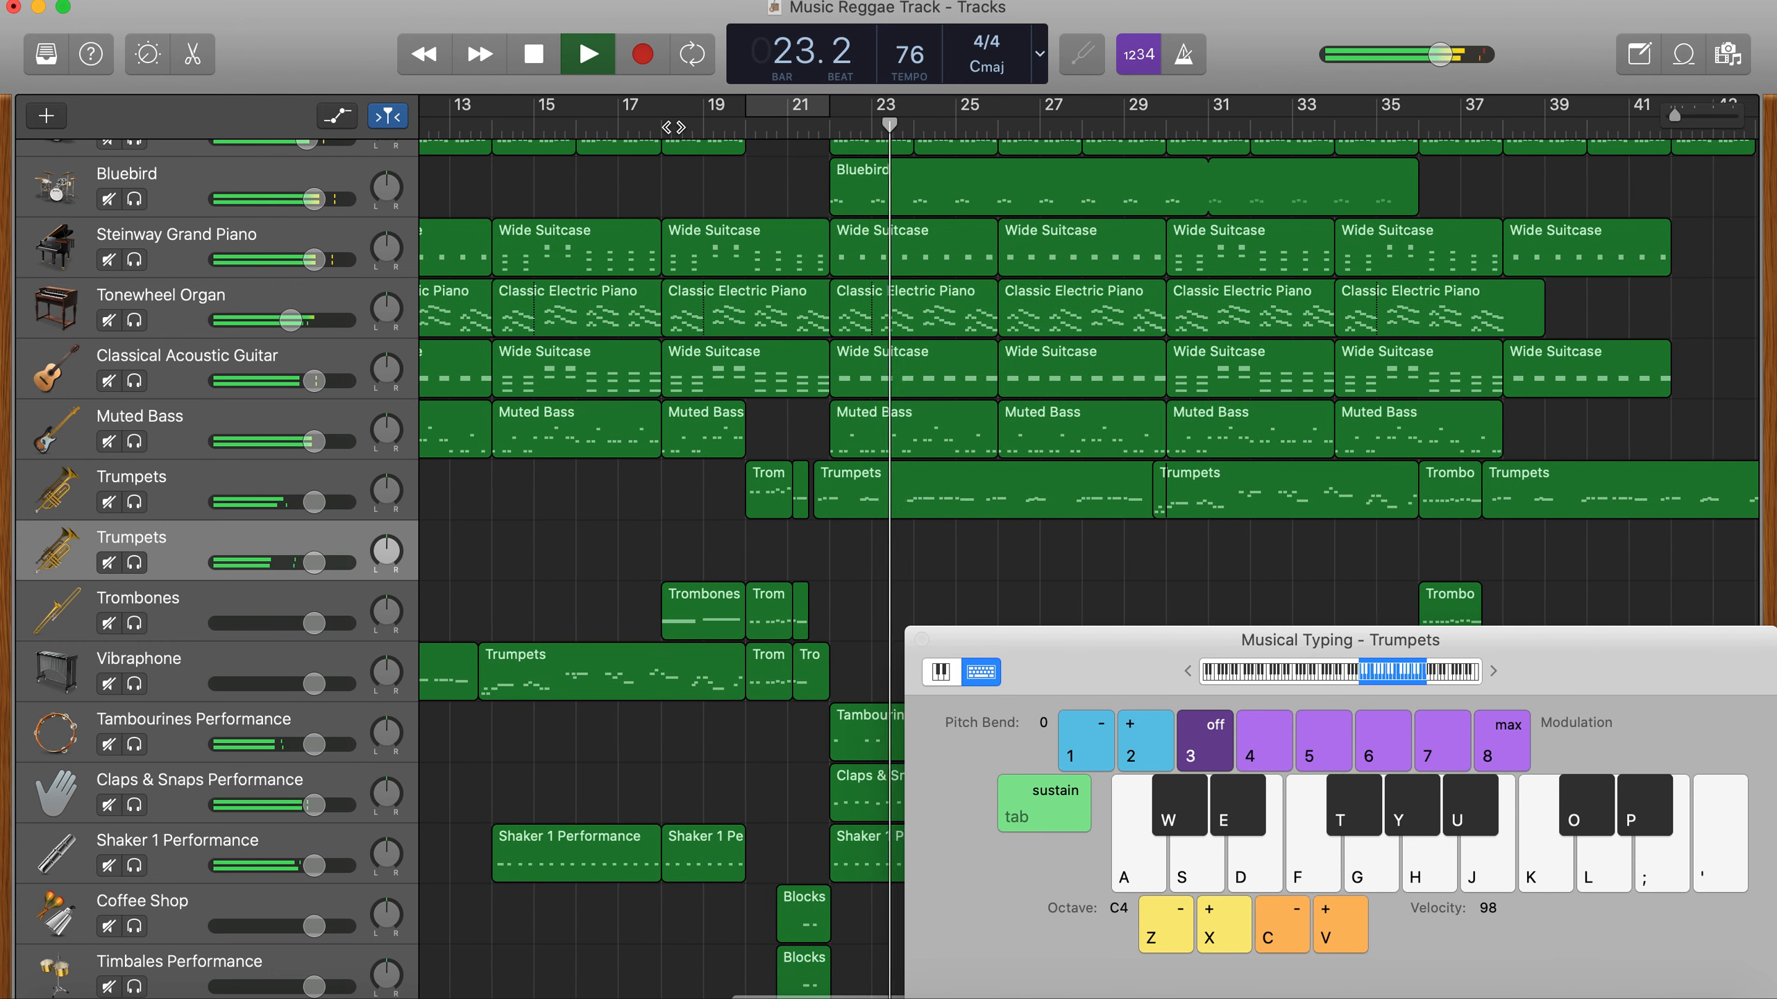
key(s)
key(a)
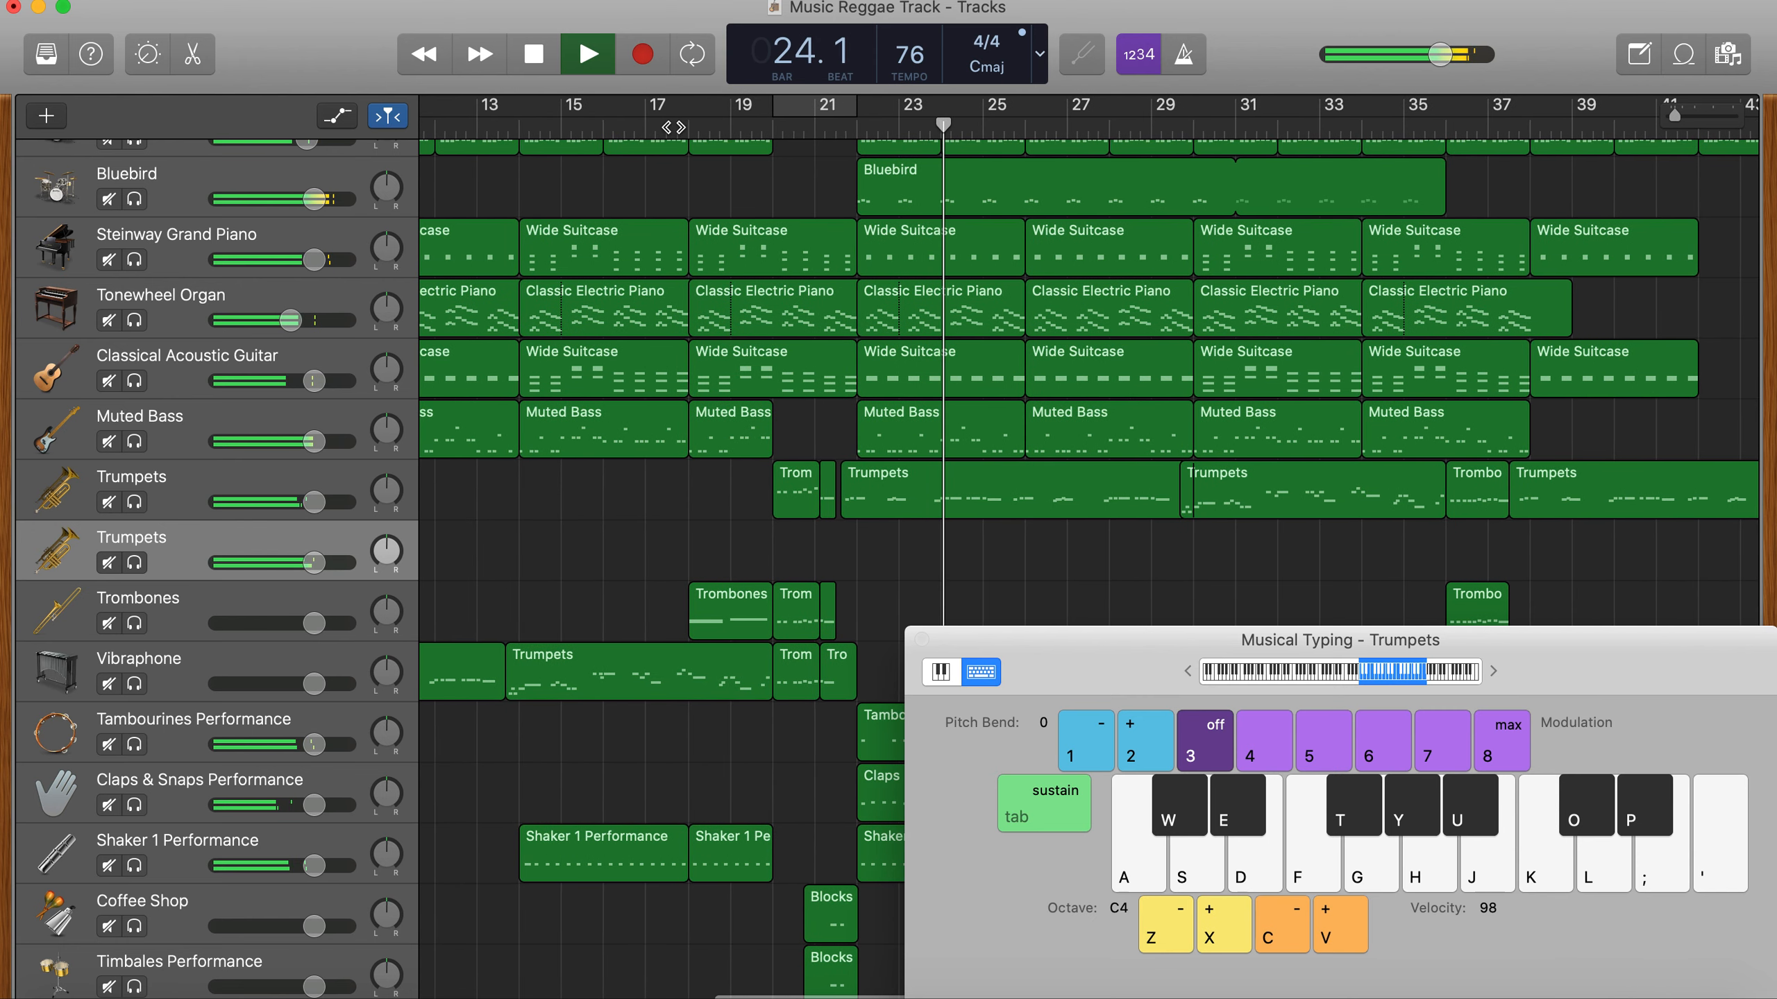
key(f)
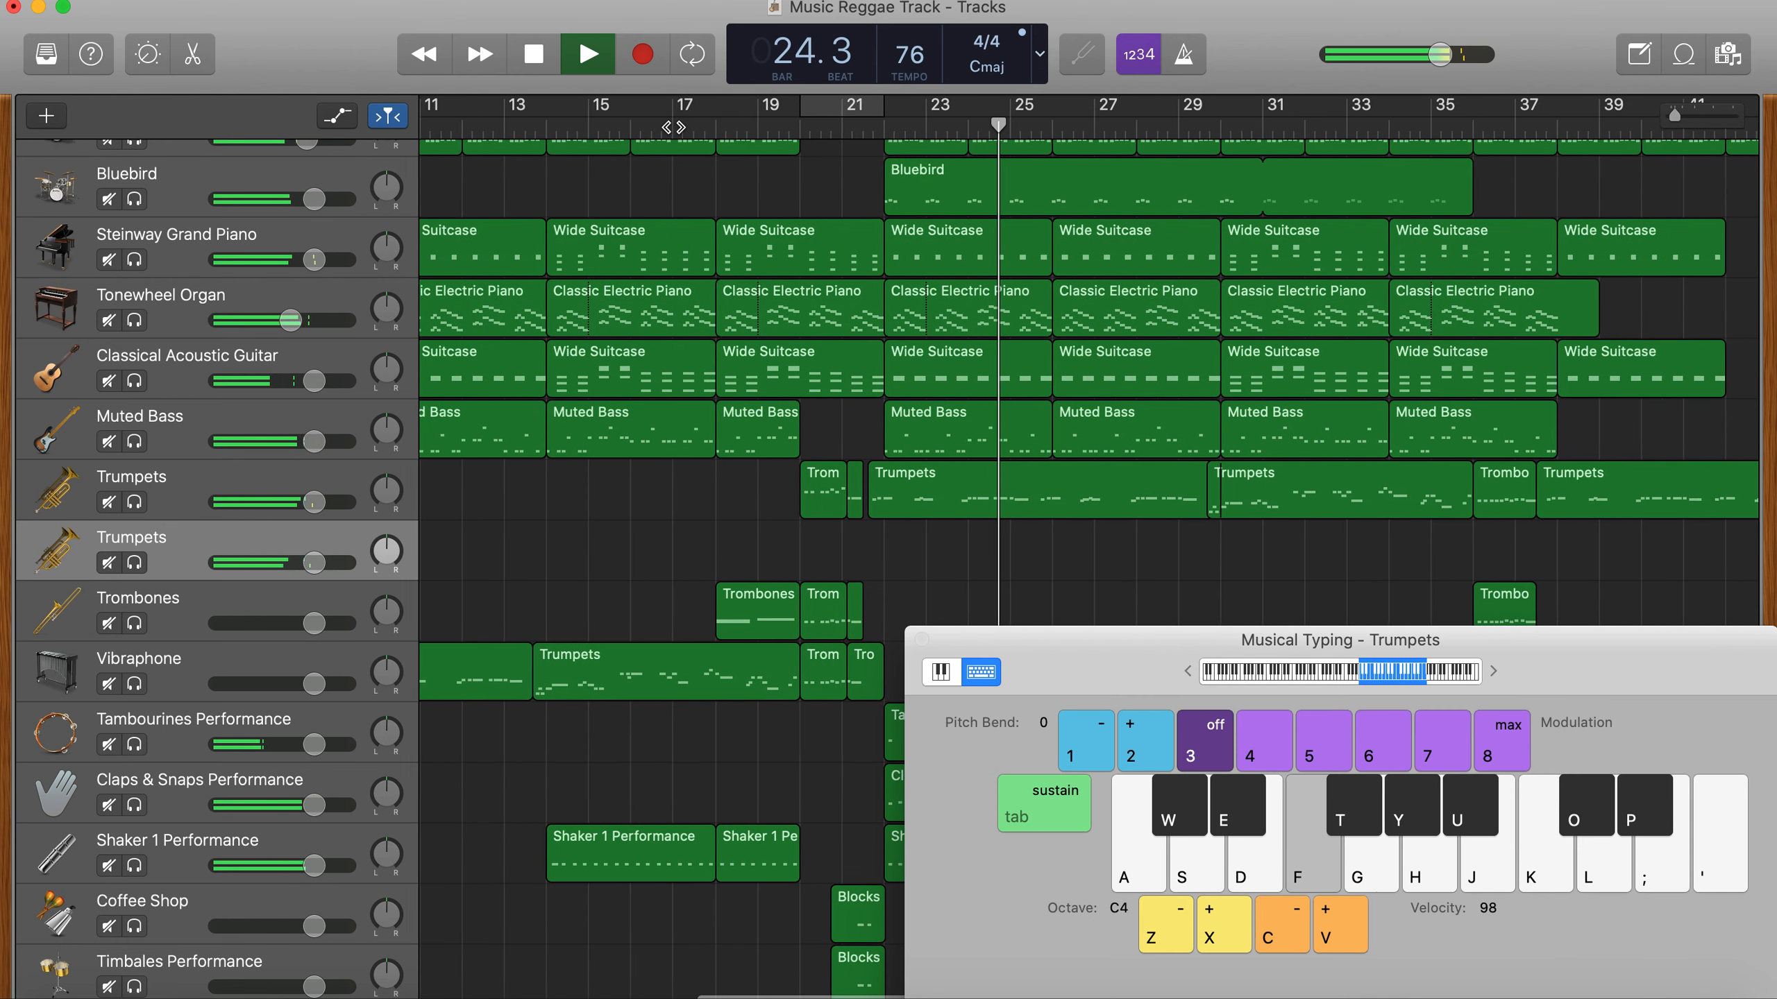
key(d)
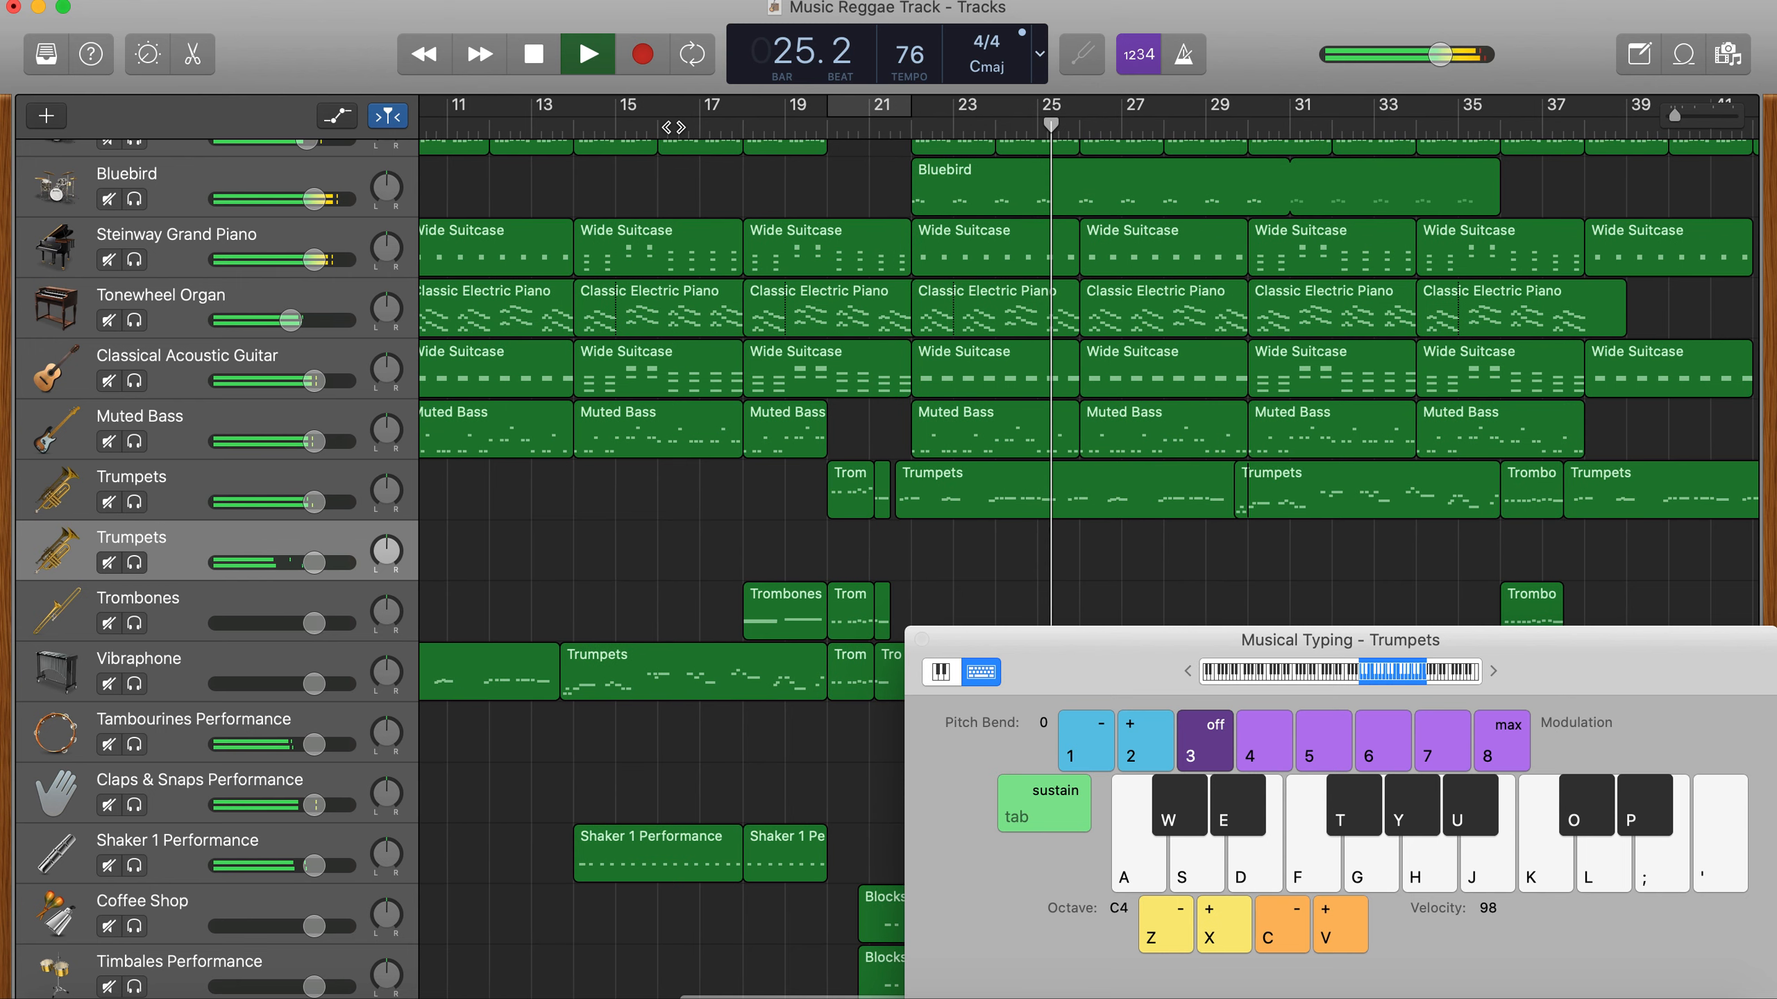
key(space)
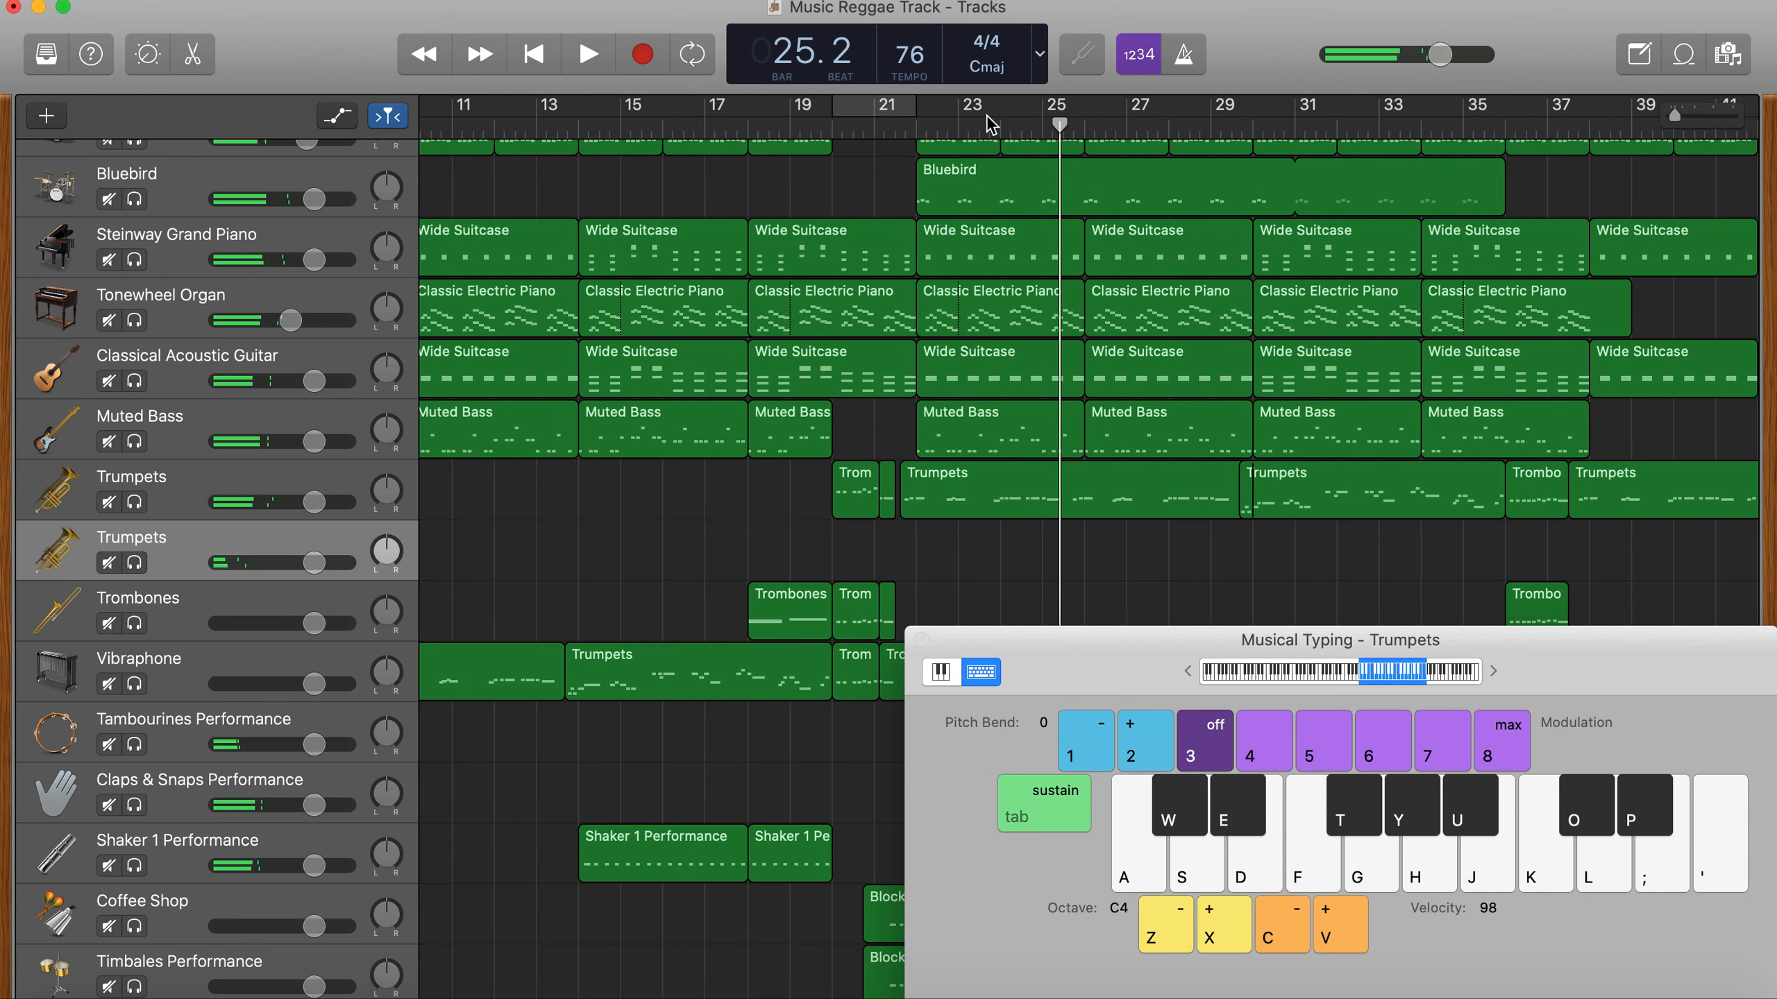
click(965, 124)
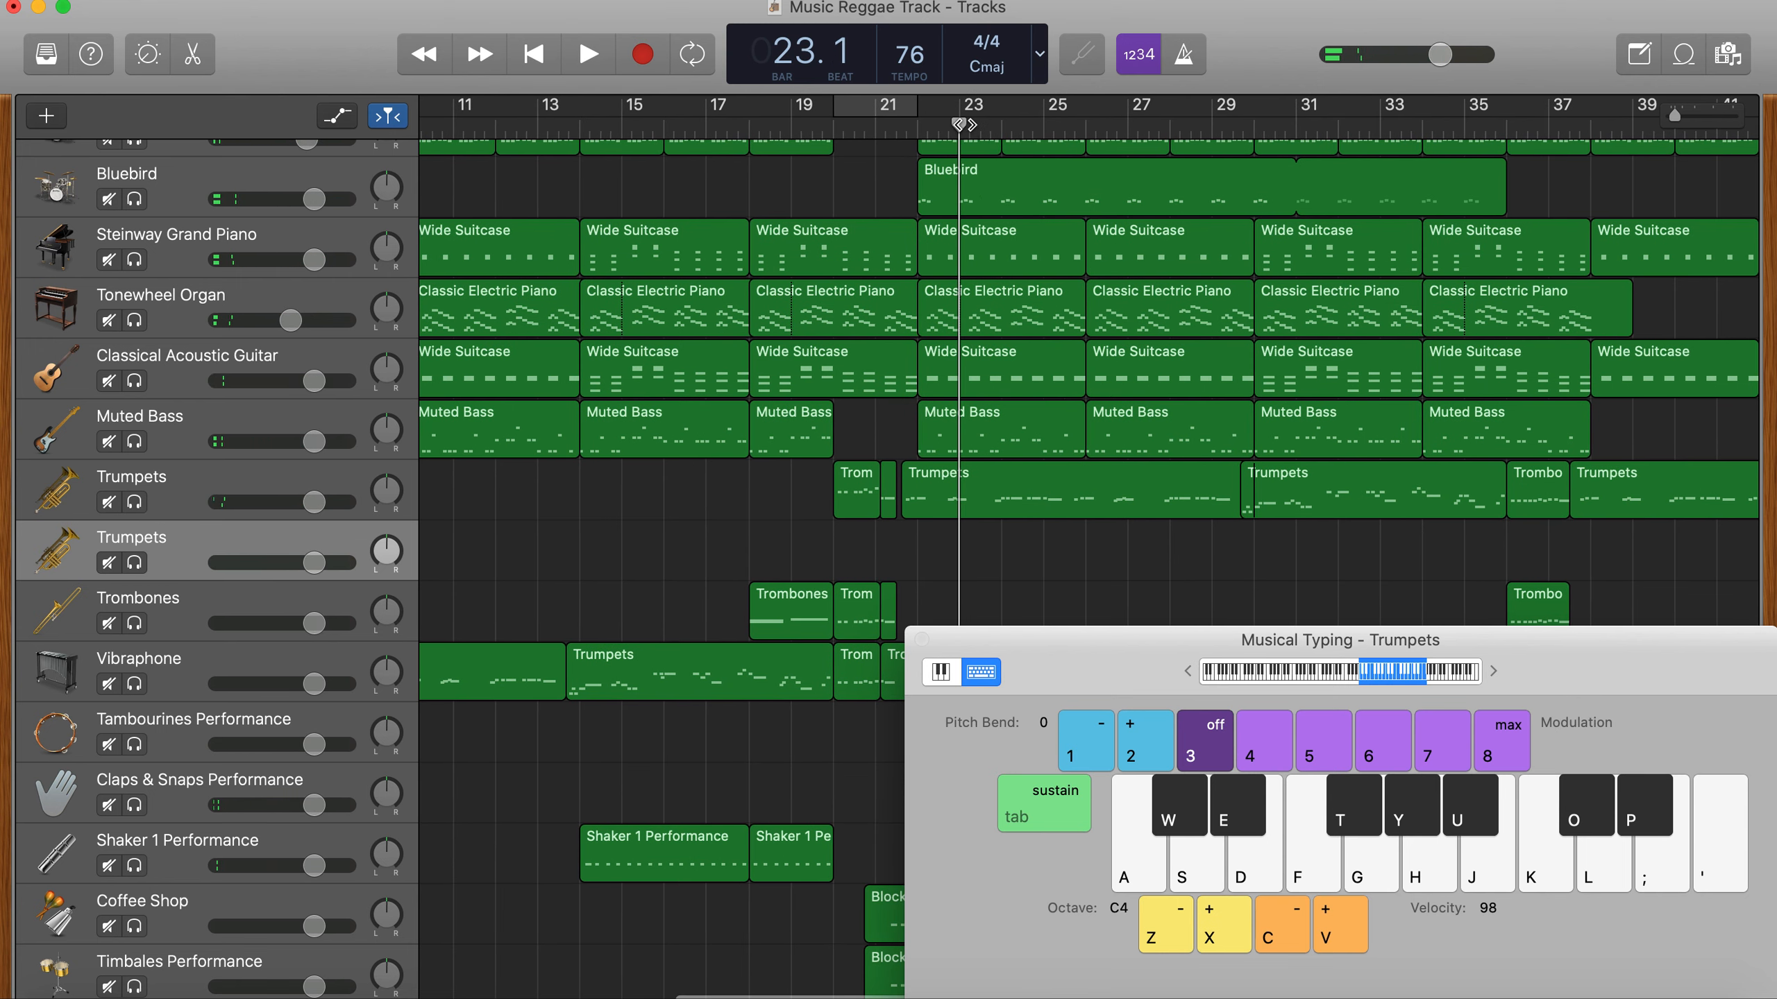
- Try recording a trumpet harmony take from bar 22 with the notes E, F and G, and delete the take
drag(1041, 738, 882, 784)
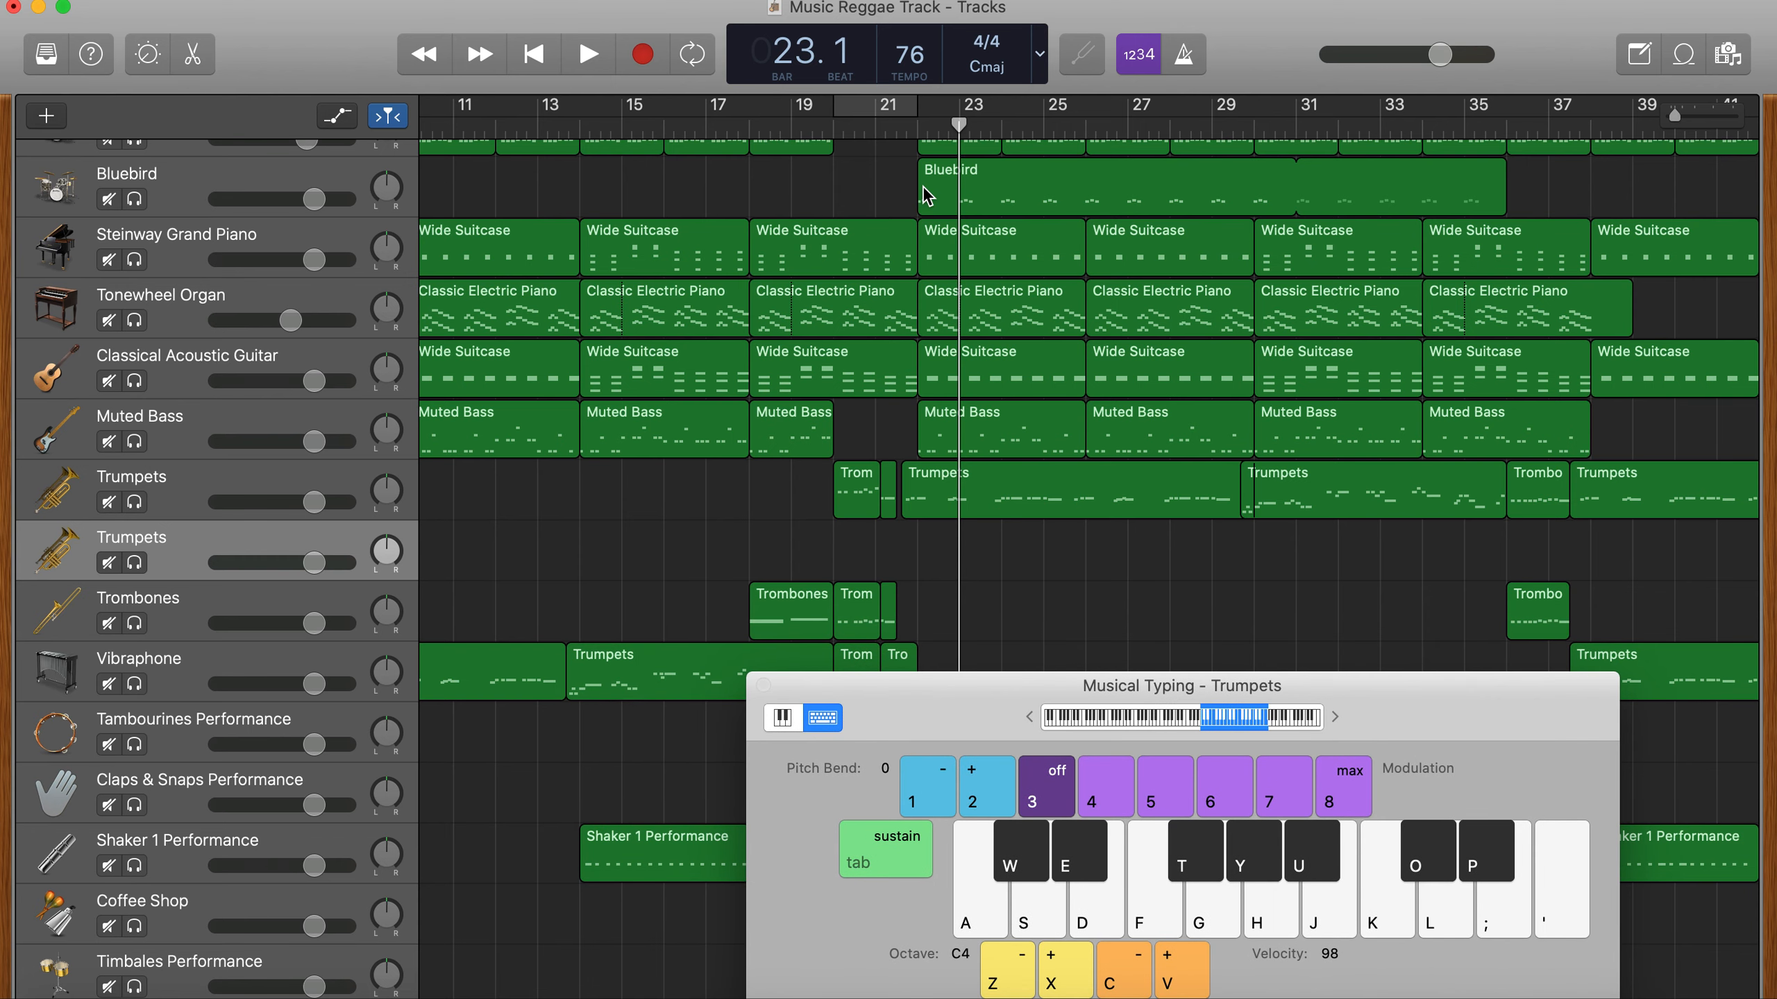
click(918, 123)
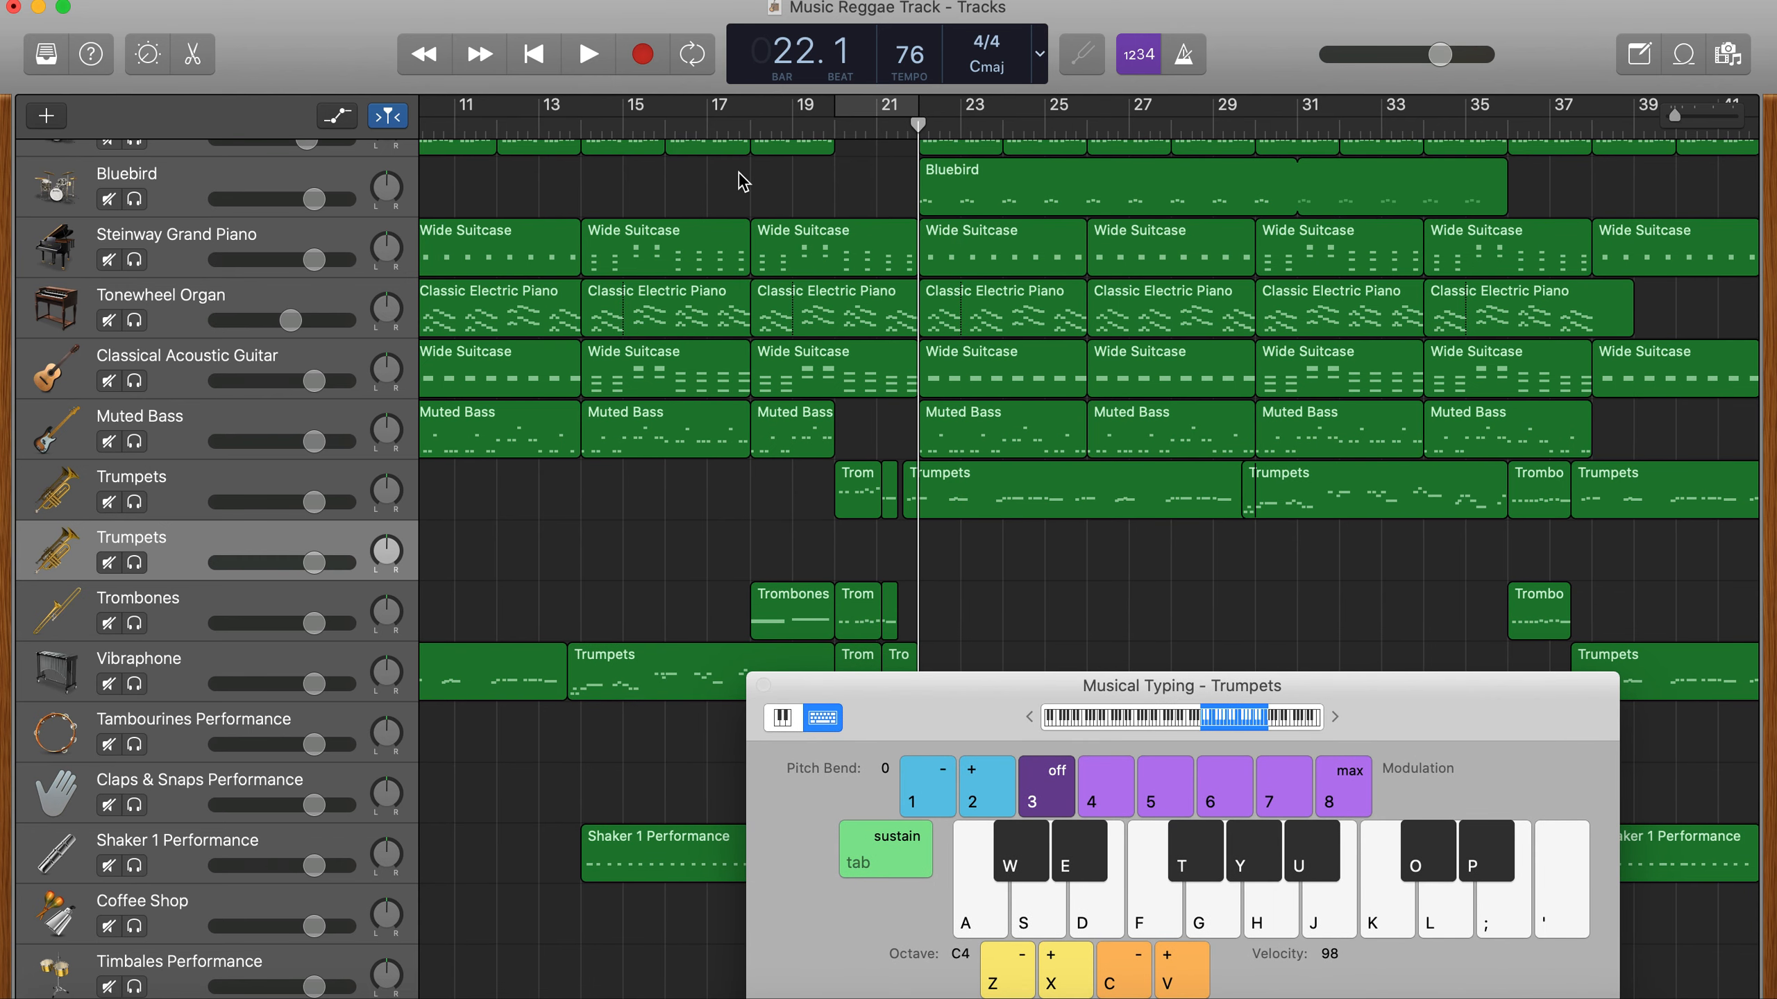
click(642, 61)
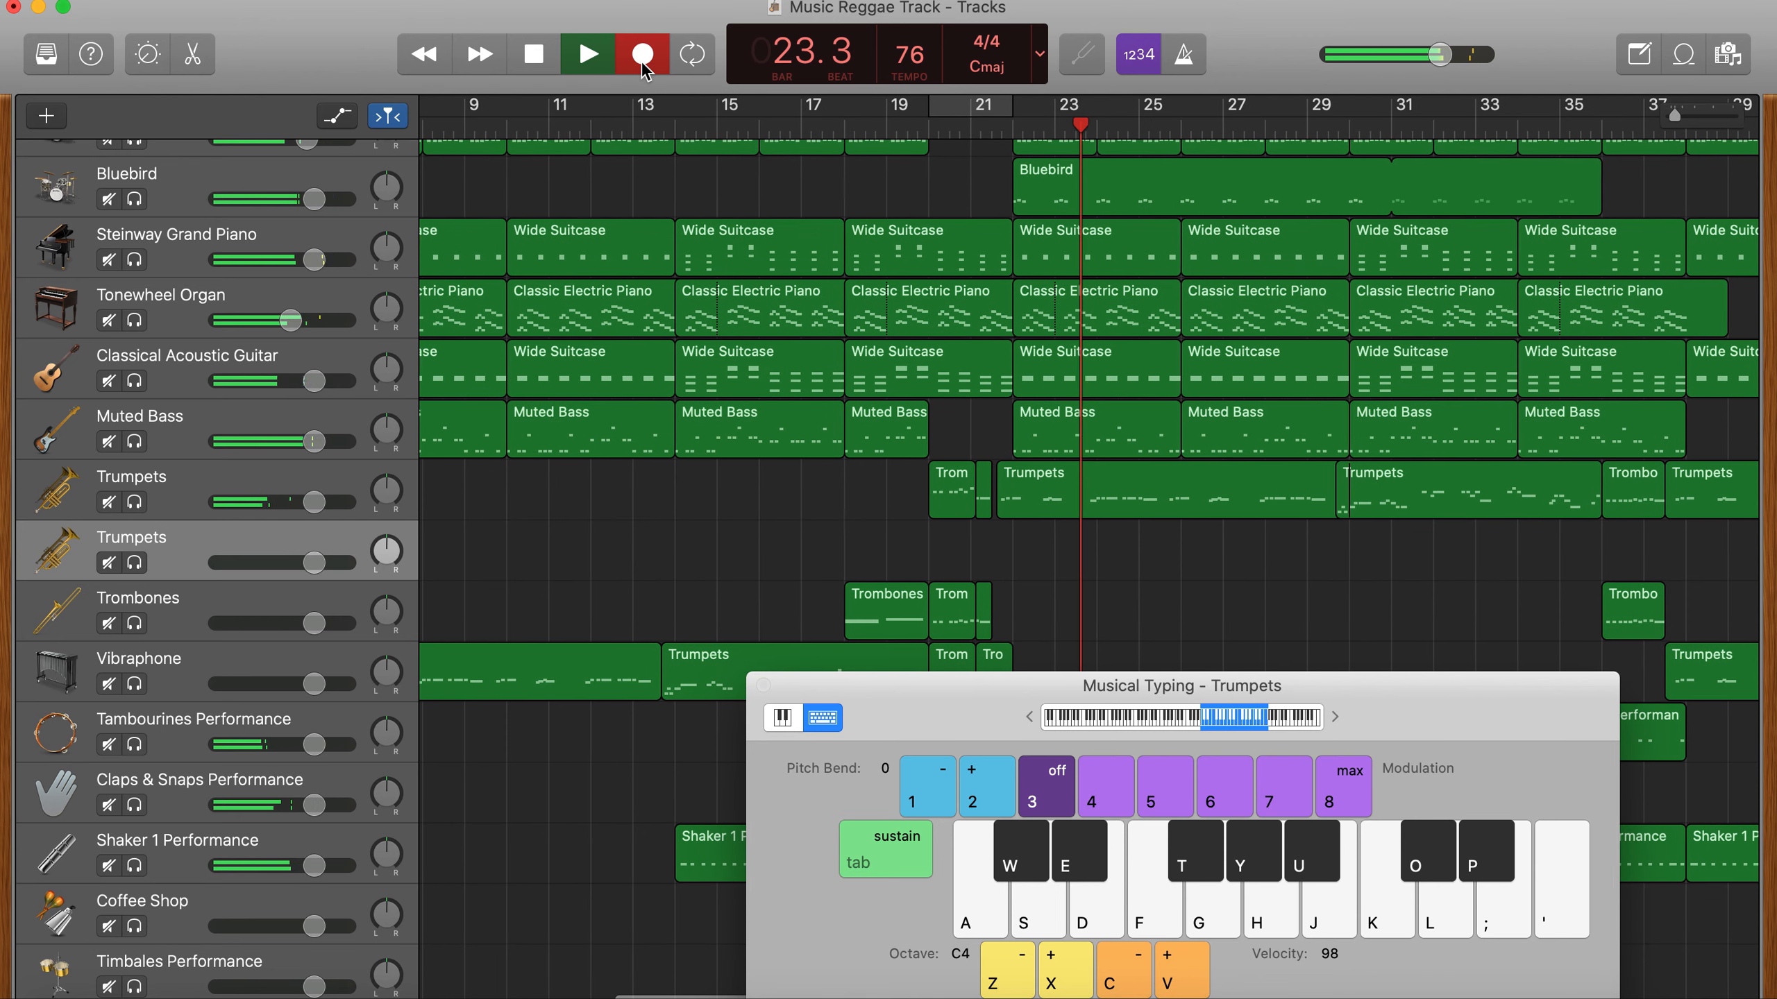
key(d)
key(f)
key(f)
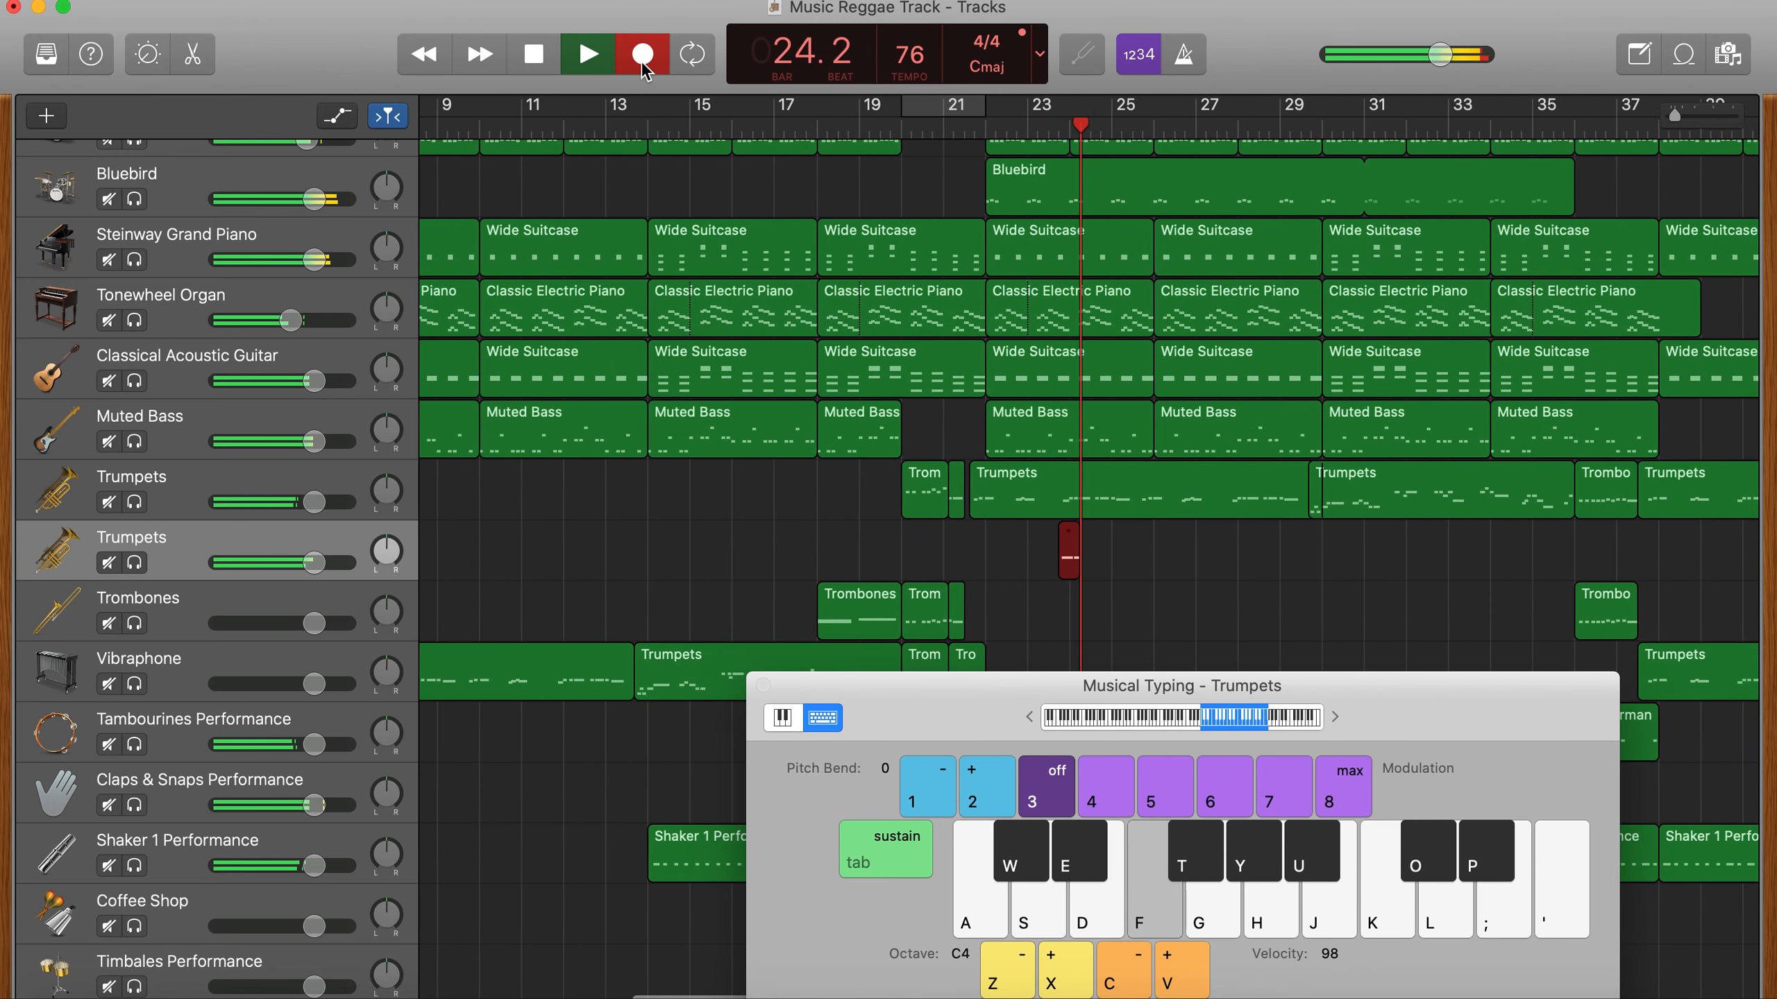
key(f)
key(g)
key(f)
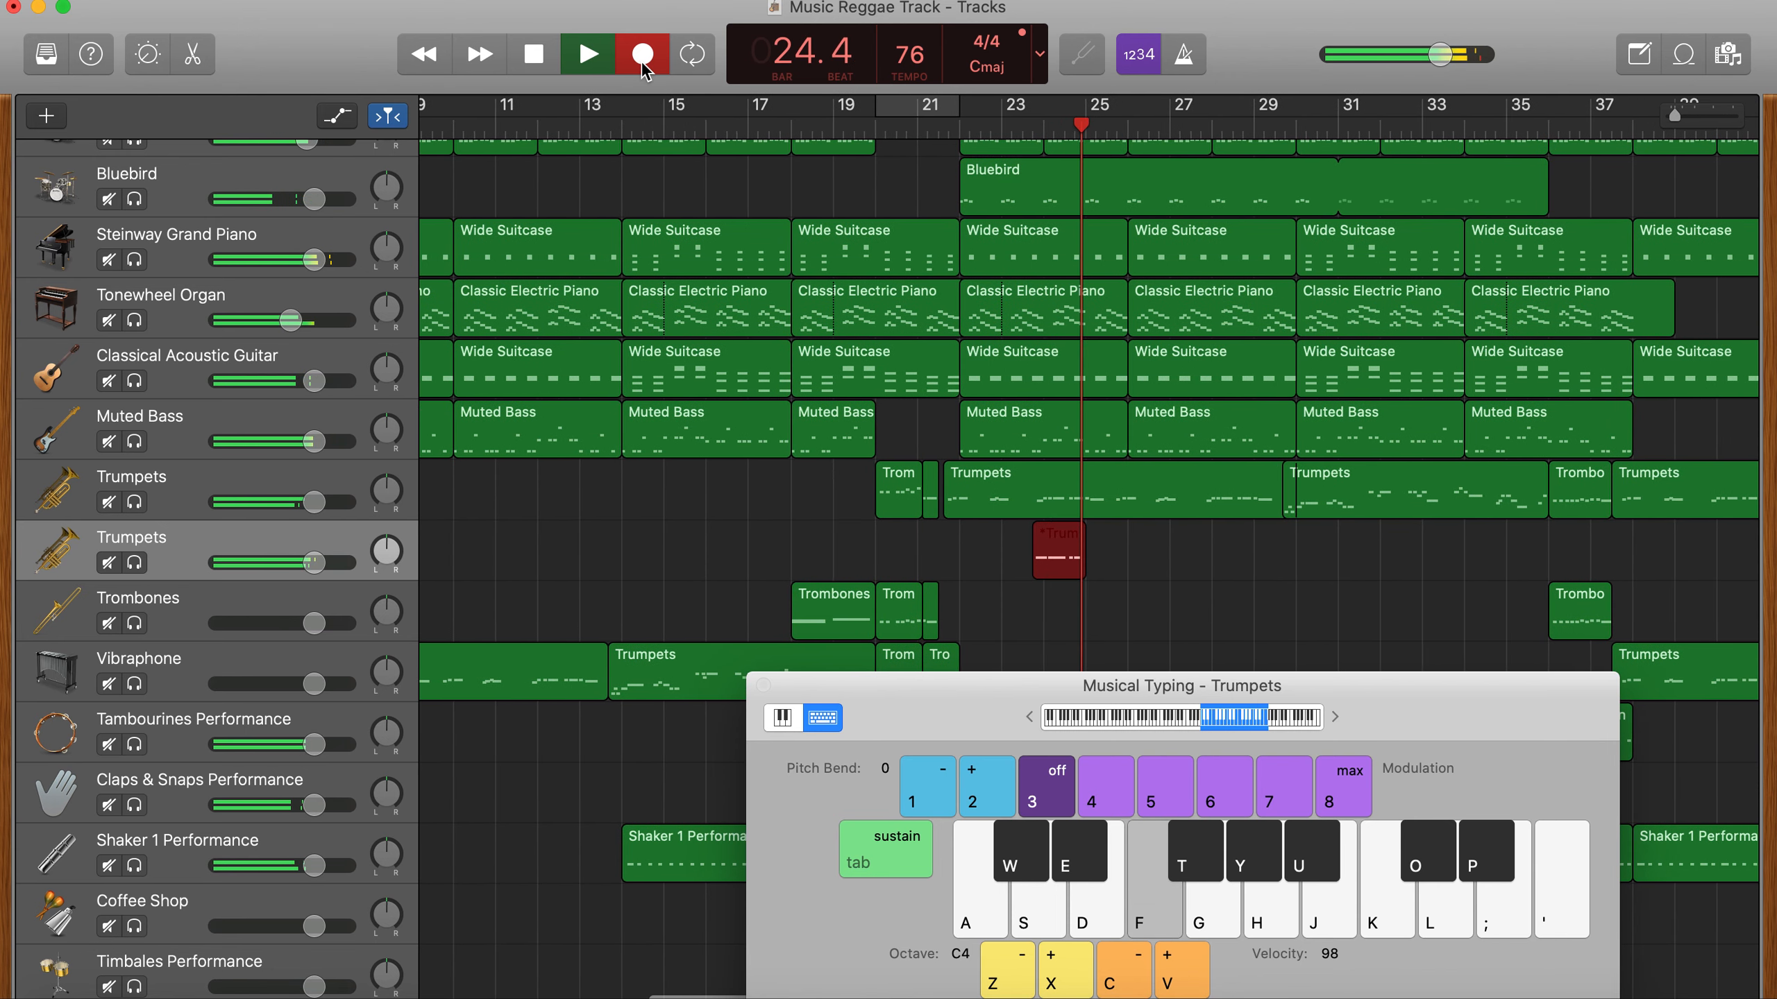
key(d)
key(space)
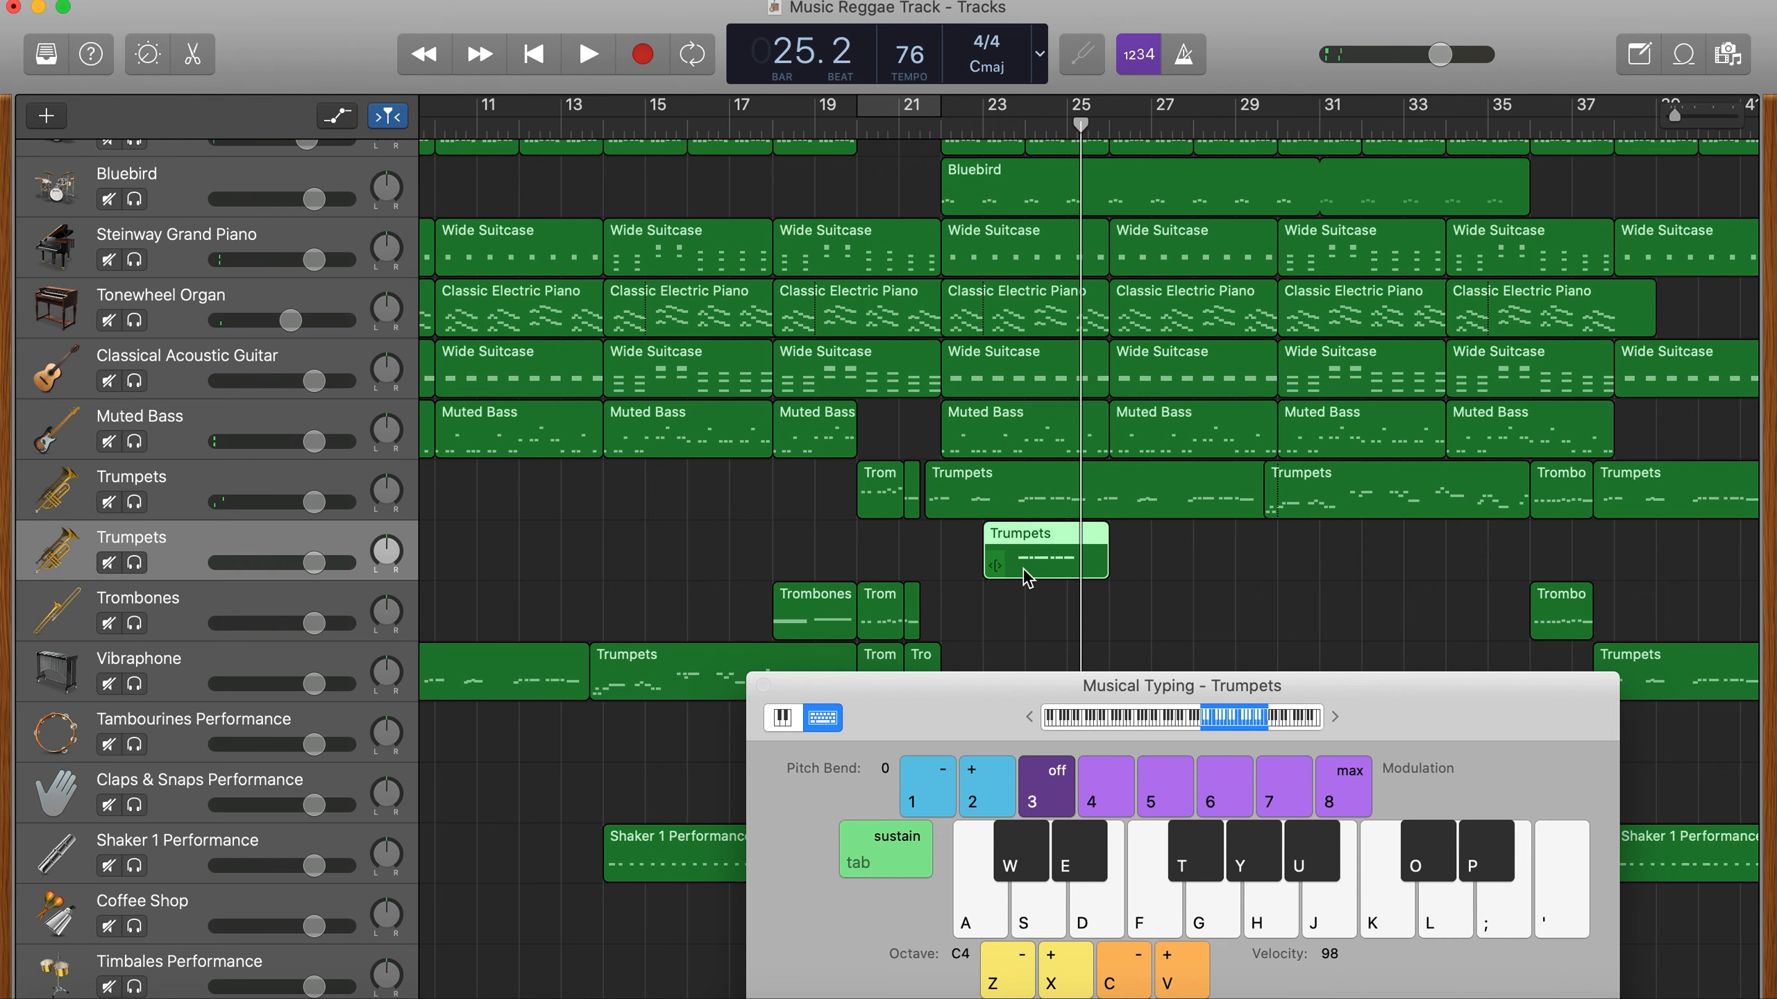
key(Delete)
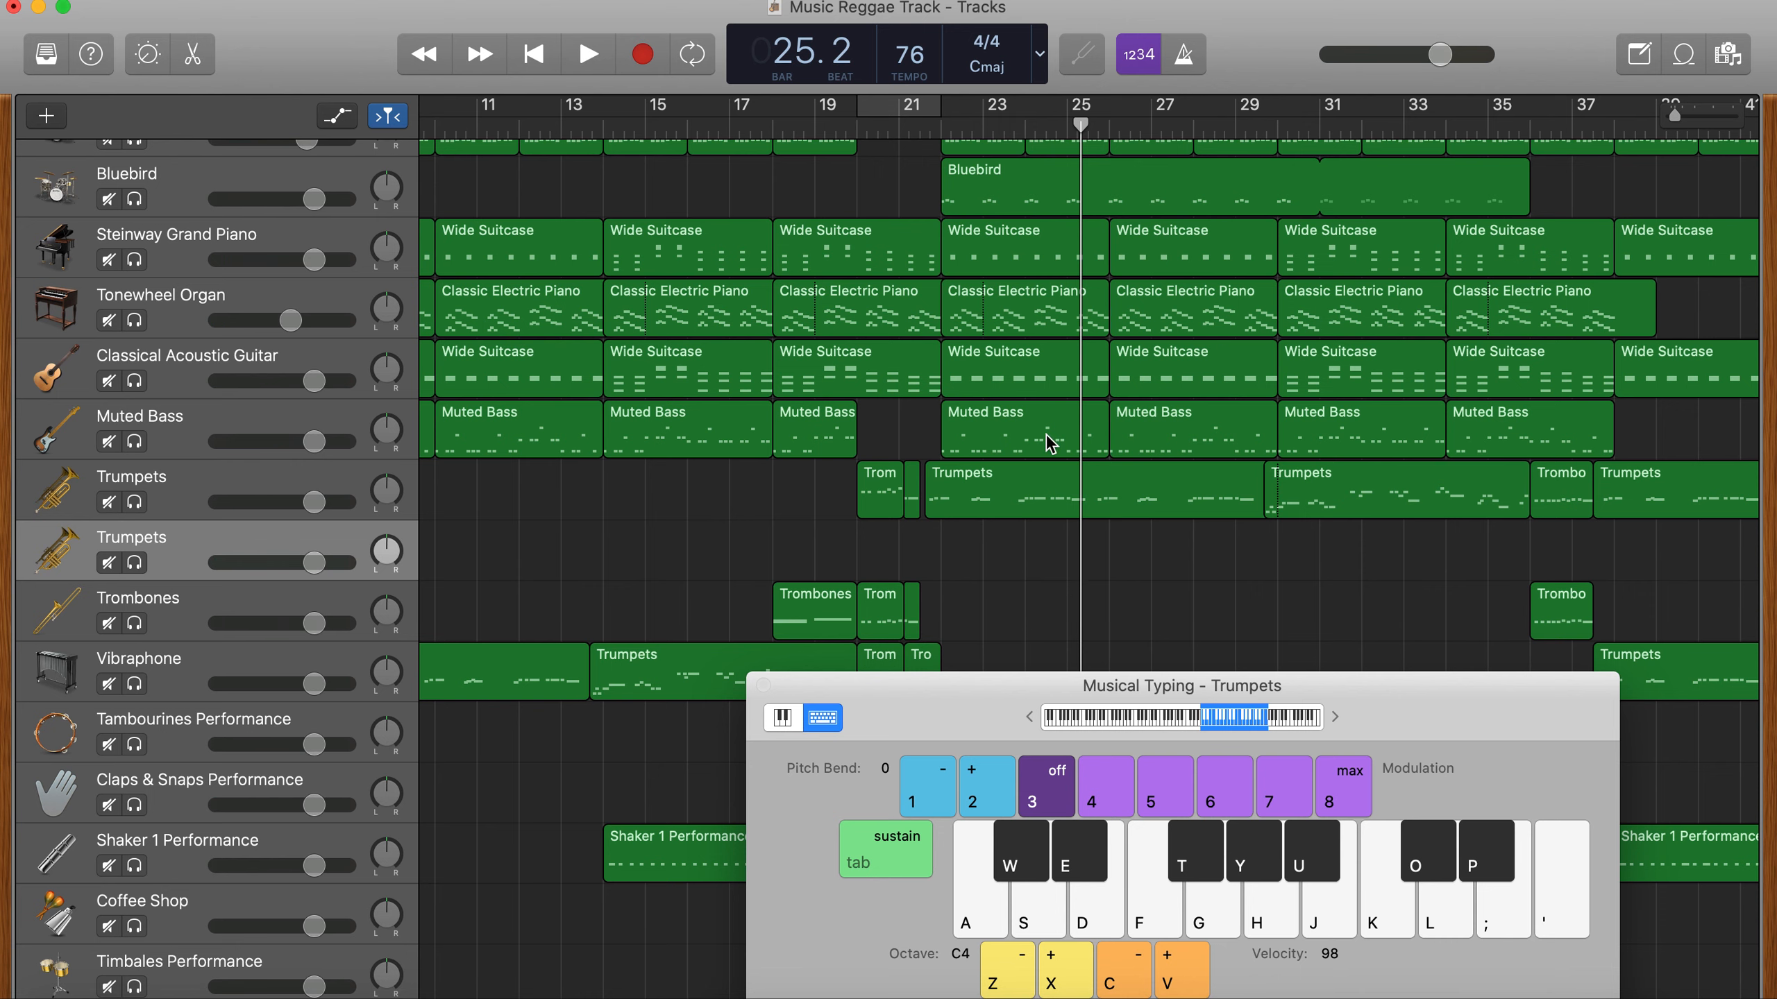
- Split the upper Trumpets region at 23.4 and 25.3 to isolate the phrase leading into bar 24
drag(1019, 124, 1014, 124)
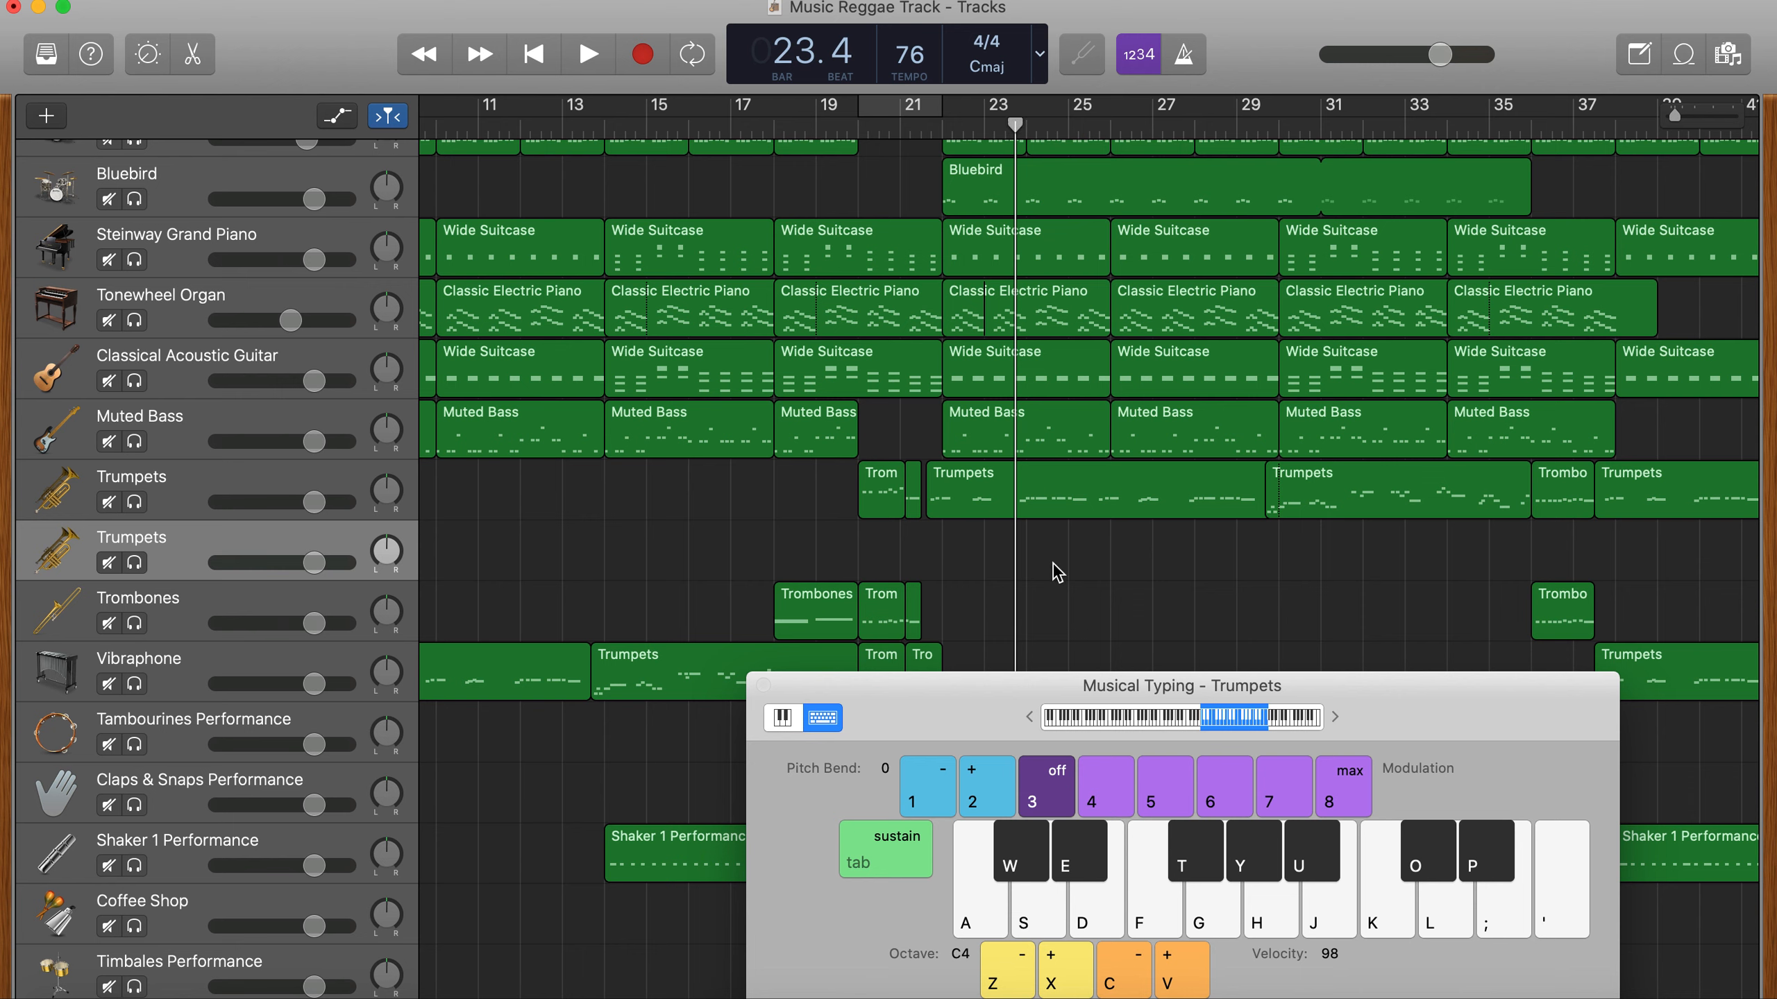
click(1042, 483)
key(super+t)
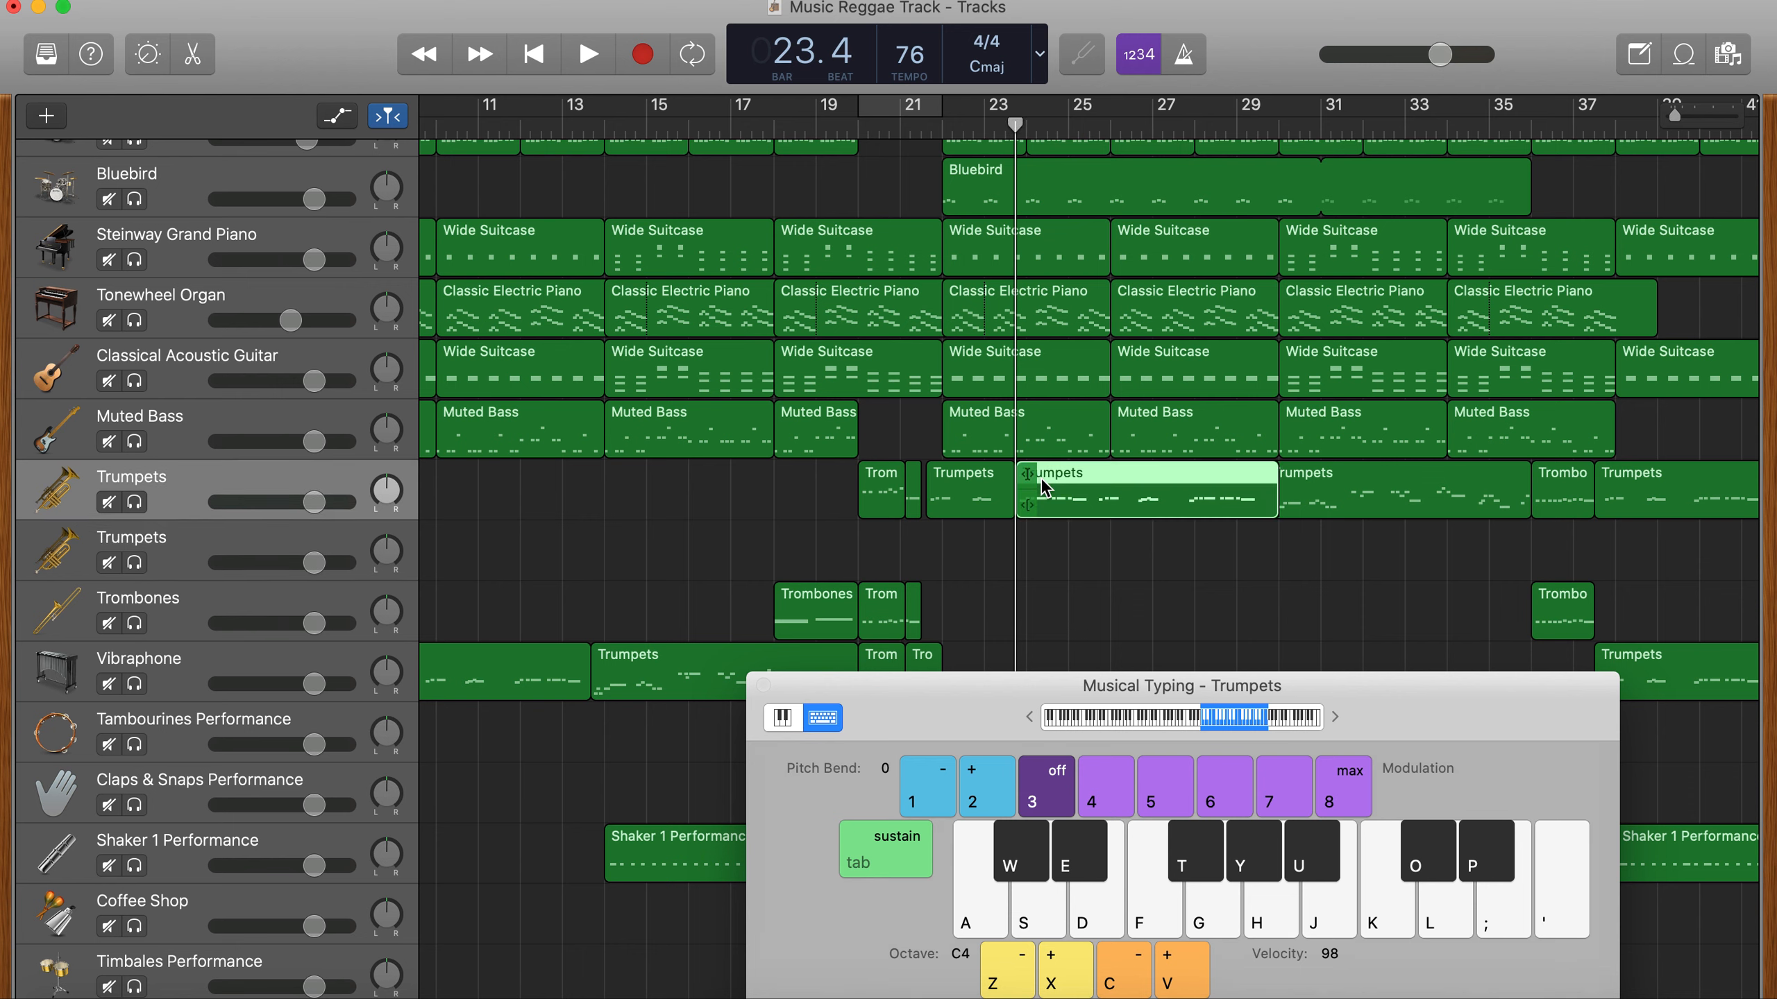
drag(1077, 134, 1092, 135)
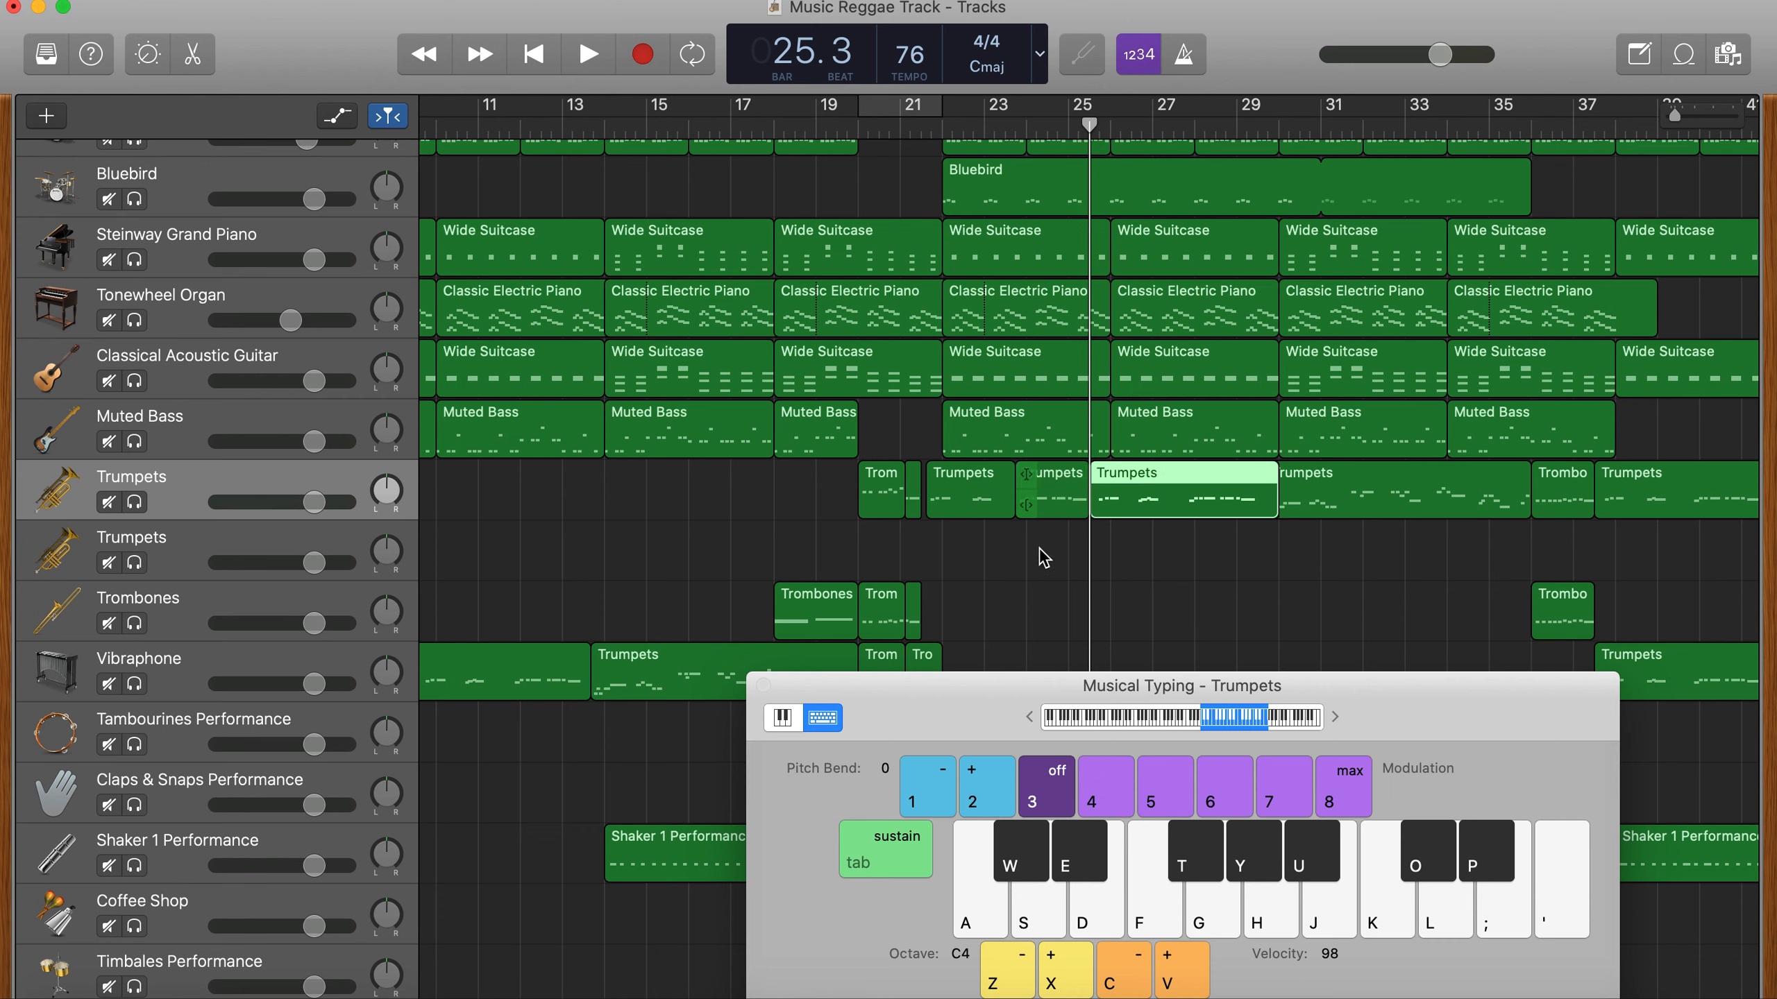
- Copy the isolated phrase straight down onto the empty Trumpets track and open the copy in the piano roll editor
drag(1052, 492, 1048, 543)
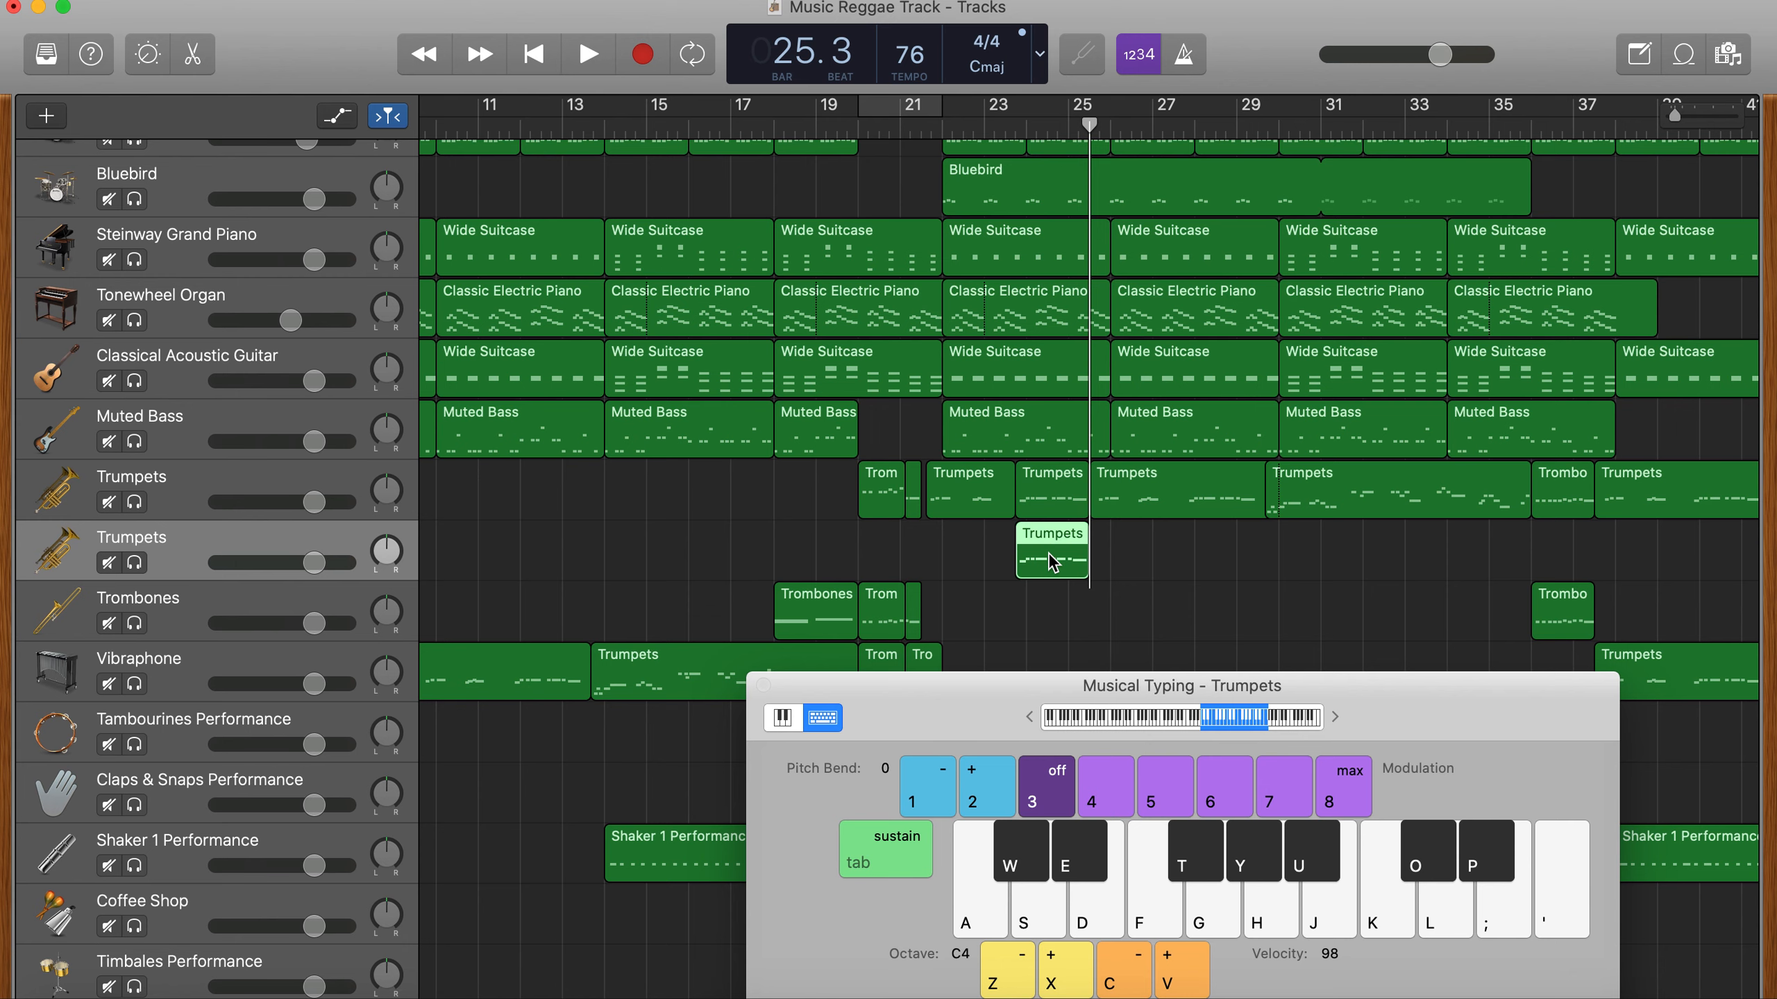
click(762, 684)
key(e)
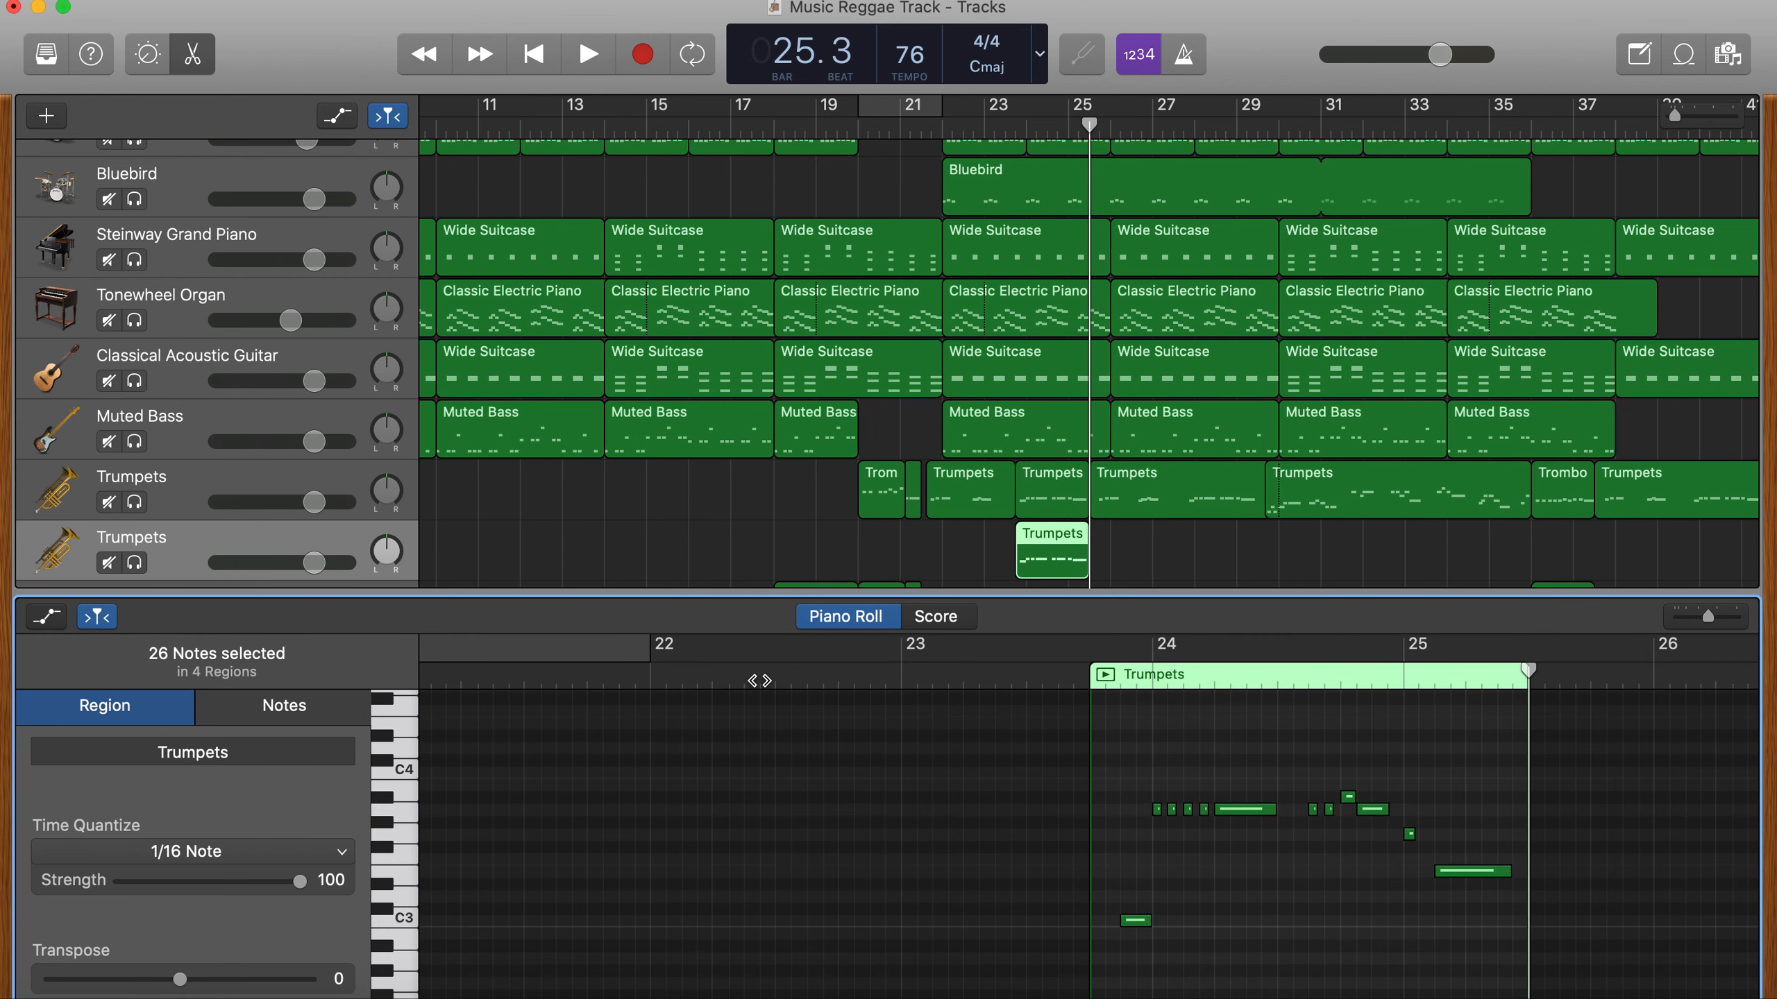
- Try transposing all notes of the copied phrase up five semitones and return them to their original pitch
drag(1479, 970, 1287, 853)
drag(1132, 776, 1128, 764)
drag(1133, 921, 1140, 862)
click(1150, 859)
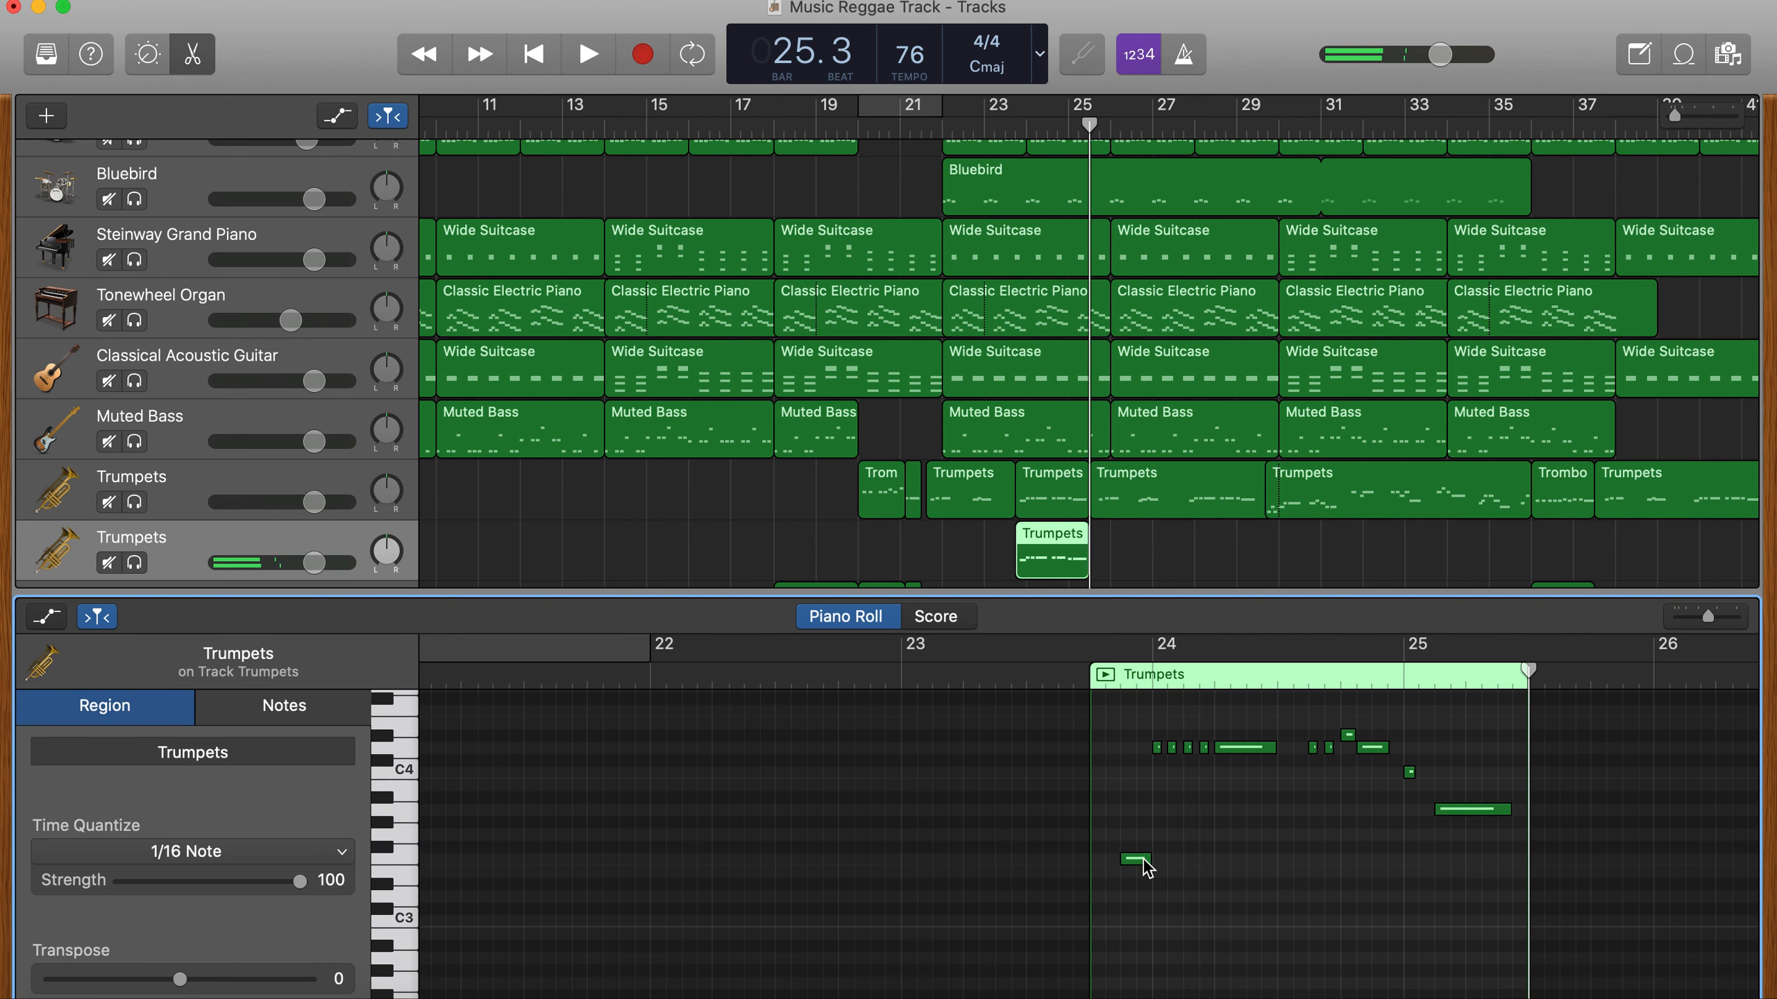
click(1137, 861)
click(1213, 847)
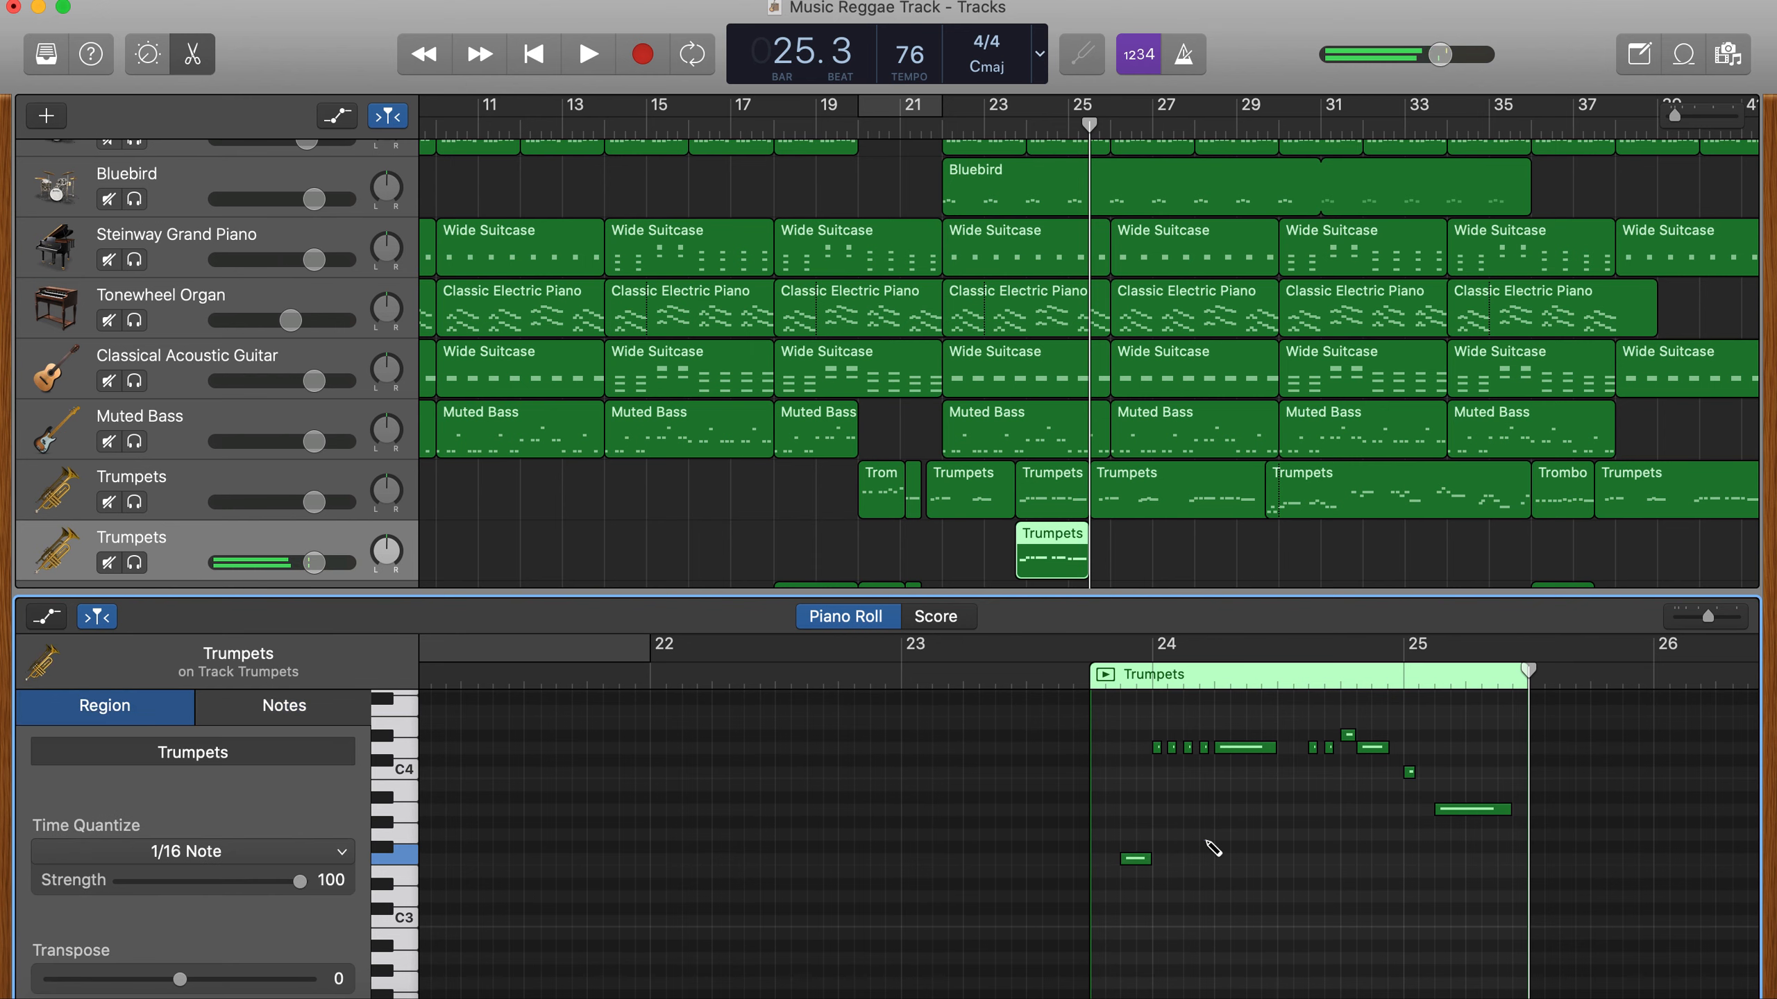
key(super+a)
drag(1133, 866, 1133, 924)
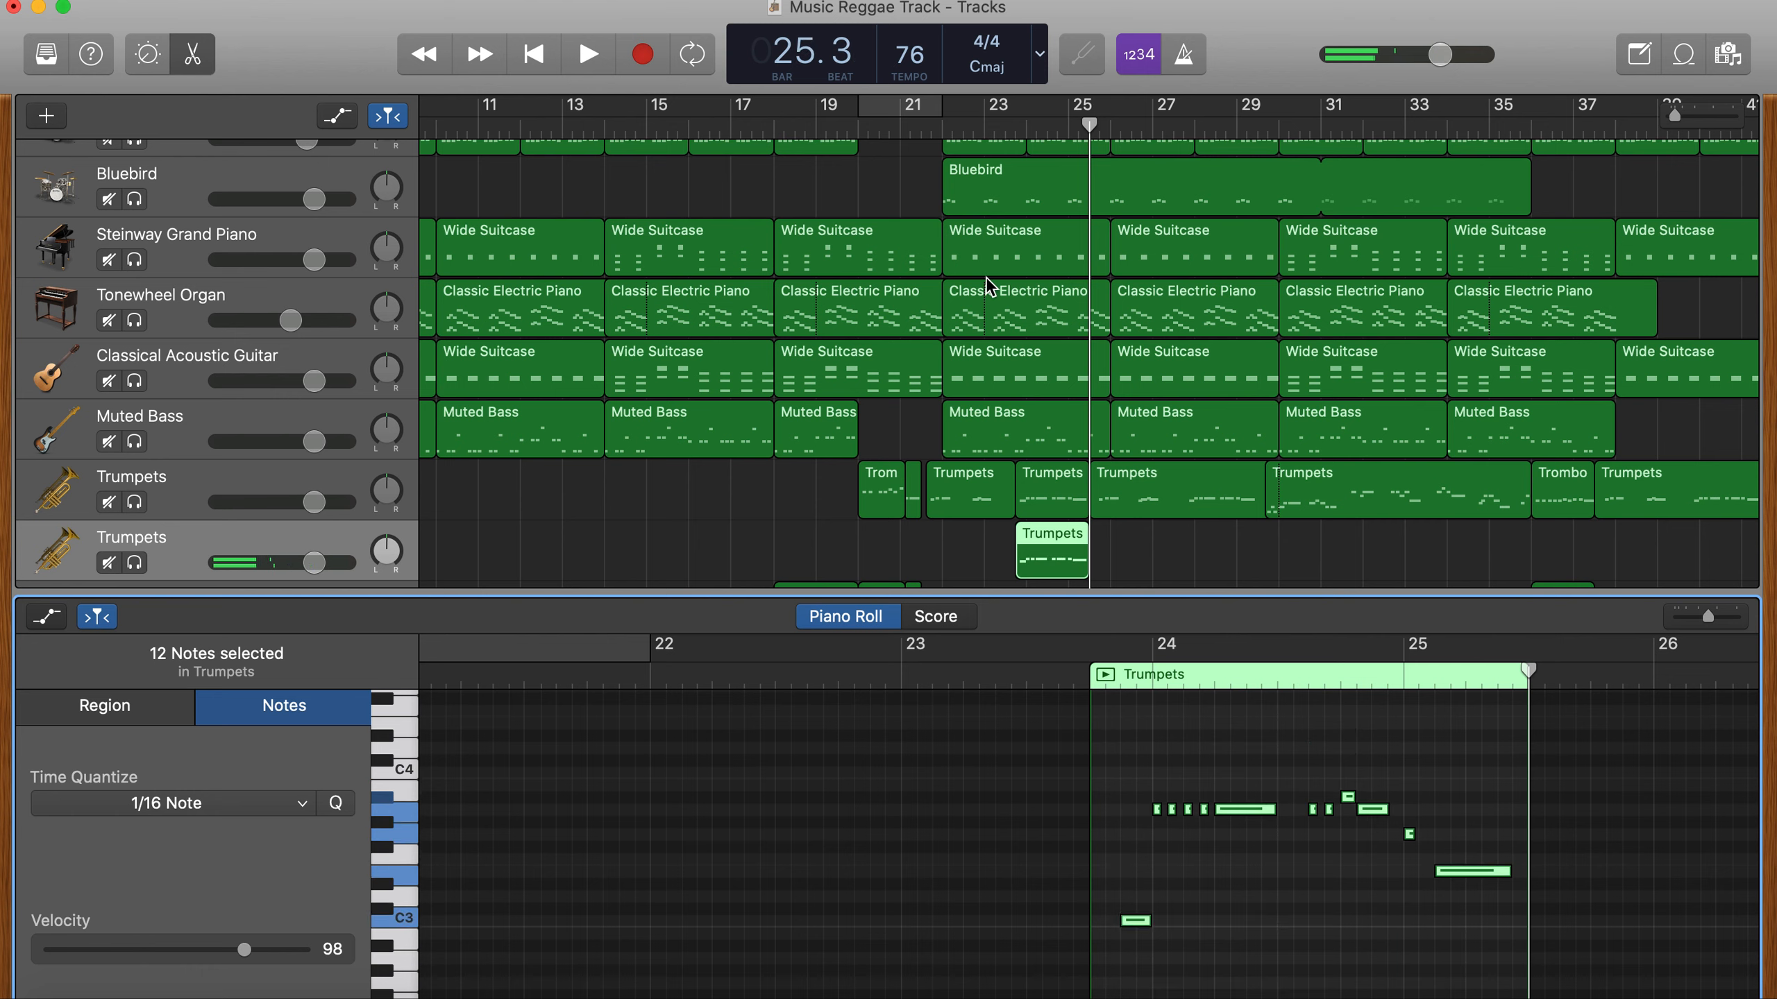
- Set a cycle area from bar 24 to bar 26 and play the doubled trumpet phrase
drag(1034, 108, 1091, 120)
key(space)
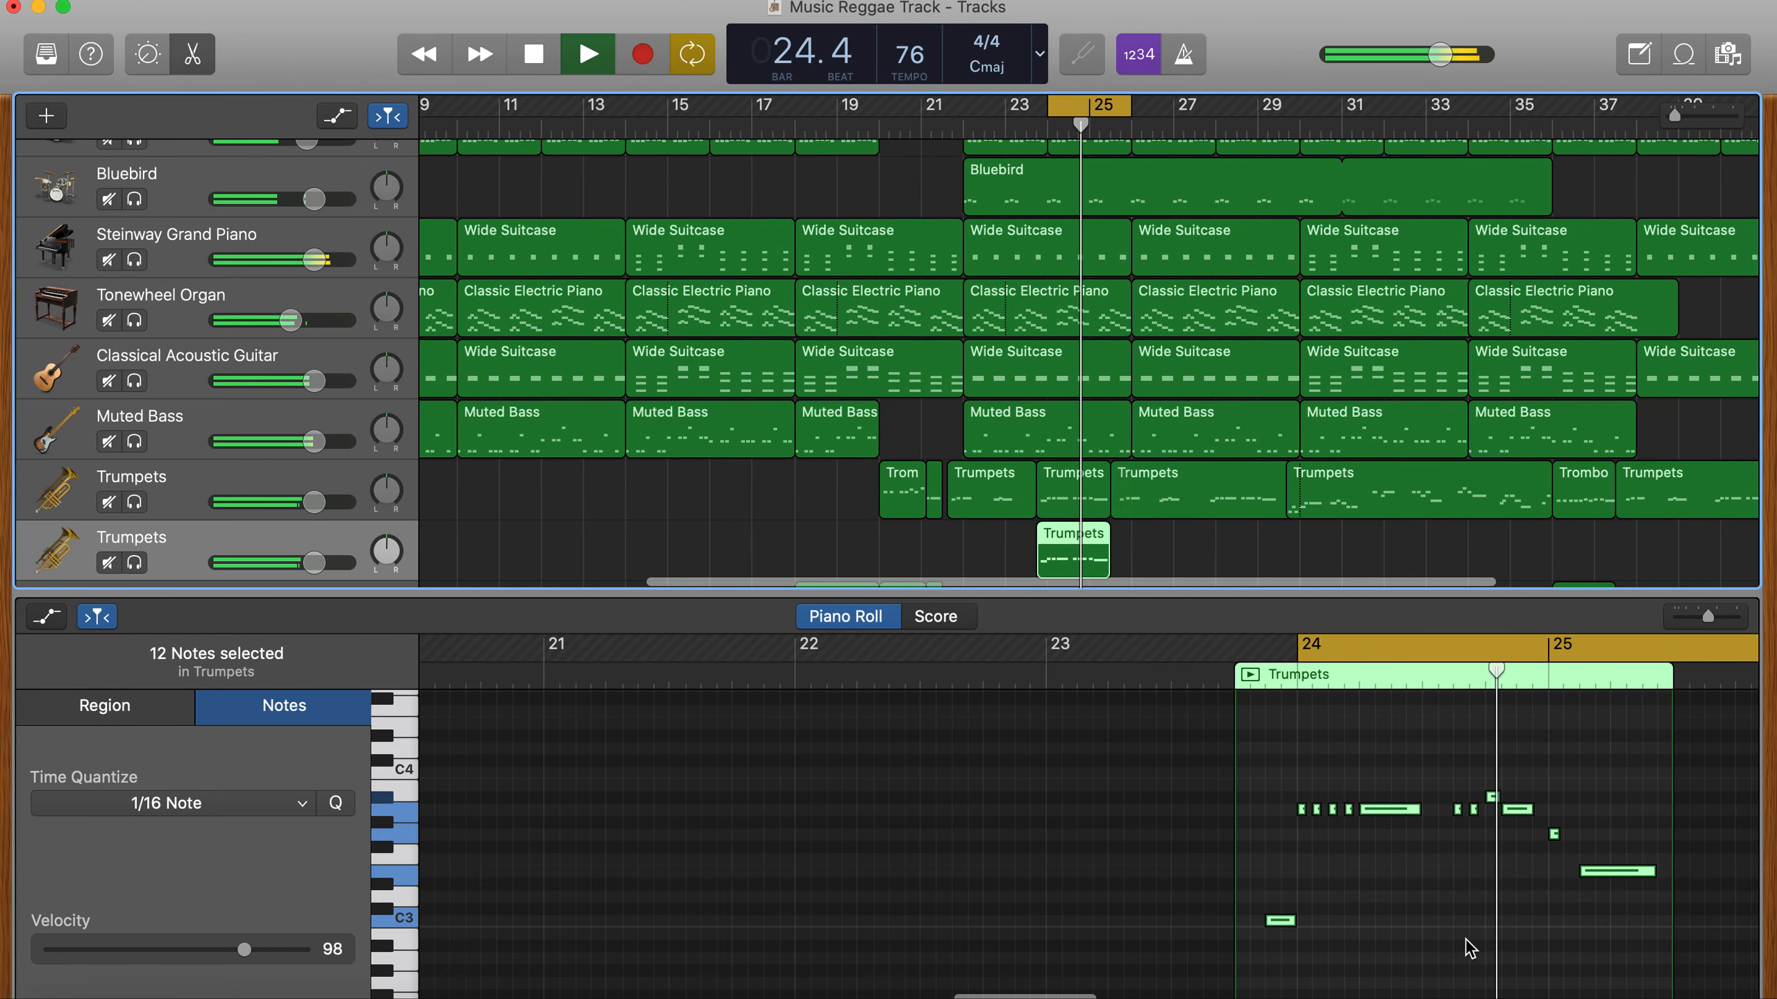
key(space)
- Try raising the five notes at the start of bar 24 to C4 and audition them over the cycle
scroll(1382, 843, up, 1)
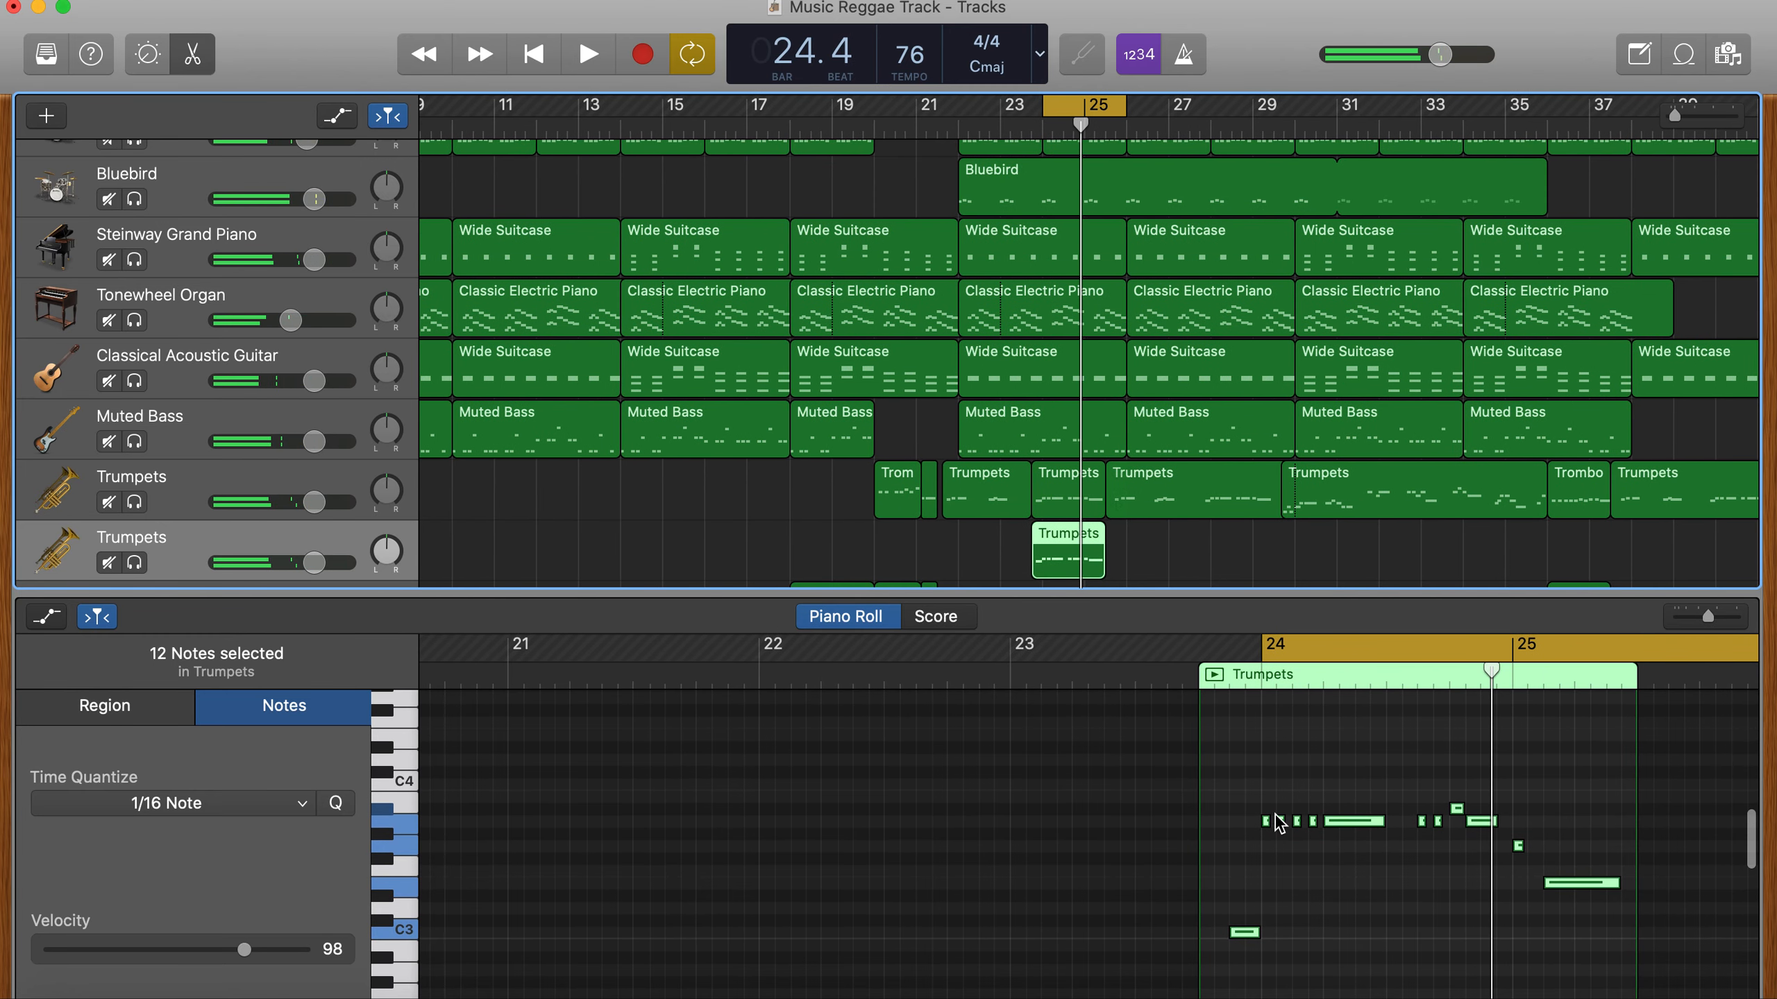
drag(1263, 807, 1338, 797)
key(space)
key(space)
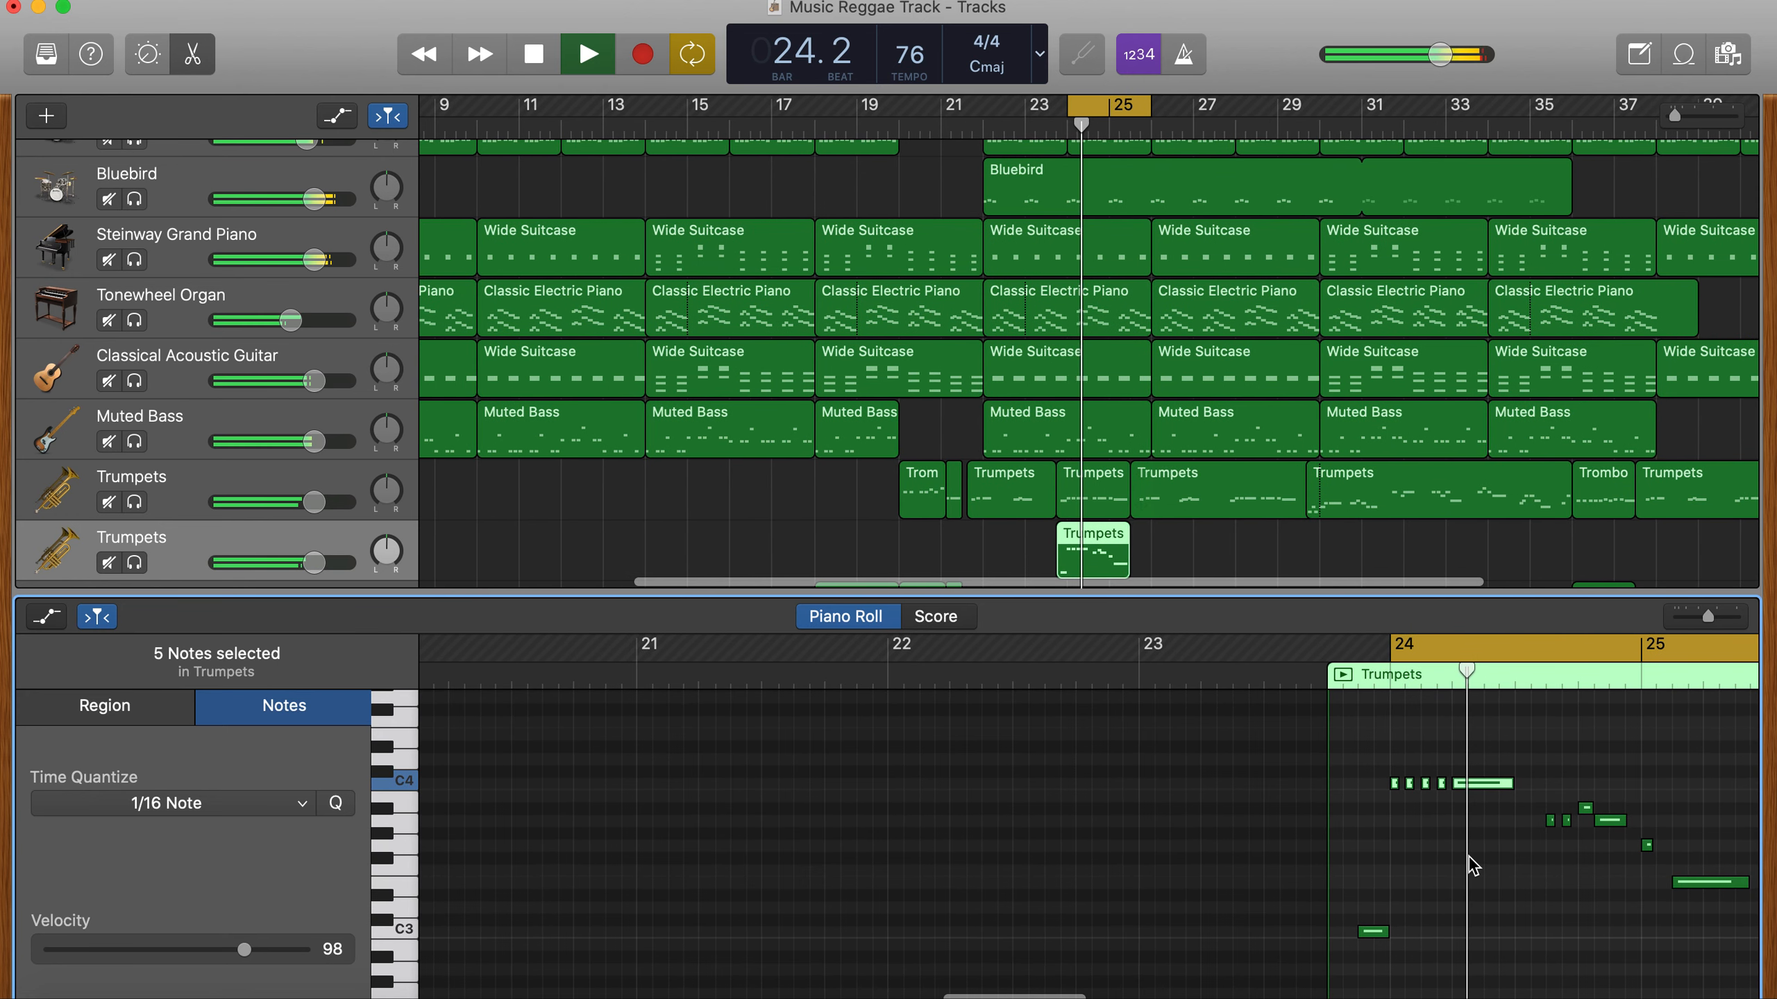
scroll(1462, 875, up, 3)
scroll(1461, 876, right, 2)
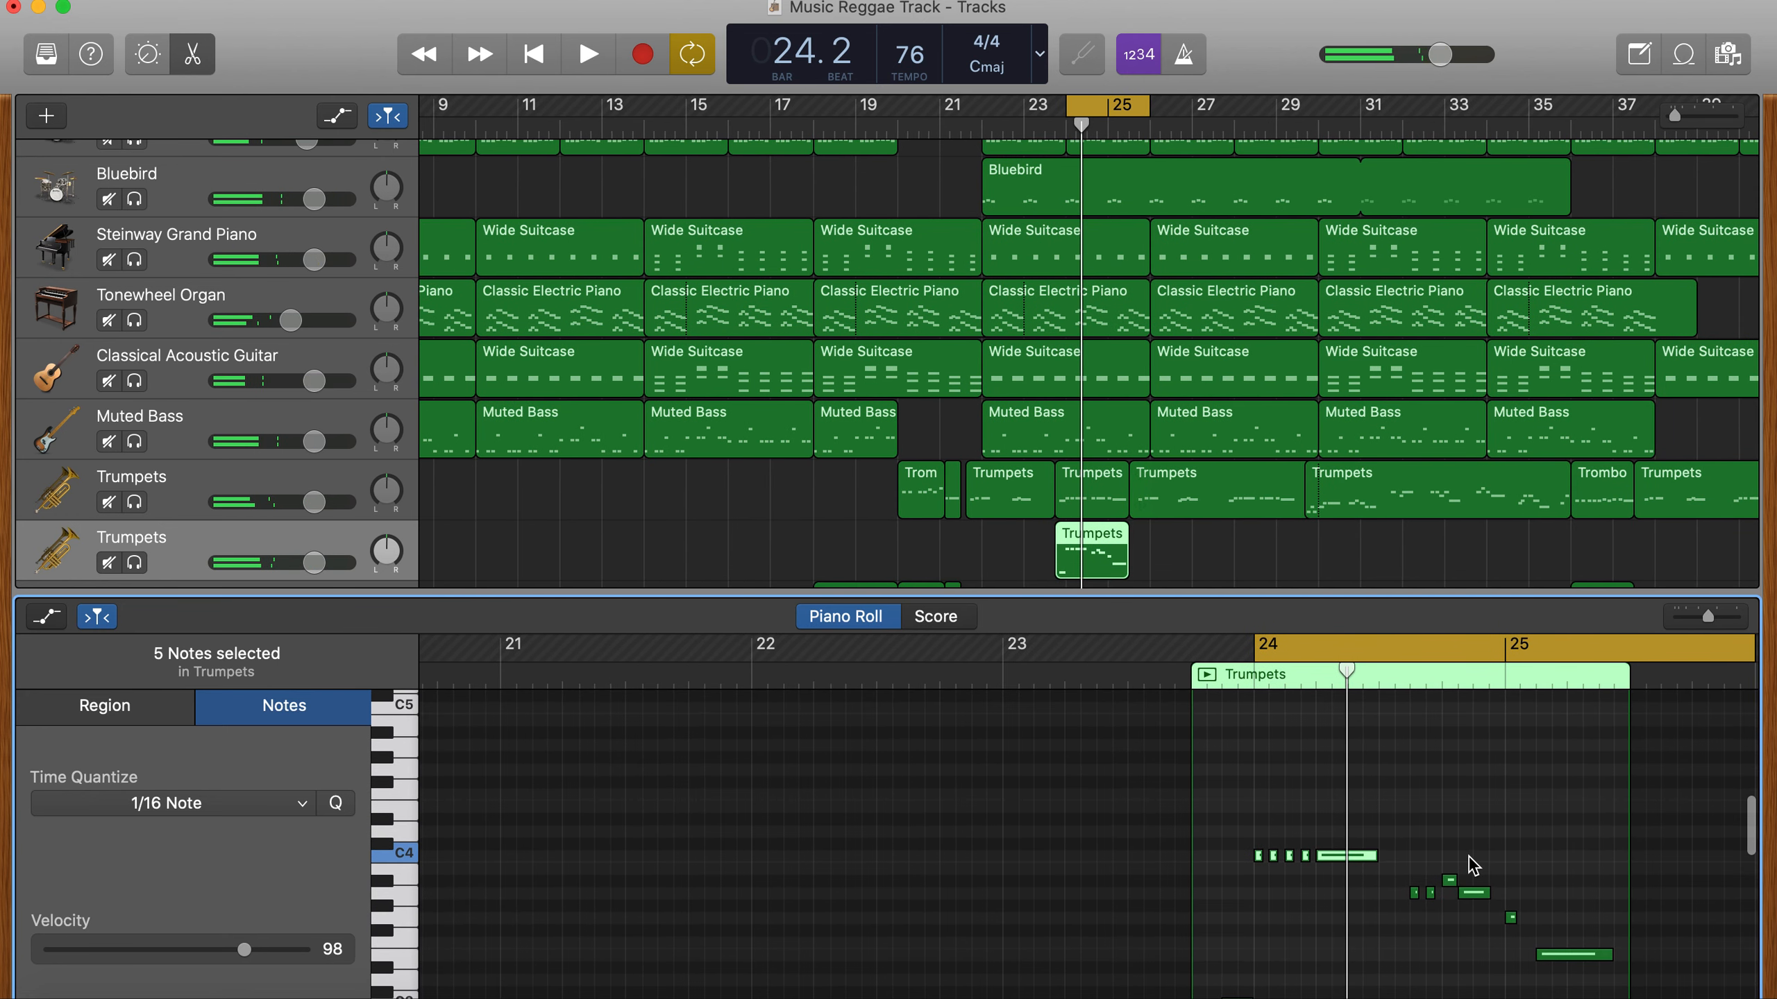
- Try out harmony notes F, G and E with Musical Typing, first alone and over the cycle playback, and close it
key(super+k)
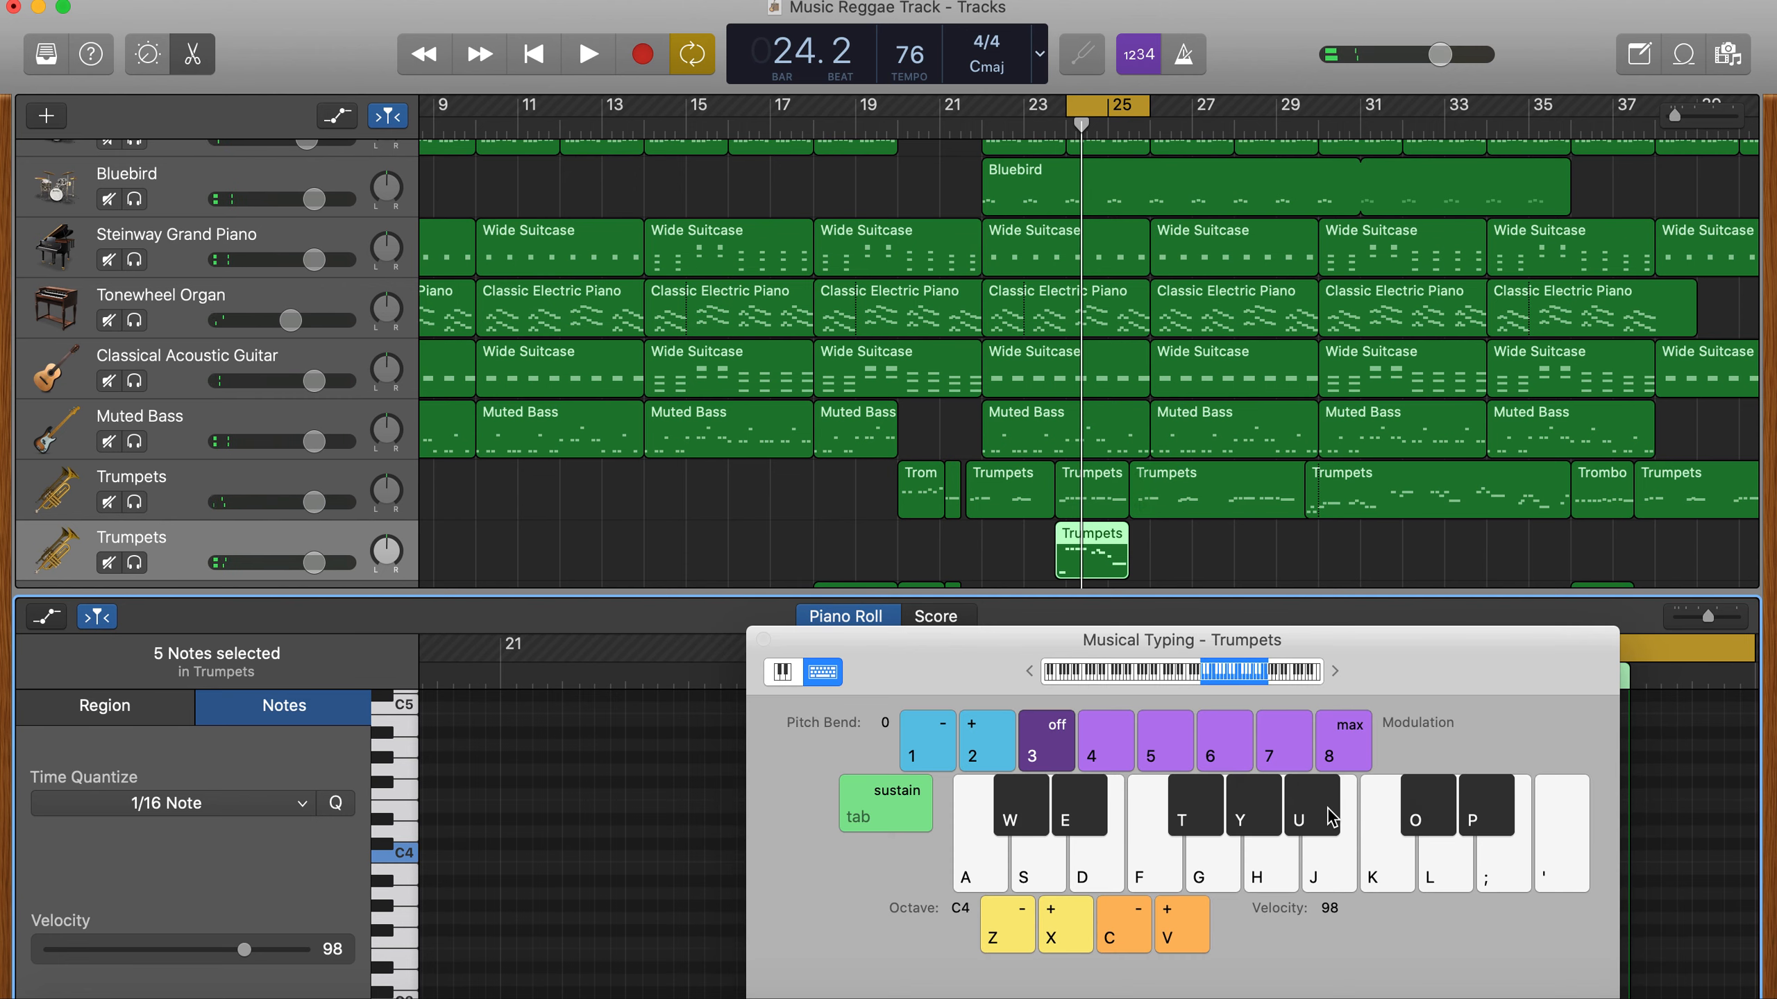
key(f)
key(f)
key(f)
key(g)
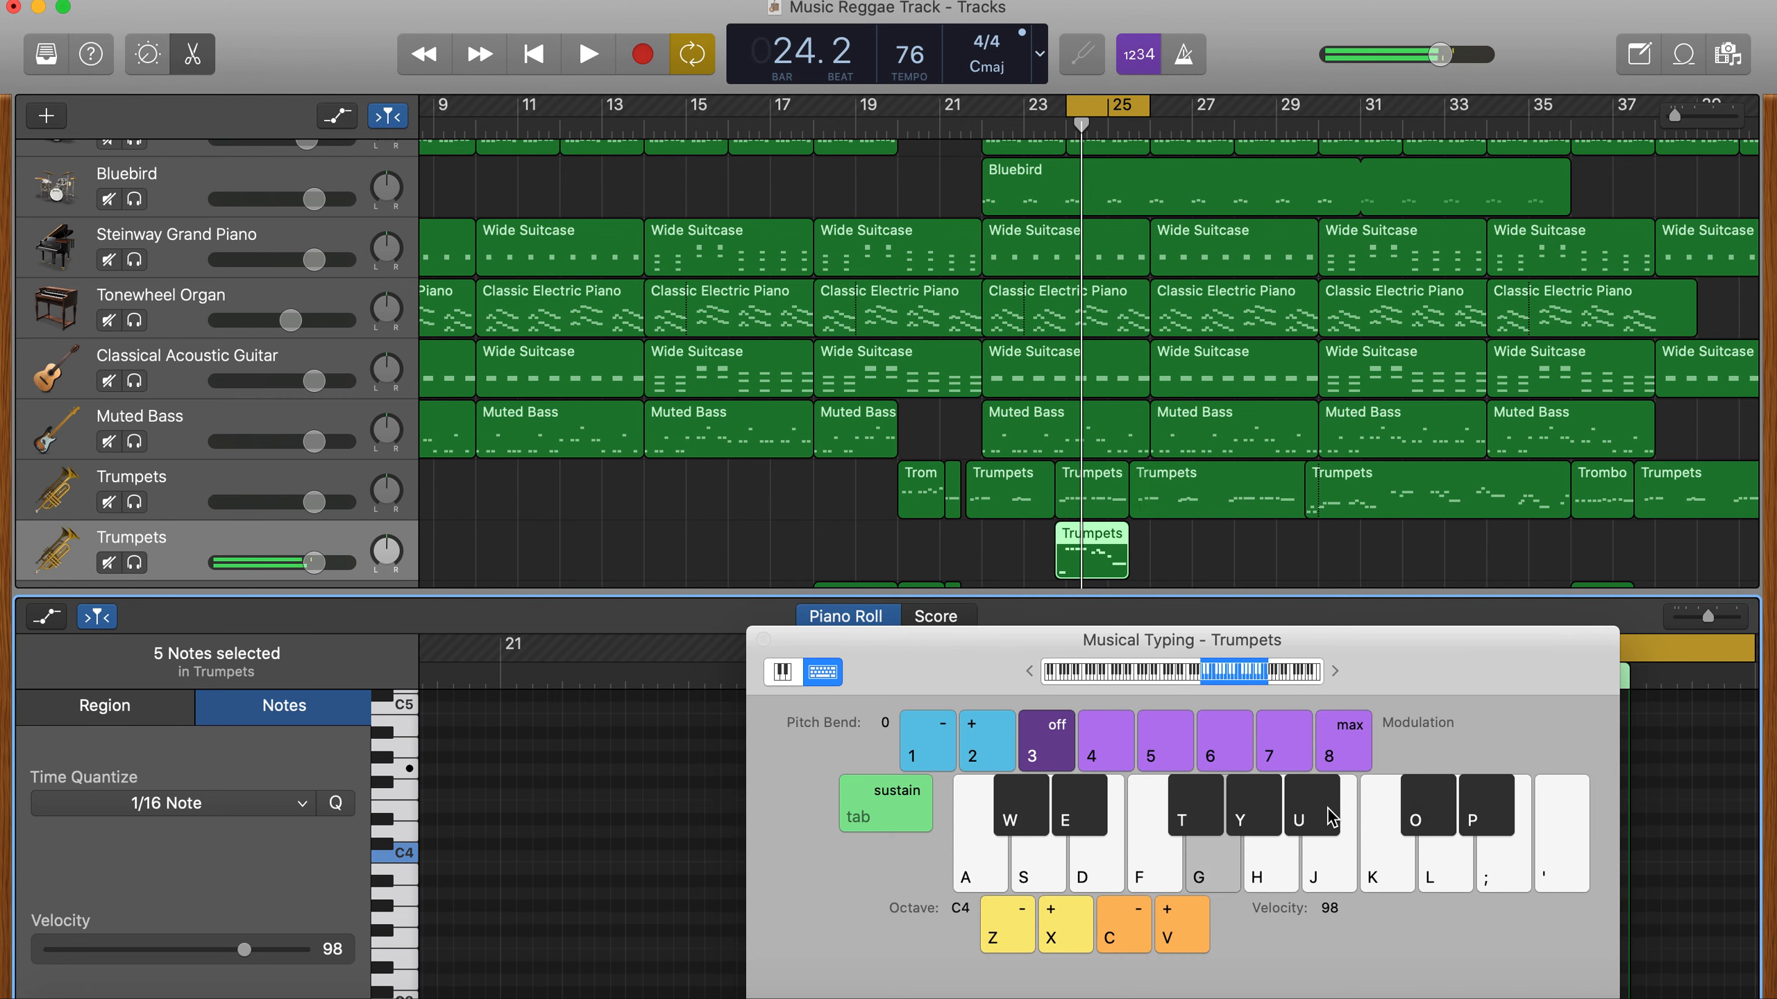
key(f)
key(d)
key(space)
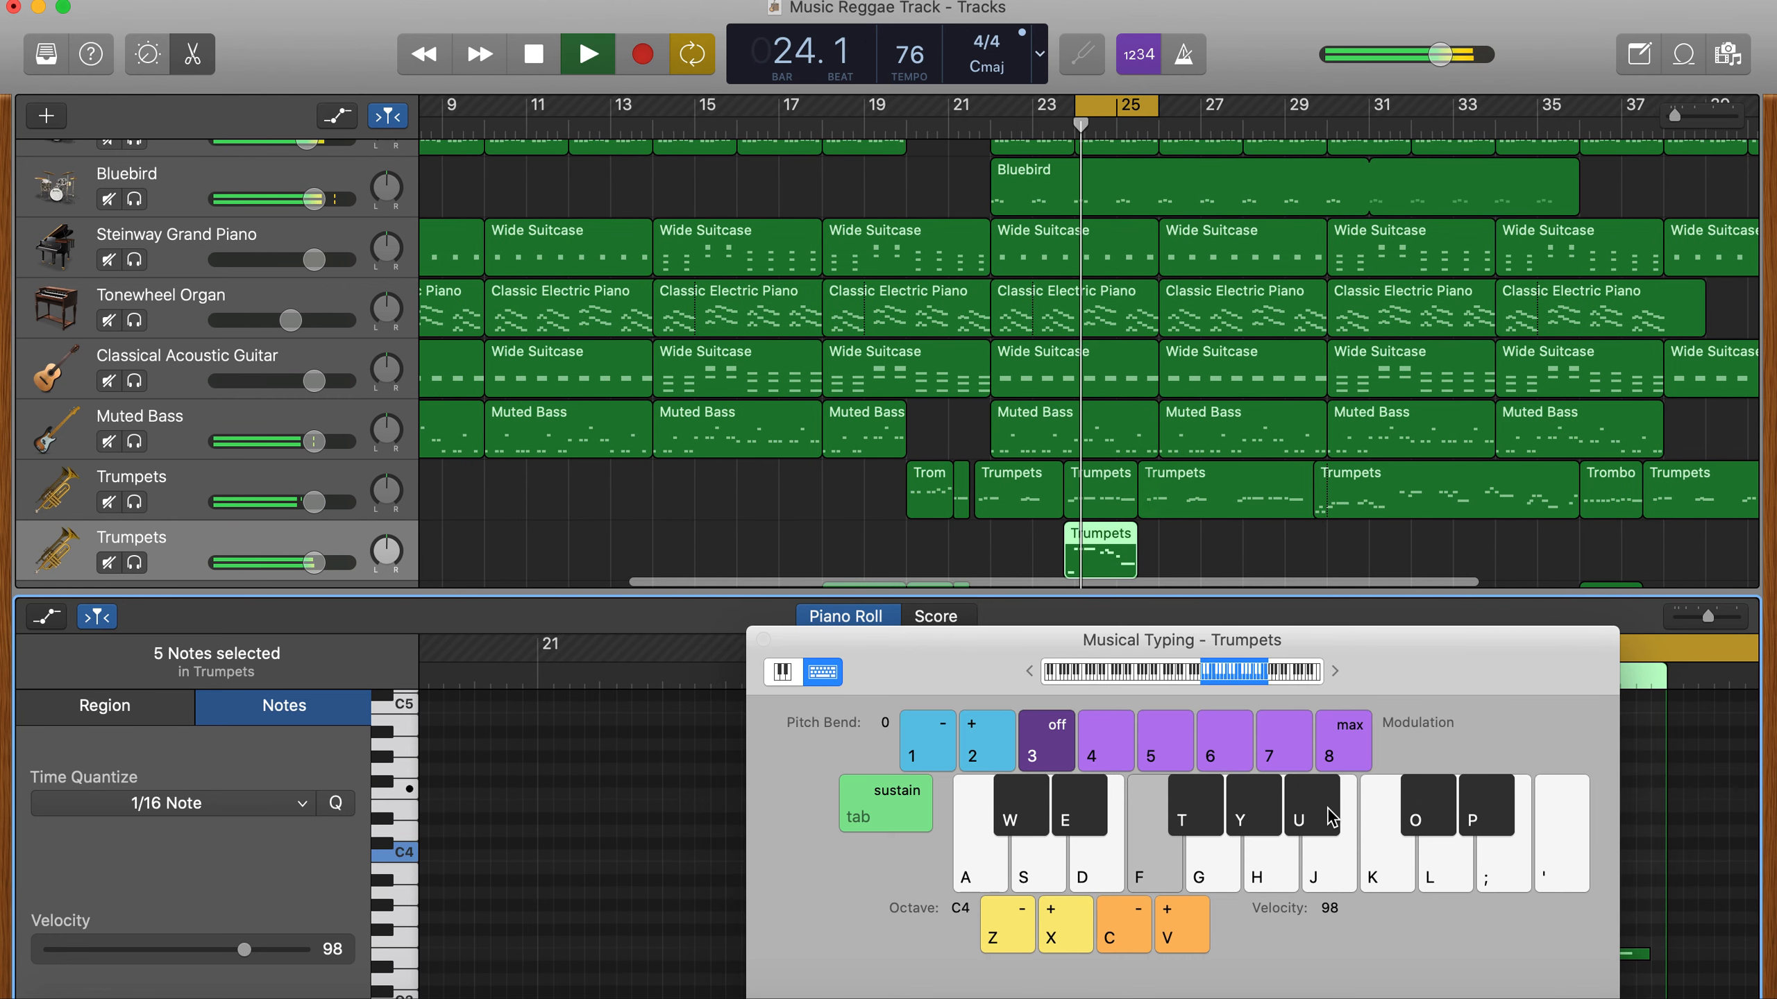
key(g)
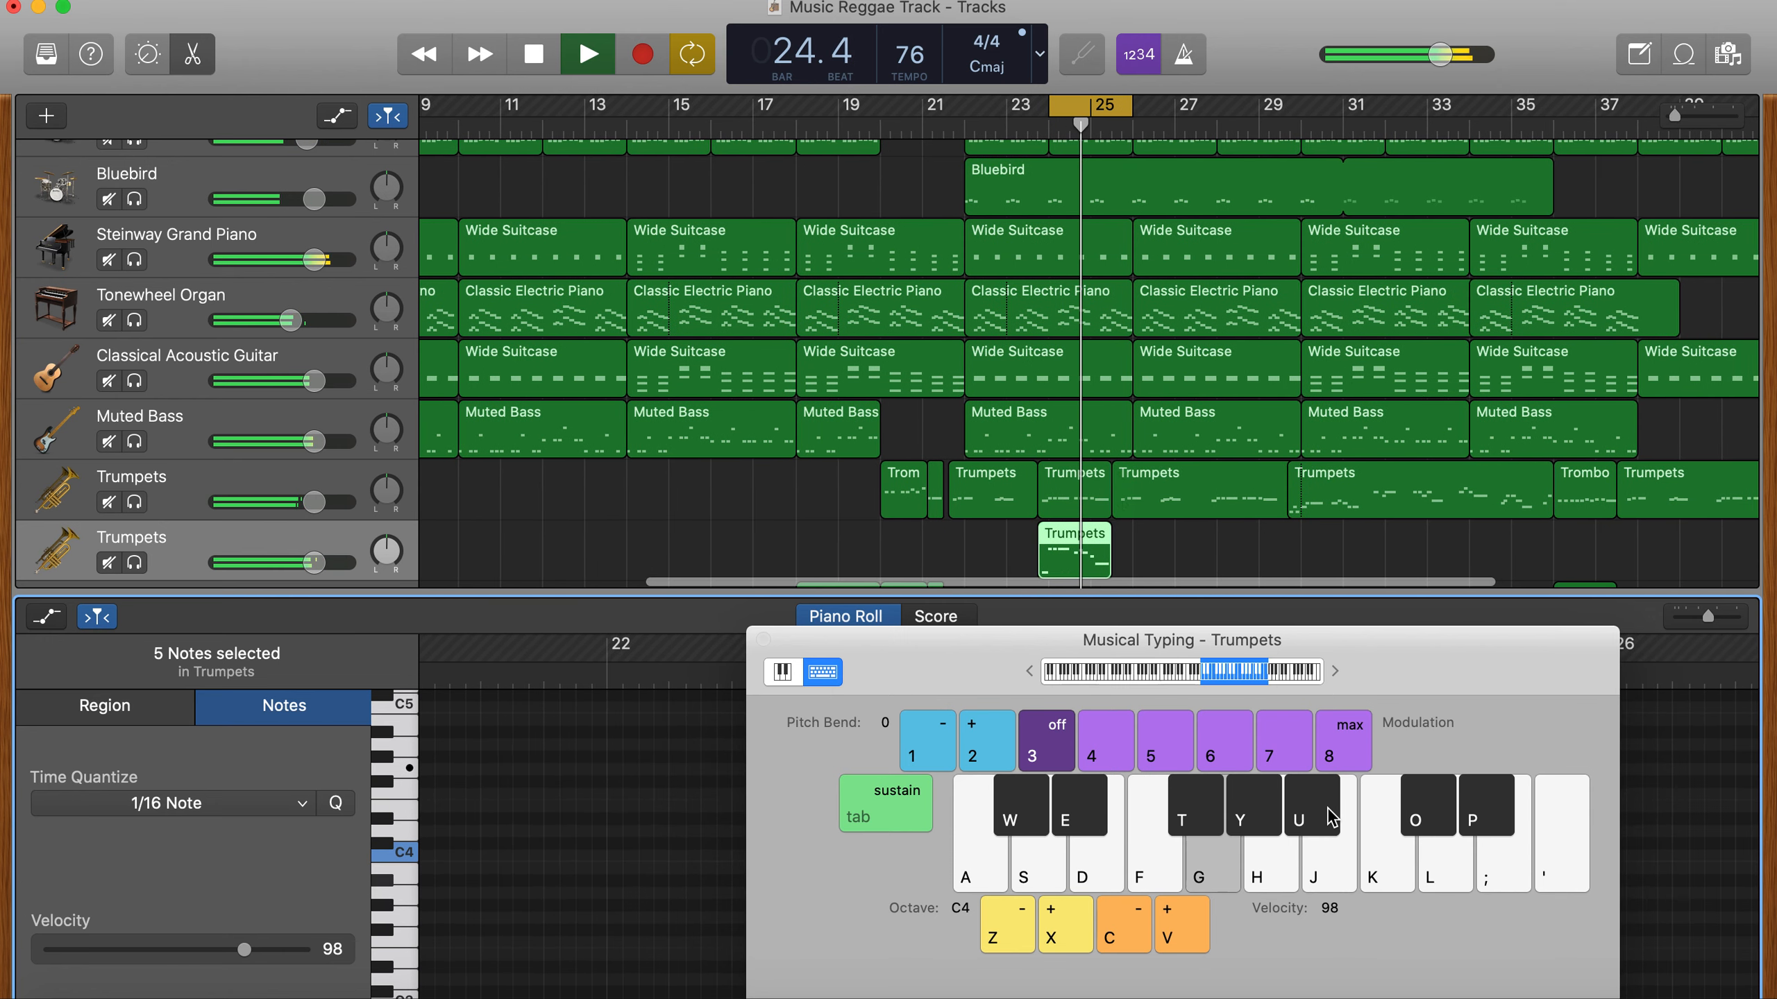
key(d)
key(space)
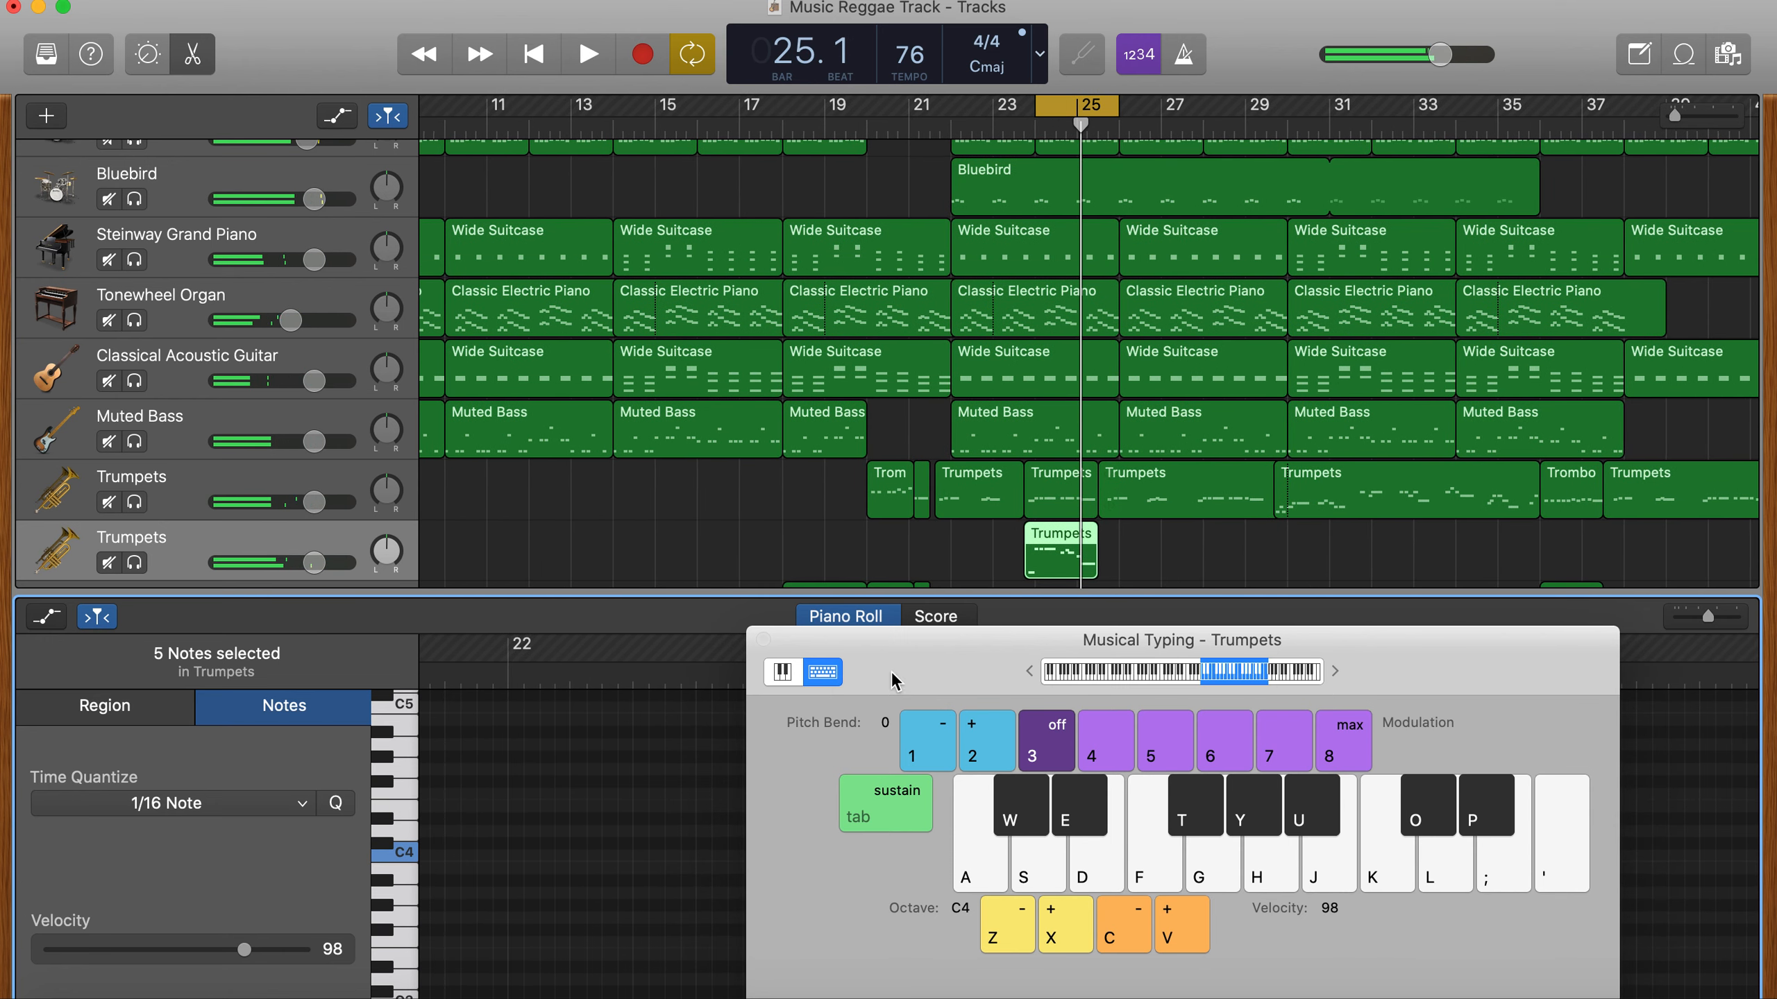
click(760, 639)
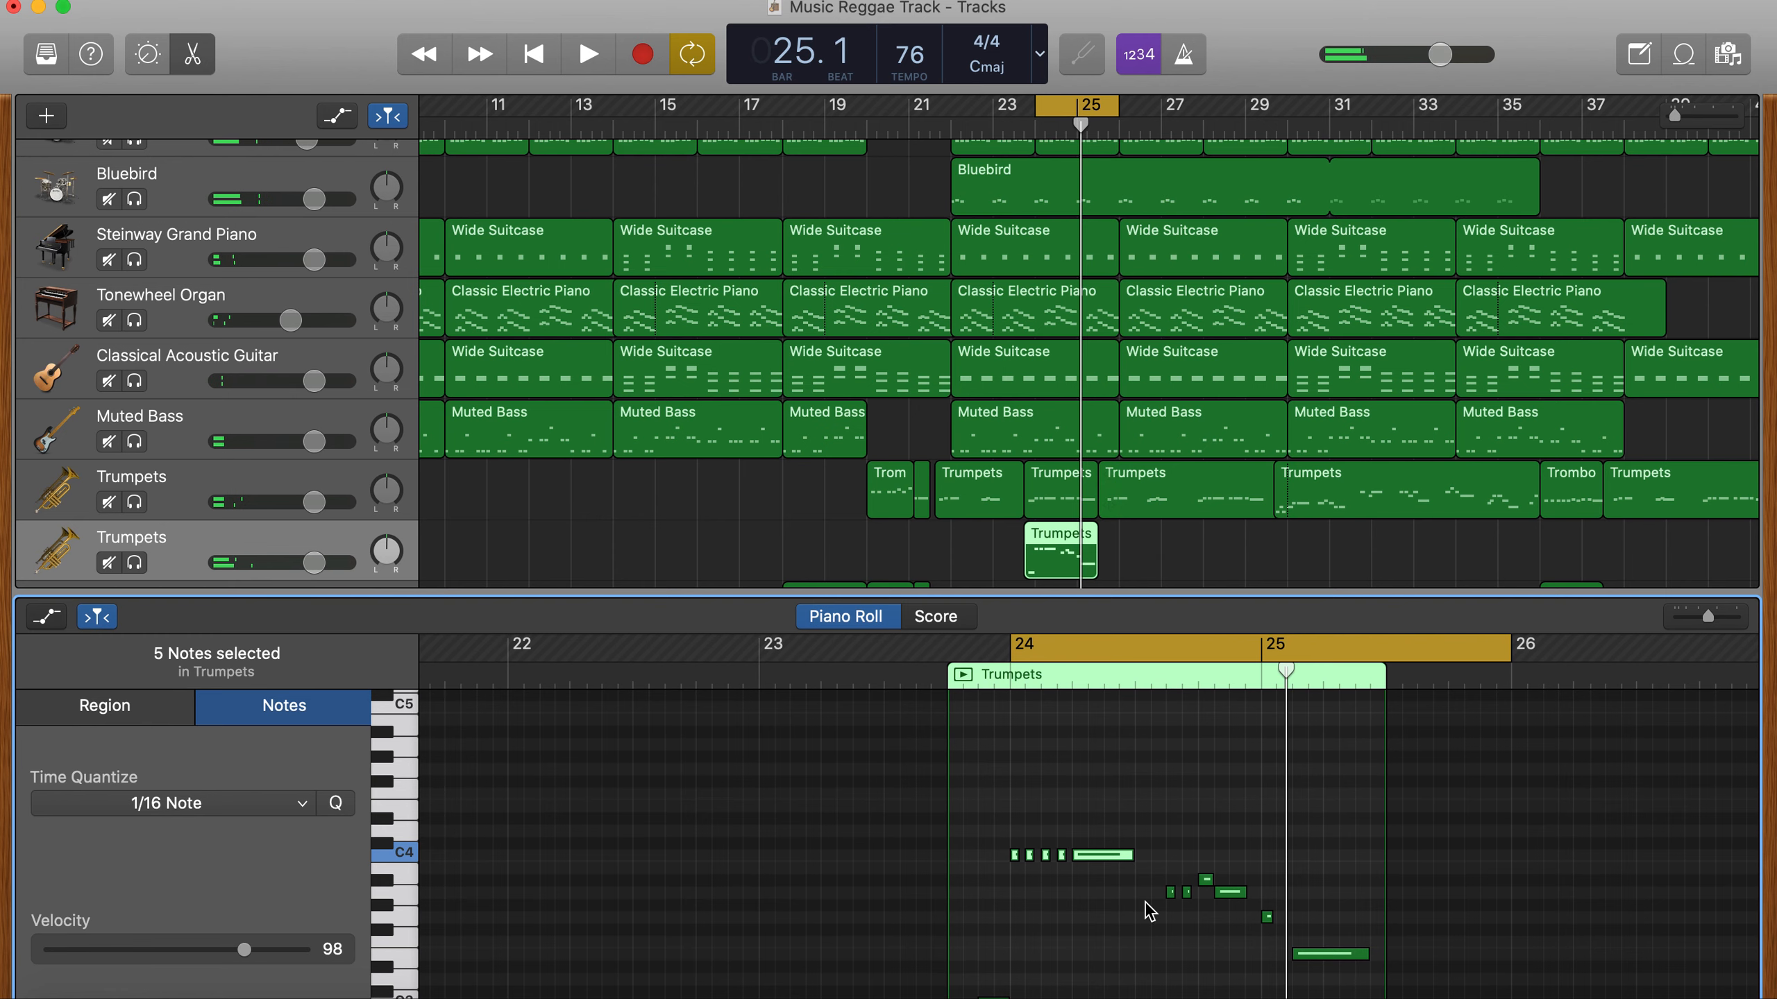
- Raise the five notes at the start of bar 24 to F4 in the copied trumpet phrase
click(1016, 845)
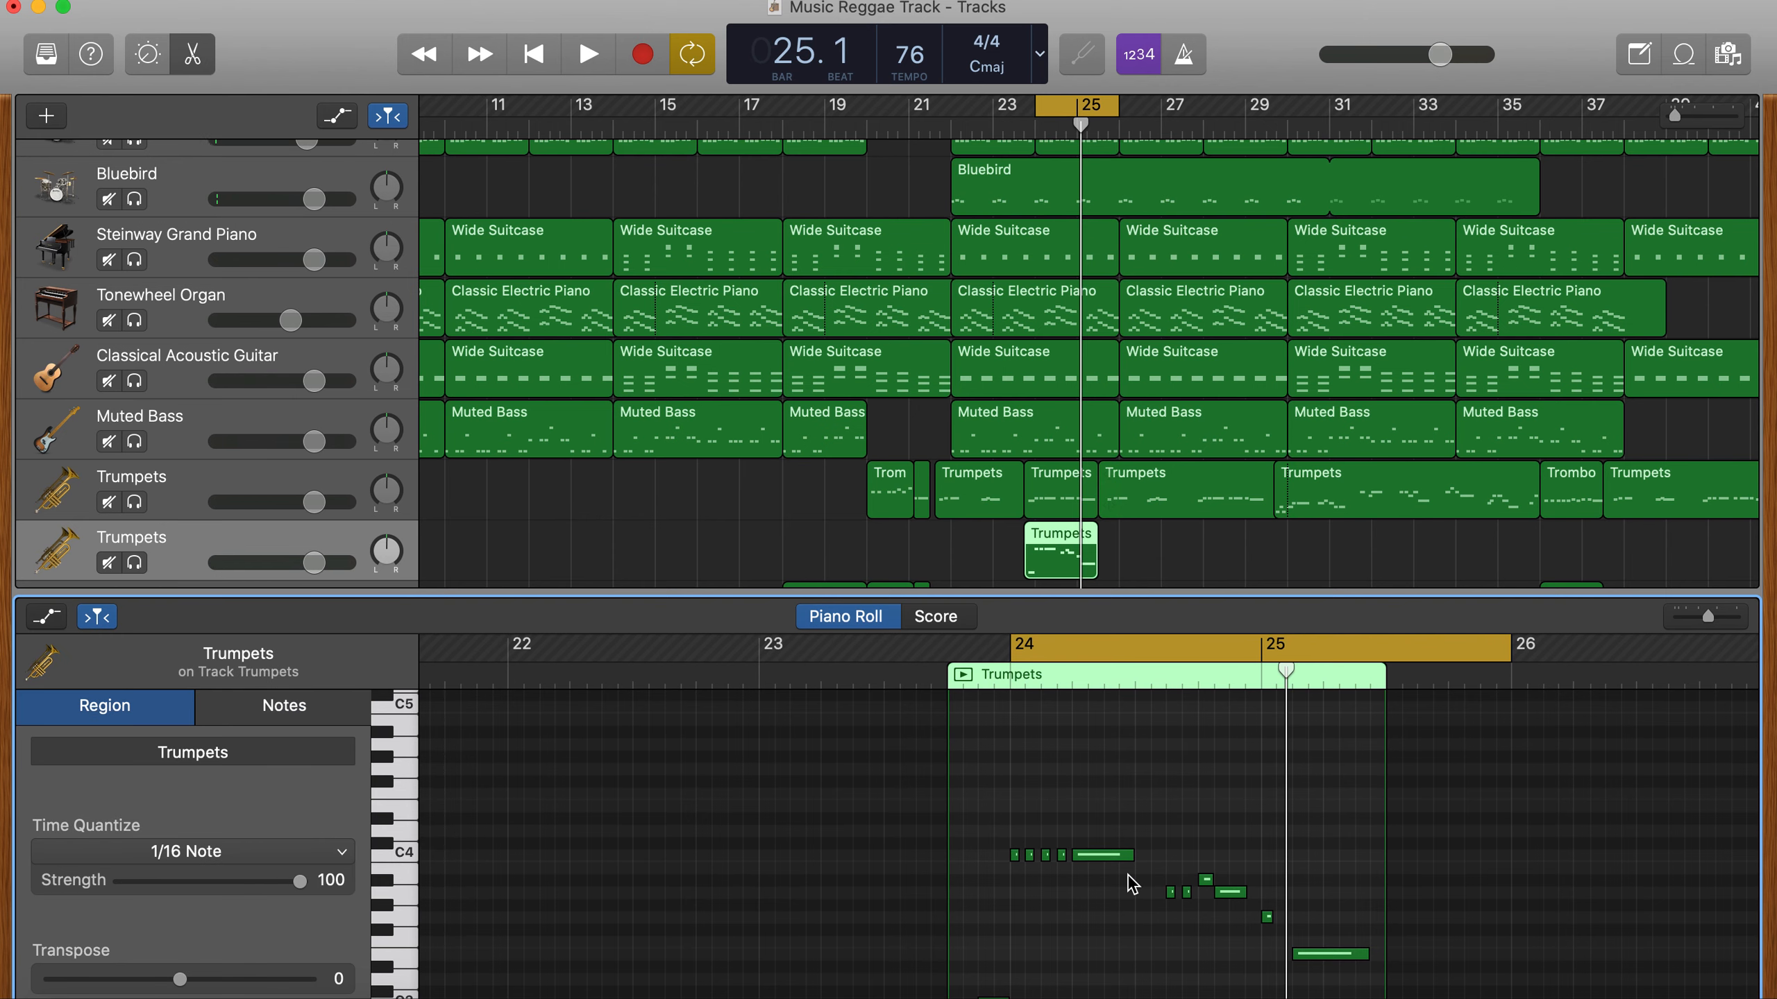
drag(1131, 885, 1084, 780)
scroll(1042, 910, down, 3)
scroll(1057, 924, up, 2)
scroll(1070, 910, up, 1)
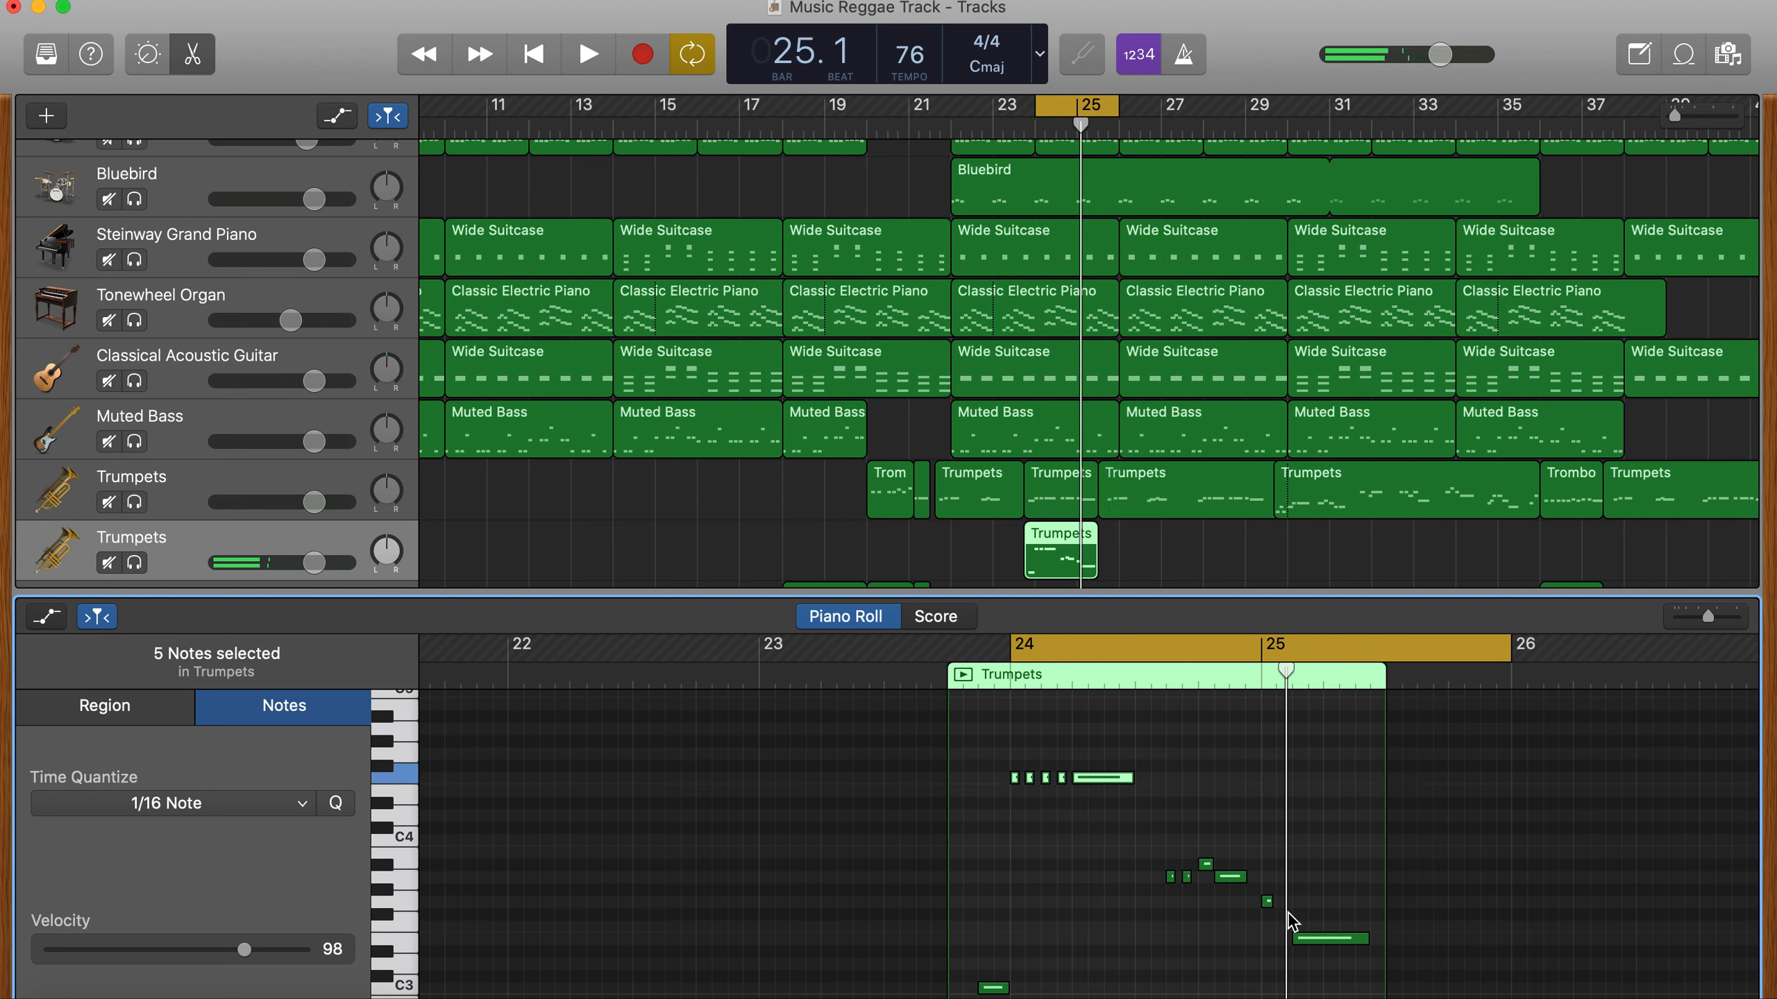
- Raise the last six notes of the phrase by eight semitones, ending on C4, and listen to the cycle
drag(1319, 960, 1155, 841)
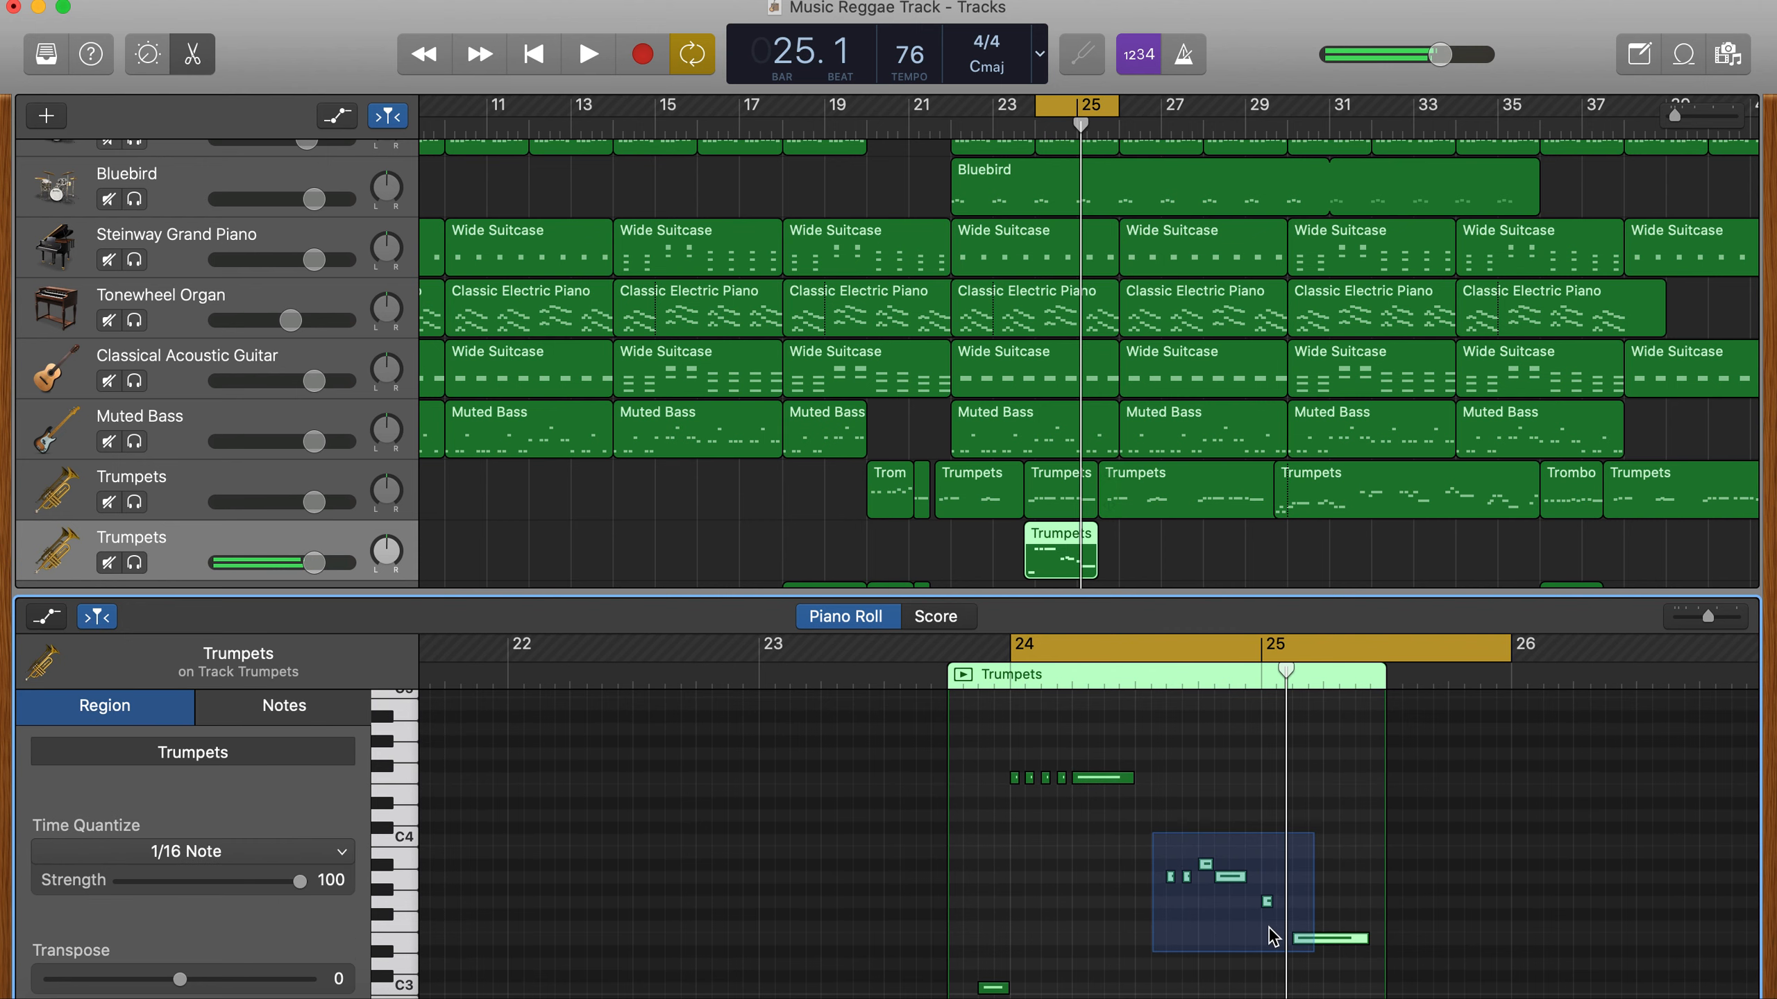
drag(1314, 888, 1304, 847)
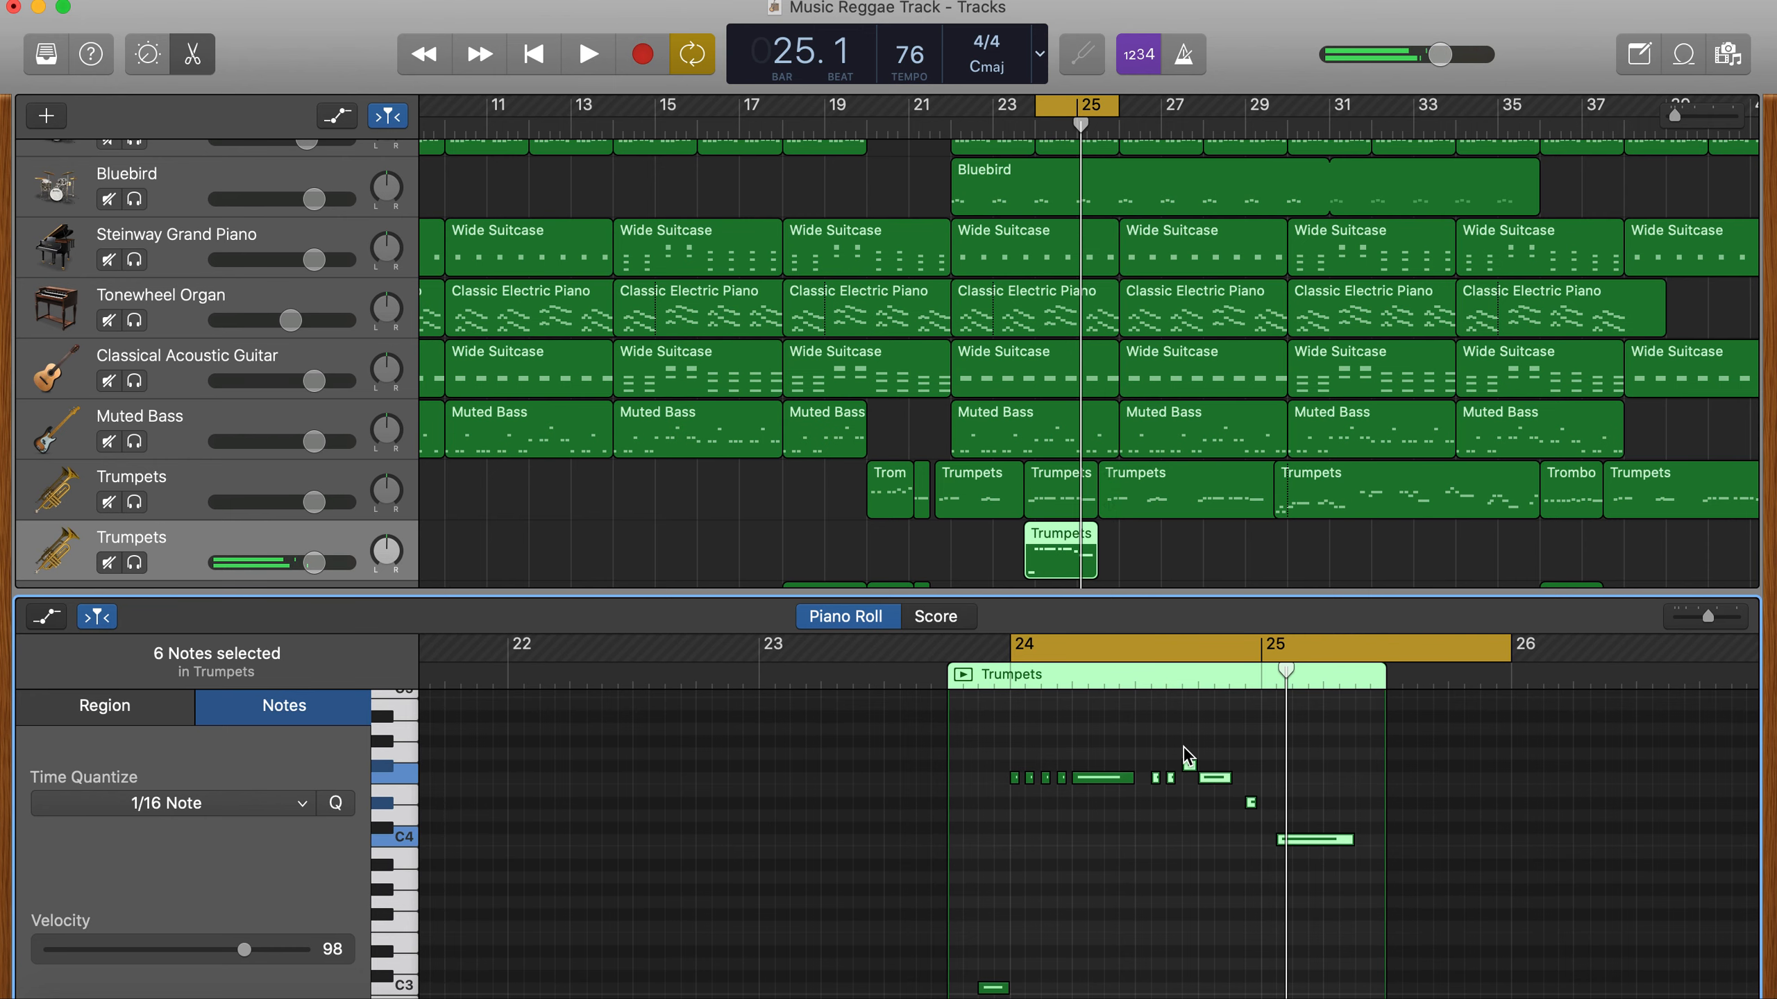
key(space)
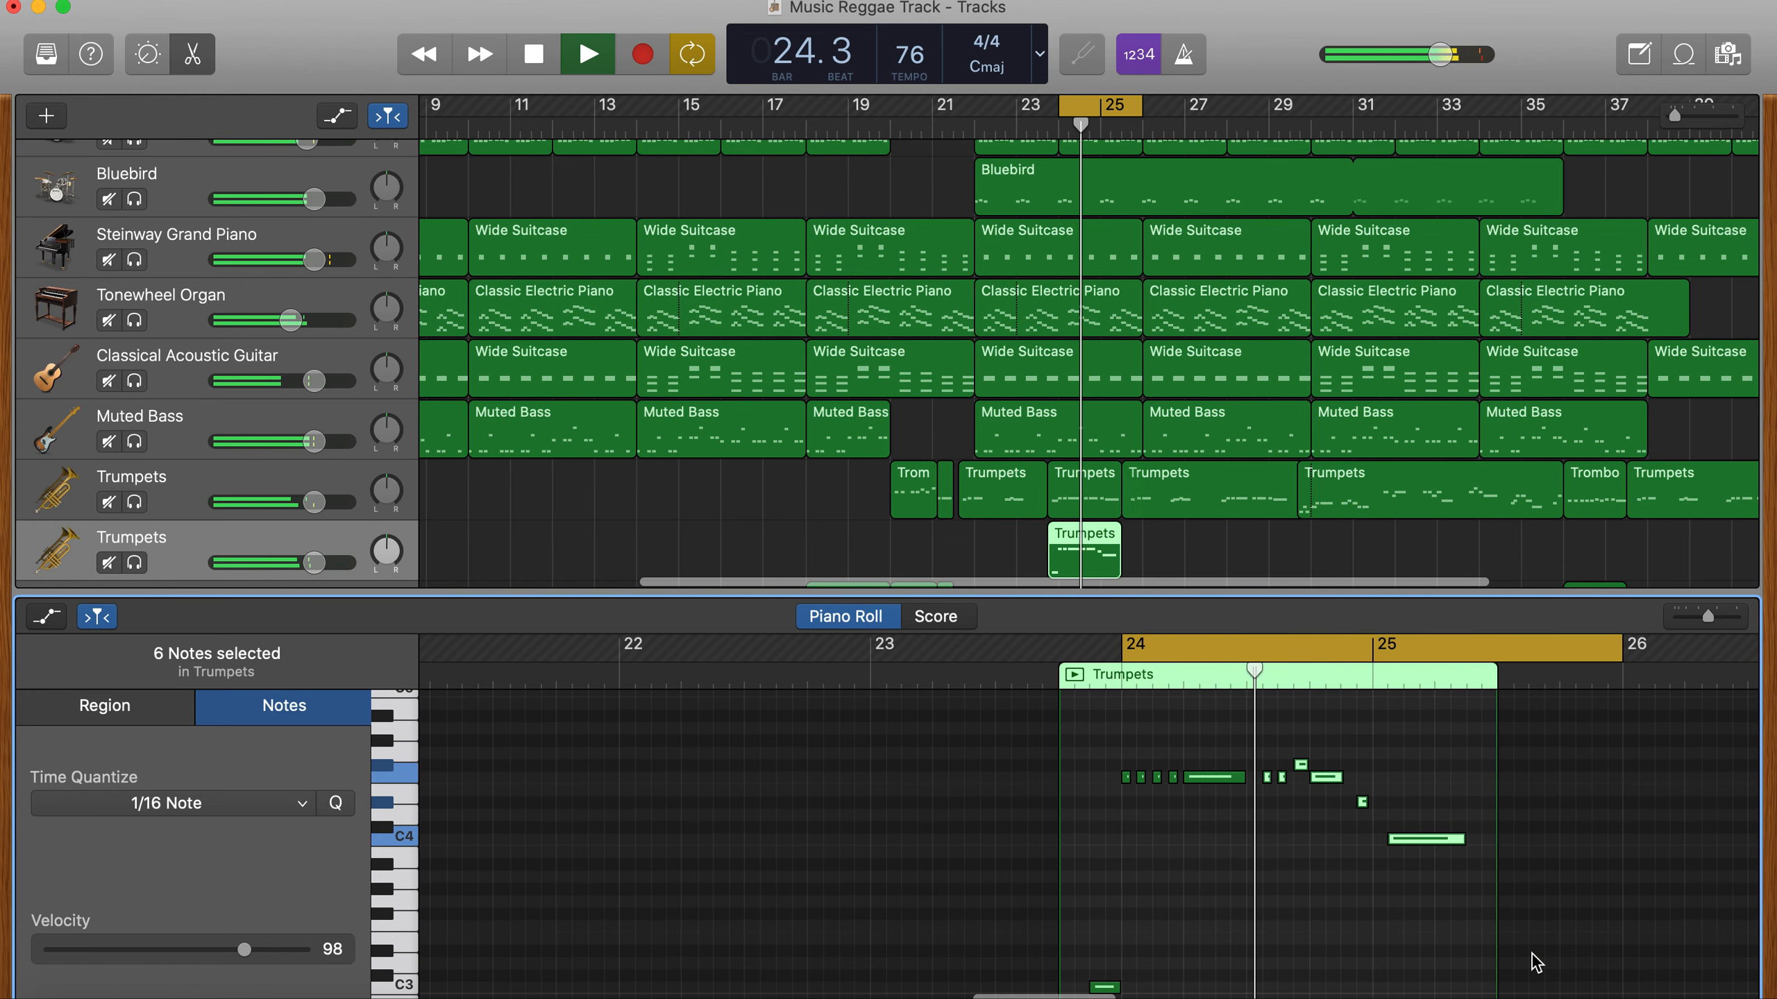
key(space)
click(1208, 828)
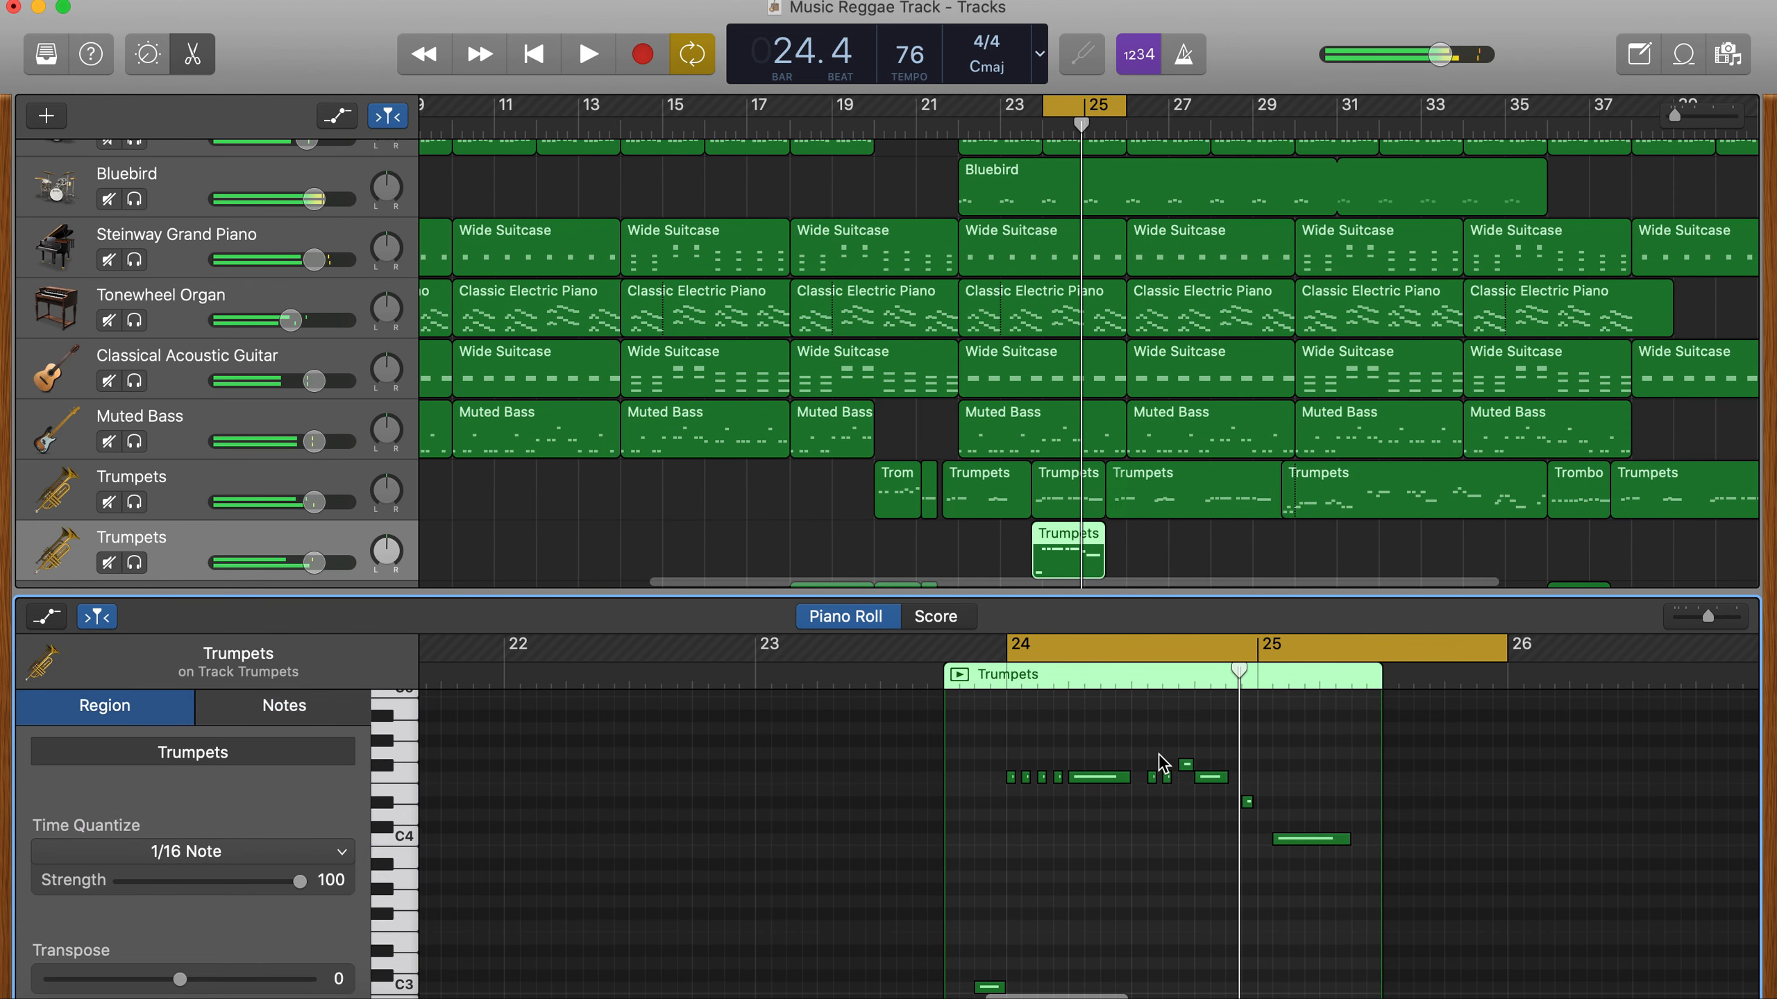
- Raise the highest note of the phrase to G4 and the short note just before bar 25 to E4
drag(1185, 764, 1247, 791)
click(1248, 804)
click(1288, 847)
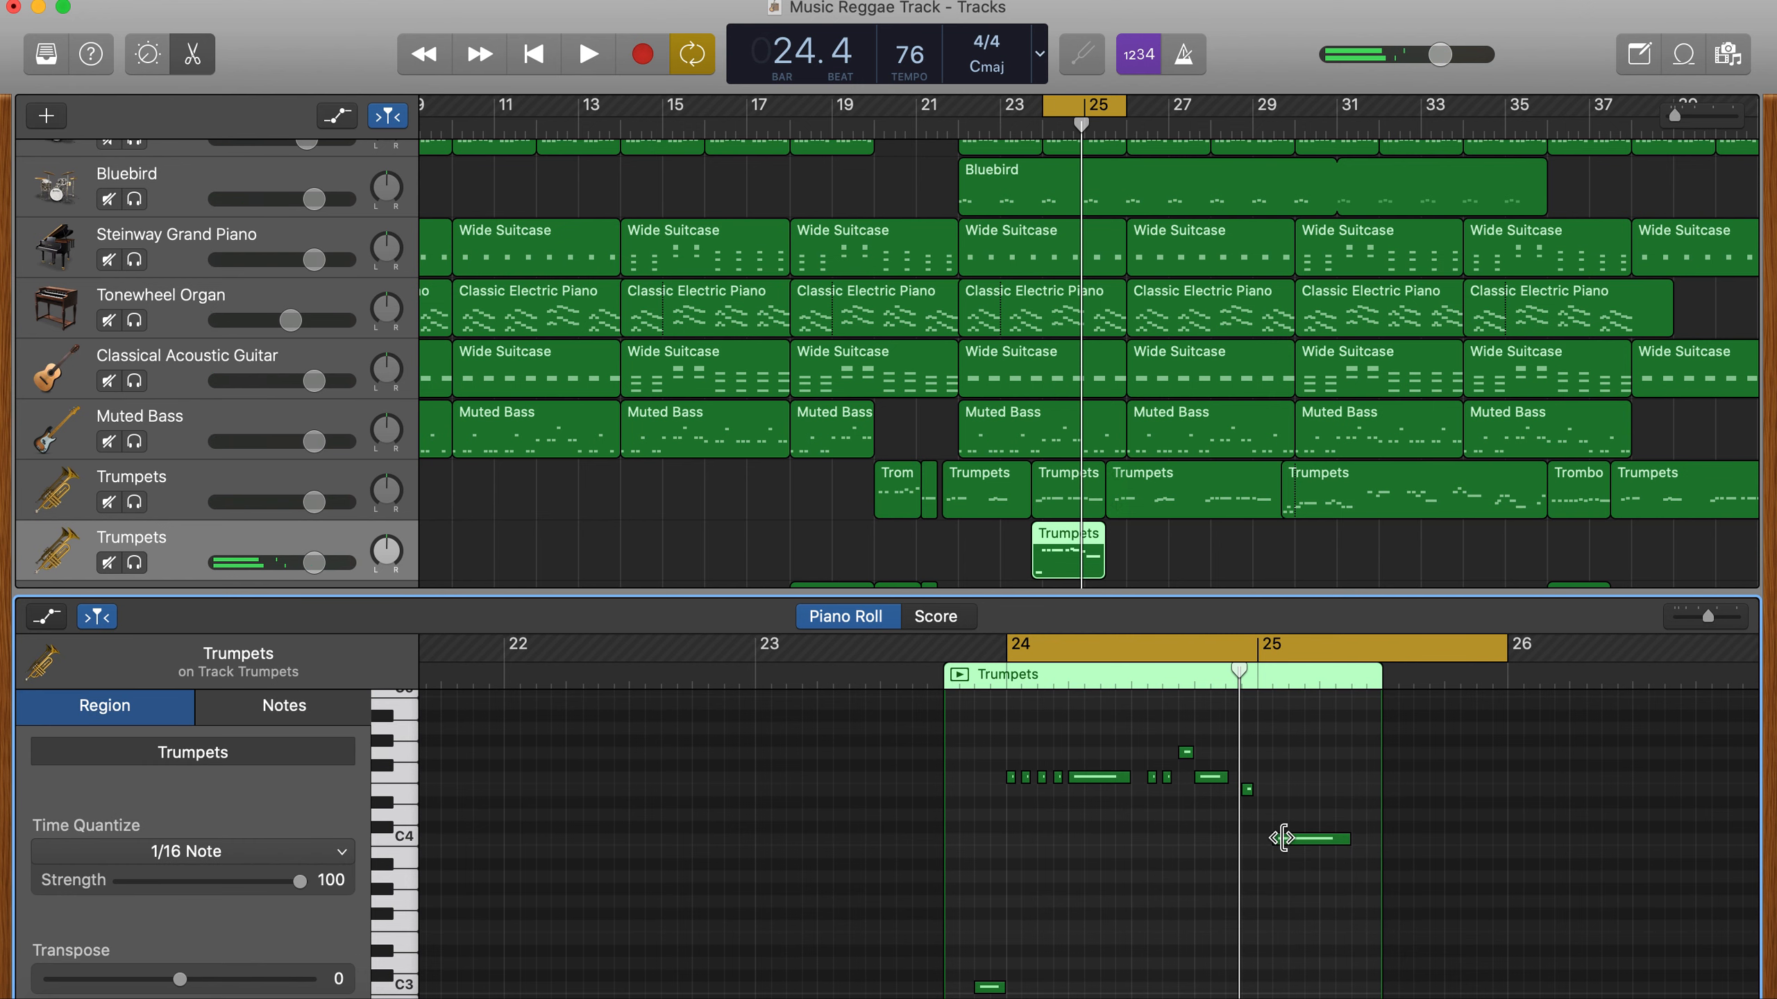
click(1284, 839)
- Raise the pickup note before bar 24 to C4 and play the harmonized phrase in the cycle
click(991, 978)
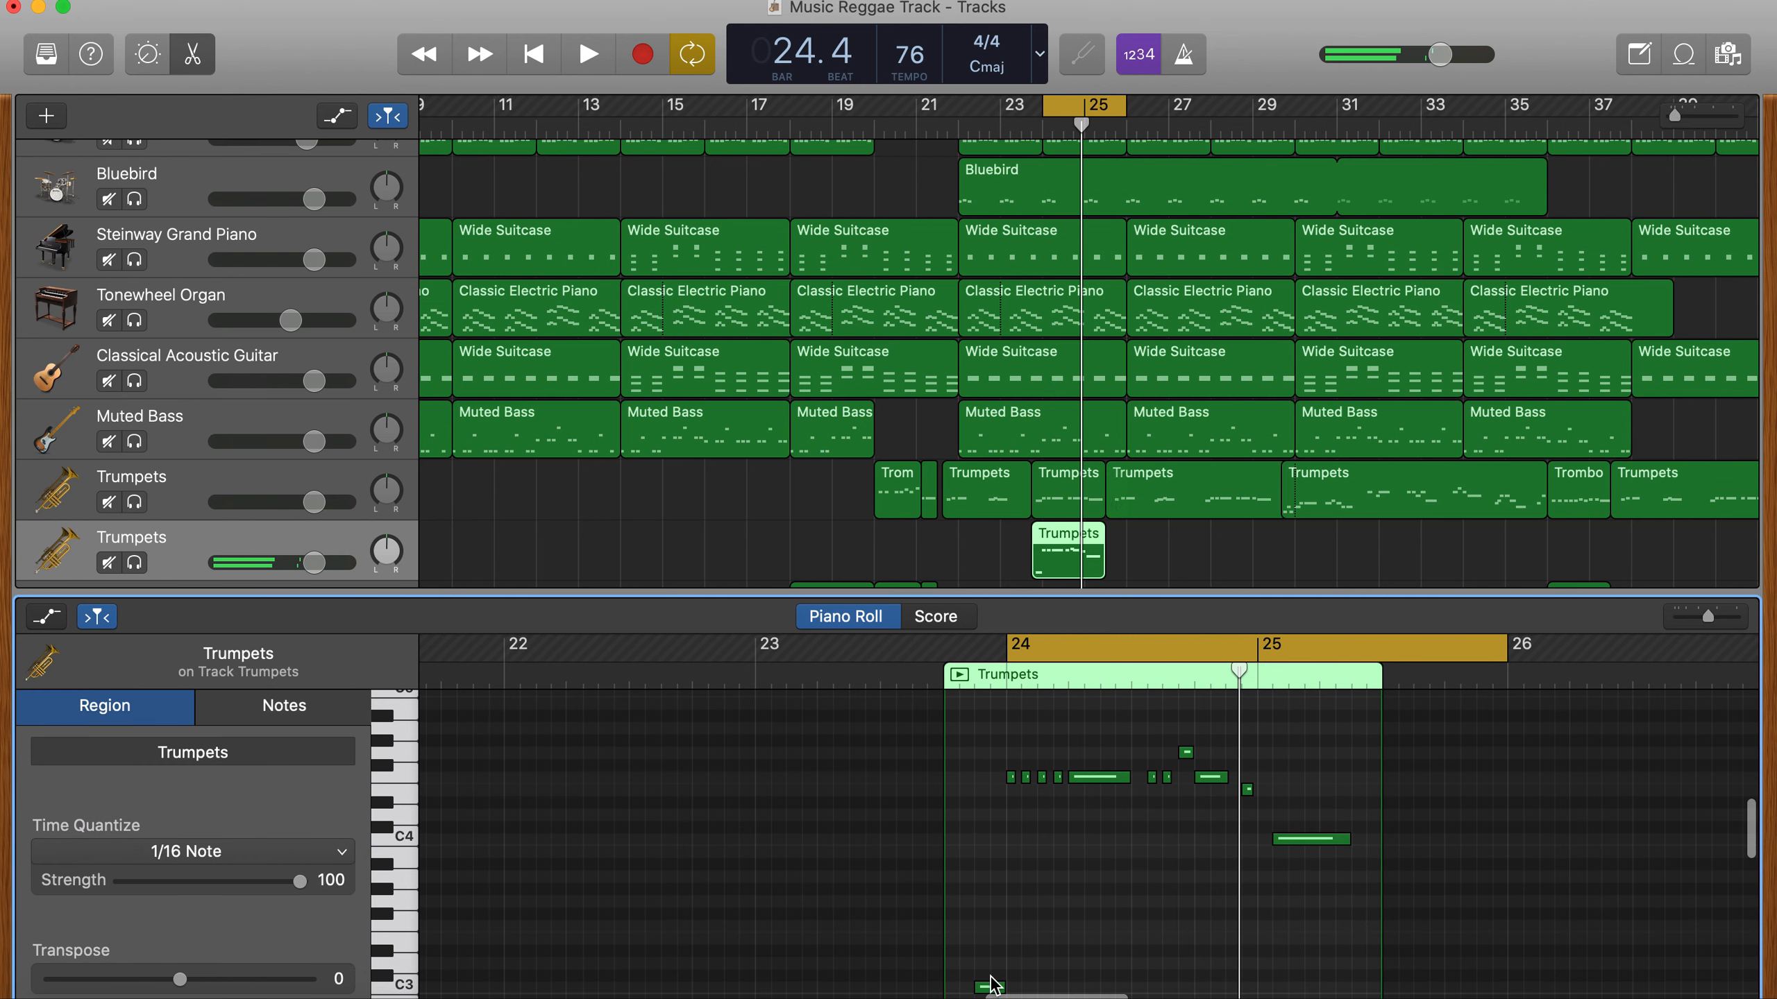
drag(991, 987, 994, 849)
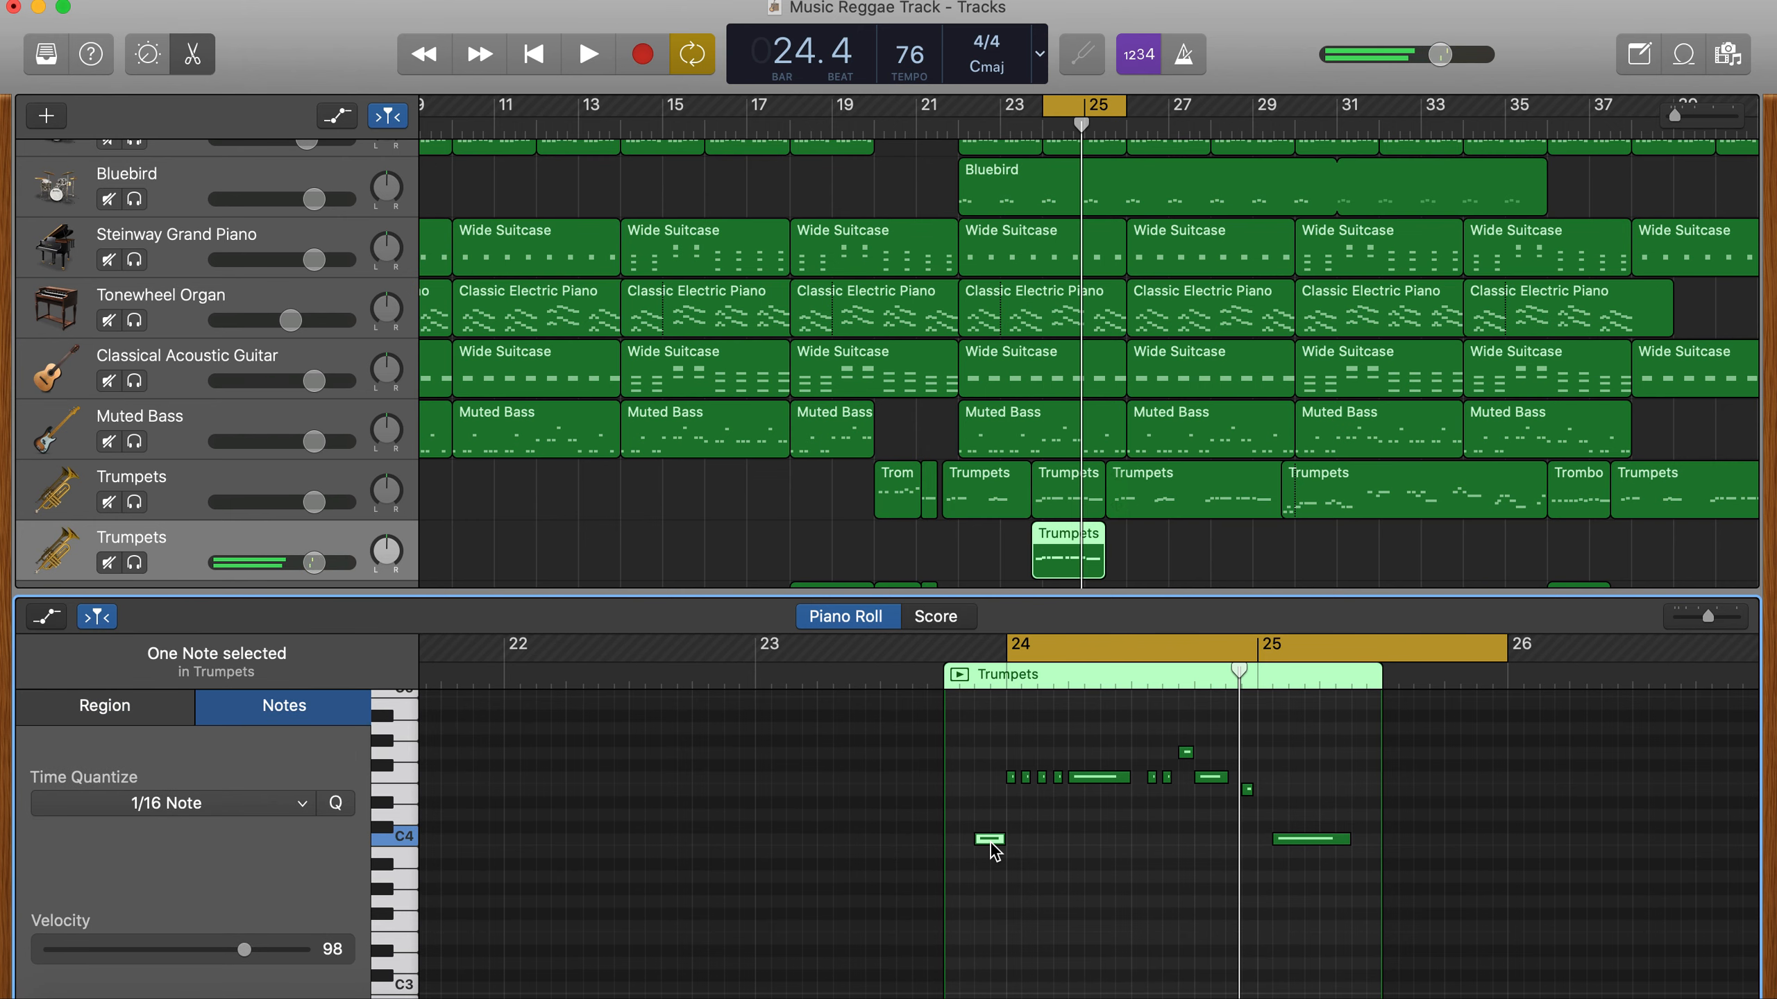
click(763, 681)
key(space)
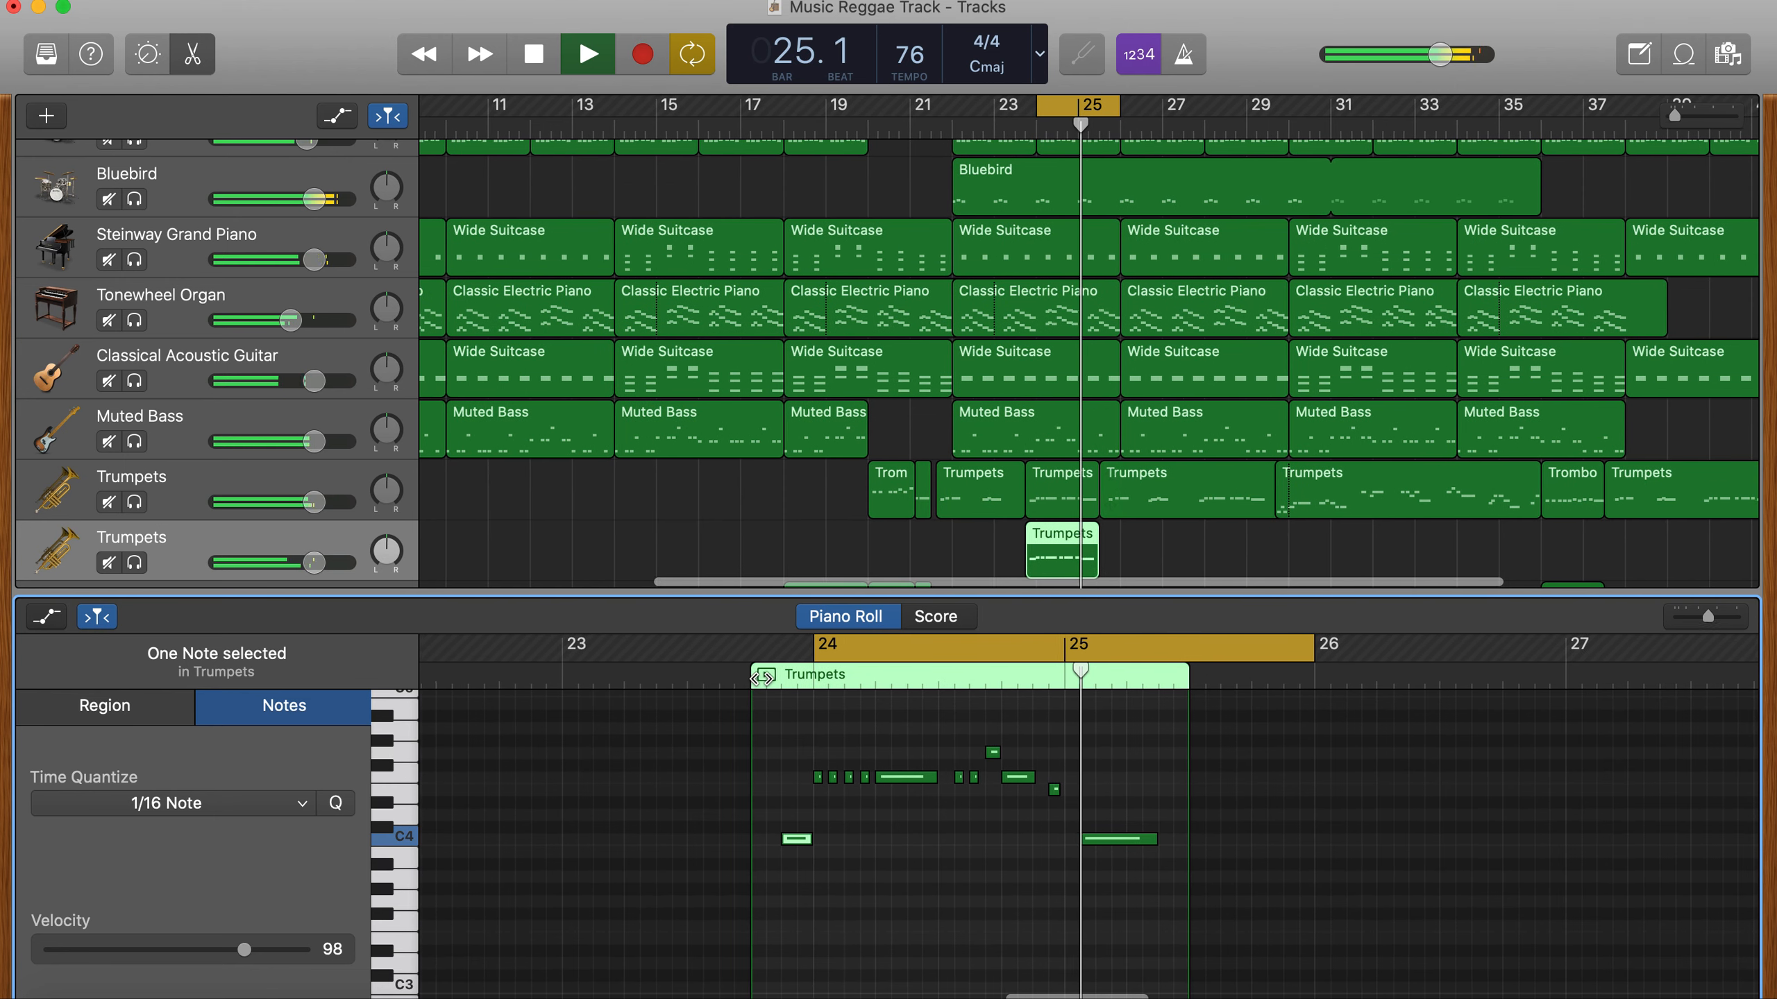
- Stop playback and compare the notes of the original trumpet phrase at bar 24 with the copied harmony phrase
key(space)
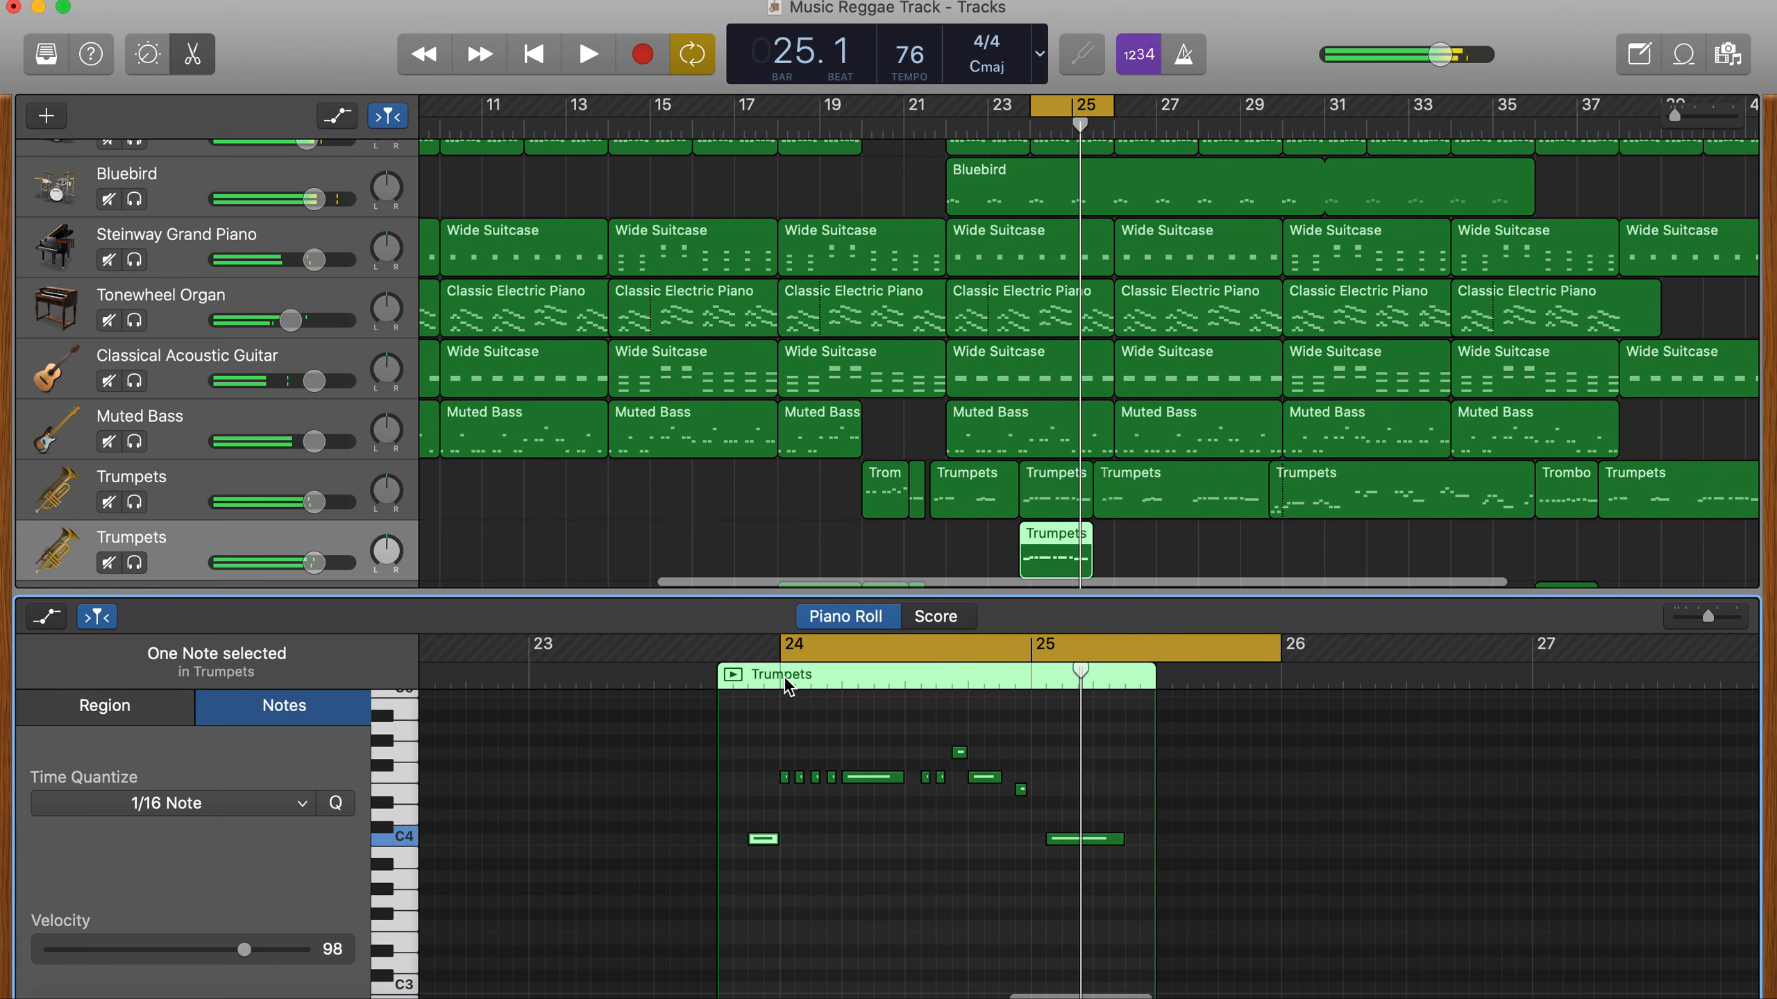
click(1041, 498)
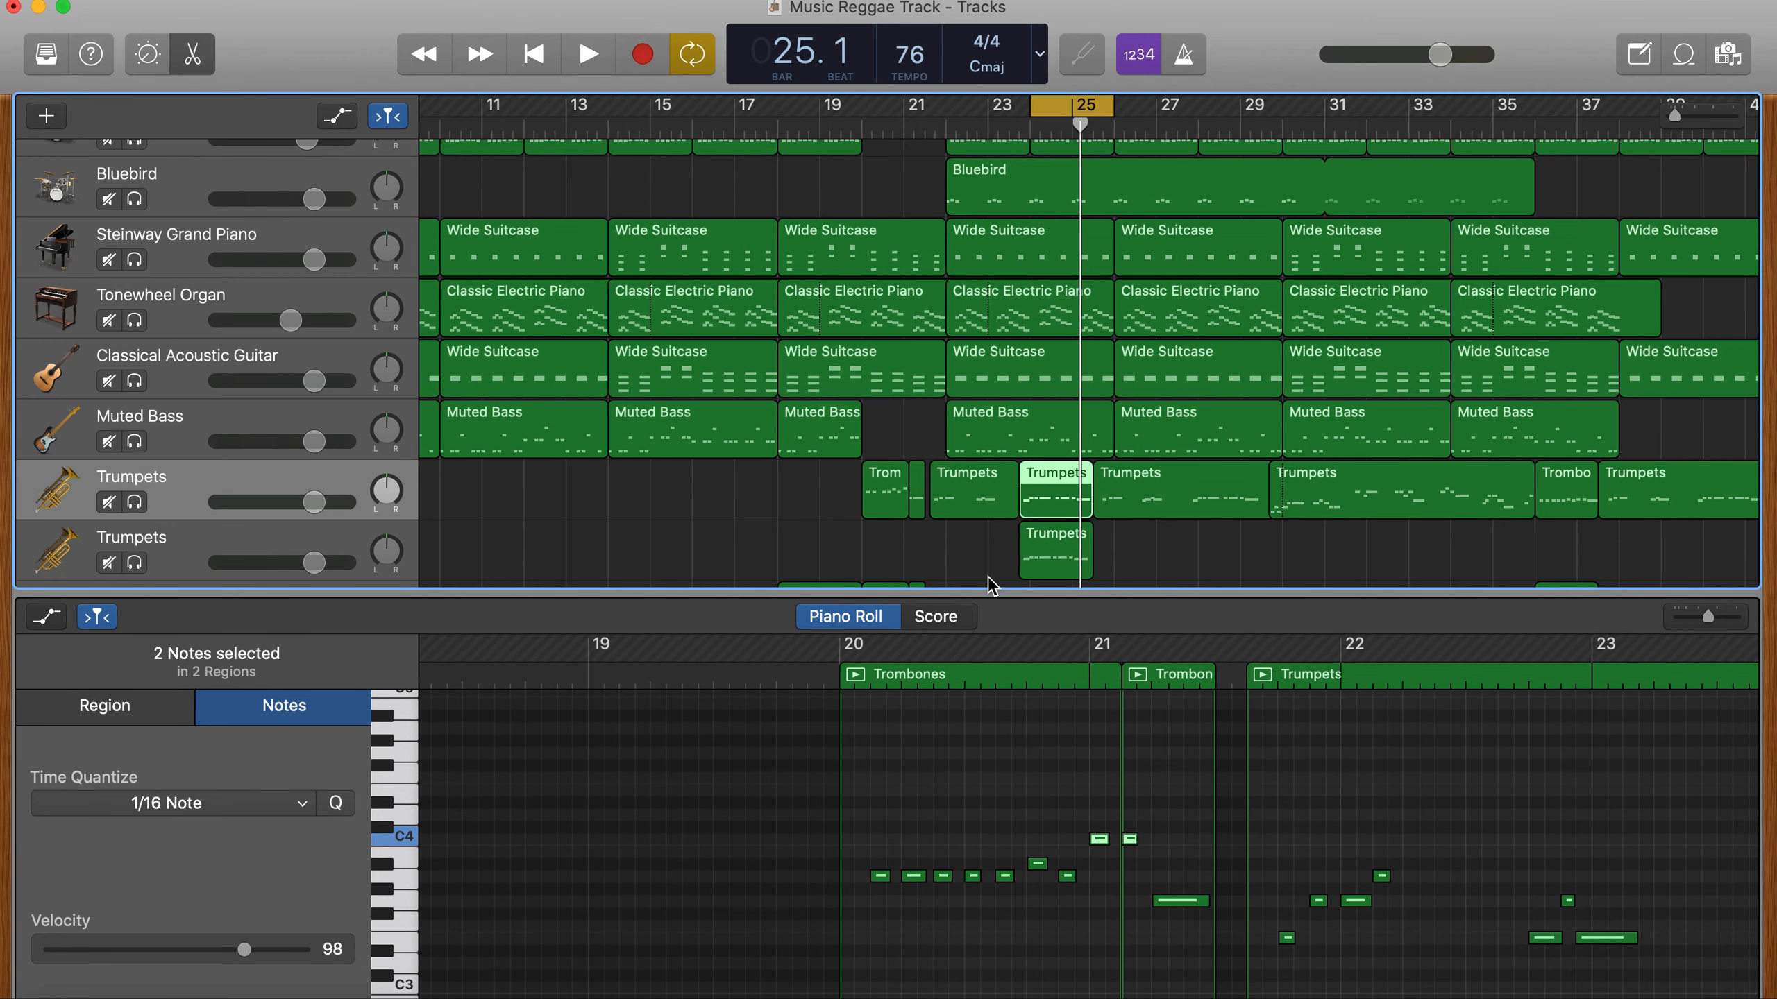
click(1047, 563)
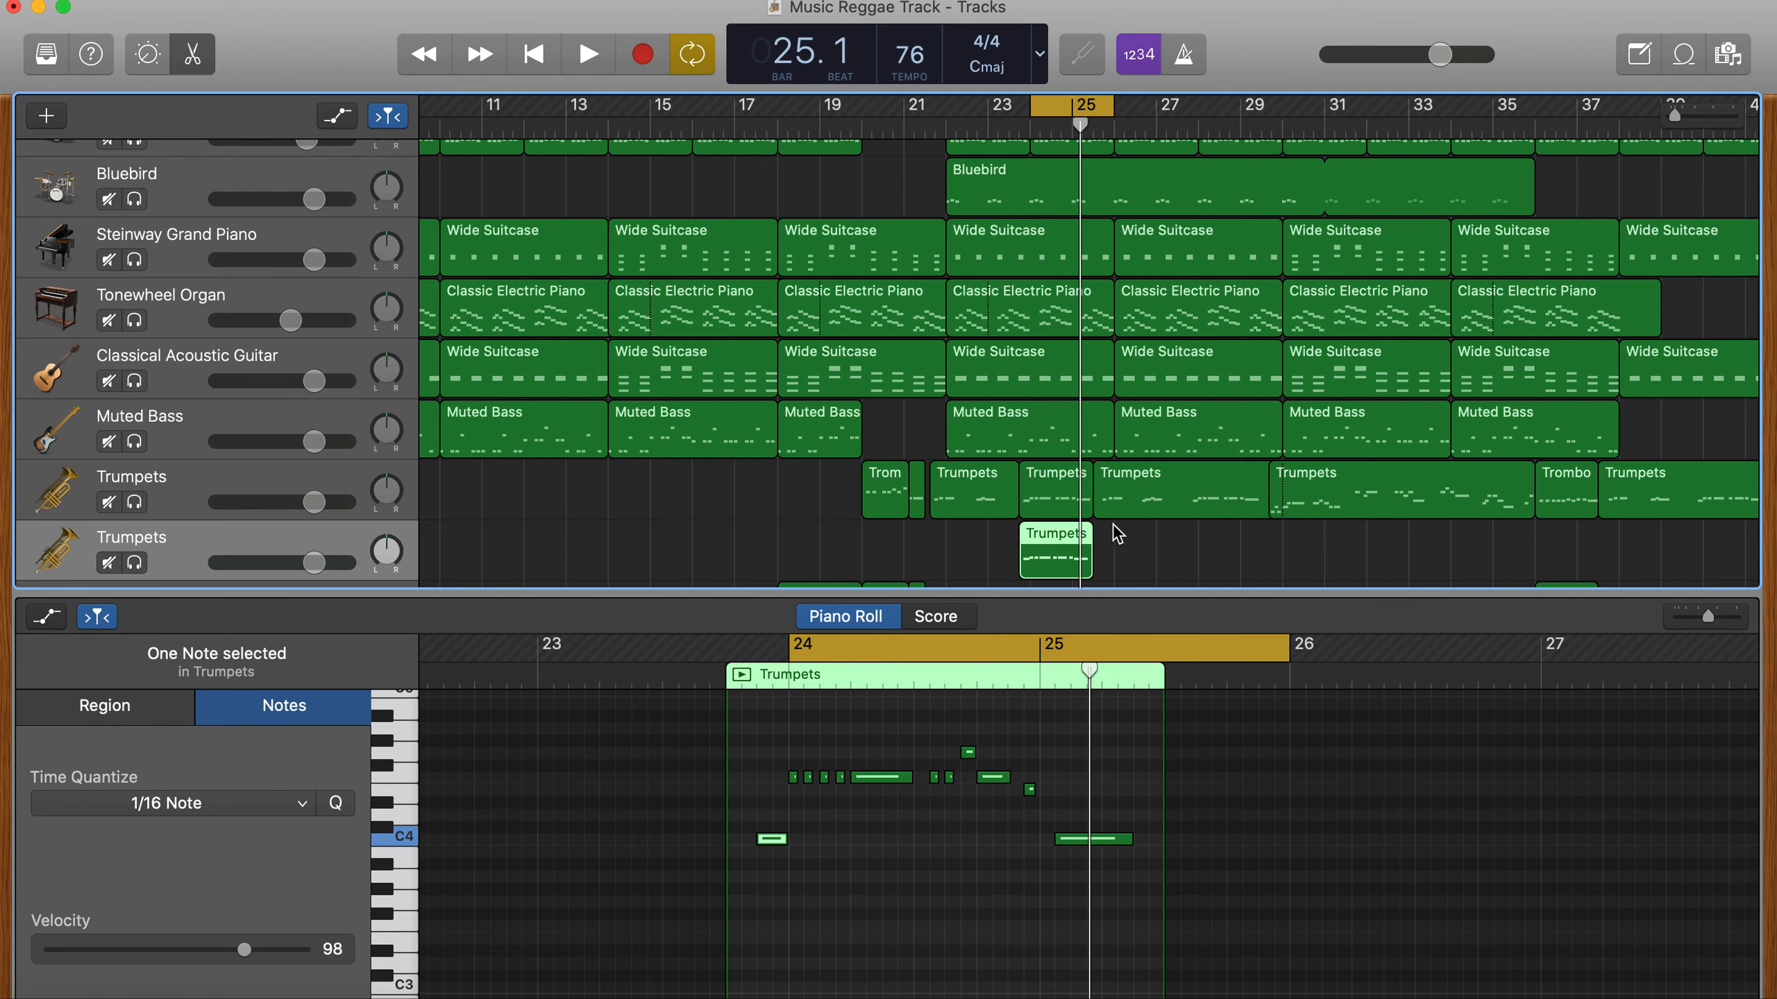
scroll(1105, 486, down, 2)
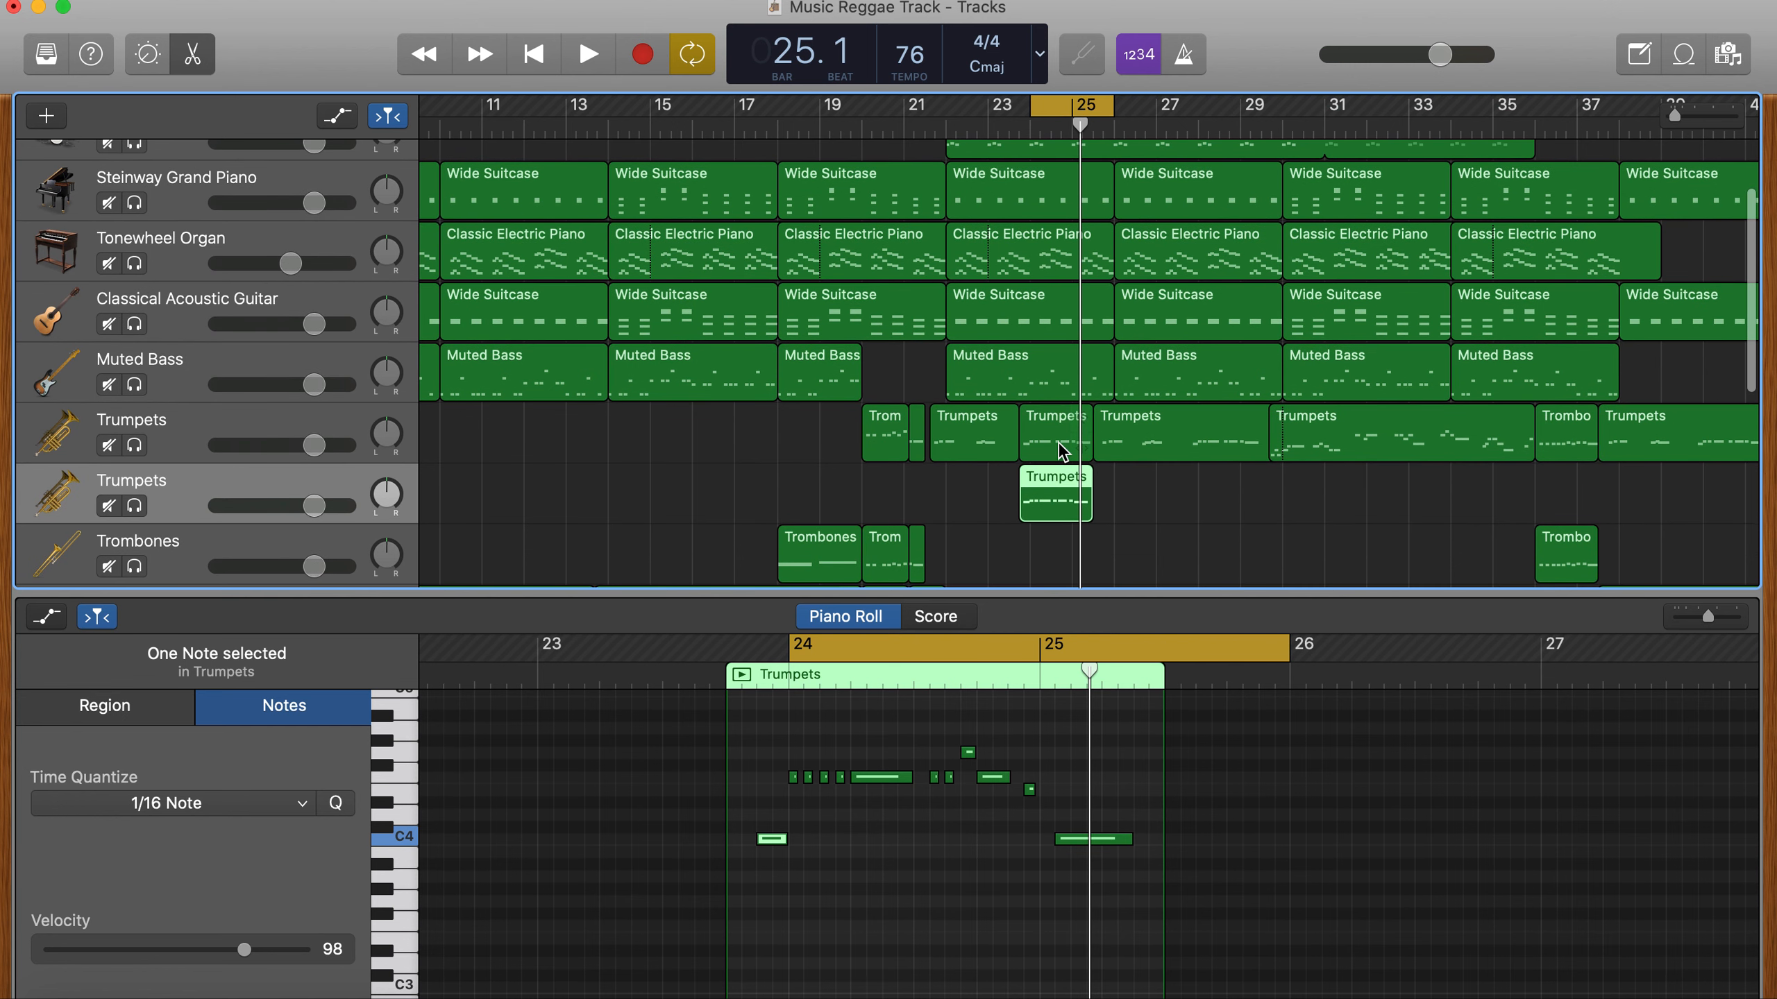
click(1063, 451)
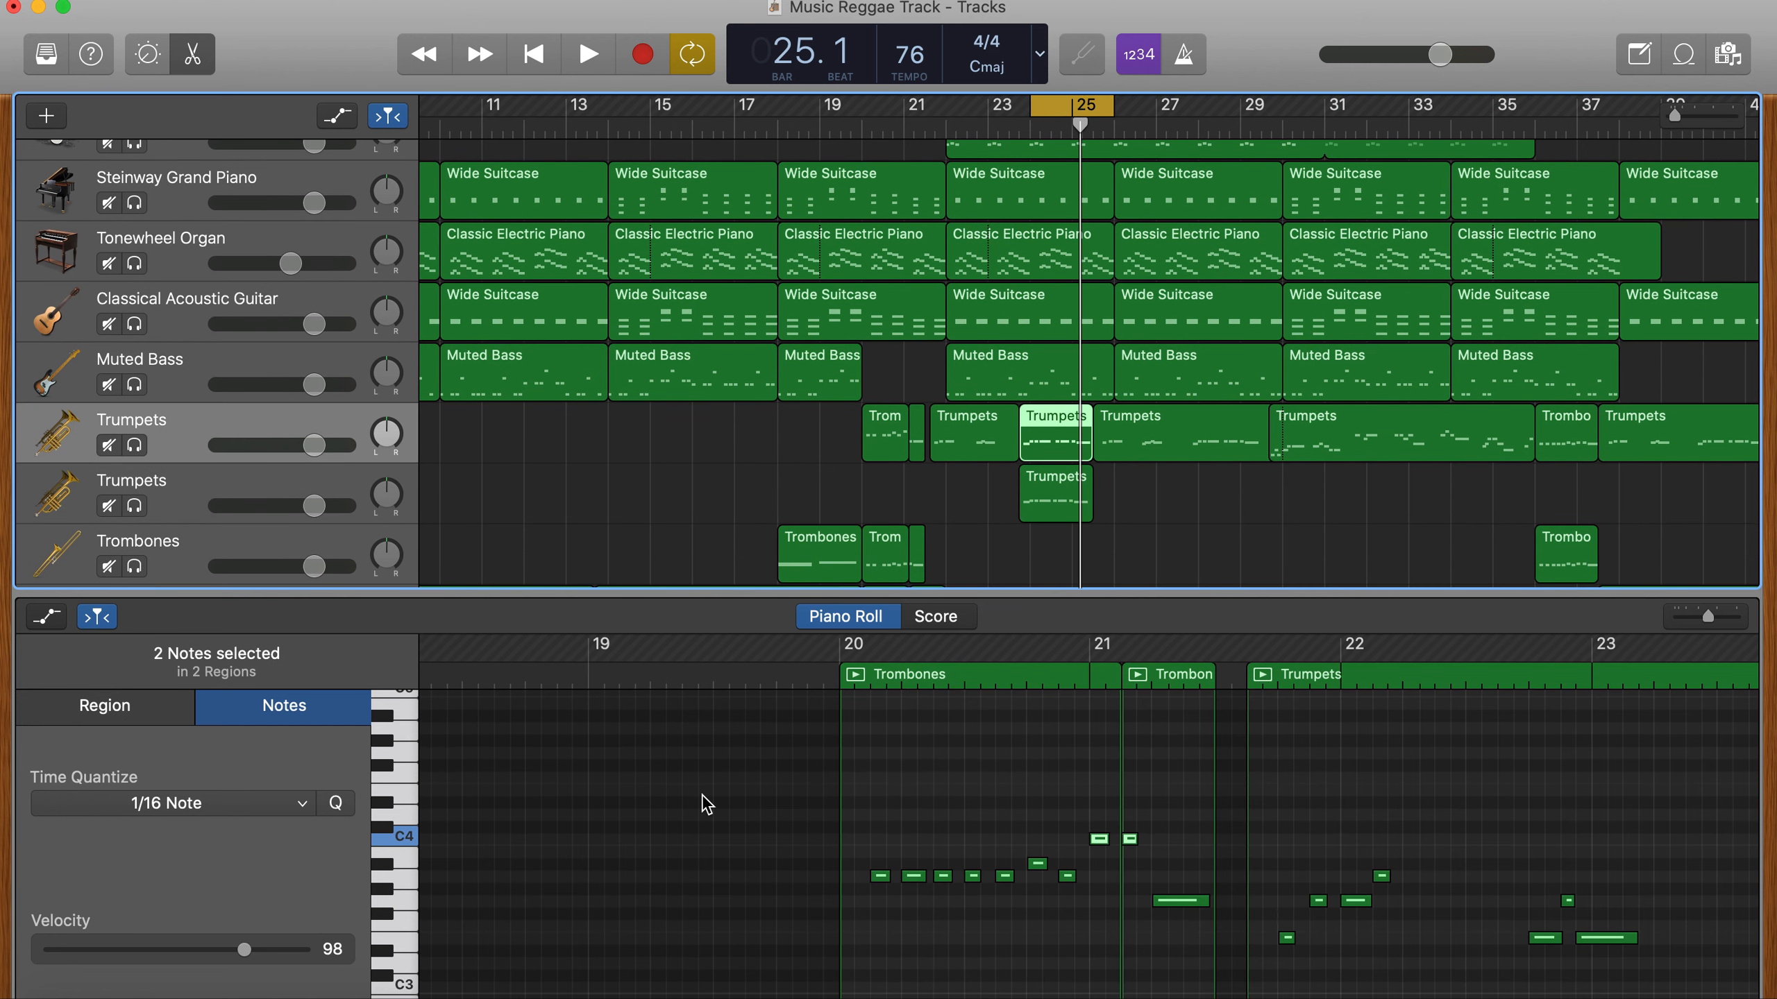
click(705, 805)
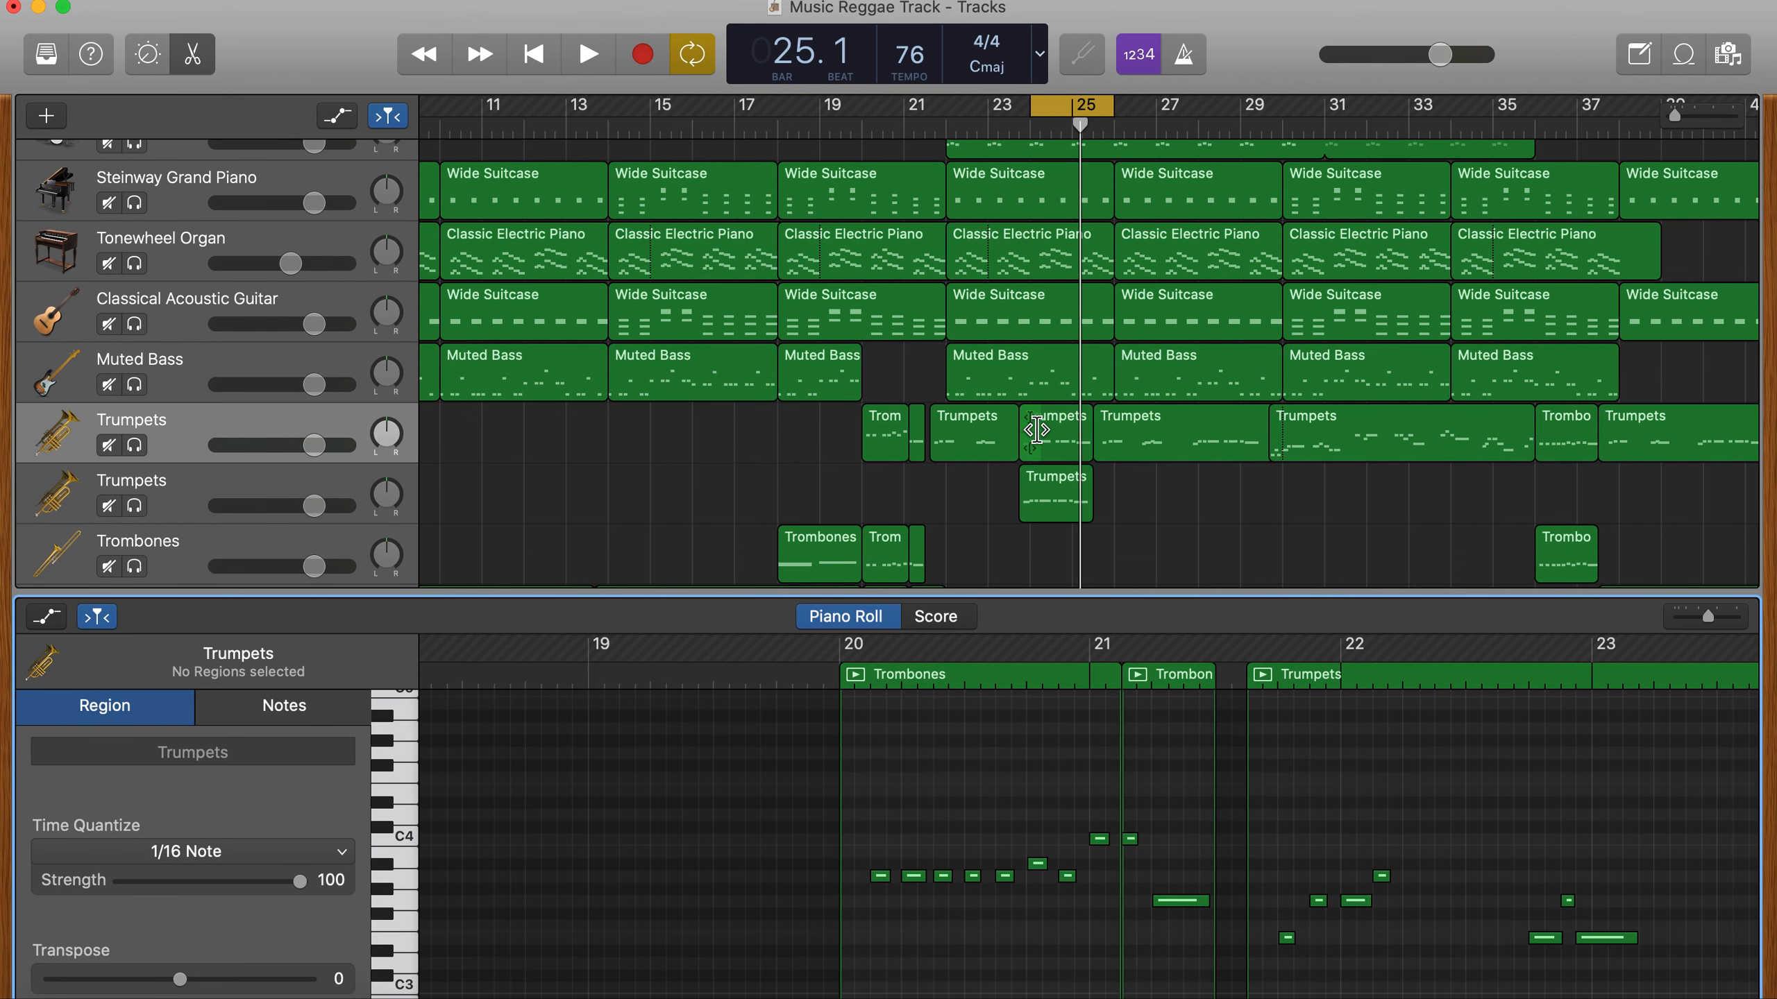
scroll(1036, 430, up, 10)
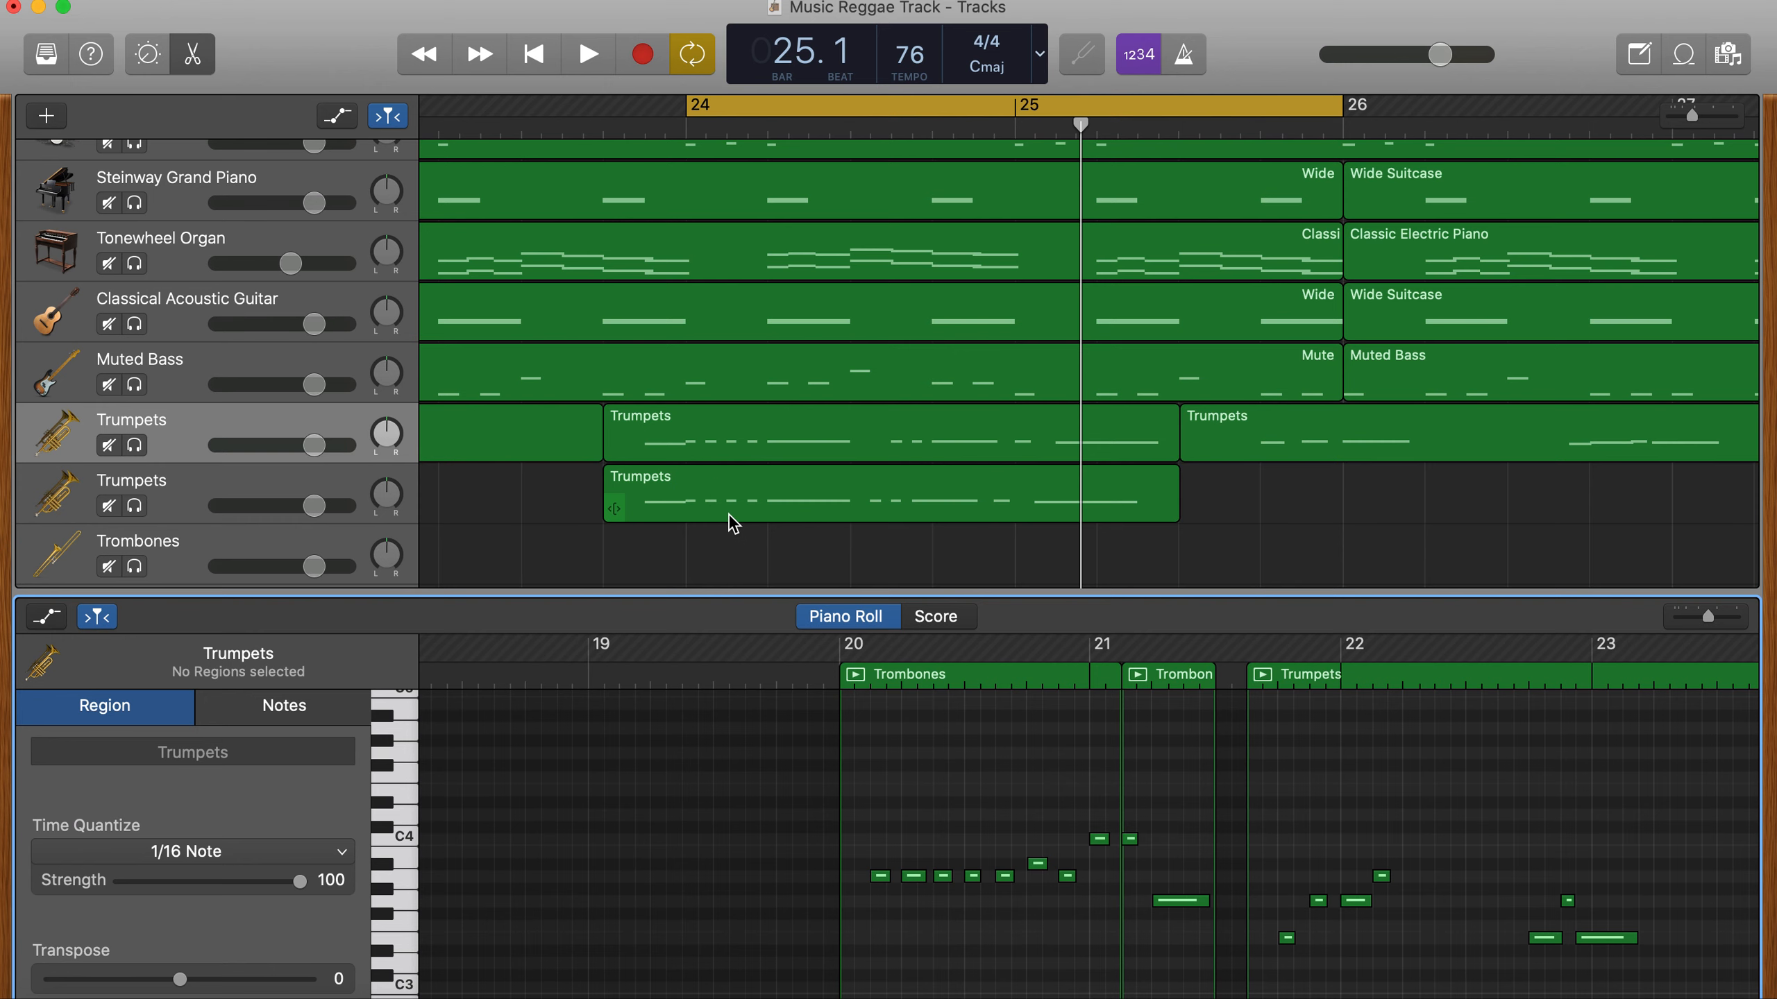
- Play the arrangement from just before bar 20 through the harmonized trumpet phrase and stop after it
click(808, 670)
key(space)
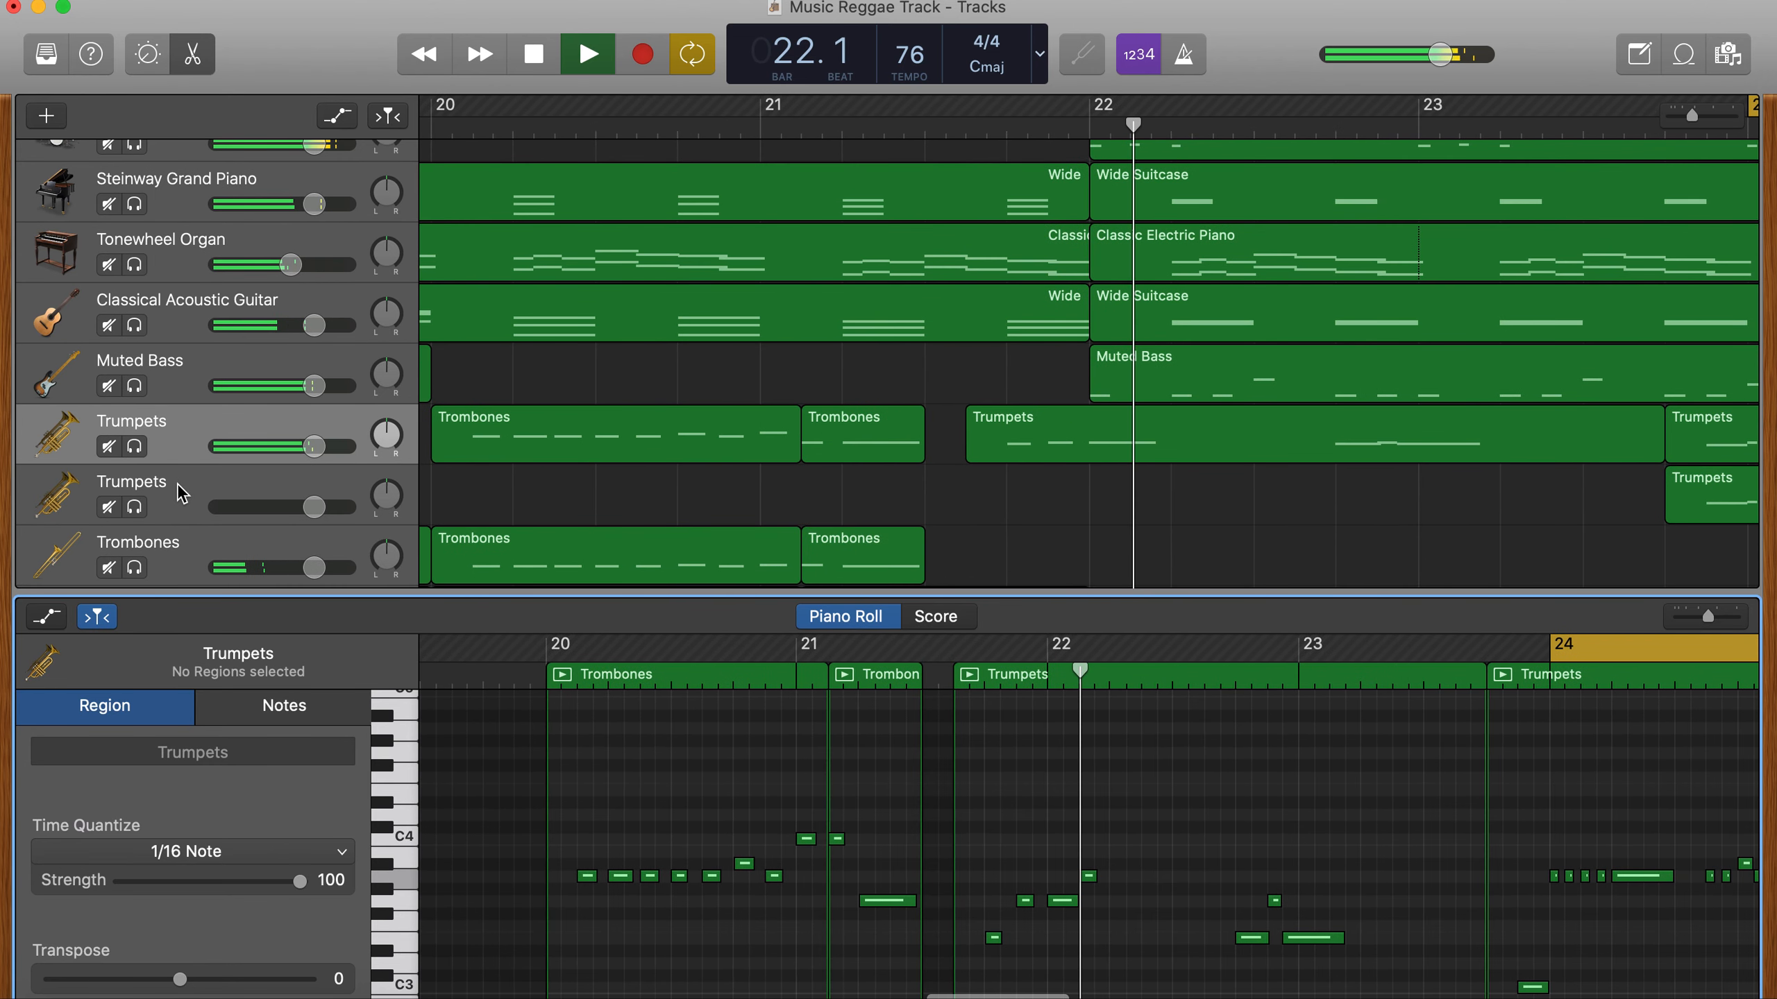
click(850, 519)
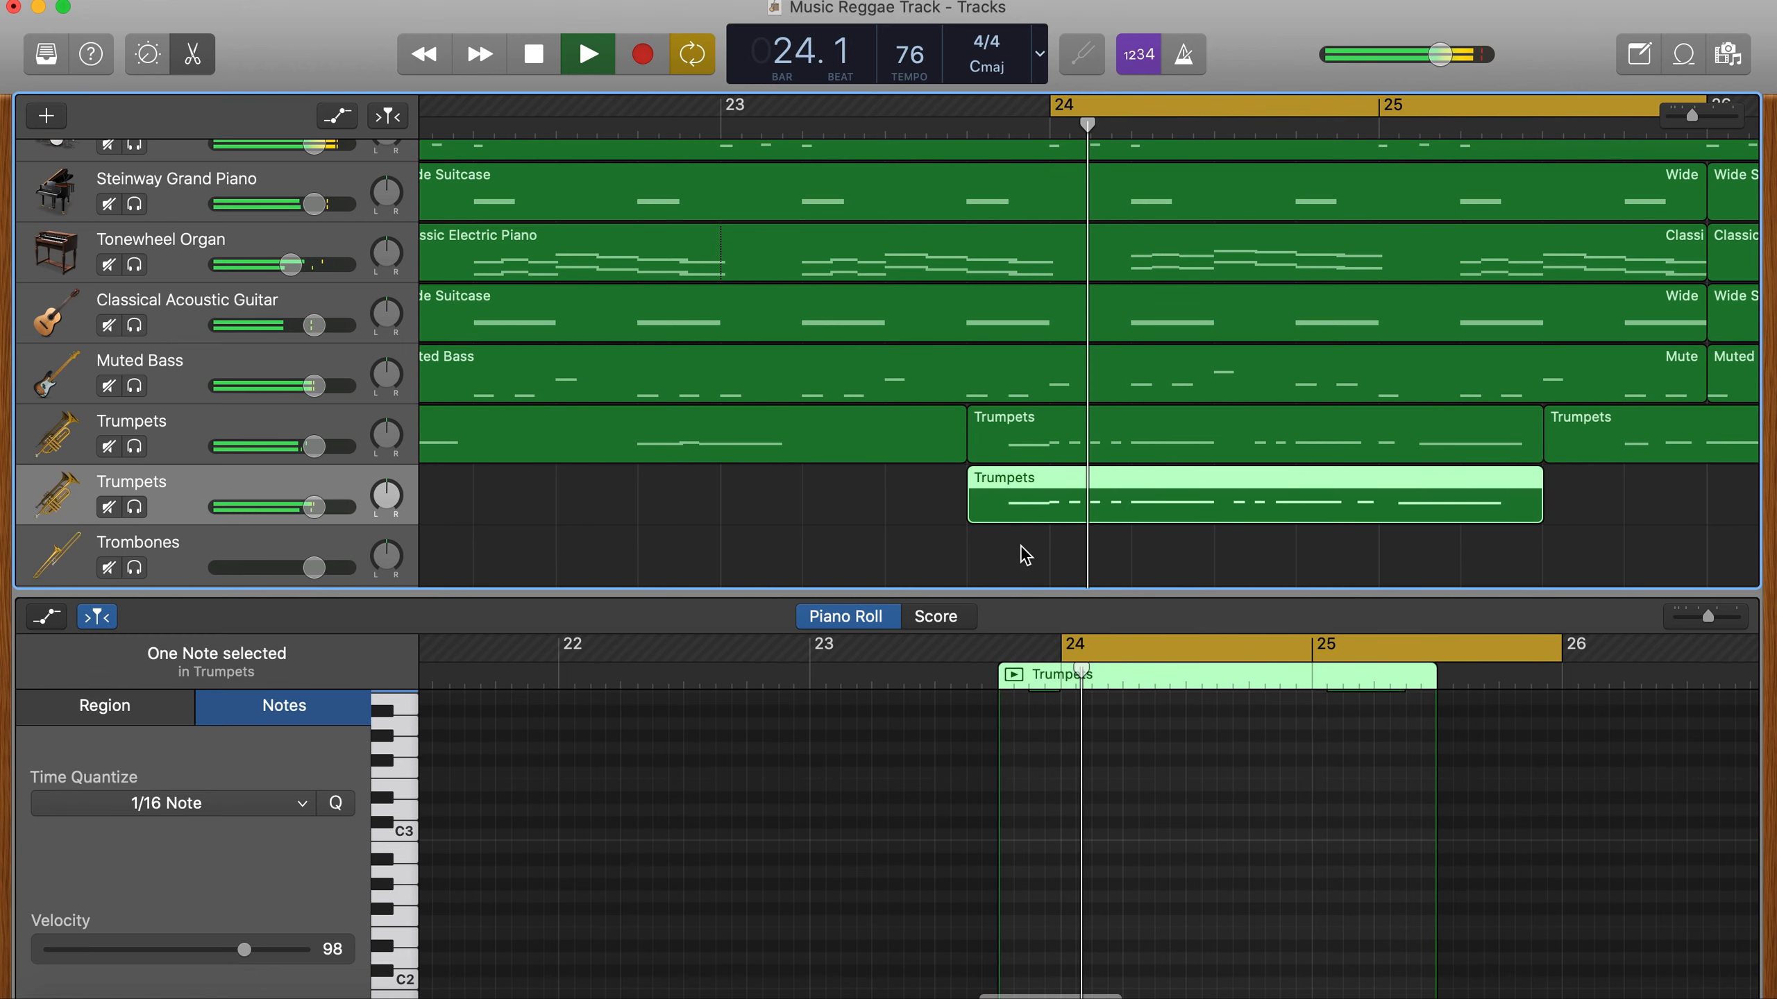
click(1095, 611)
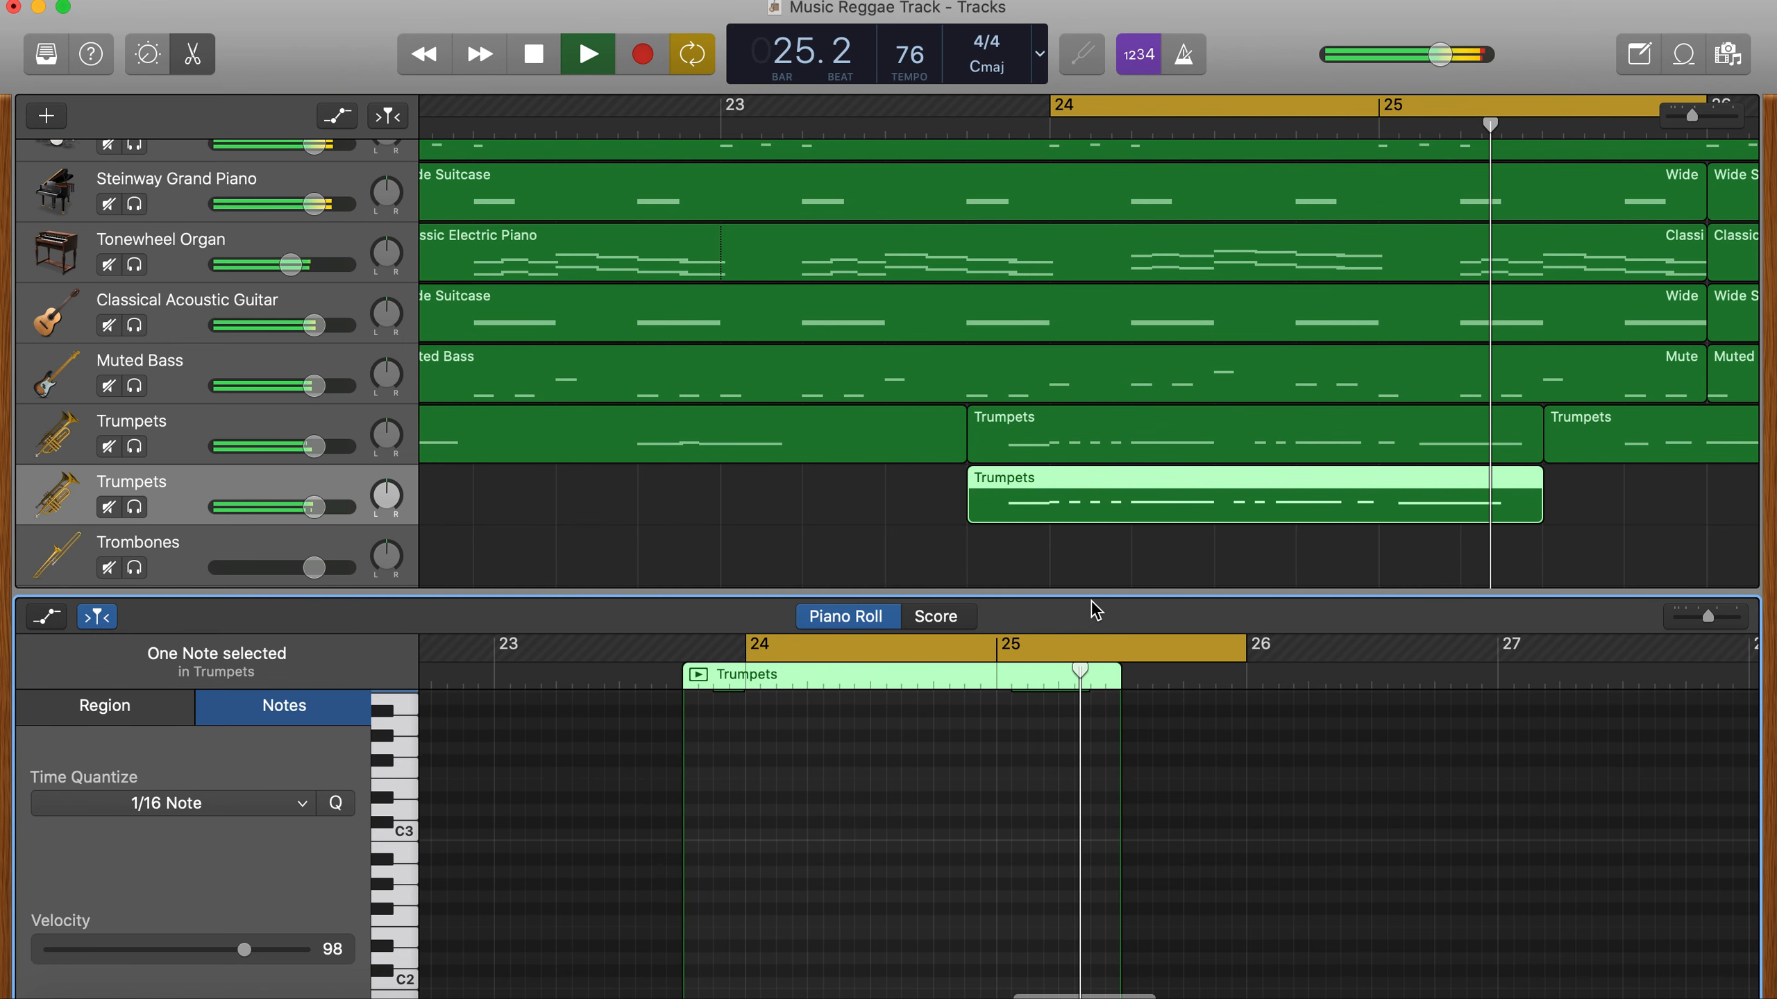
key(space)
- Shift the last six notes of the copied trumpet phrase a sixteenth note later to match the original's rhythm, and play it back
click(1089, 522)
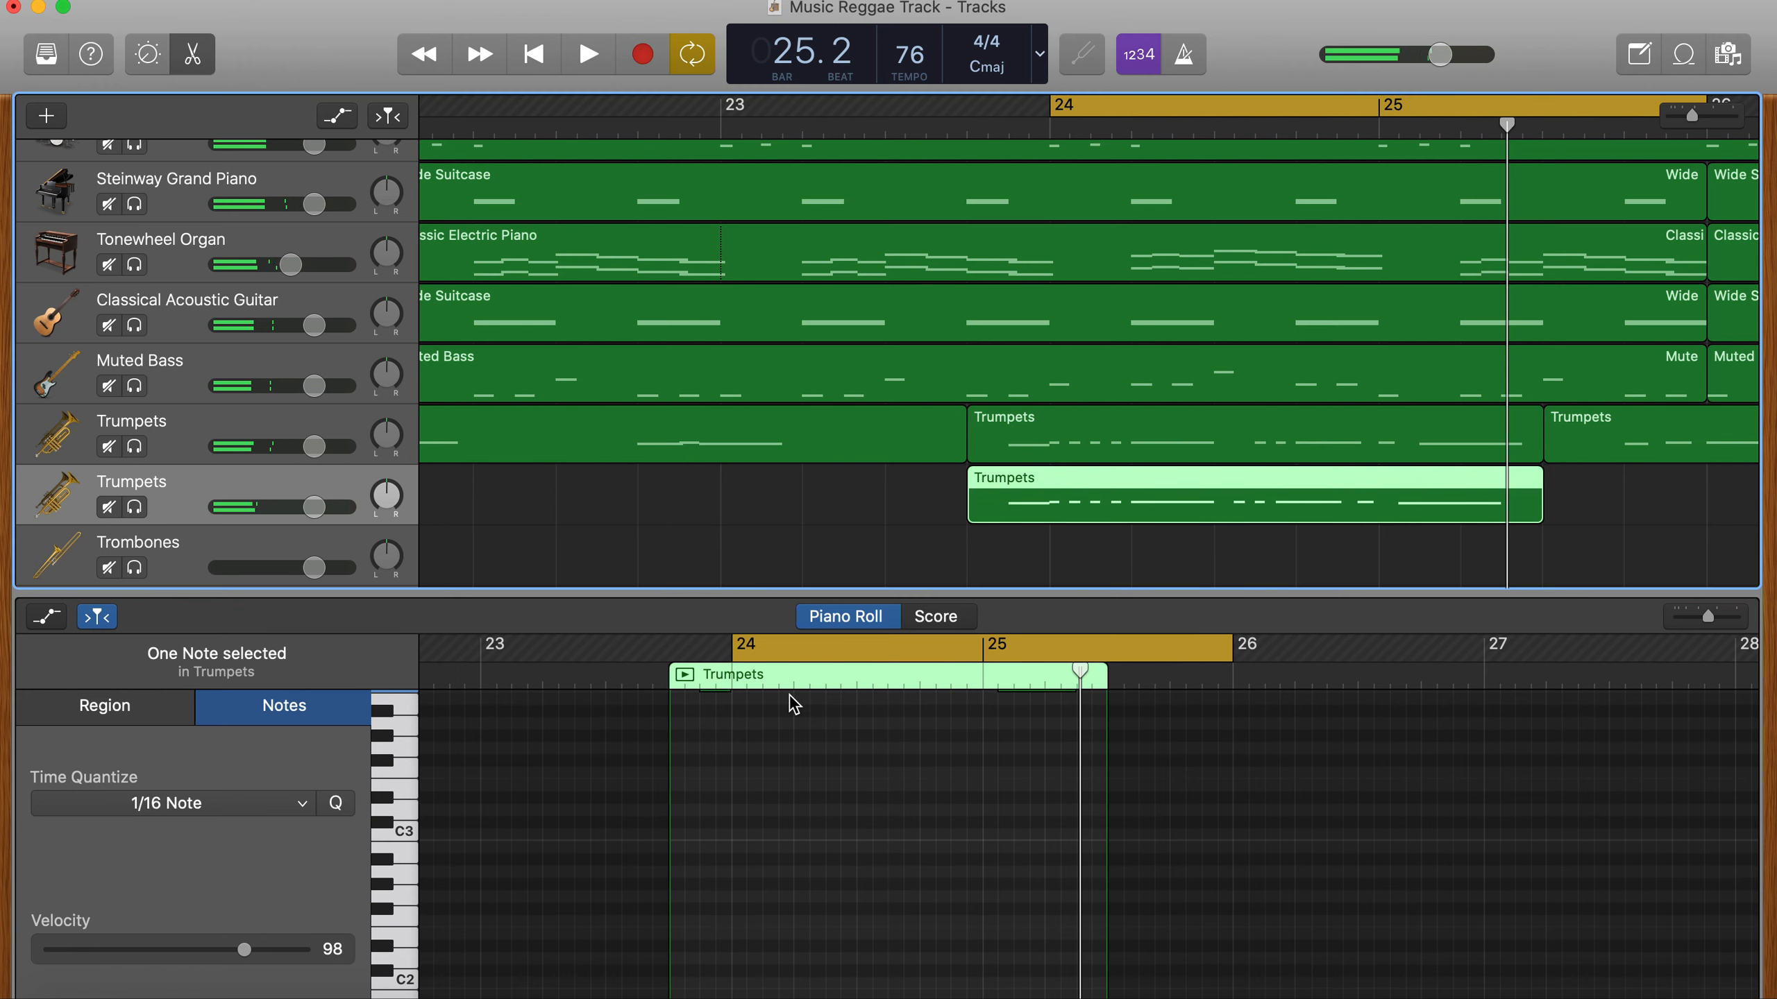
click(1006, 531)
click(1039, 512)
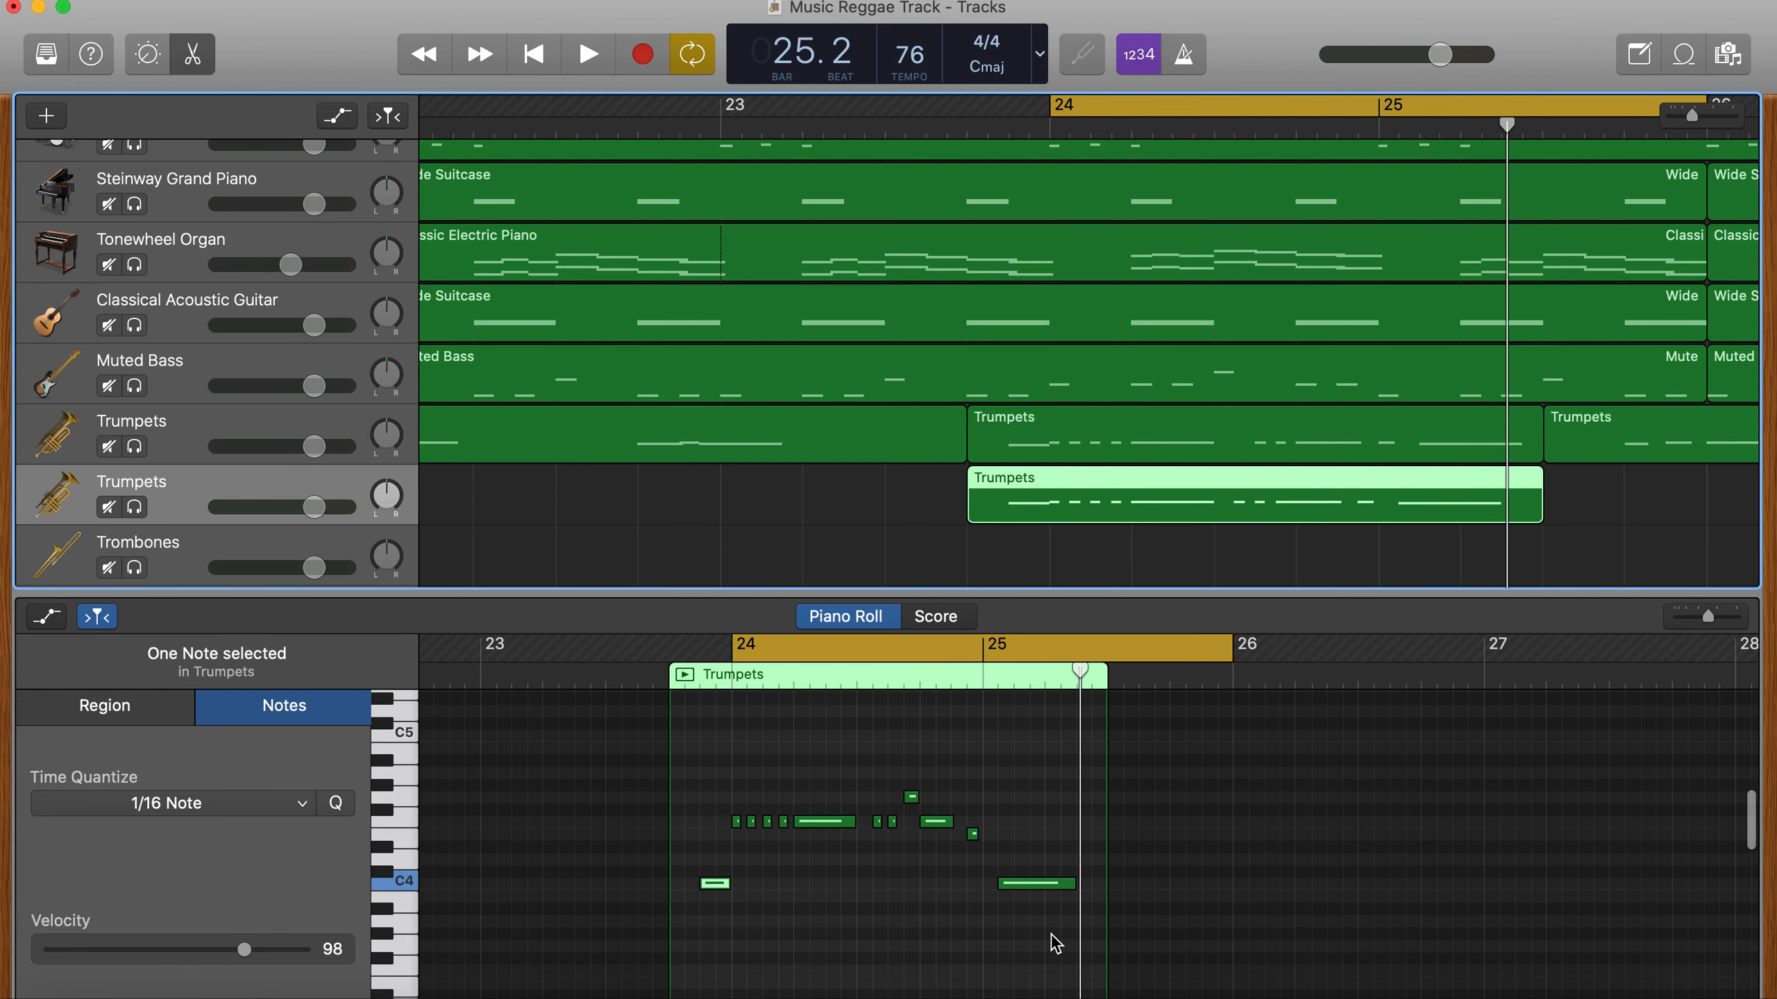
click(1144, 440)
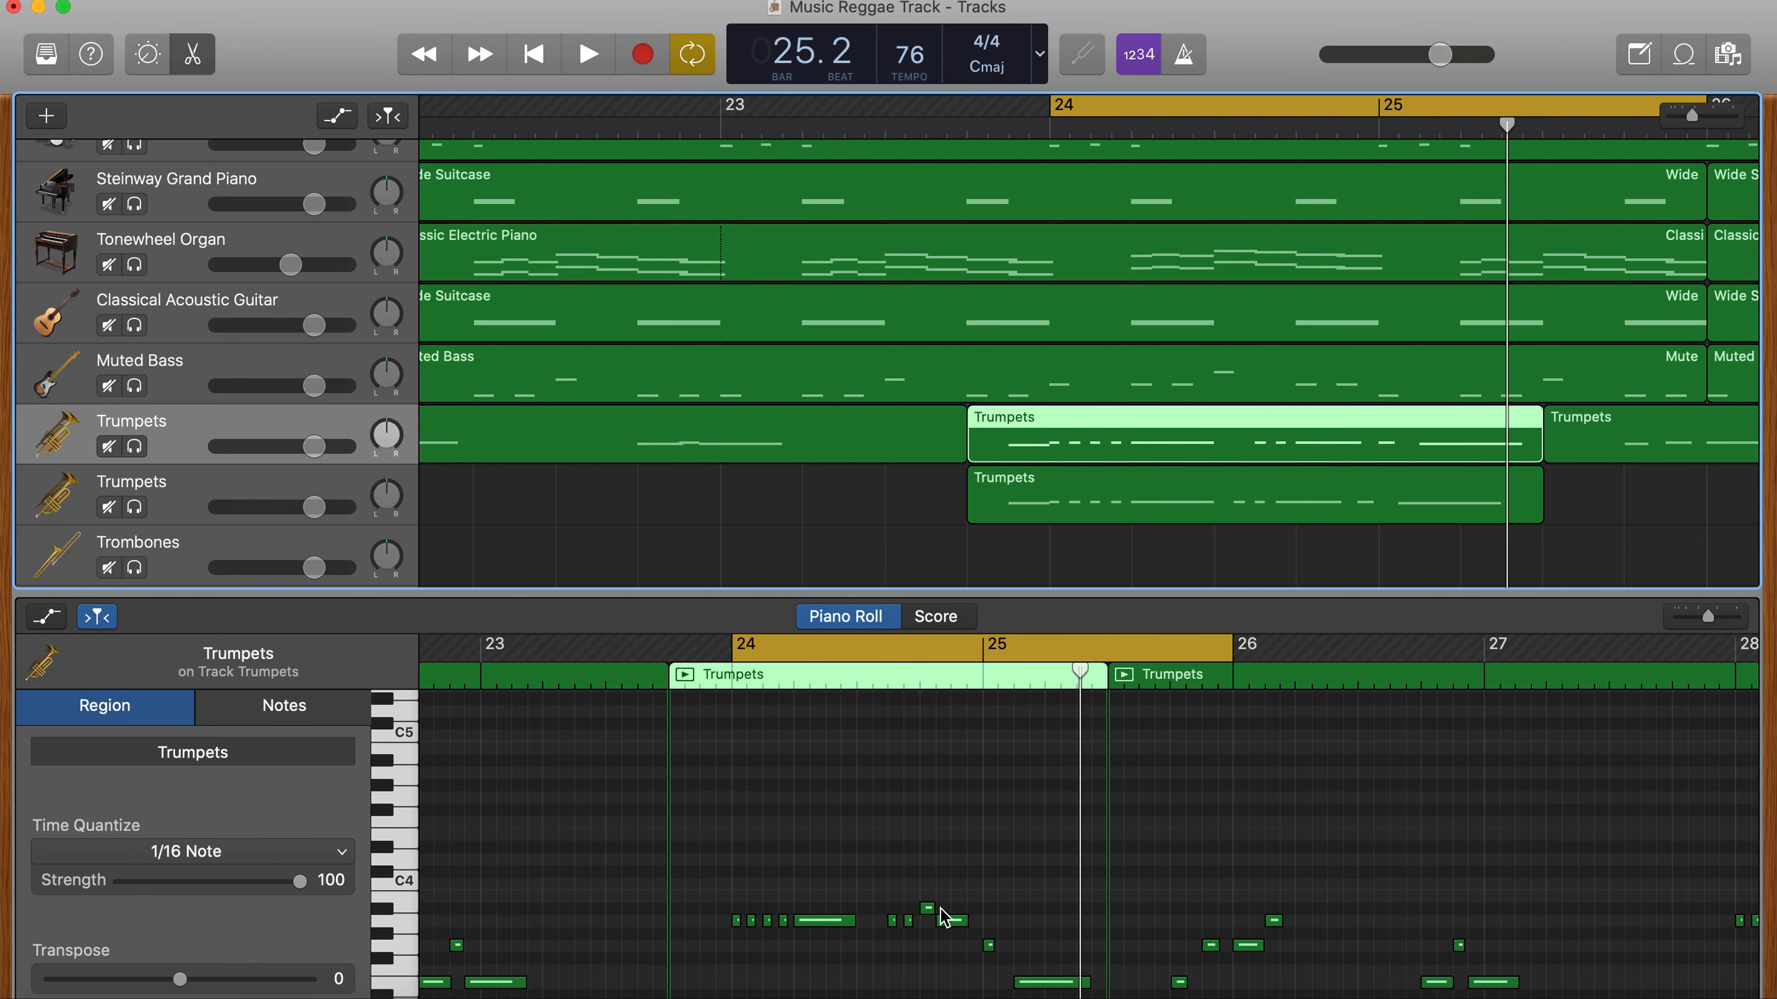
scroll(942, 909, down, 3)
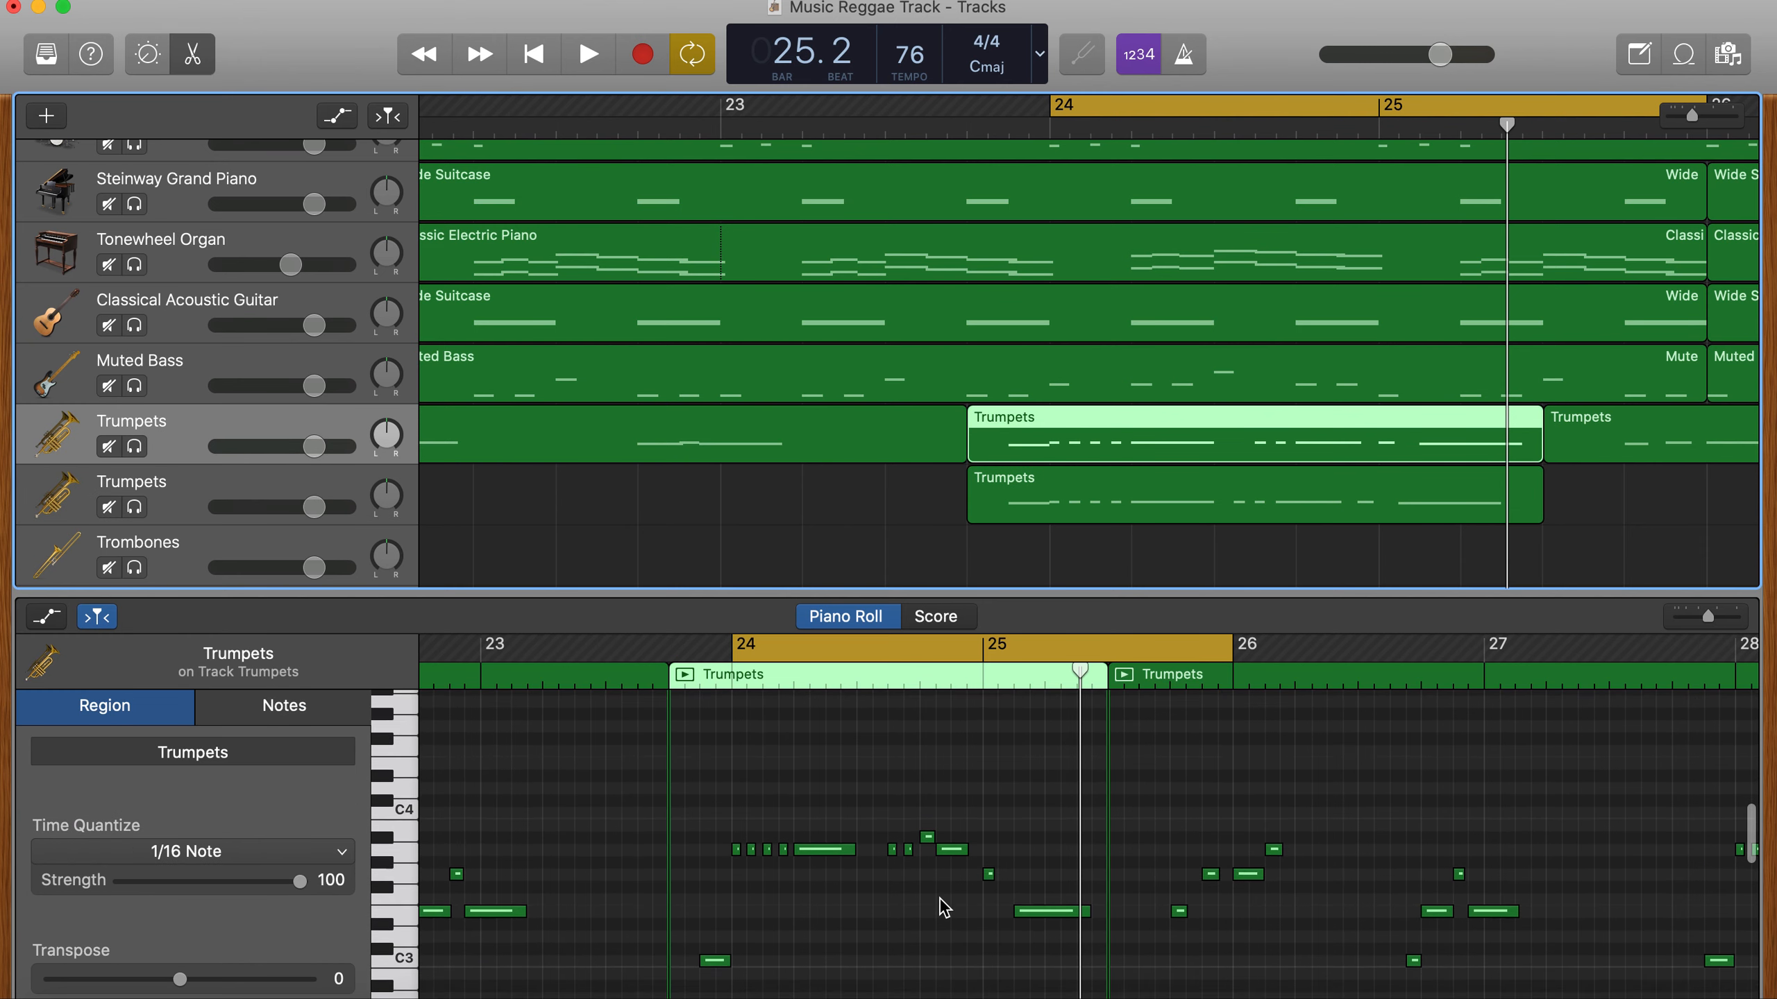
click(1220, 516)
drag(1056, 898, 879, 703)
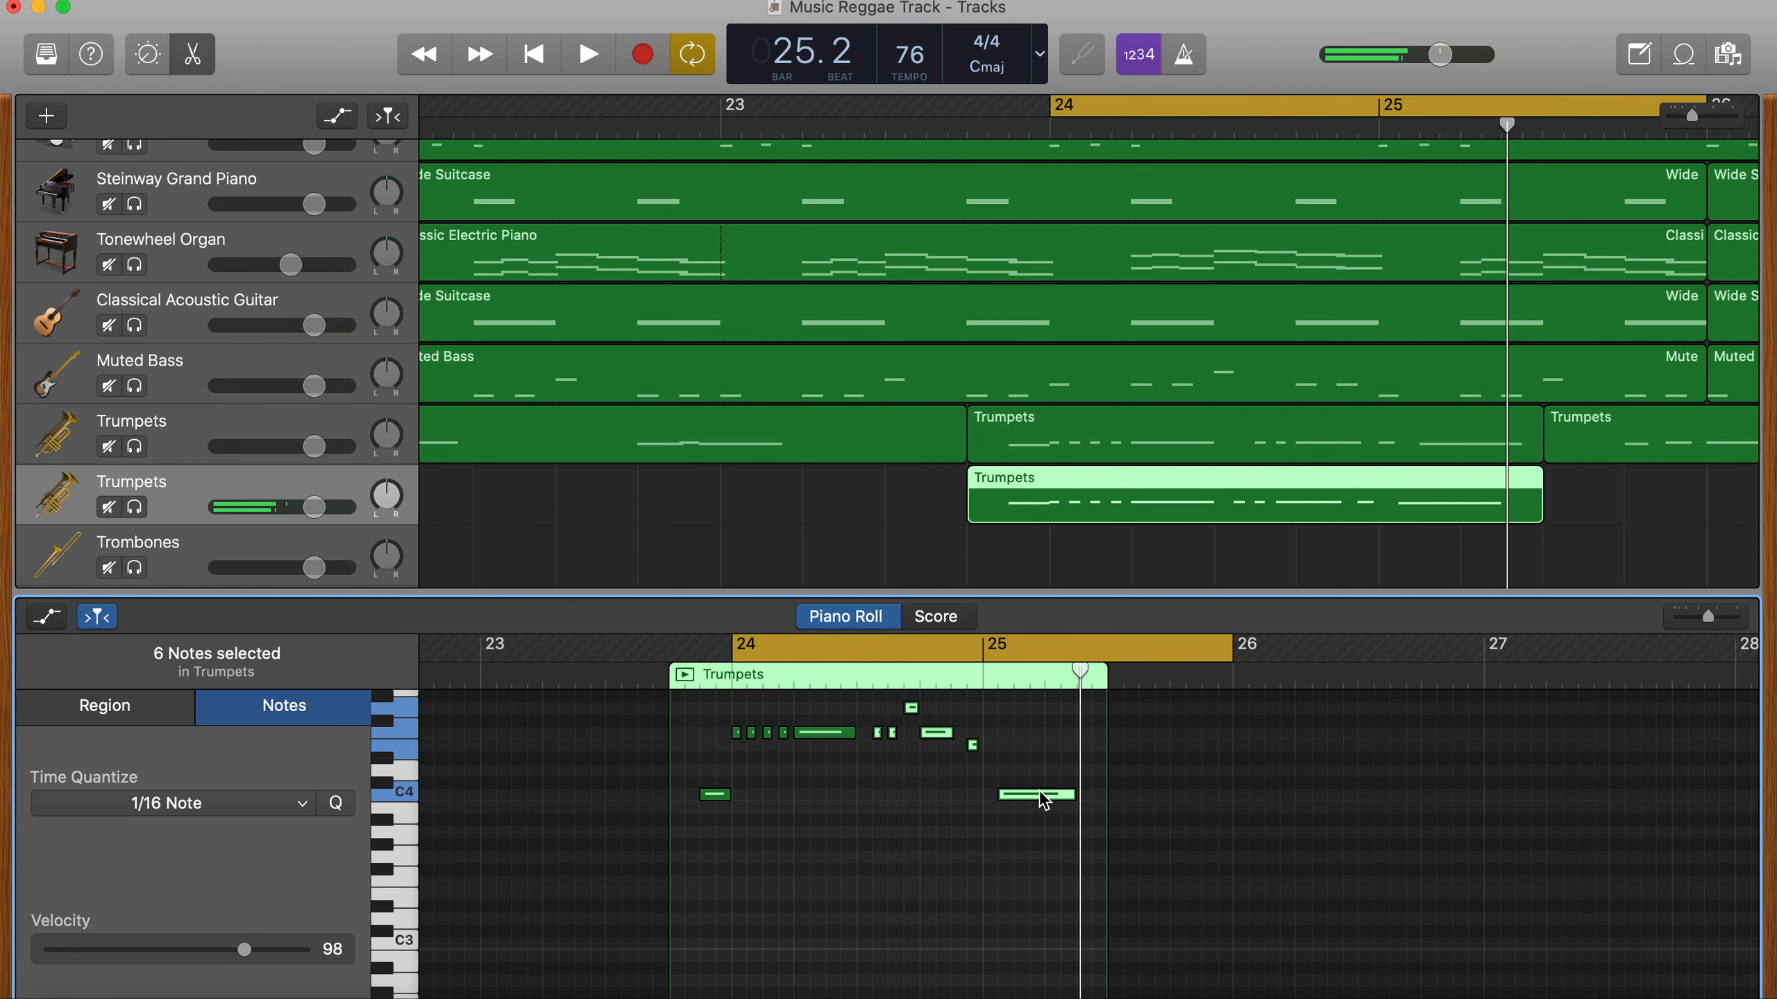
drag(1042, 798, 1058, 799)
key(space)
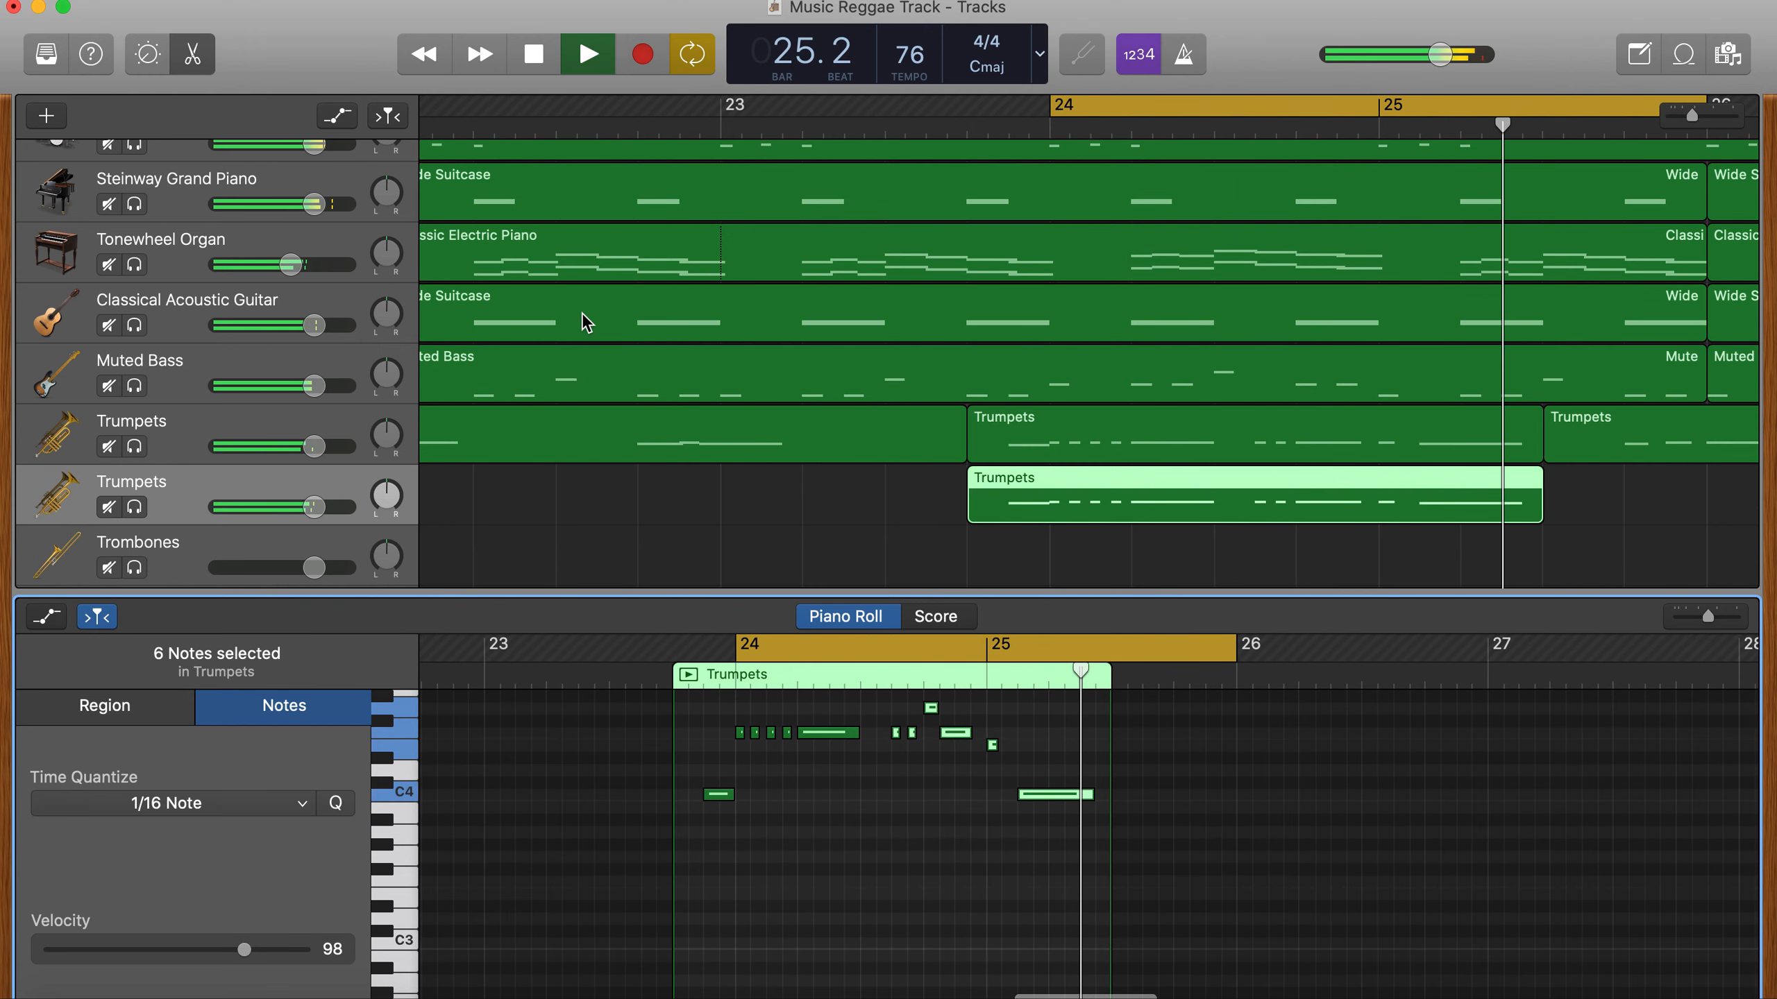
- Close the editor, turn off the cycle and lower the second Trumpets track's volume to about -3.8 dB
click(205, 72)
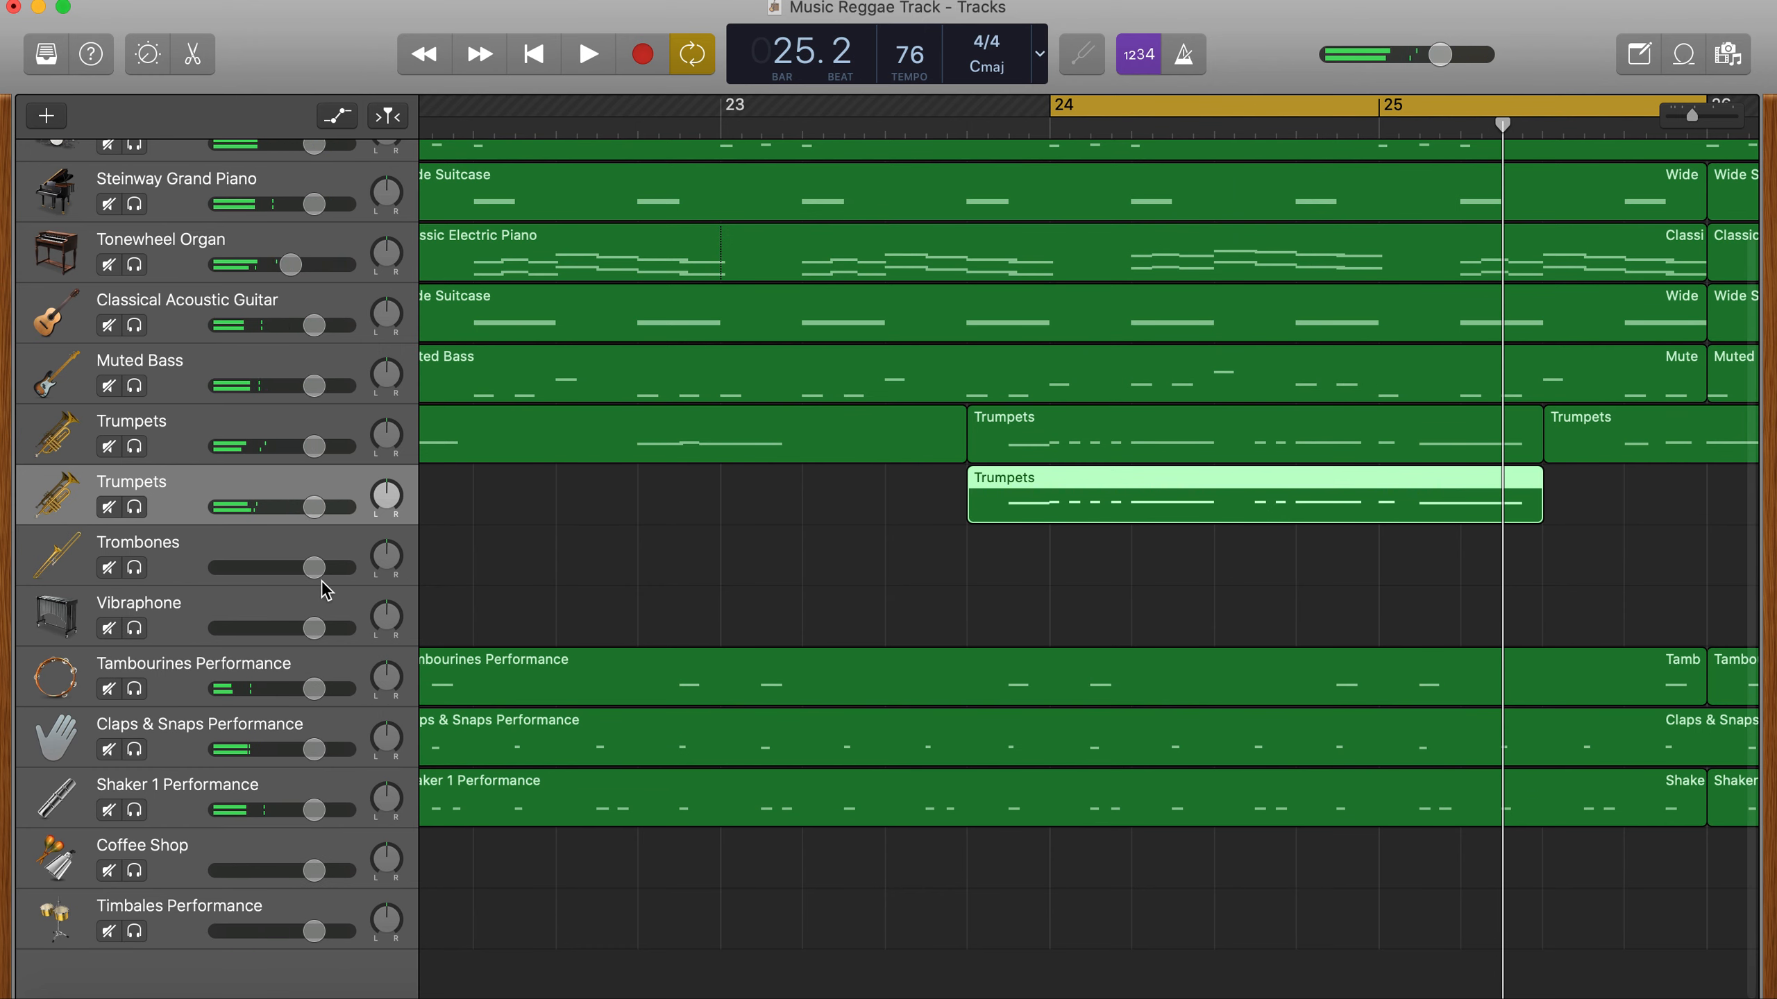
click(311, 510)
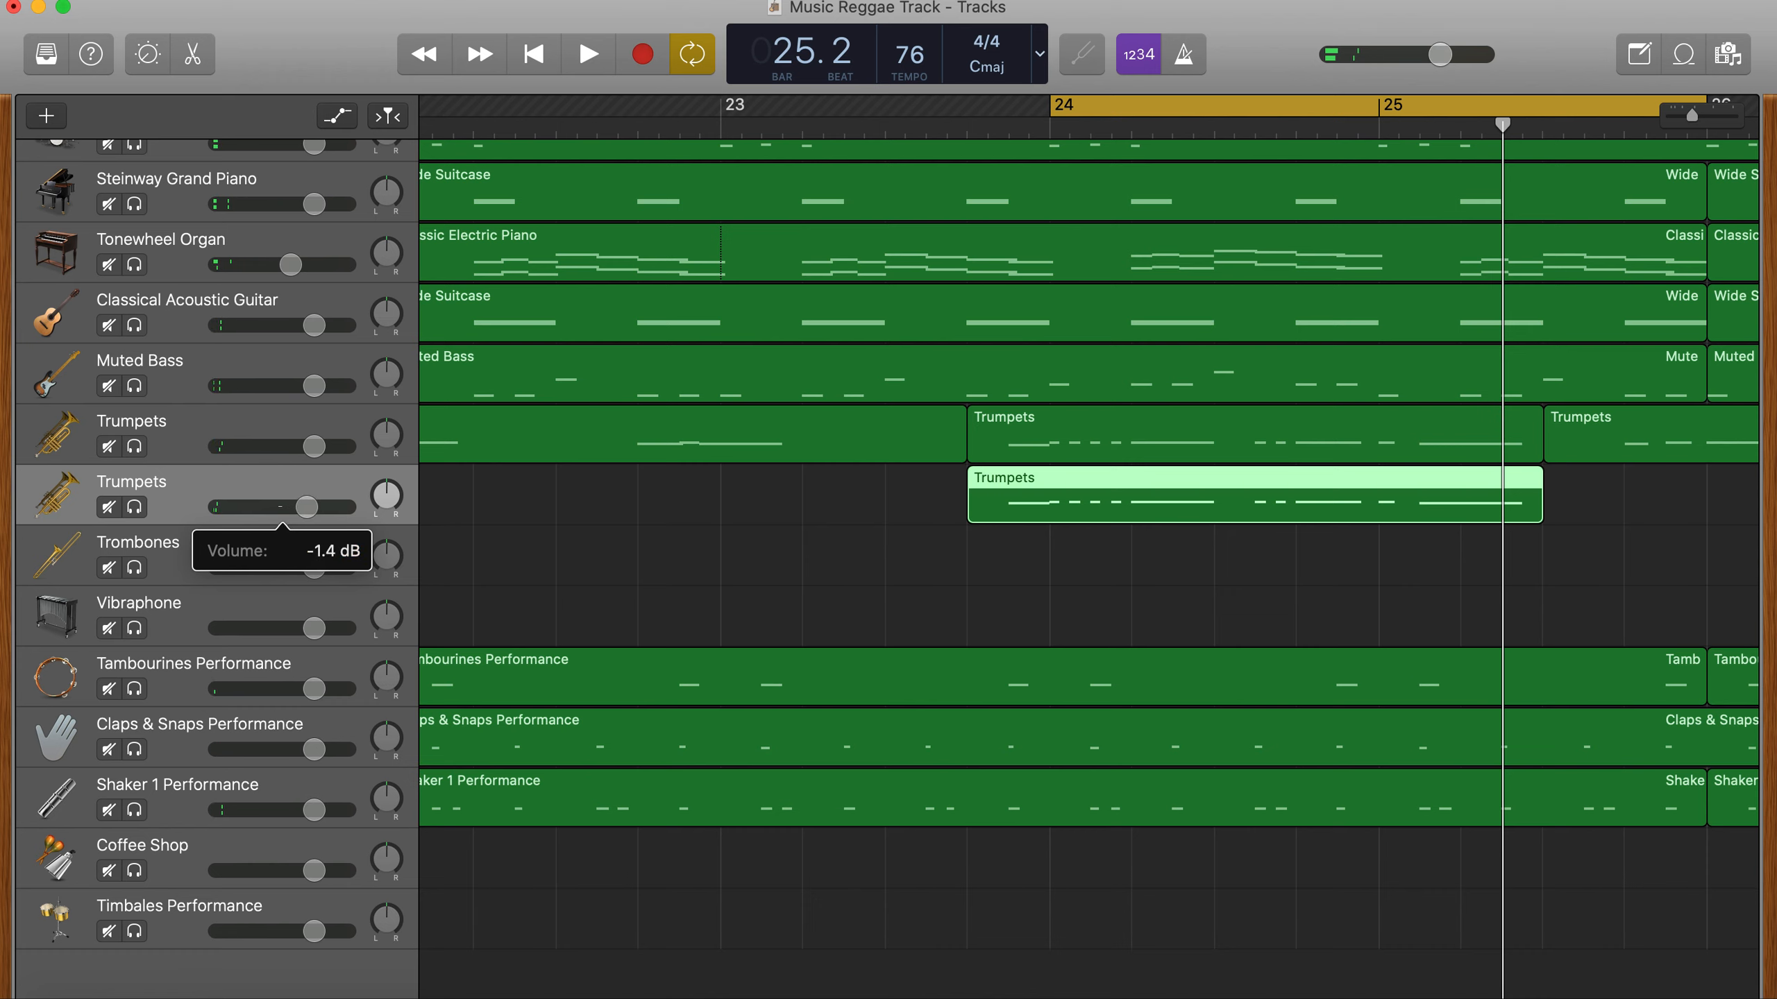
click(1082, 99)
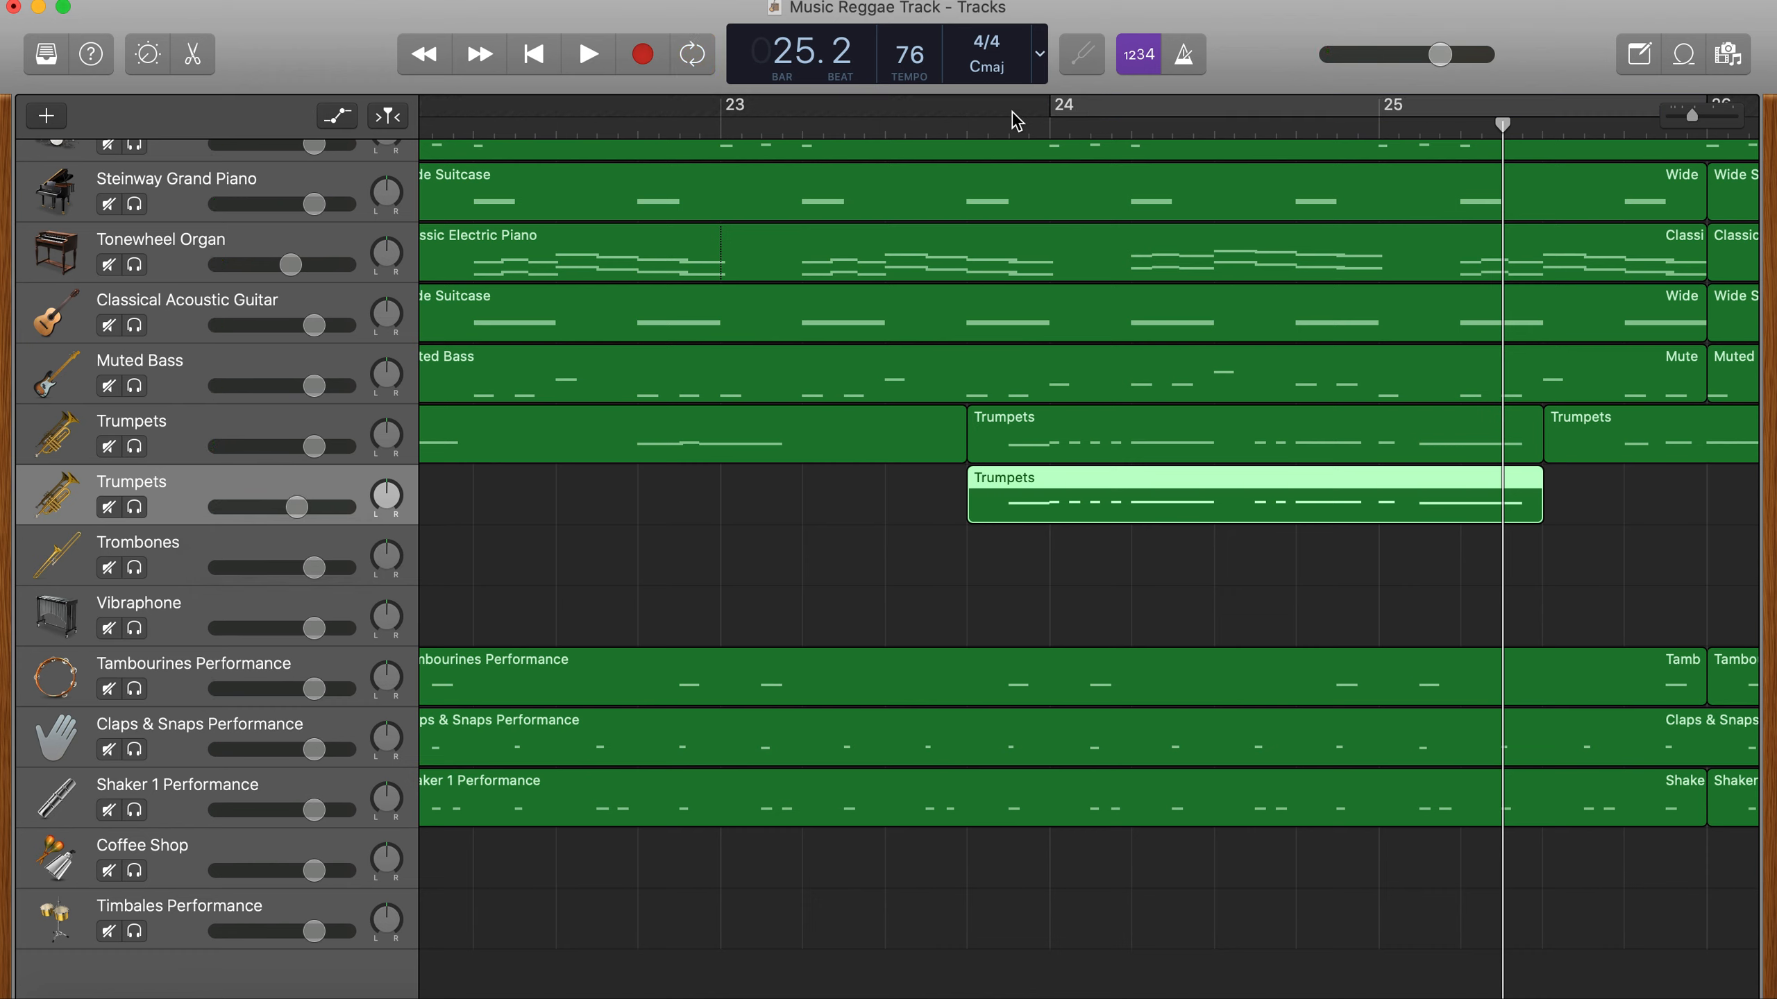
drag(299, 513, 293, 513)
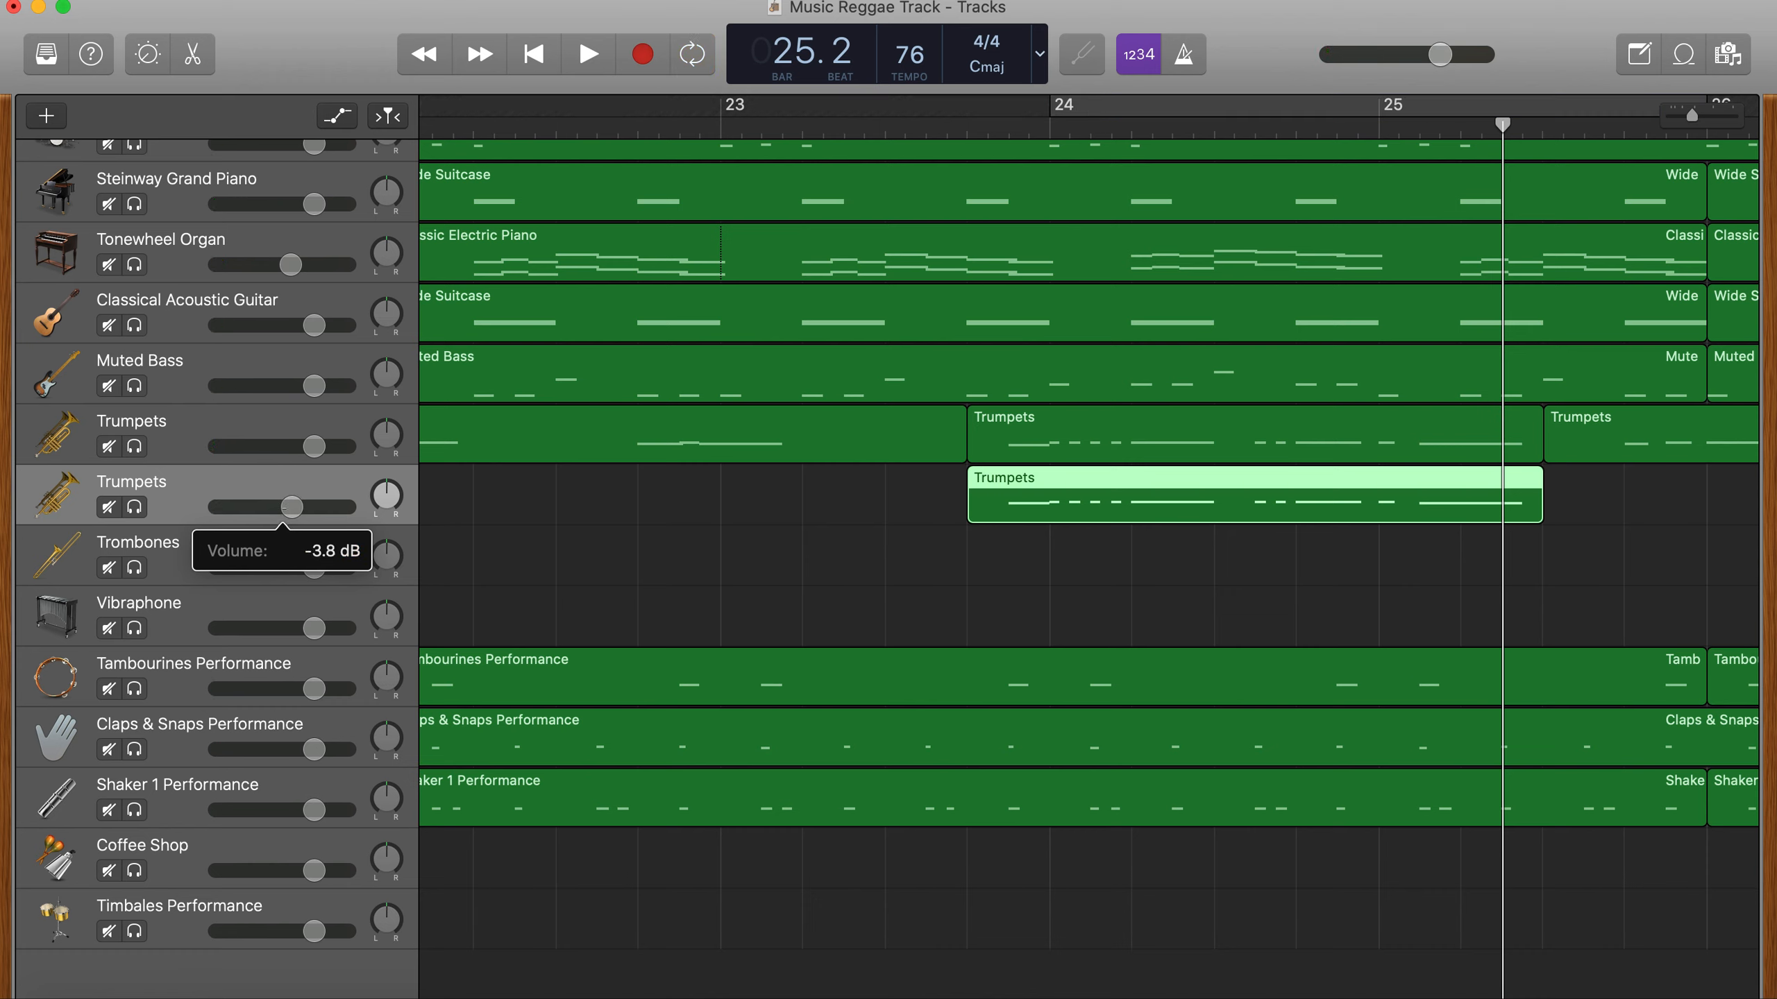
- Play the arrangement from bar 16 through the horn break into bar 22
scroll(603, 441, left, 2)
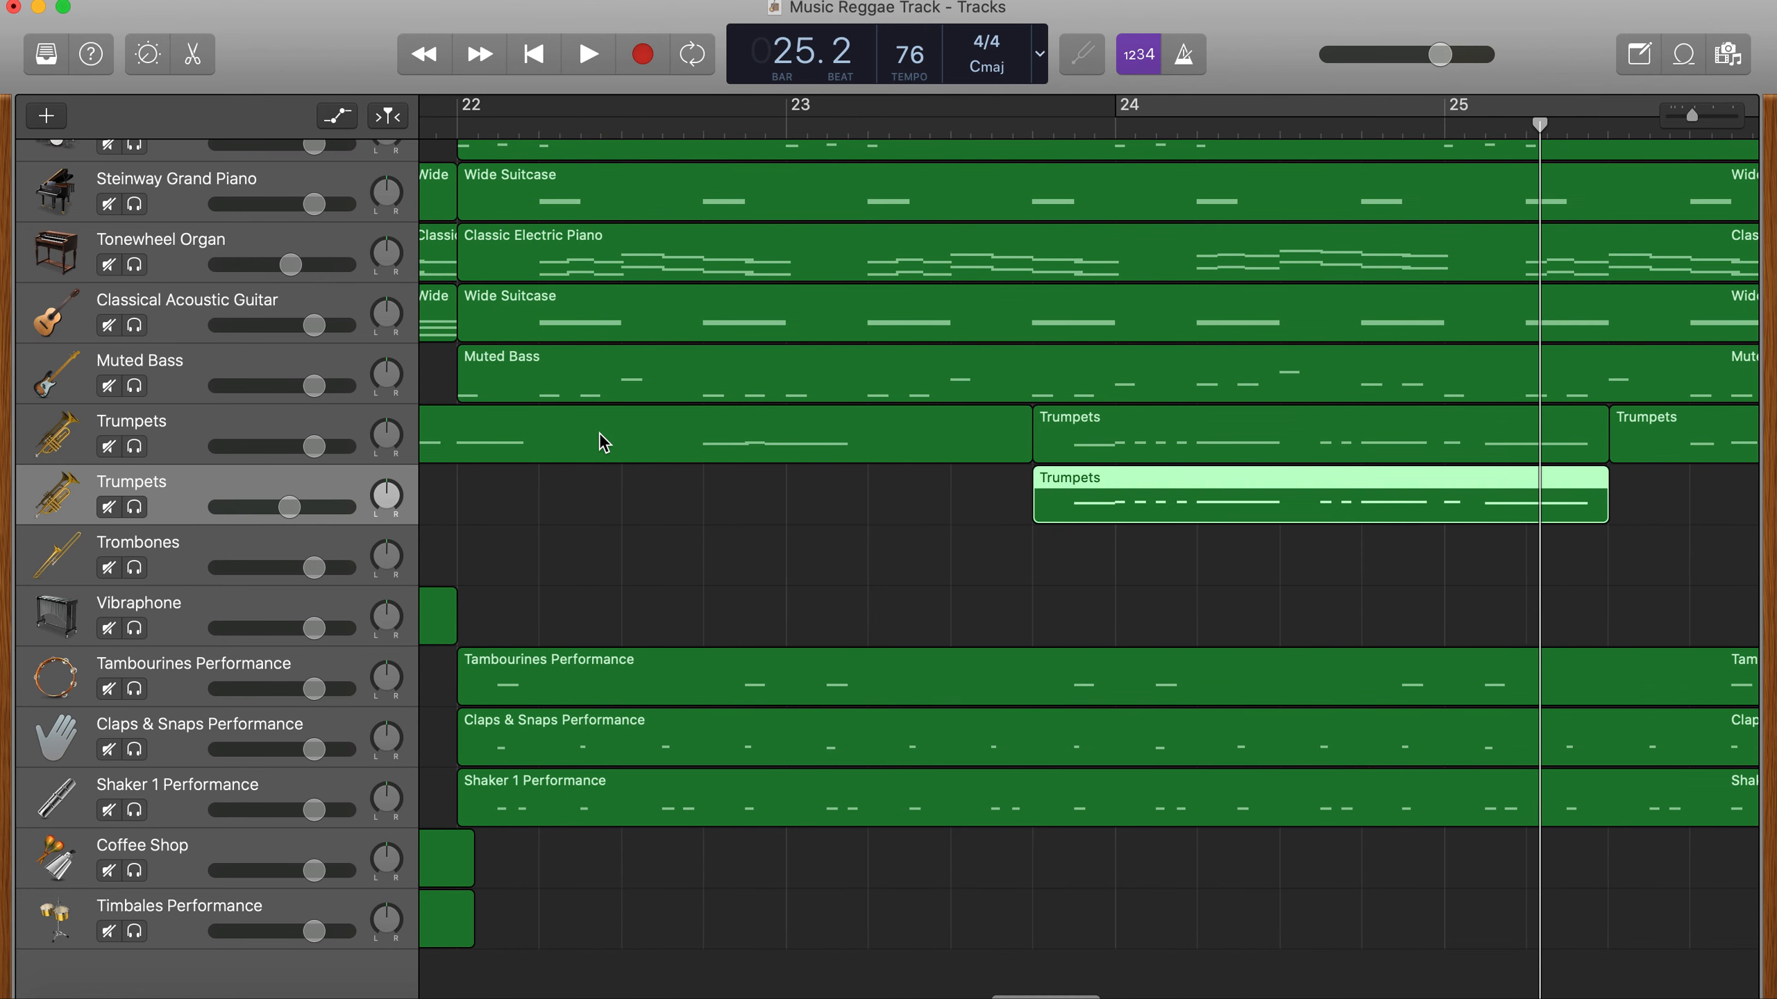
scroll(603, 441, down, 5)
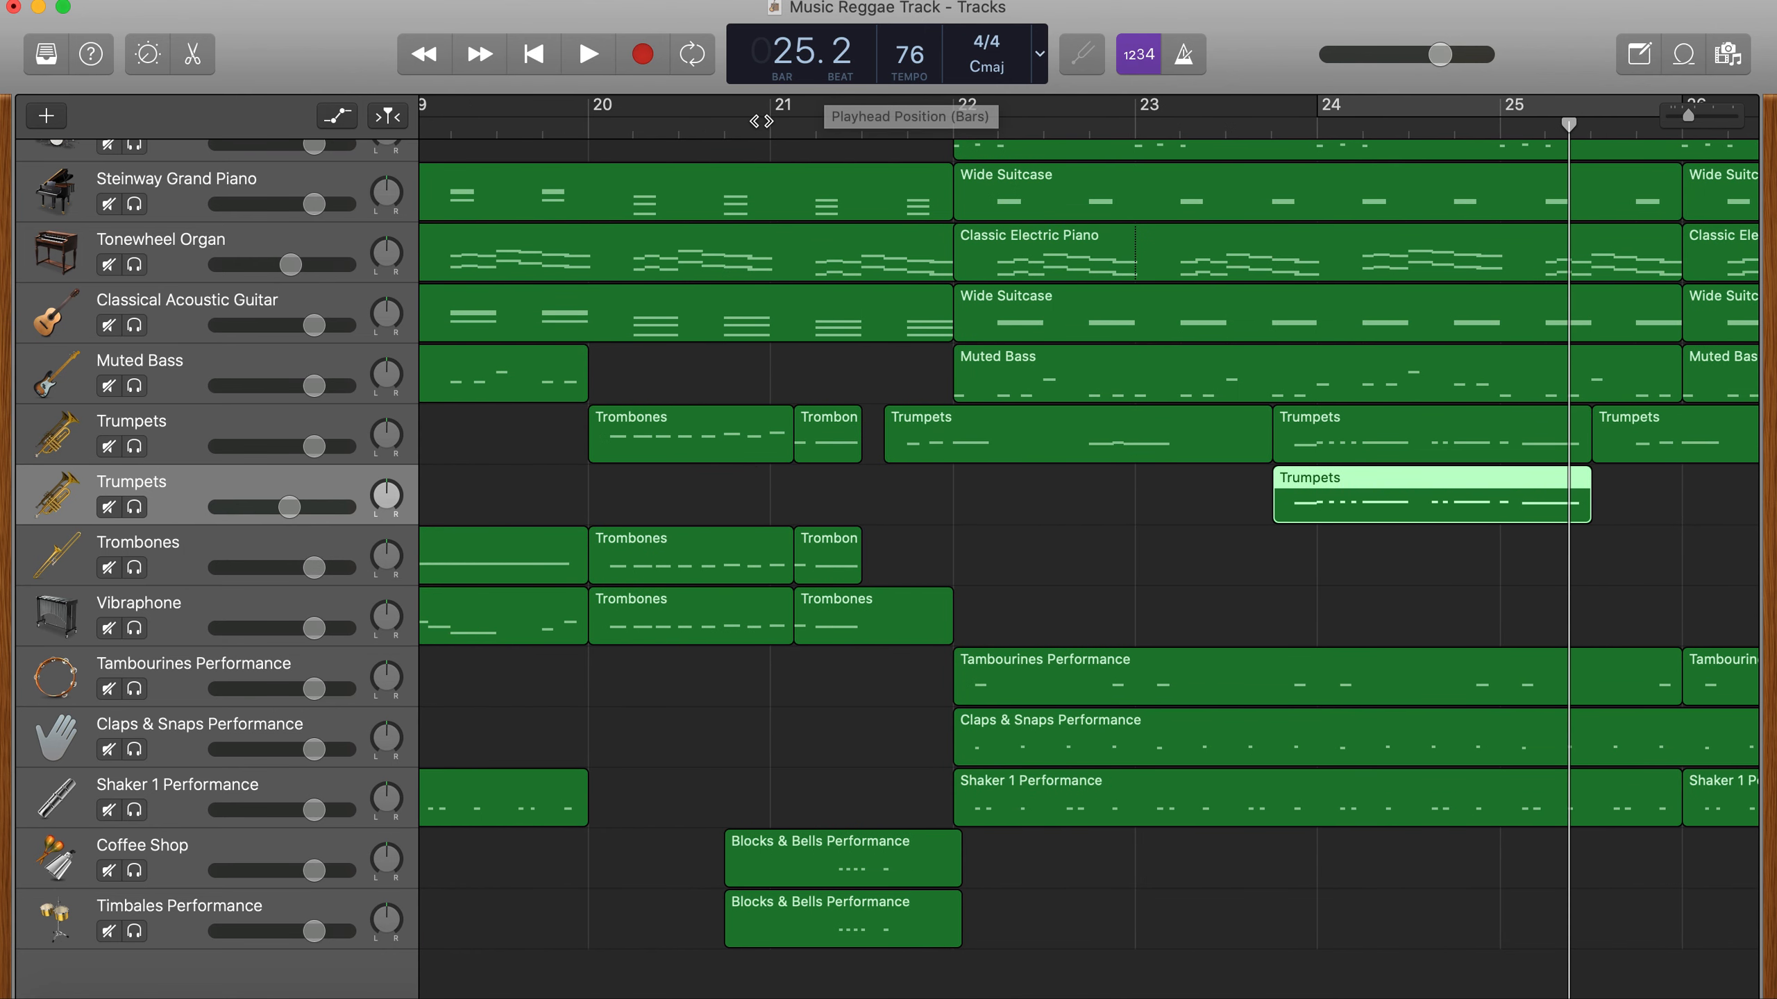
scroll(500, 153, down, 5)
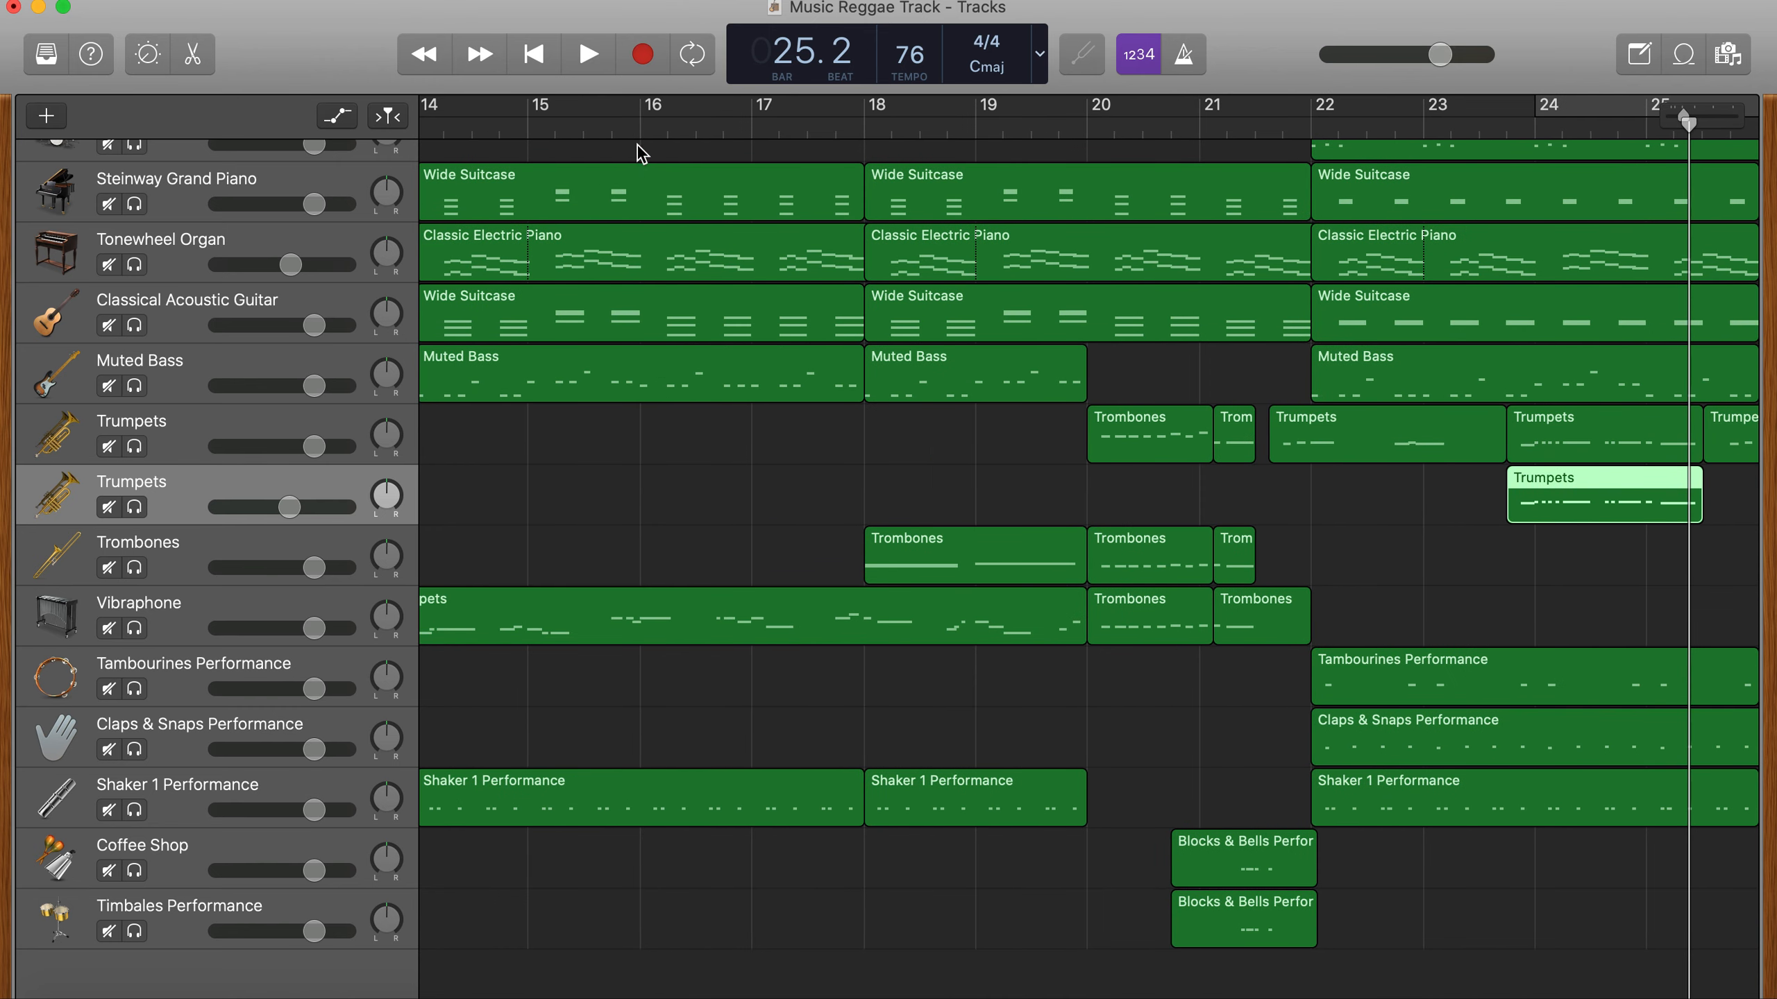
click(642, 134)
key(space)
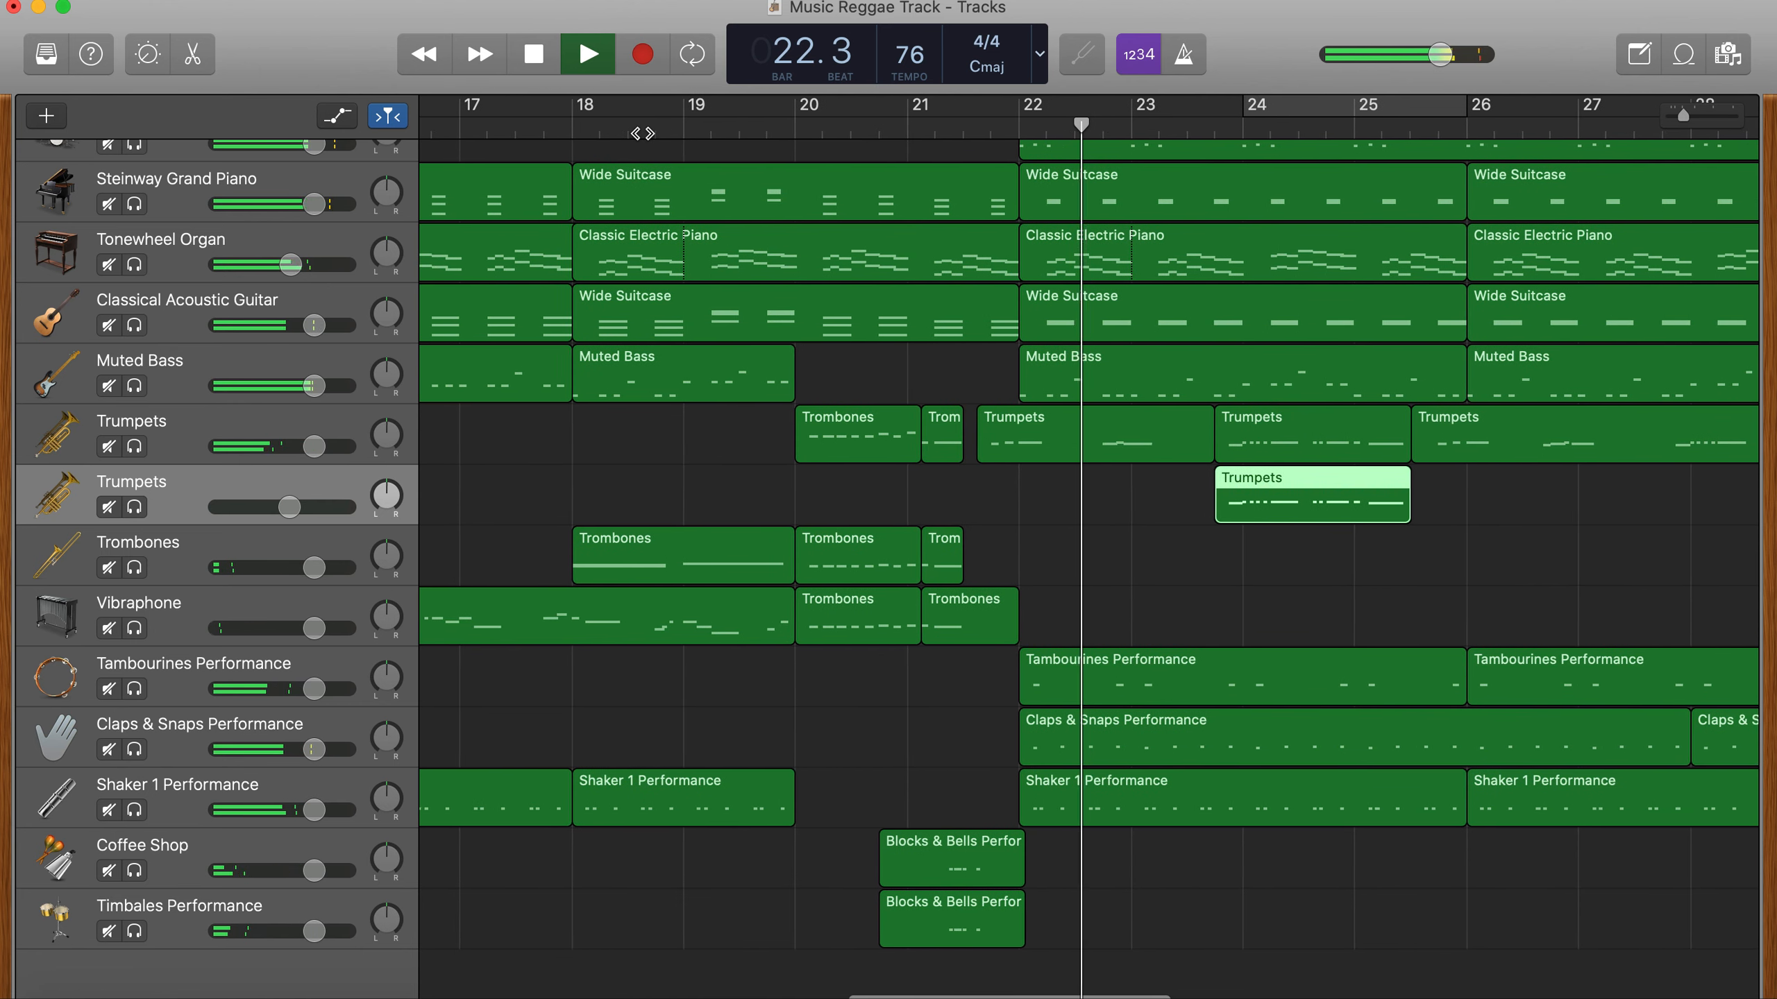
key(space)
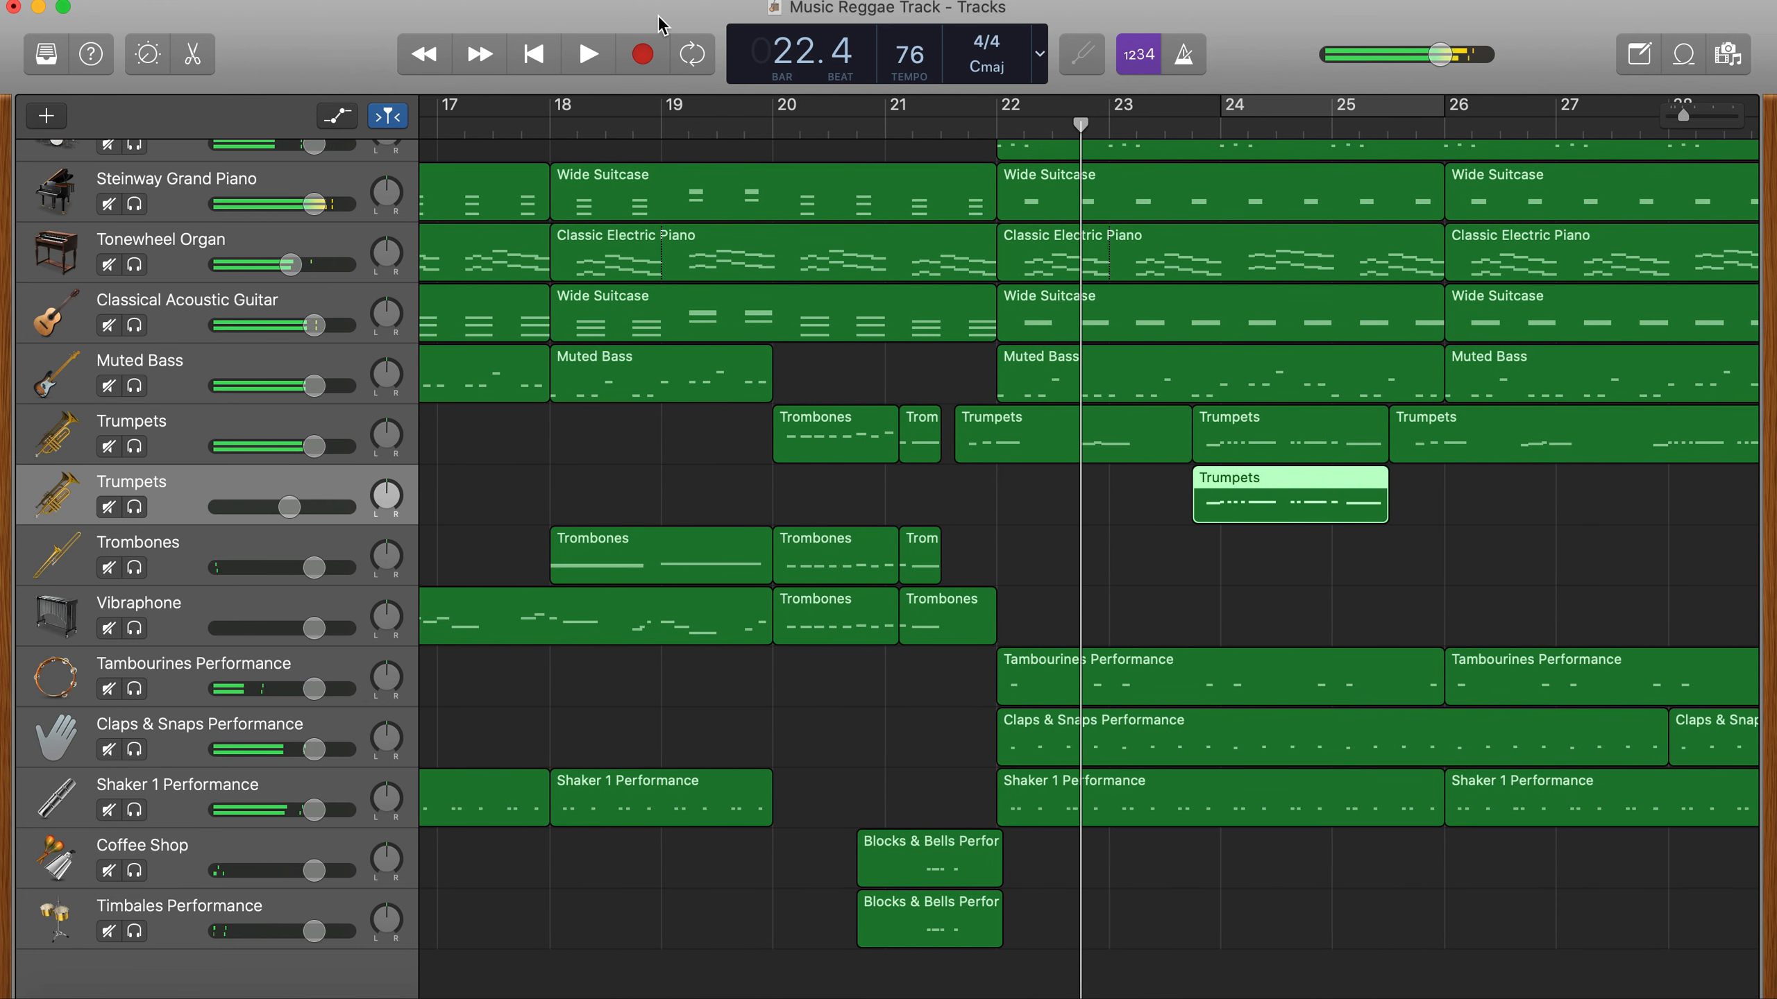
- Remove the Tonewheel Organ part from bar 20 to bar 22, lower the Trombones volume slightly, and play the break
click(776, 132)
click(994, 269)
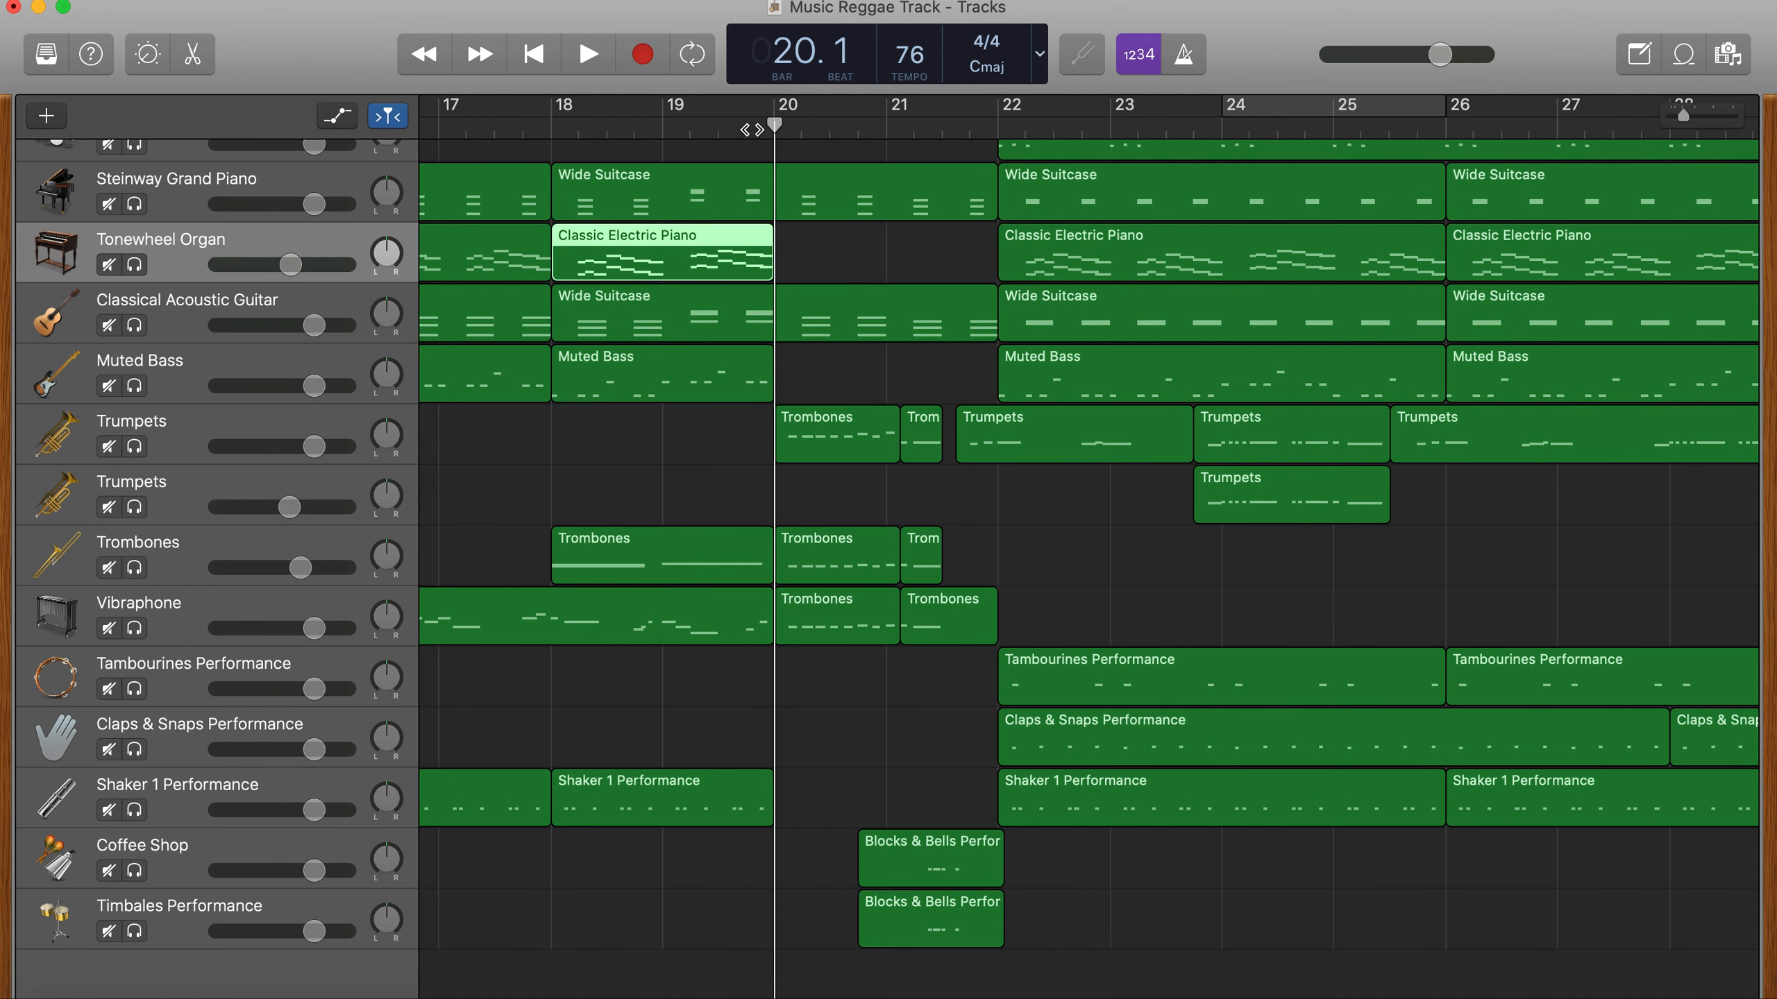
key(space)
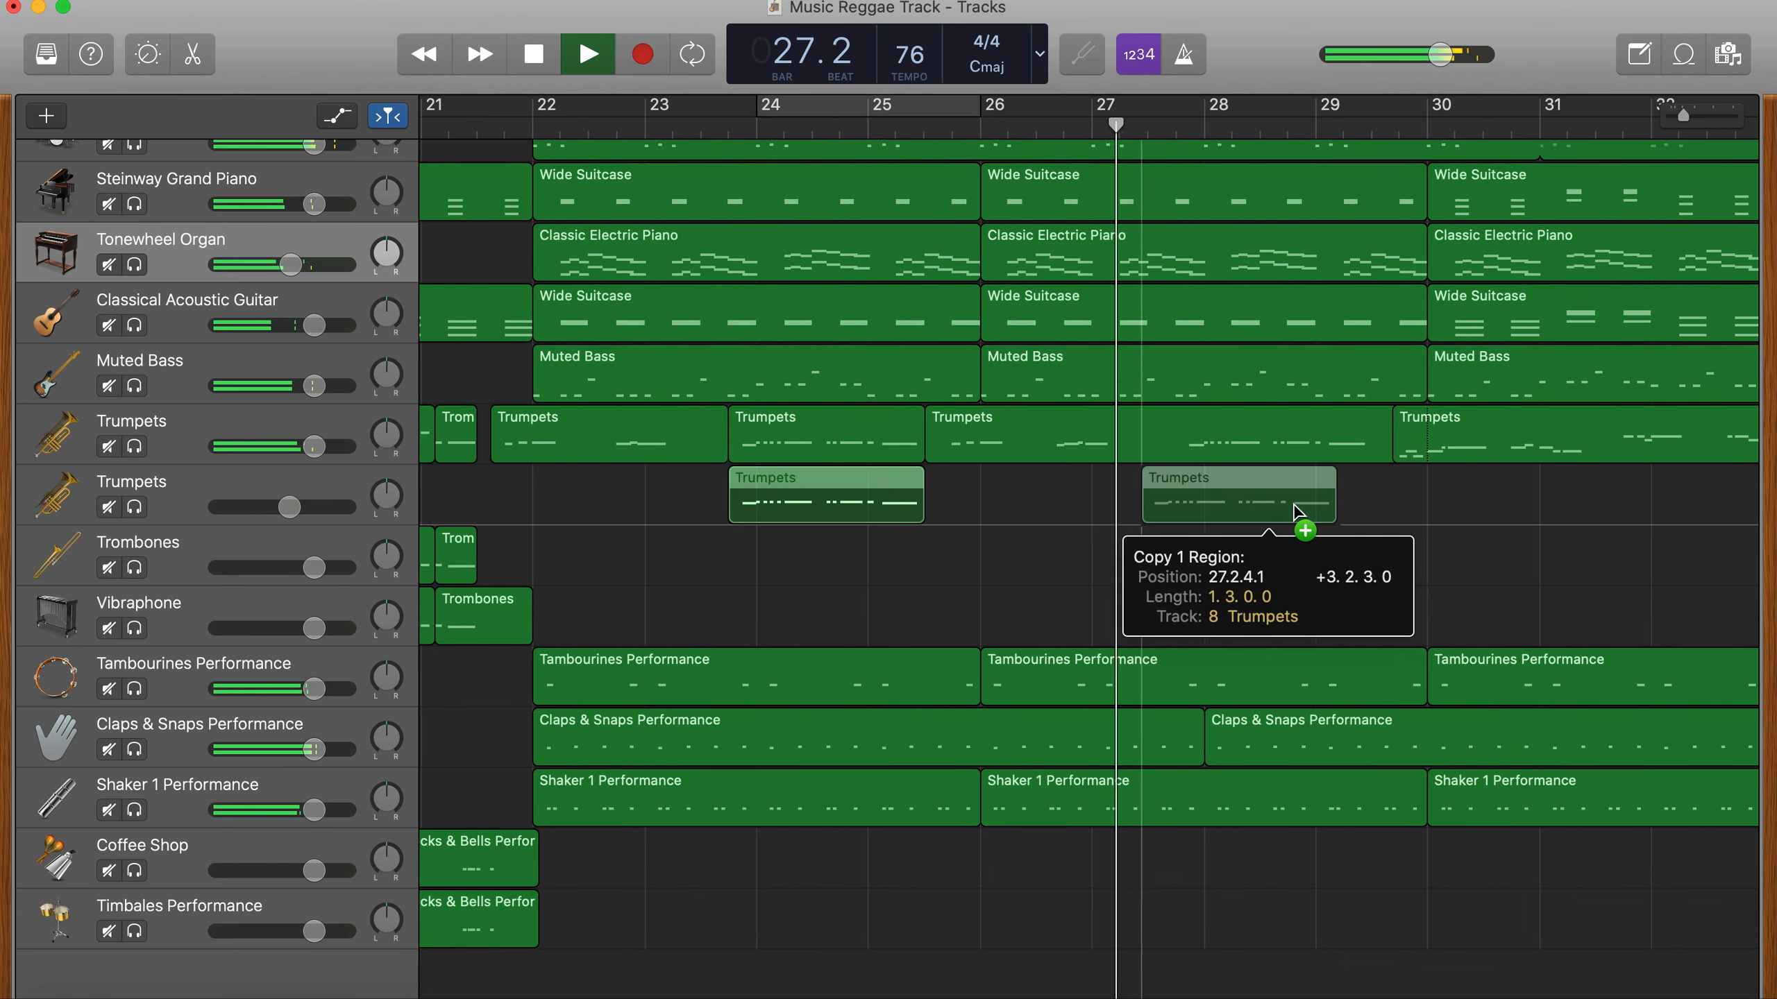
- Copy the harmony trumpet region to beat 4 of bar 27 on the same track and stop playback
drag(1308, 508, 1309, 509)
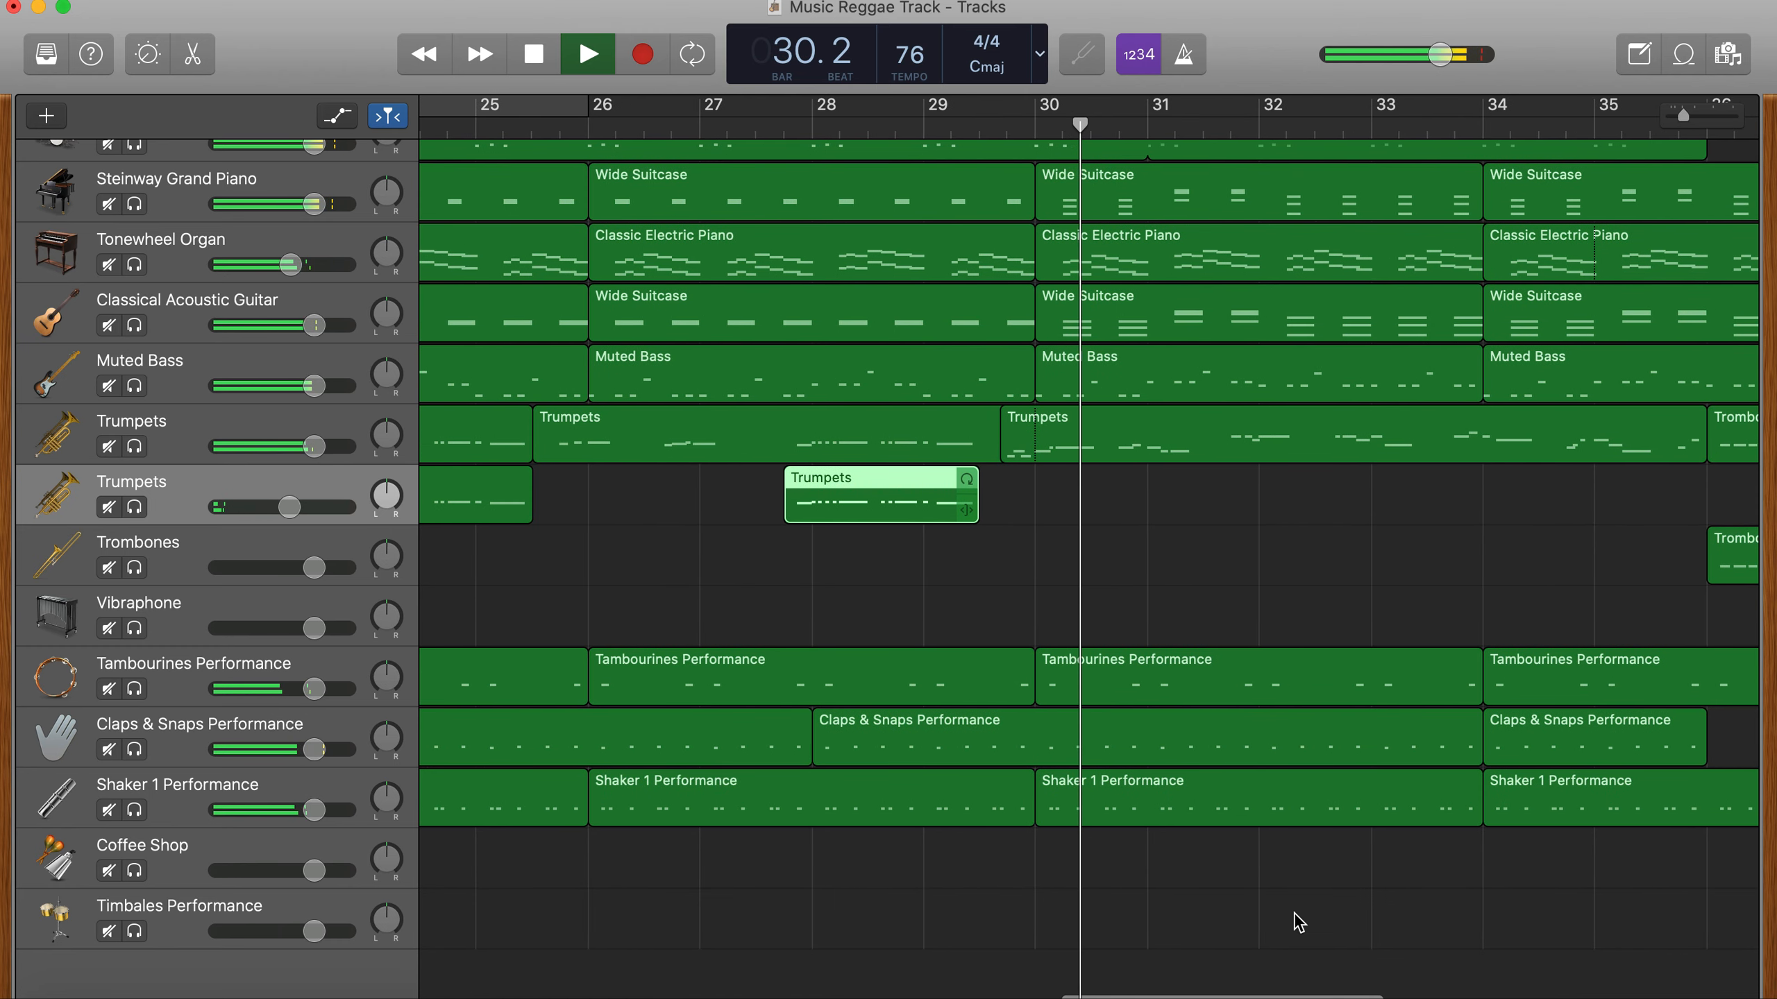
scroll(1298, 922, up, 5)
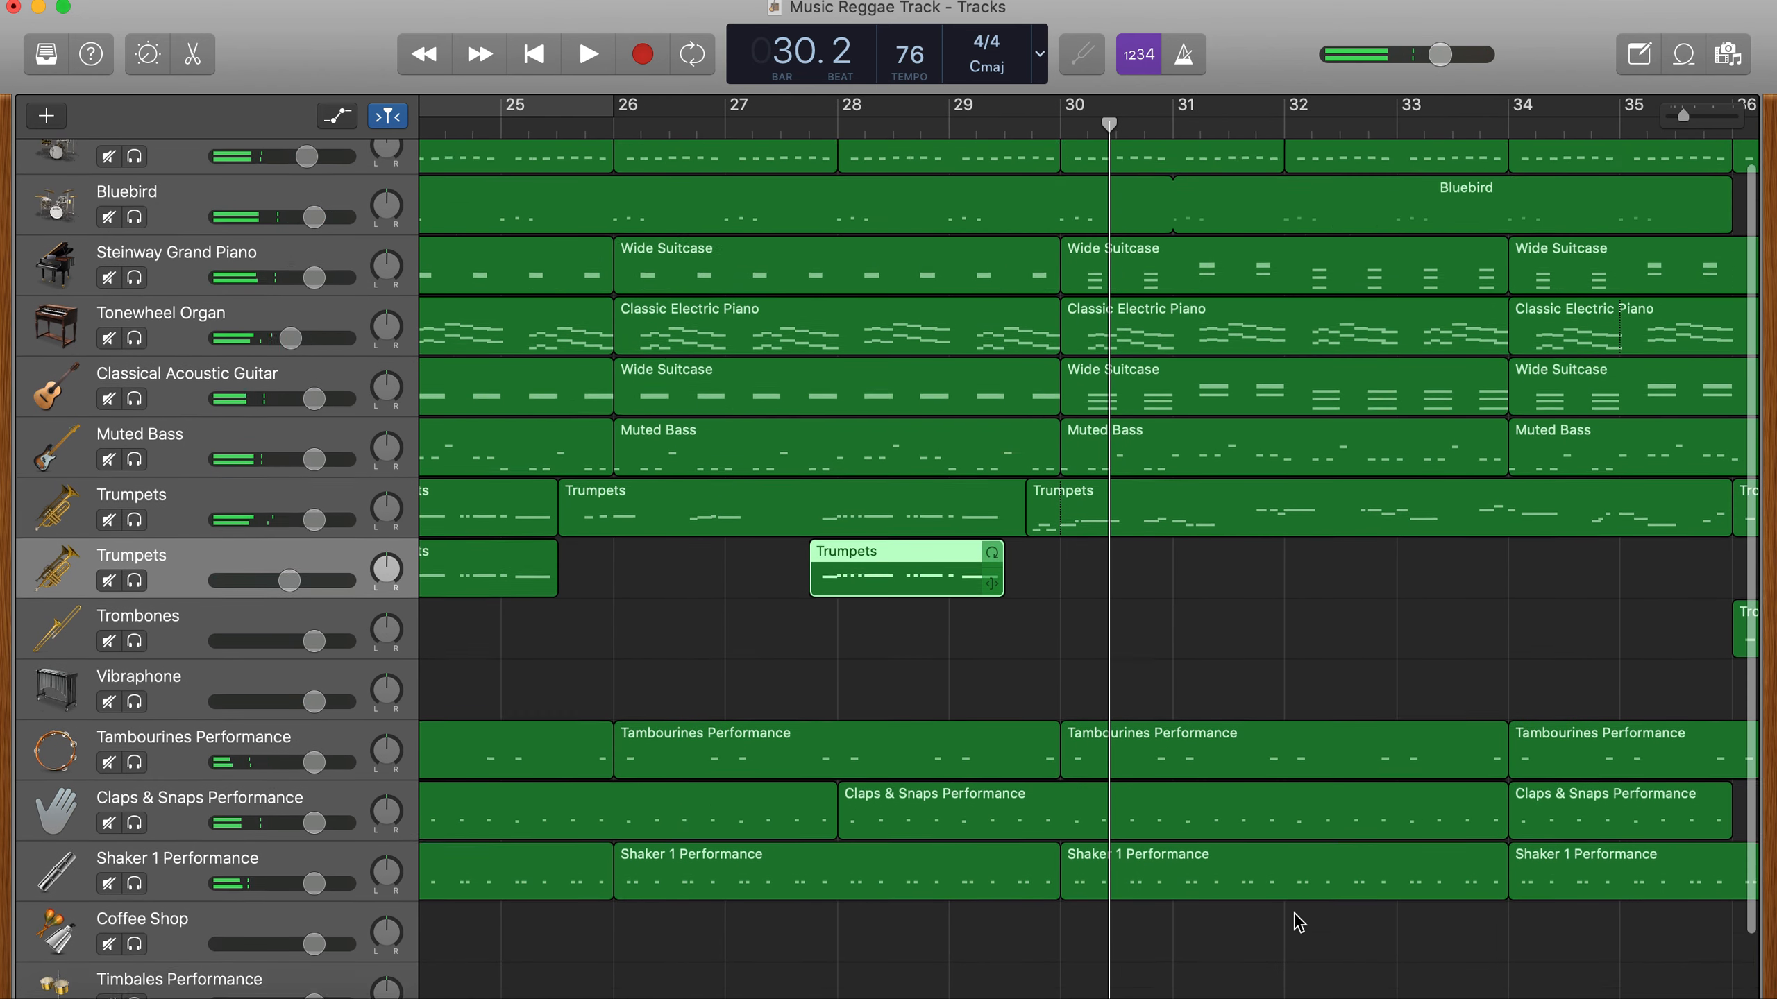
- Listen to bars 30 to 32 in a cycle, with the Roots drums soloed and with all tracks playing
scroll(1298, 922, down, 2)
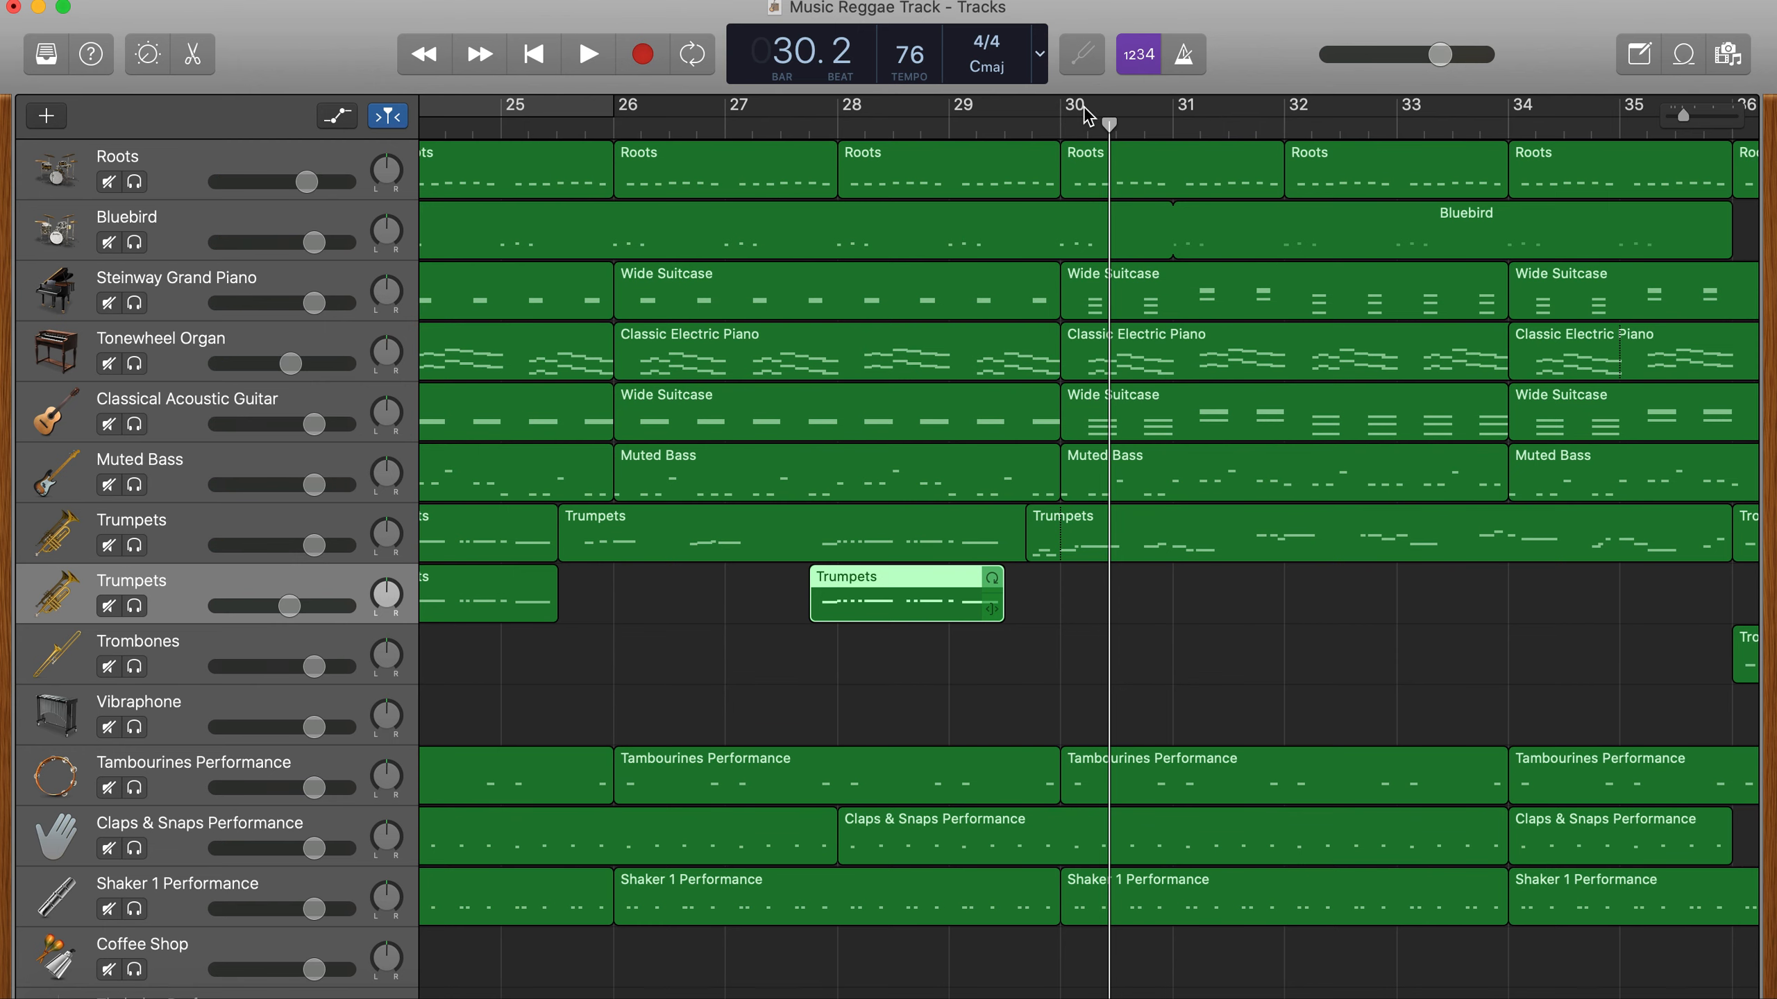
click(134, 182)
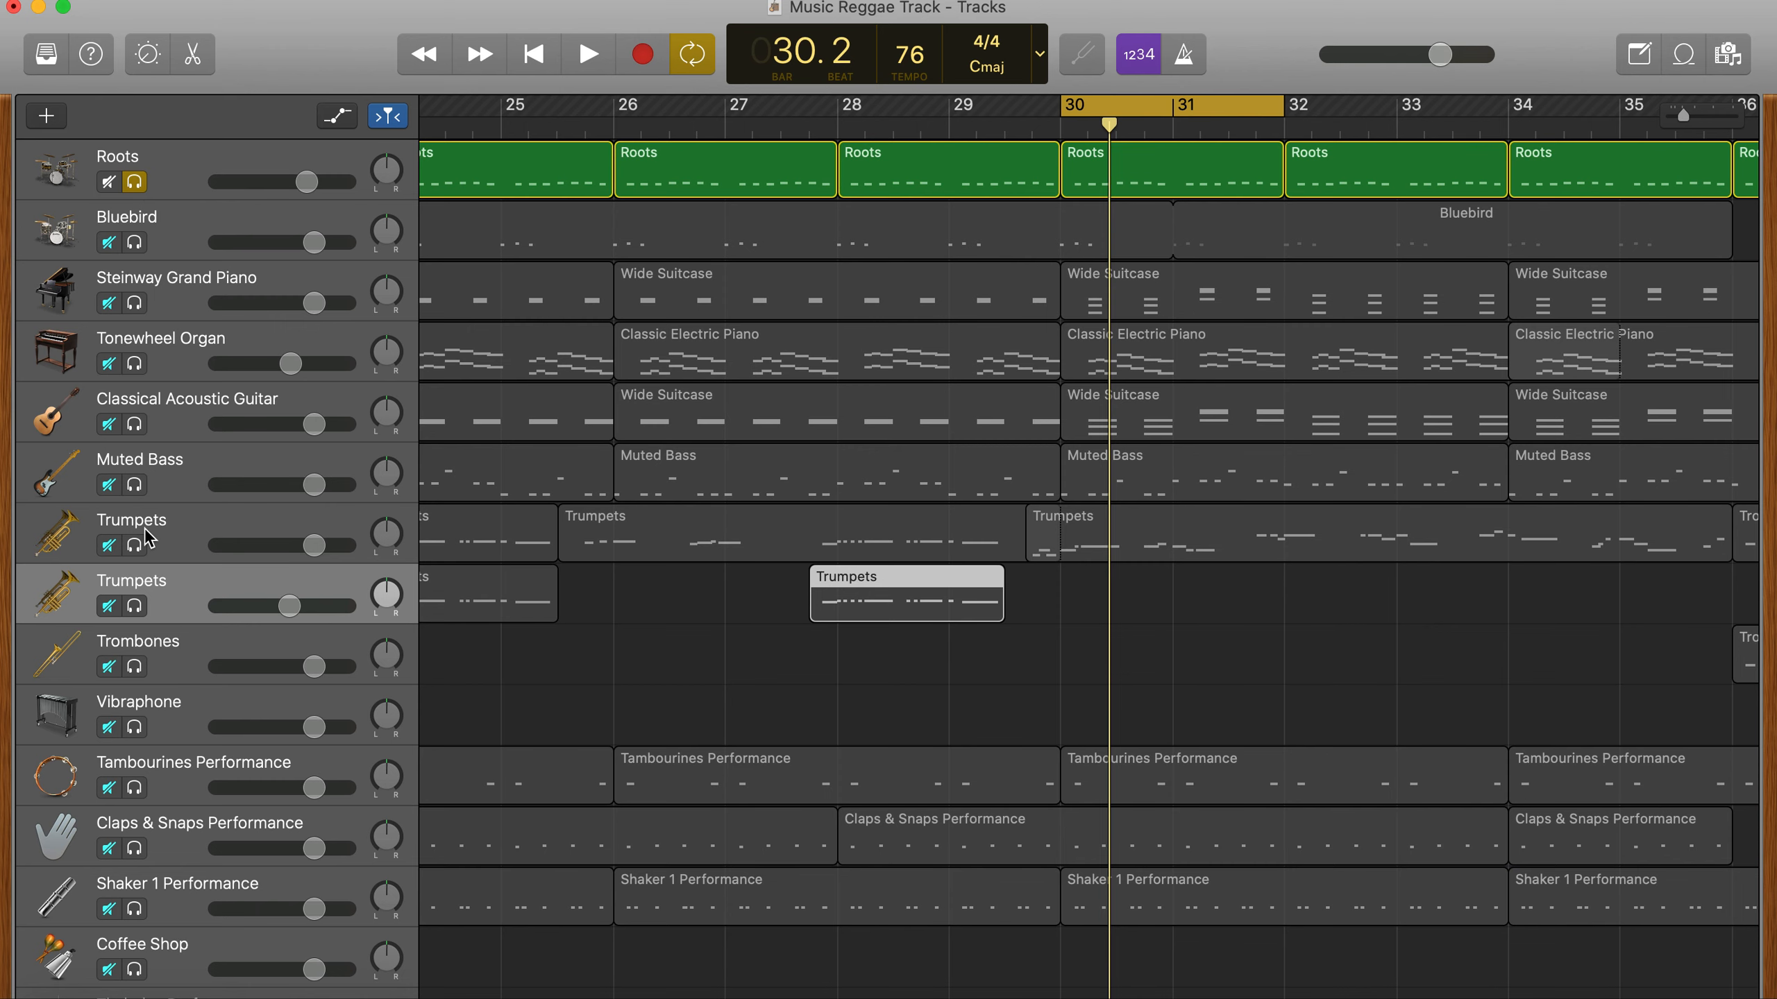
key(space)
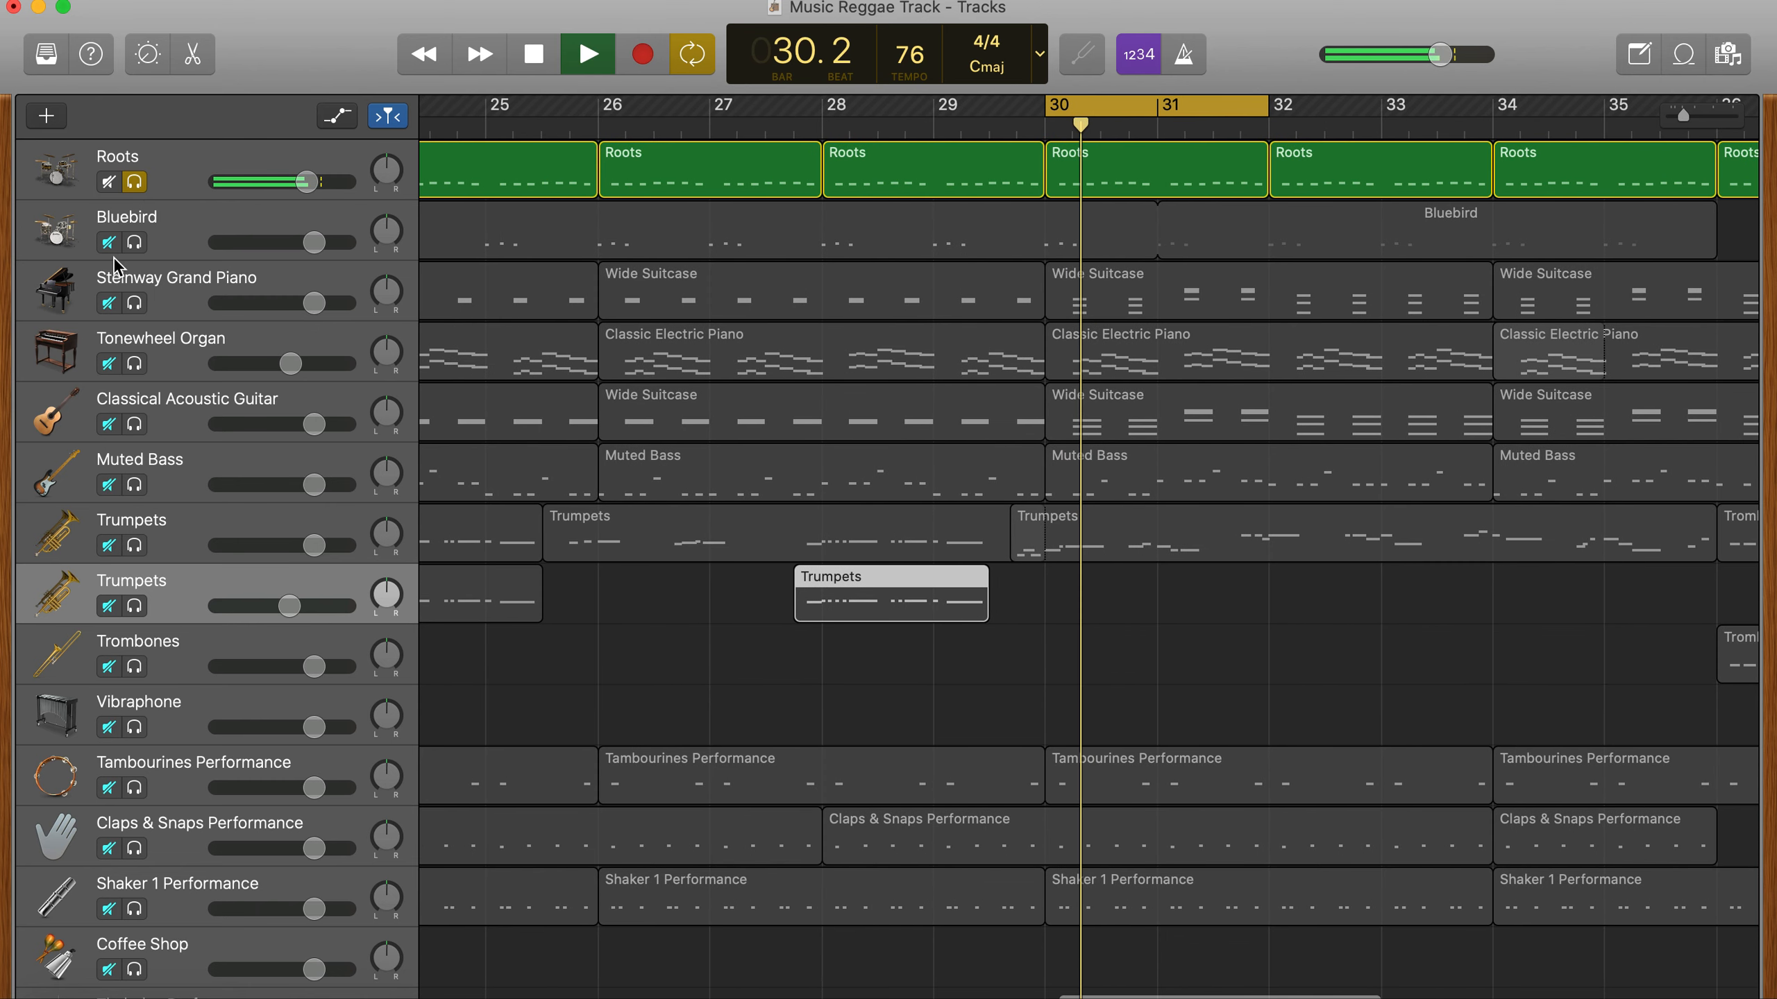
click(135, 182)
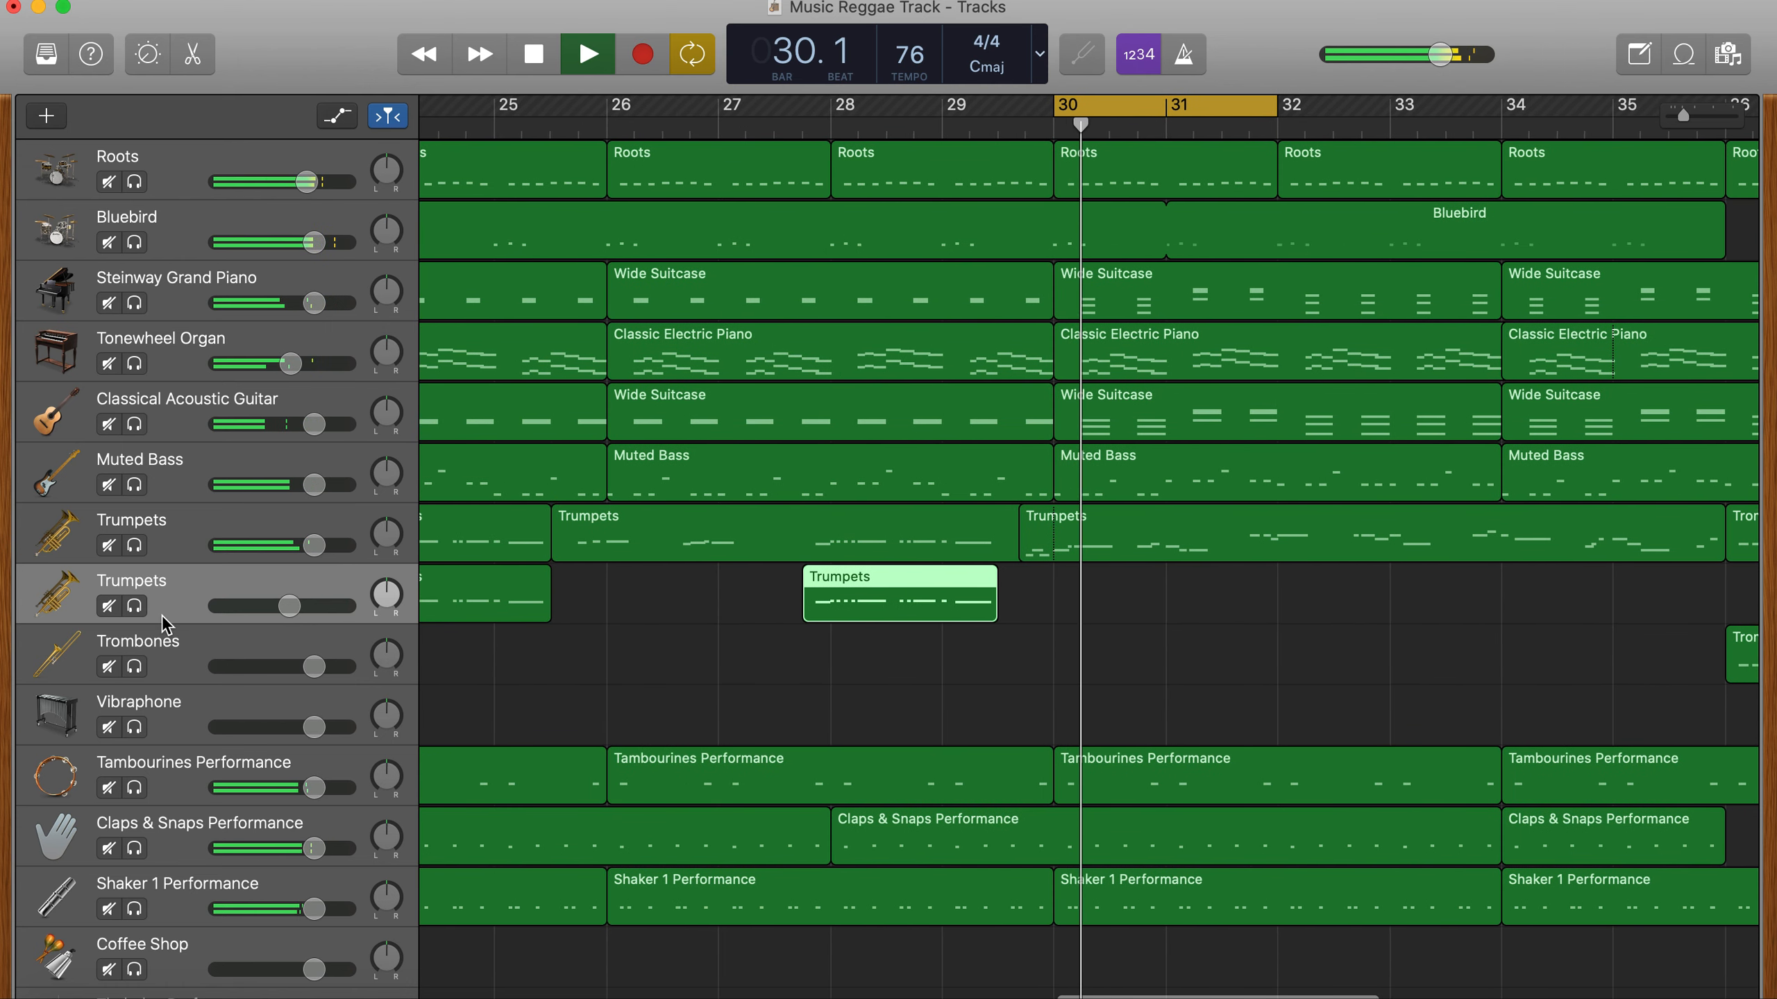
key(space)
scroll(654, 914, down, 3)
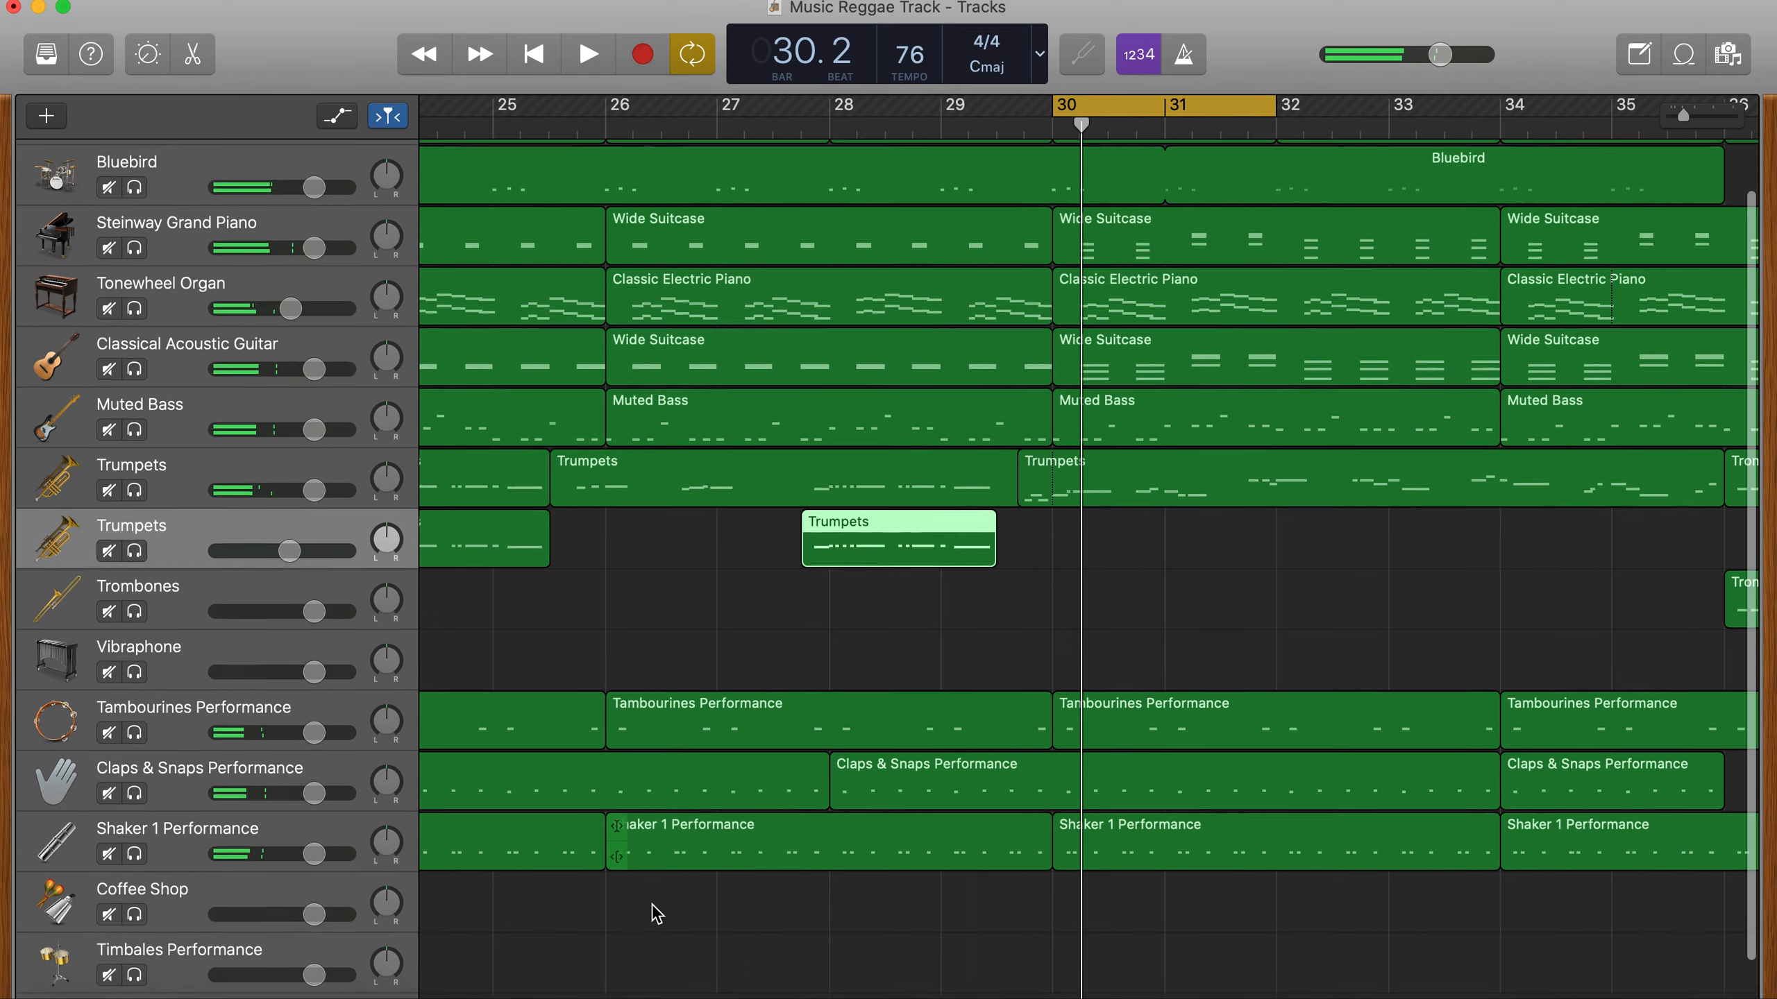
scroll(837, 635, up, 3)
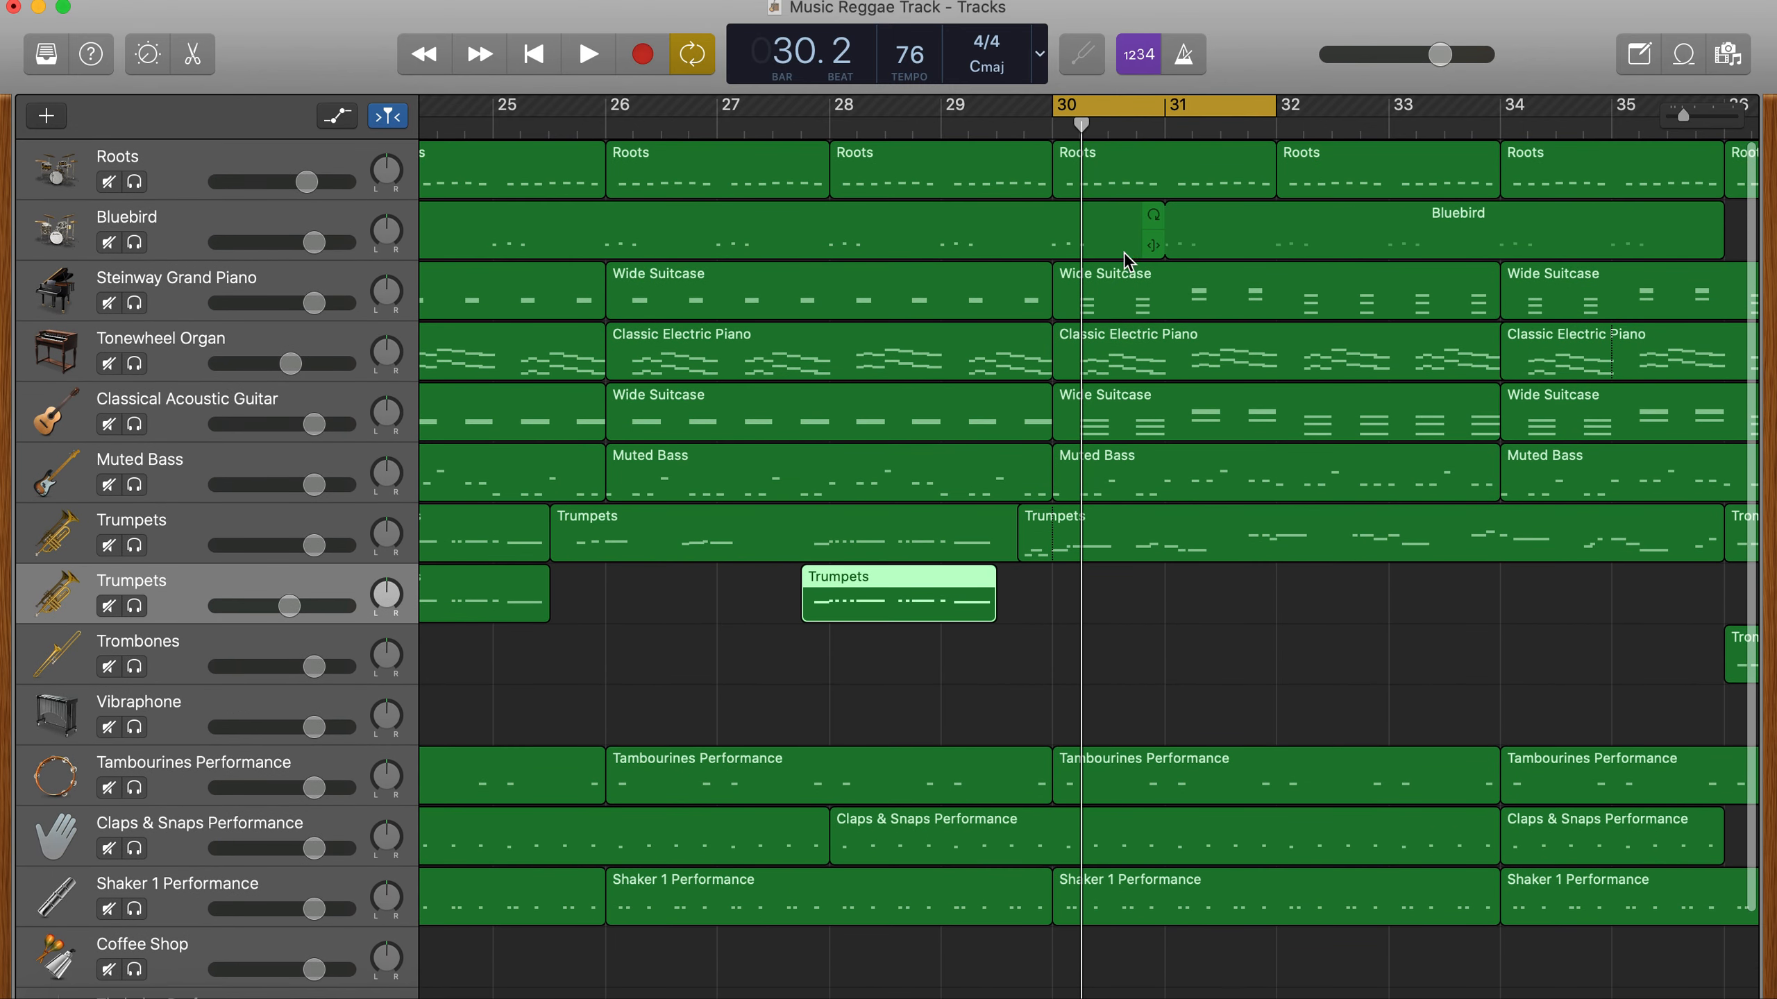
- Turn off the cycle, deselect the harmony trumpet region, and play the song from the beginning into bar 6
scroll(1461, 616, right, 3)
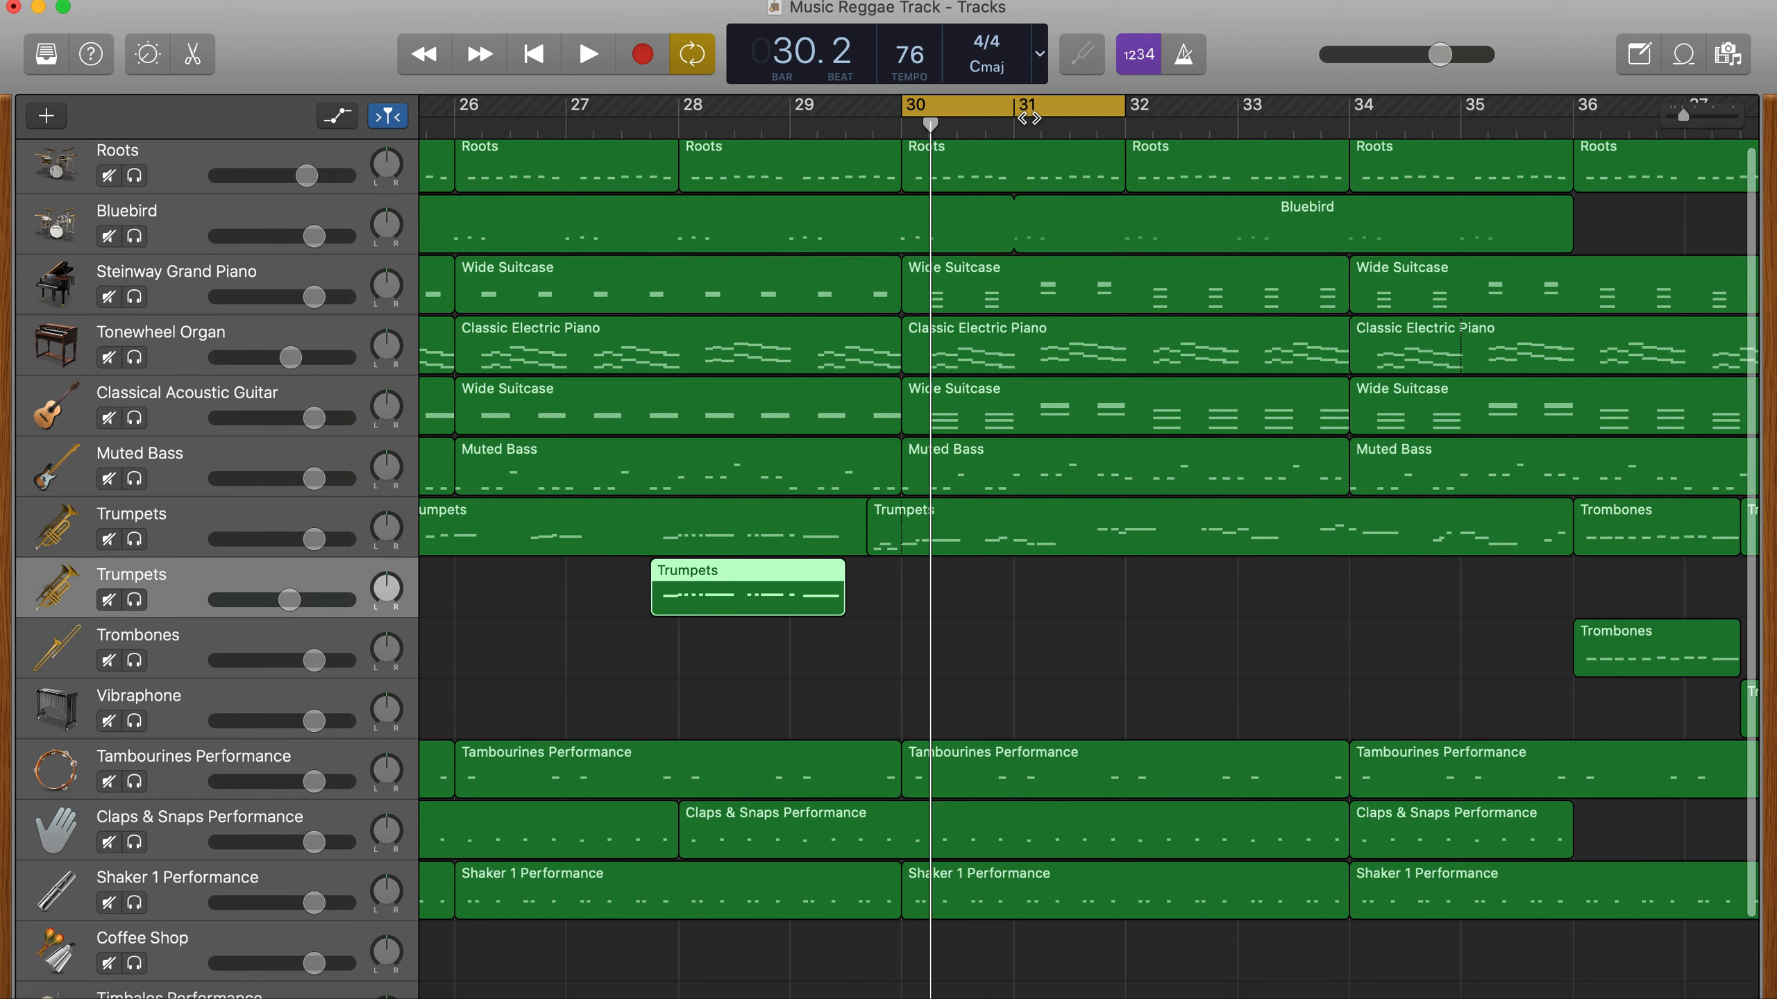
click(1236, 710)
scroll(1238, 714, right, 6)
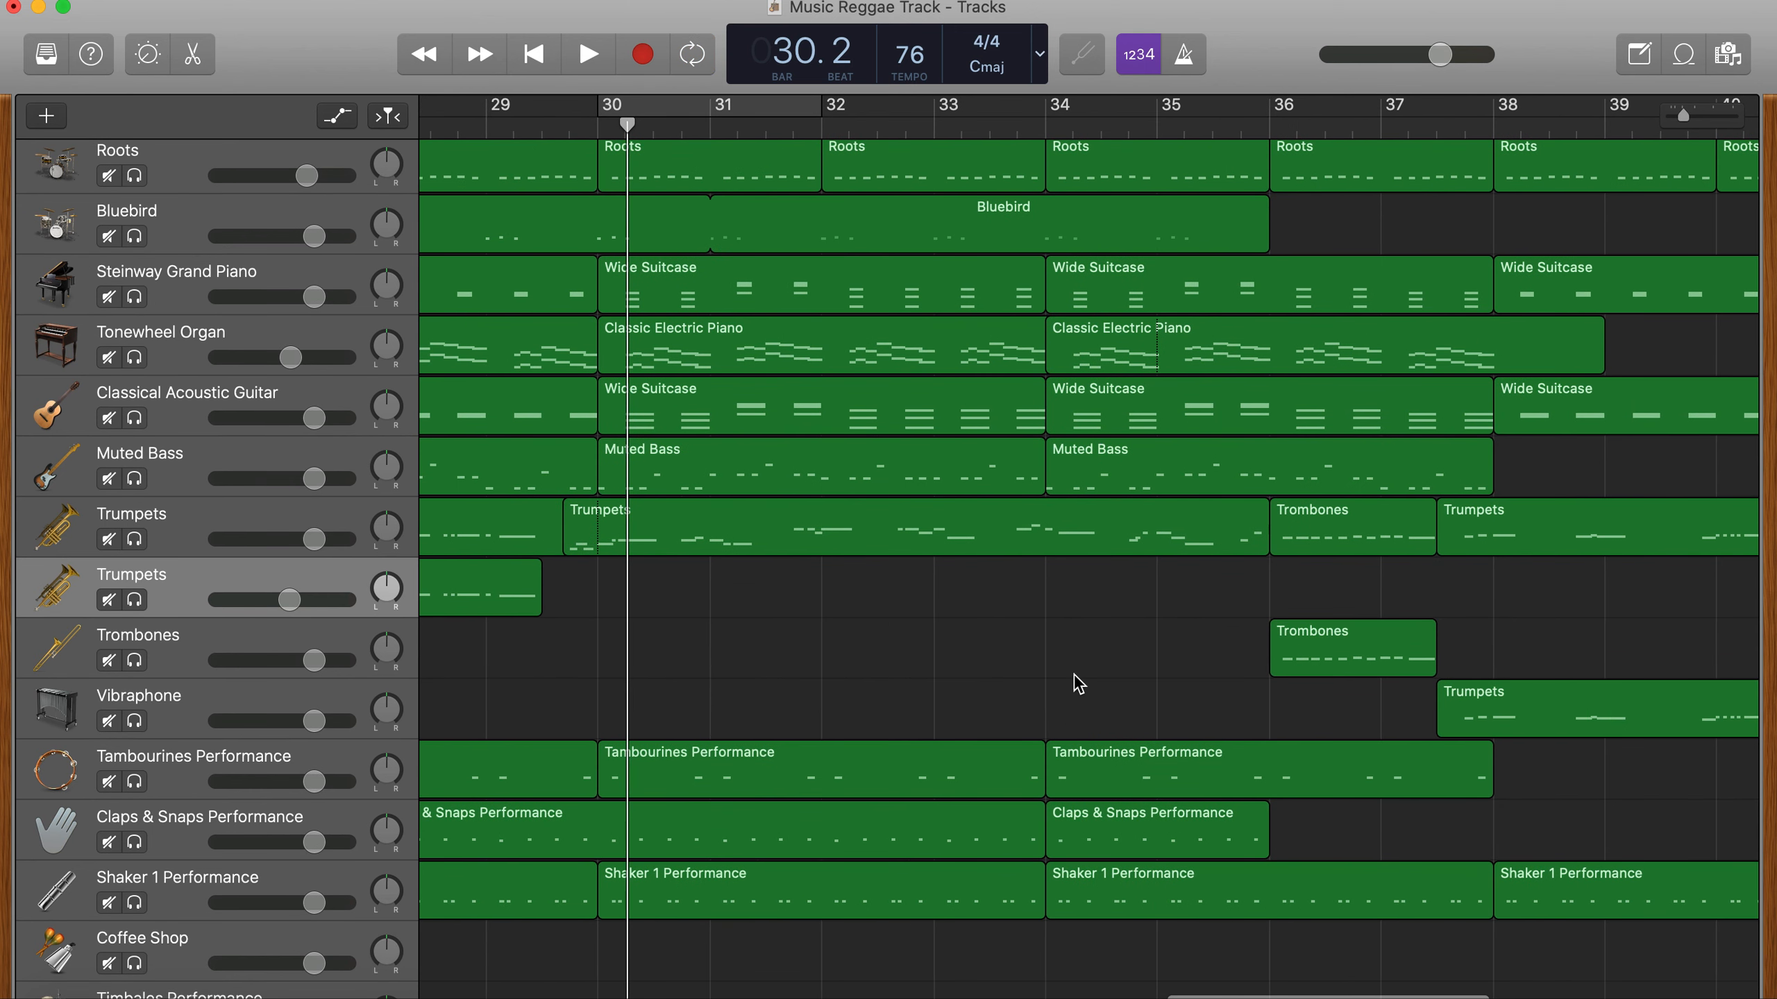
scroll(1173, 693, right, 6)
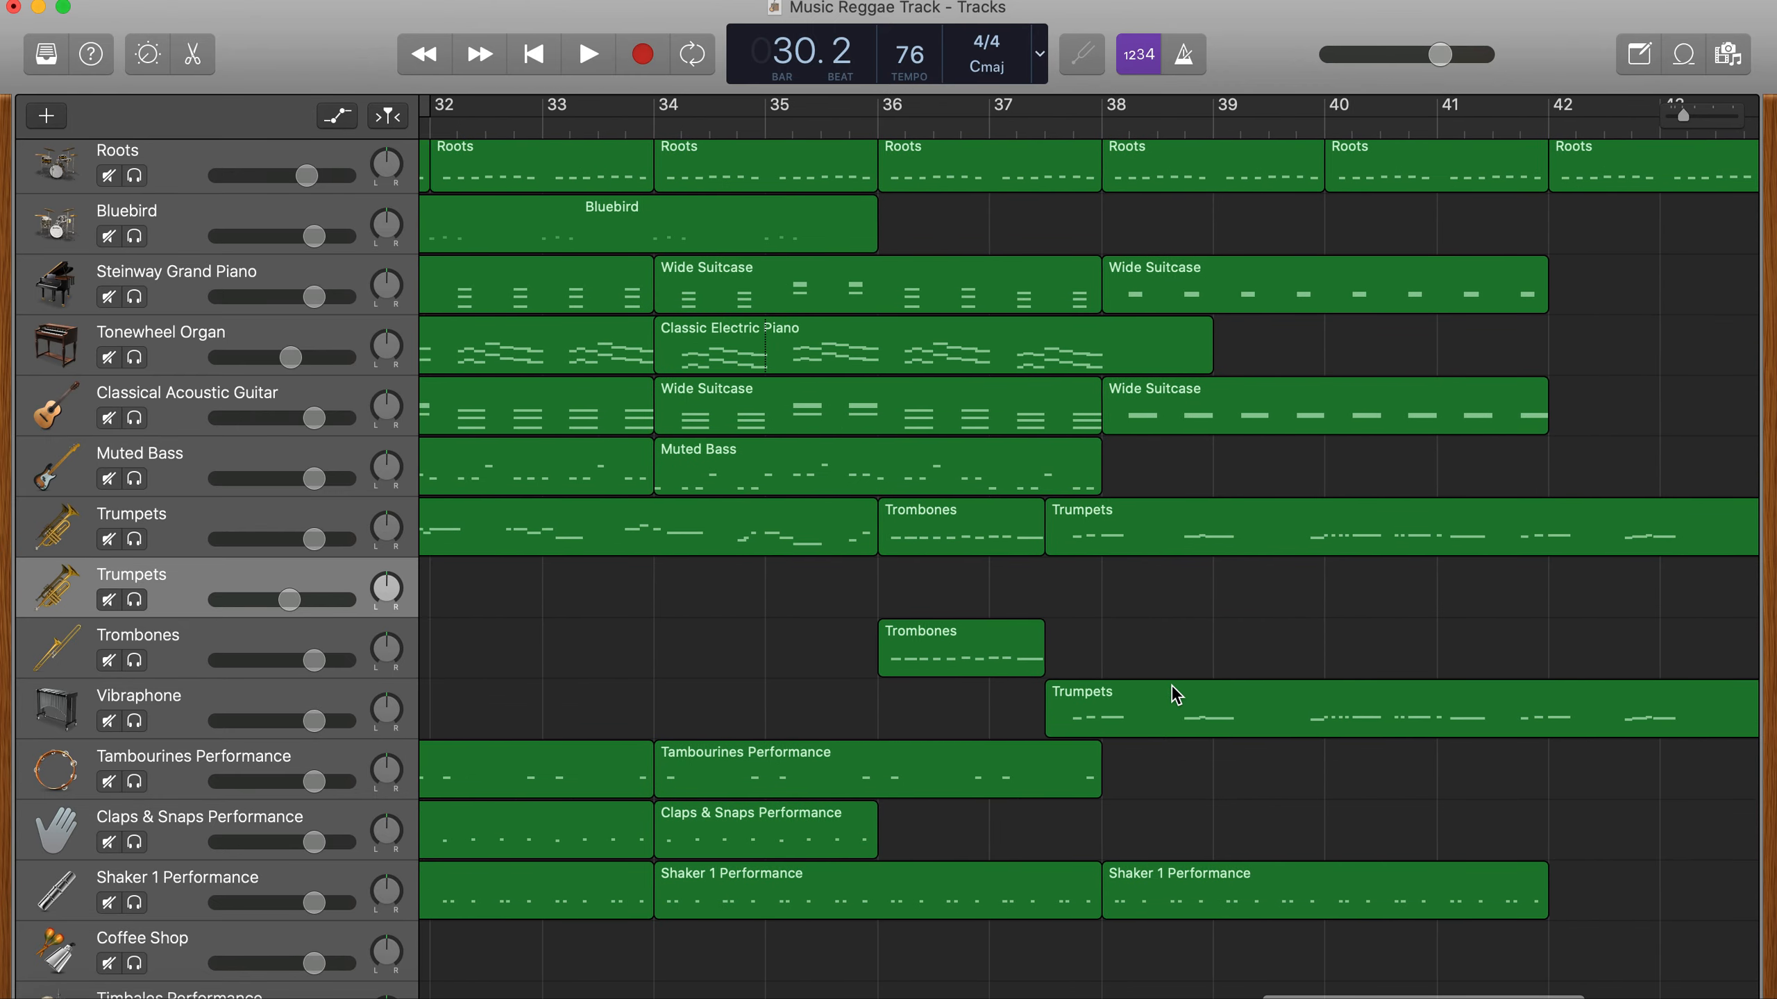
scroll(1175, 693, left, 20)
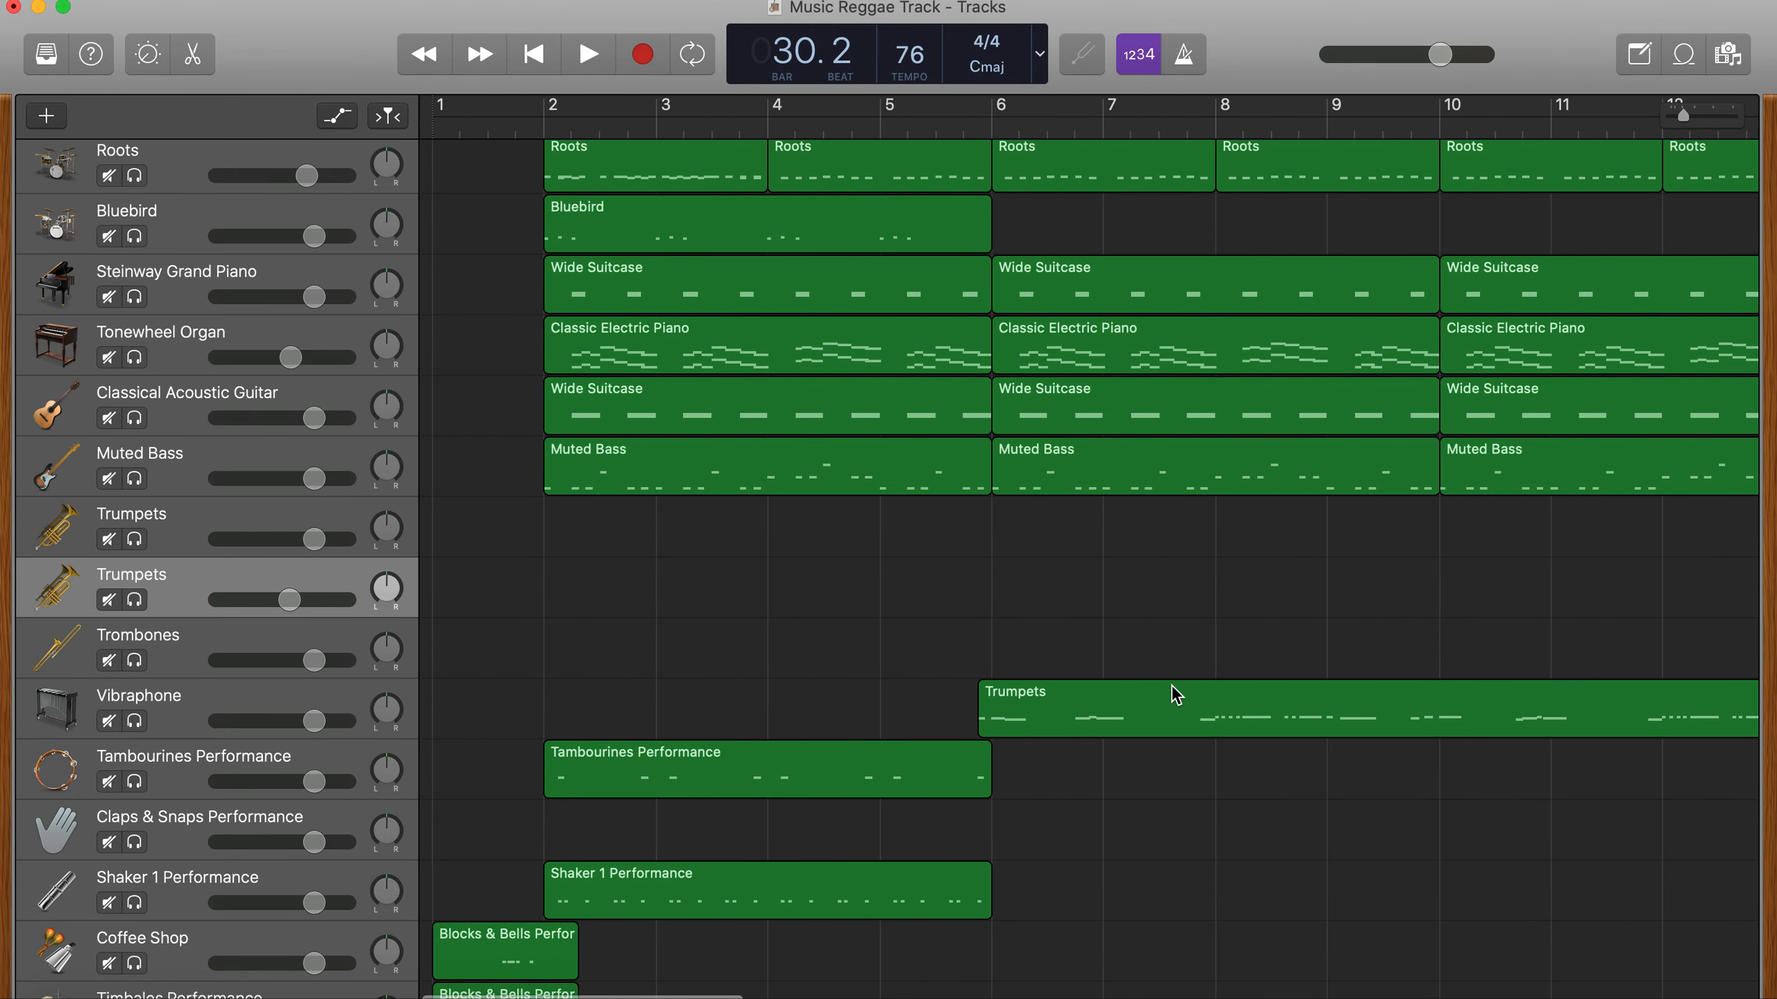
key(Return)
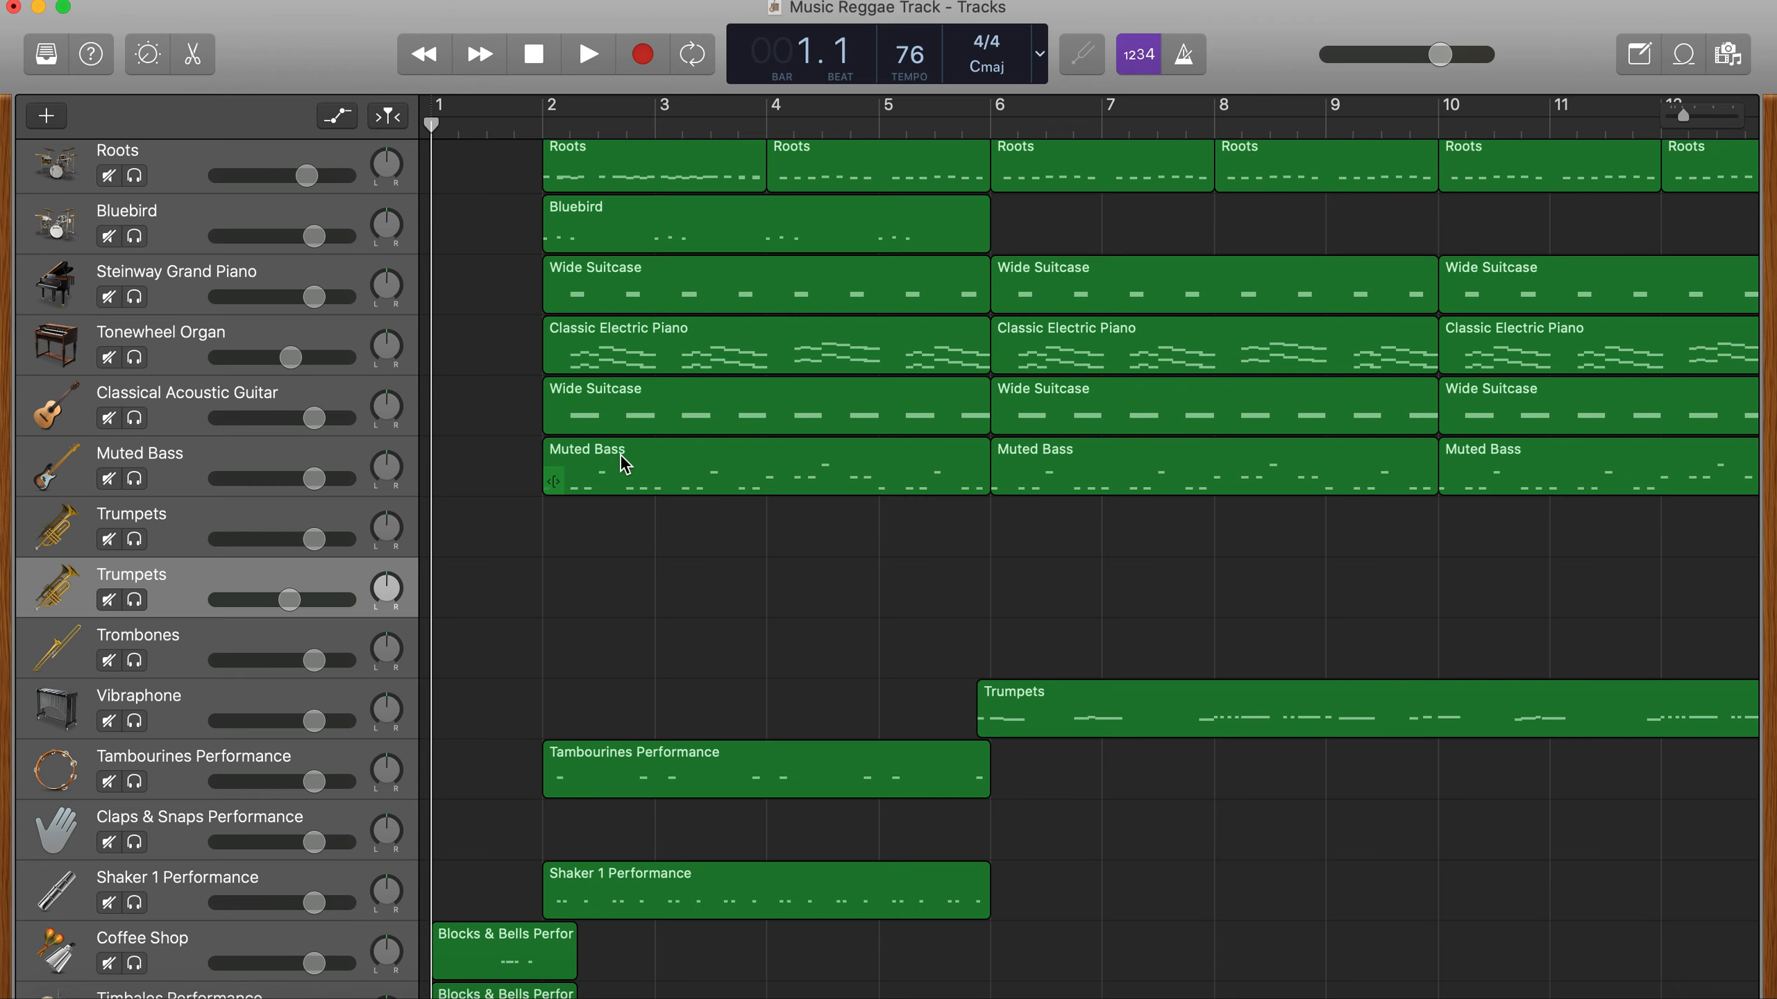
key(space)
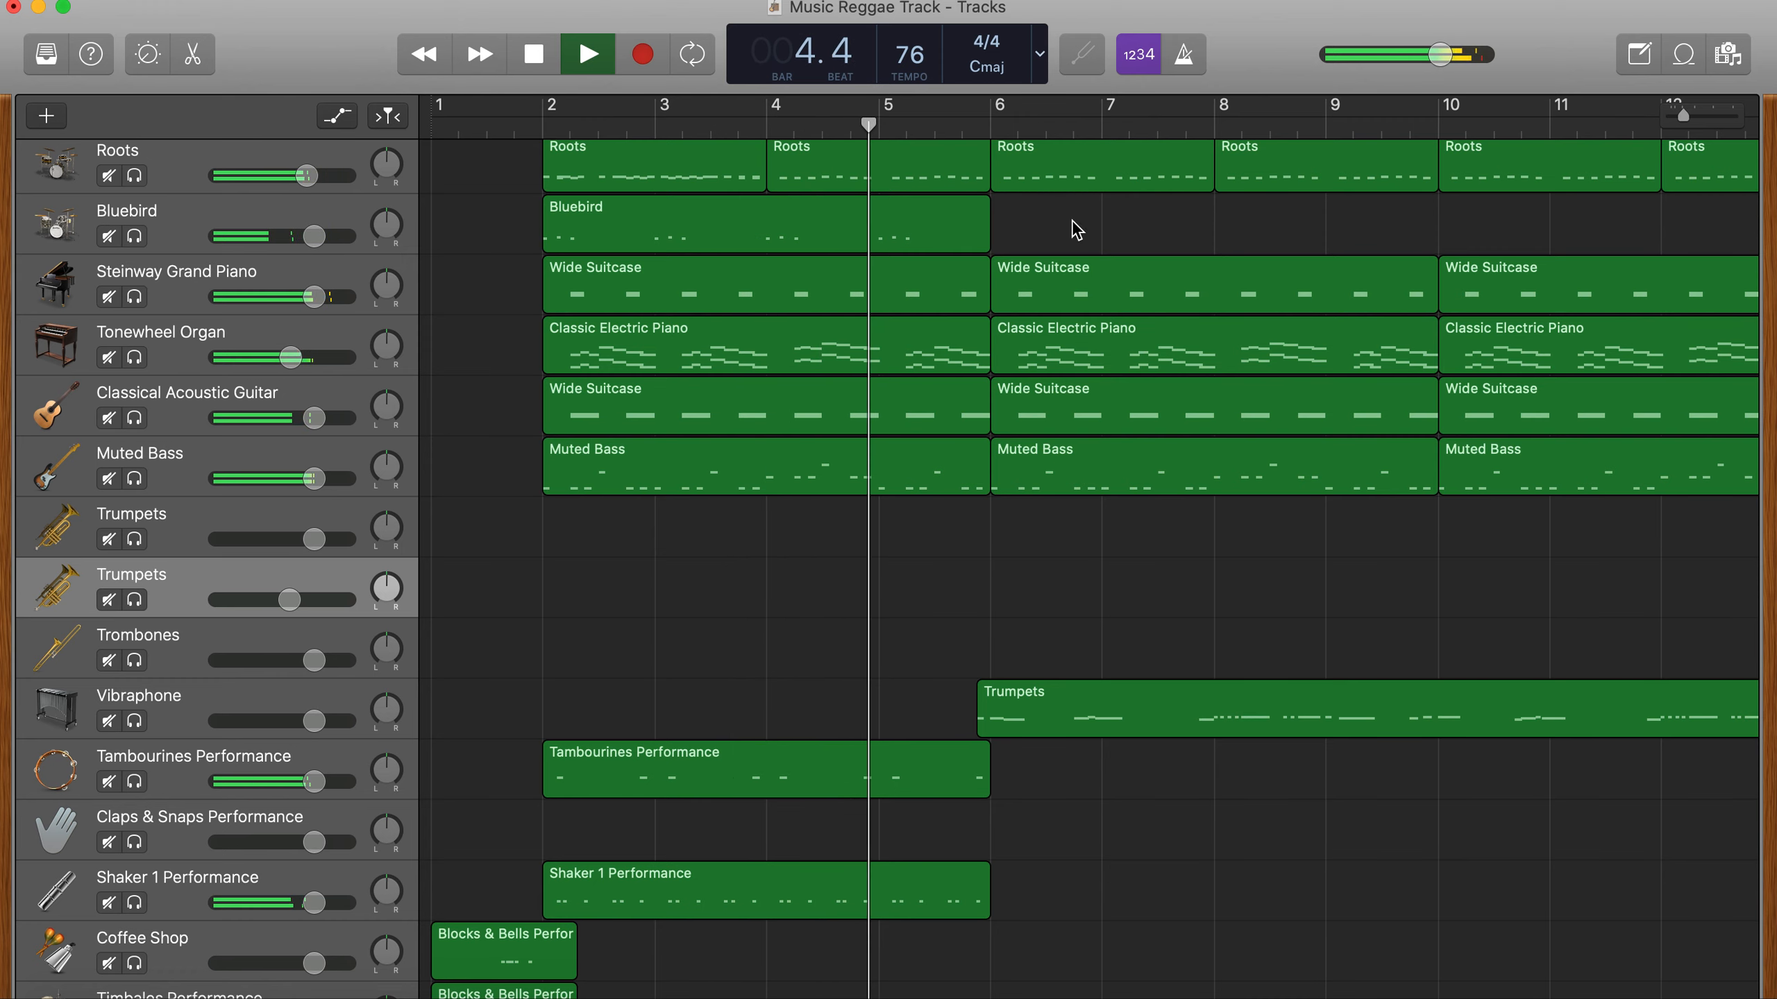
scroll(814, 372, up, 1)
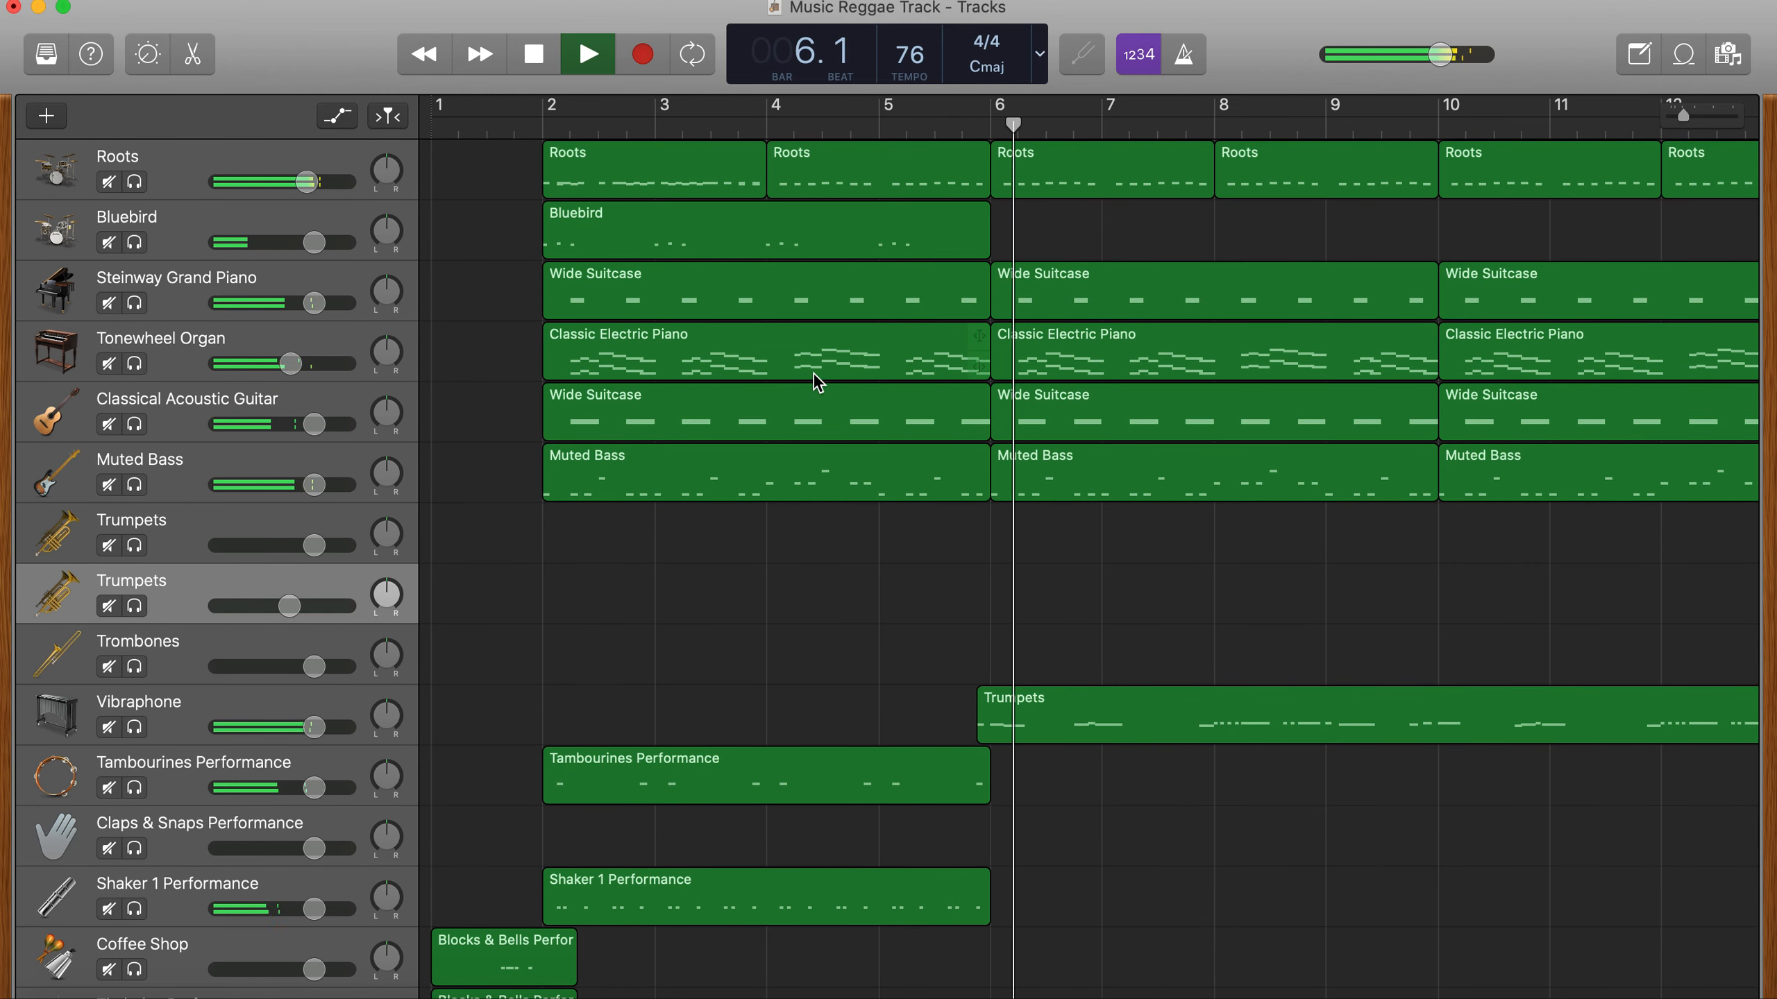
key(space)
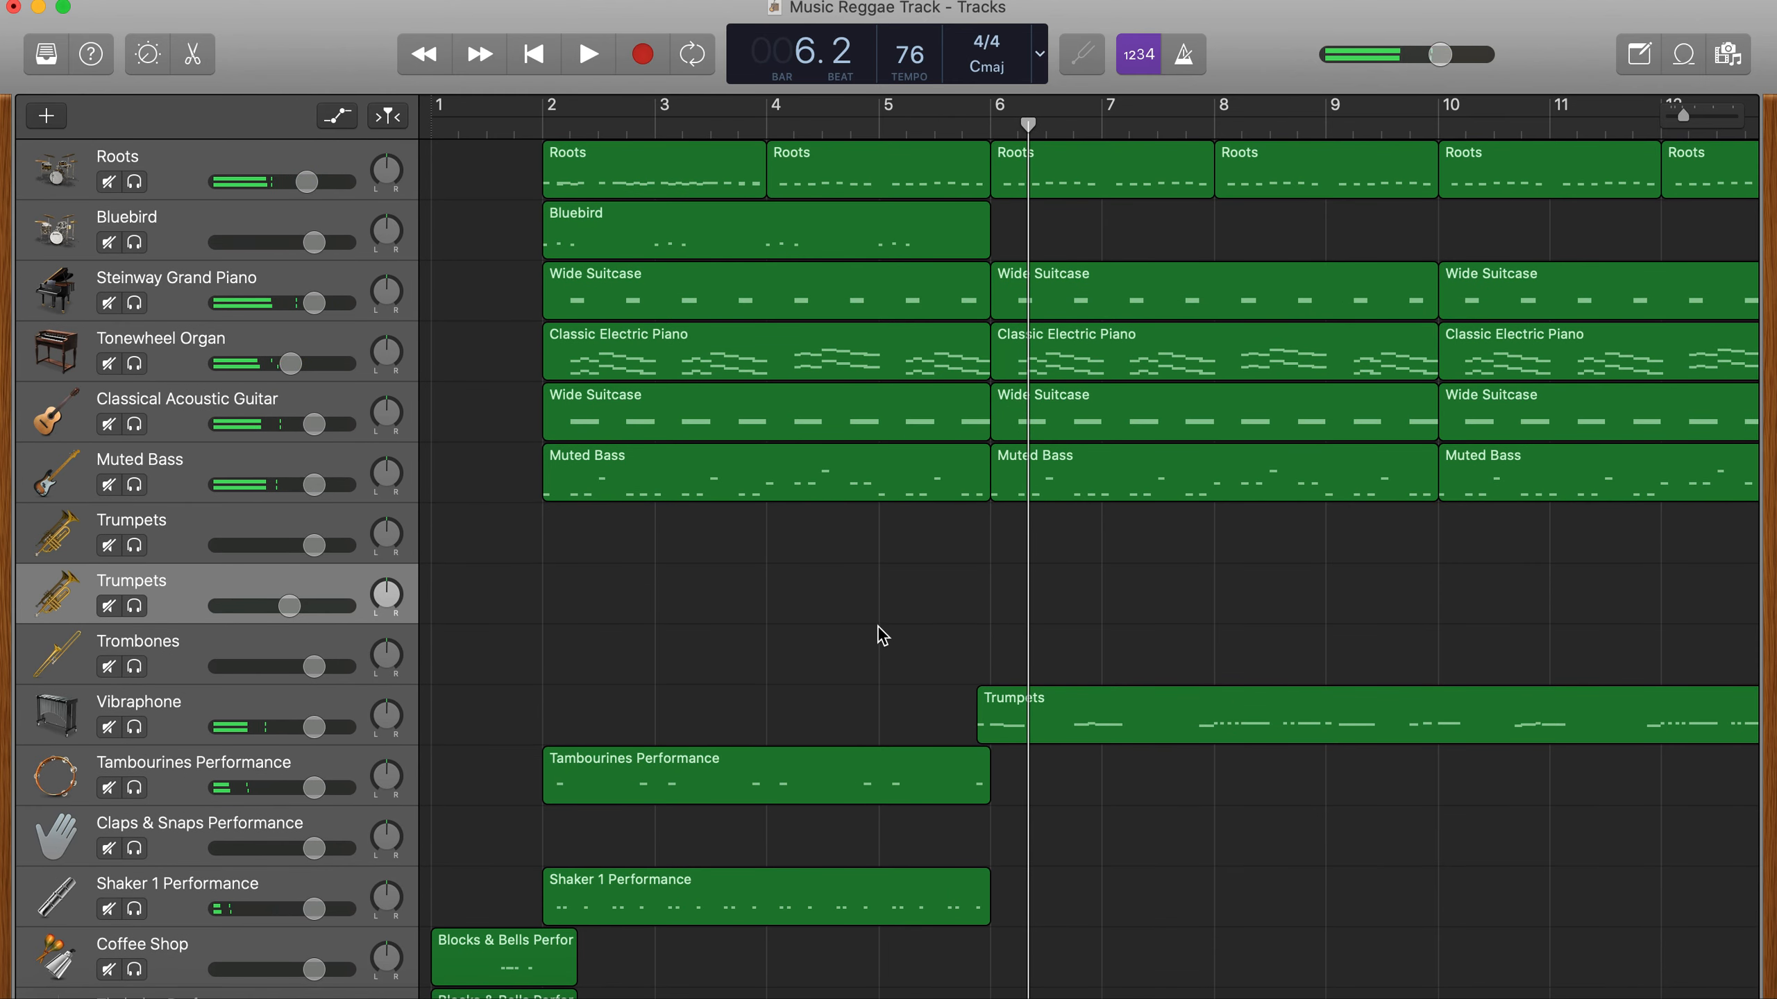
scroll(851, 615, right, 3)
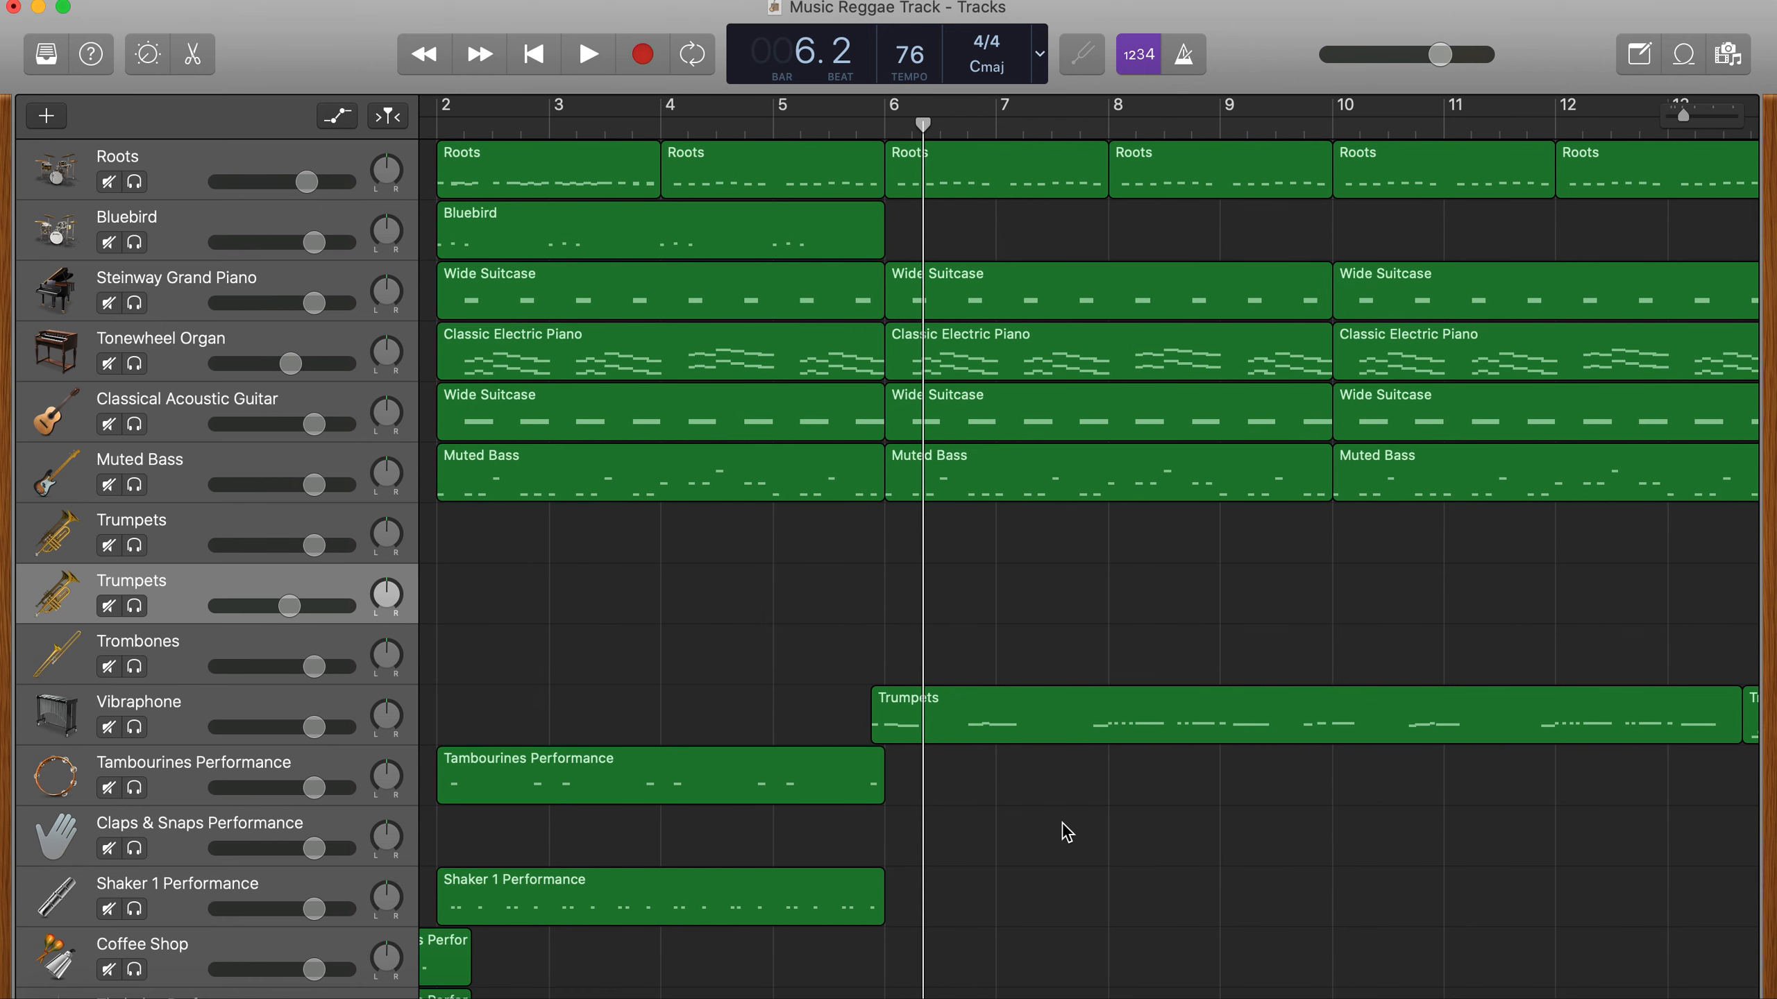
scroll(1066, 833, right, 15)
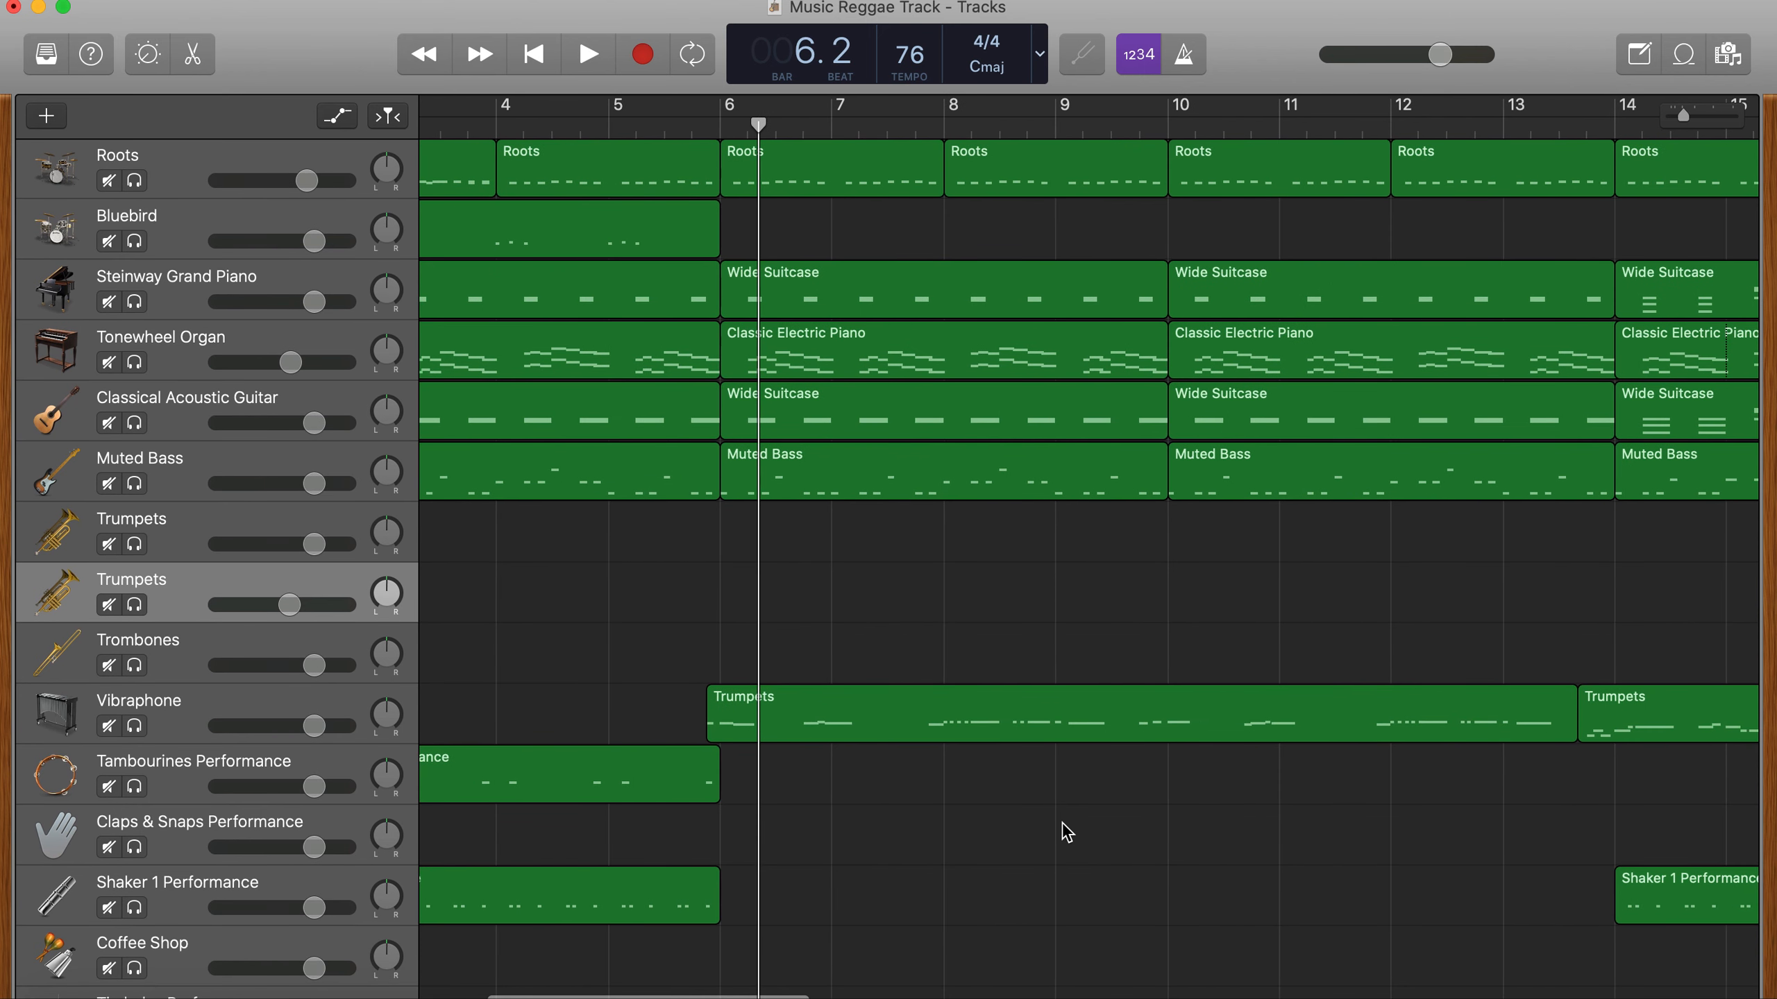
scroll(1066, 873, left, 15)
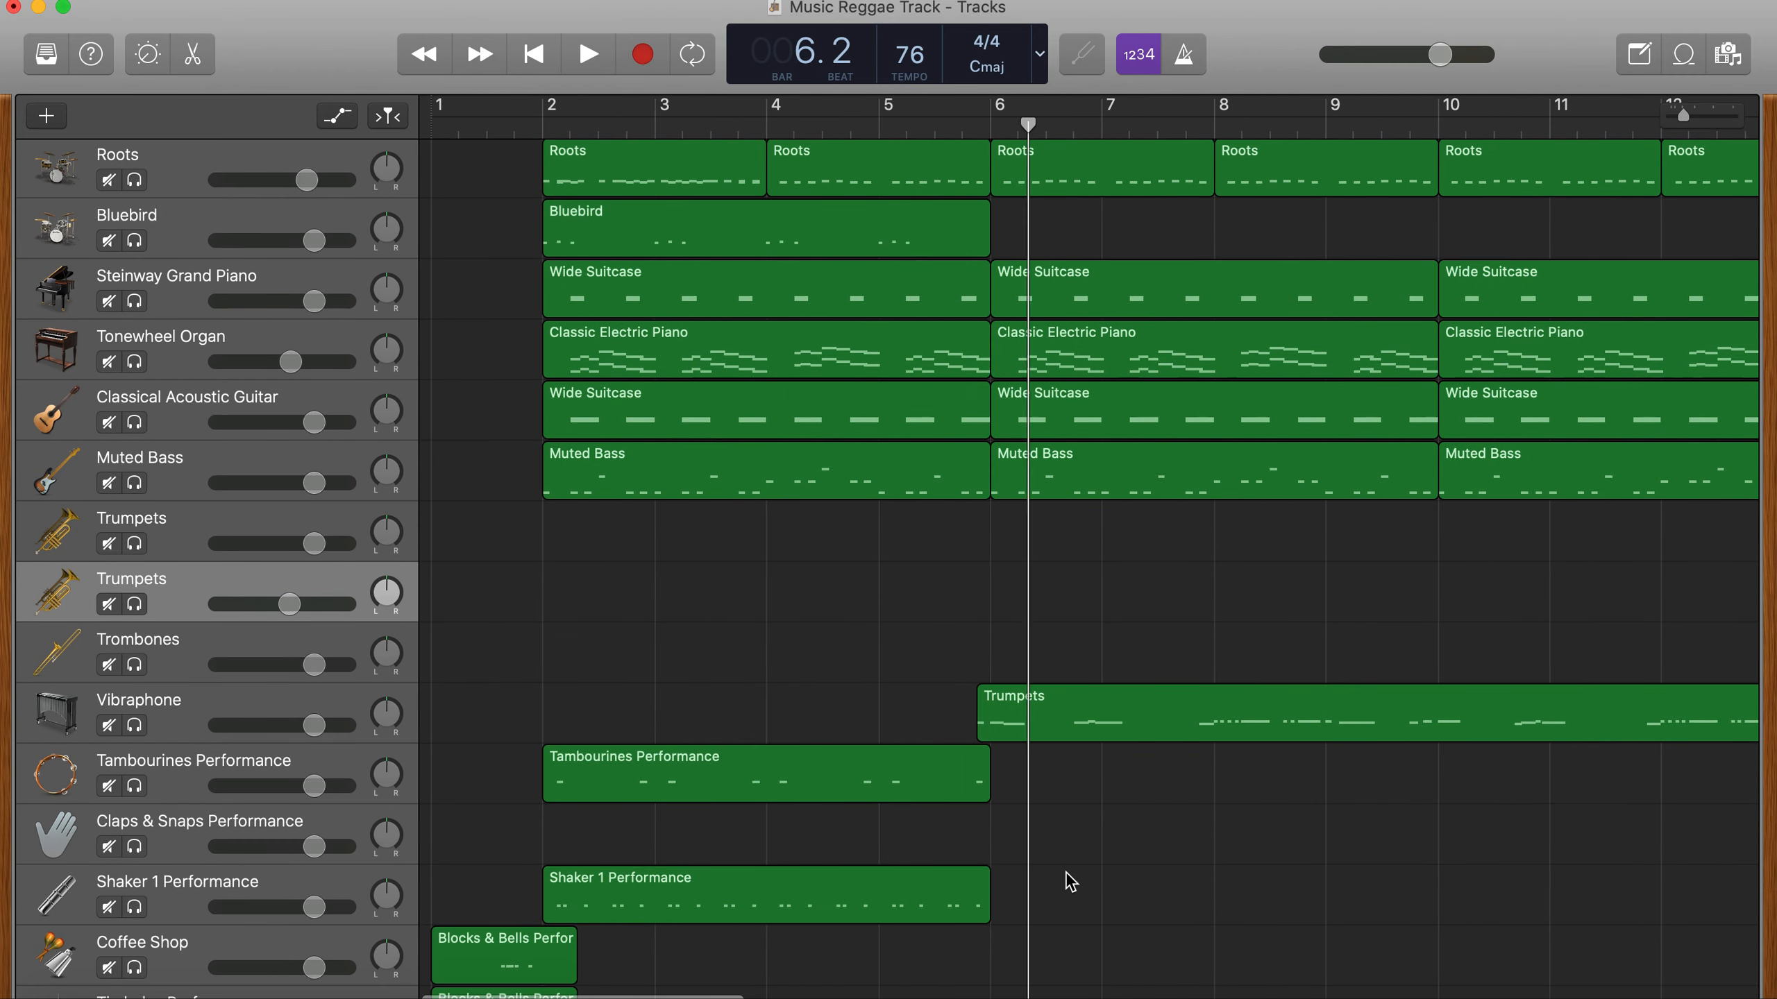
scroll(1066, 873, down, 5)
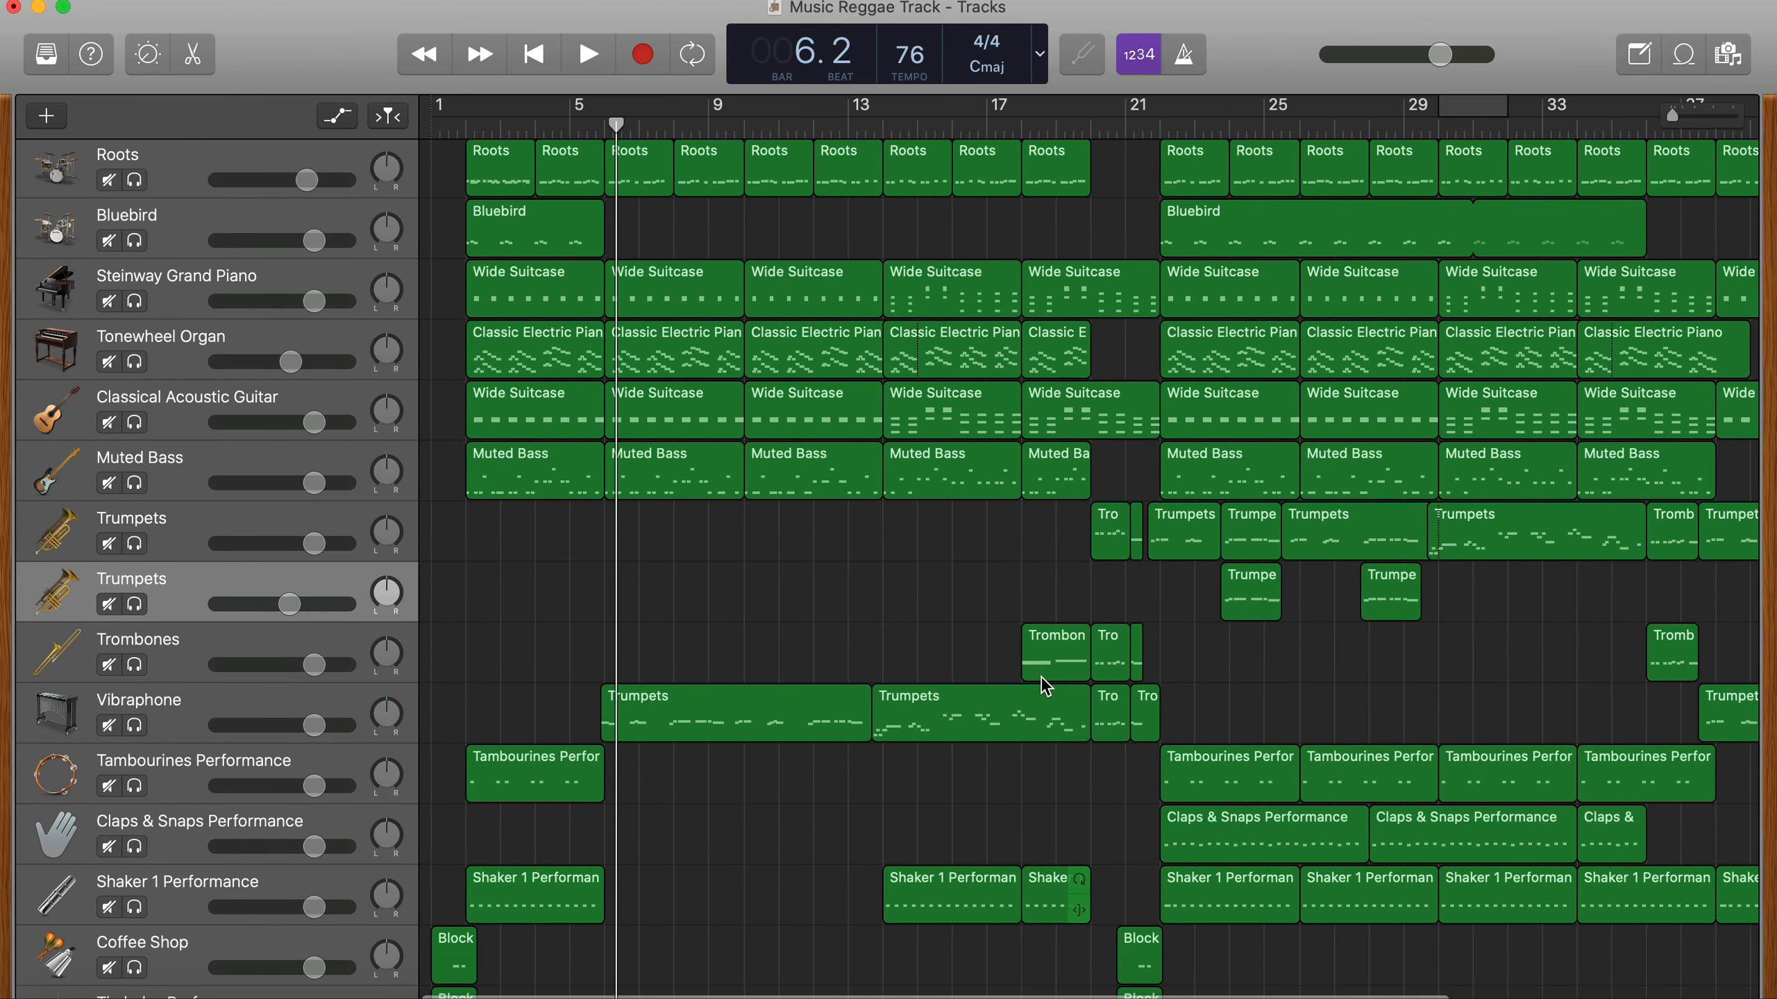